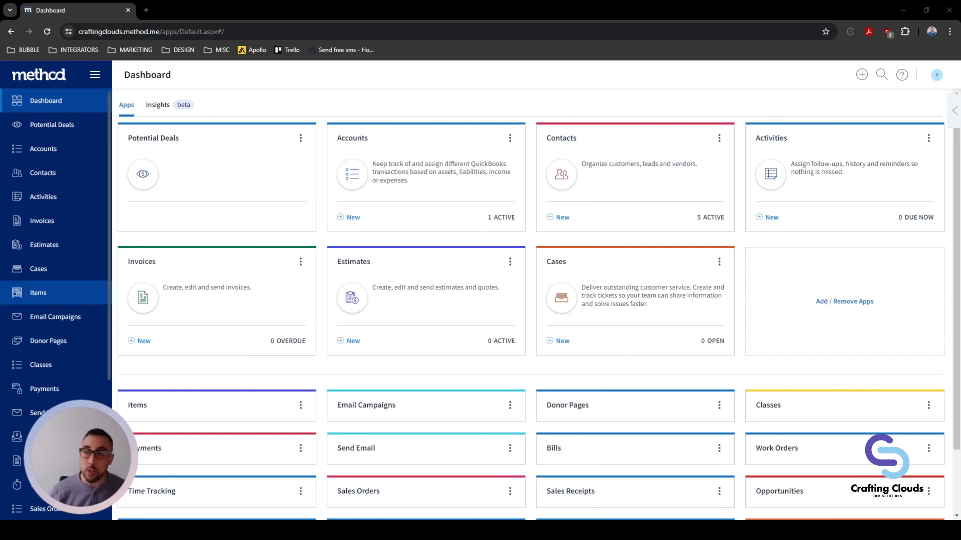
Open the Bag of Candy item (priced 21.99) from Items and bring up the account menu.
left_click(32, 297)
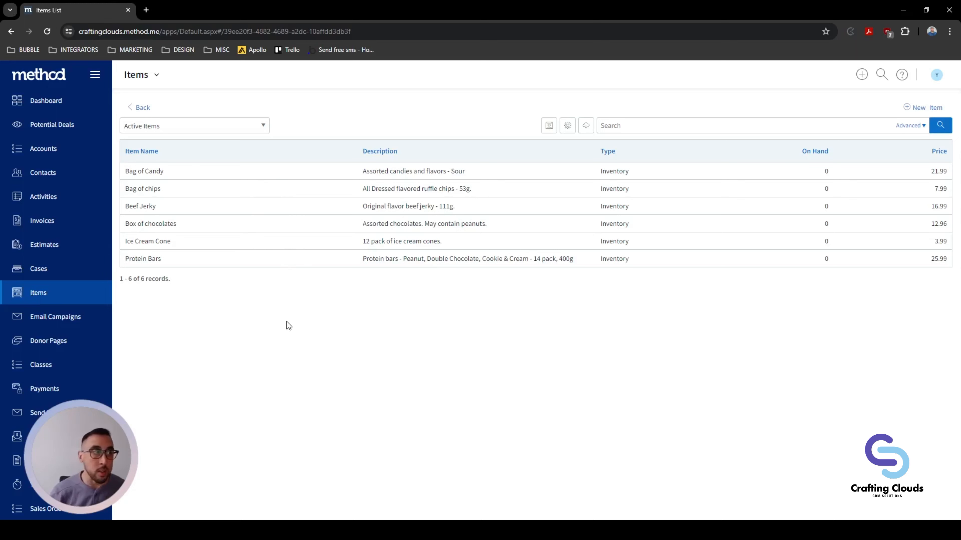
left_click(165, 173)
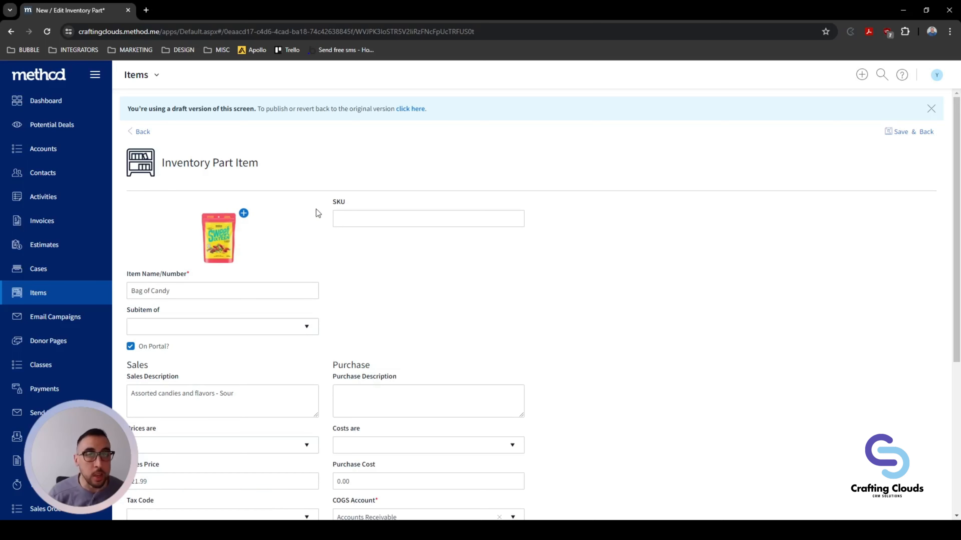
left_click(937, 75)
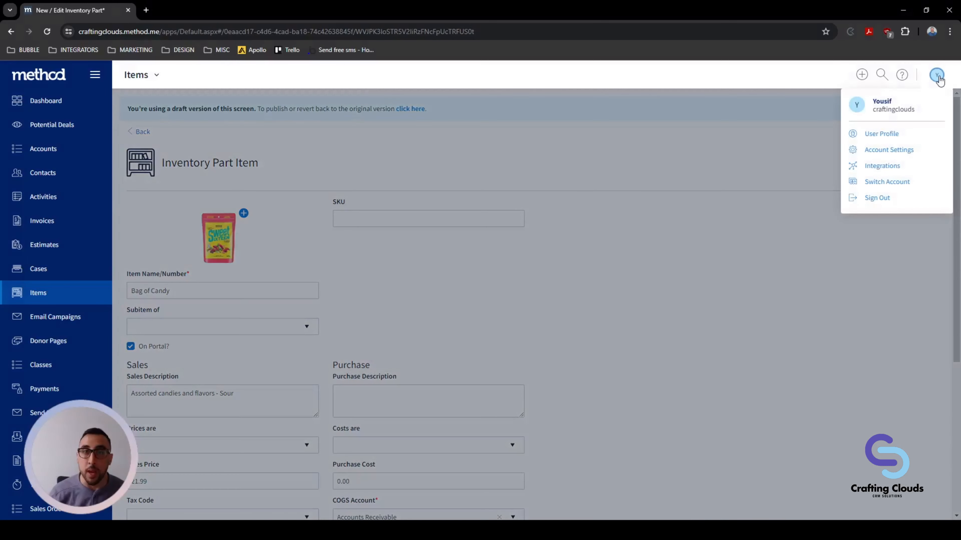
Check in Tables & Fields that the Item table's 'itempicture' field is Picture-type, then return to Items.
left_click(885, 151)
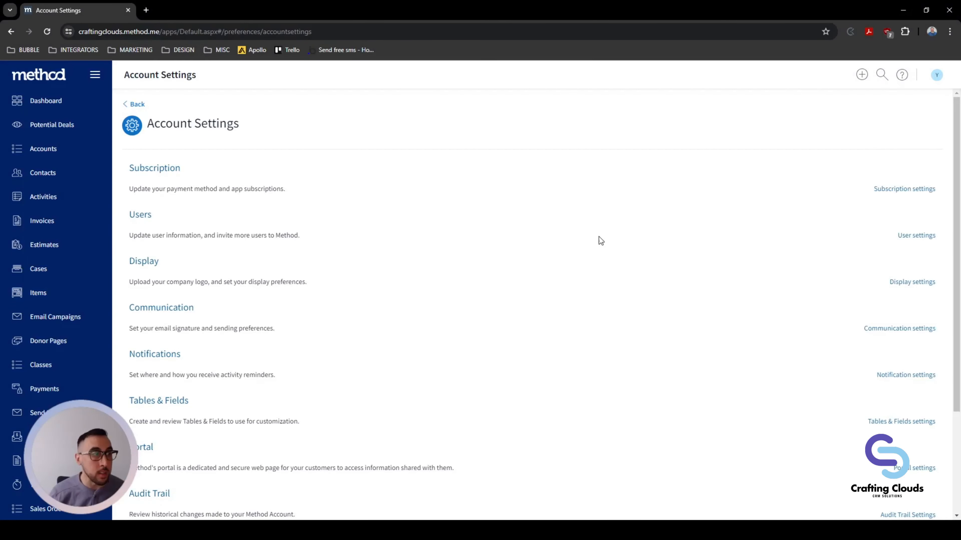
left_click(172, 401)
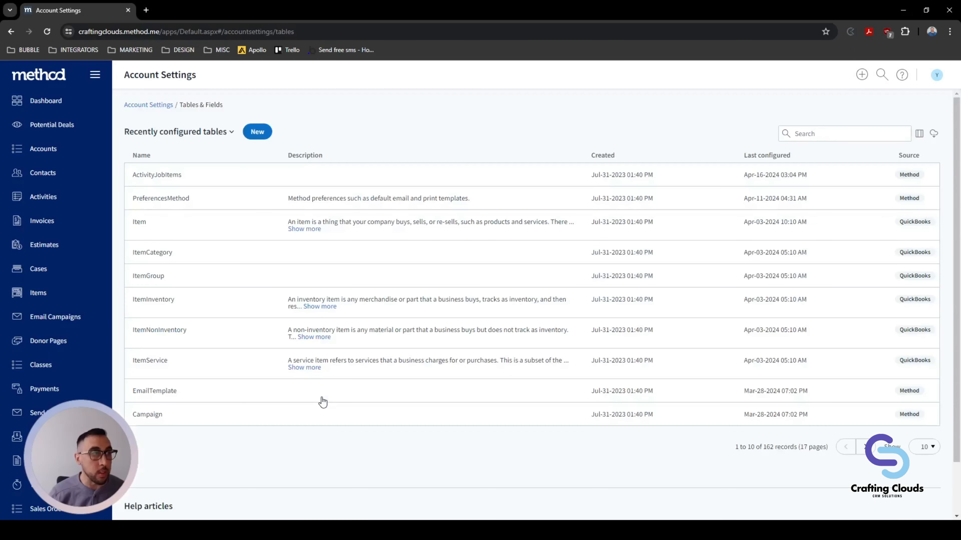
left_click(143, 223)
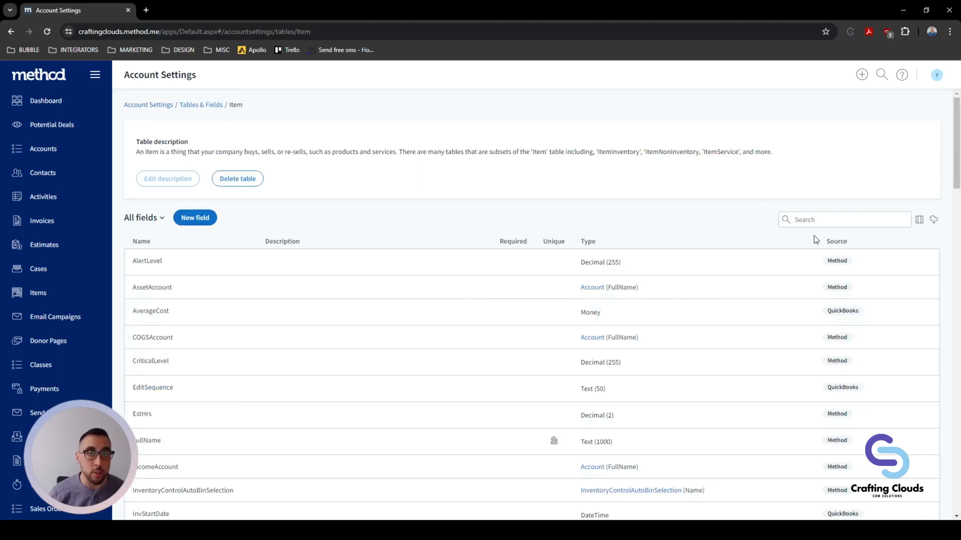
scroll(348, 243, "down", 6)
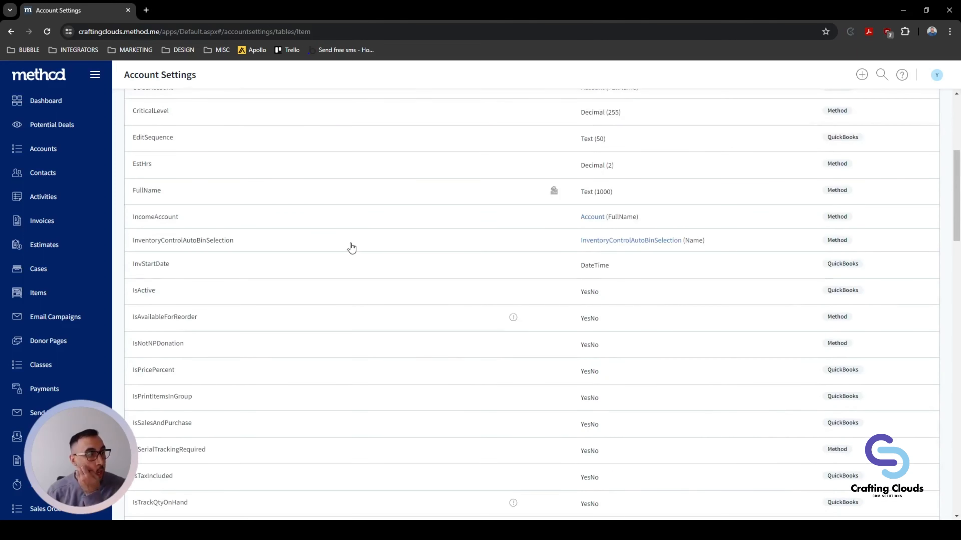
scroll(349, 246, "up", 6)
left_click(828, 220)
type("it")
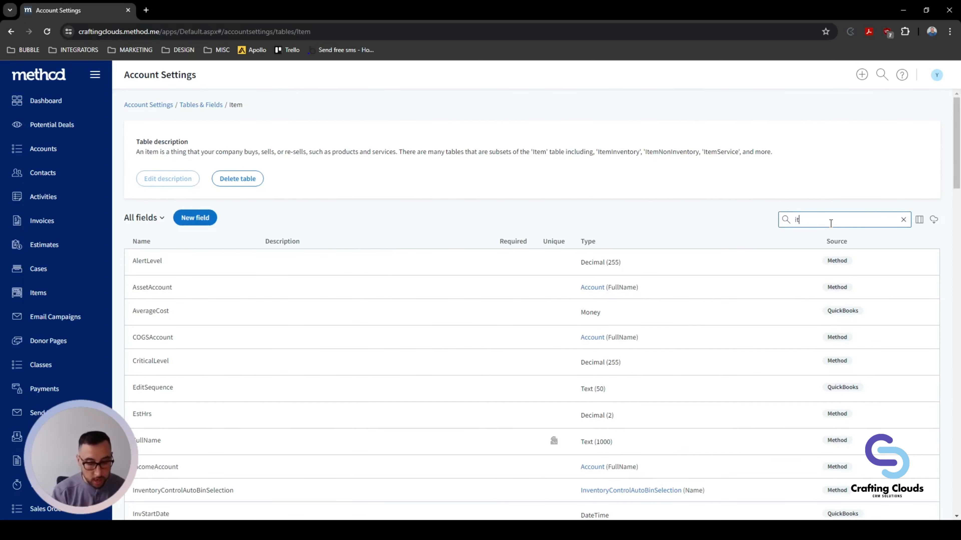
type("empicture")
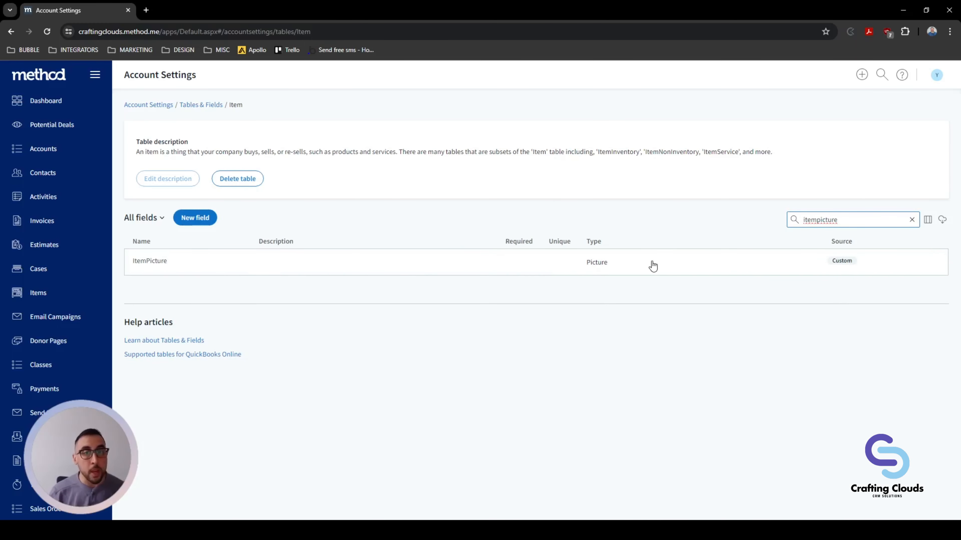
left_click(643, 265)
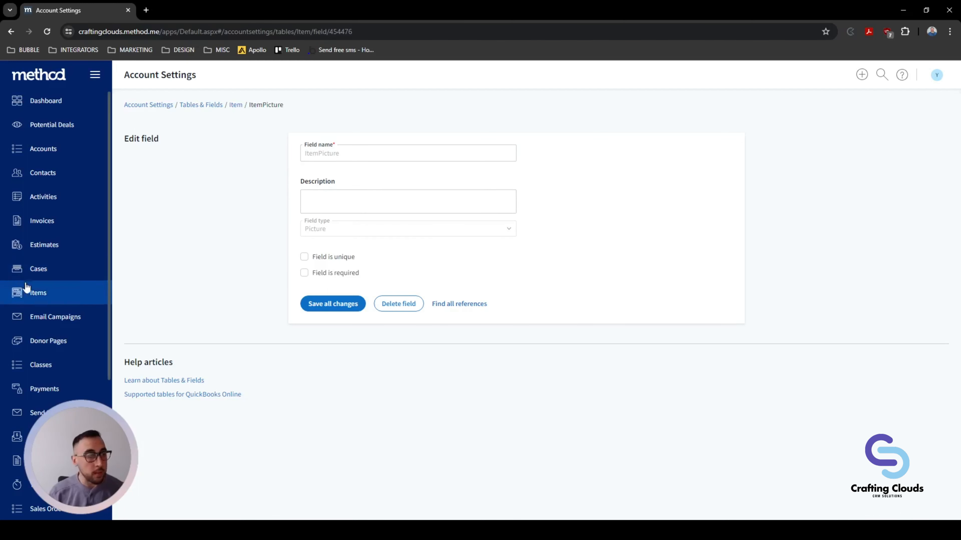
left_click(39, 294)
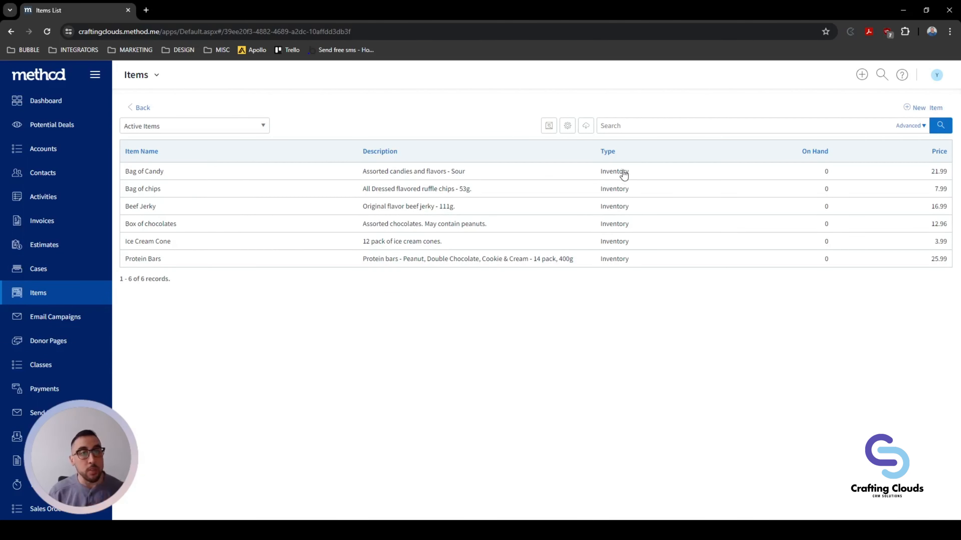
Reopen Bag of Candy and start Customize Screen for the Inventory Part Item layout.
left_click(301, 173)
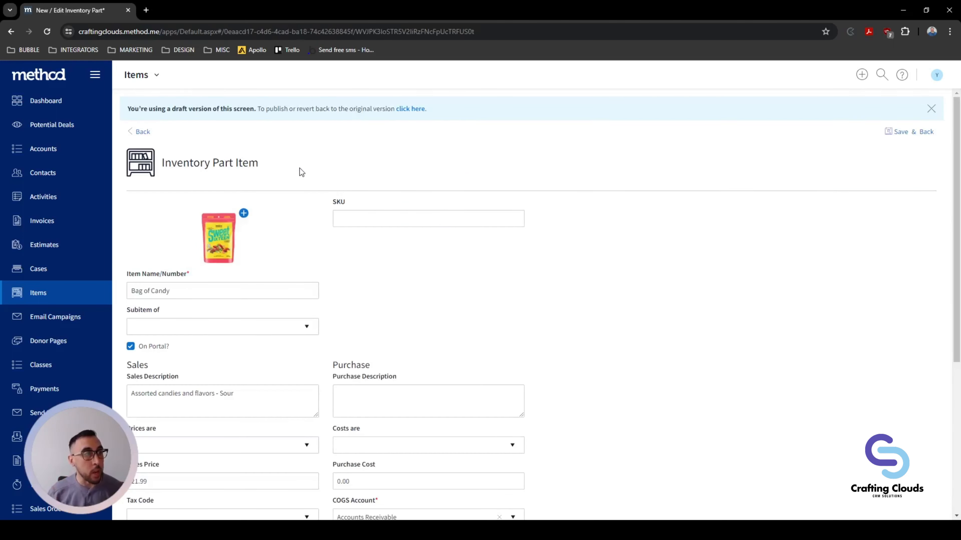
left_click(155, 75)
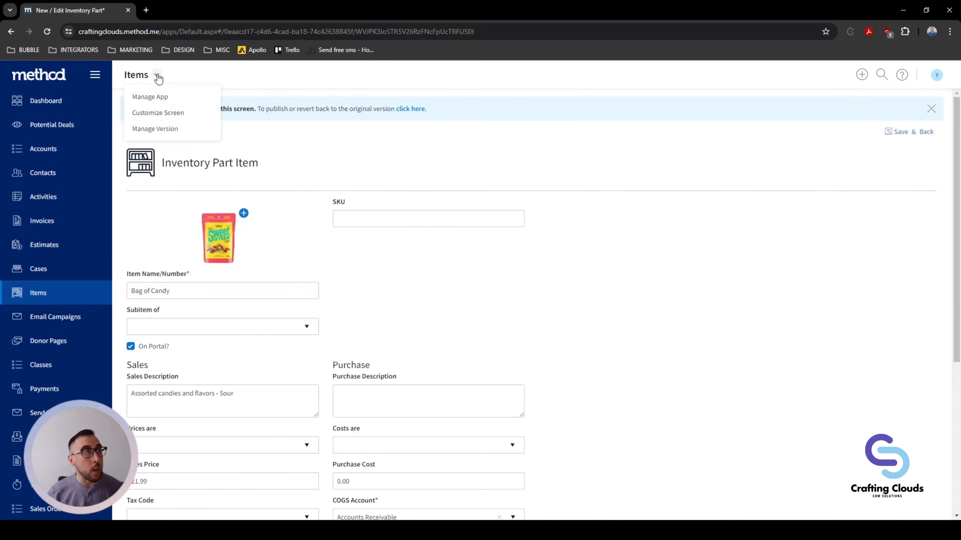
left_click(167, 118)
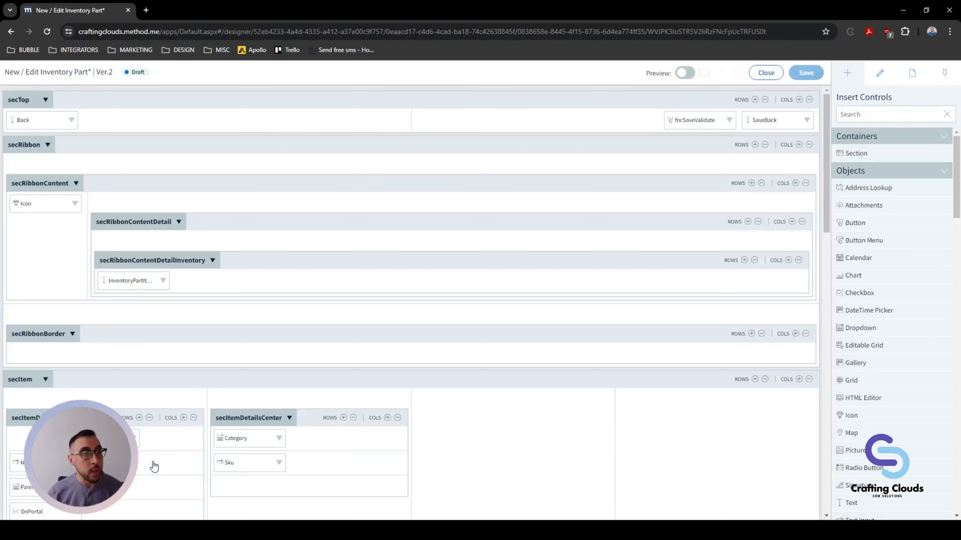
Scroll the Insert Controls list and select the ItemPicture control to see its properties.
scroll(122, 324, "down", 3)
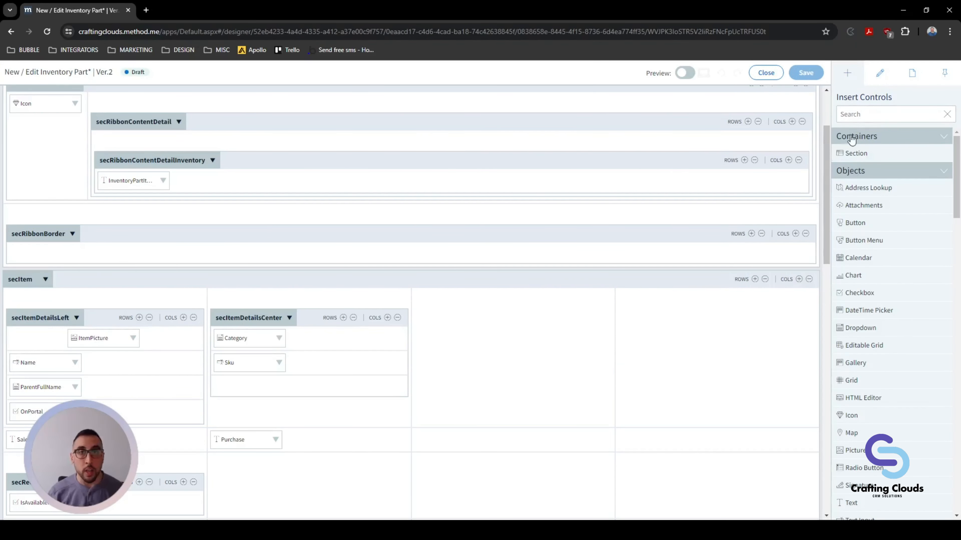
scroll(859, 260, "down", 5)
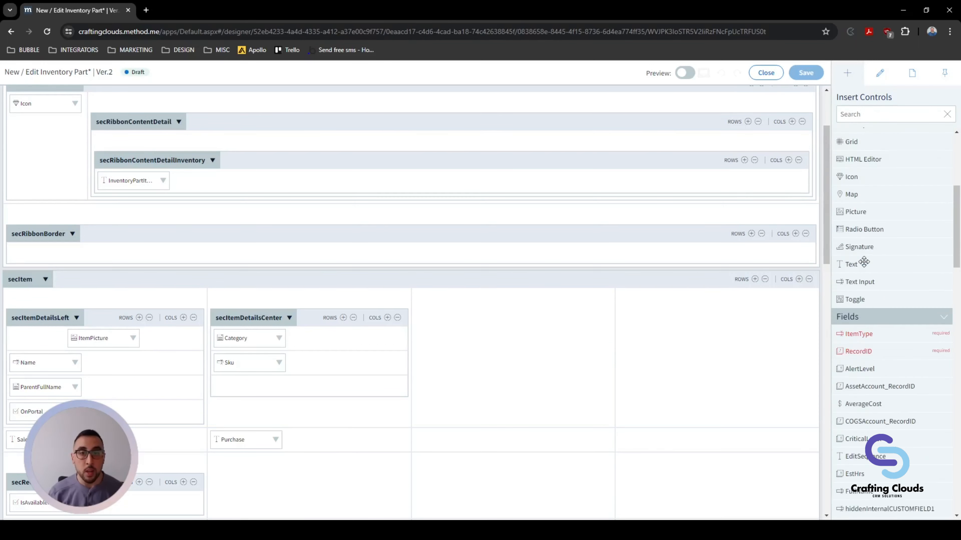
scroll(864, 261, "down", 4)
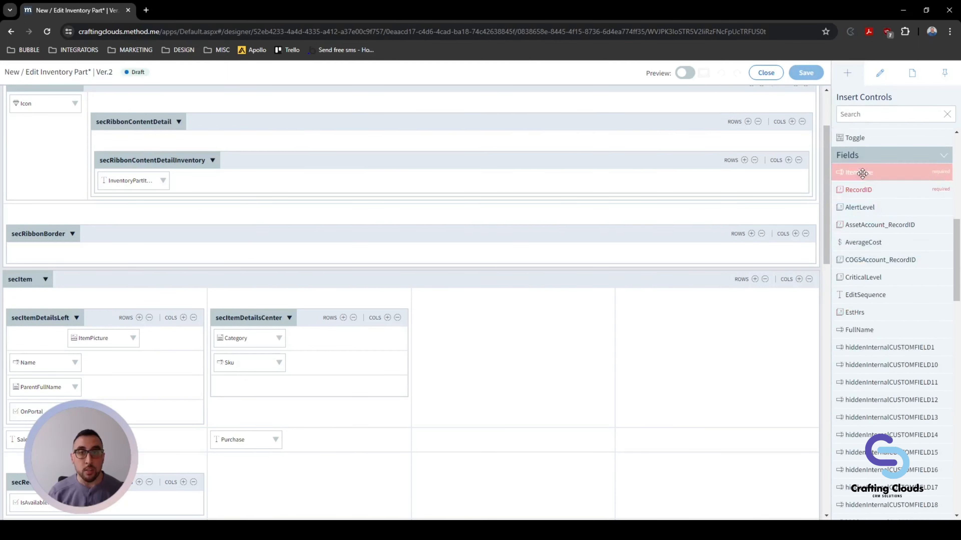
scroll(863, 282, "down", 2)
scroll(864, 288, "down", 13)
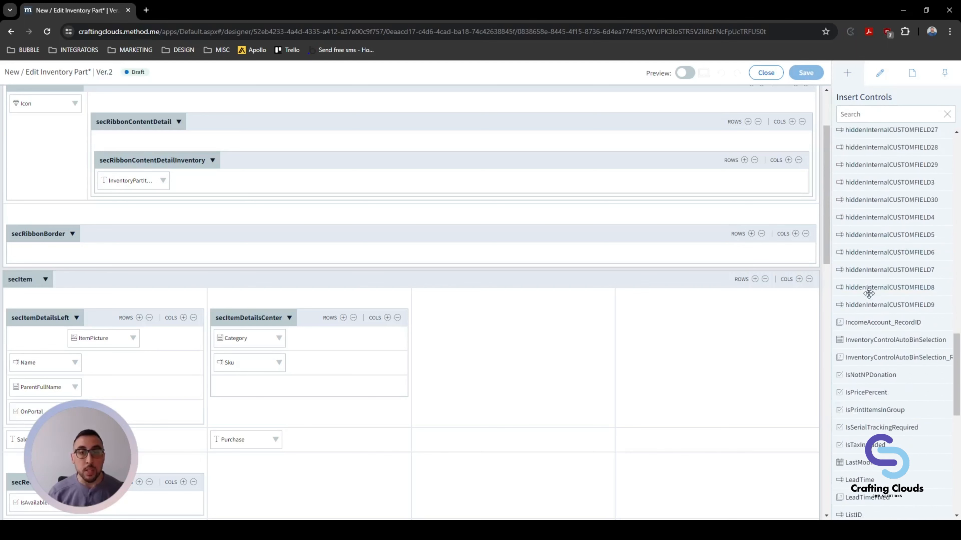
scroll(868, 293, "down", 5)
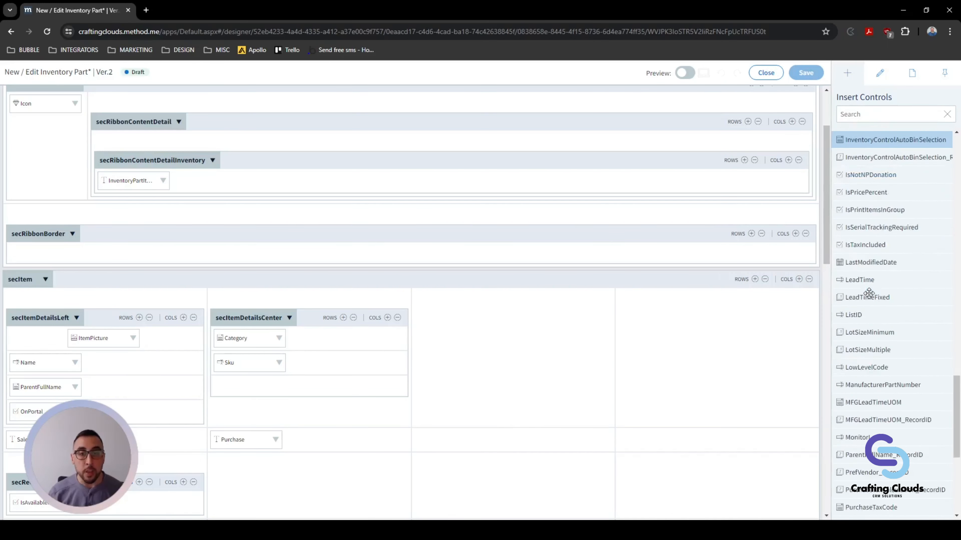
scroll(883, 325, "down", 7)
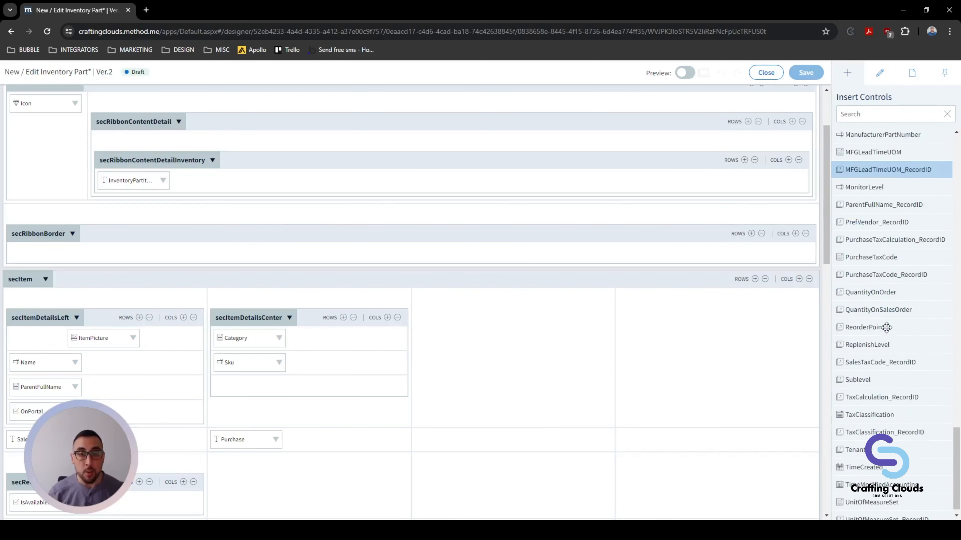
scroll(874, 386, "up", 4)
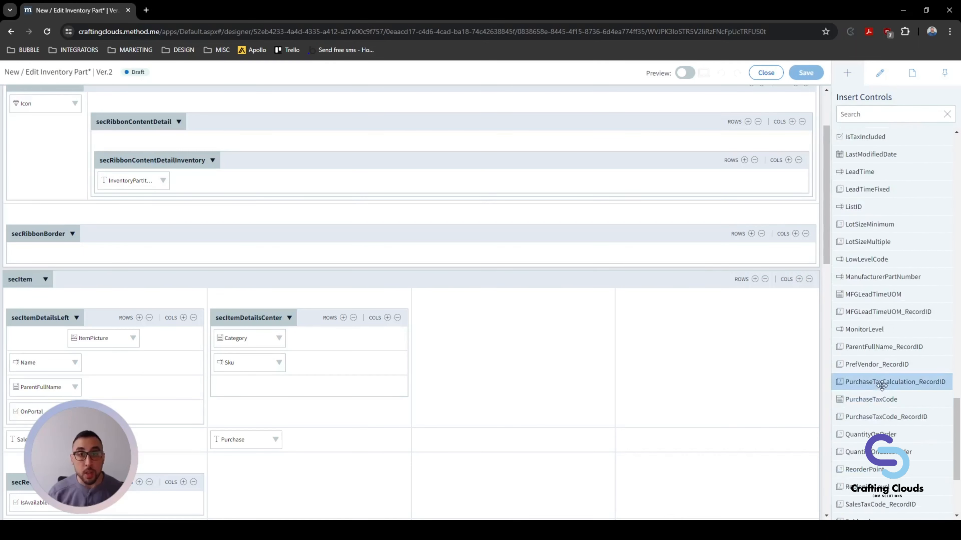
left_click(98, 342)
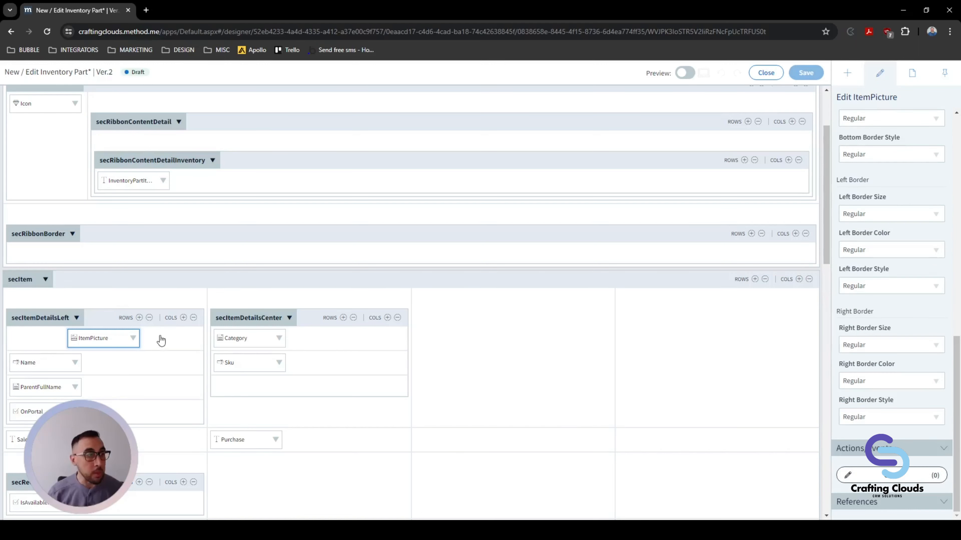
Insert an empty row above the Name field in the item-details section.
left_click(141, 365)
right_click(141, 365)
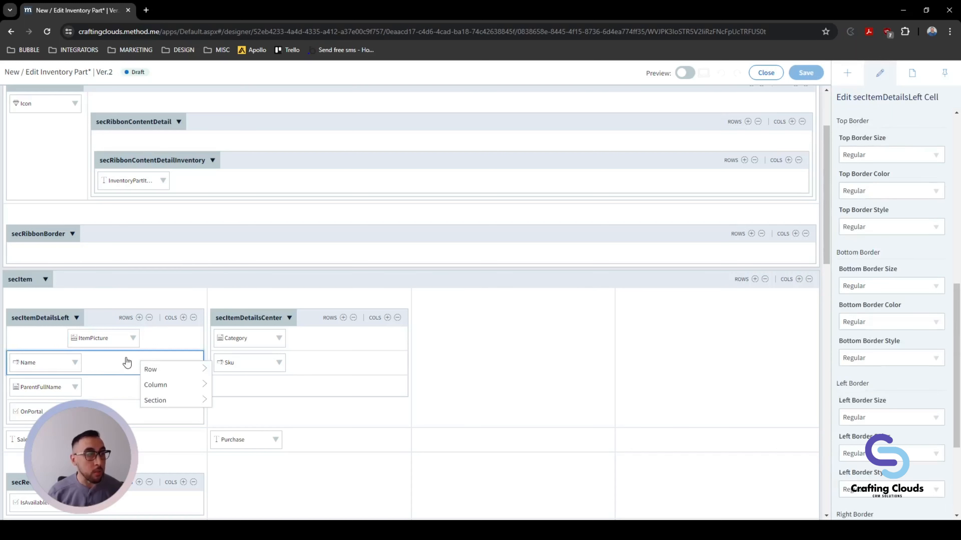
left_click(151, 369)
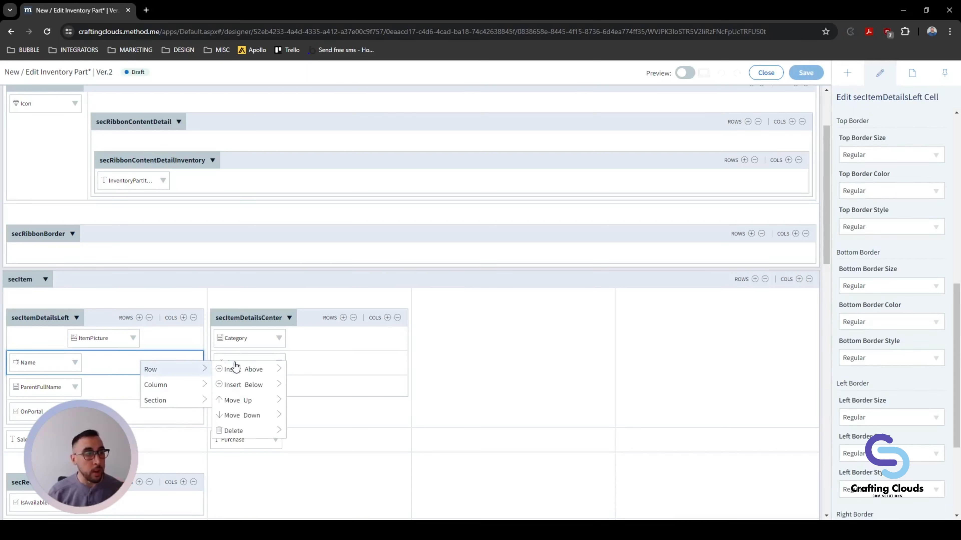
left_click(242, 369)
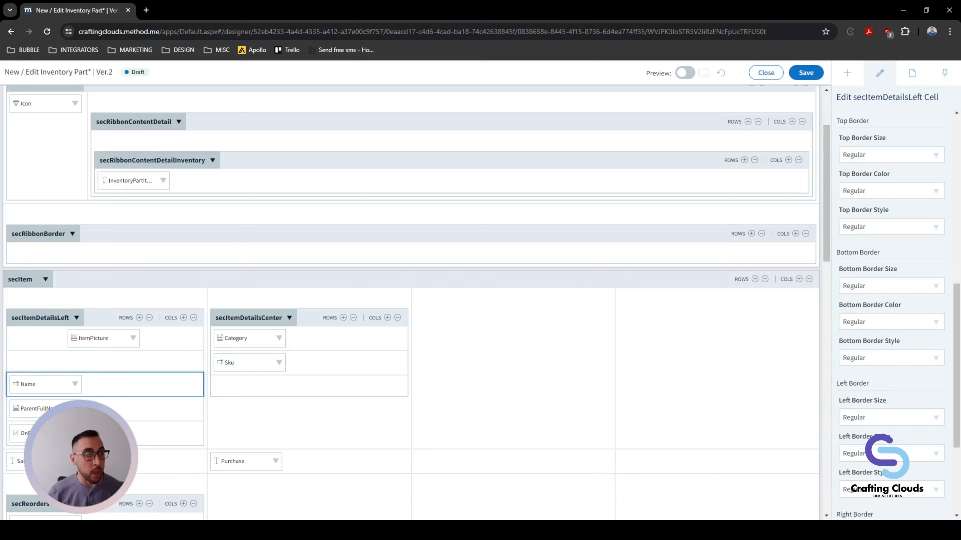
right_click(115, 386)
left_click(135, 394)
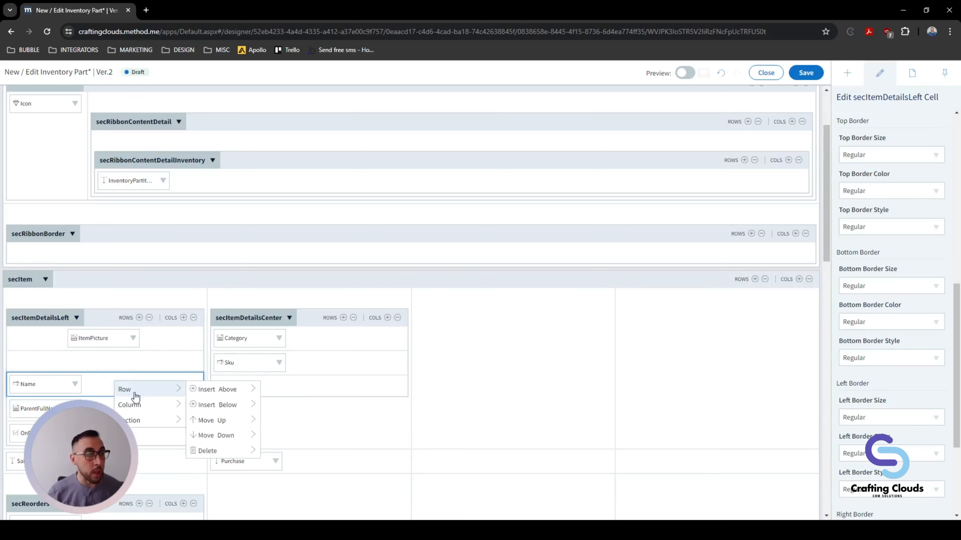
Delete the empty row under ItemPicture, then save and close the draft layout.
right_click(136, 364)
left_click(151, 372)
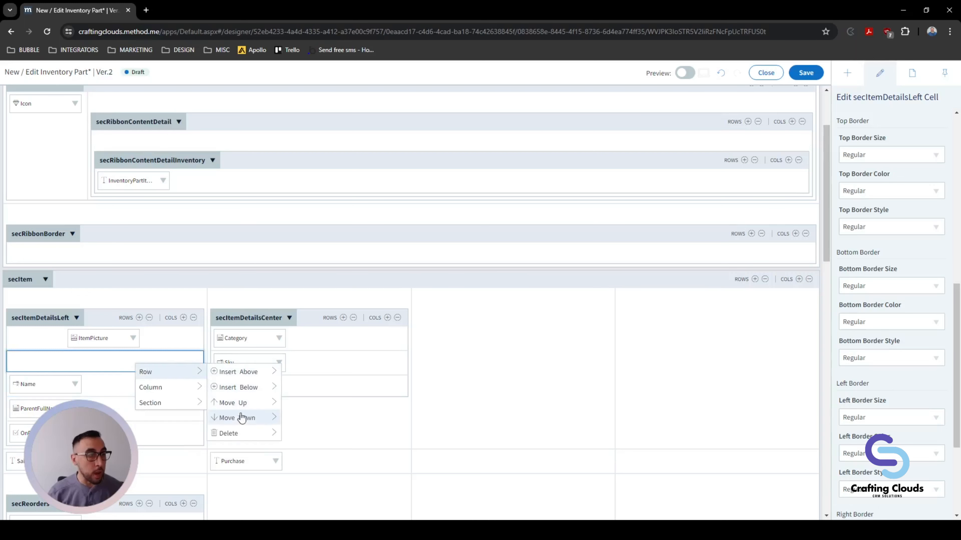
left_click(236, 433)
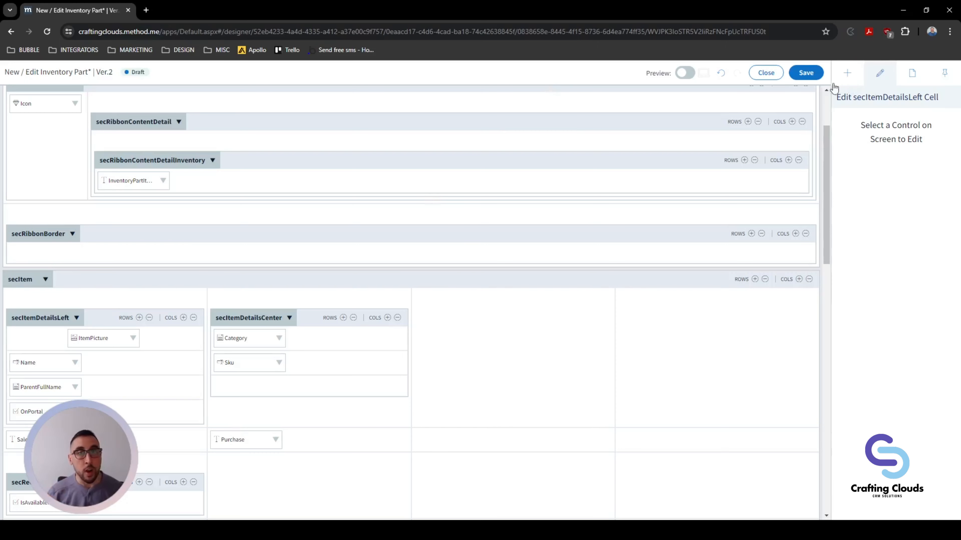
left_click(804, 72)
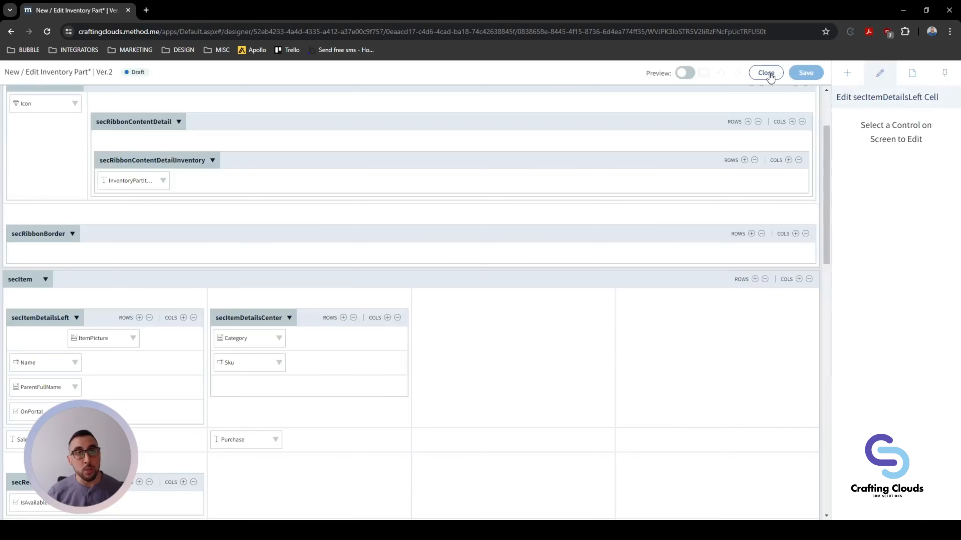
left_click(770, 75)
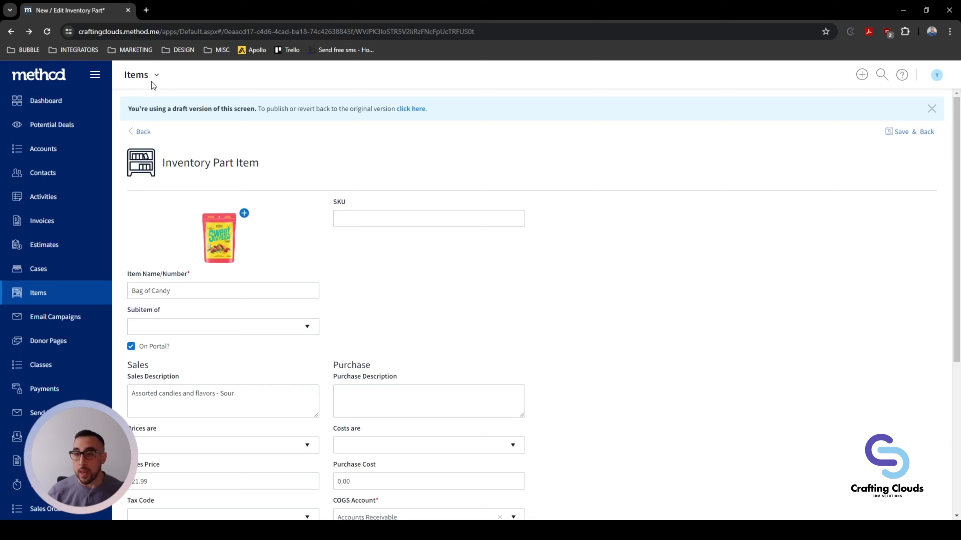
Reopen the Customize Screen designer to check the picture above Item Name/Number, then close it.
left_click(156, 78)
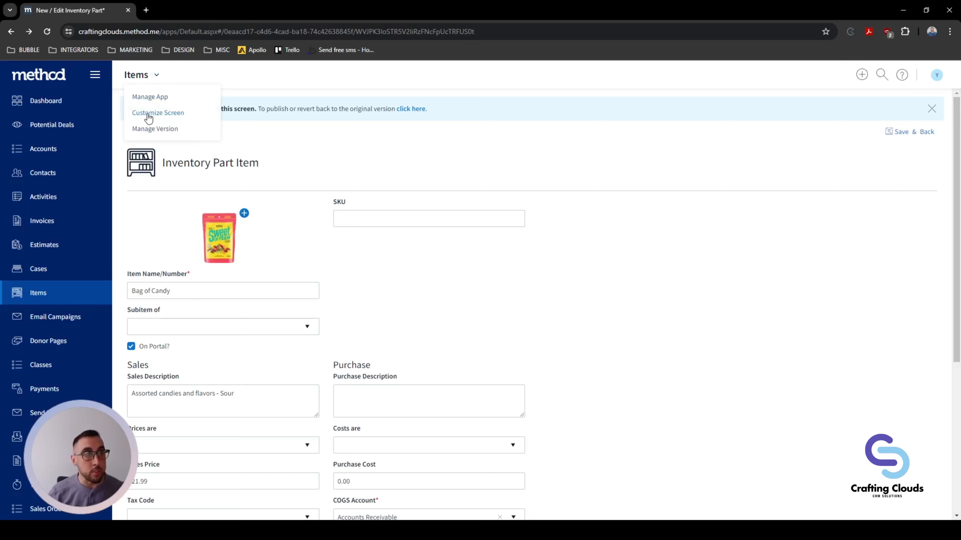
left_click(146, 113)
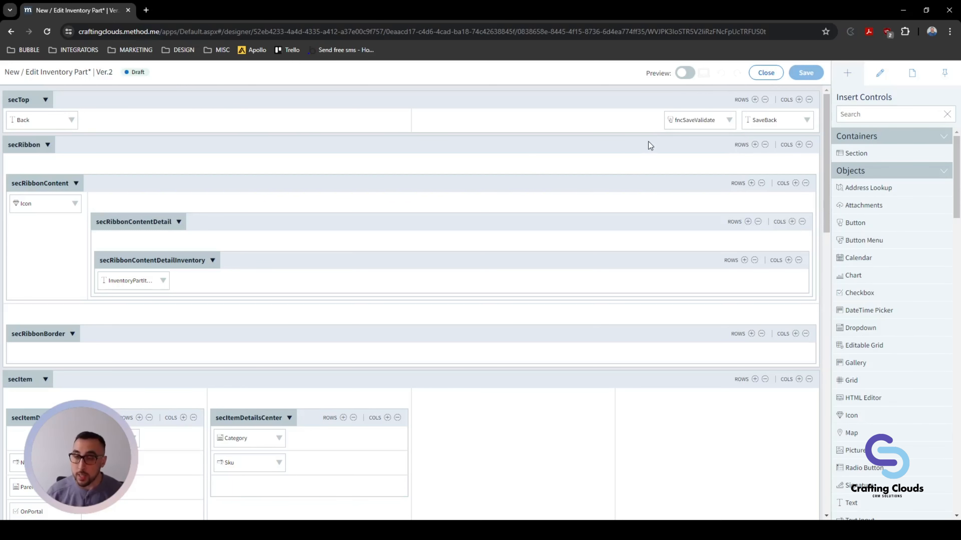
left_click(767, 73)
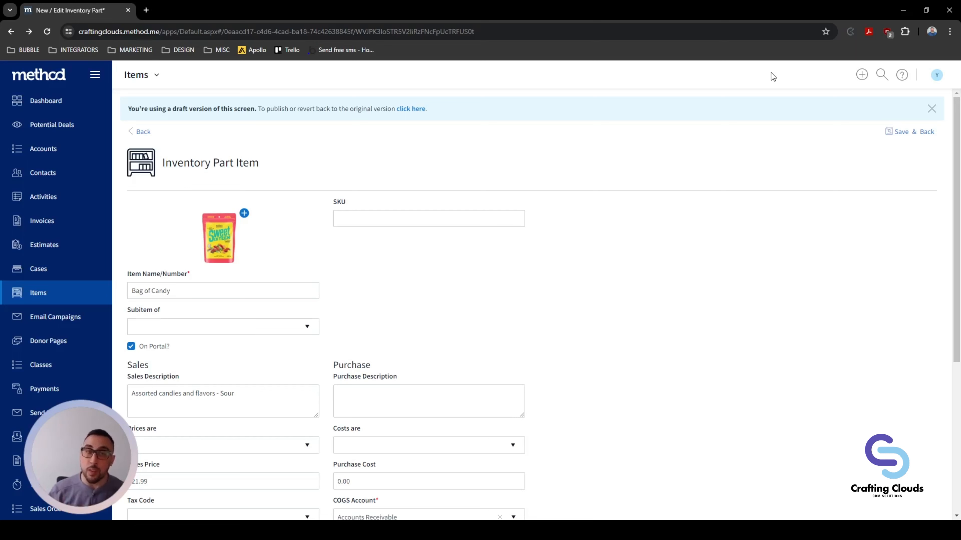
left_click(364, 481)
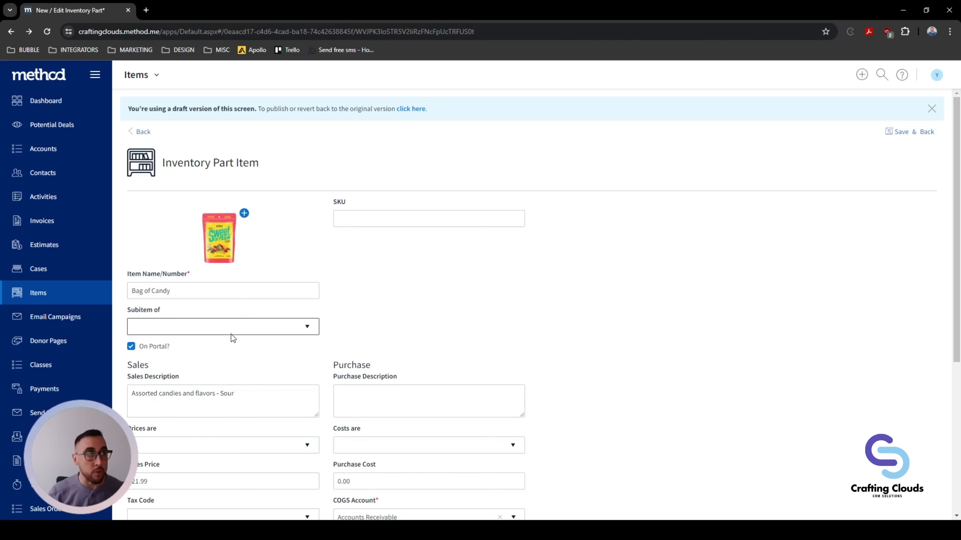
left_click(158, 77)
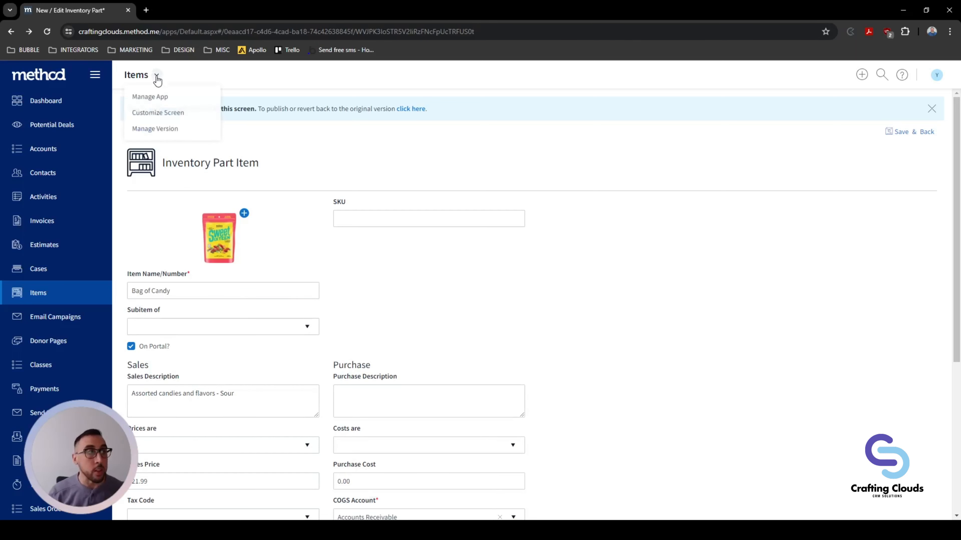
left_click(150, 98)
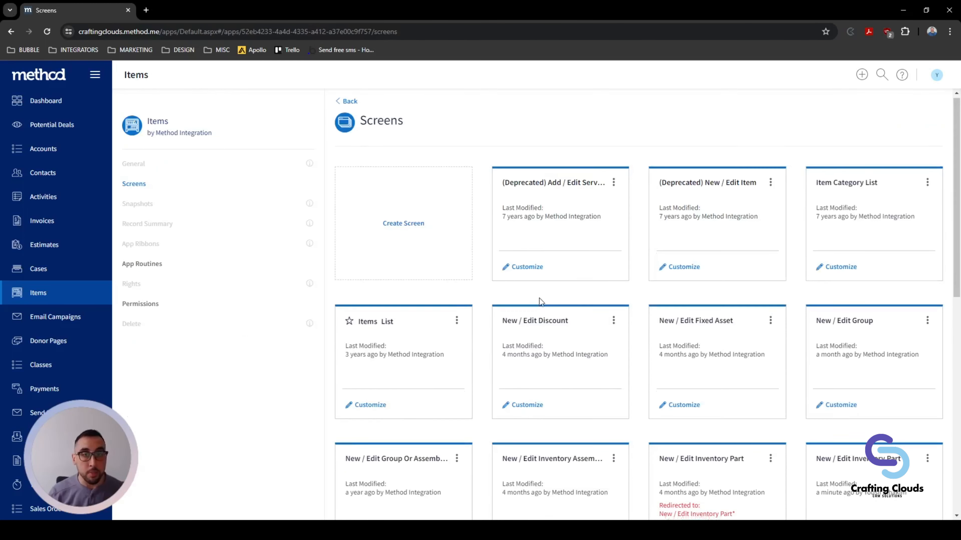
scroll(537, 300, "down", 3)
scroll(535, 300, "down", 5)
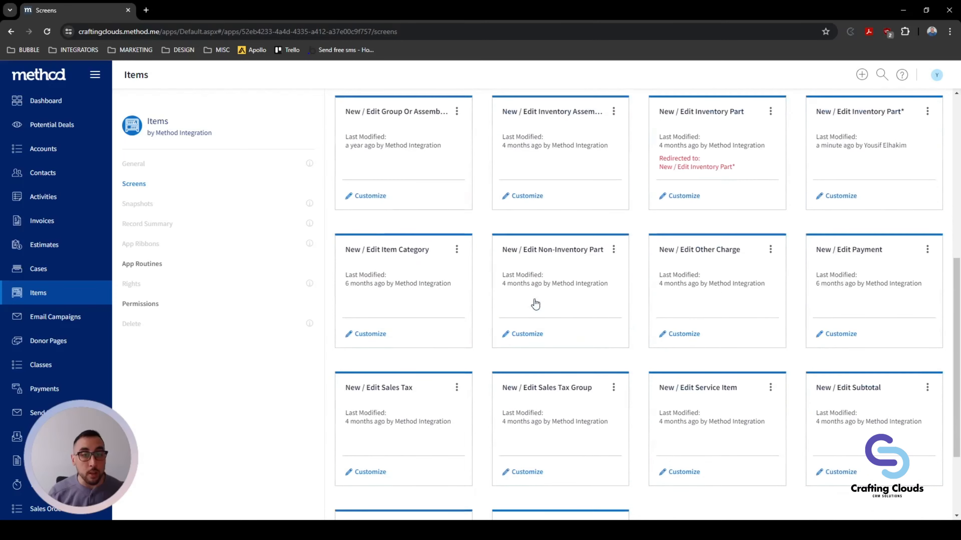
scroll(510, 325, "down", 1)
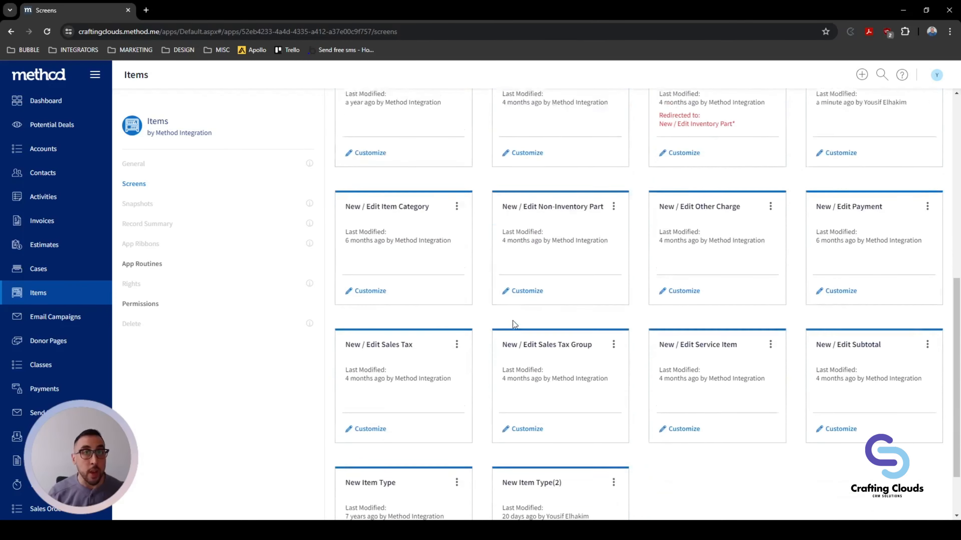
scroll(514, 322, "up", 4)
scroll(450, 265, "up", 6)
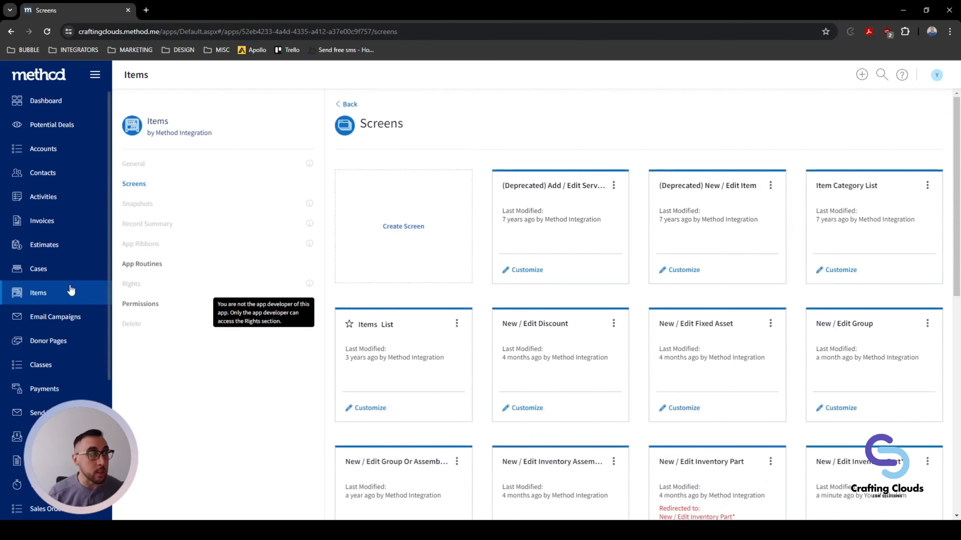
left_click(47, 293)
left_click(209, 173)
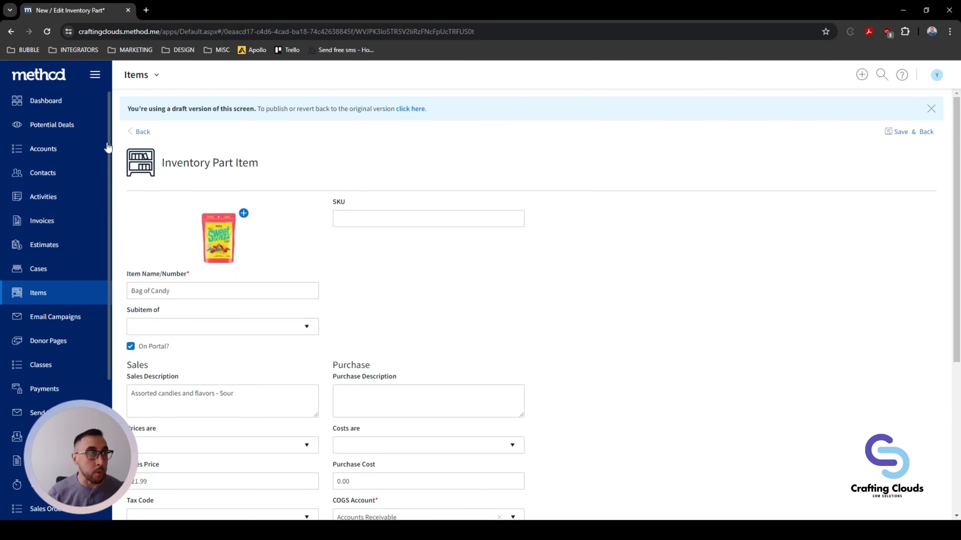
Open Manage Versions for the New / Edit Inventory Part* screen from Items > Manage App.
left_click(156, 74)
left_click(153, 97)
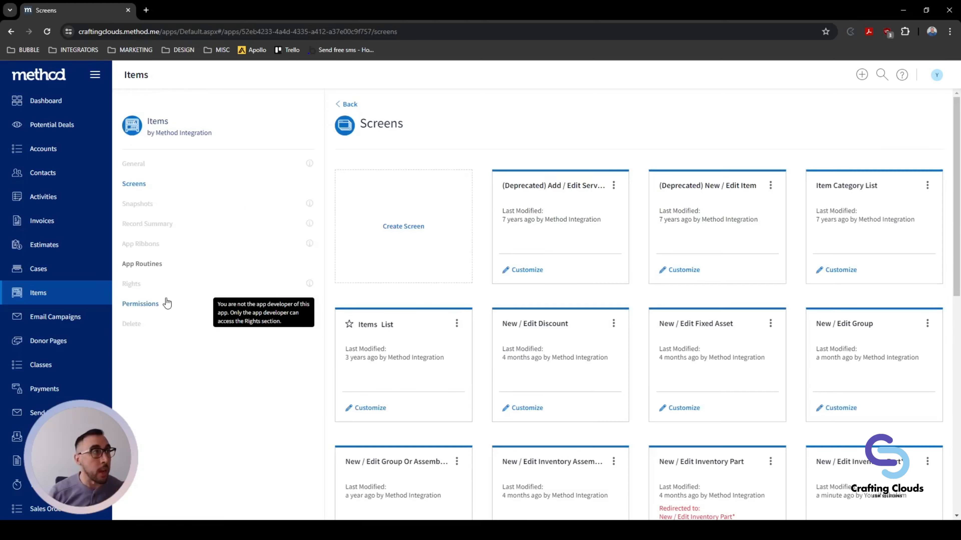
scroll(692, 344, "down", 3)
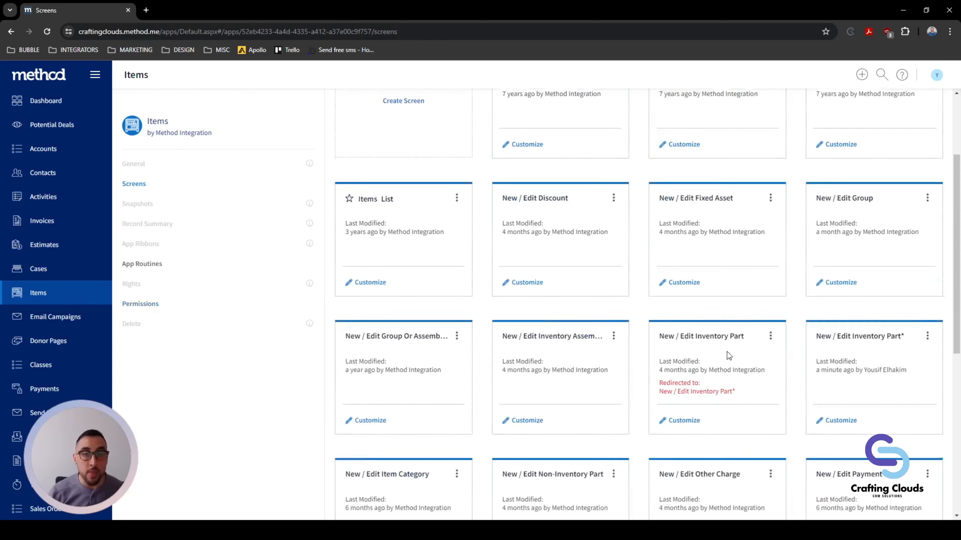
scroll(728, 356, "down", 2)
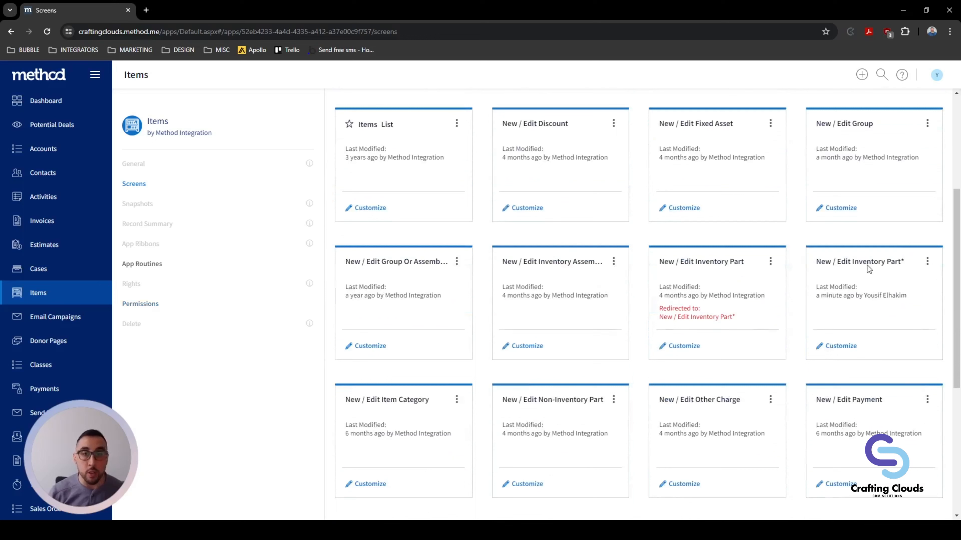
left_click(927, 265)
left_click(891, 316)
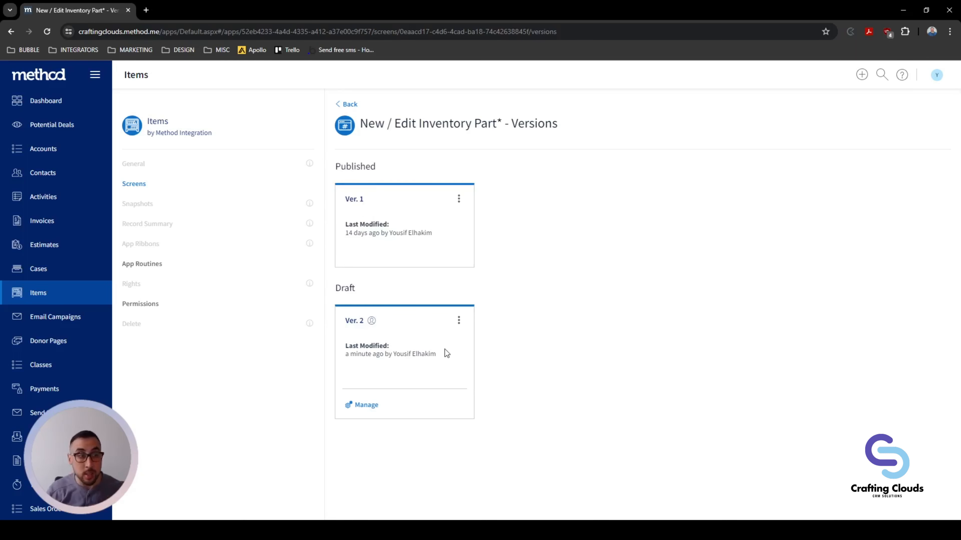
Open the Manage details page of the Ver. 2 draft, backing out of the designer first.
left_click(459, 322)
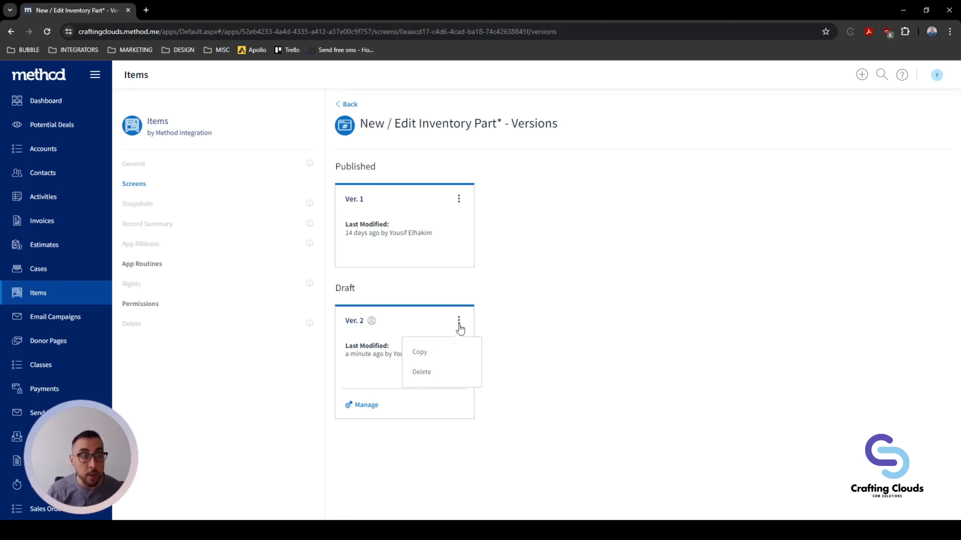
left_click(397, 320)
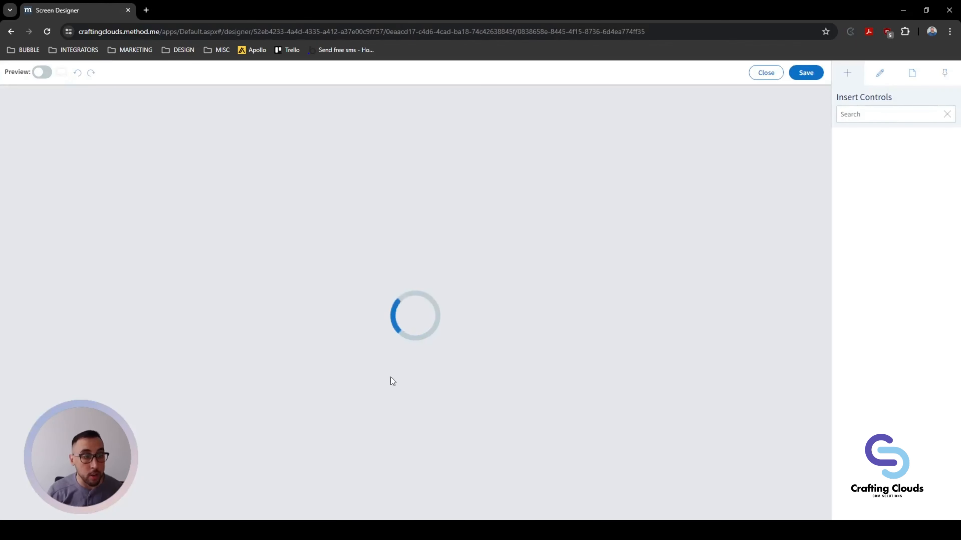
left_click(11, 32)
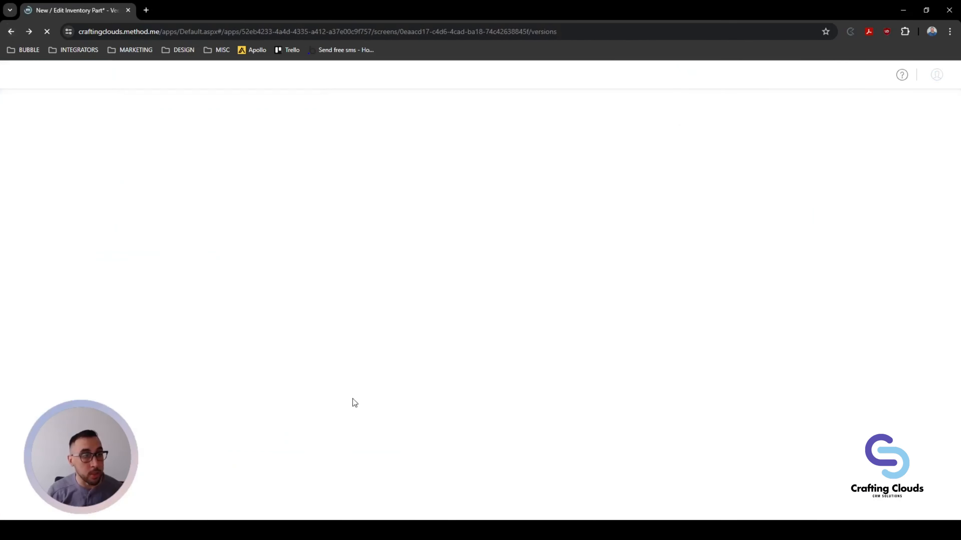
left_click(359, 402)
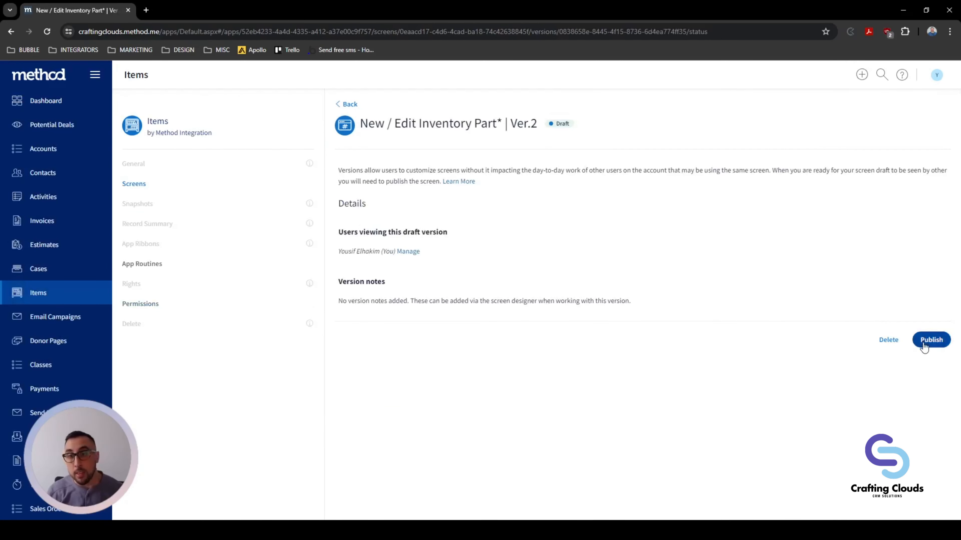
Publish Ver. 2, confirming in the dialog, and return to the Items list.
left_click(924, 340)
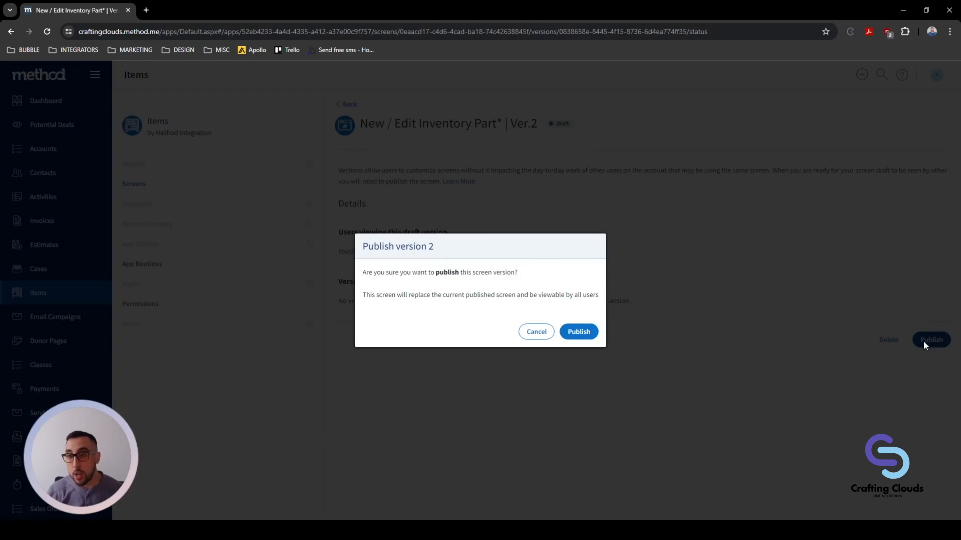
left_click(579, 334)
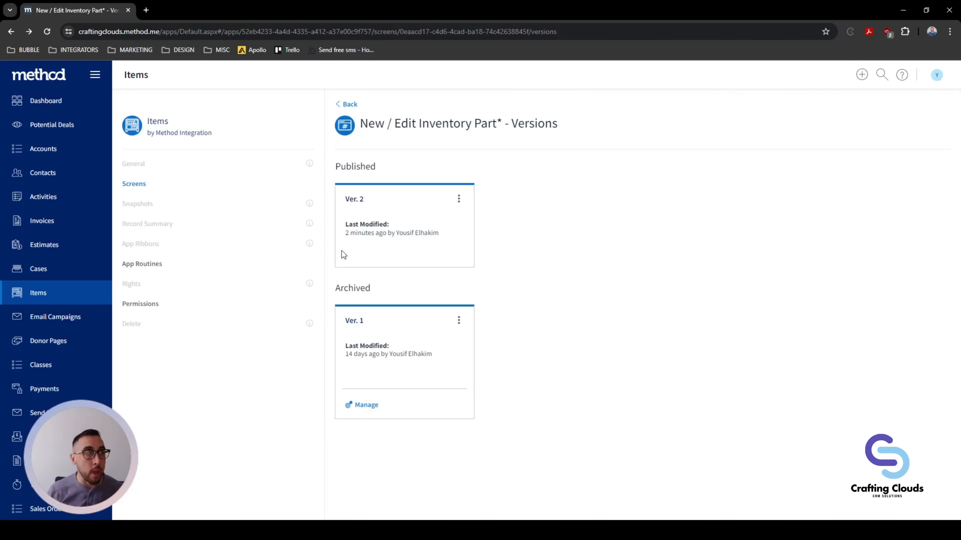
left_click(72, 299)
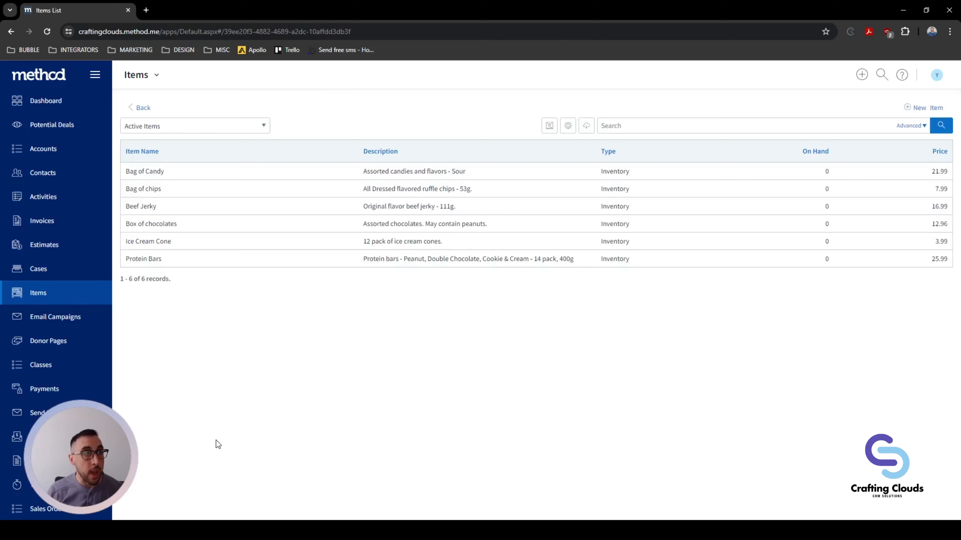
Open the Items List screen via Customize Screen and press Edit on the read-only layout.
left_click(180, 172)
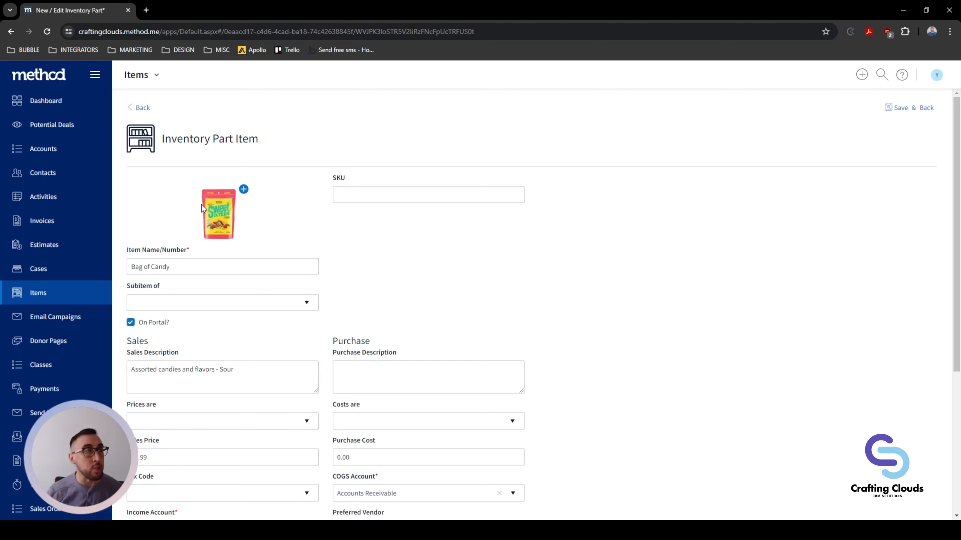
left_click(148, 108)
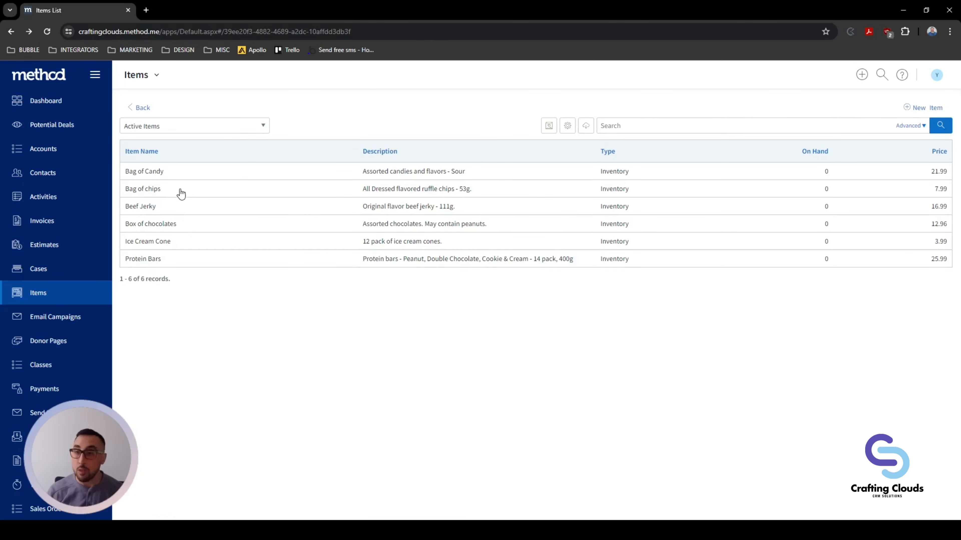
left_click(156, 76)
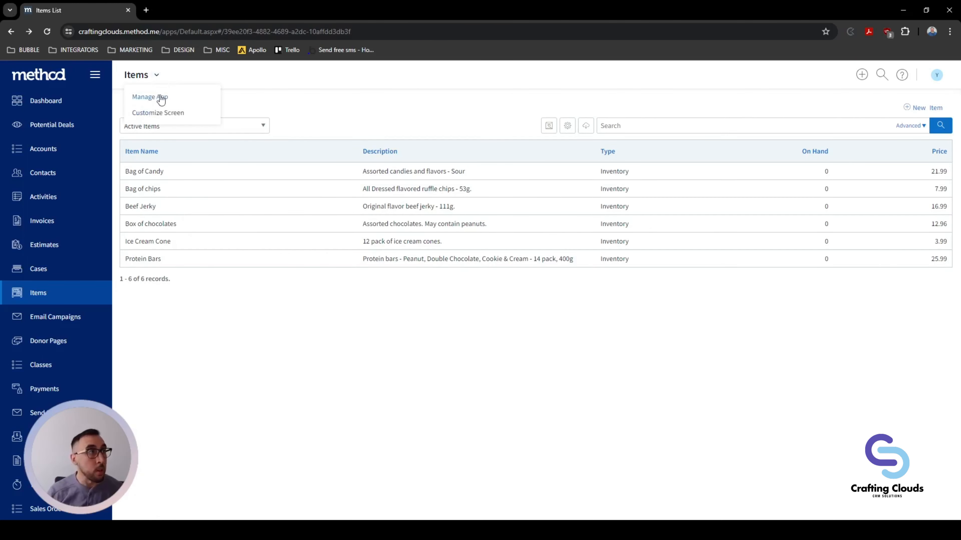
left_click(158, 114)
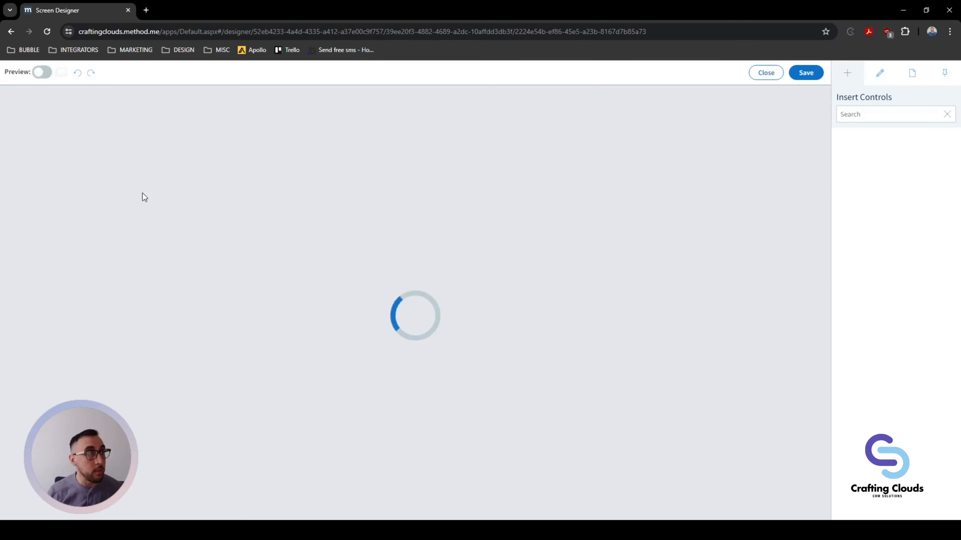
left_click(805, 73)
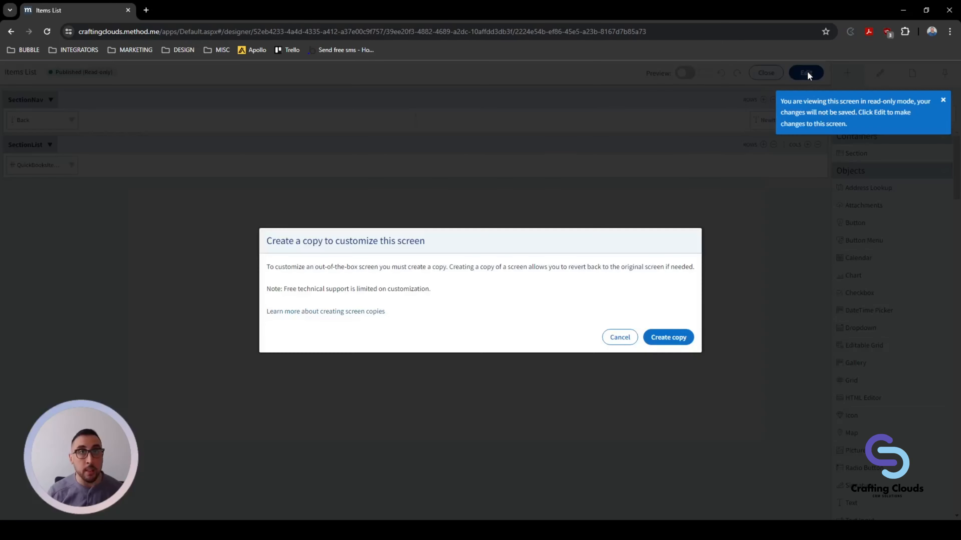
Create an editable copy and add an ItemPicture column at the top of the grid's columns.
left_click(677, 339)
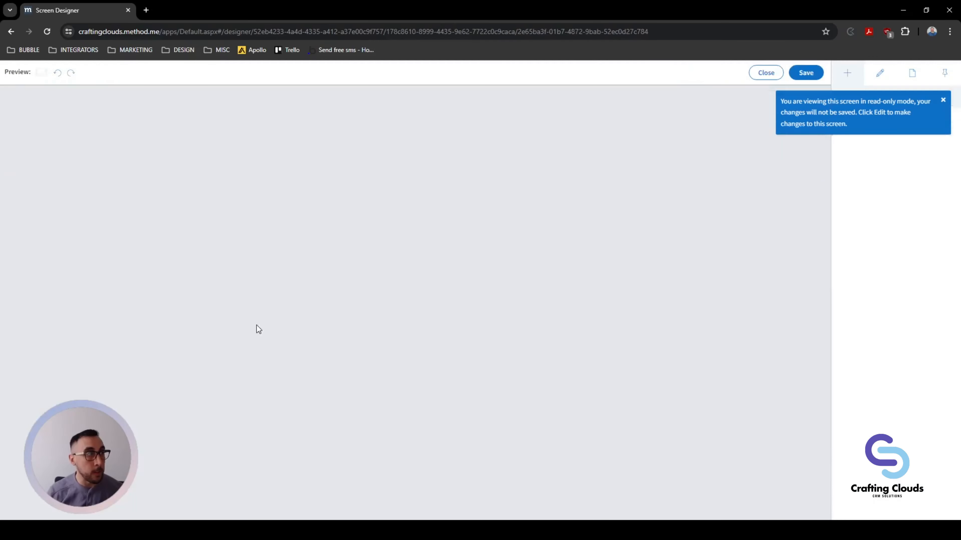
left_click(71, 166)
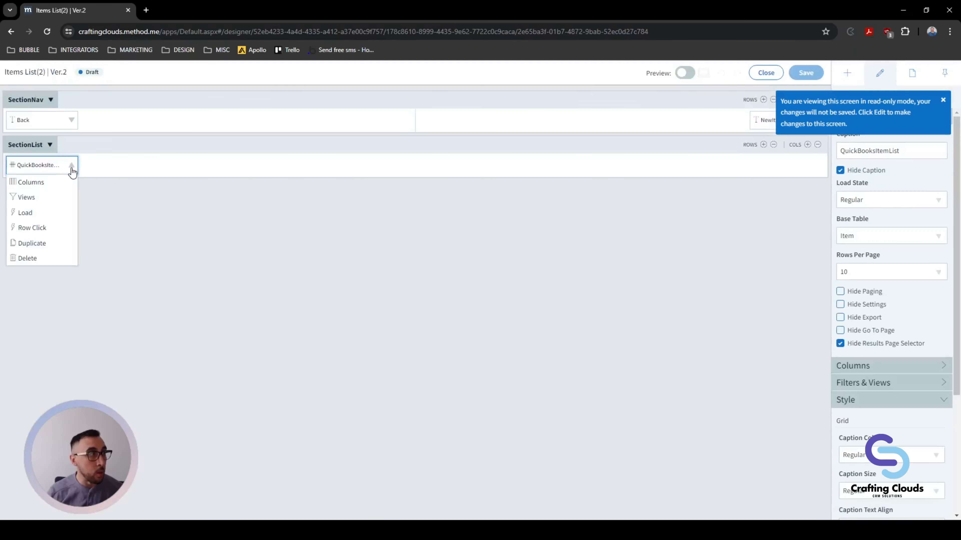
left_click(39, 186)
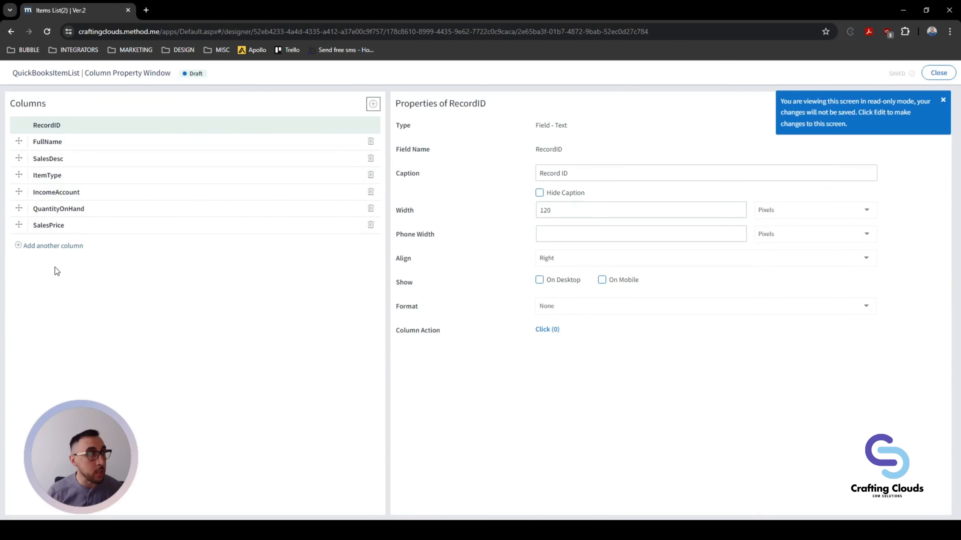
left_click(55, 248)
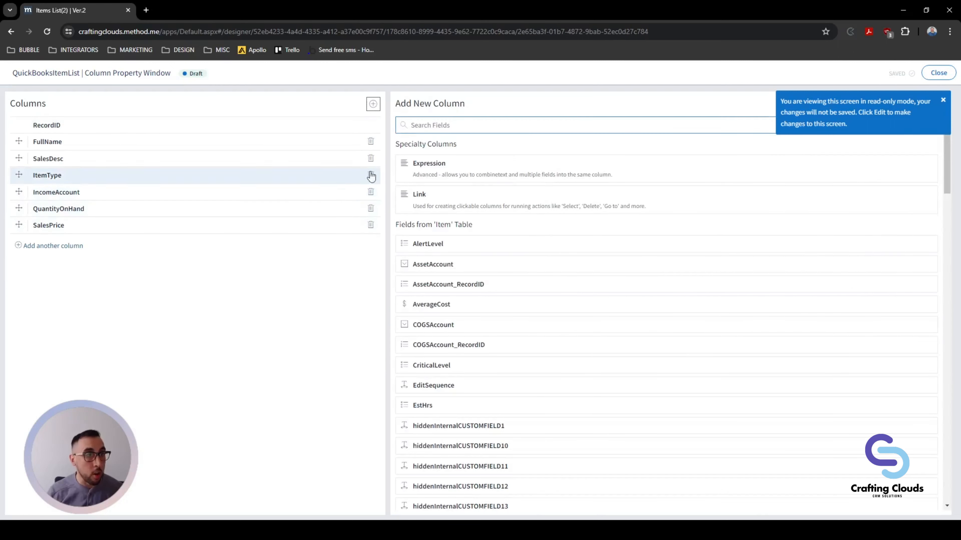
type("itempi")
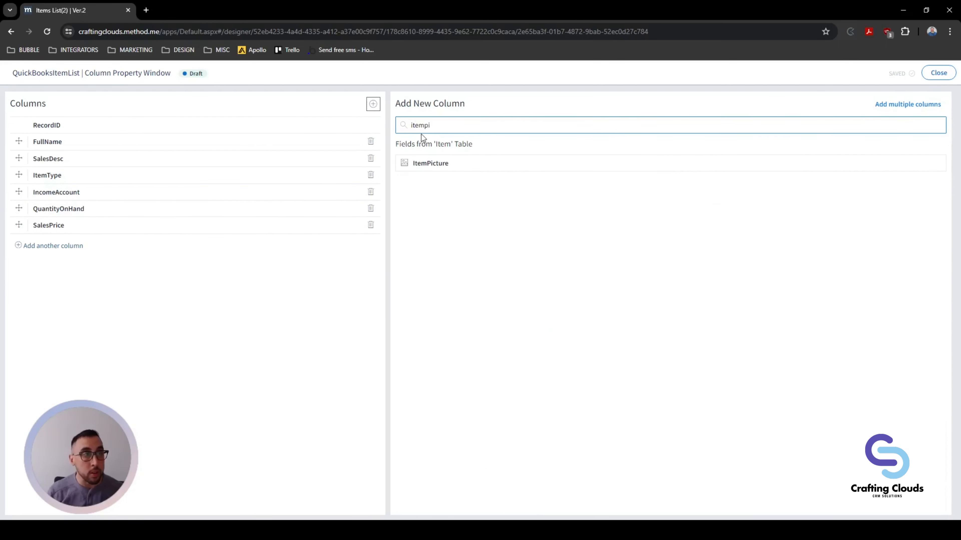
left_click(424, 163)
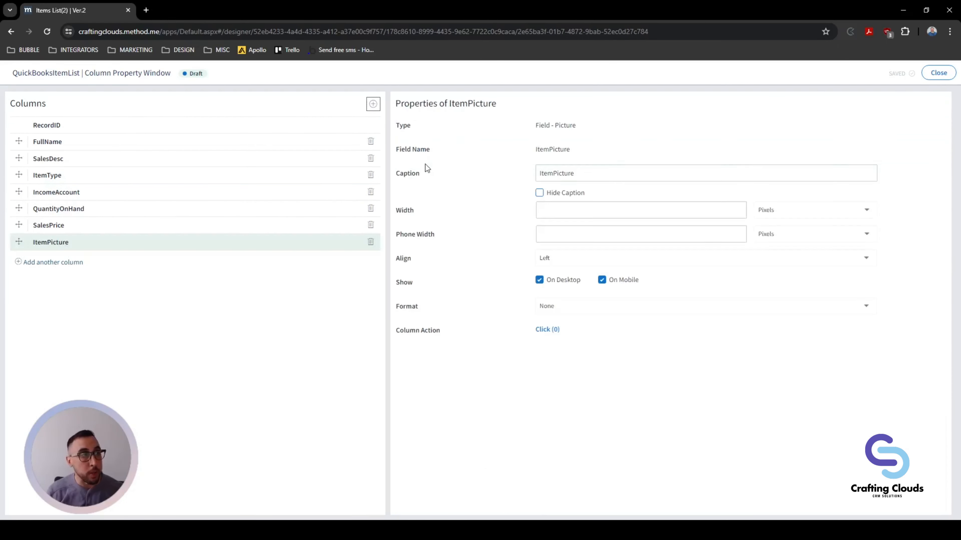
left_click_drag(19, 242, 36, 143)
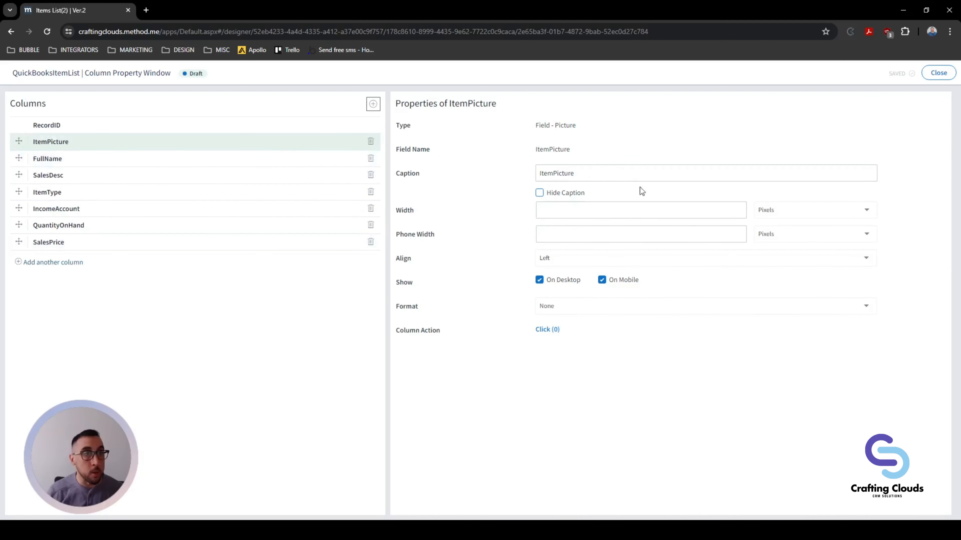
Give the ItemPicture column a blank caption, Center alignment, width 100, and hide it on mobile.
left_click(616, 172)
left_click_drag(590, 174, 427, 172)
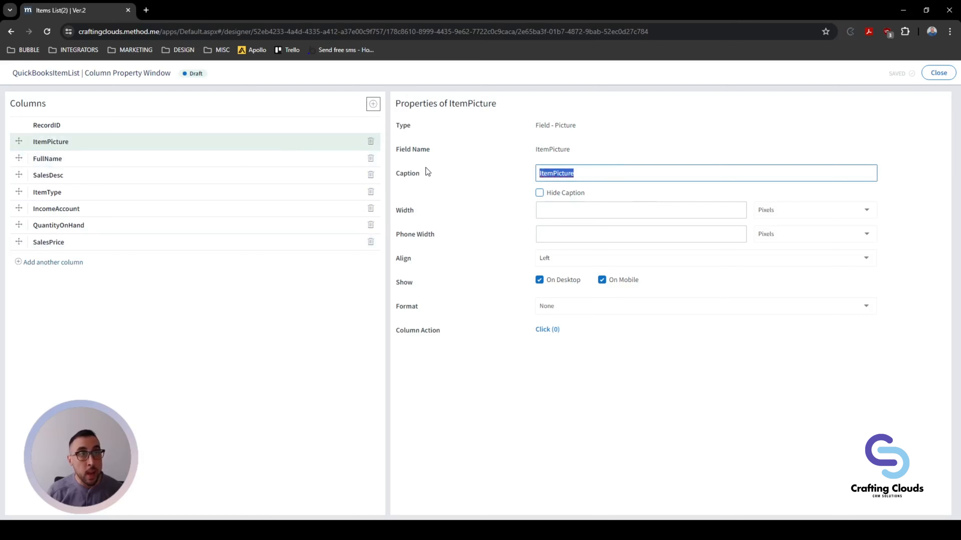
key("BackSpace")
left_click(438, 252)
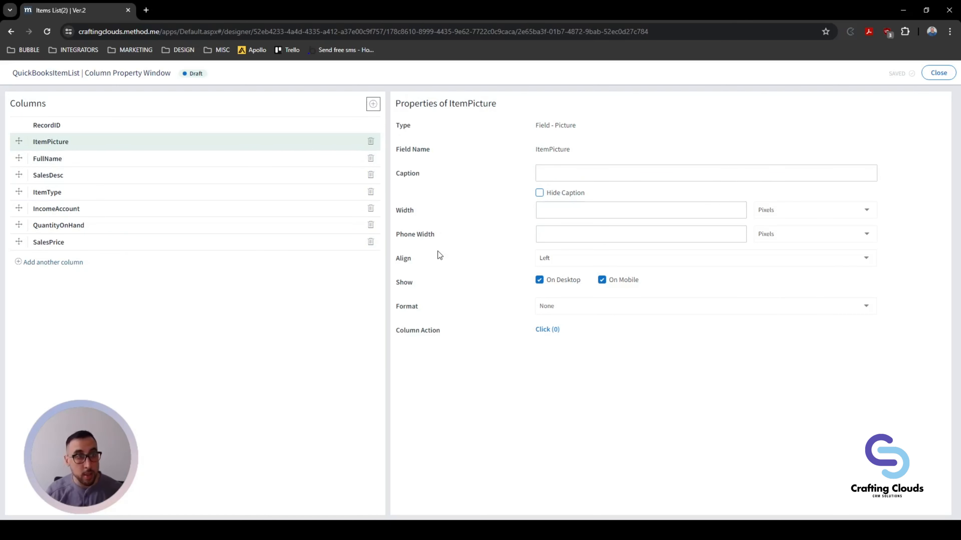
left_click(561, 260)
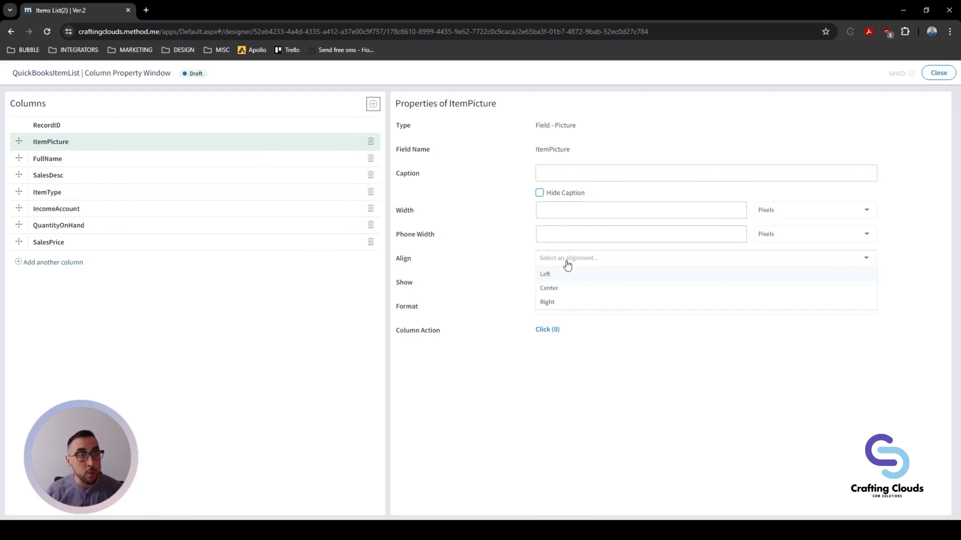
left_click(562, 287)
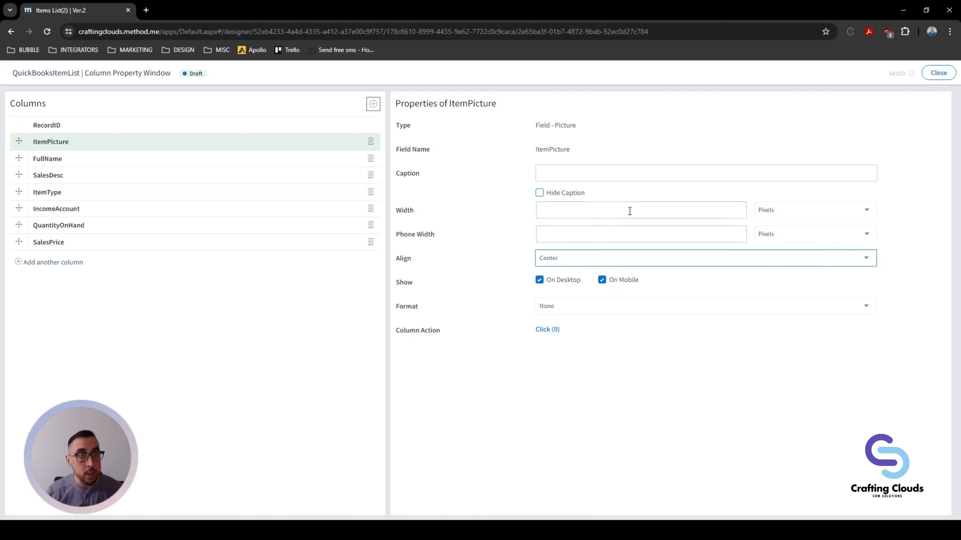
left_click(620, 208)
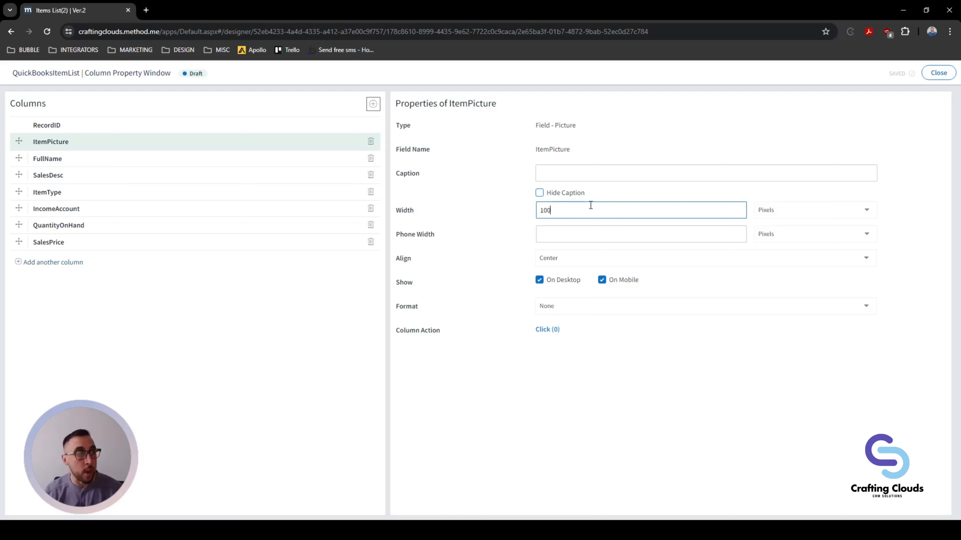
left_click(602, 281)
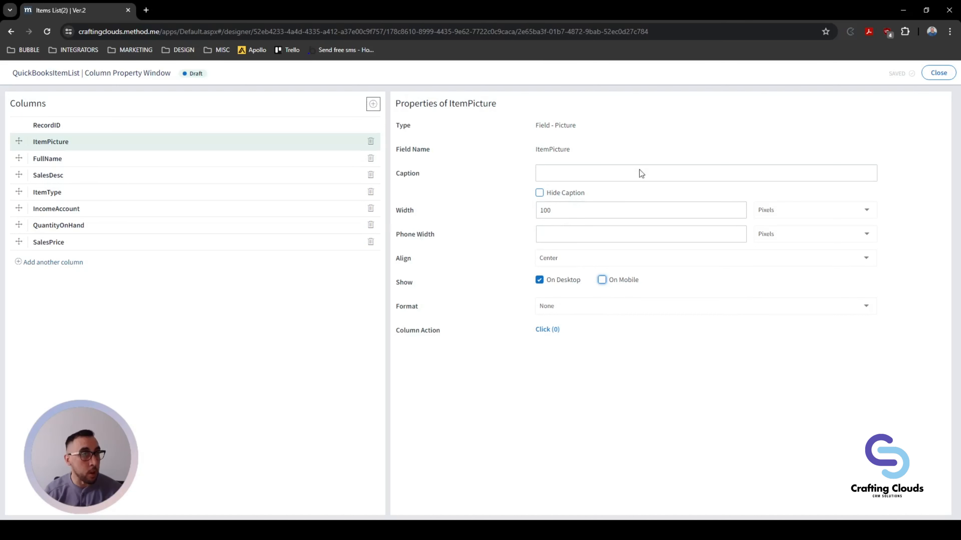
left_click(939, 74)
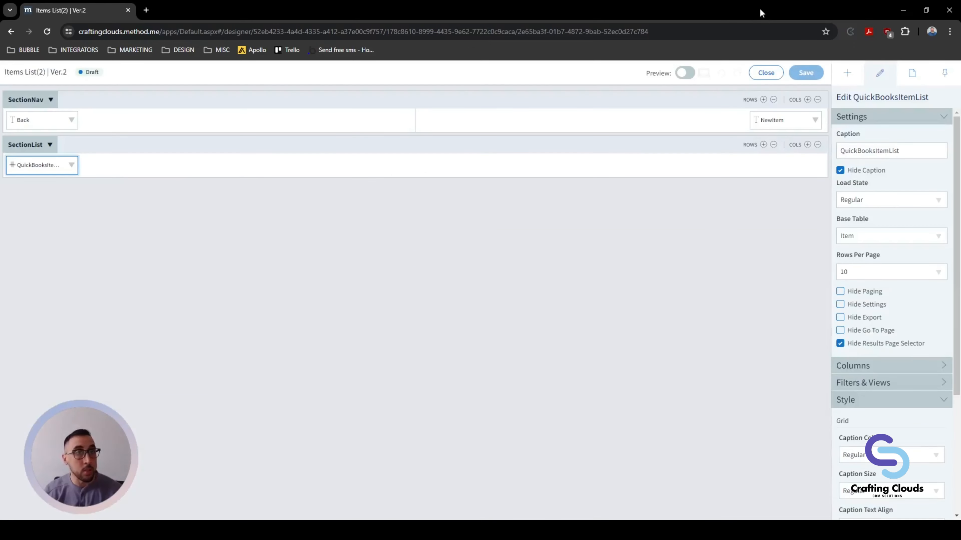
left_click(766, 74)
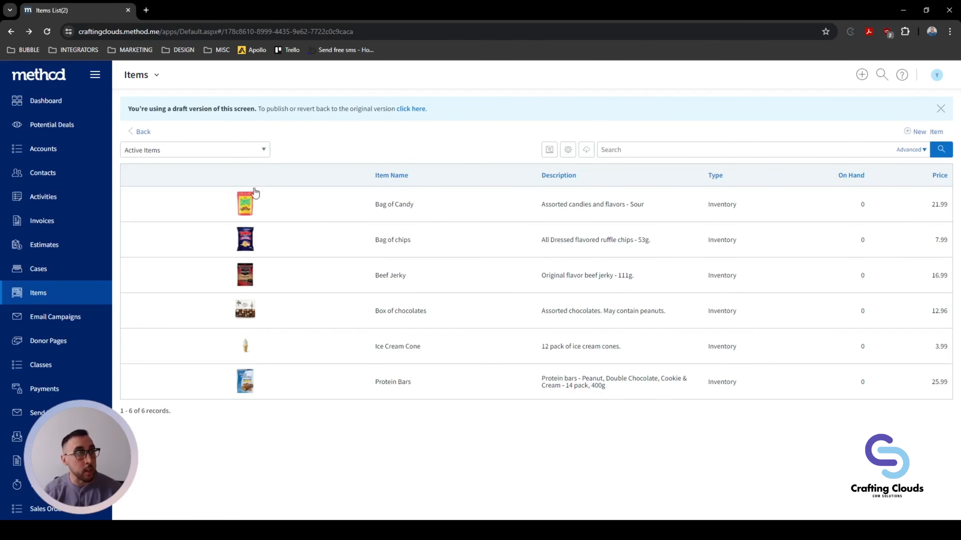
left_click(155, 74)
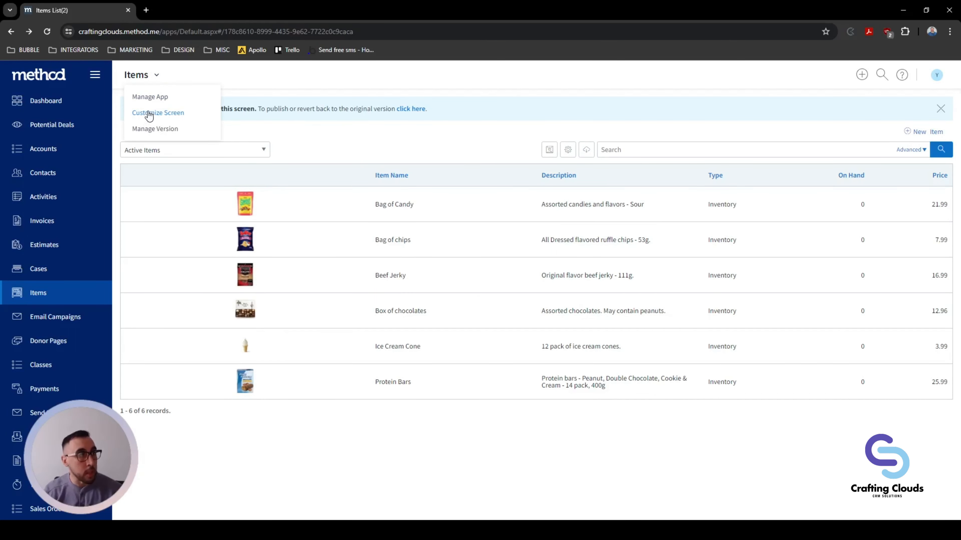
left_click(149, 112)
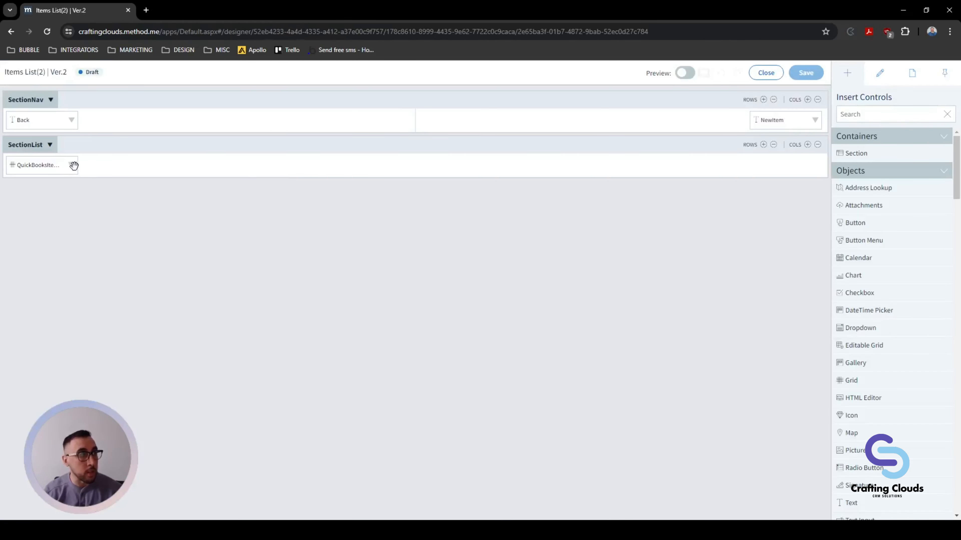
Set the ItemPicture column width to 30 and leave the designer to view the Items list.
left_click(72, 164)
left_click(54, 182)
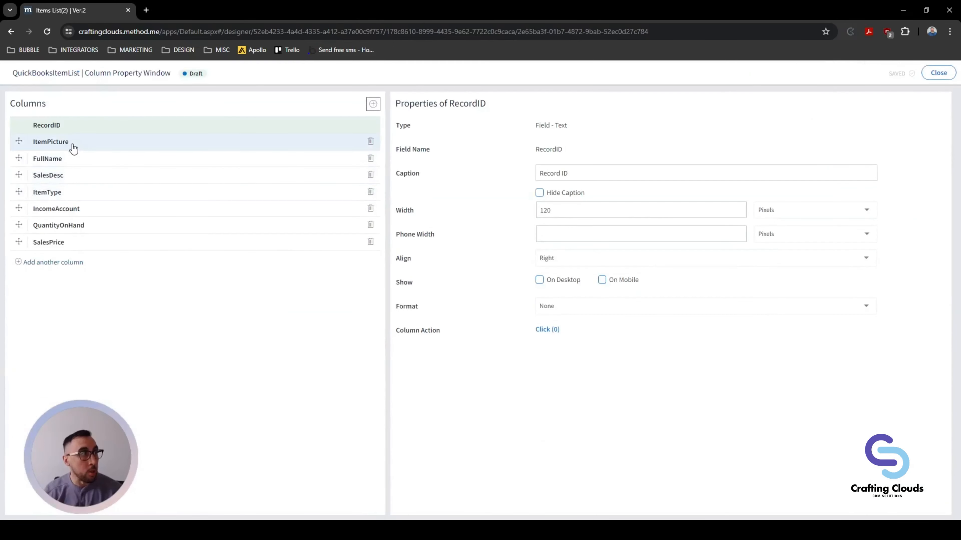
left_click(73, 148)
left_click_drag(580, 218, 514, 209)
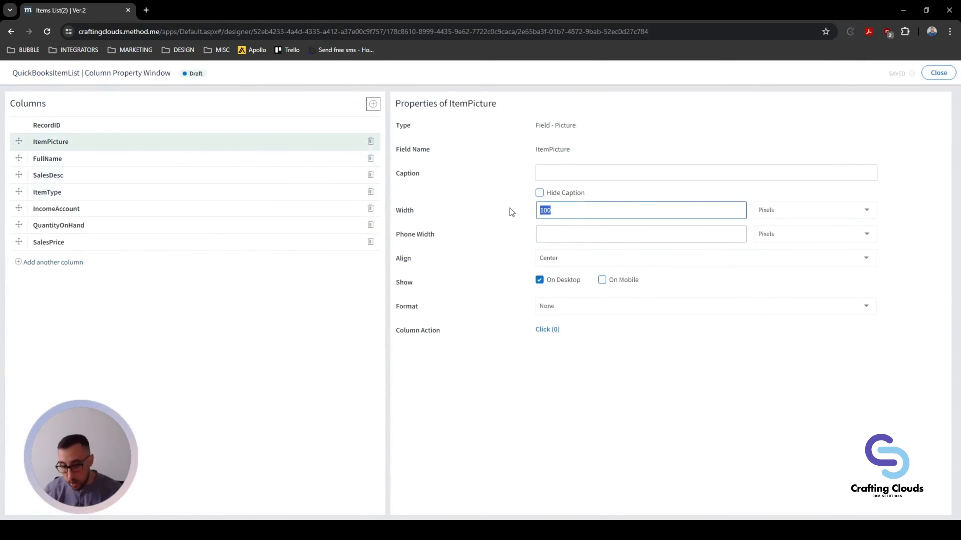
type("30")
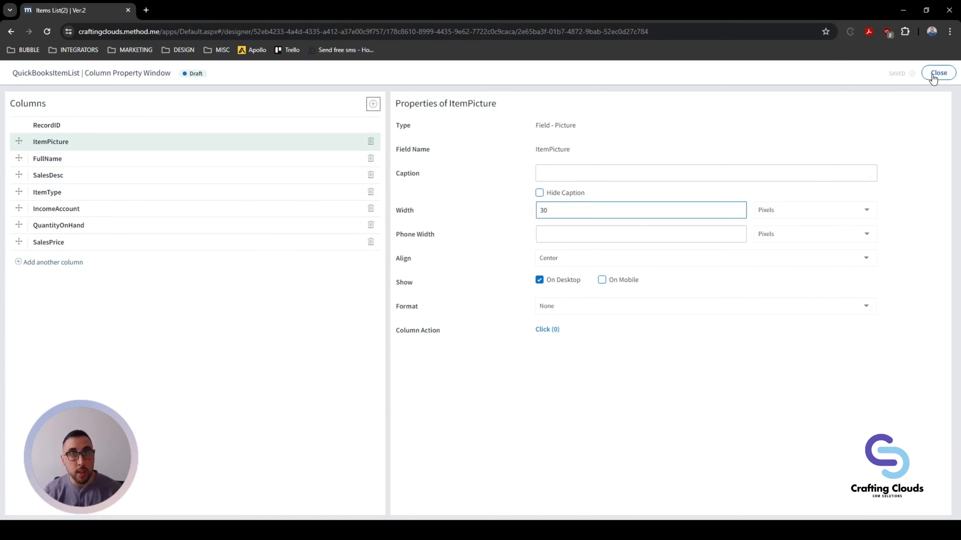
left_click(936, 74)
left_click(763, 73)
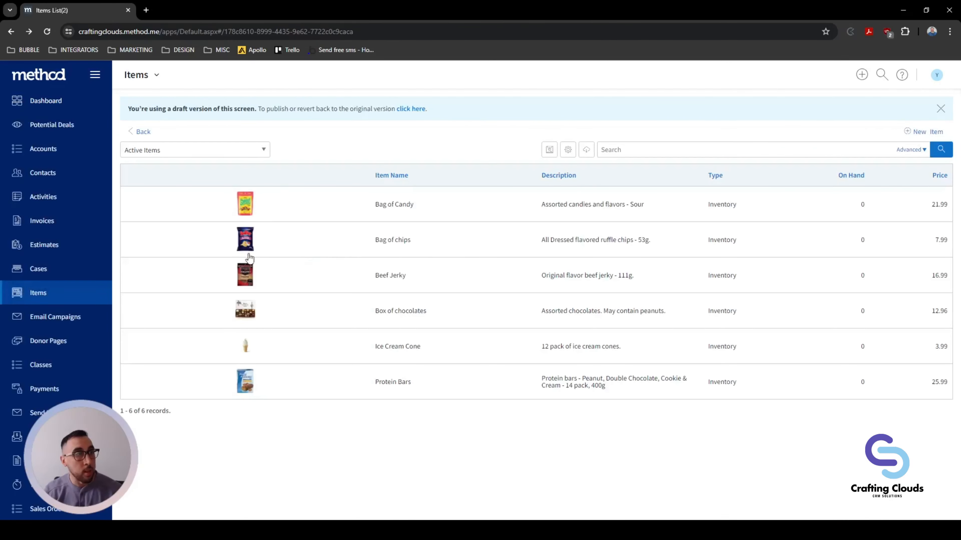
Reopen the Items List design, change the ItemPicture width to 15 pixels, and exit the designer.
left_click(251, 151)
left_click(253, 148)
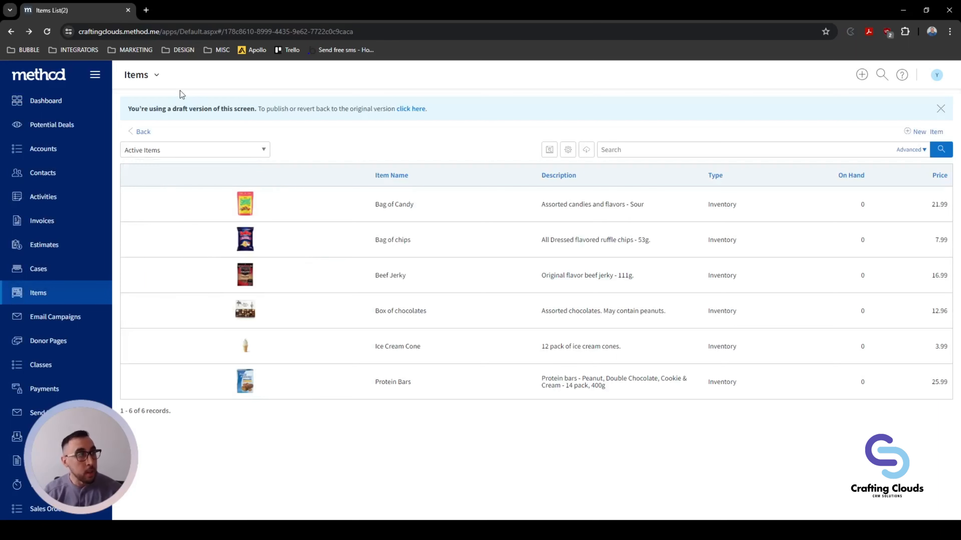
left_click(155, 74)
left_click(144, 116)
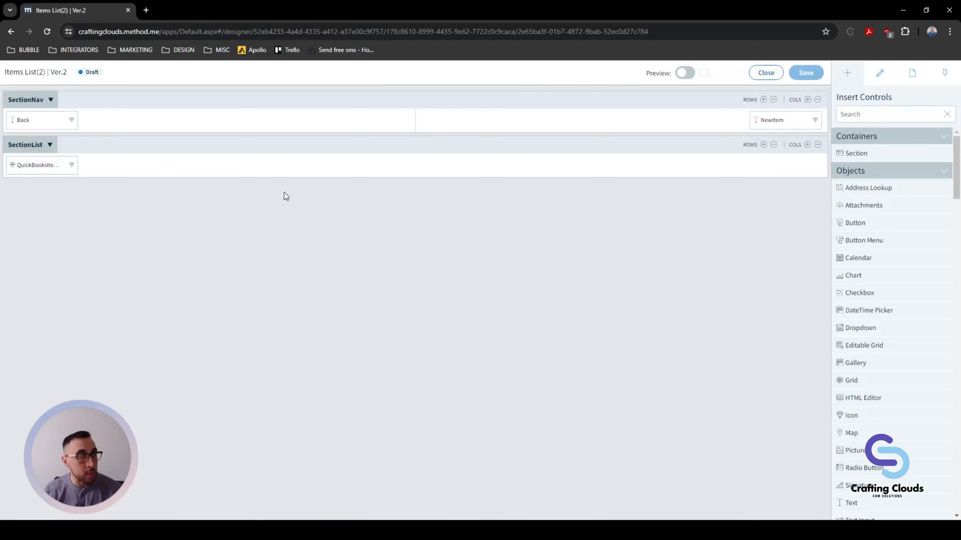
left_click(72, 166)
left_click(60, 183)
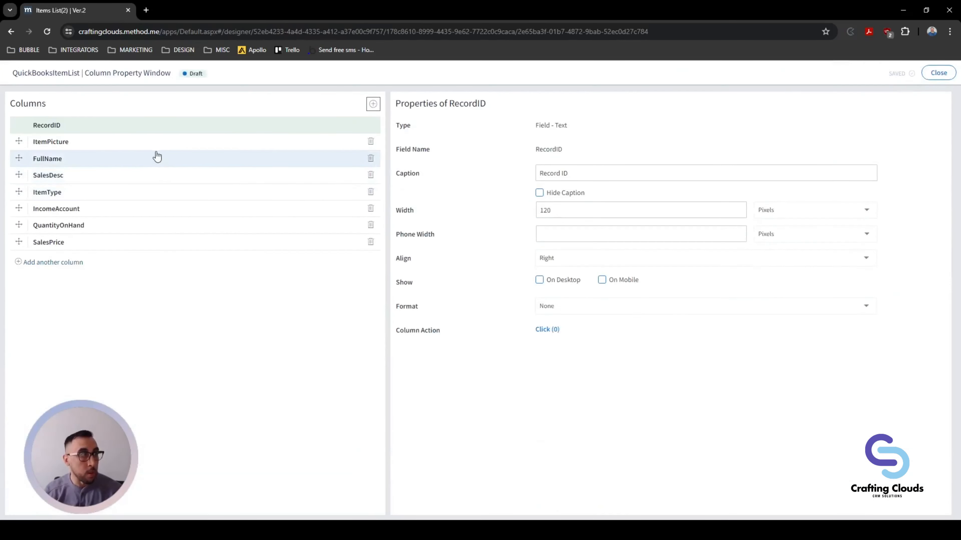
left_click(181, 148)
left_click_drag(614, 215, 519, 217)
type("1")
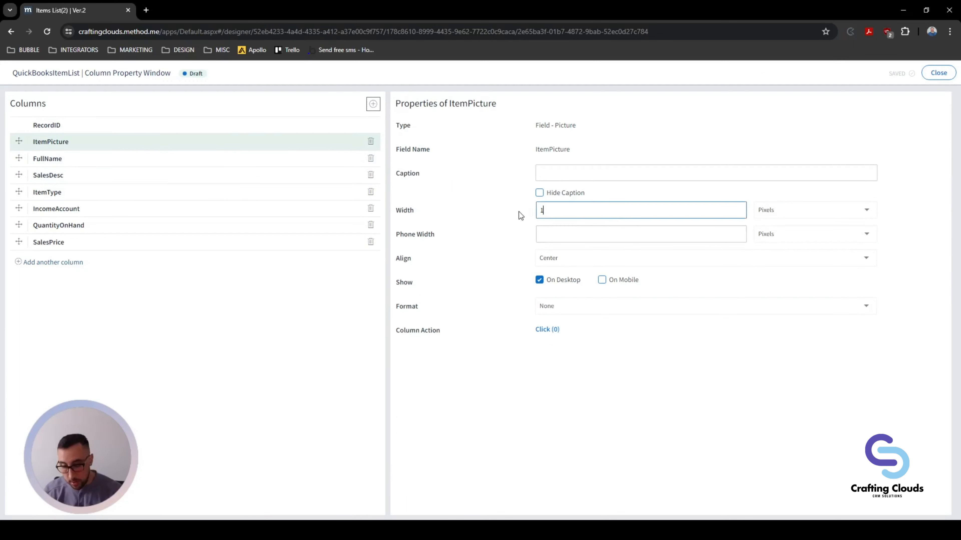
type("5")
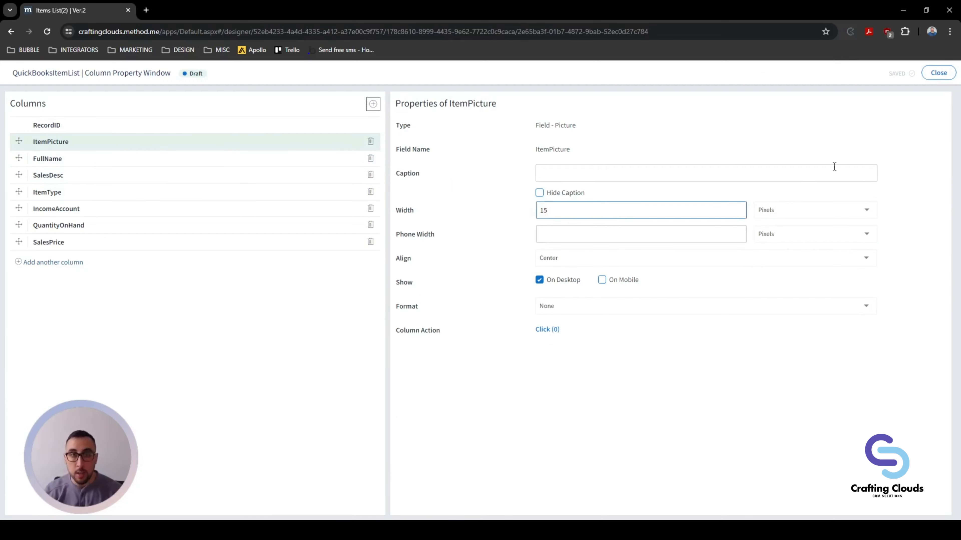
left_click(937, 73)
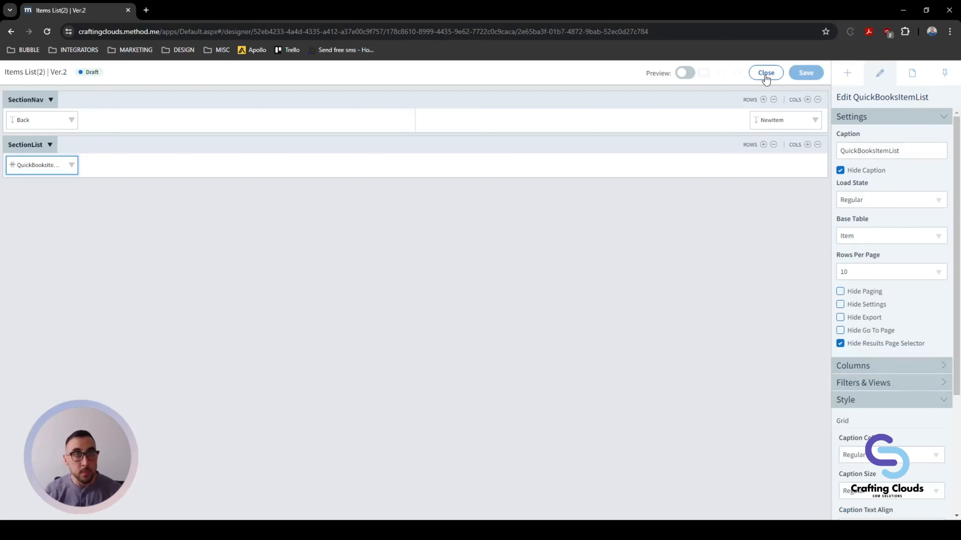
left_click(765, 73)
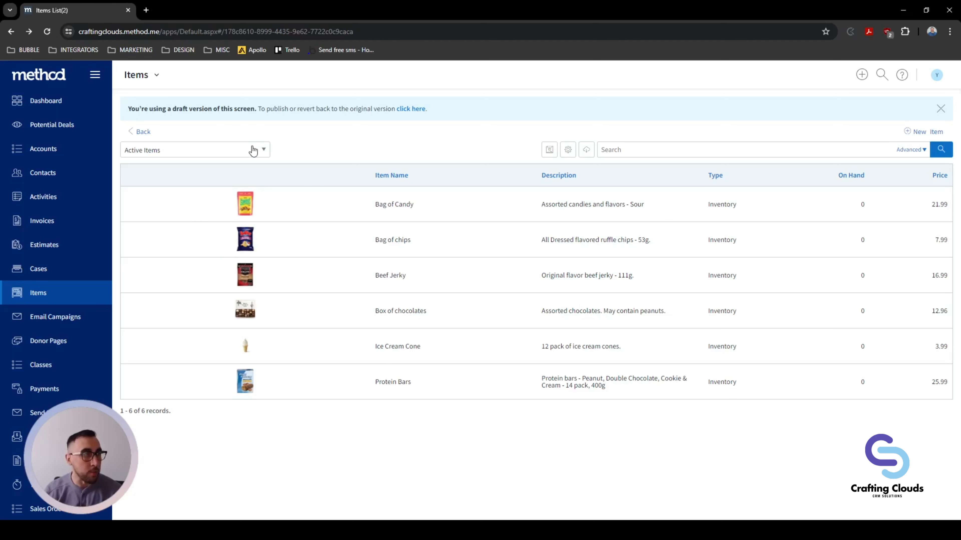
Reopen the Items List screen in the designer with Customize Screen.
left_click(246, 154)
left_click(248, 154)
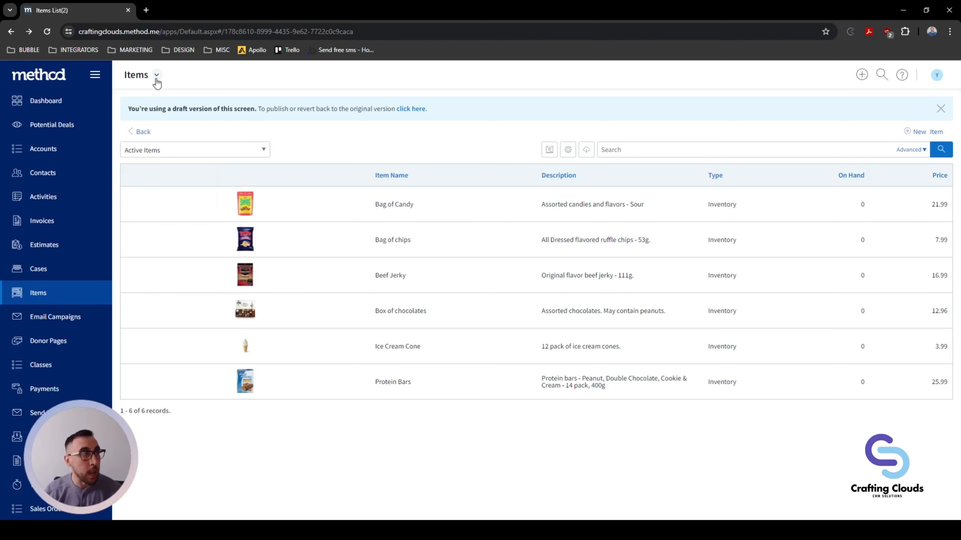
left_click(157, 75)
left_click(153, 114)
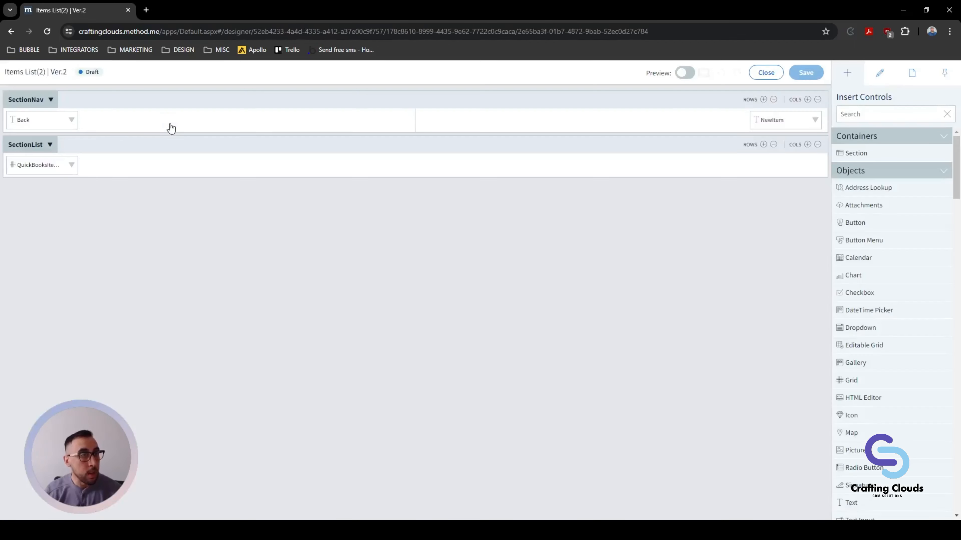
Open the grid's column settings and inspect each column's width, down to SalesPrice's 10.
left_click(73, 171)
left_click(64, 182)
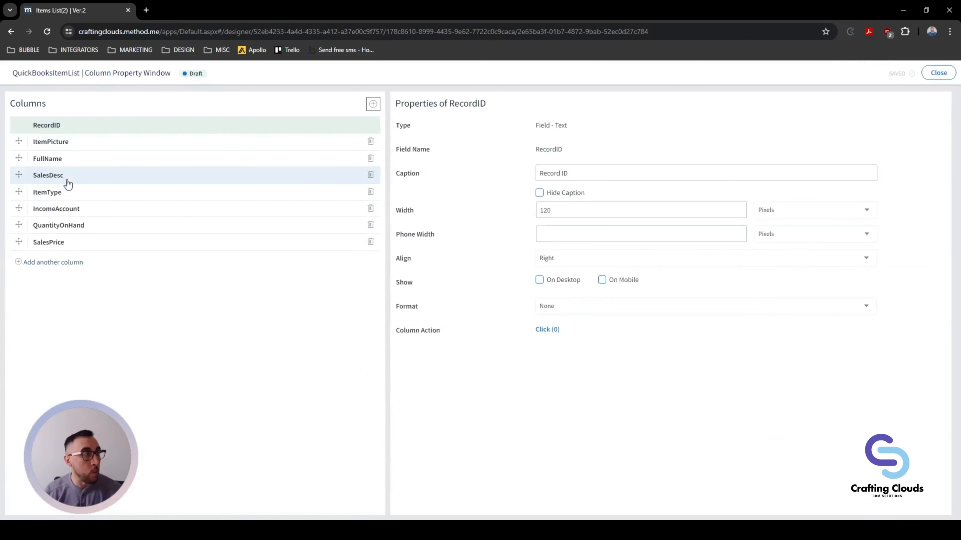
left_click(81, 147)
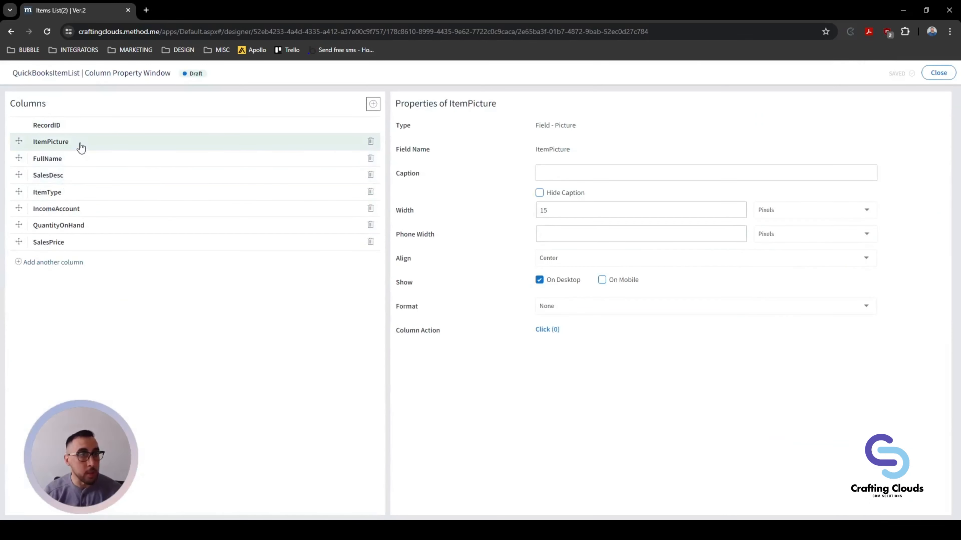
left_click(75, 162)
left_click(74, 193)
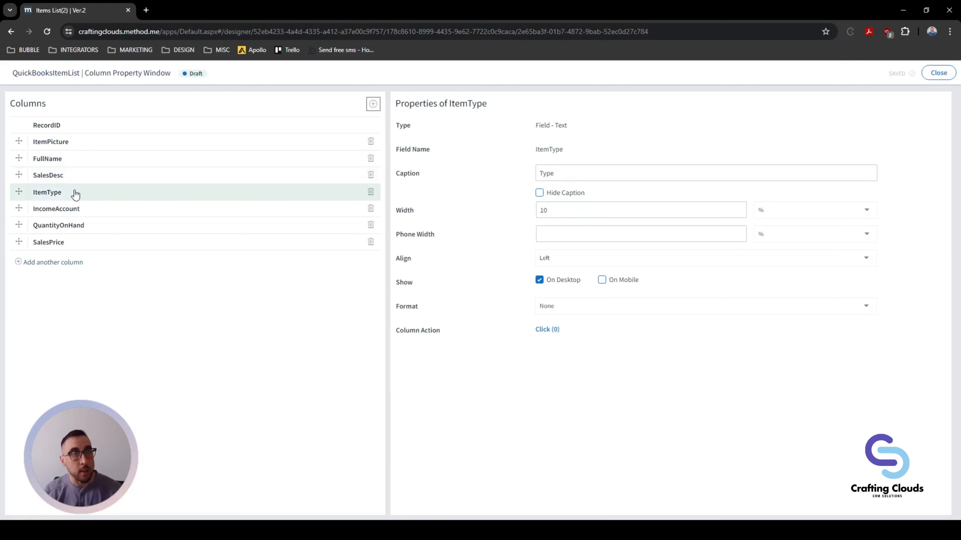
left_click(75, 209)
left_click(78, 226)
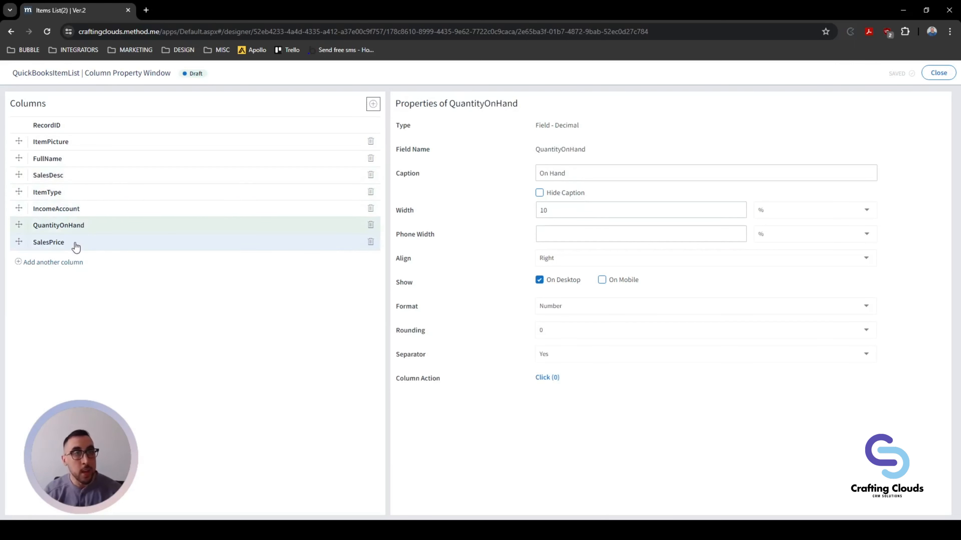
left_click(76, 244)
left_click(567, 211)
double_click(567, 211)
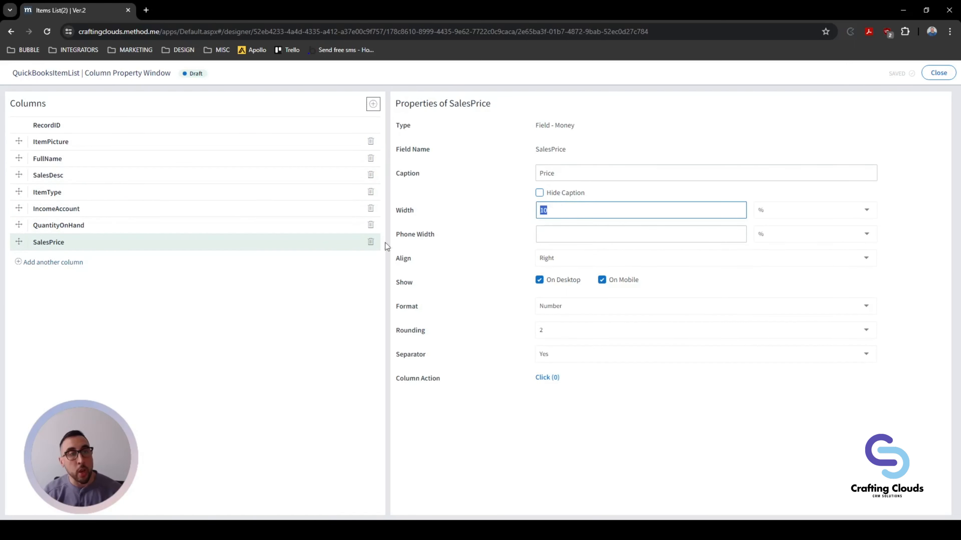
Compare the widths of the other columns, such as IncomeAccount's 15.
left_click(84, 227)
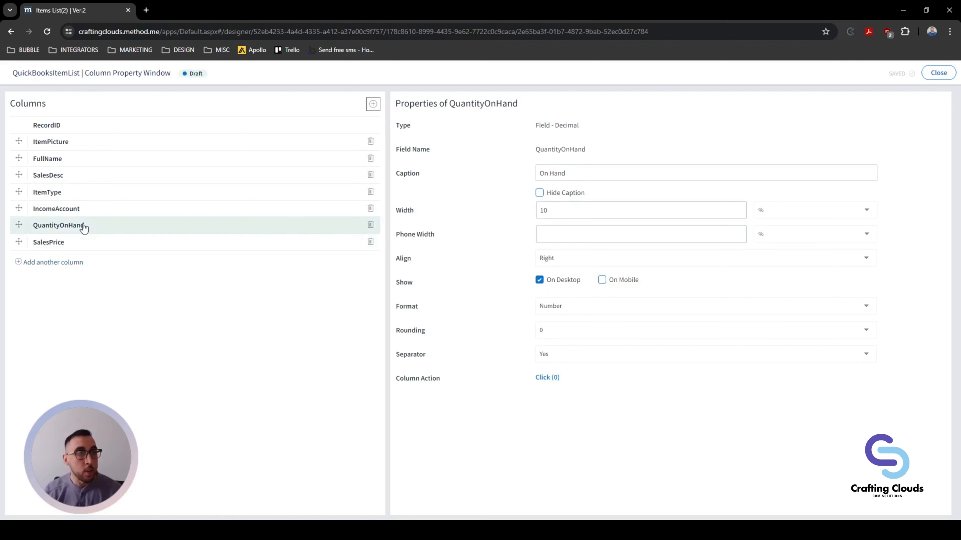
left_click(93, 210)
left_click(85, 194)
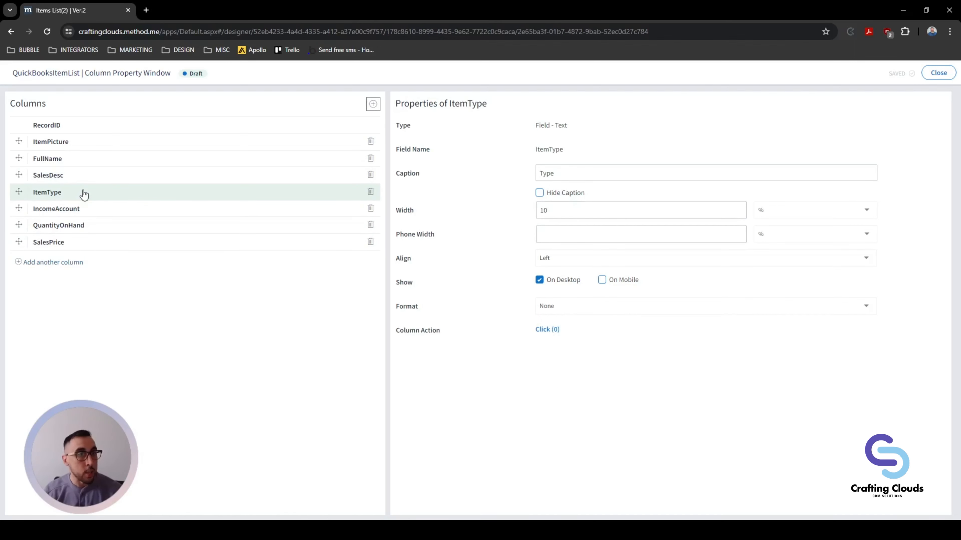
left_click(81, 176)
left_click(80, 160)
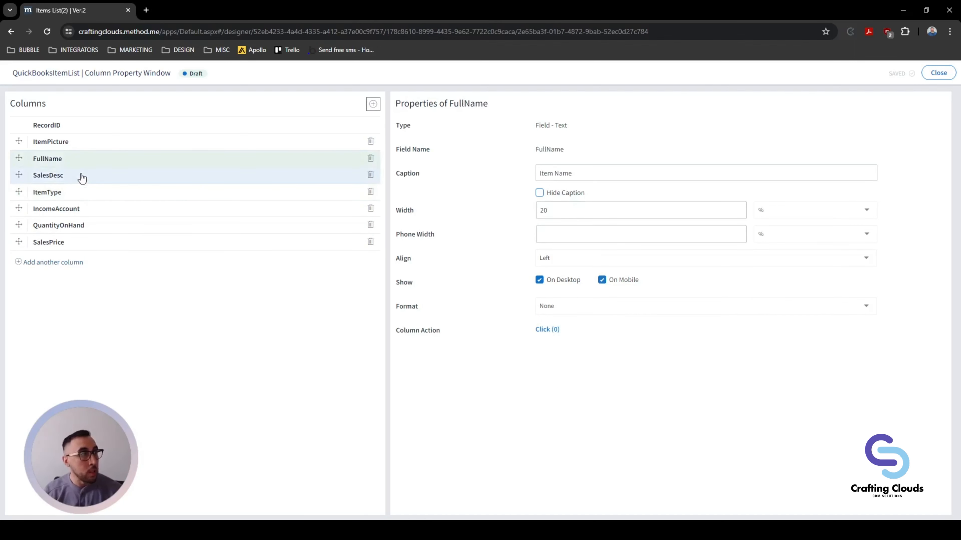
left_click(137, 211)
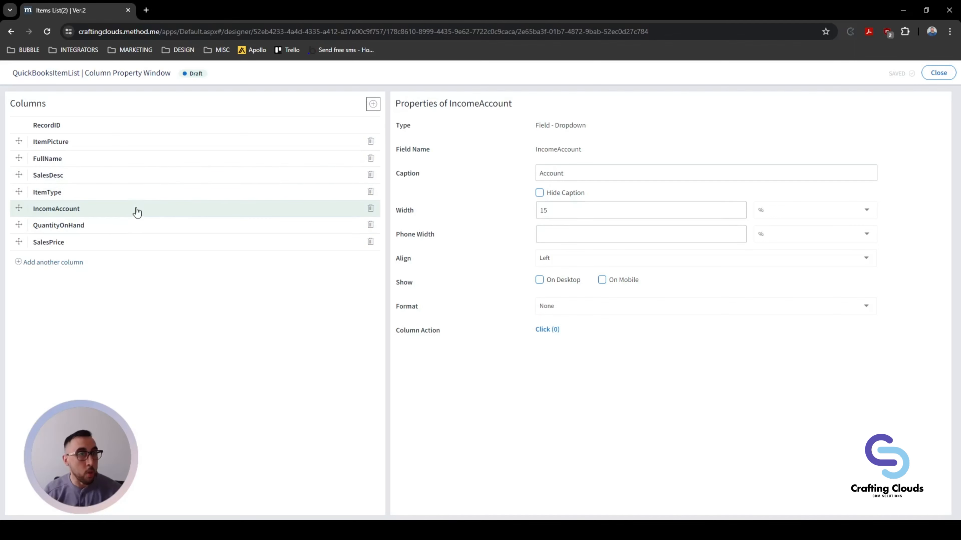
left_click_drag(554, 208, 500, 209)
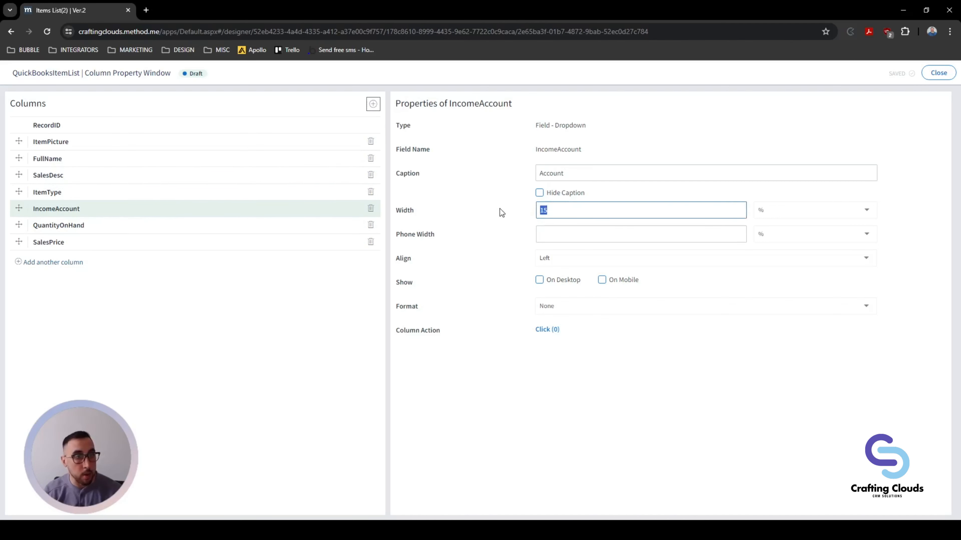
left_click(58, 227)
left_click(64, 210)
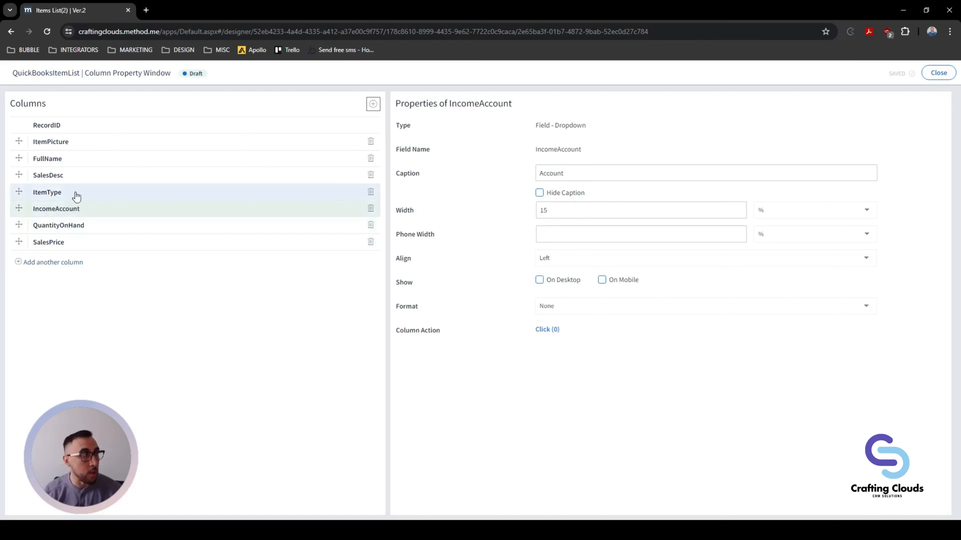
left_click(71, 163)
left_click(74, 175)
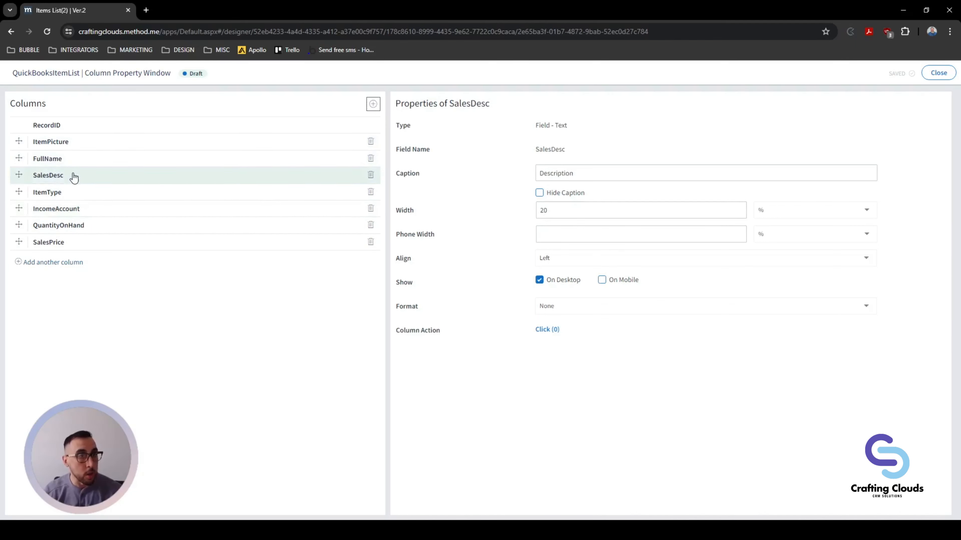
left_click(71, 193)
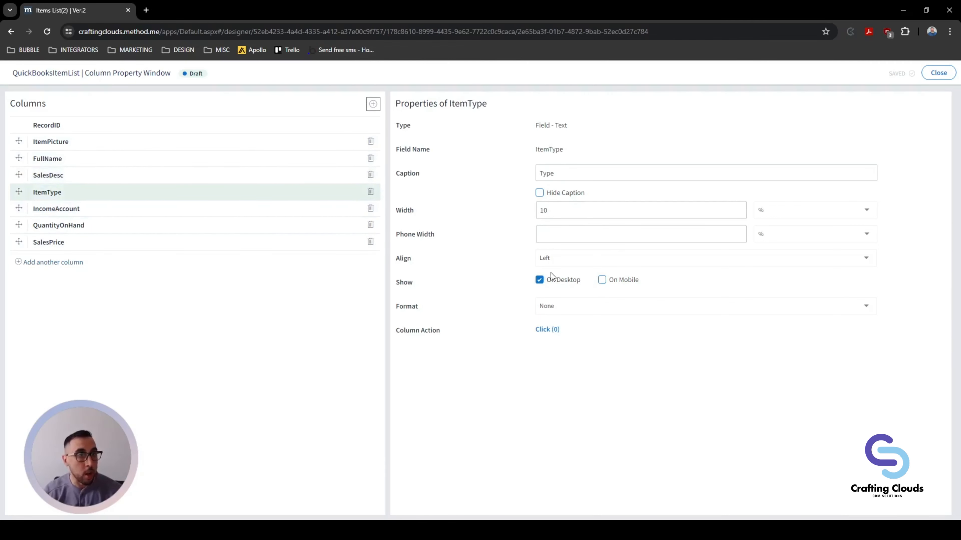
left_click(135, 177)
left_click(140, 162)
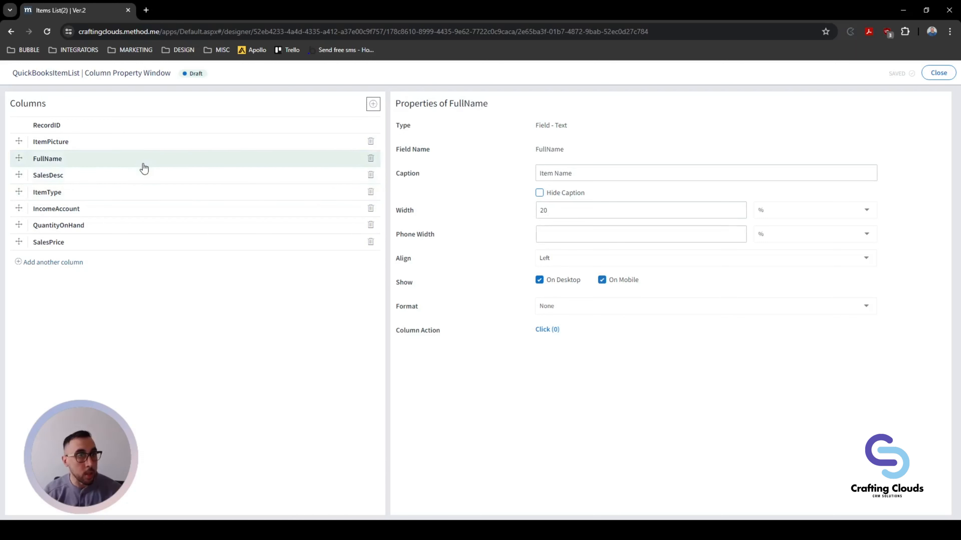
left_click(71, 248)
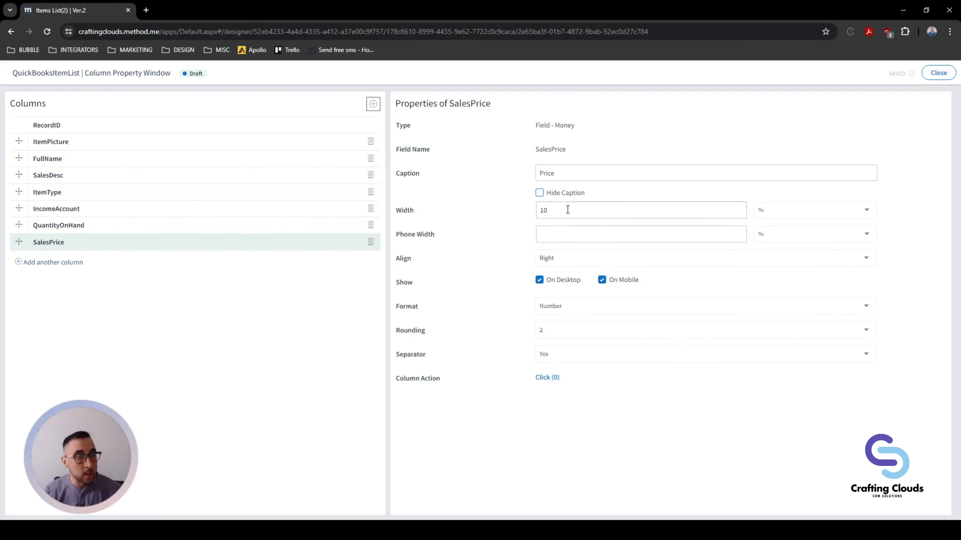
left_click(563, 287)
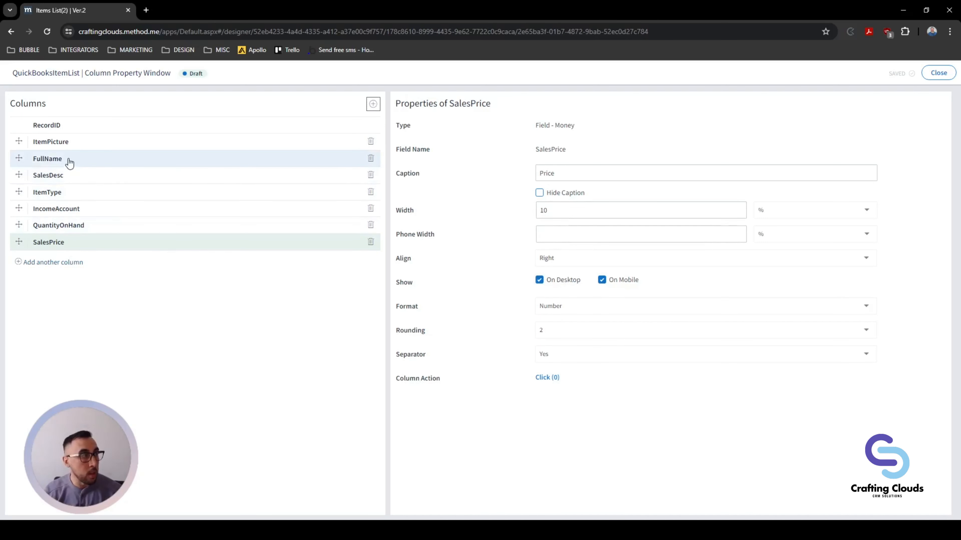
Set the ItemPicture column width to 10 % and close the column properties.
left_click(70, 143)
left_click(780, 211)
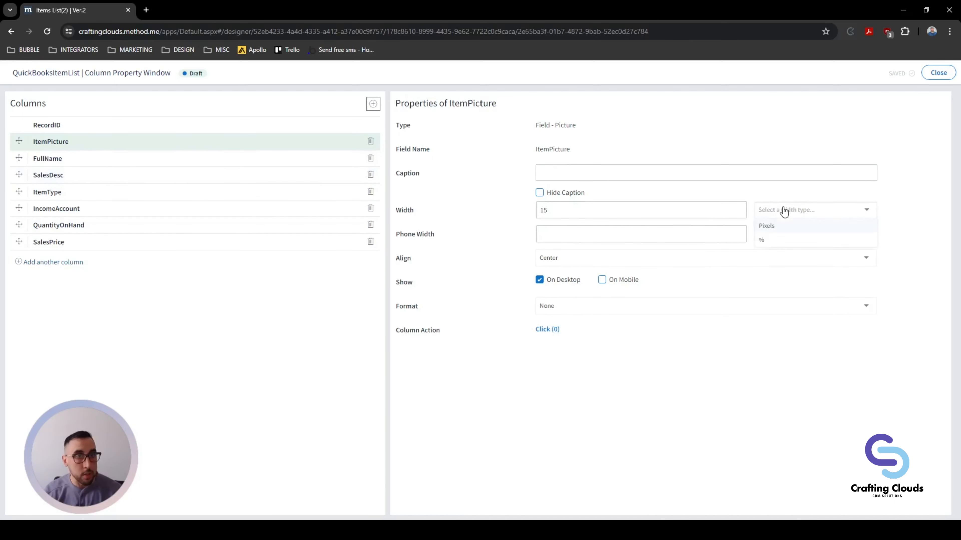
left_click(780, 241)
double_click(616, 215)
type("10")
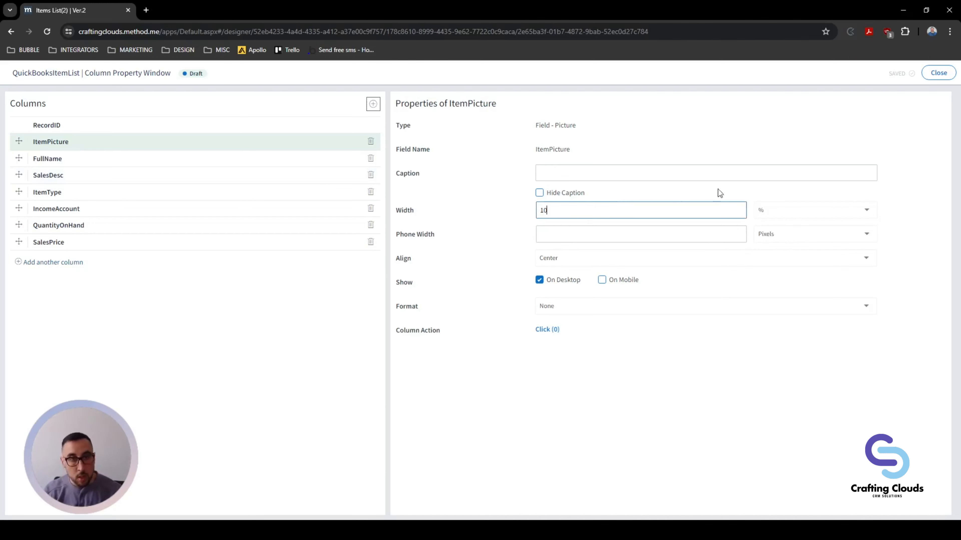
left_click(939, 72)
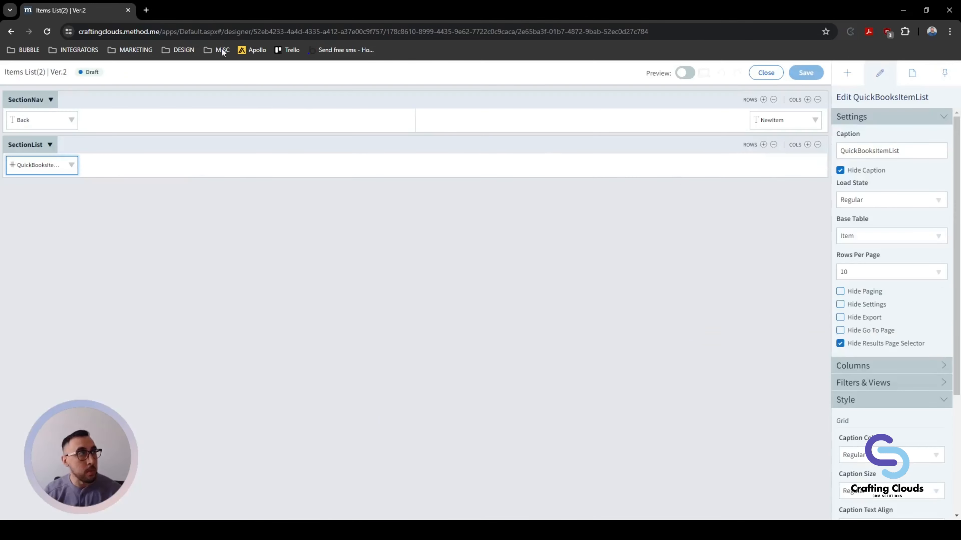
Duplicate the designer tab to see the live Items list there, then return to the designer tab.
right_click(79, 12)
left_click(138, 98)
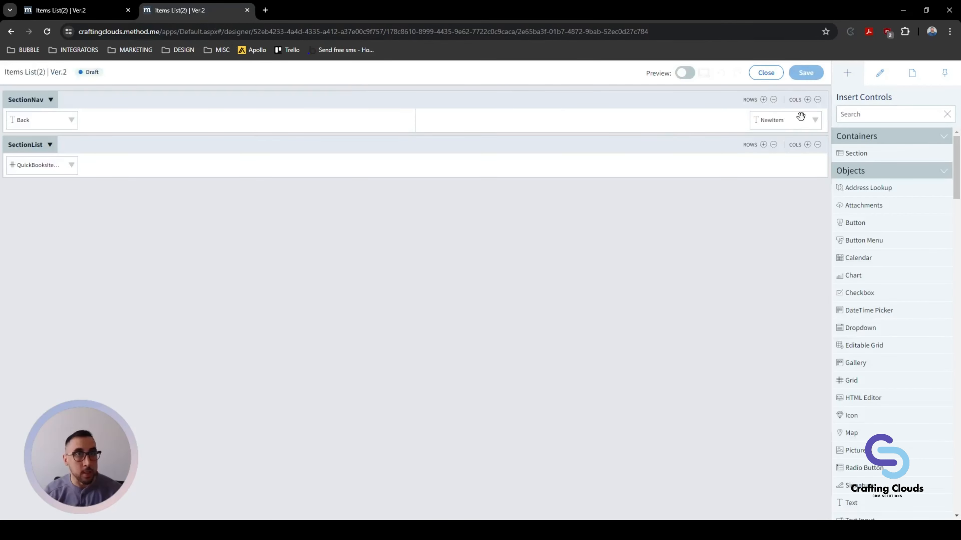
left_click(771, 77)
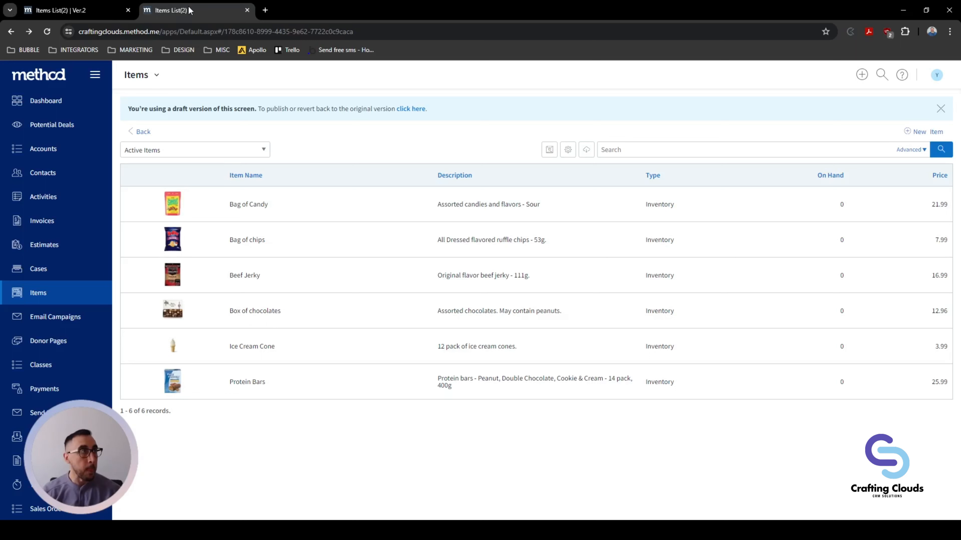
left_click(98, 11)
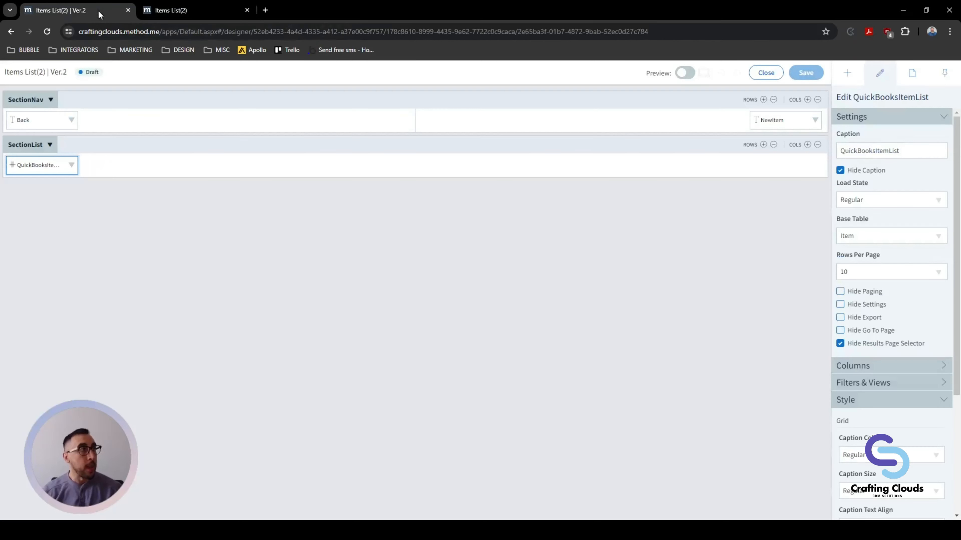
Rename the screen from 'Items List(2)' to 'Items List', save it, and close the designer.
left_click(915, 72)
left_click(888, 152)
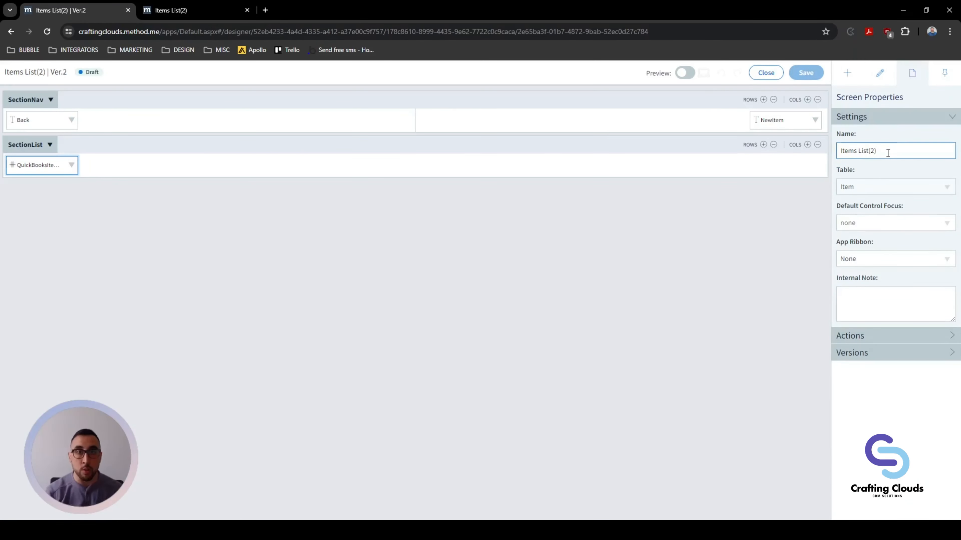
key("BackSpace")
key("BackSpace")
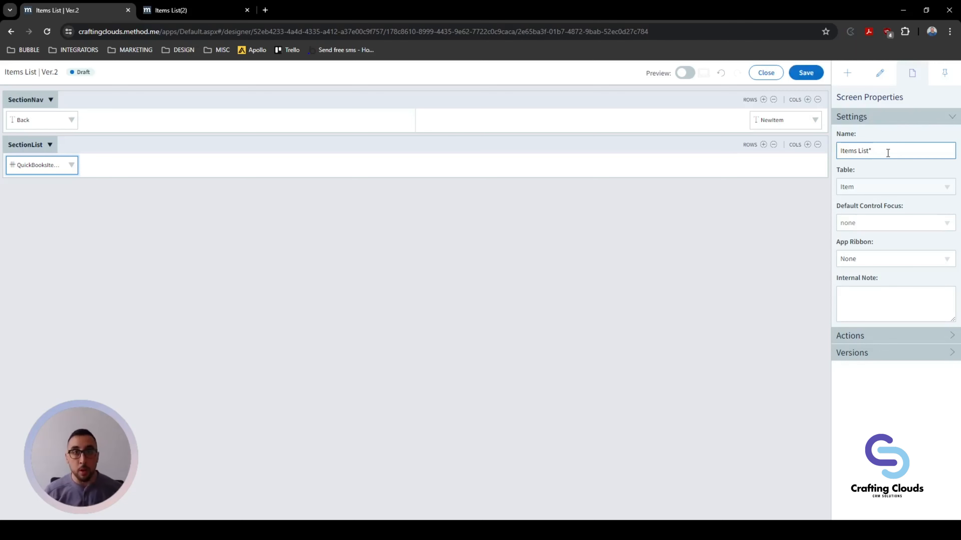
left_click(803, 73)
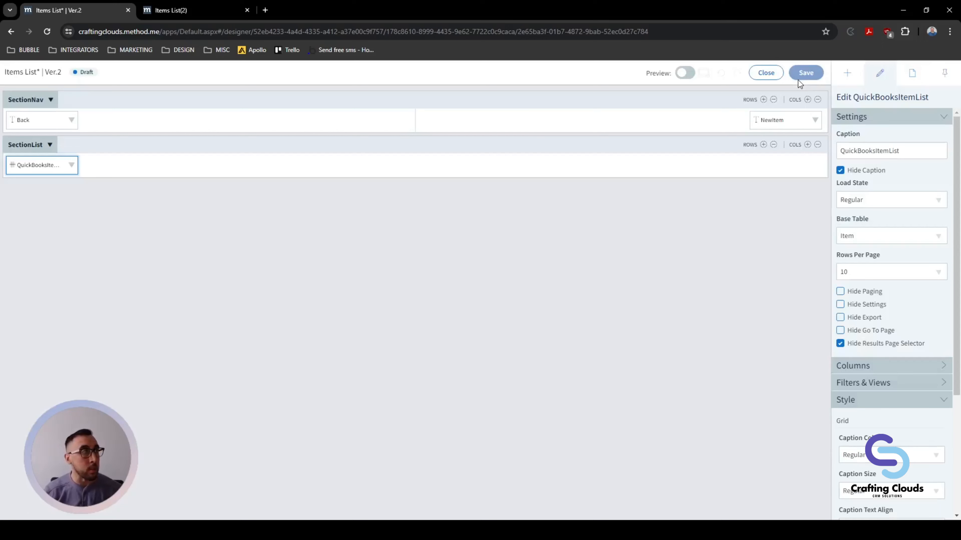
left_click(767, 76)
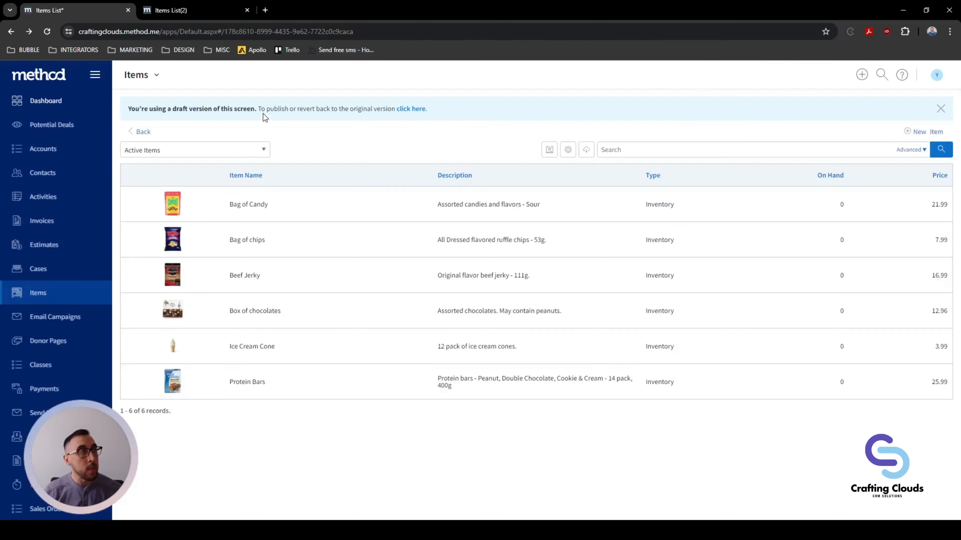
Go to the Items app management page and close the leftover Items List(2) tab.
left_click(156, 76)
left_click(150, 97)
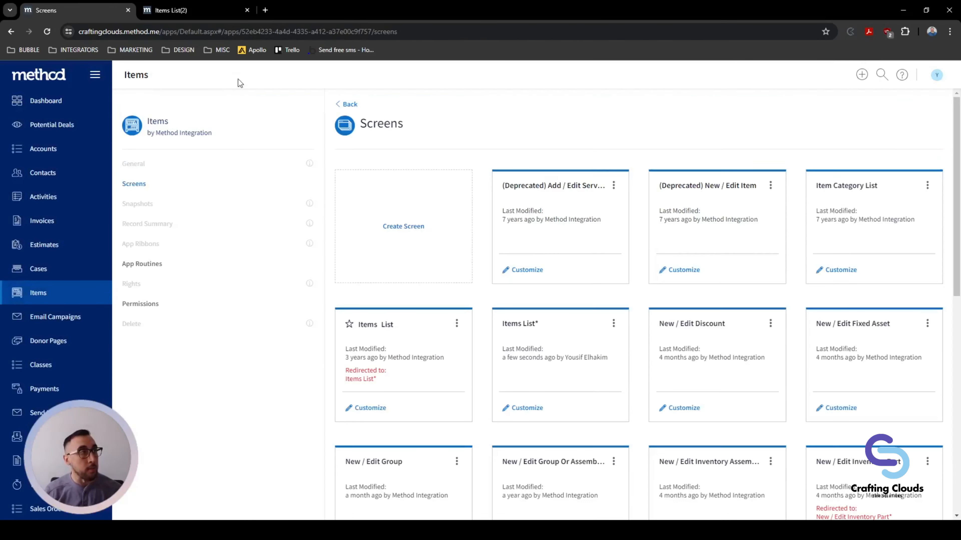
left_click(247, 11)
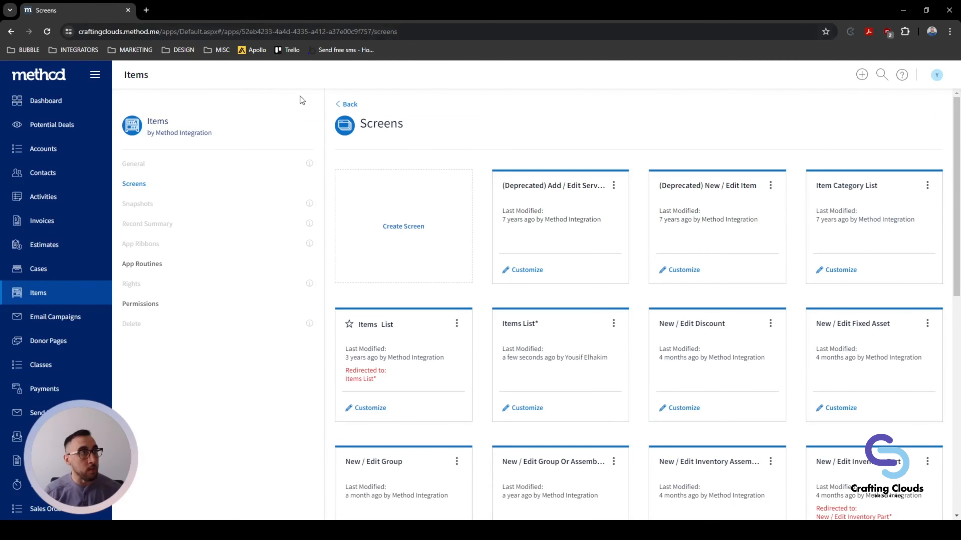
Publish Ver. 2 of the Items List* screen, then return to the Dashboard.
left_click(617, 324)
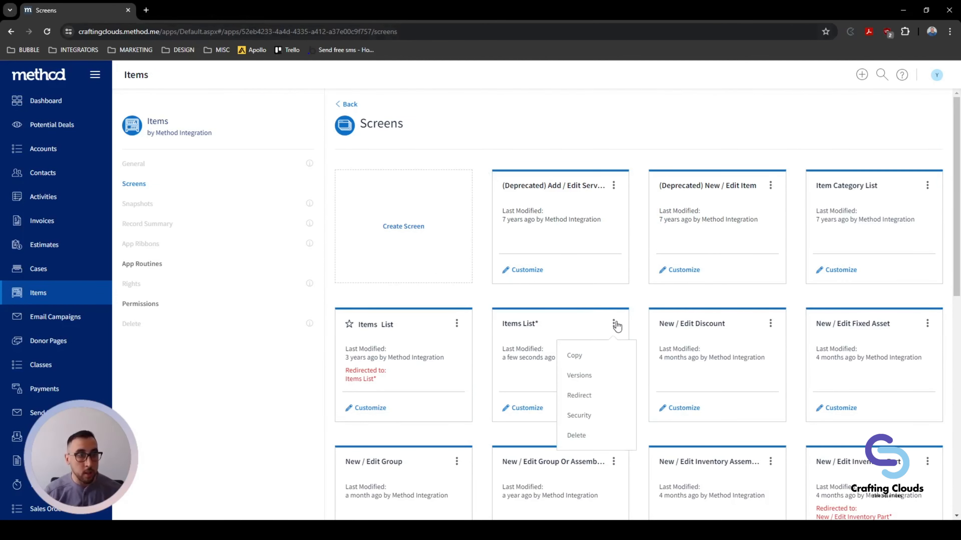
left_click(591, 376)
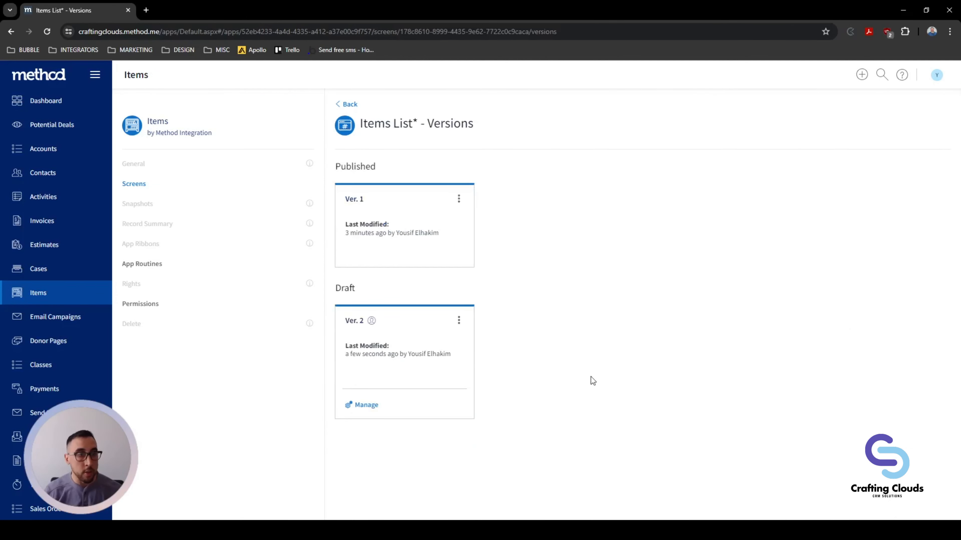
left_click(365, 404)
left_click(928, 339)
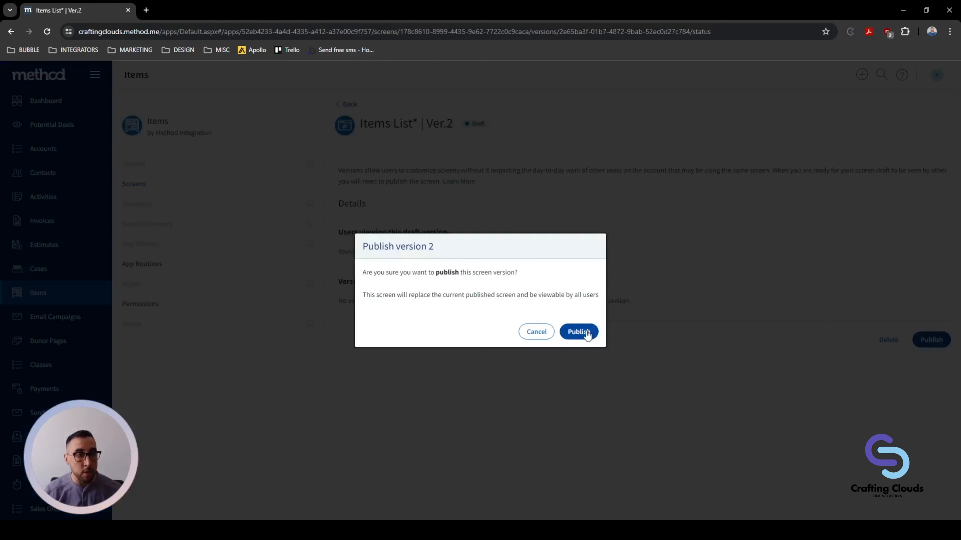
left_click(579, 332)
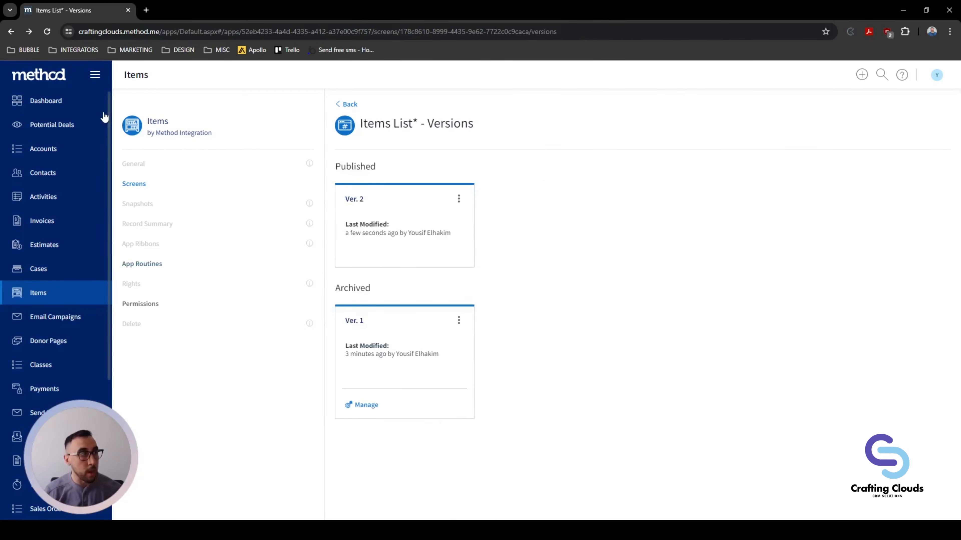
left_click(61, 100)
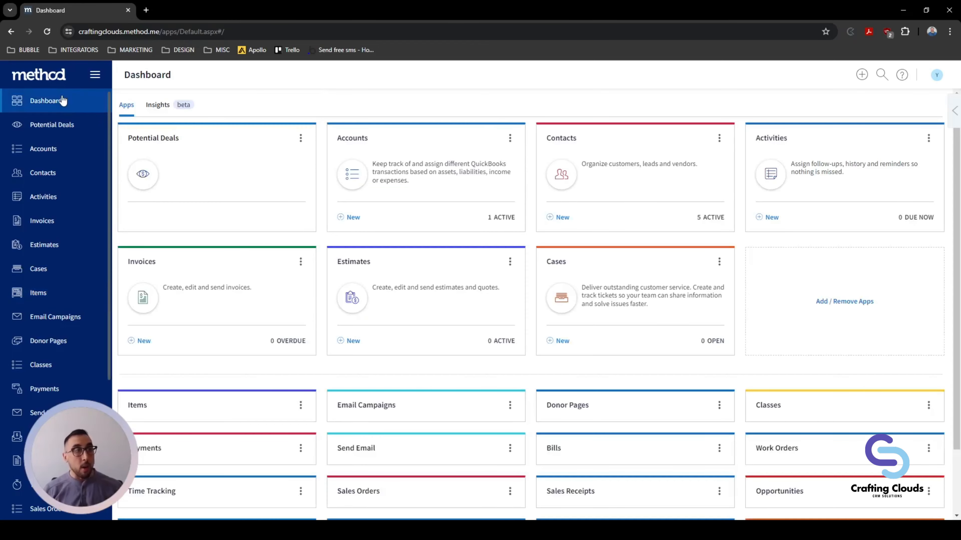
Check the Contacts list, then open the Contacts app's Screens management page from the Dashboard.
left_click(669, 161)
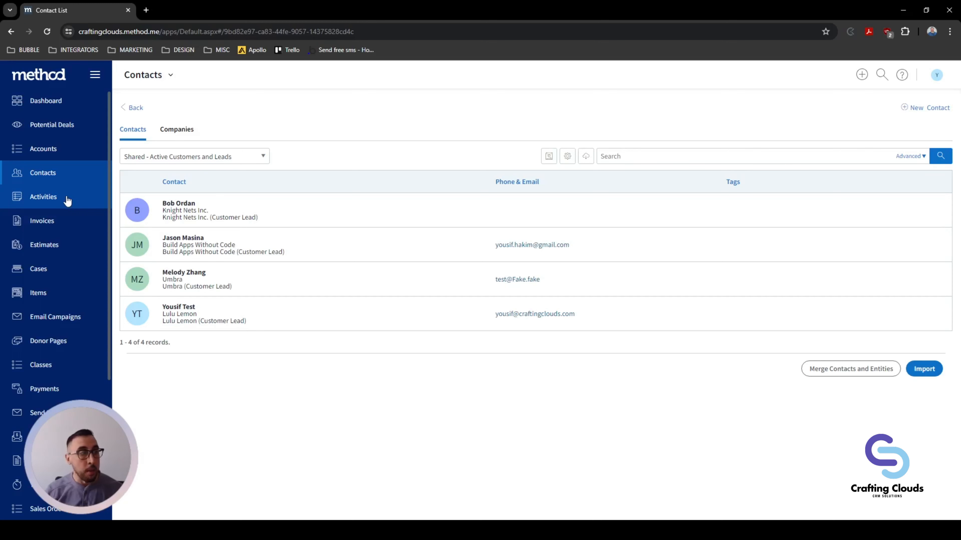
left_click(42, 100)
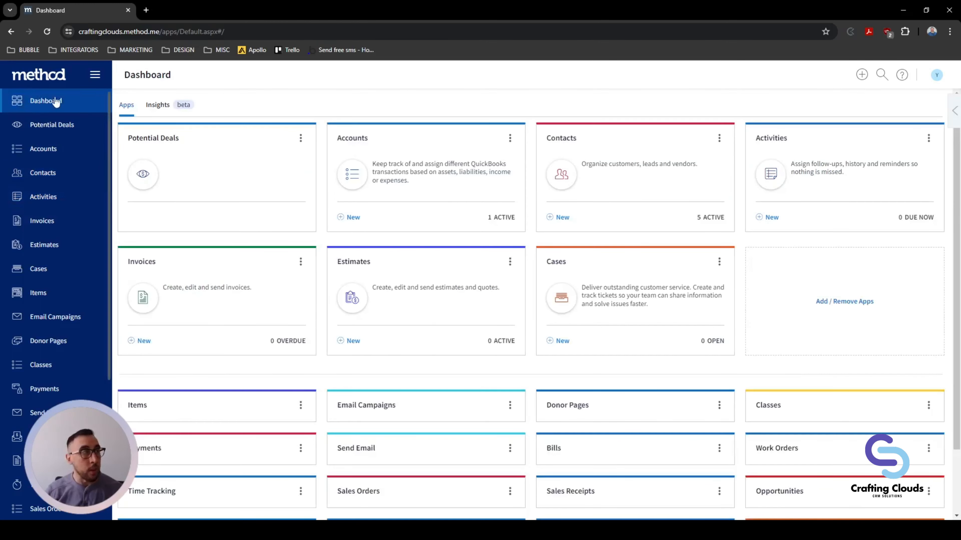
left_click(719, 138)
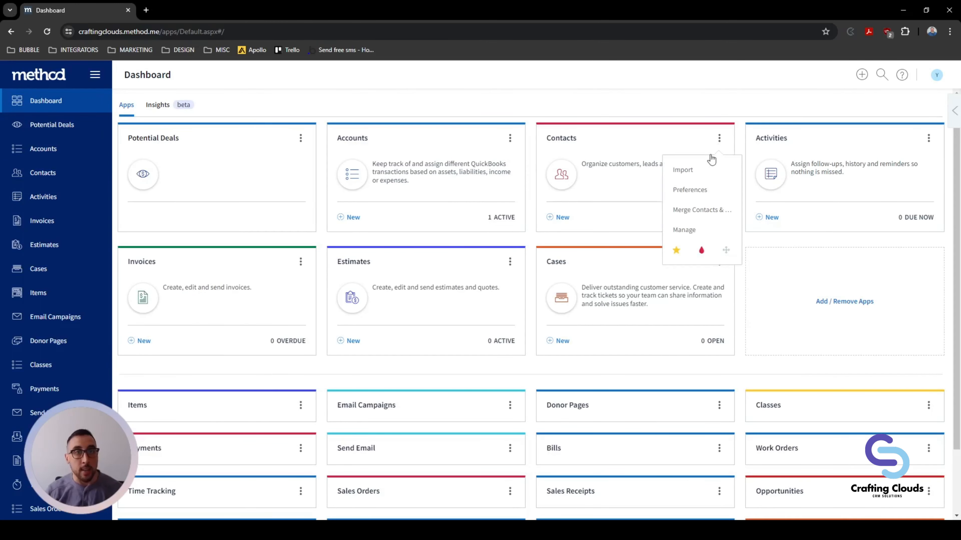
left_click(683, 230)
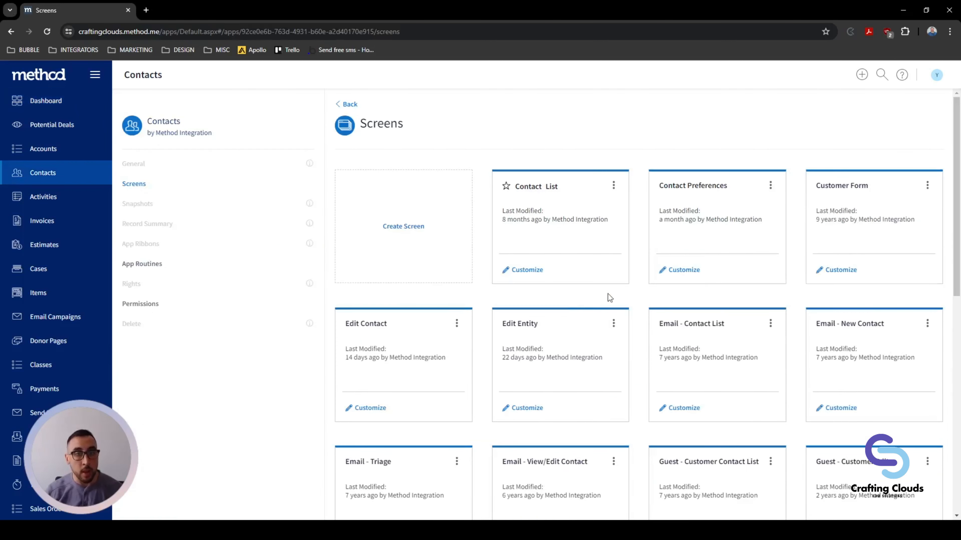
Review the Contacts Screens grid, then return to the Contact List.
scroll(607, 294, "down", 6)
scroll(626, 287, "down", 2)
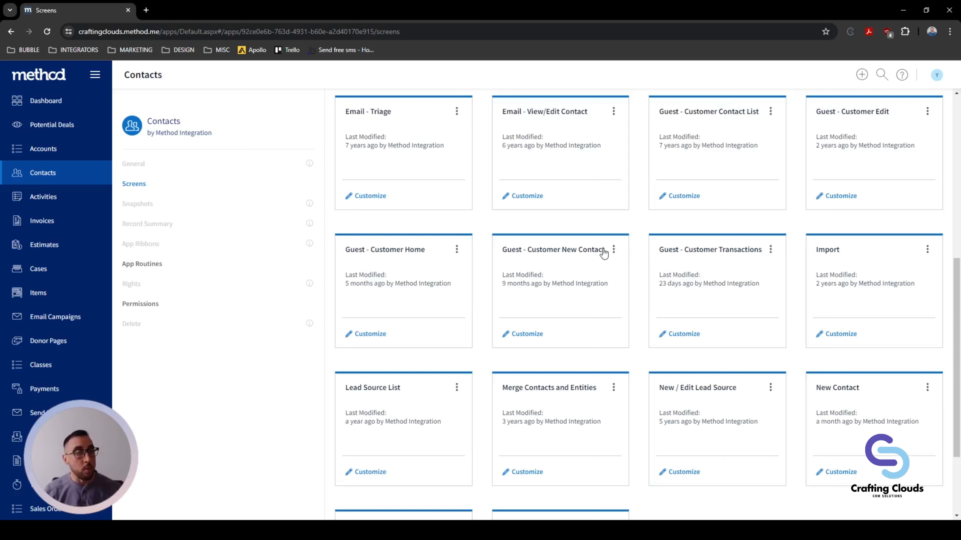
left_click(65, 173)
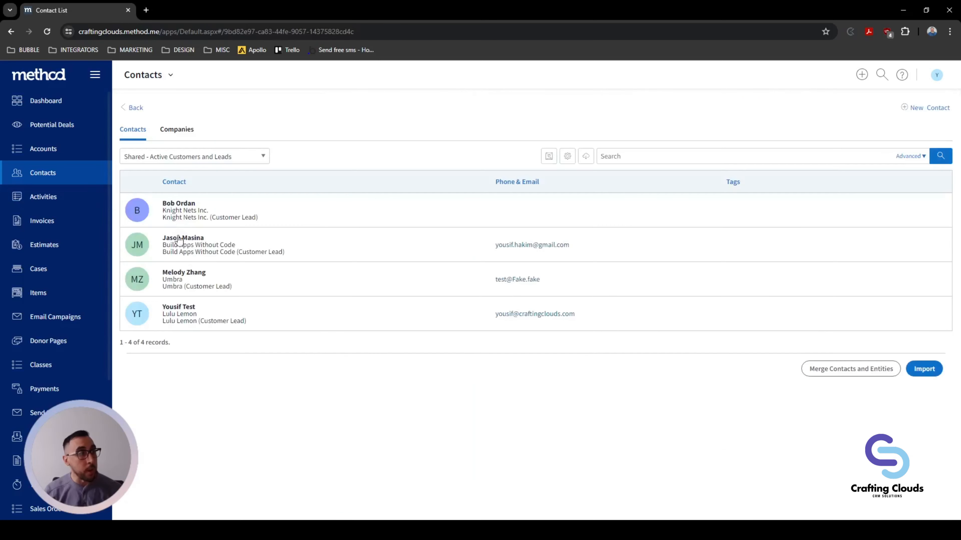
Open the test contact's record and follow its Portal Link to the customer portal.
left_click(202, 328)
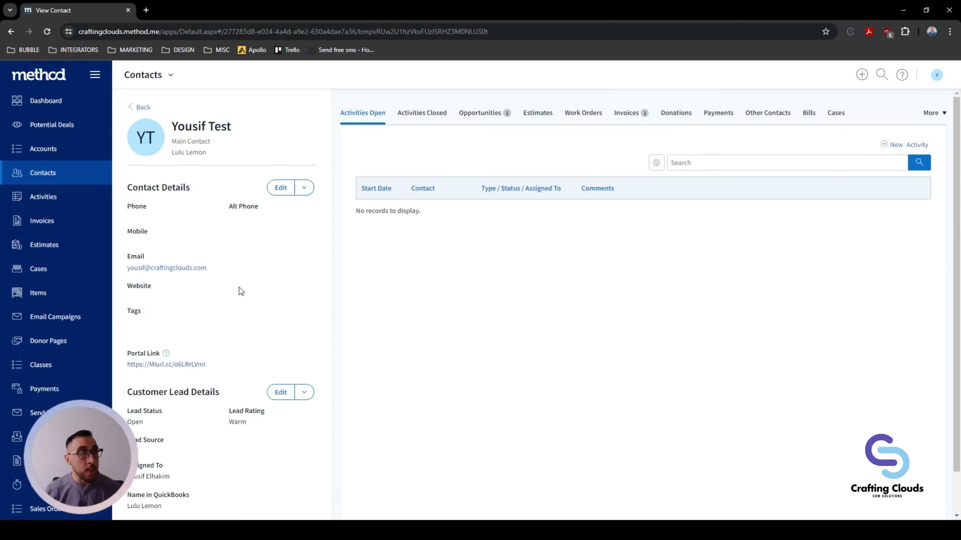
scroll(247, 274, "down", 1)
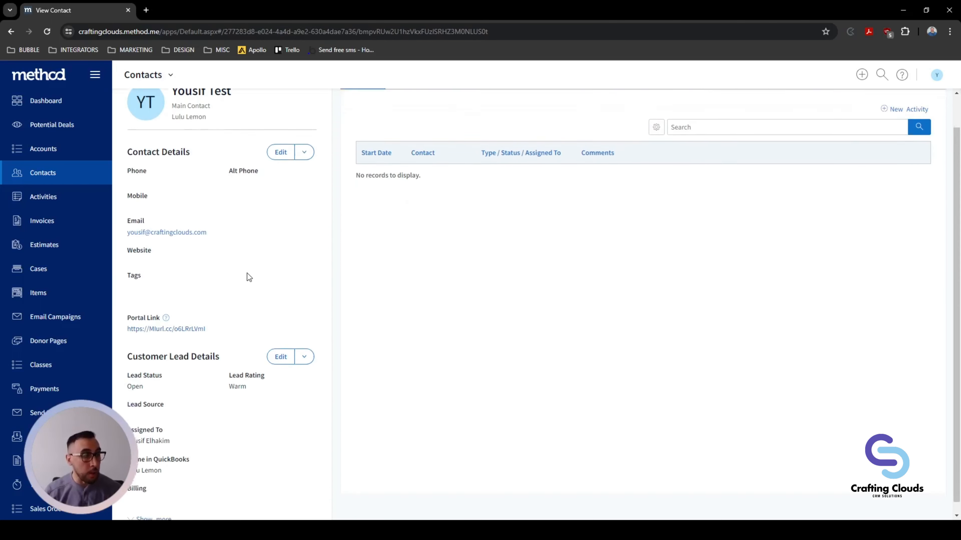
left_click(164, 319)
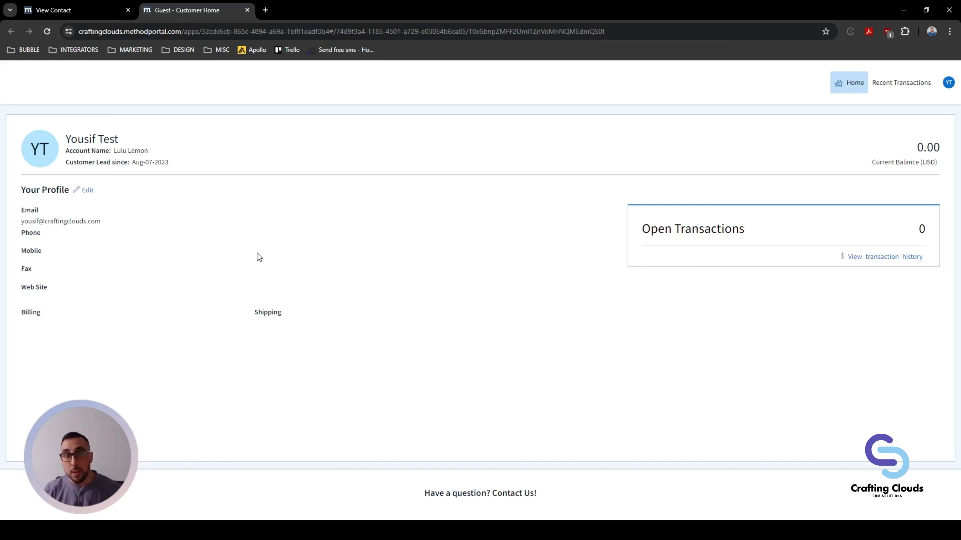
Sign out using the YT avatar's account menu in the portal header.
left_click(948, 83)
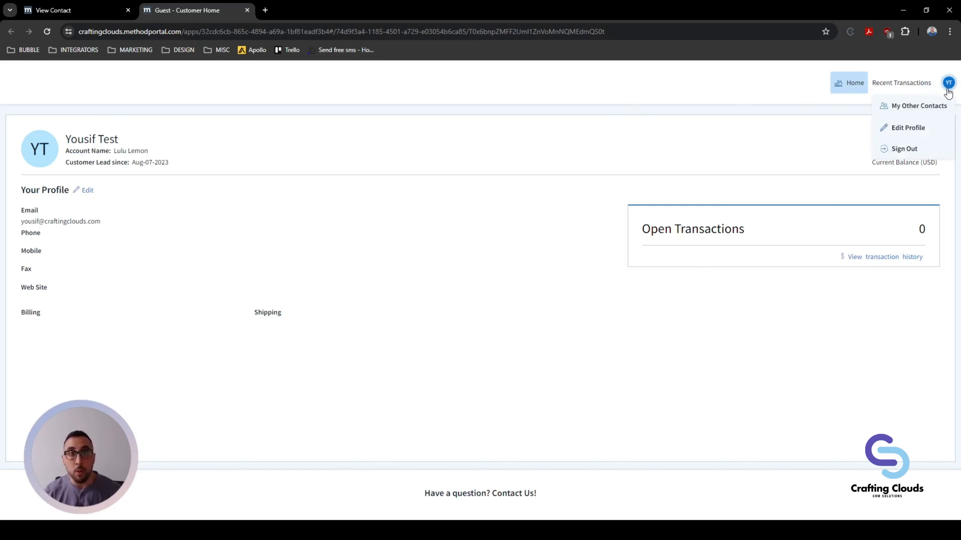
left_click(904, 150)
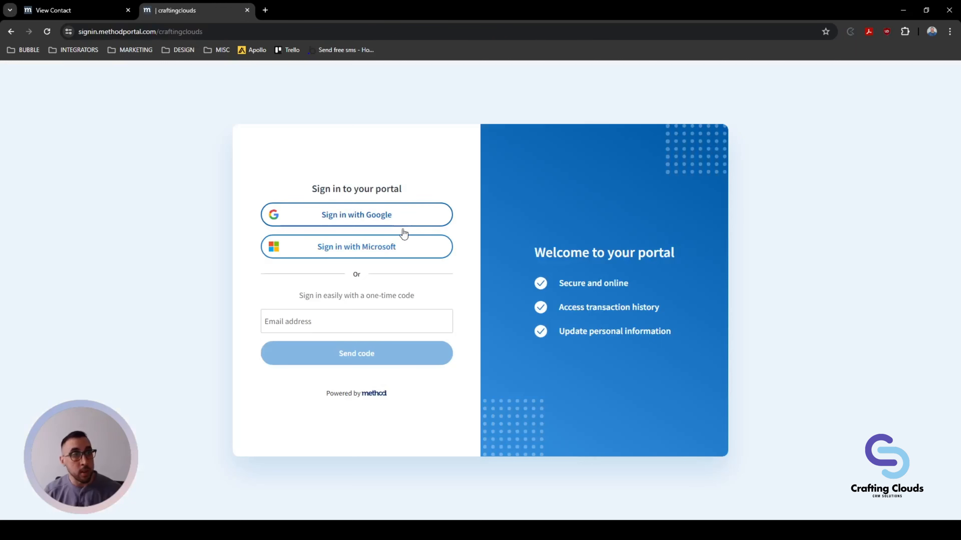
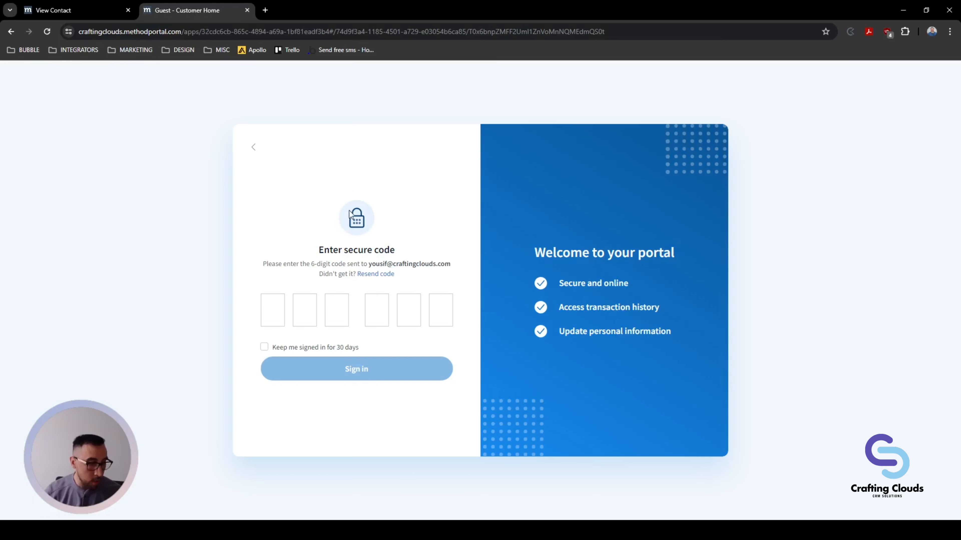
Sign in to the customer portal with the six-digit secure code from the email.
left_click(278, 307)
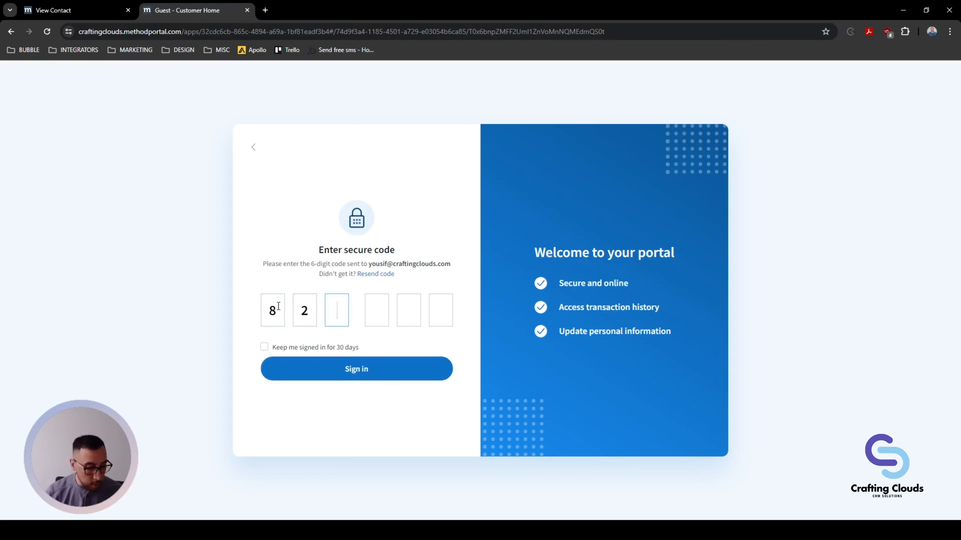
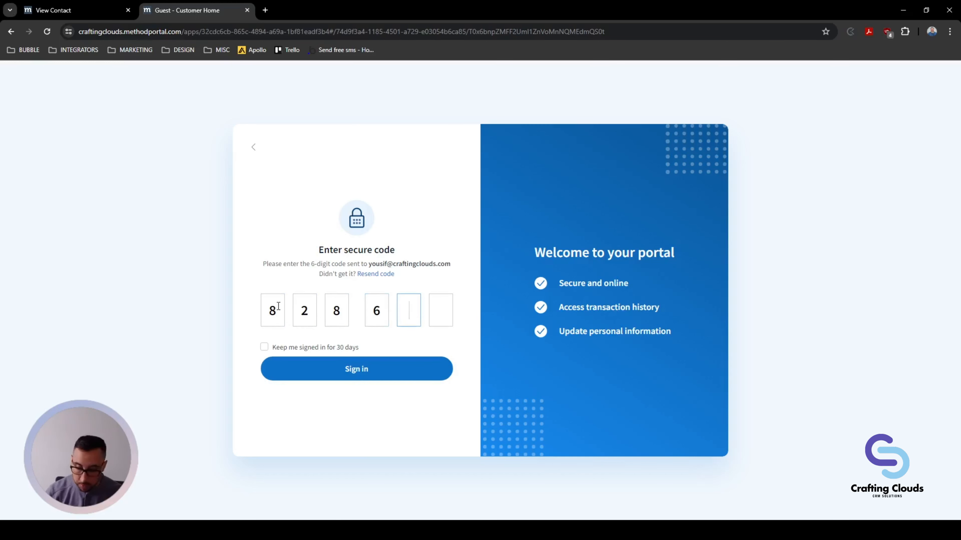
left_click(377, 373)
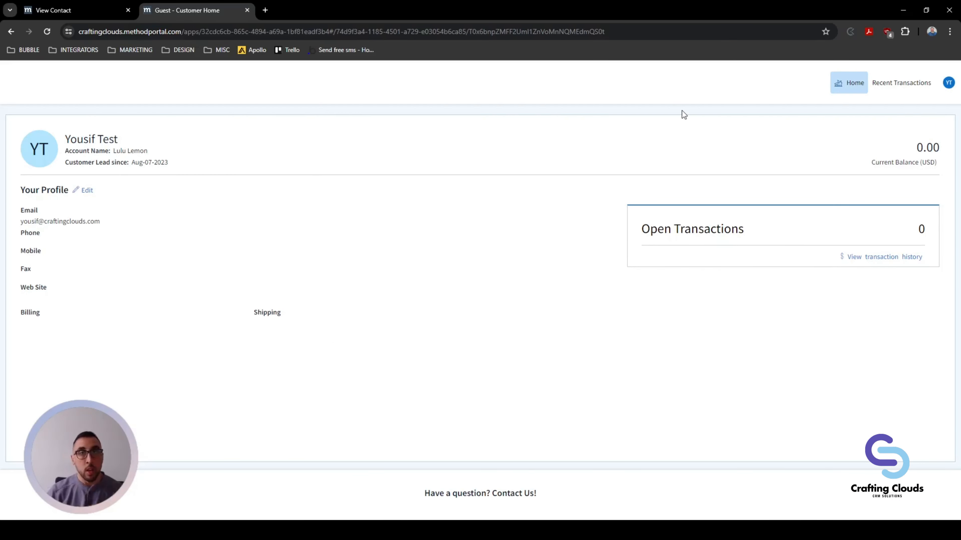
Open the Apr-03-2024 invoice from the transaction history and print it to PDF.
left_click(876, 259)
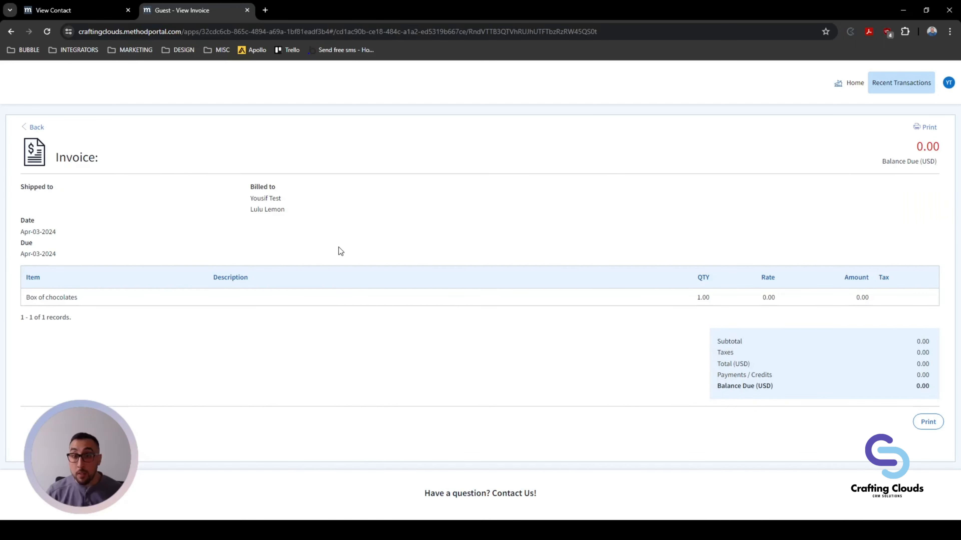
left_click(928, 422)
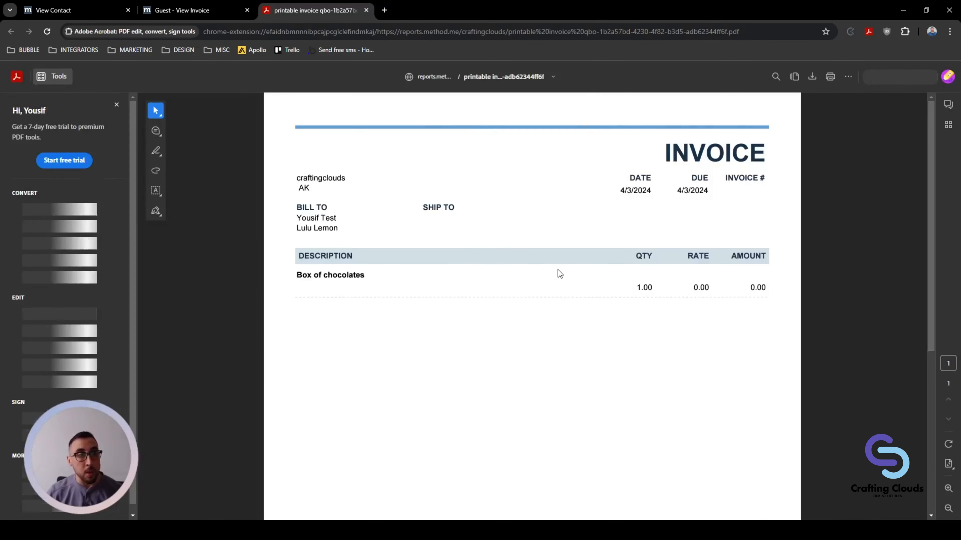
Review the box-of-chocolates invoice PDF down to its totals, then close it.
scroll(723, 344, "down", 10)
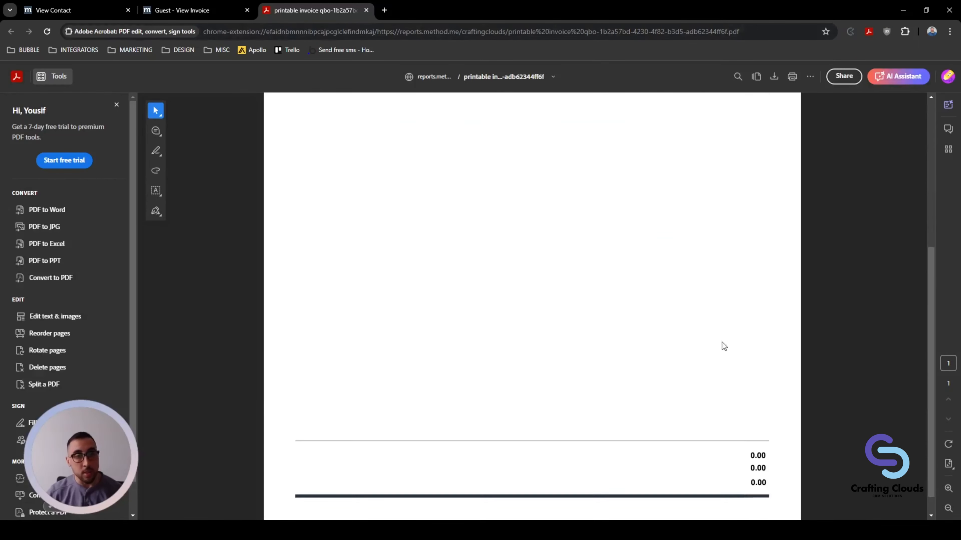
scroll(732, 444, "up", 10)
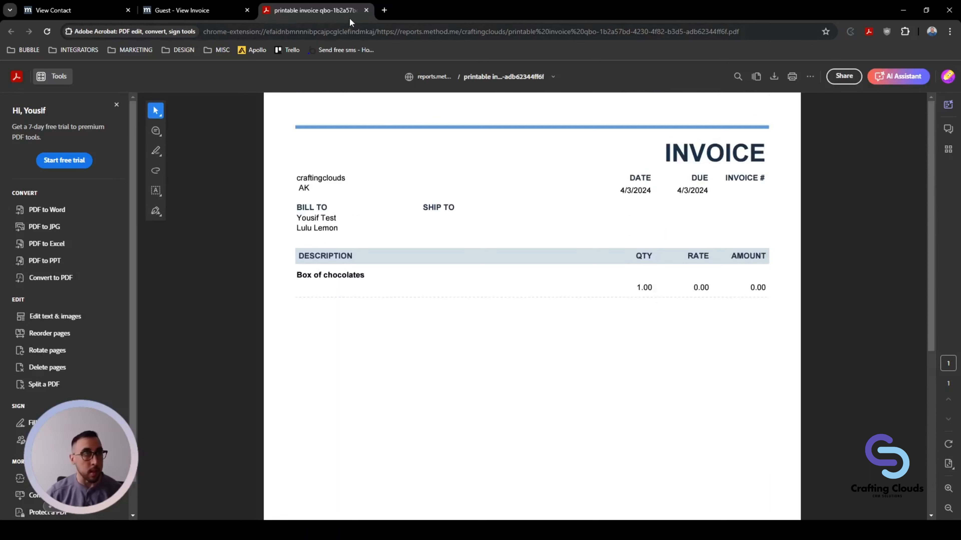
left_click(366, 11)
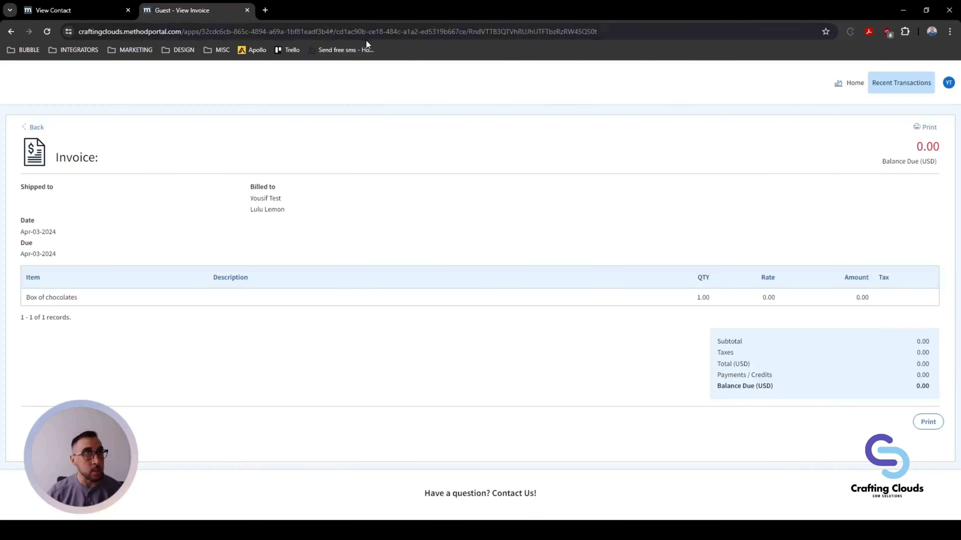
Filter Recent Transactions by Order History, then Due or Outstanding, and return Home.
left_click(895, 83)
left_click(125, 181)
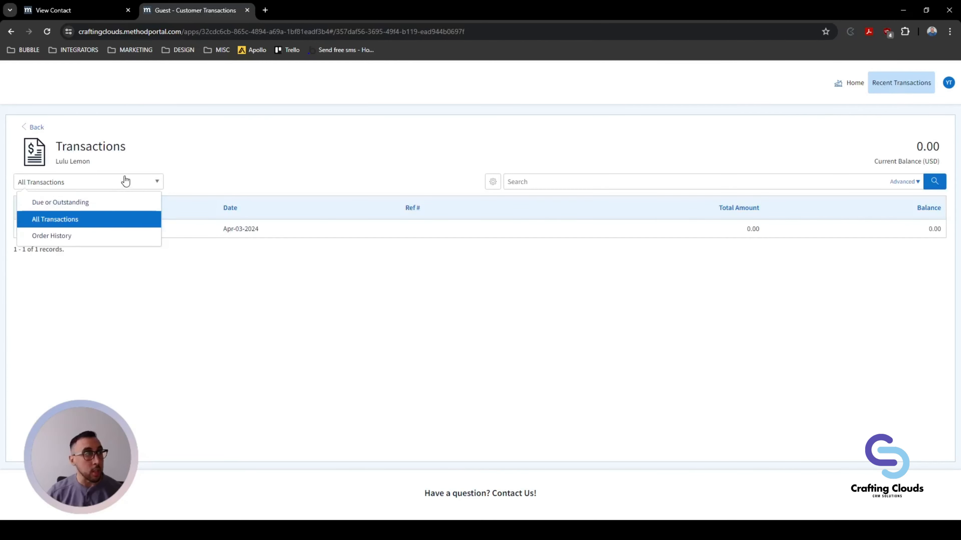
left_click(72, 237)
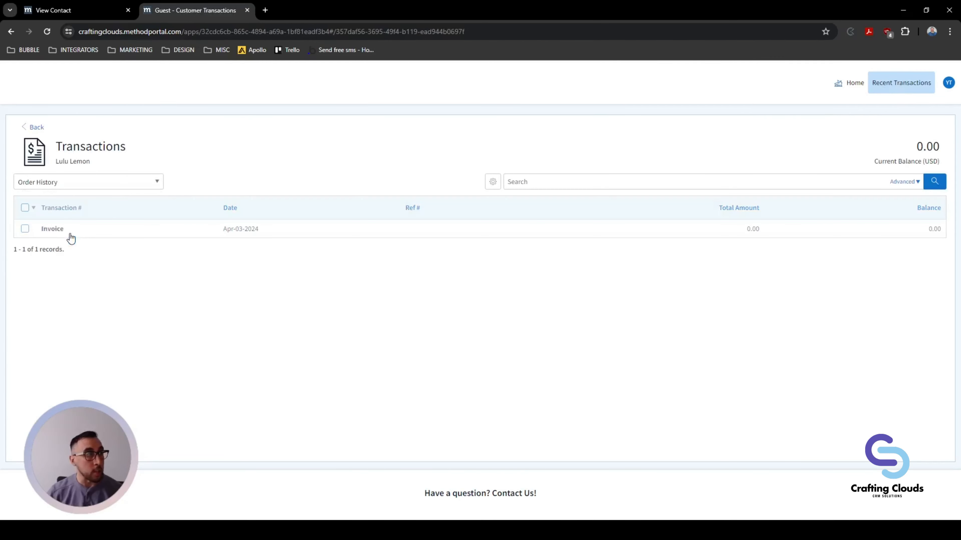
left_click(64, 181)
left_click(65, 205)
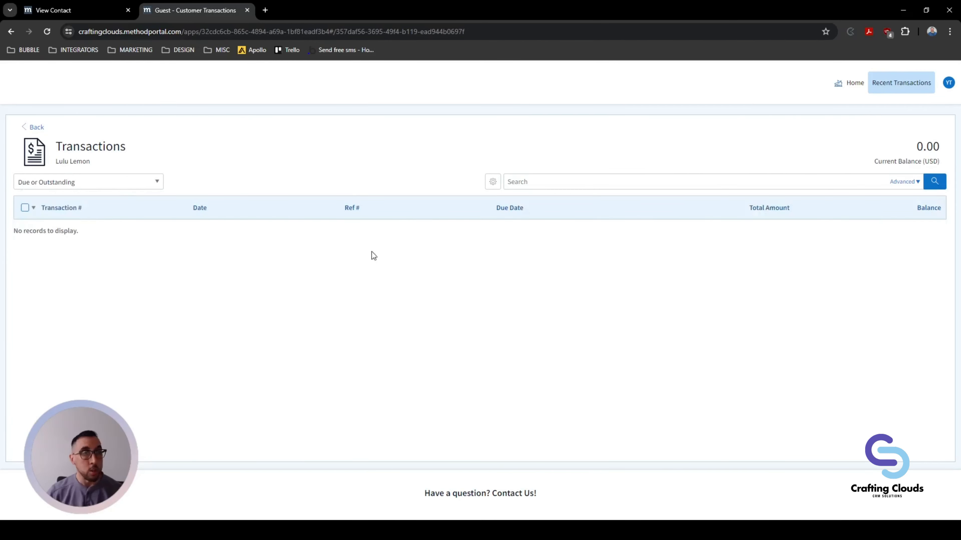
left_click(849, 84)
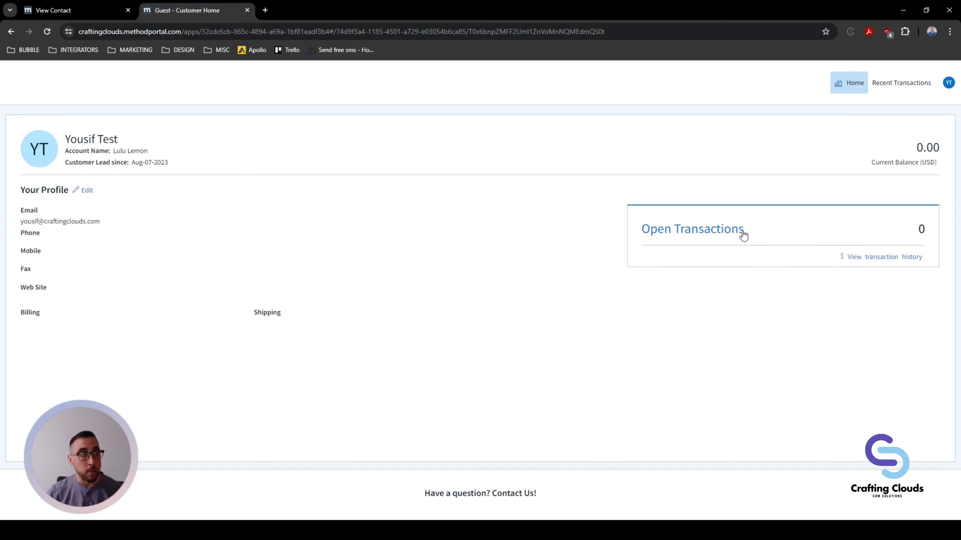
Set the profile Title to 'Consultant', save, then switch back to the CRM contact record.
left_click(91, 194)
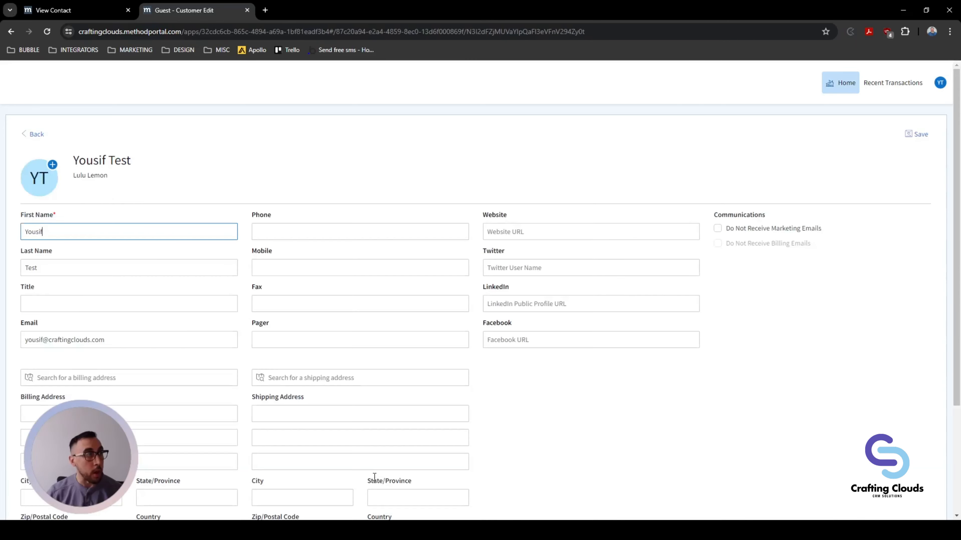
left_click(118, 309)
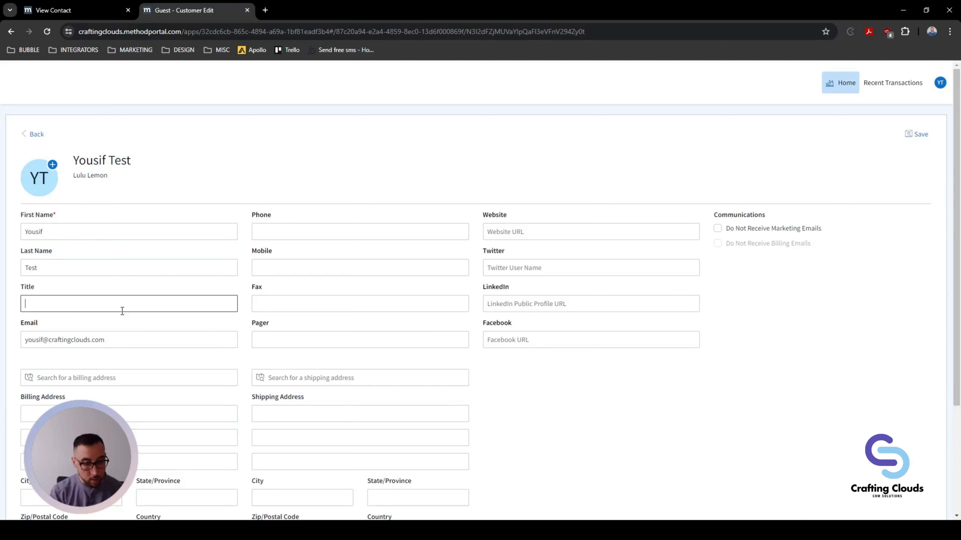
type("cONSU")
key("BackSpace")
key("BackSpace")
key("BackSpace")
key("BackSpace")
type("C")
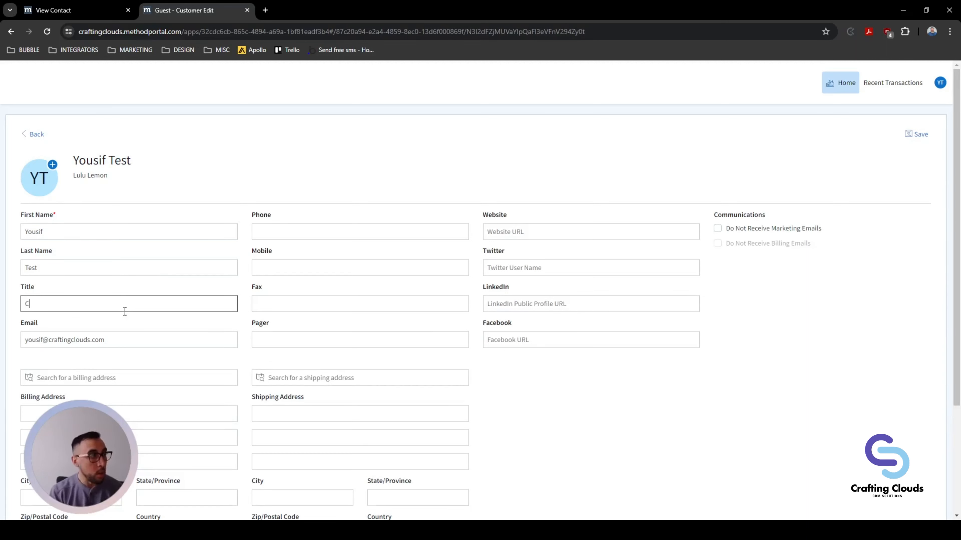
type("onsultant")
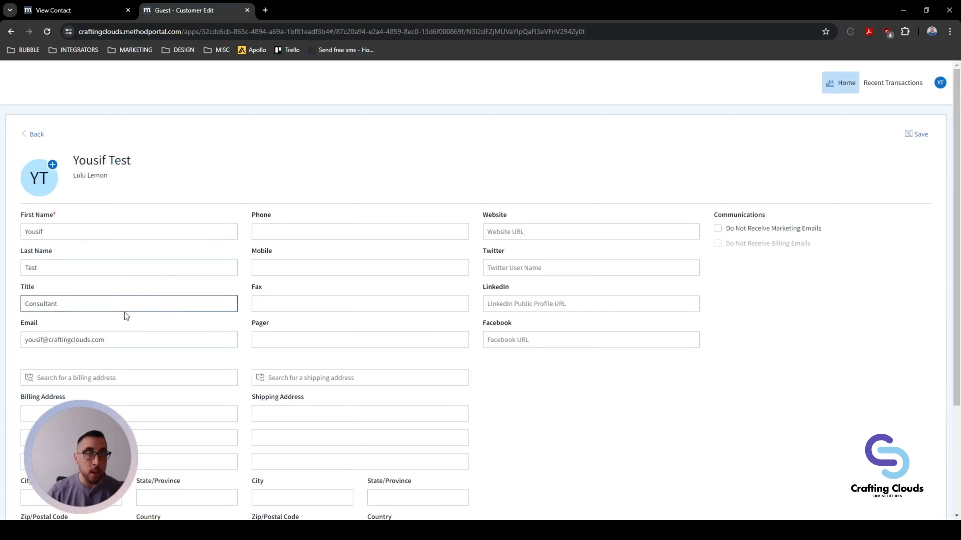
left_click(920, 134)
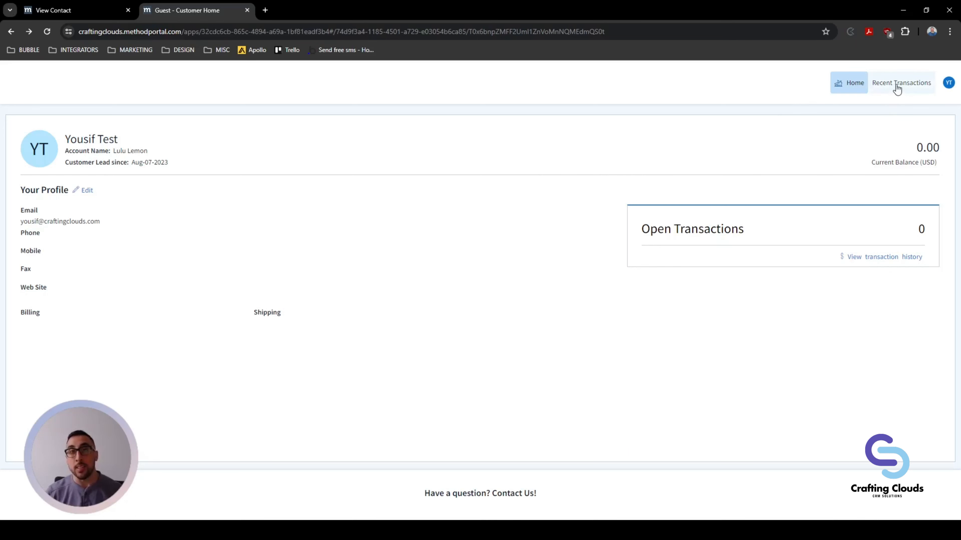
left_click(923, 86)
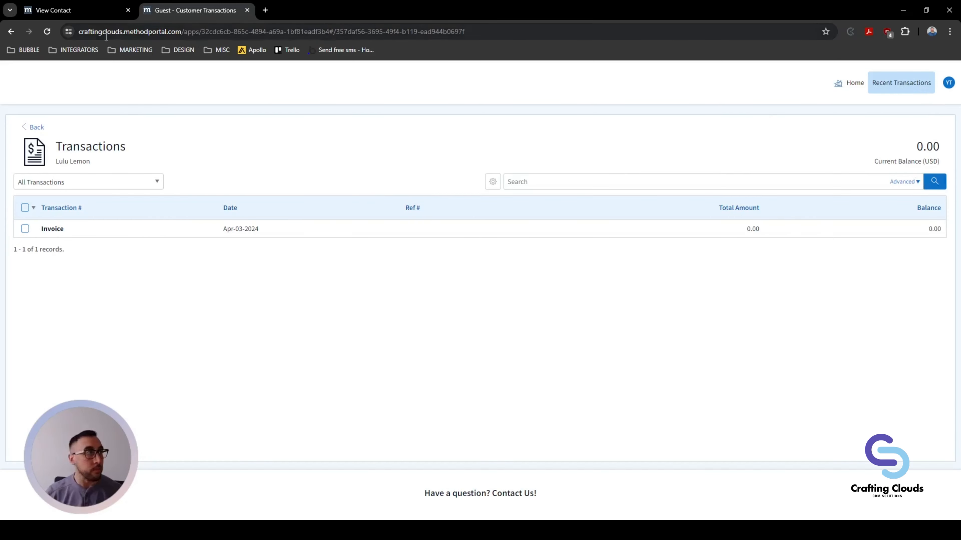
left_click(78, 12)
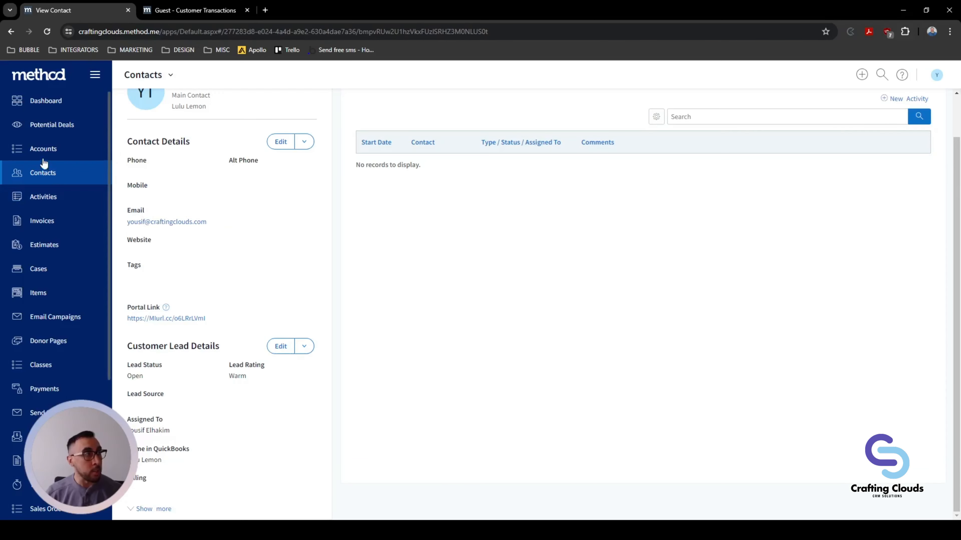
From the Contacts app's Screens list, create a Contacts-based screen named 'Guest - Order'.
left_click(52, 107)
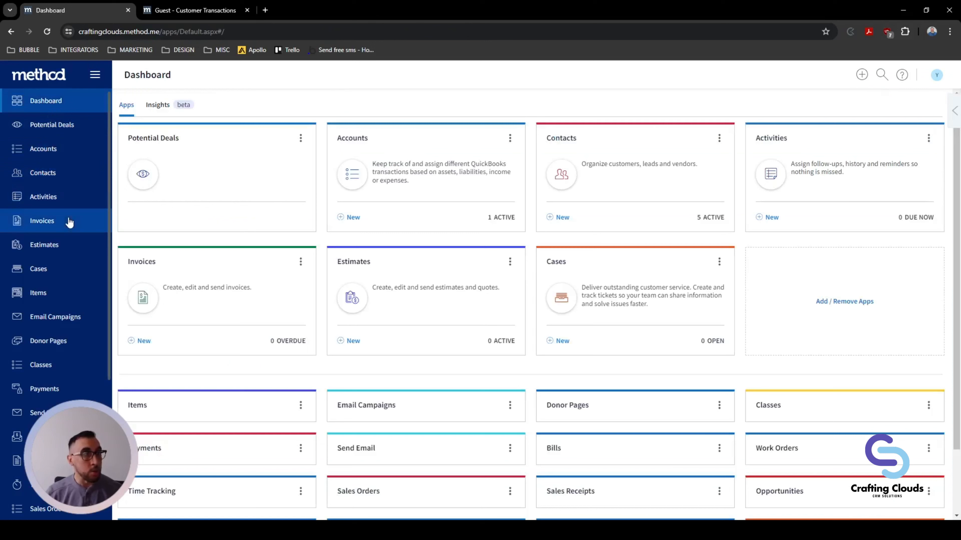
left_click(721, 140)
left_click(692, 241)
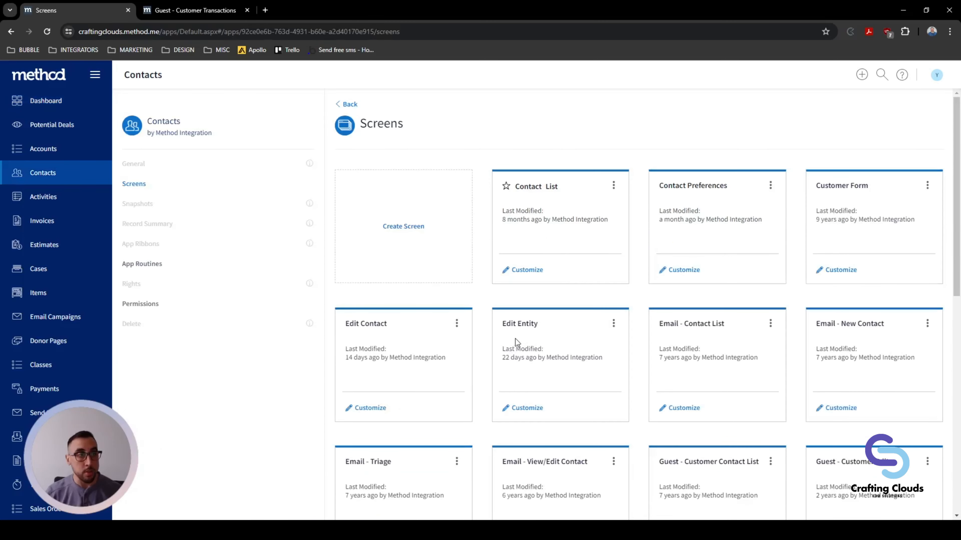
scroll(517, 342, "down", 10)
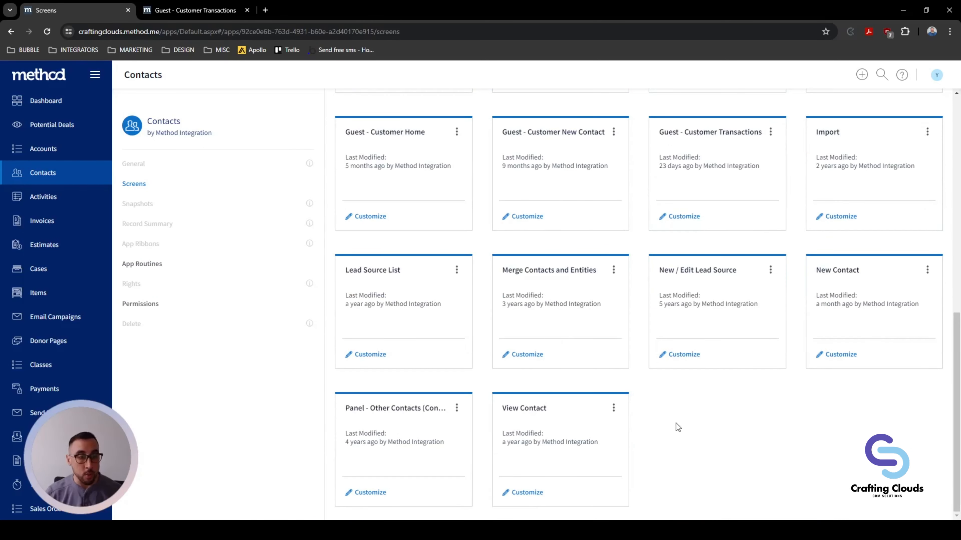
scroll(669, 416, "up", 10)
left_click(430, 248)
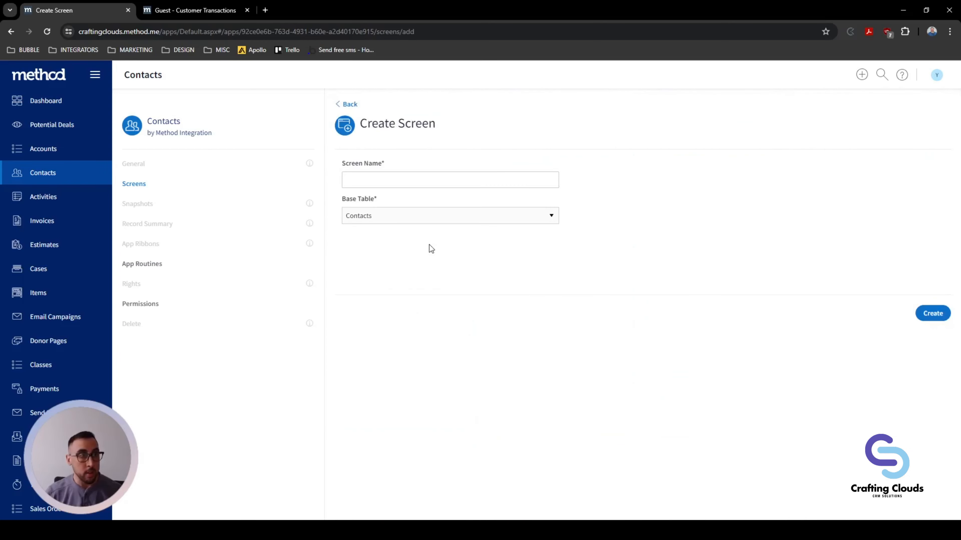
left_click(401, 181)
type("Guest")
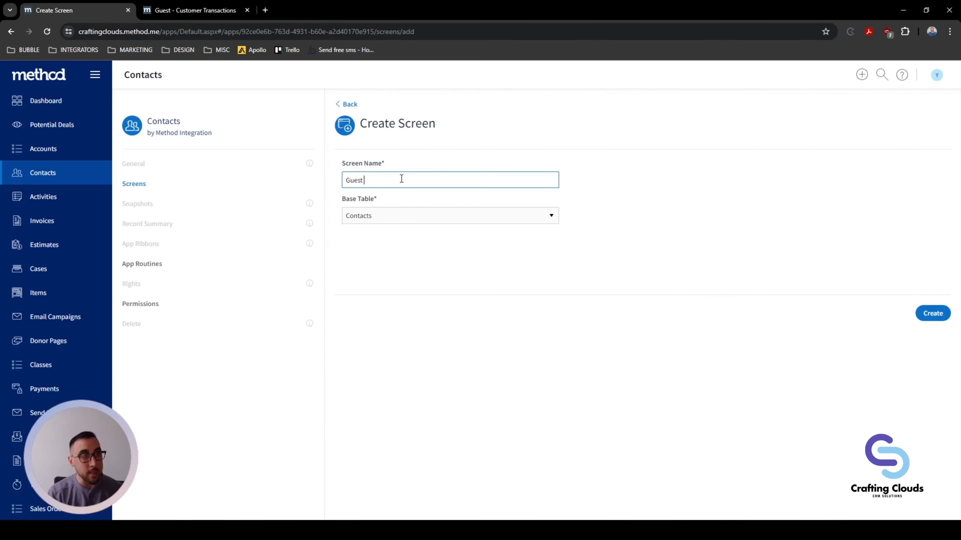
type(" - Order")
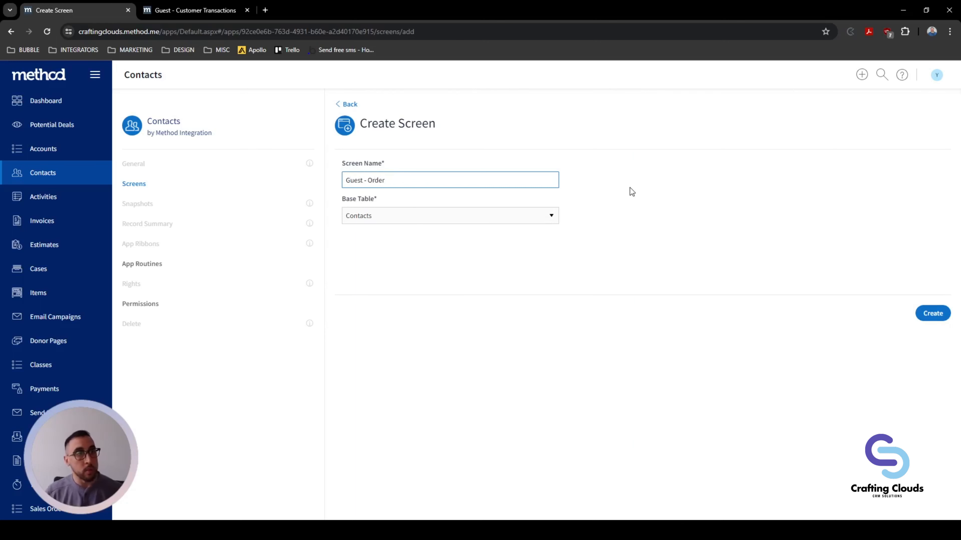
left_click(642, 192)
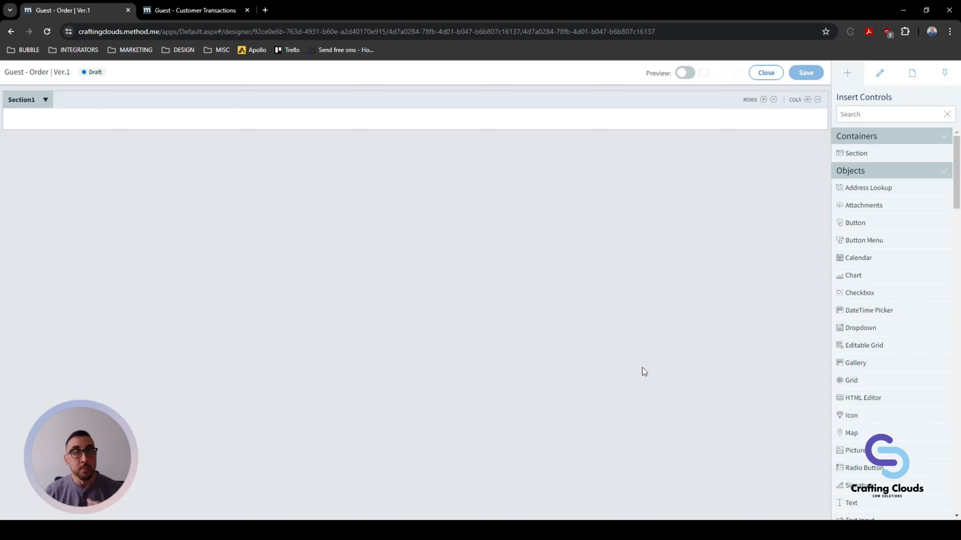
Close the empty Guest - Order designer and bring up the account menu.
left_click(763, 73)
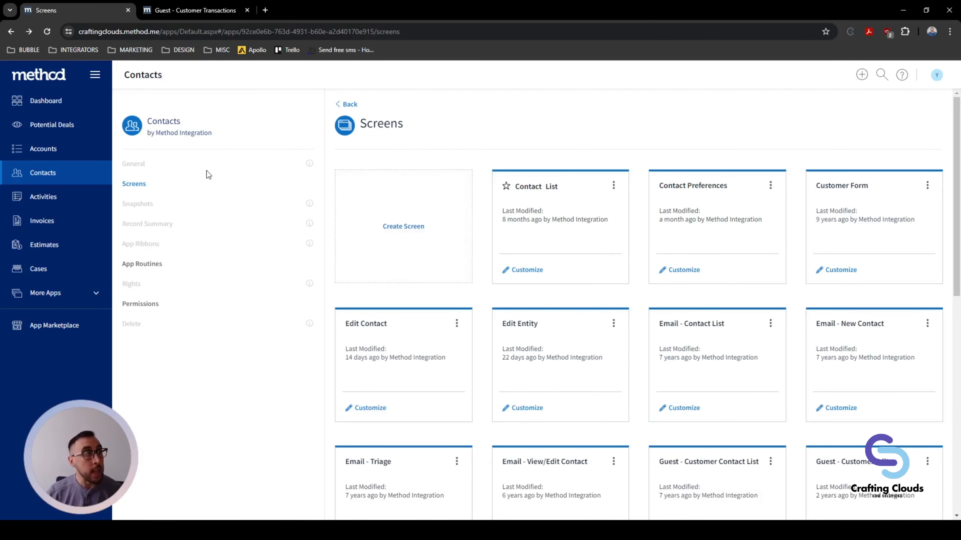
left_click(937, 77)
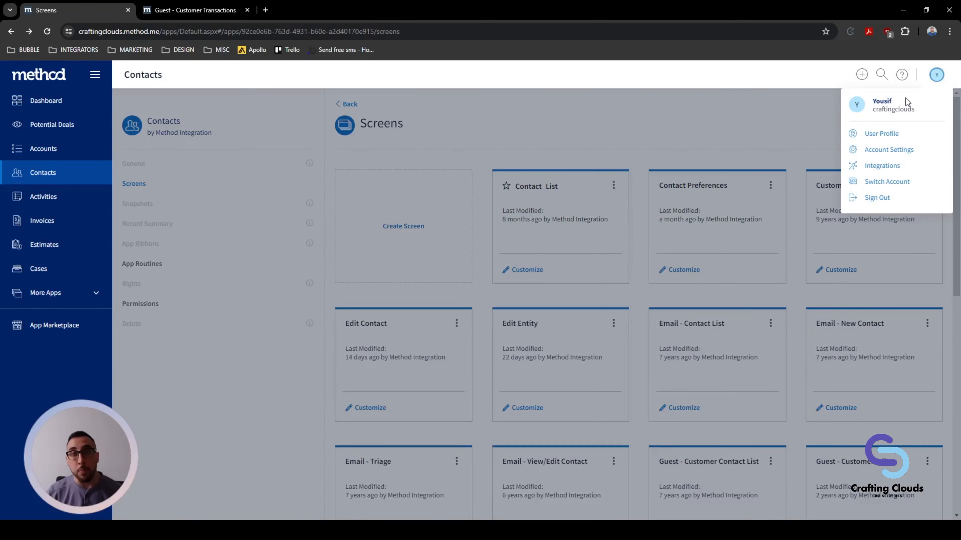
Go to Account Settings > Portal and view its Home and Recent Transactions navigation links.
left_click(884, 154)
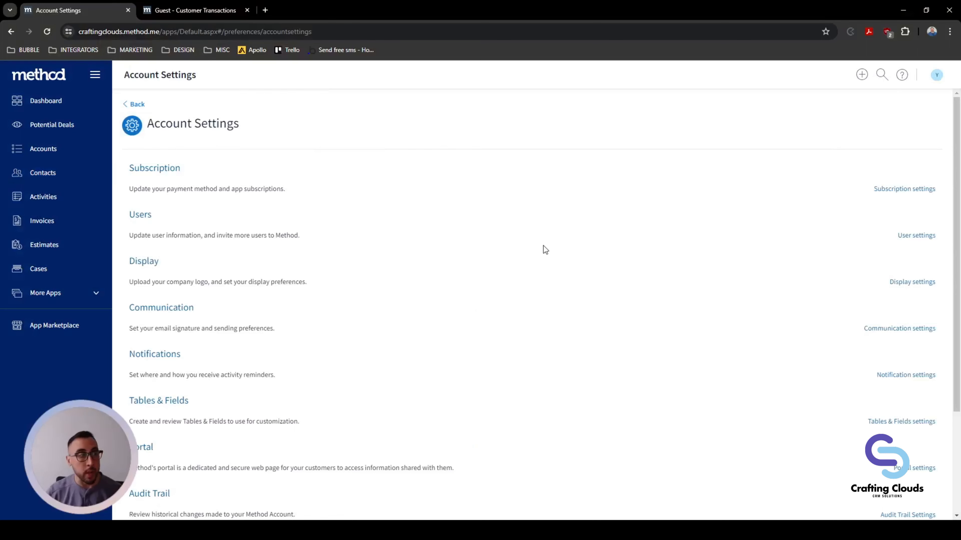
scroll(216, 306, "down", 3)
left_click(146, 313)
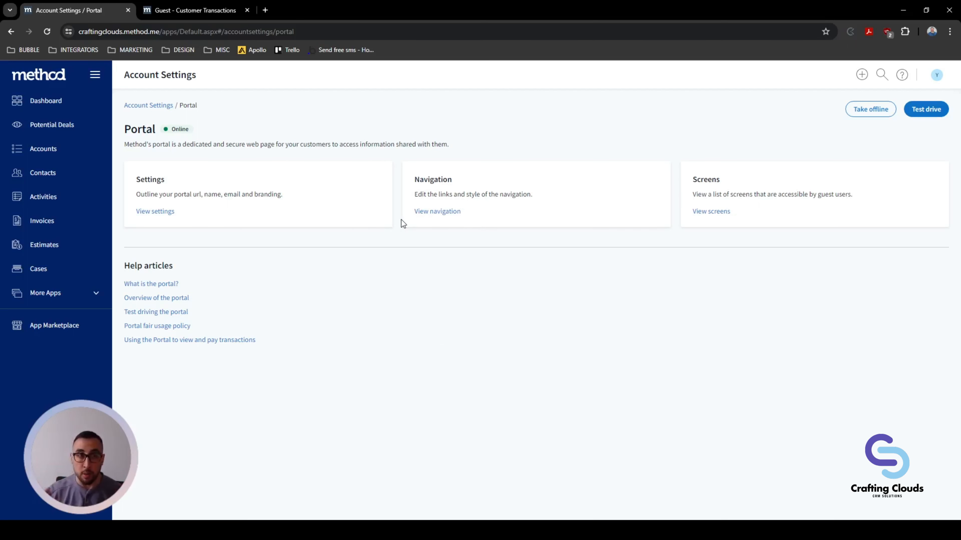
left_click(439, 212)
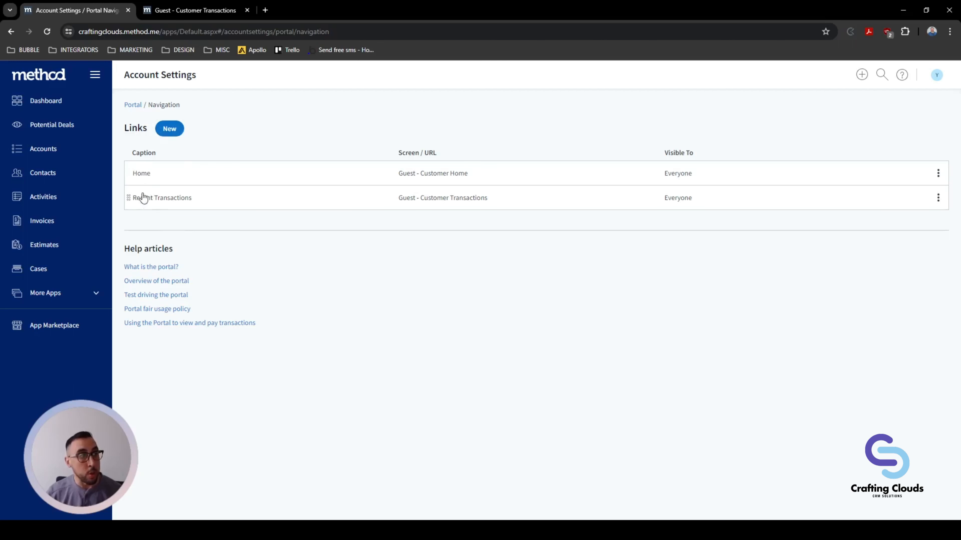
Start a portal link captioned 'Order' targeting the Guest - View Sales Order screen.
left_click(169, 130)
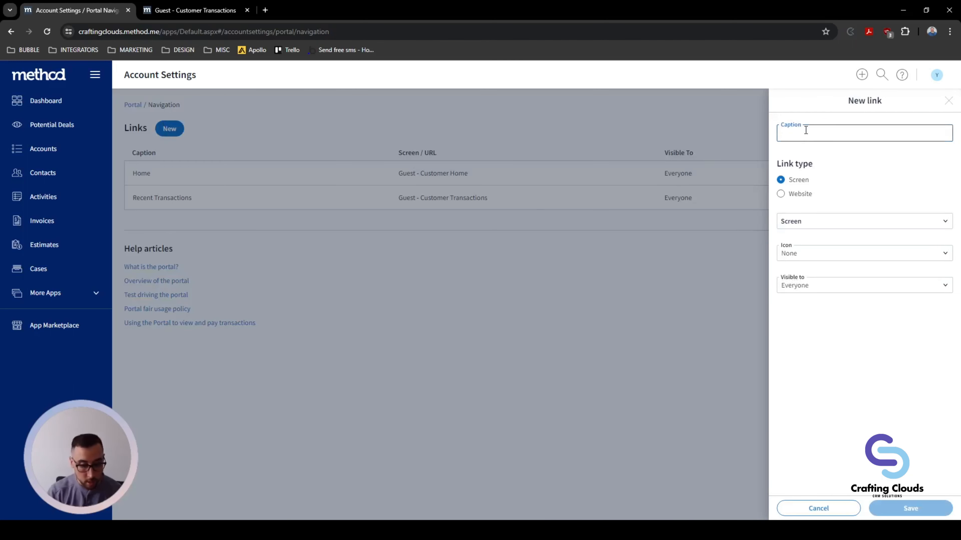
type("Order")
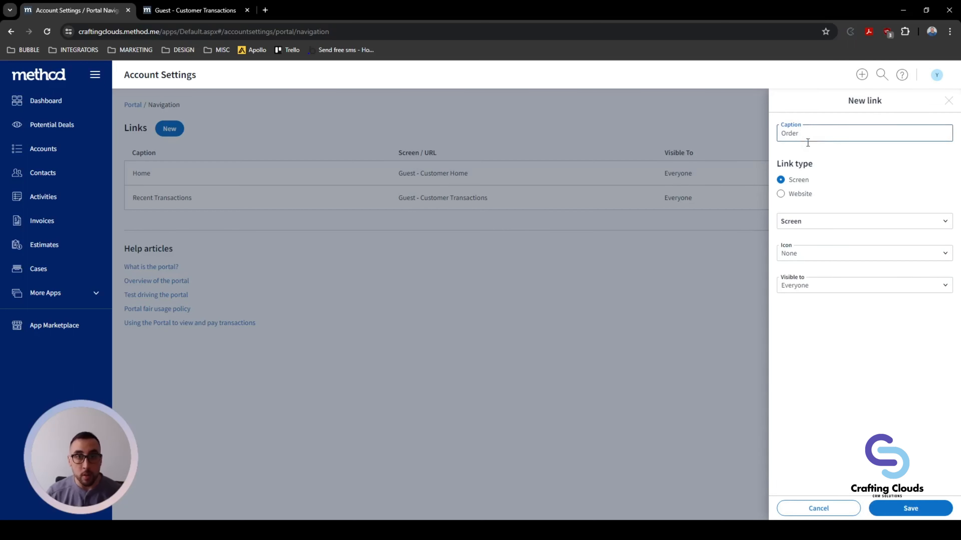
left_click(821, 223)
type("gue")
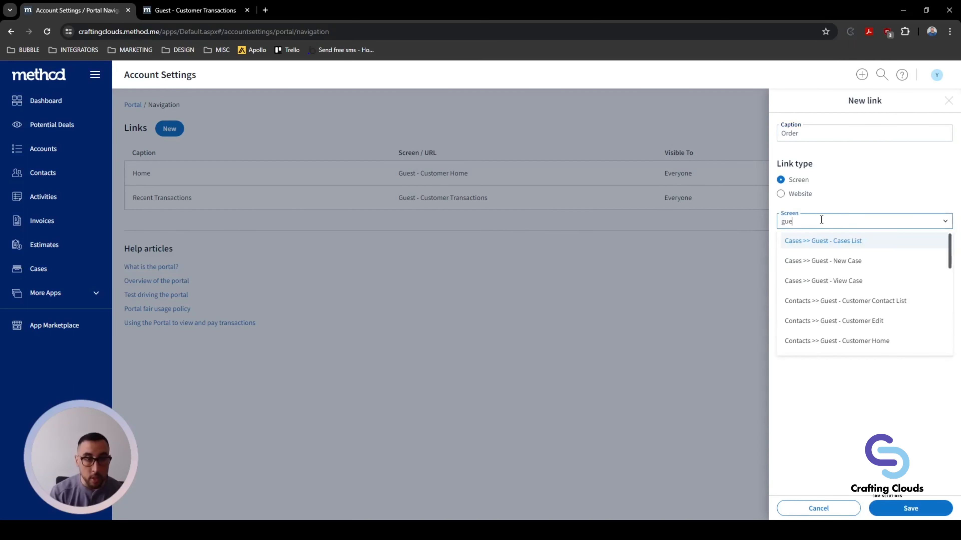
type("st")
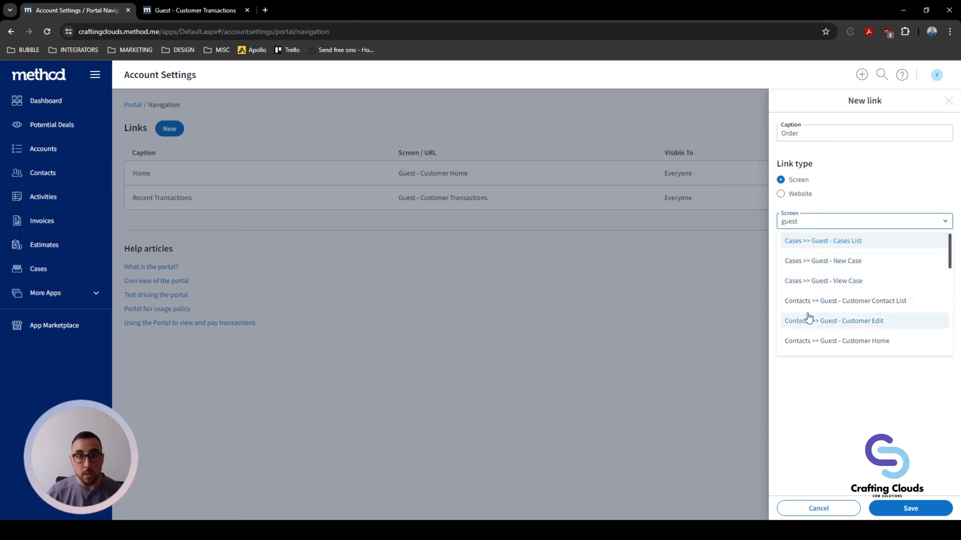
scroll(811, 311, "down", 2)
scroll(812, 311, "down", 5)
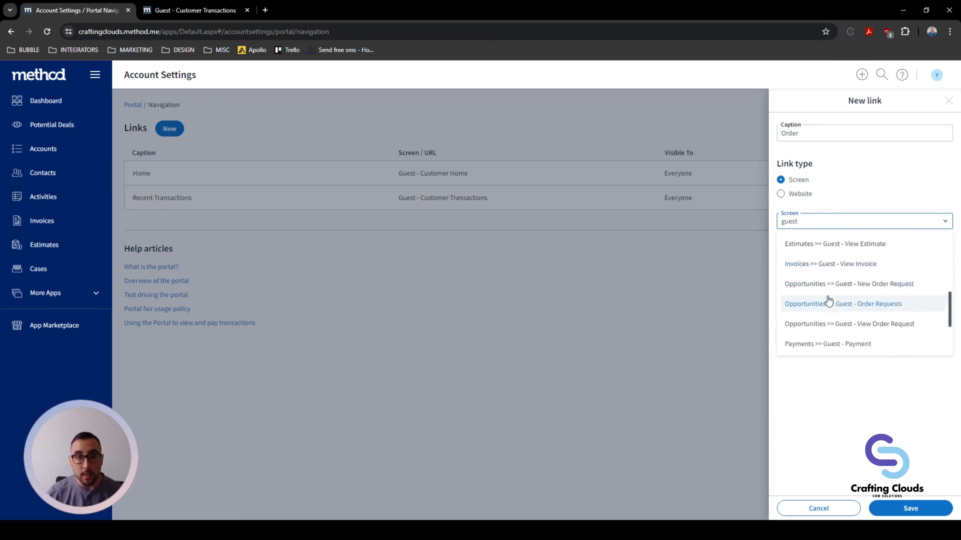
scroll(836, 299, "down", 1)
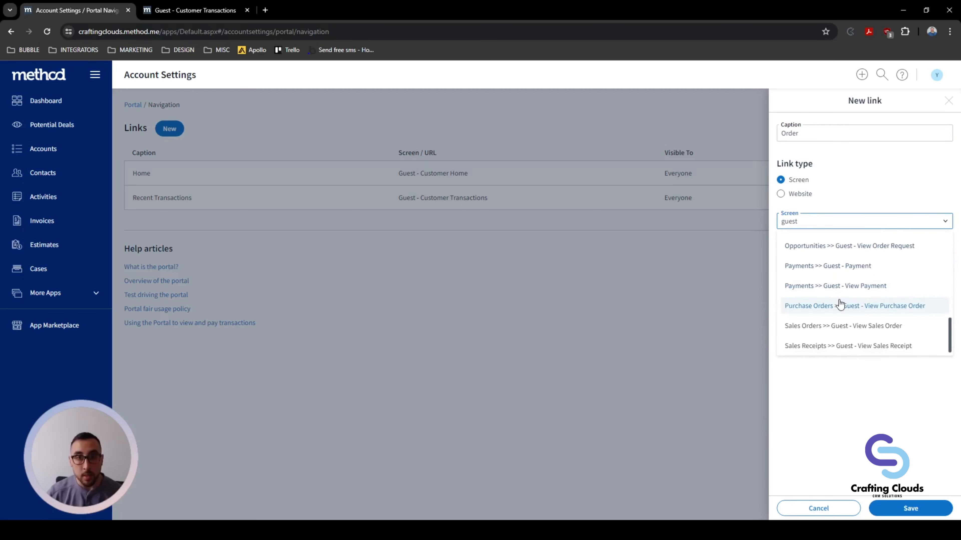
left_click(946, 326)
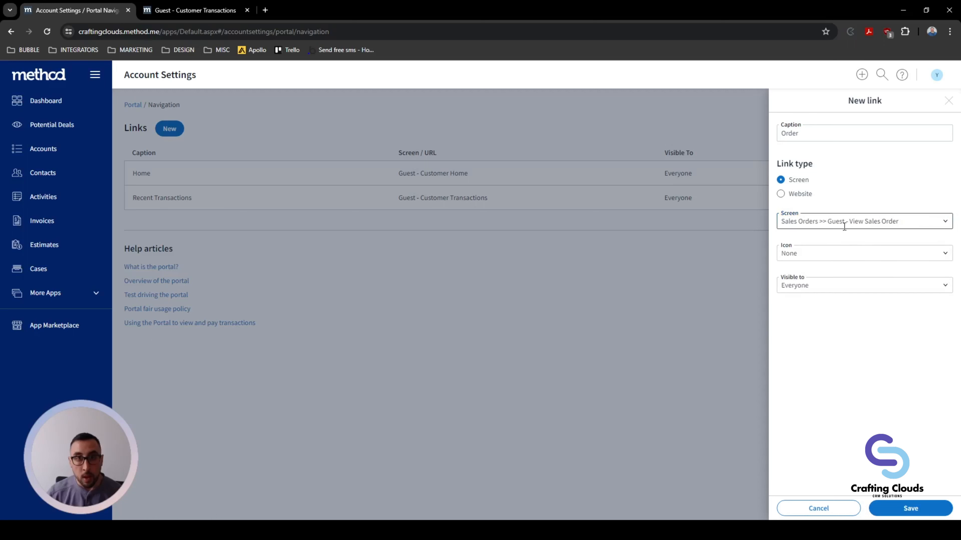
Browse the screen list again, then leave for the Dashboard without saving the link.
left_click(952, 231)
left_click_drag(949, 336, 948, 242)
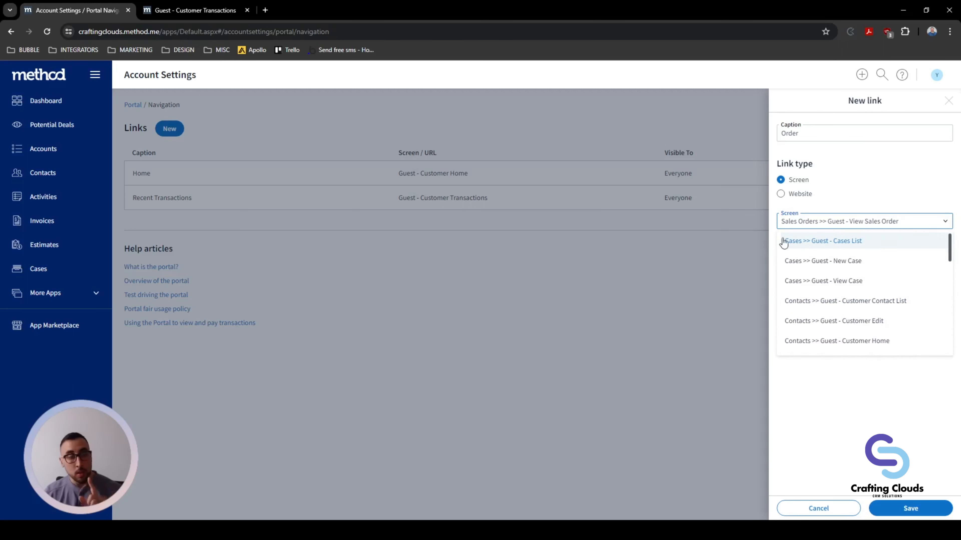
left_click(36, 101)
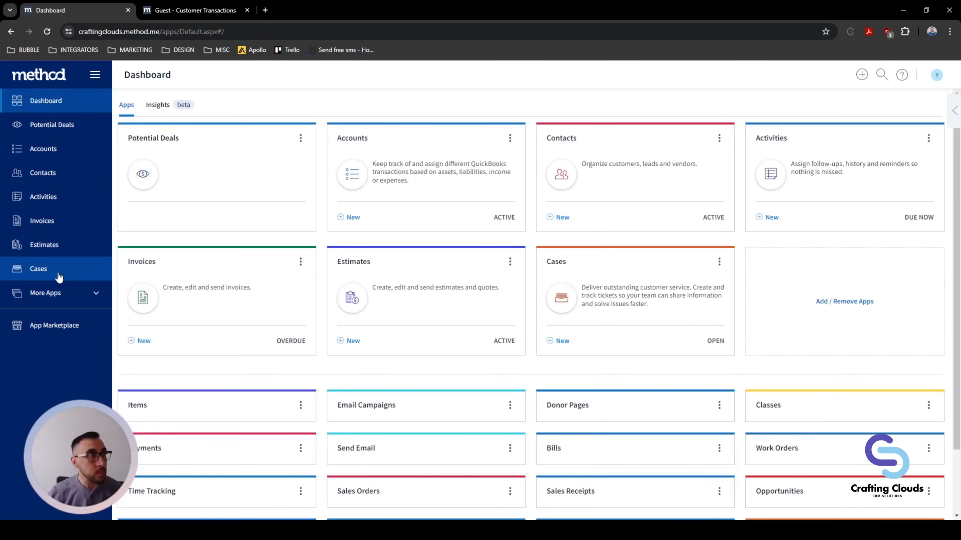
Manage the Contacts app's screens and open the Guest - Order screen's options menu.
left_click(719, 138)
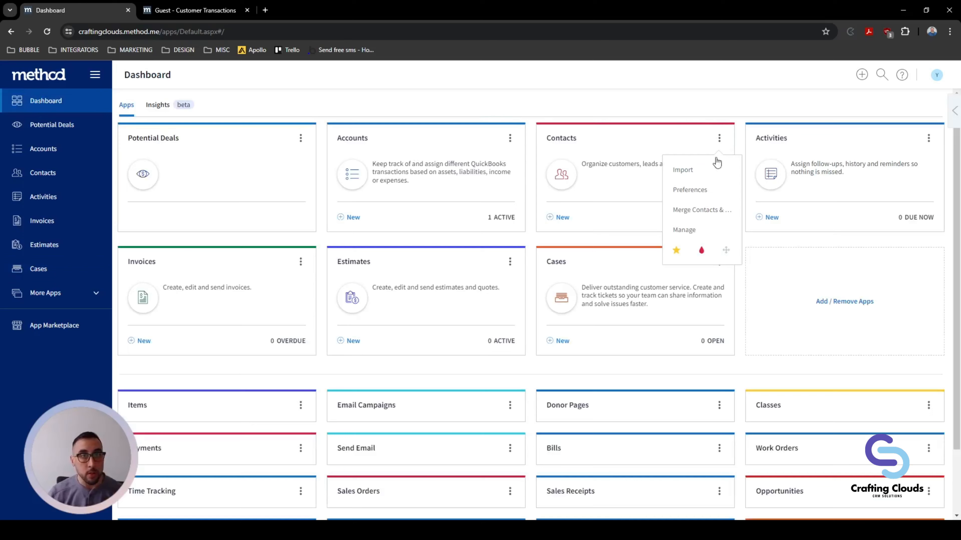
left_click(688, 230)
scroll(700, 248, "down", 2)
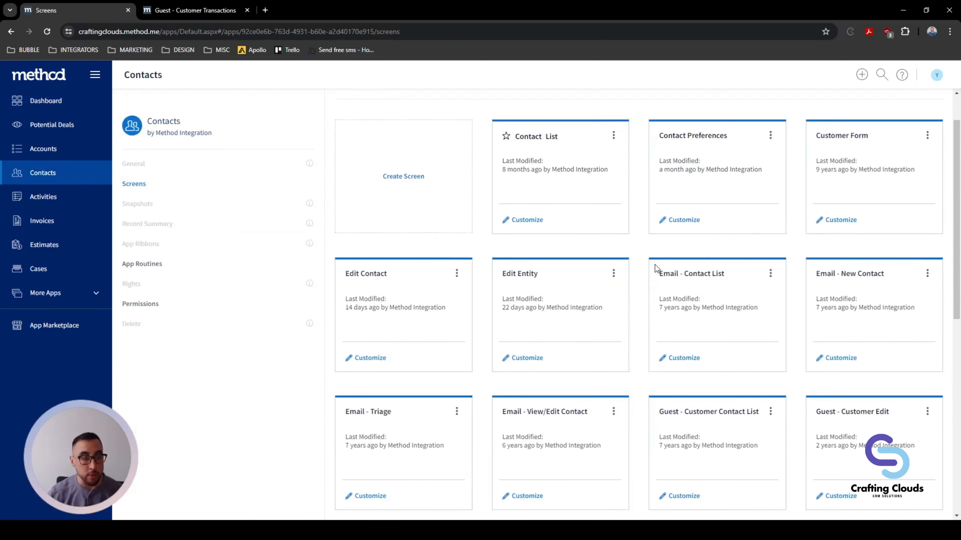
scroll(658, 271, "down", 4)
scroll(658, 269, "down", 4)
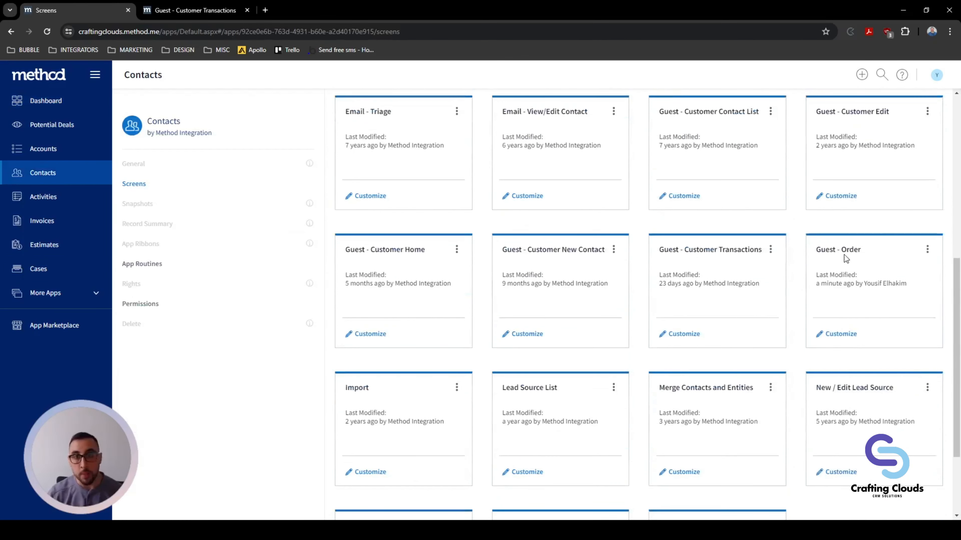
left_click(927, 250)
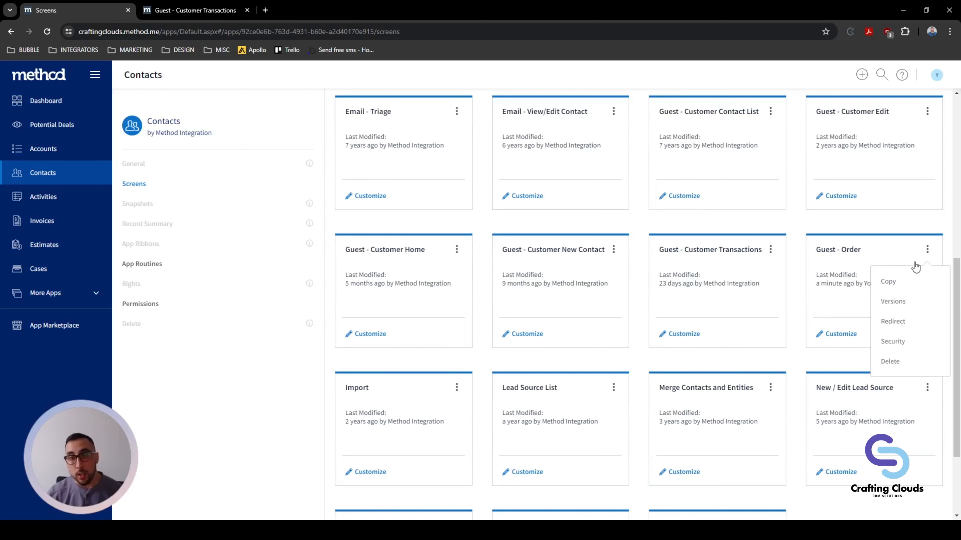
Allow Guest - Order to be shared on Portal, save its security permissions, and return to the Dashboard.
left_click(892, 342)
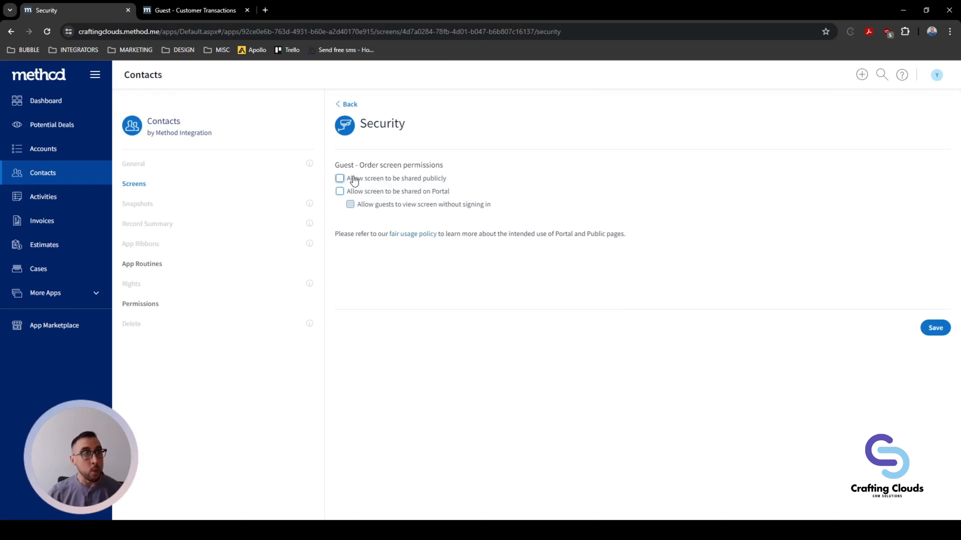
left_click(340, 191)
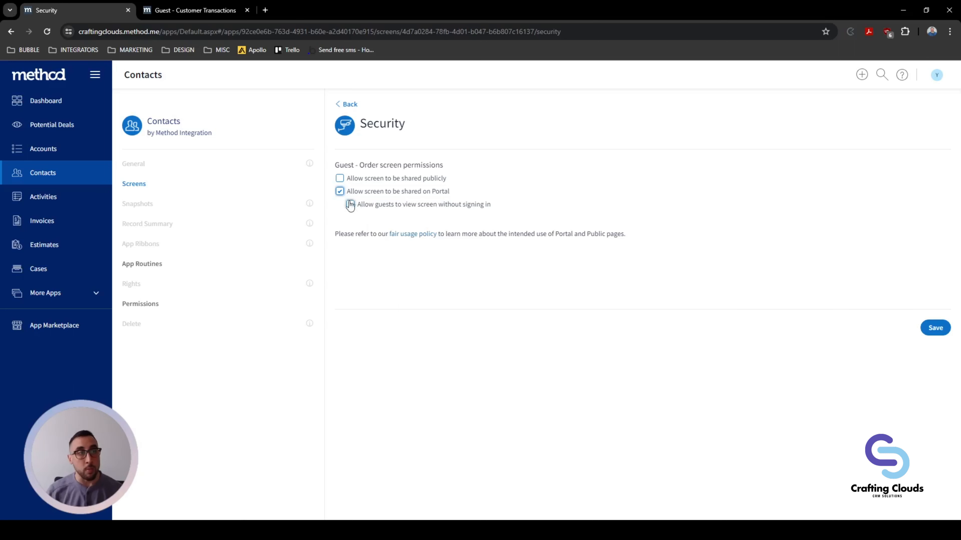
left_click(939, 329)
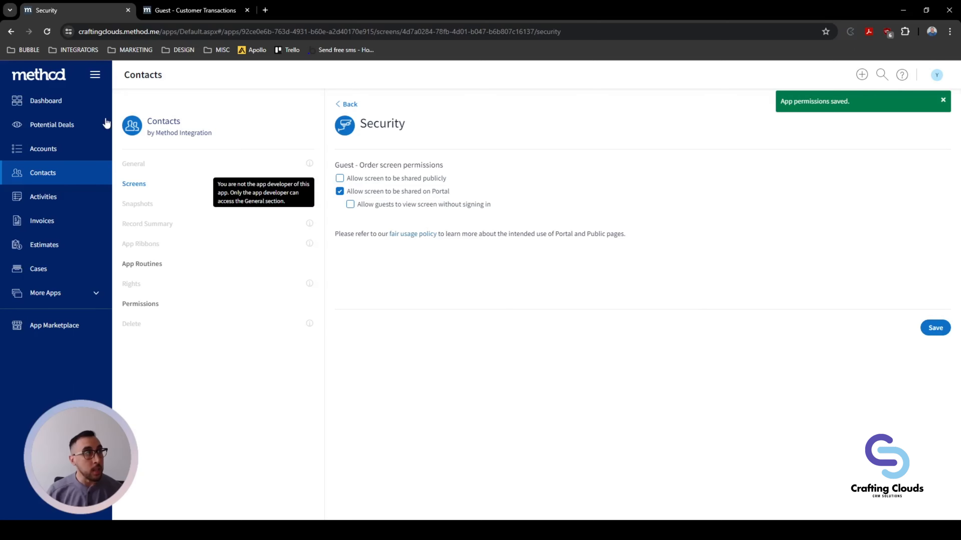
left_click(63, 101)
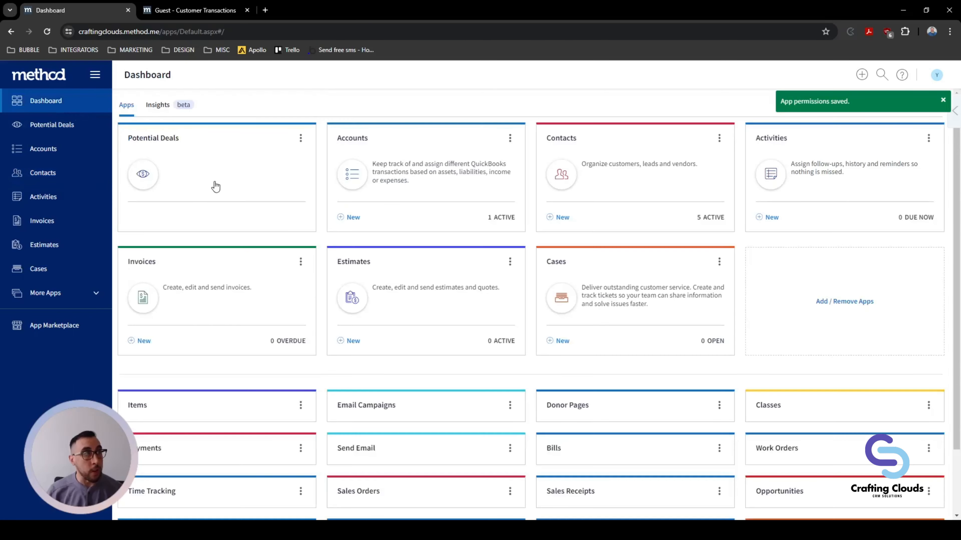
Go to Account Settings > Portal and view the portal's navigation links.
left_click(719, 139)
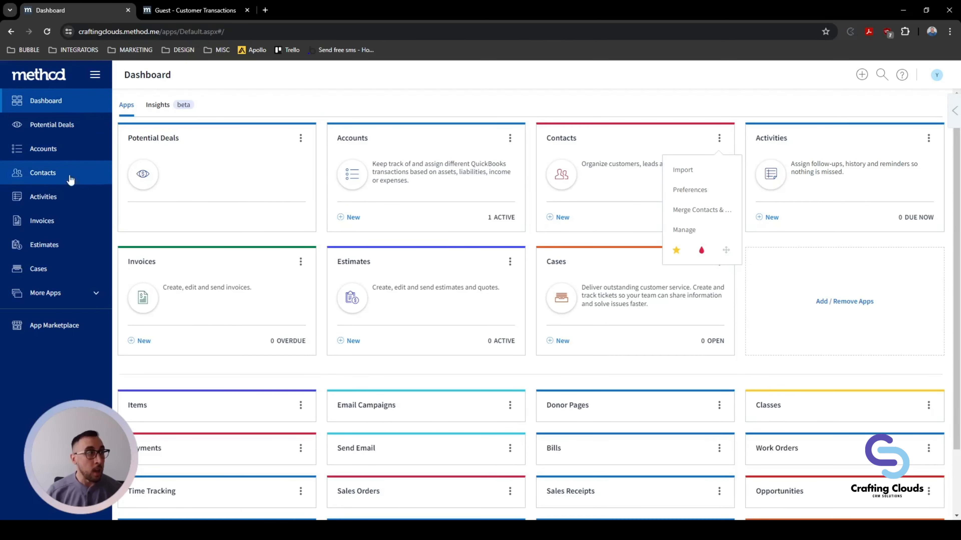
left_click(936, 75)
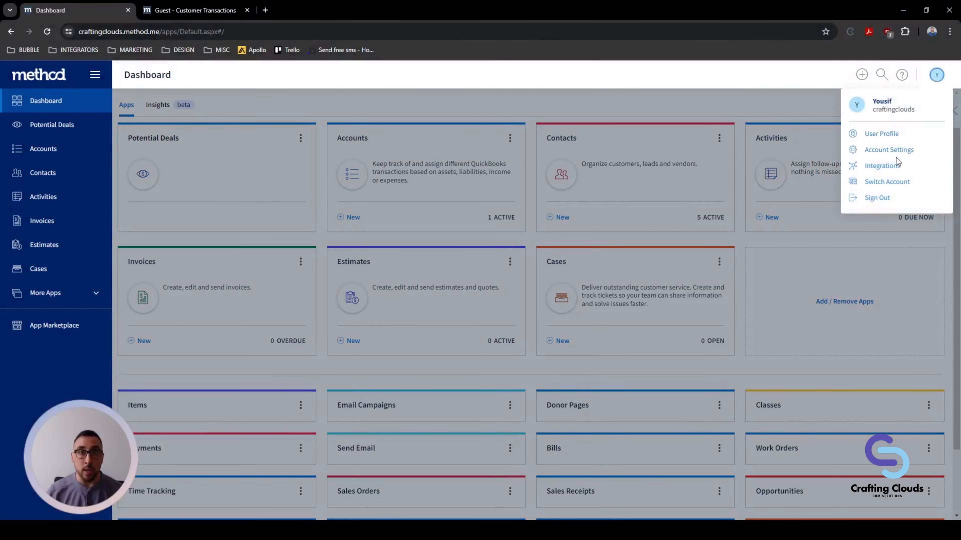
left_click(890, 150)
scroll(200, 271, "down", 3)
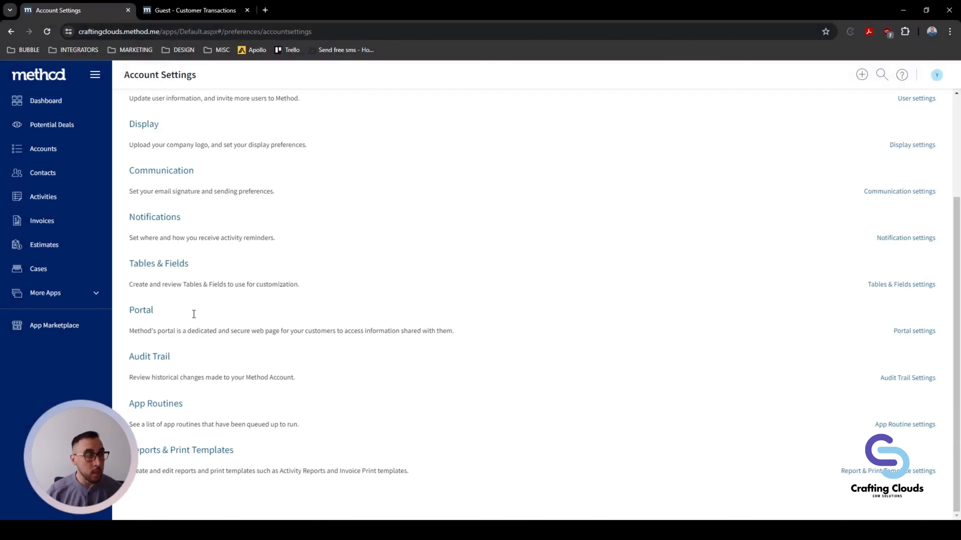
left_click(141, 310)
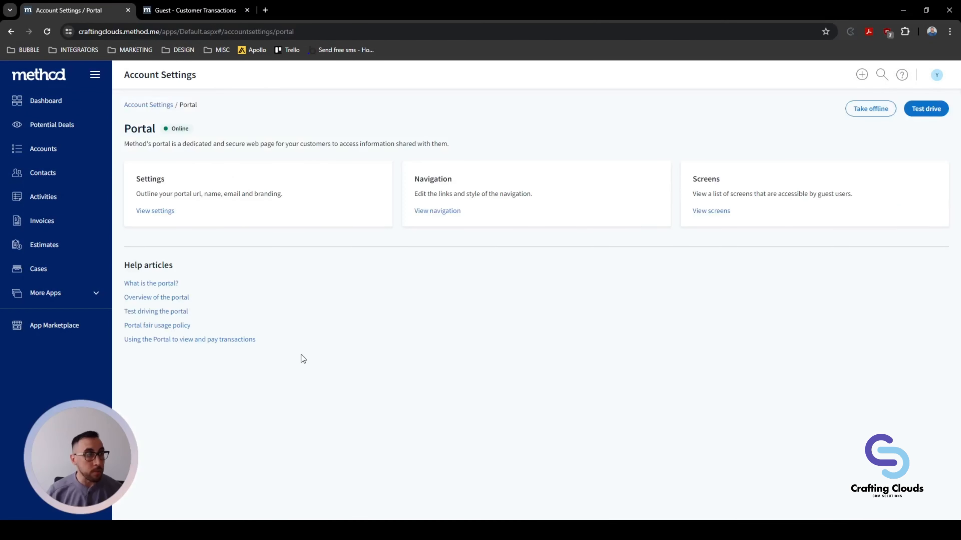
left_click(437, 211)
Create a new portal link captioned 'Order' targeting the Contacts >> Guest - Order screen.
left_click(171, 134)
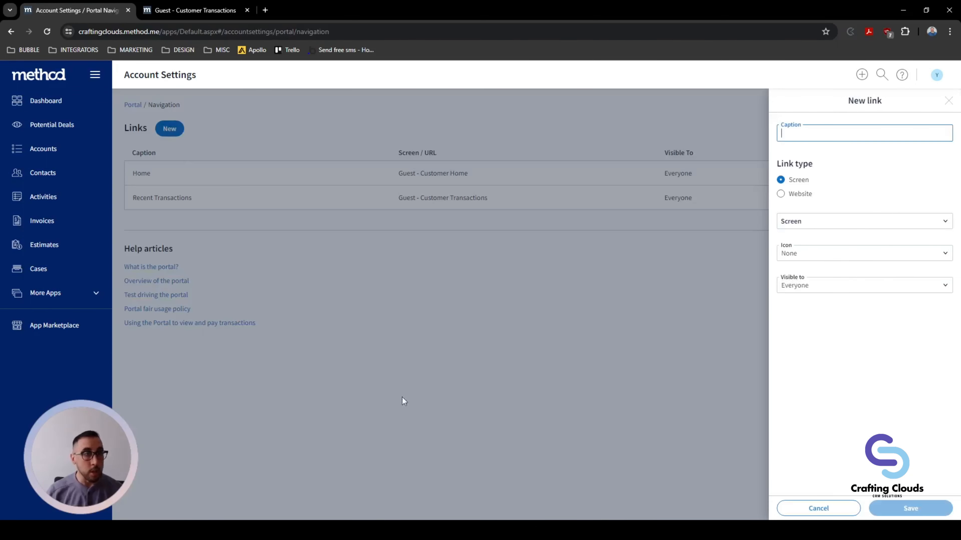
type("G")
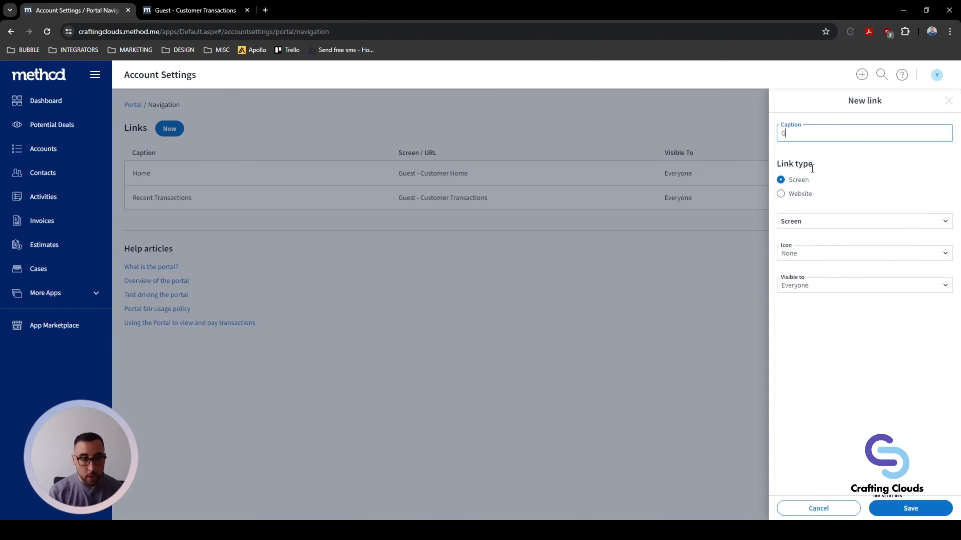
key("BackSpace")
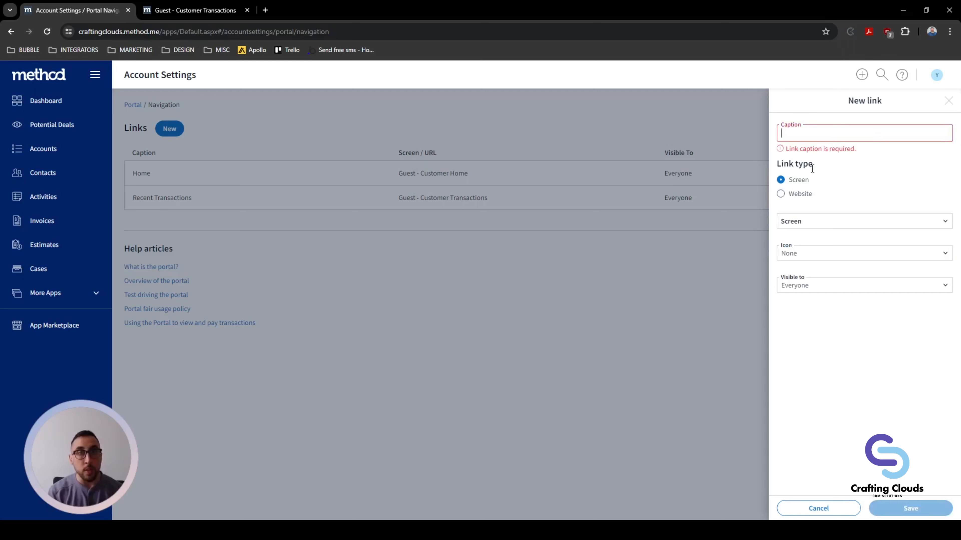
type("Order")
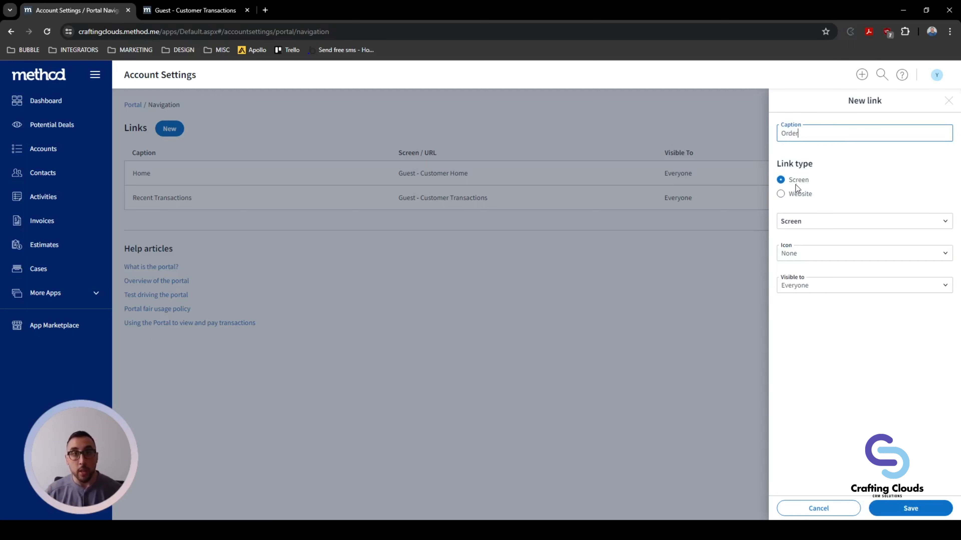
left_click(808, 223)
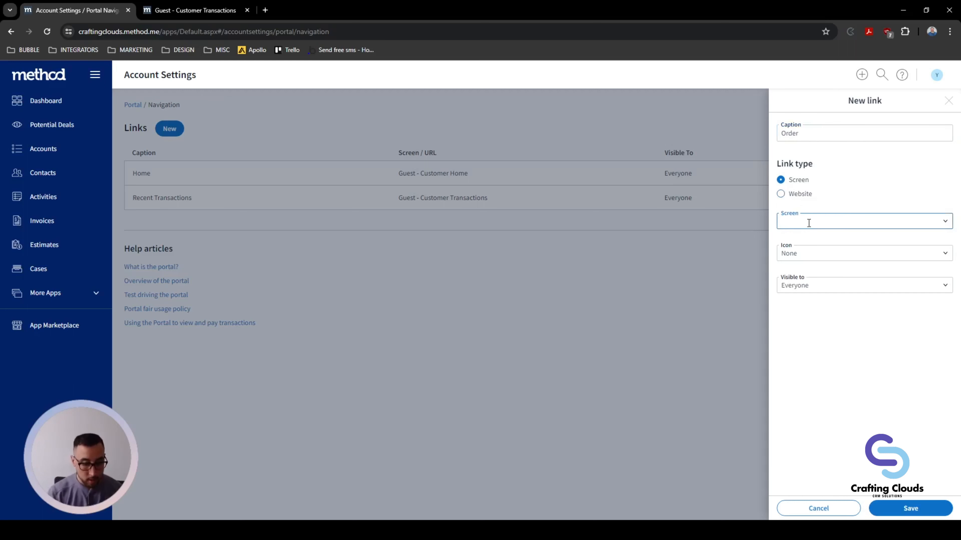
type("guest")
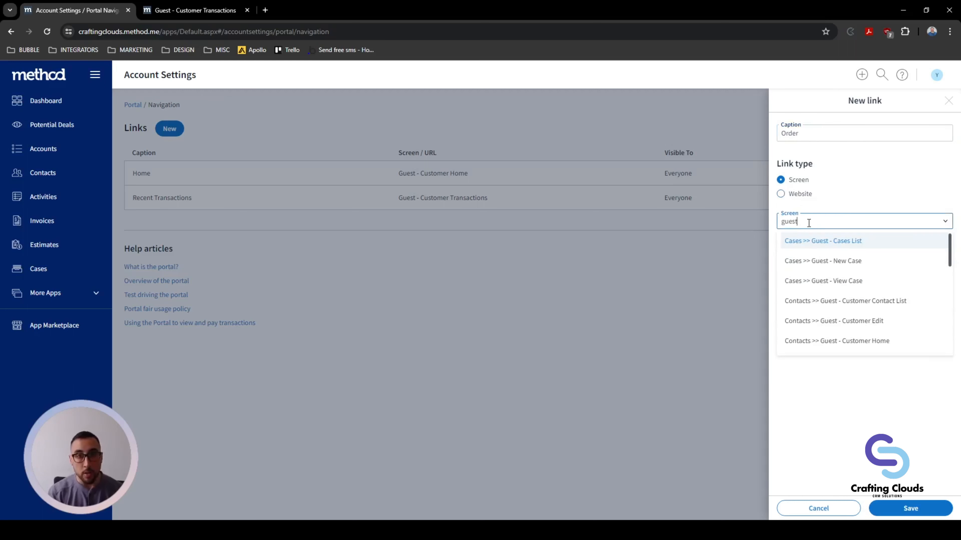
type(" - or")
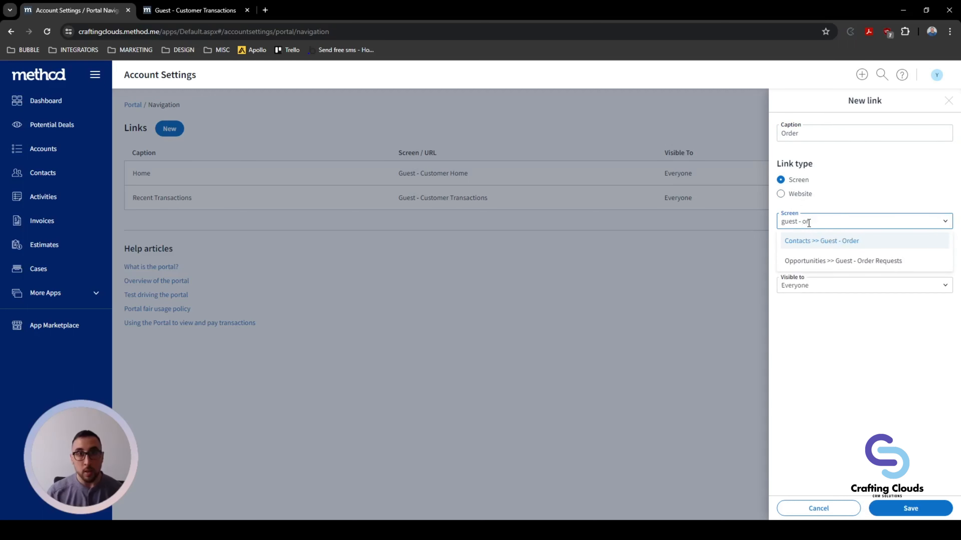
left_click(818, 244)
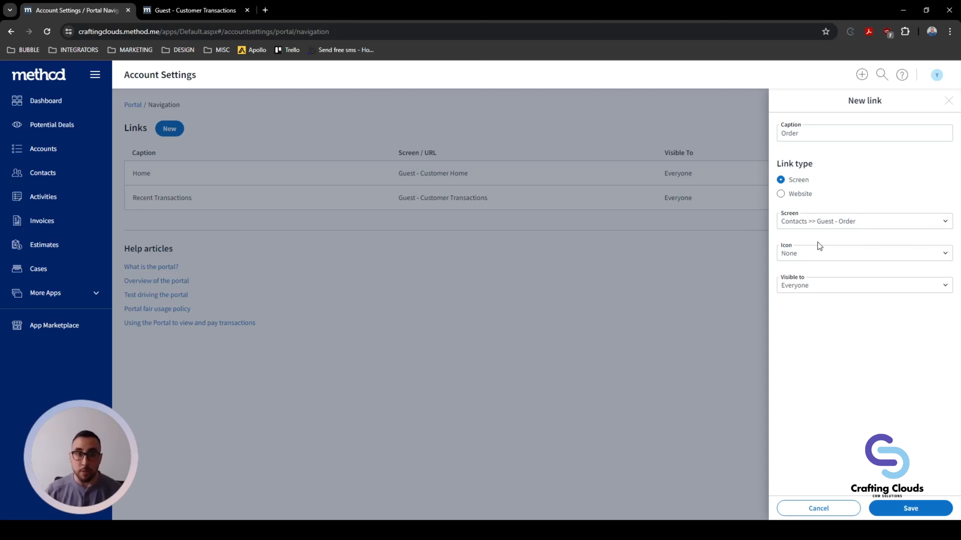
Search icons for 'payment', give the Order link the Payments icon, and save it.
left_click(944, 254)
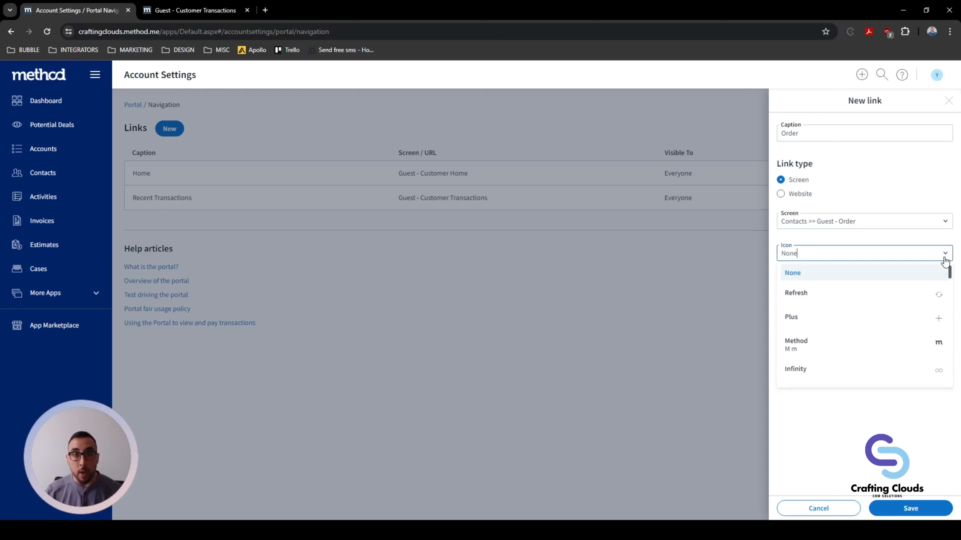
scroll(950, 275, "down", 10)
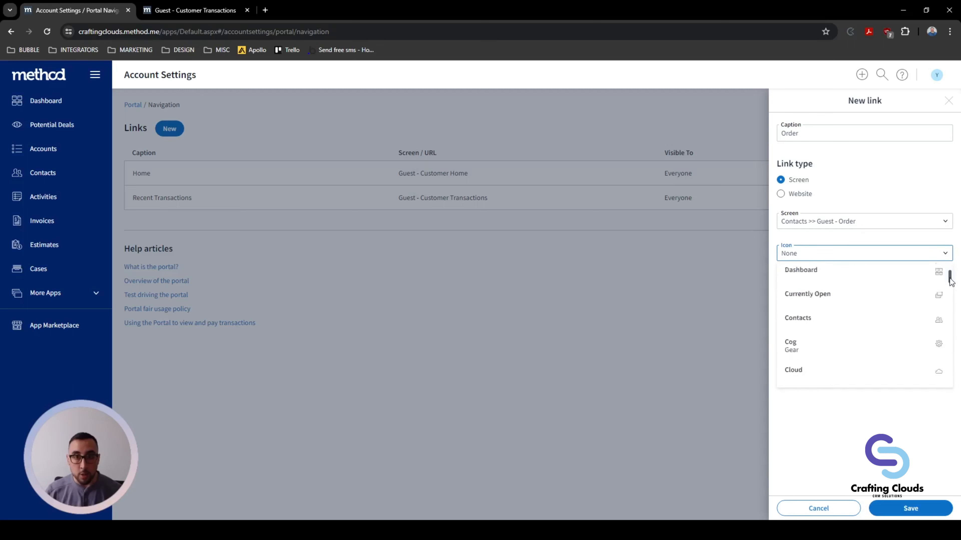
scroll(924, 311, "up", 6)
scroll(924, 311, "down", 5)
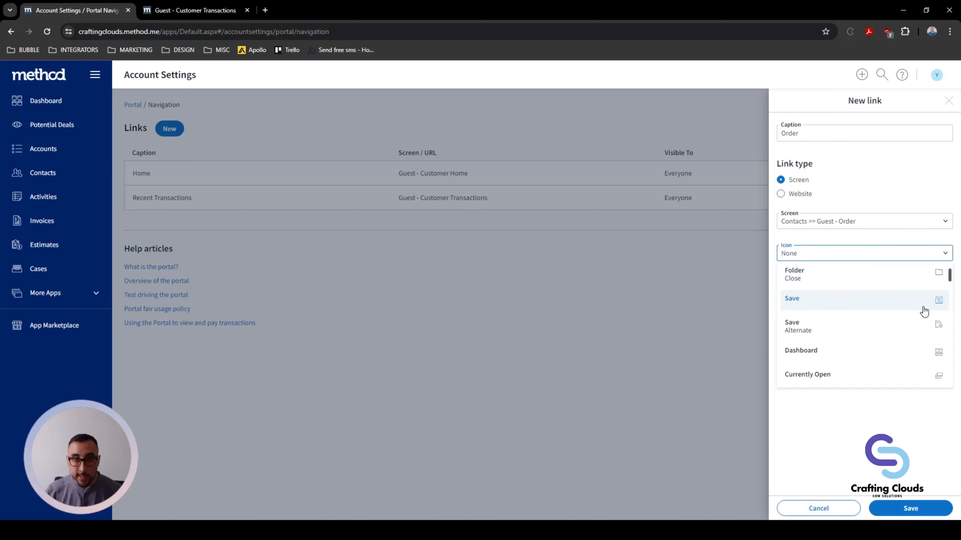
scroll(923, 311, "down", 5)
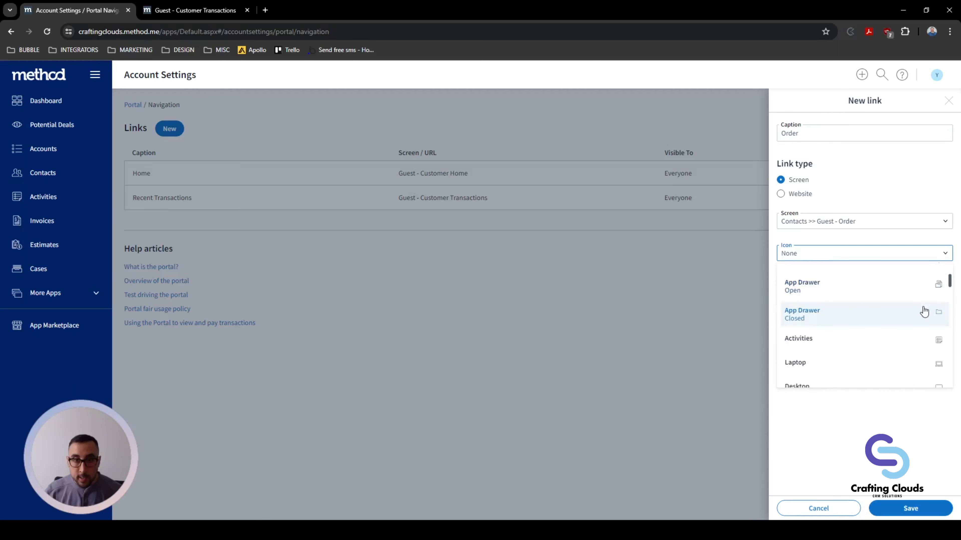
scroll(923, 310, "down", 5)
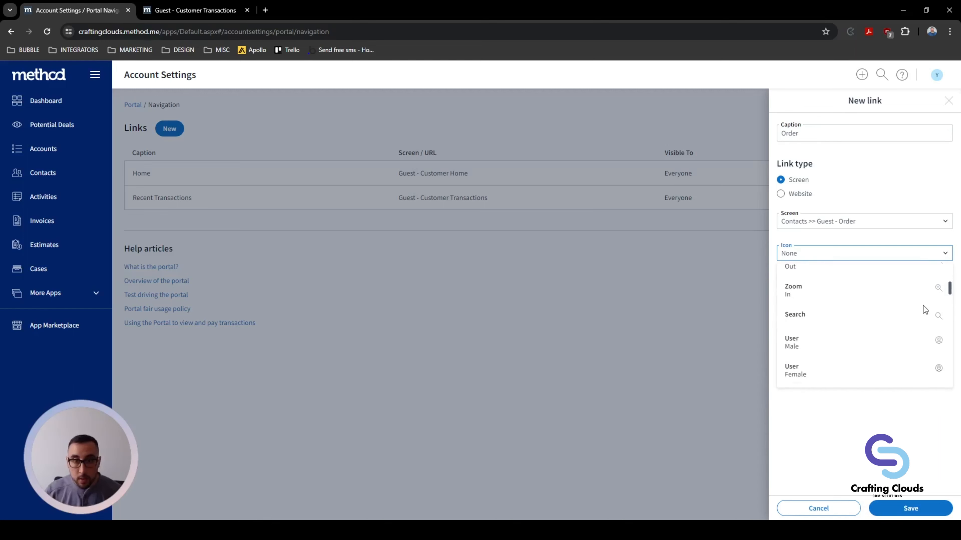
scroll(924, 310, "down", 5)
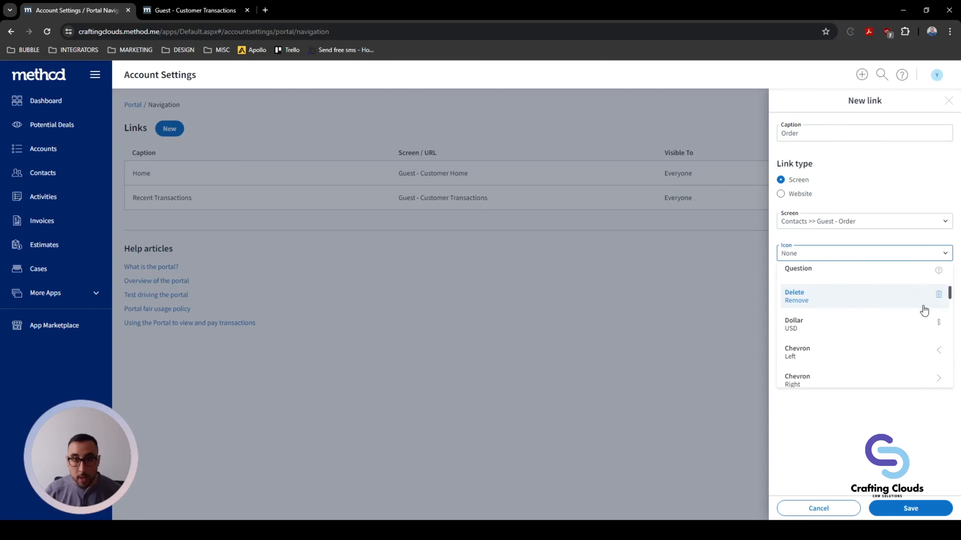
scroll(924, 310, "down", 2)
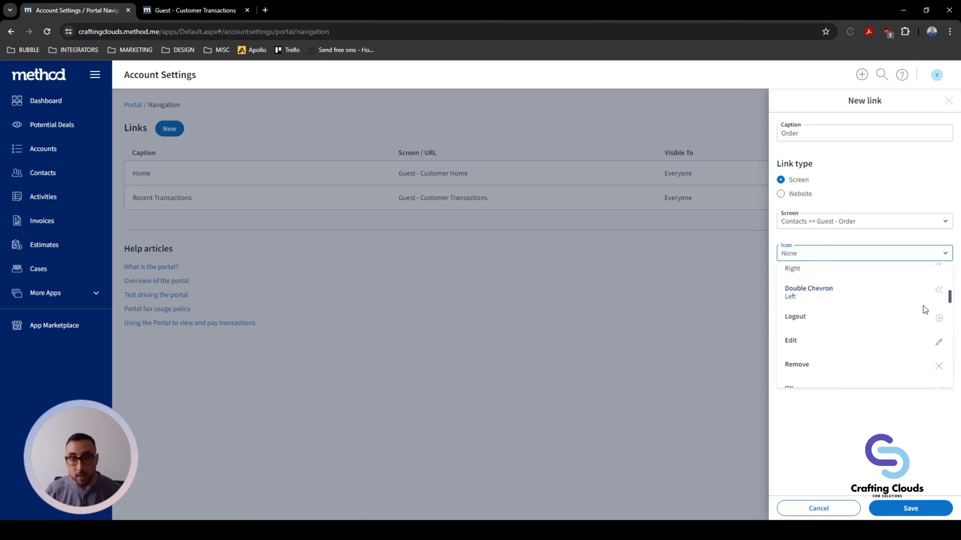
scroll(923, 308, "down", 2)
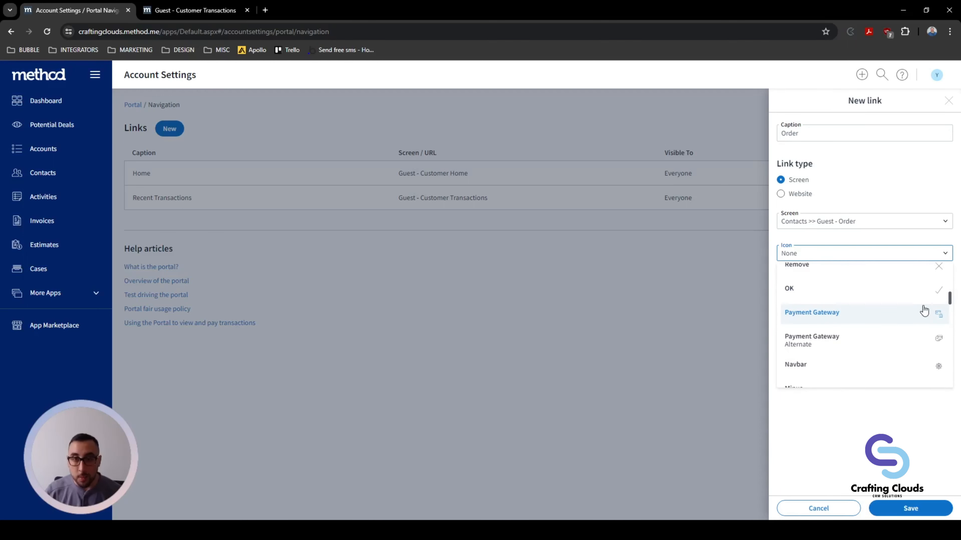
scroll(917, 312, "down", 1)
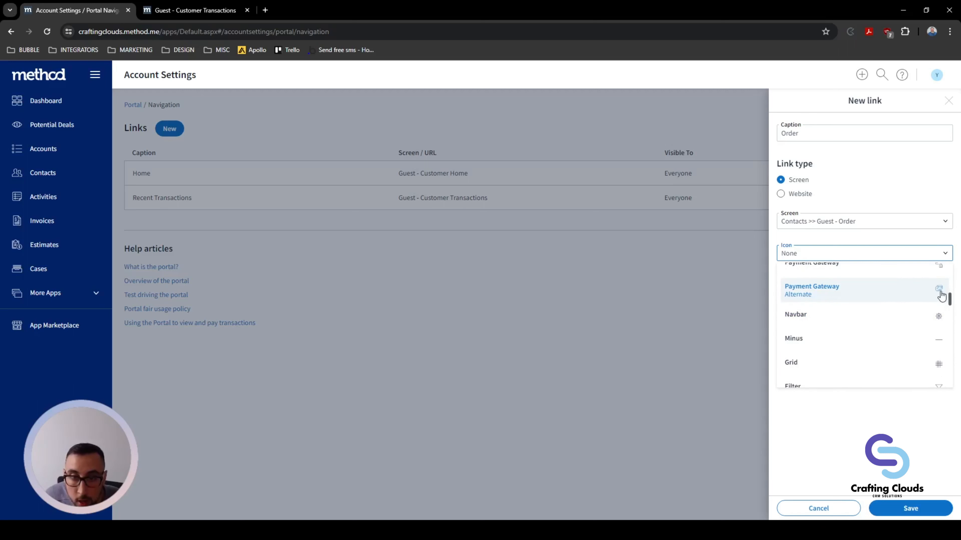
scroll(941, 296, "down", 8)
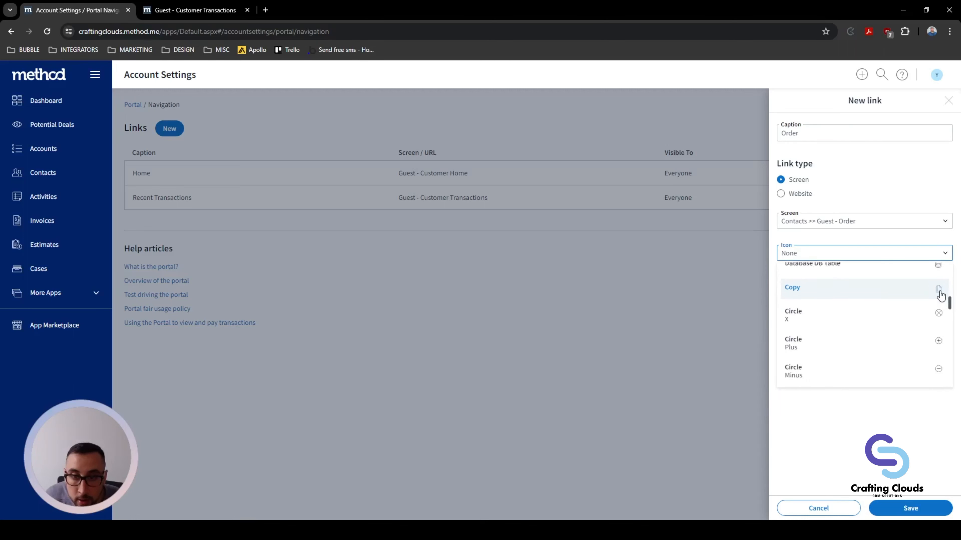
scroll(941, 297, "down", 10)
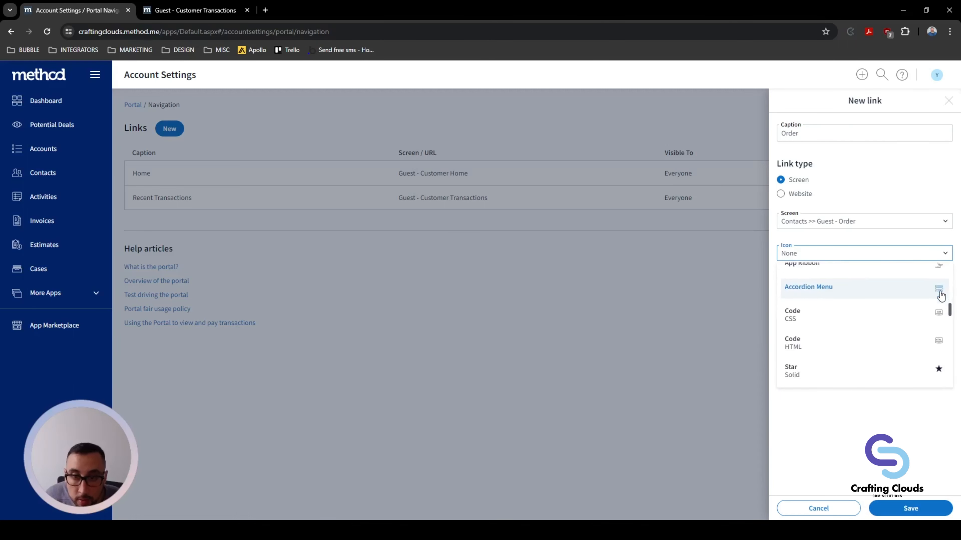
scroll(941, 296, "down", 10)
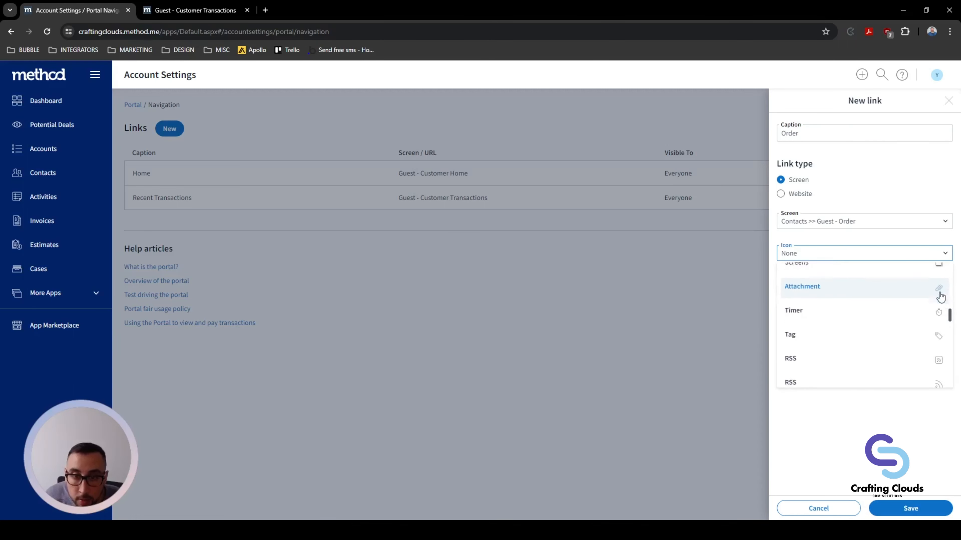
scroll(936, 314, "down", 3)
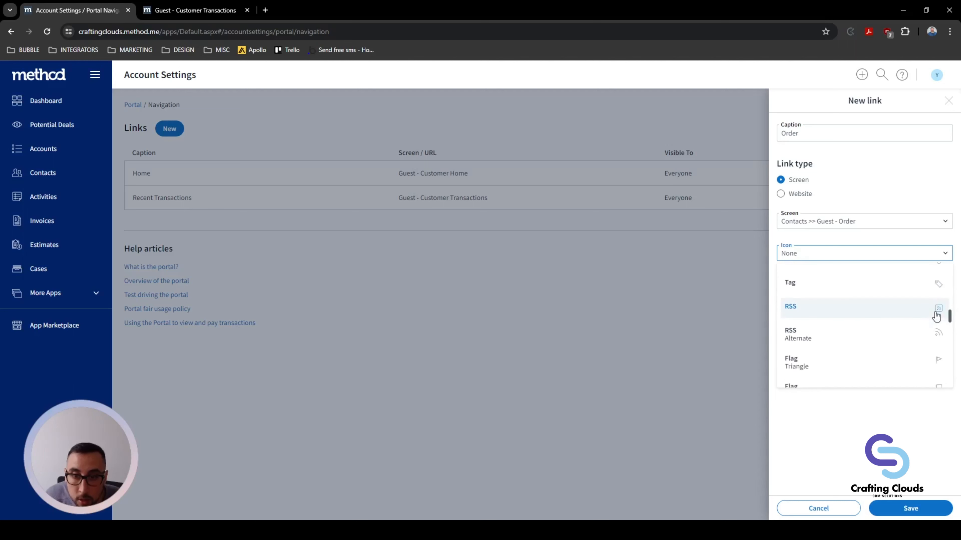
scroll(937, 314, "down", 8)
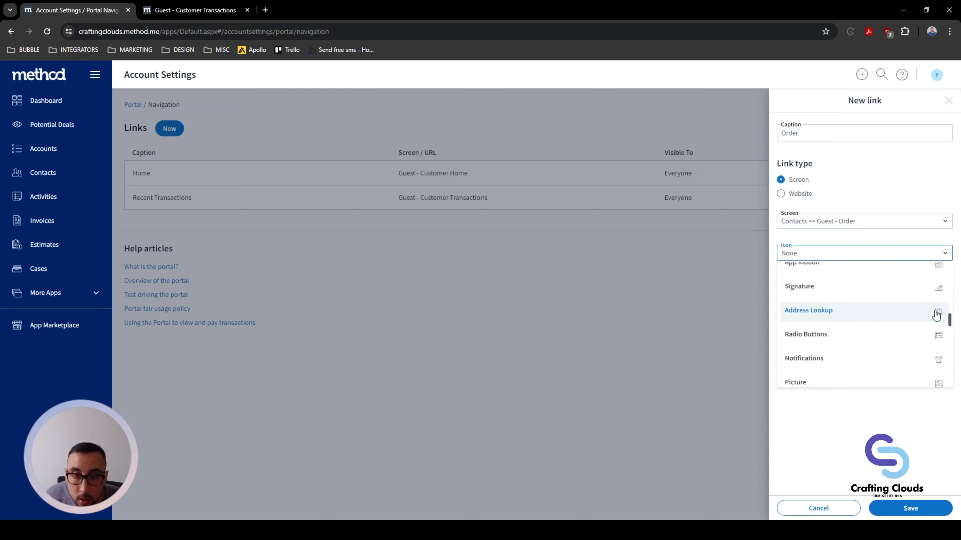
scroll(936, 314, "down", 5)
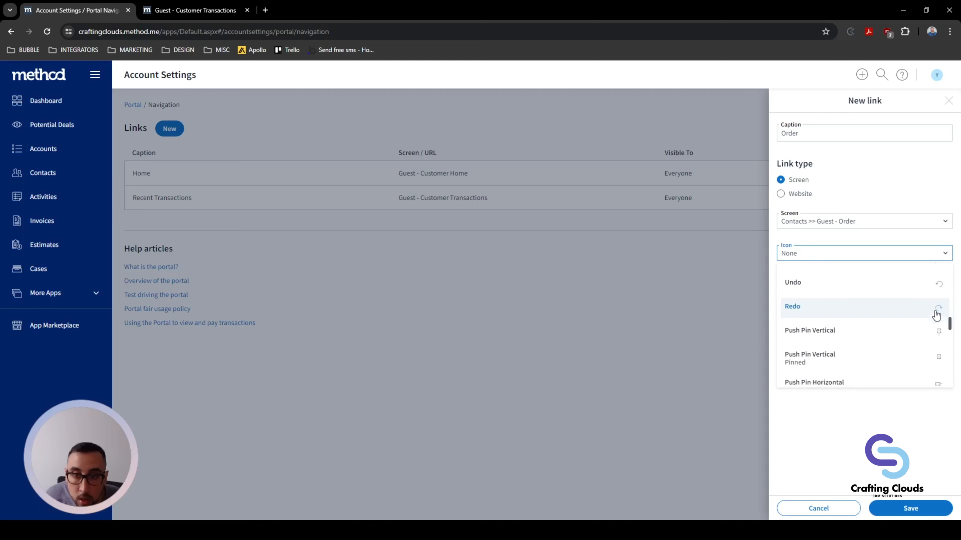
scroll(937, 312, "down", 8)
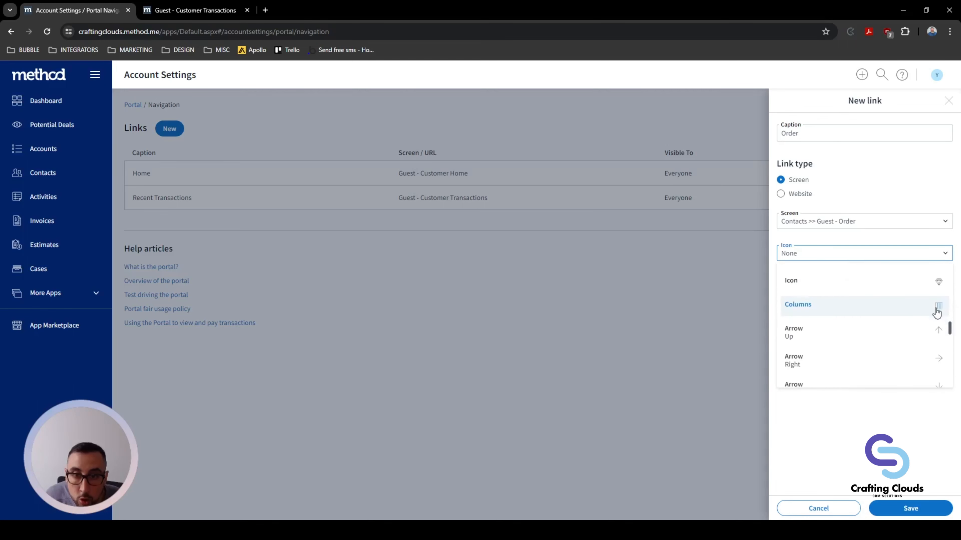
scroll(936, 313, "down", 10)
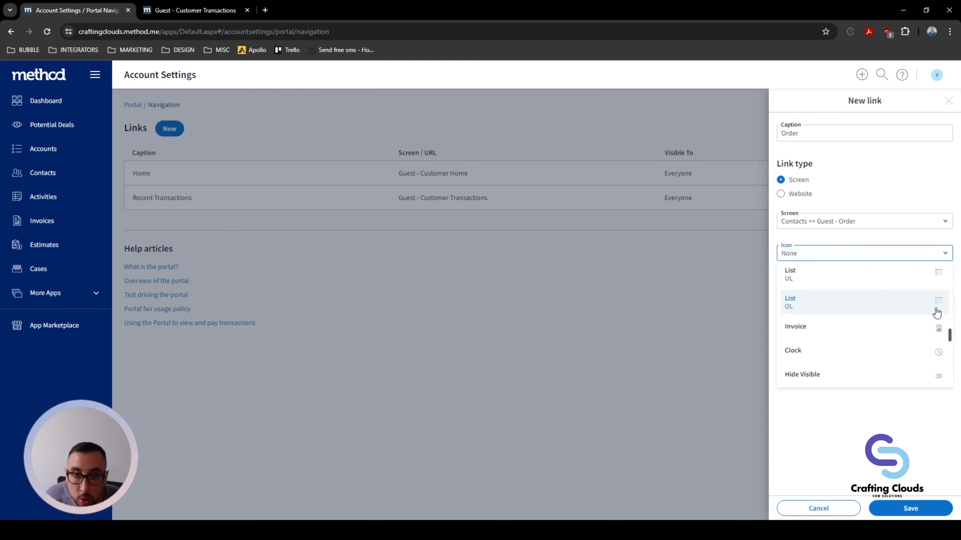
scroll(937, 312, "down", 3)
scroll(935, 311, "down", 3)
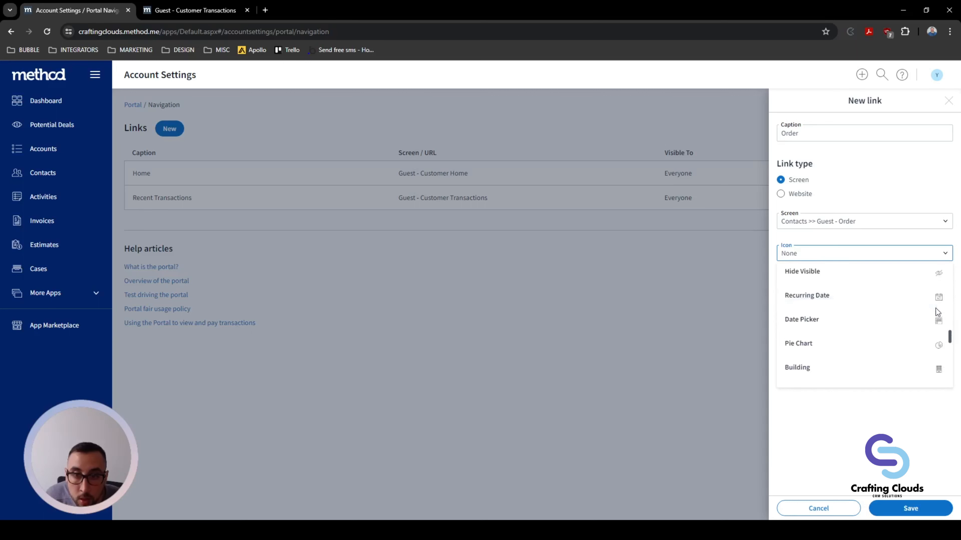
scroll(935, 308, "down", 4)
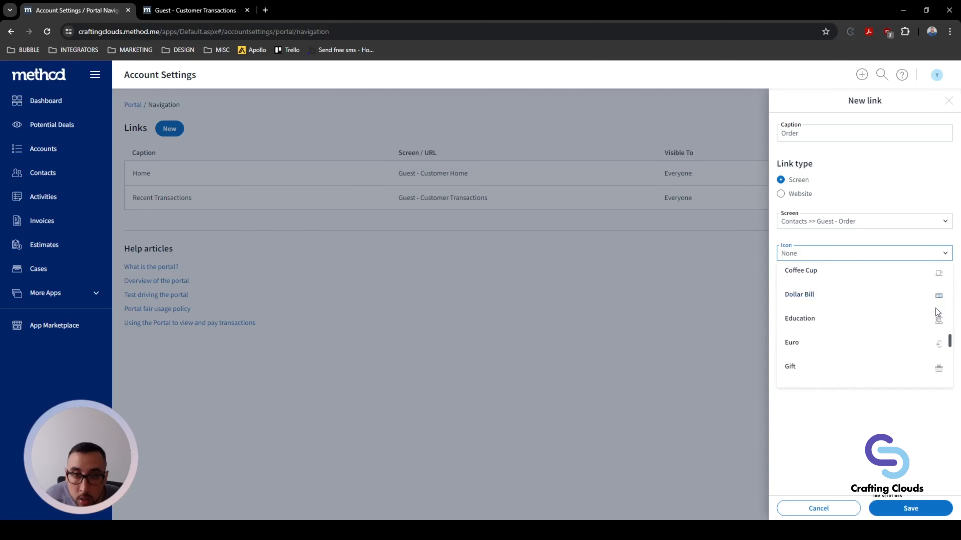
scroll(936, 308, "down", 4)
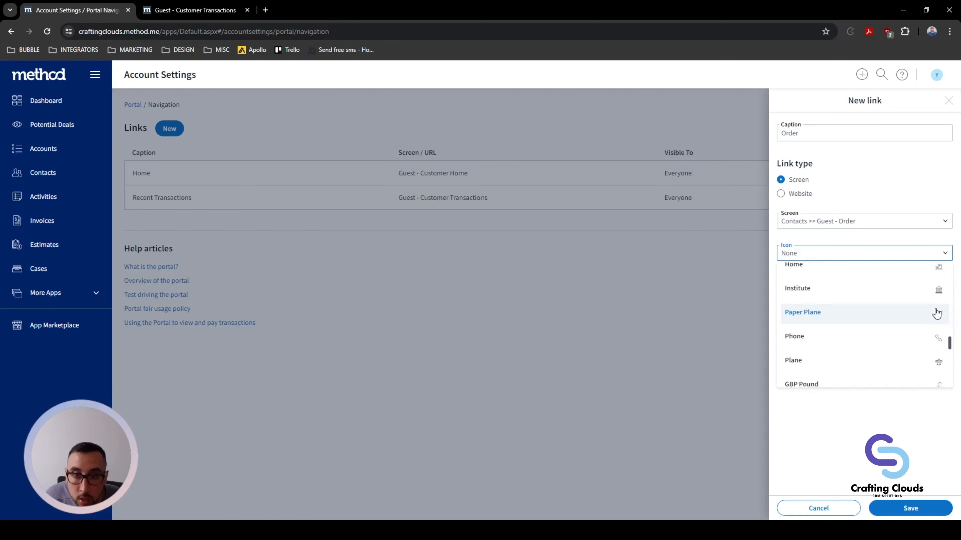
scroll(936, 313, "down", 6)
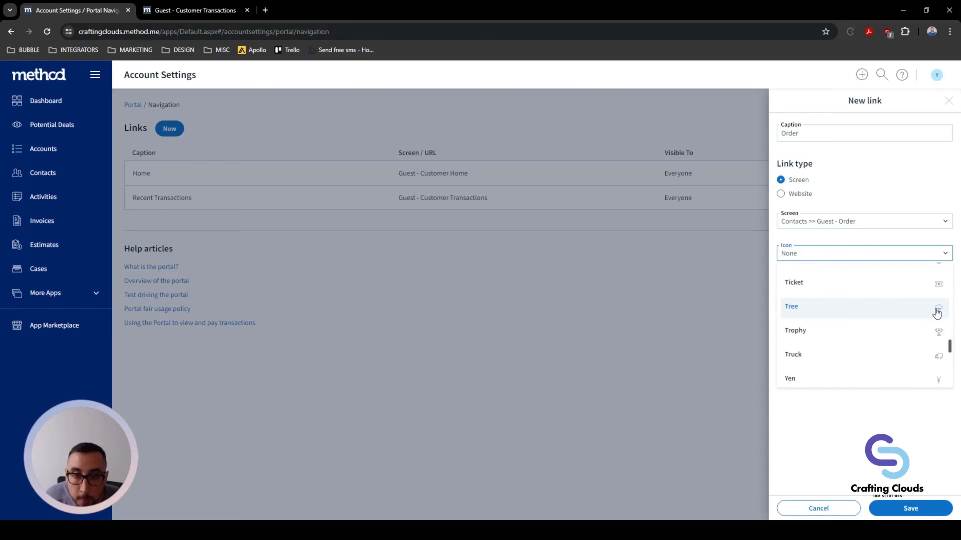
scroll(937, 314, "down", 2)
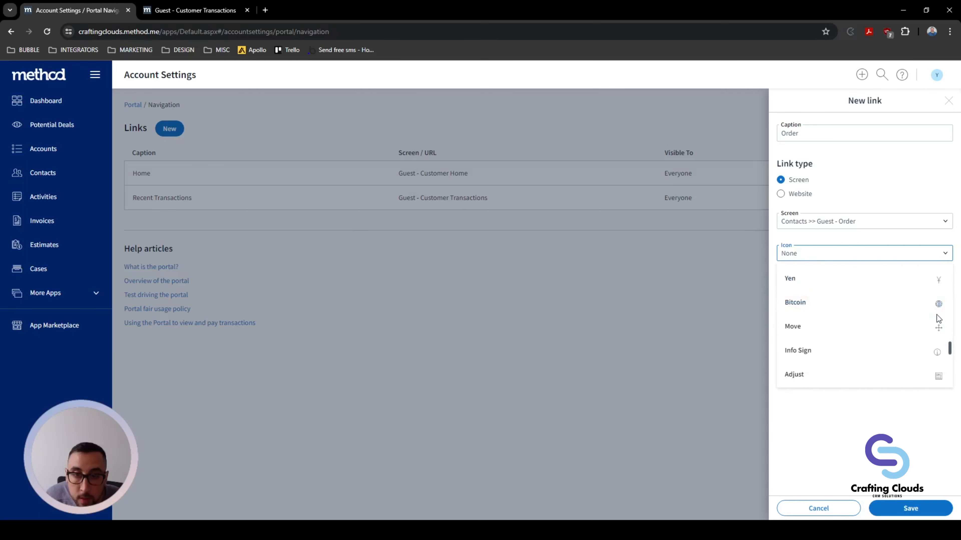
scroll(936, 318, "down", 6)
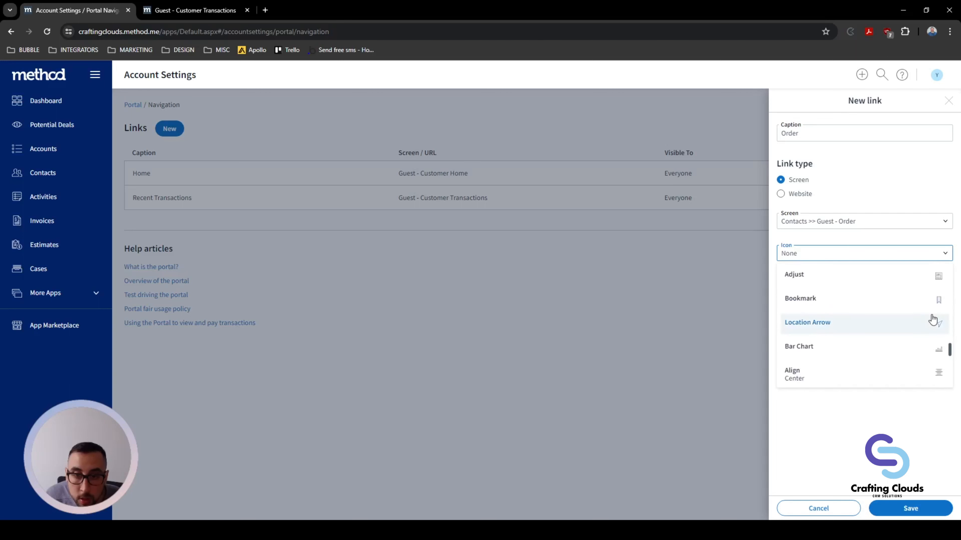
scroll(933, 320, "down", 5)
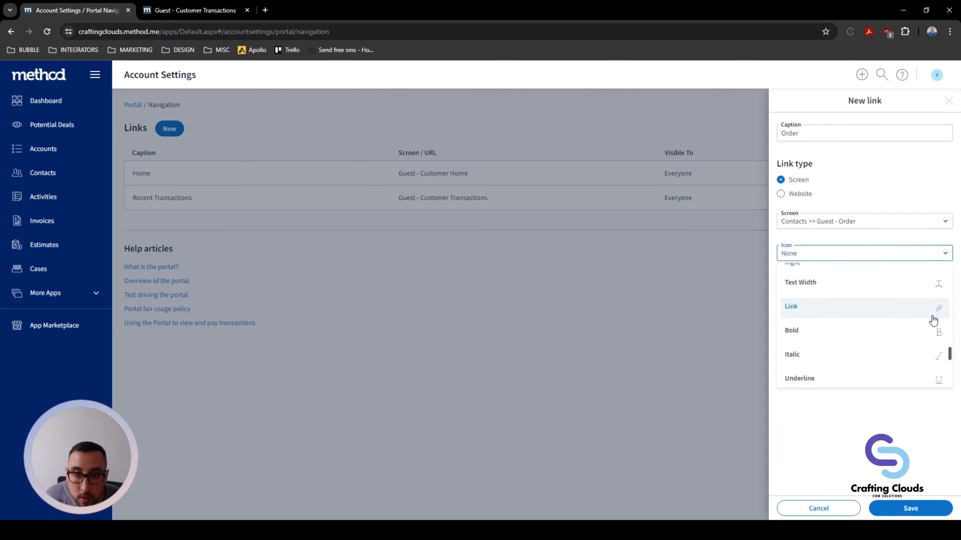
scroll(933, 320, "down", 8)
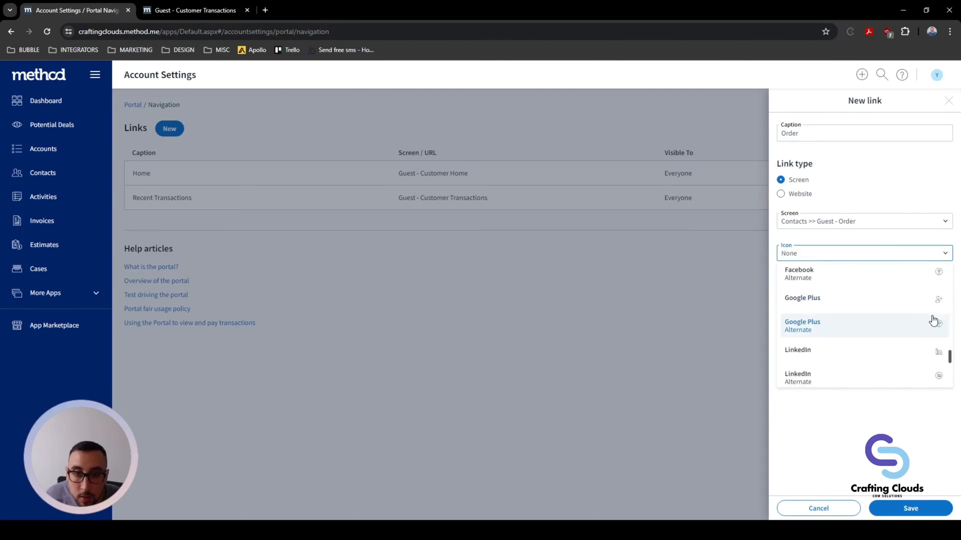
scroll(932, 320, "down", 10)
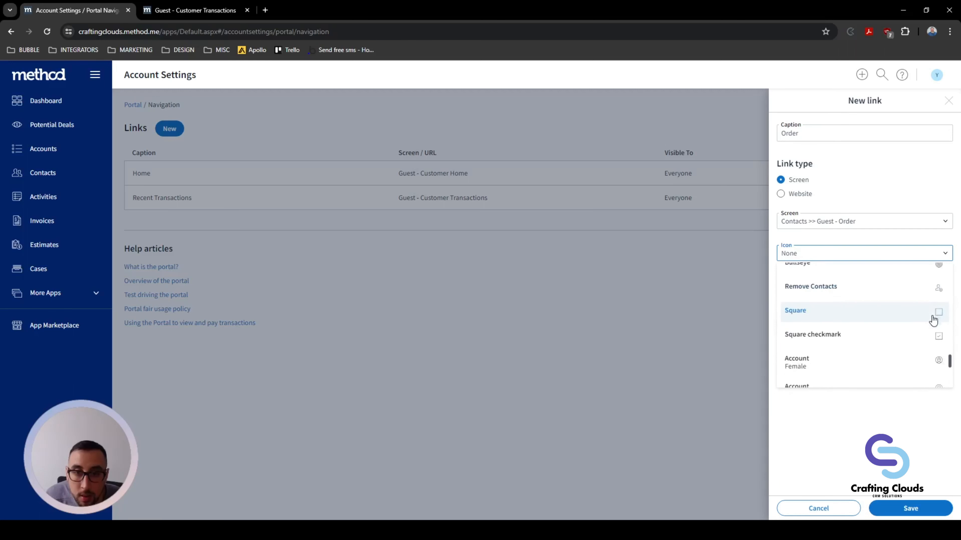
scroll(933, 319, "down", 2)
scroll(923, 323, "down", 2)
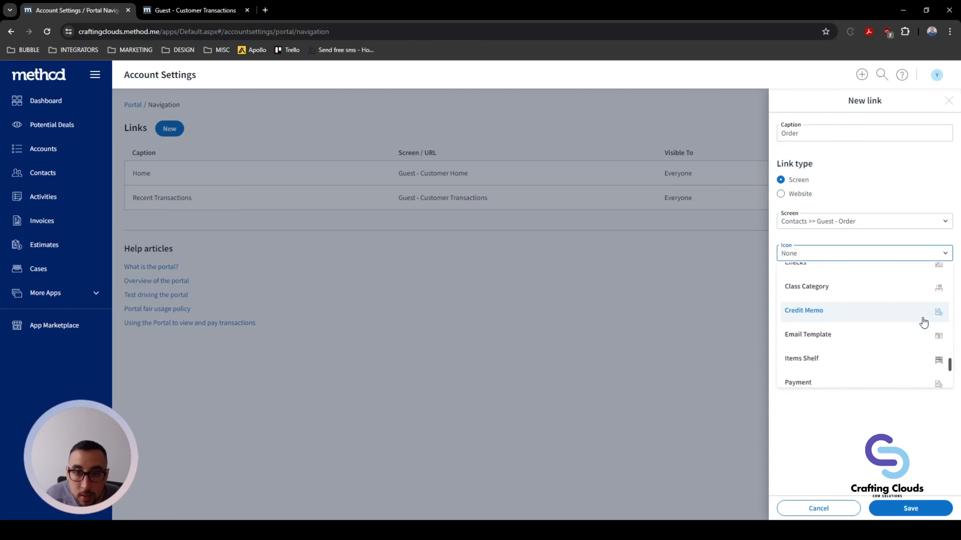
scroll(923, 322, "down", 4)
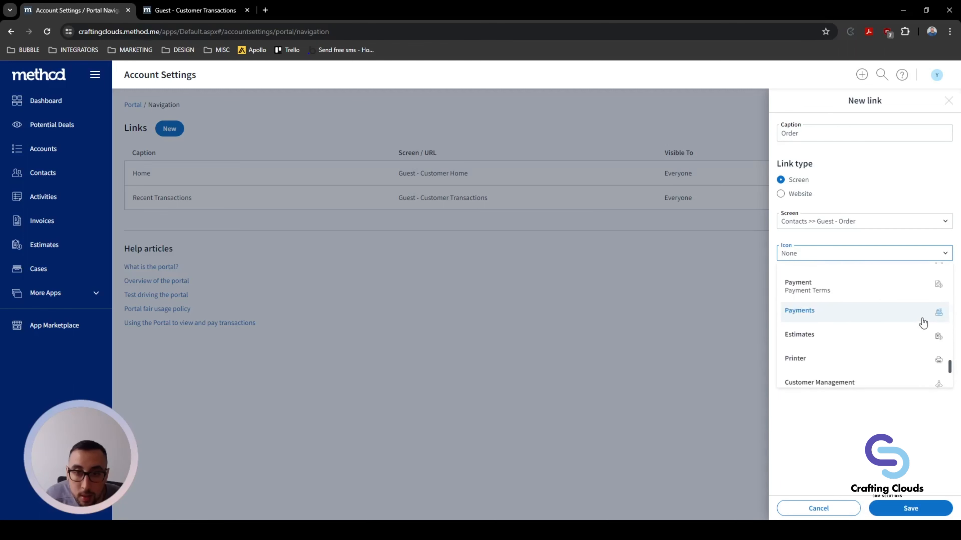
scroll(923, 322, "down", 2)
scroll(923, 323, "down", 5)
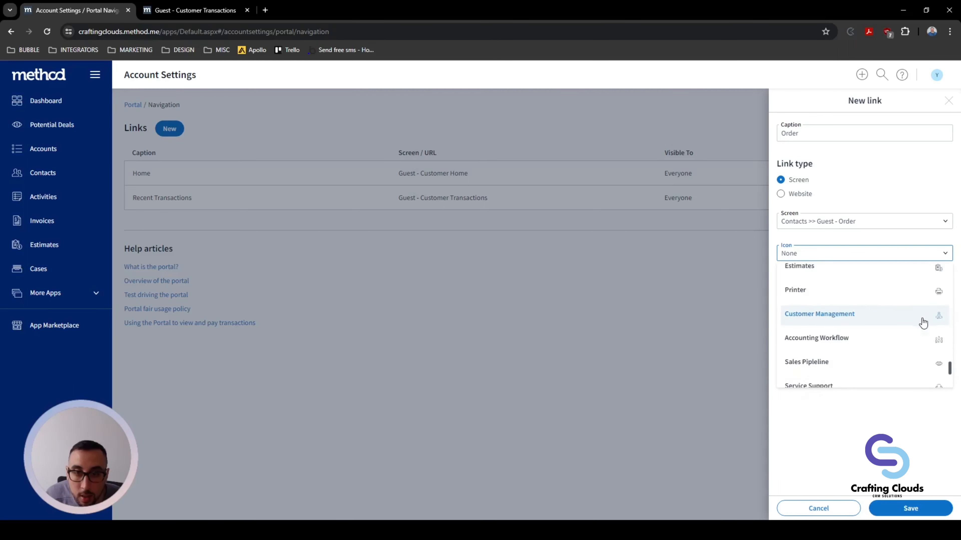
scroll(923, 323, "down", 8)
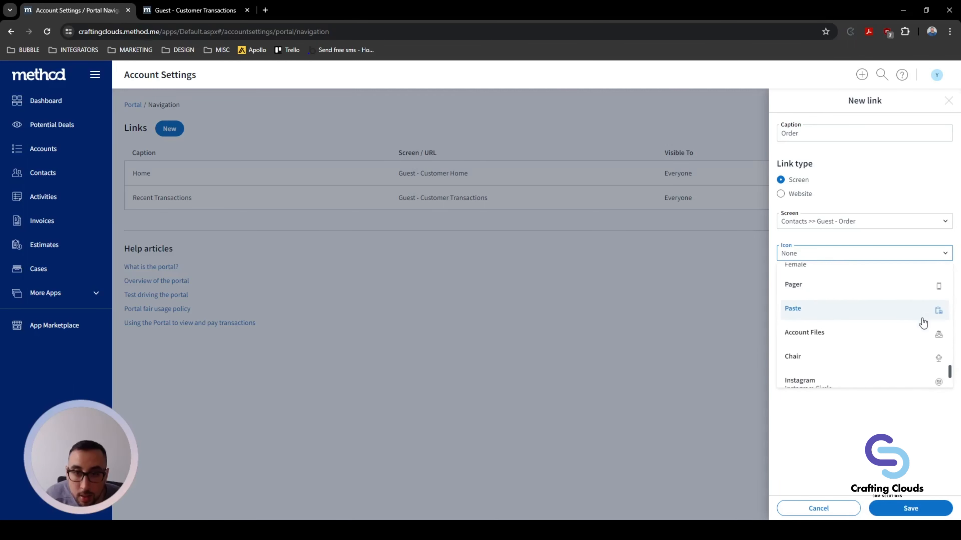
scroll(923, 322, "down", 6)
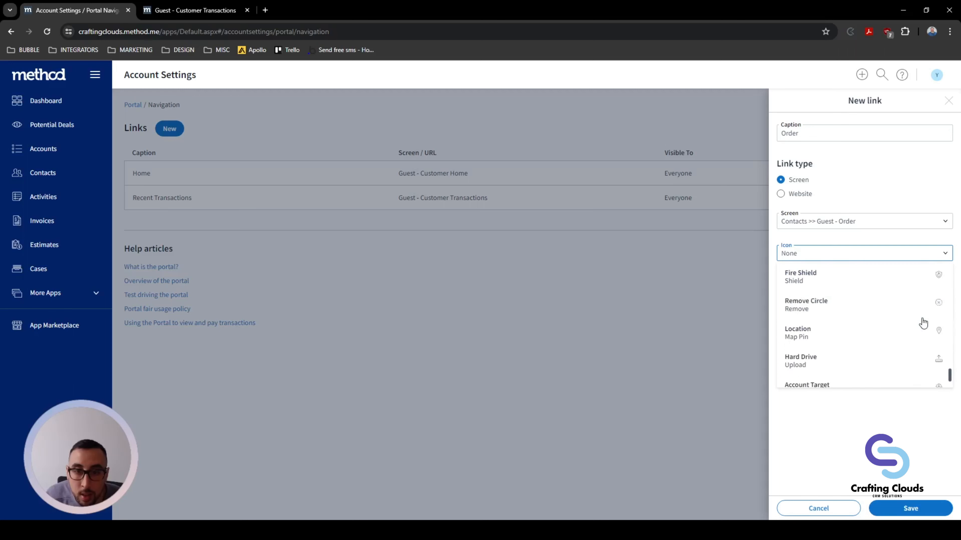
double_click(795, 255)
type("payment")
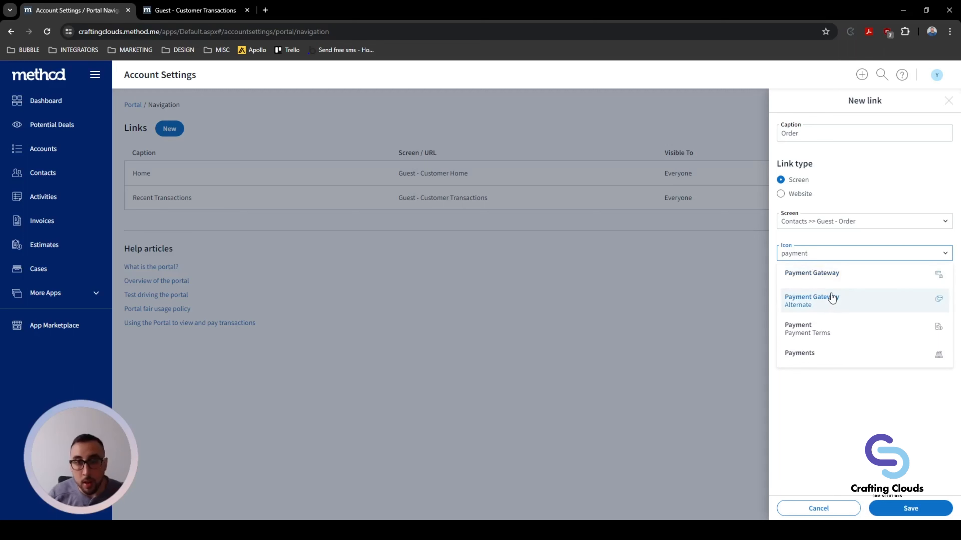
left_click(807, 357)
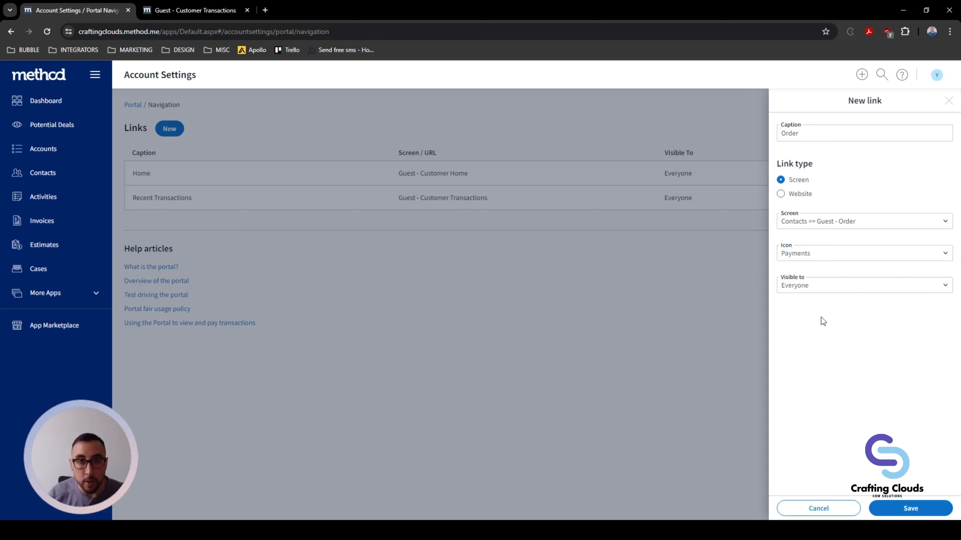
left_click(922, 510)
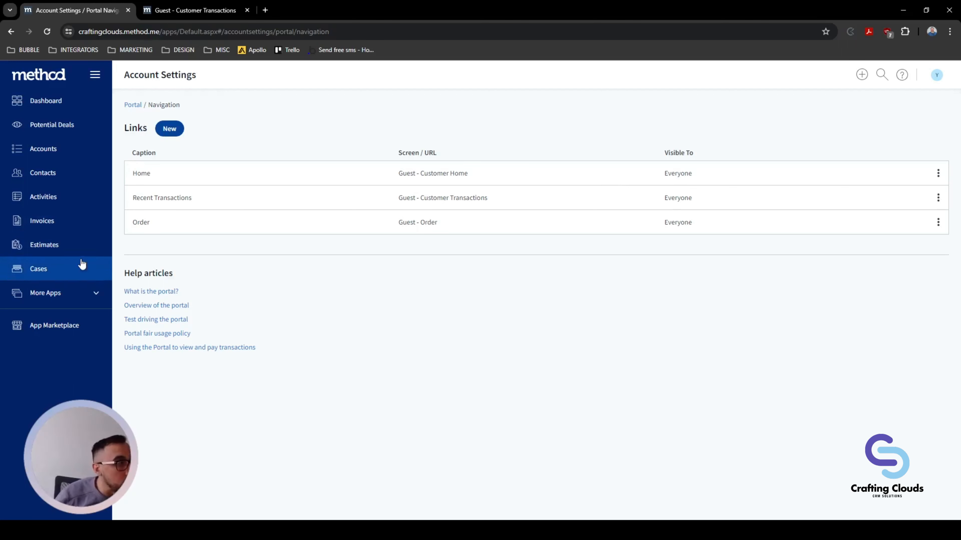
Reload the customer portal, view the empty Order page, then go back to the CRM Dashboard.
left_click(230, 15)
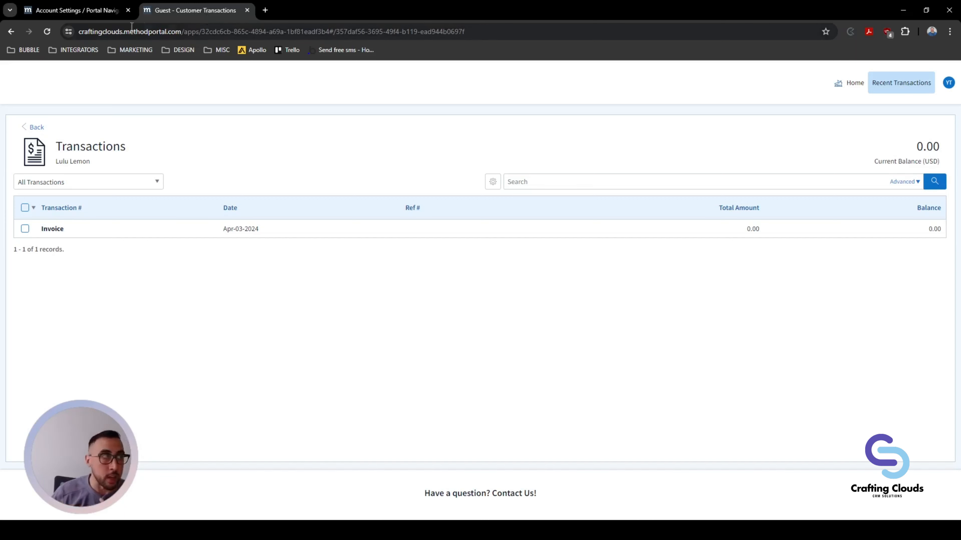
left_click(45, 33)
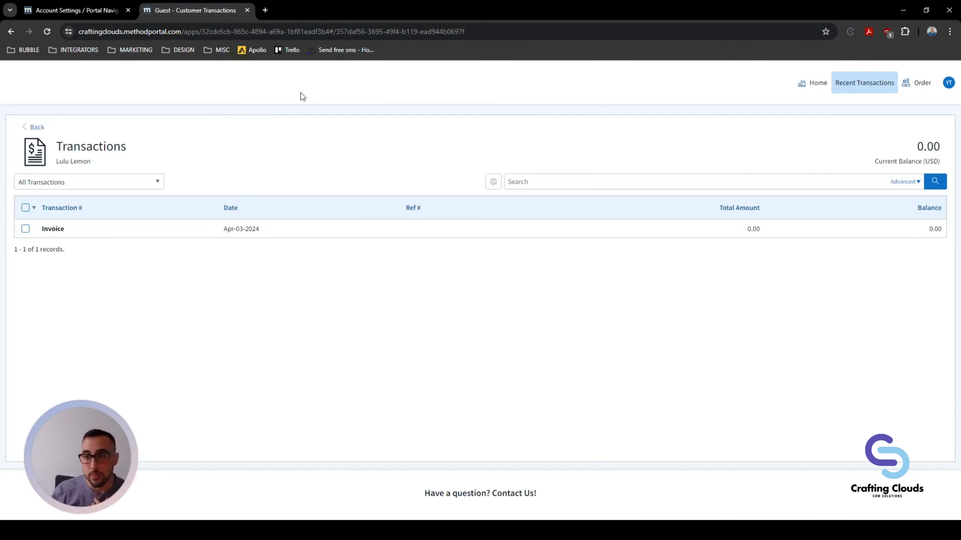
left_click(918, 88)
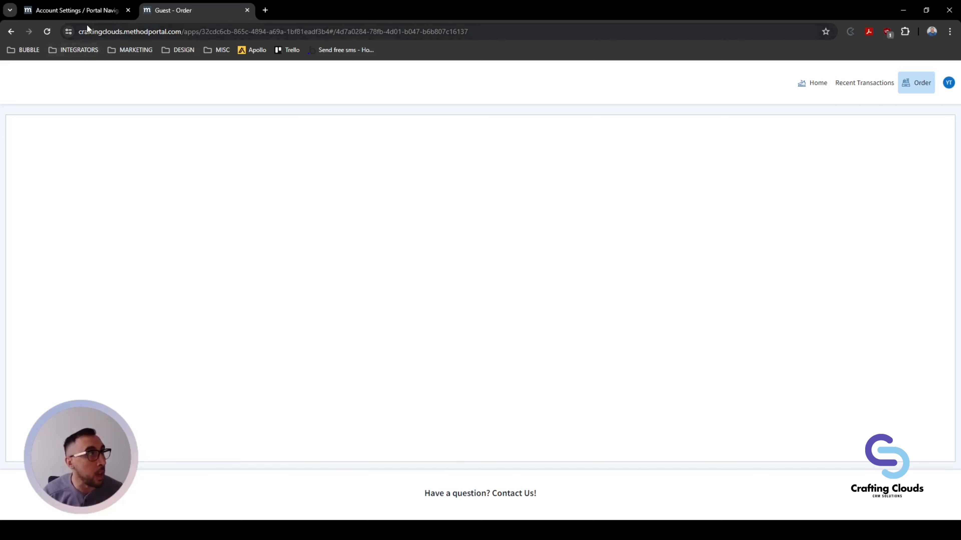
left_click(73, 12)
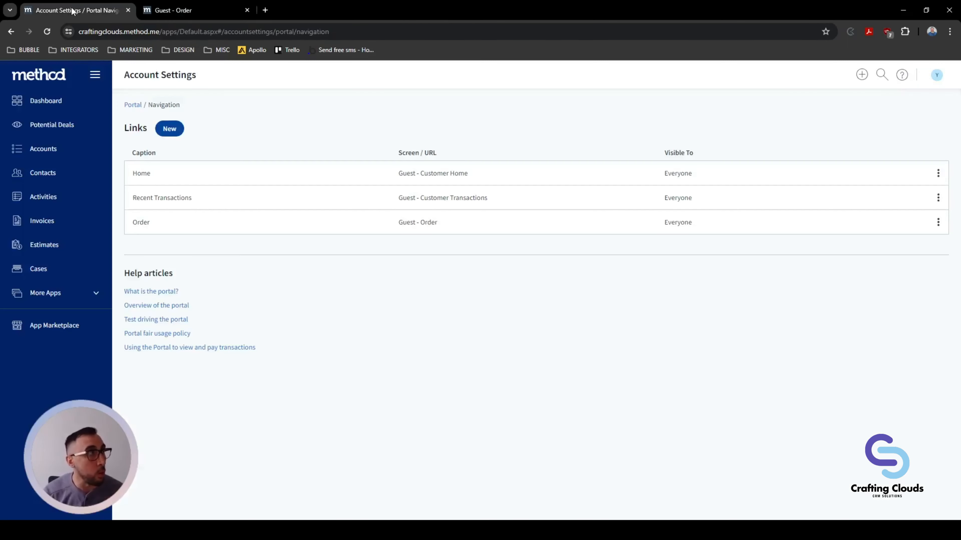
left_click(157, 12)
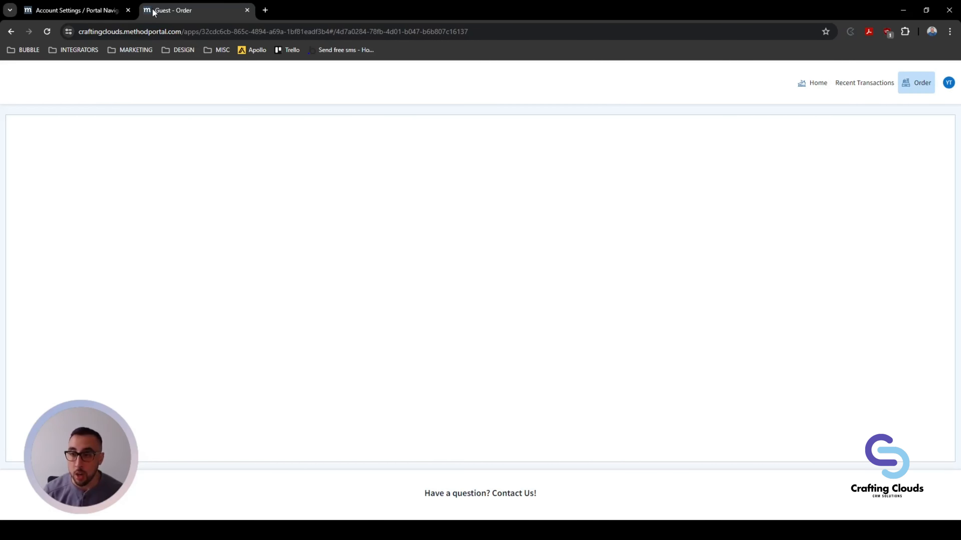
left_click(91, 10)
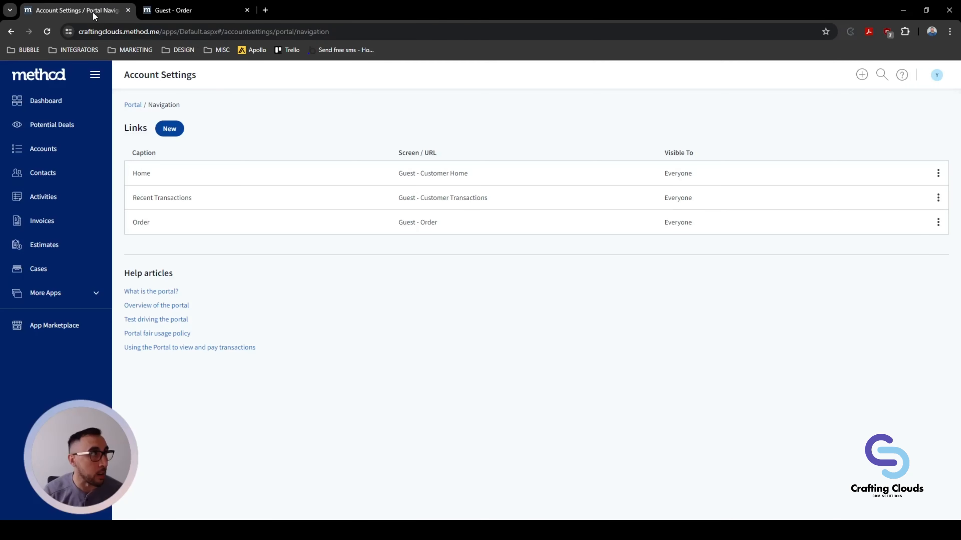
left_click(14, 104)
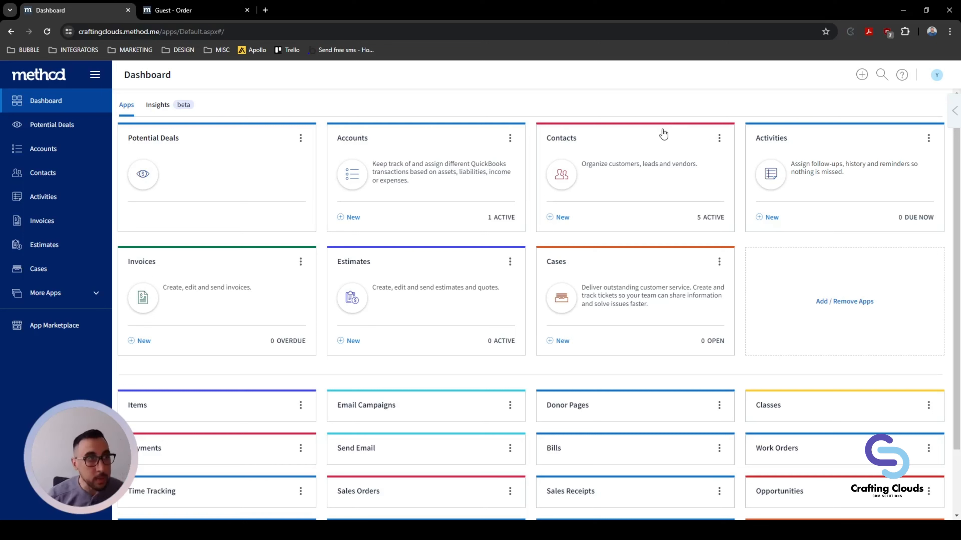
Open Guest - Order for customizing from Contacts > Manage and add two new sections.
left_click(720, 139)
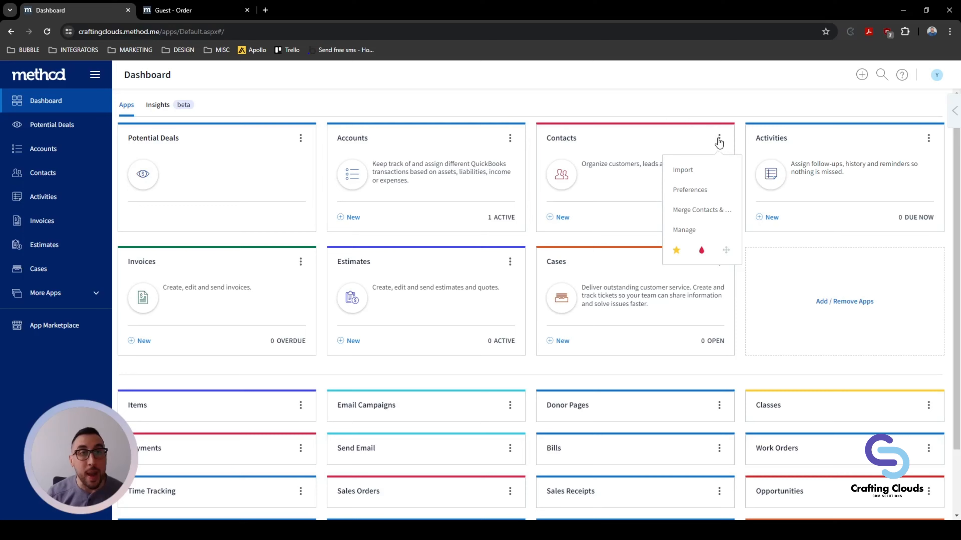
left_click(692, 234)
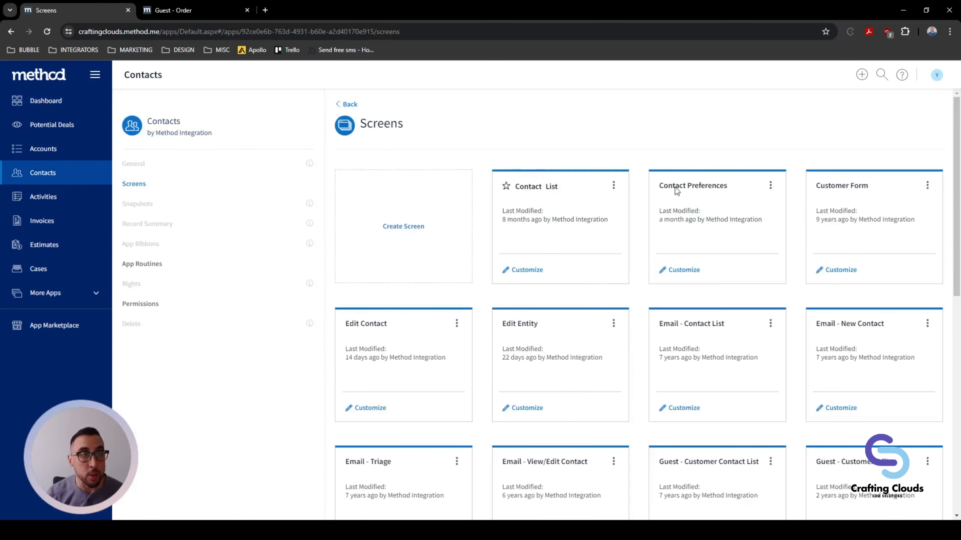
scroll(605, 219, "down", 5)
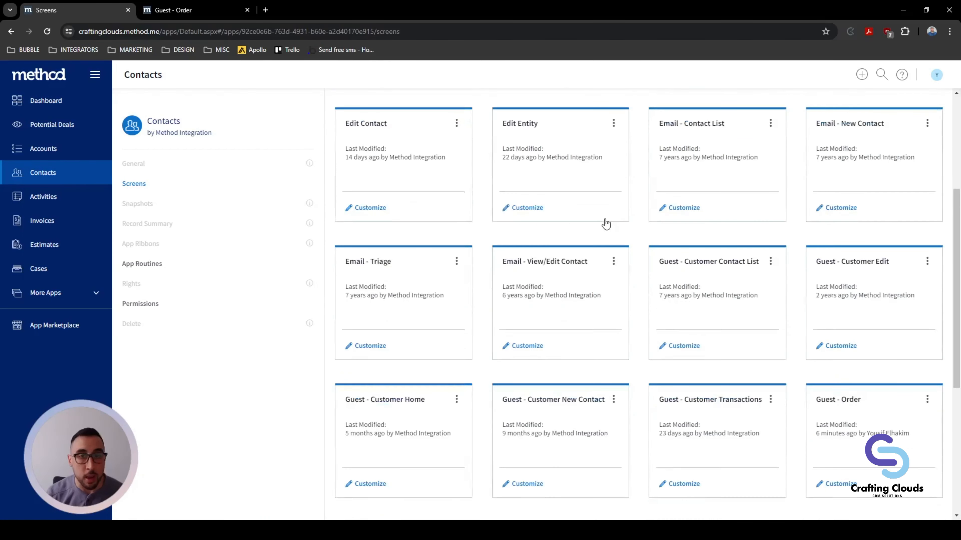
scroll(605, 219, "down", 3)
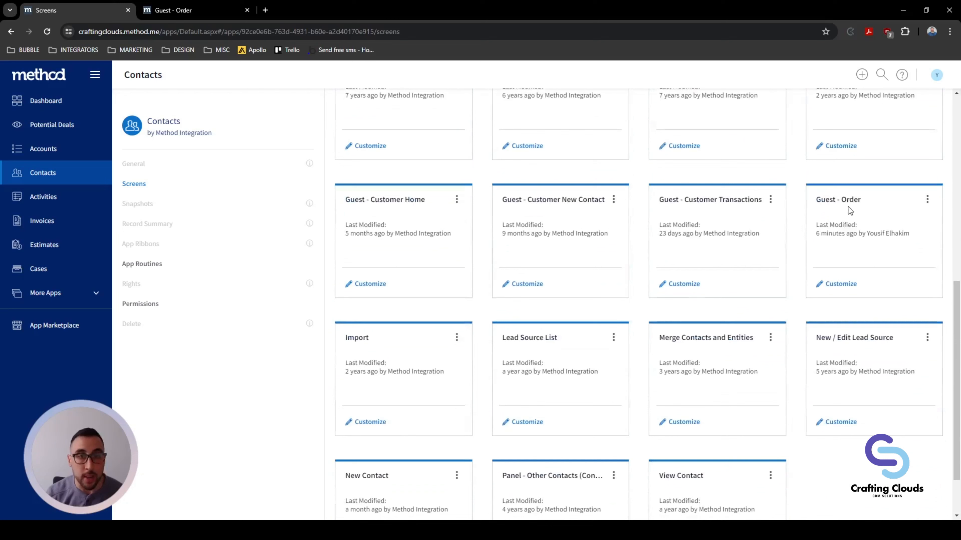
left_click(851, 285)
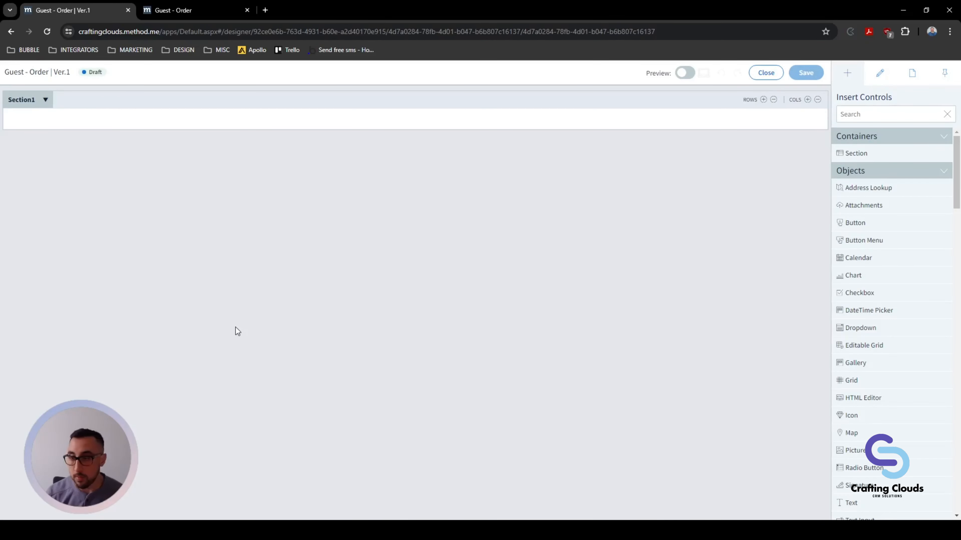
left_click(162, 13)
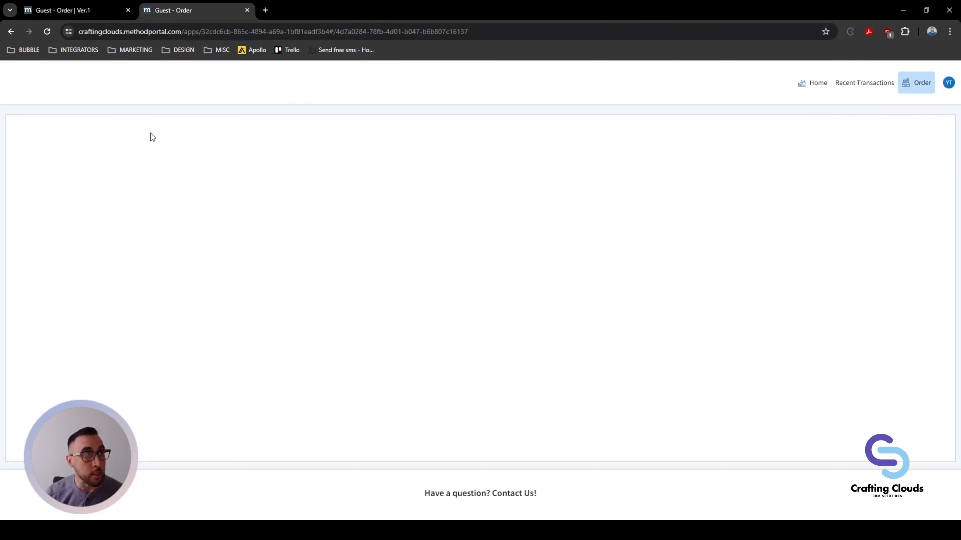
left_click(81, 11)
left_click_drag(856, 153, 665, 151)
left_click_drag(912, 154, 654, 256)
Rename the three section captions to secHeader, secMain and secFooter.
left_click(285, 97)
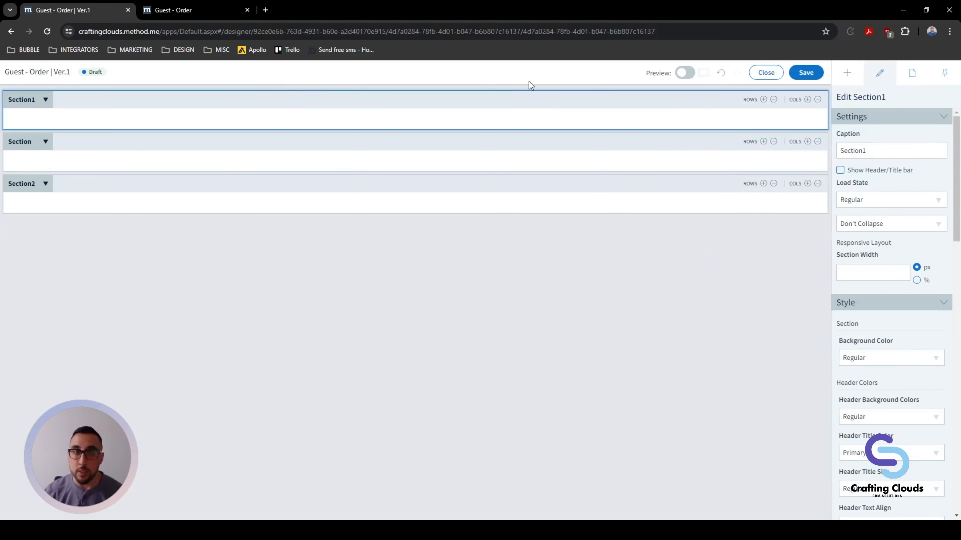
double_click(882, 150)
type("sec")
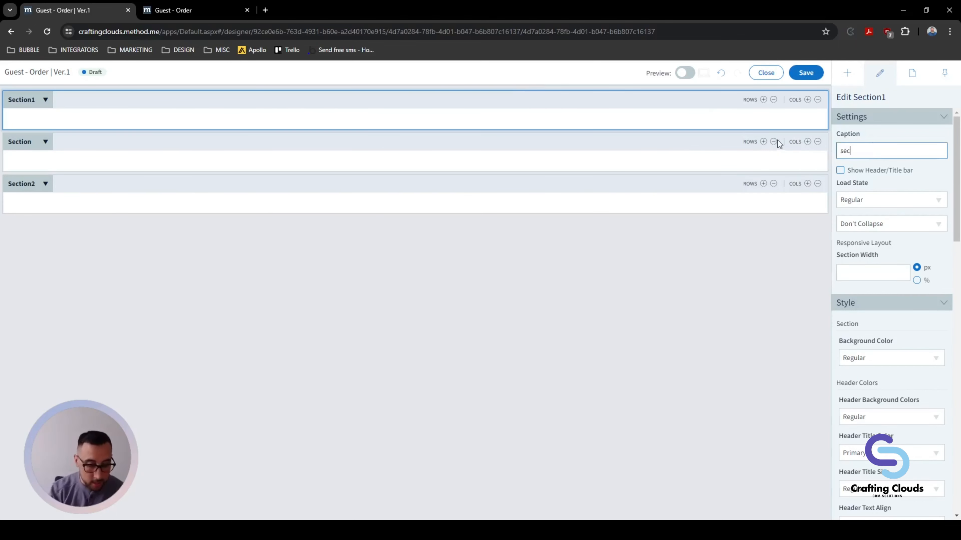
type("Header")
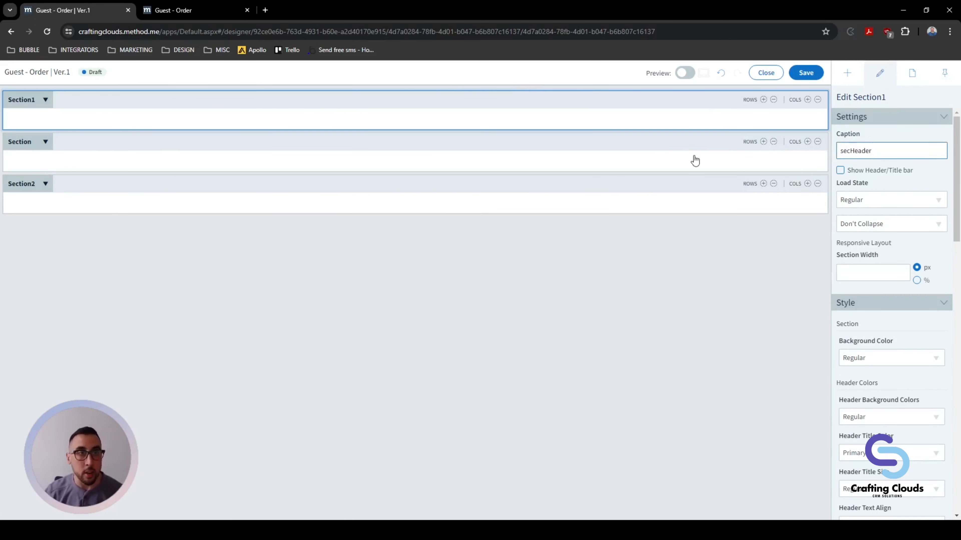
left_click(695, 160)
double_click(882, 148)
type("sec")
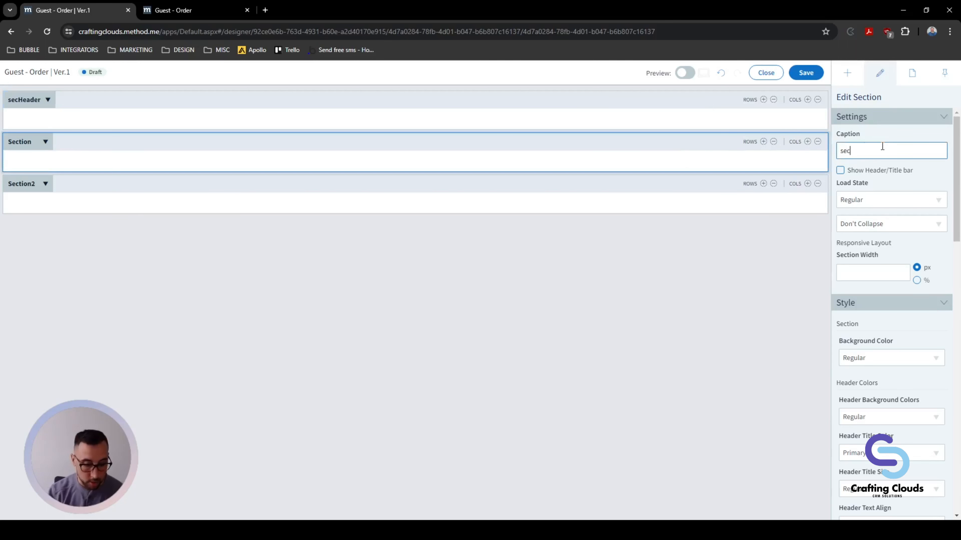
type("Main")
left_click(375, 189)
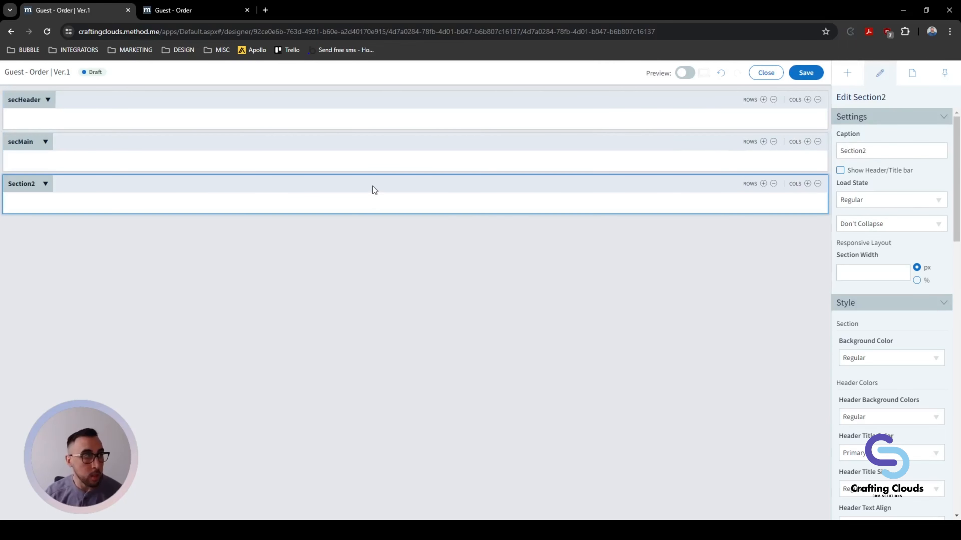
left_click(905, 151)
type("s")
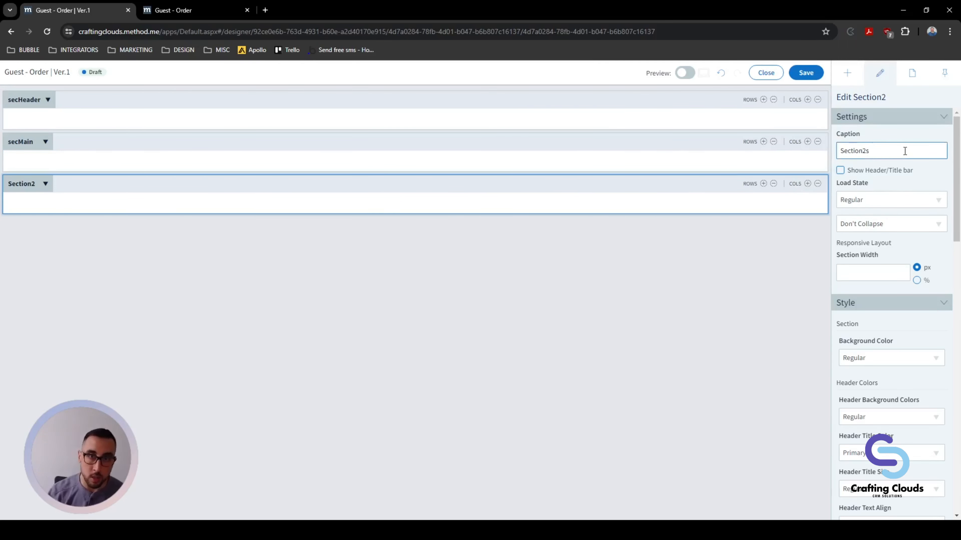
double_click(905, 151)
type("secF")
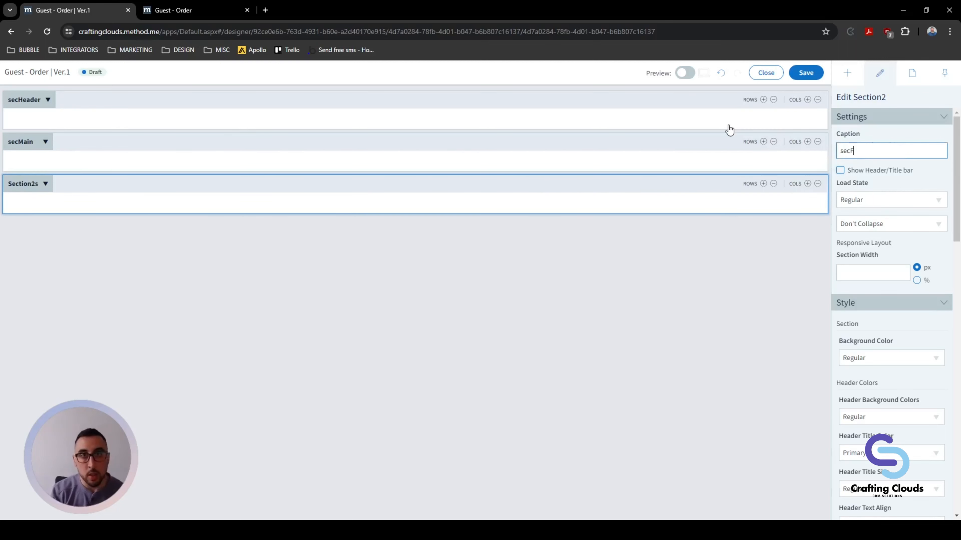
type("ooter")
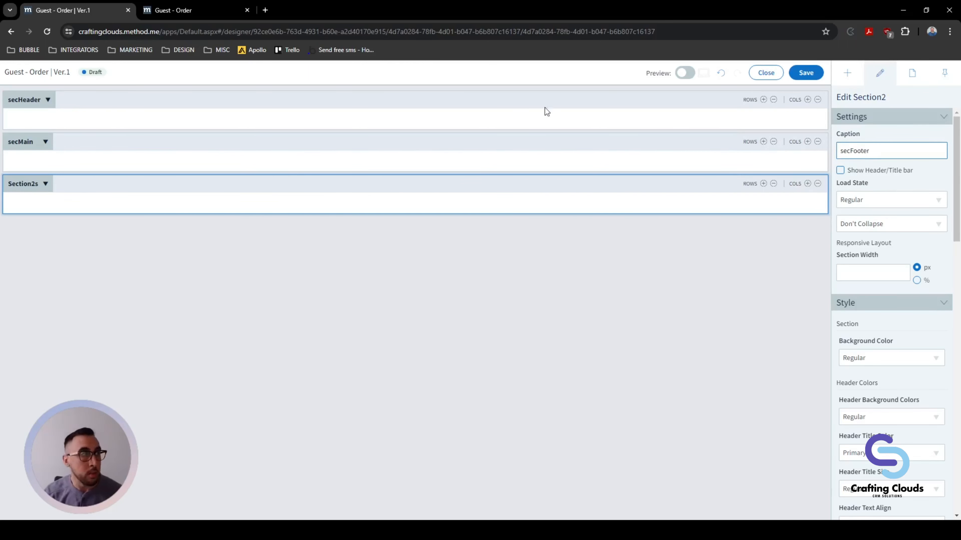
Set secHeader and secFooter Load State to Hidden and save the screen.
left_click(140, 102)
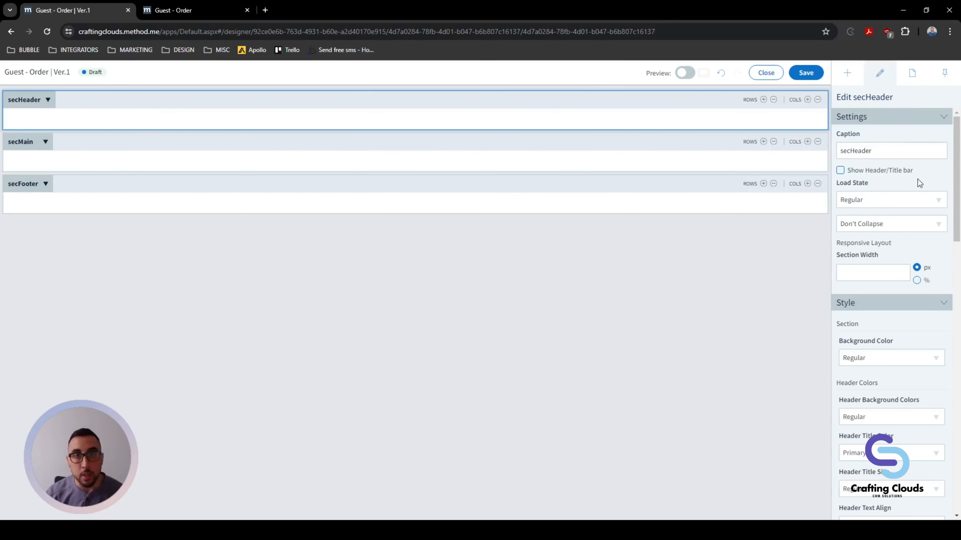
left_click(895, 201)
left_click(862, 268)
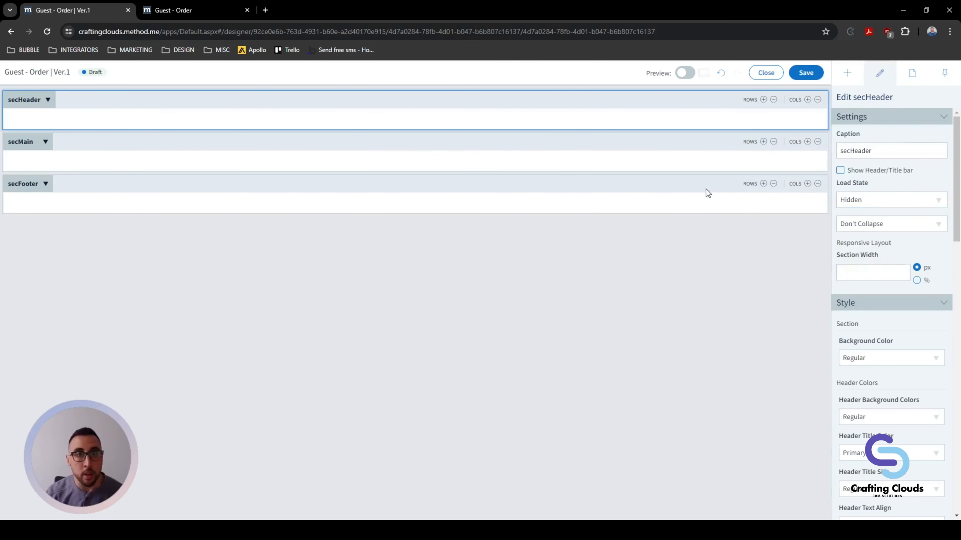
left_click(705, 191)
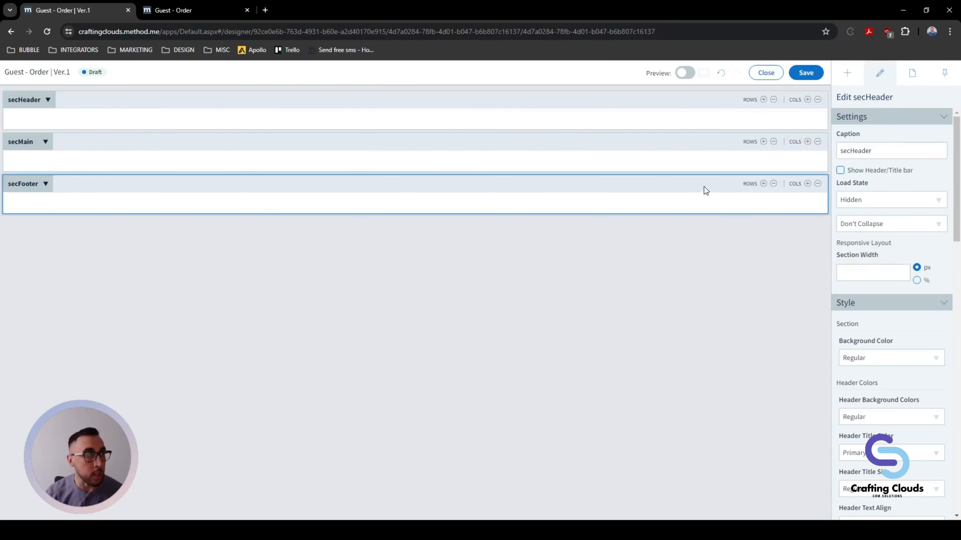
left_click(906, 195)
left_click(852, 267)
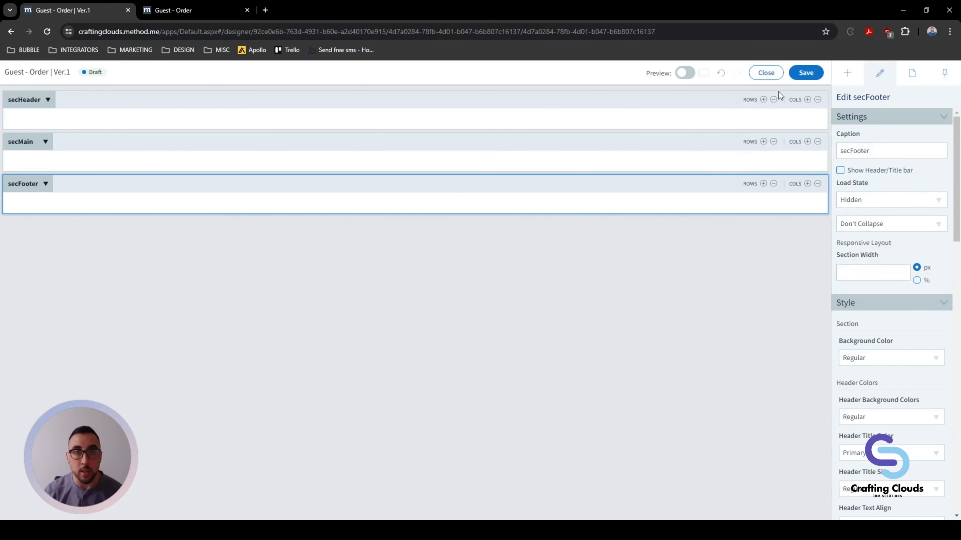
left_click(800, 81)
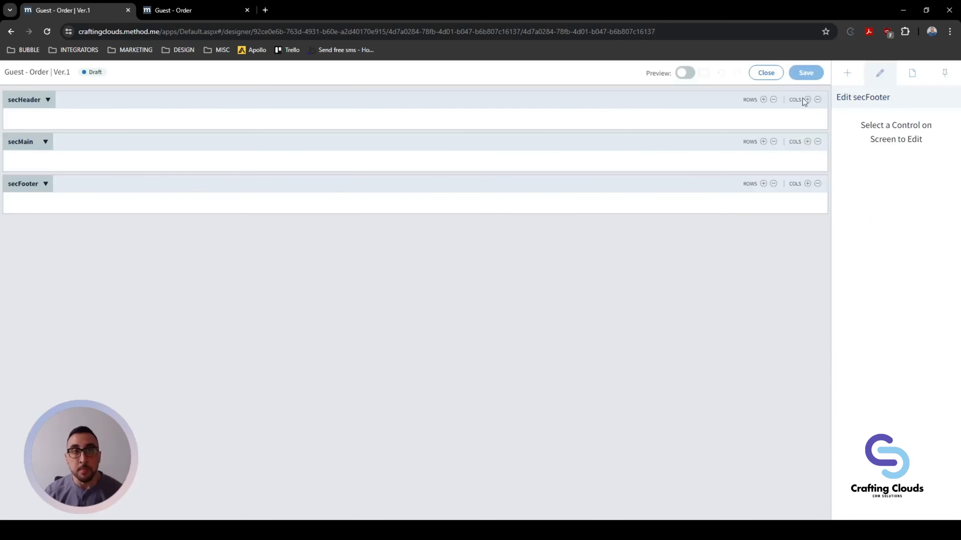
Place a Grid in secMain, add a second column, and set the left cell width to 50%.
left_click(841, 81)
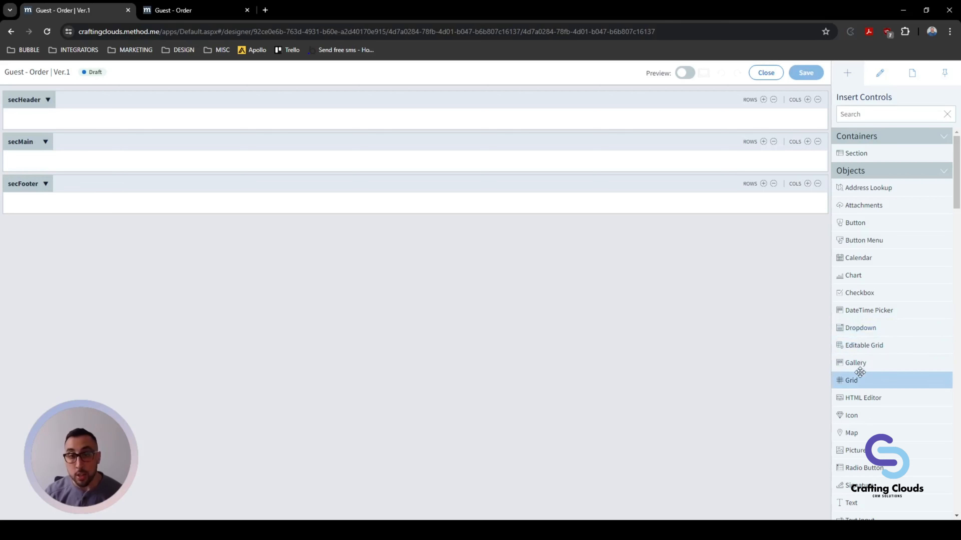
left_click_drag(858, 381, 316, 159)
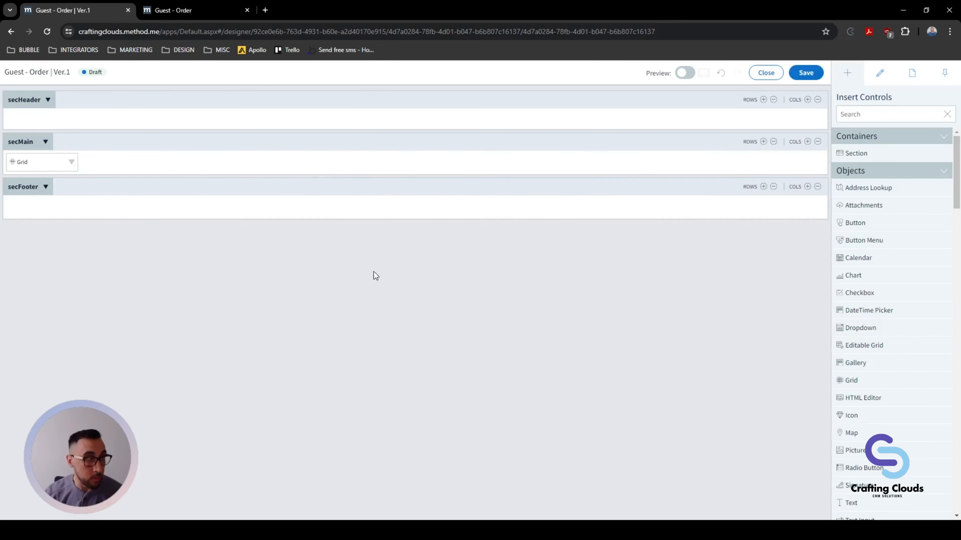
left_click(808, 143)
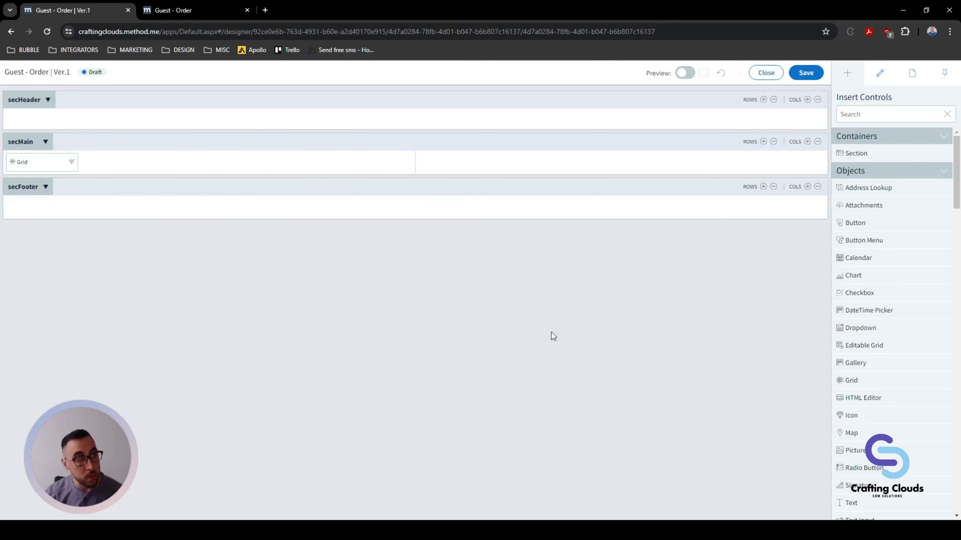
left_click(382, 168)
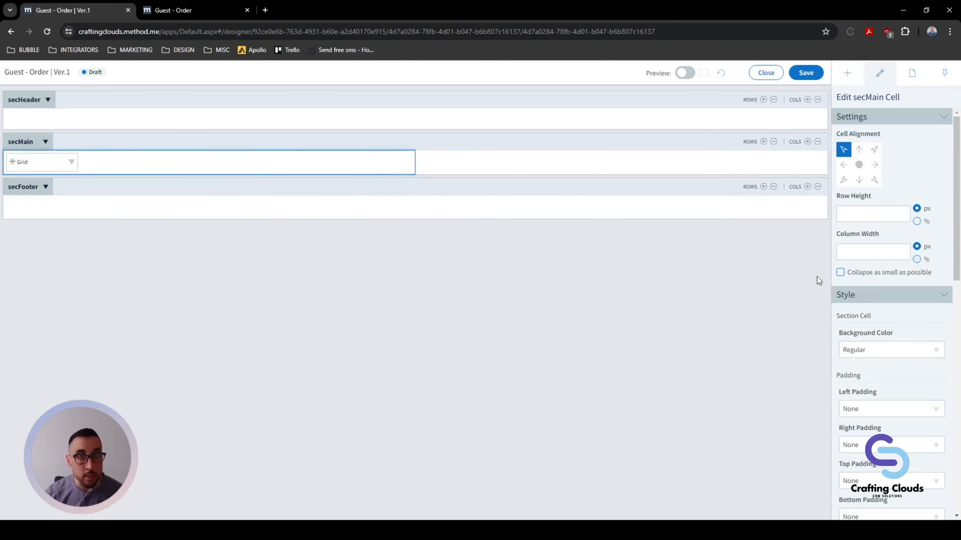
left_click(917, 260)
left_click(894, 253)
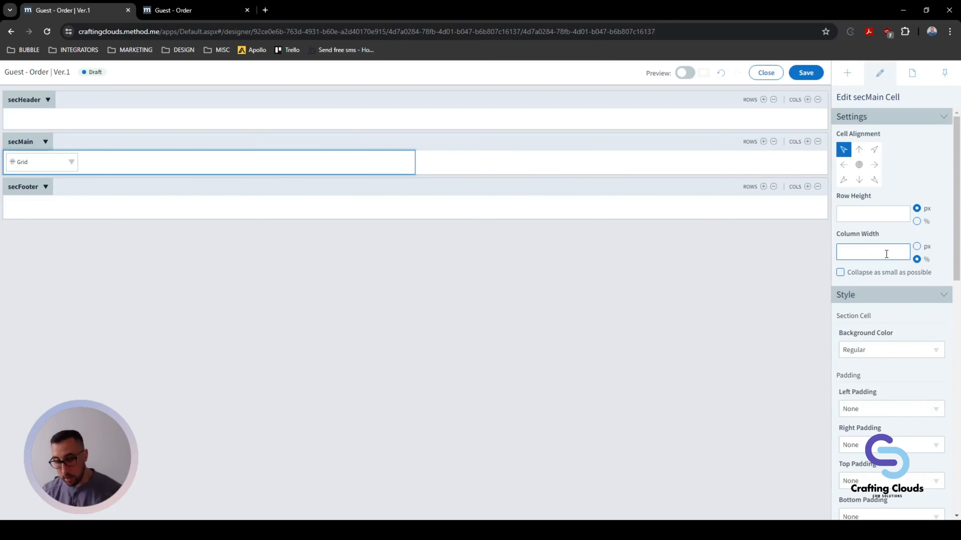
type("50")
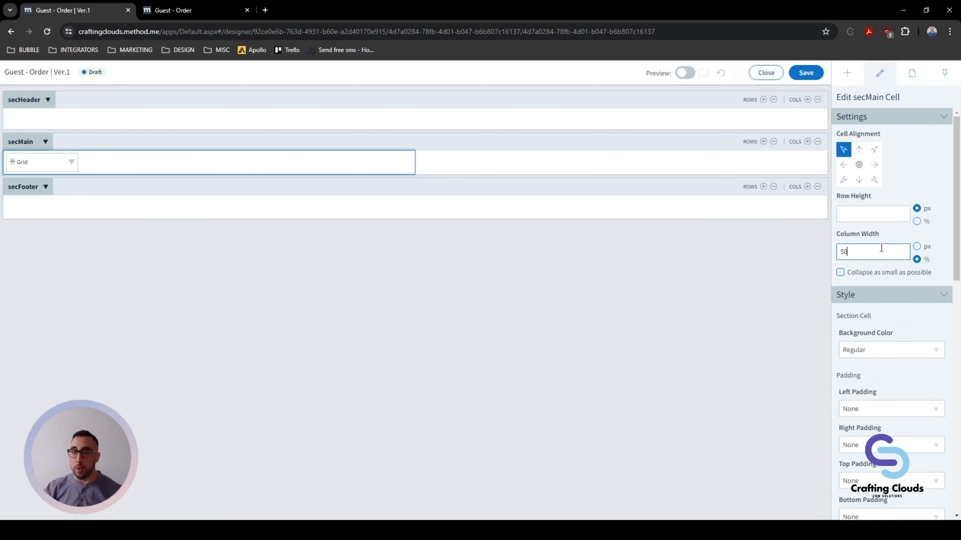
Open the Grid's Columns setup from its element options.
left_click(37, 165)
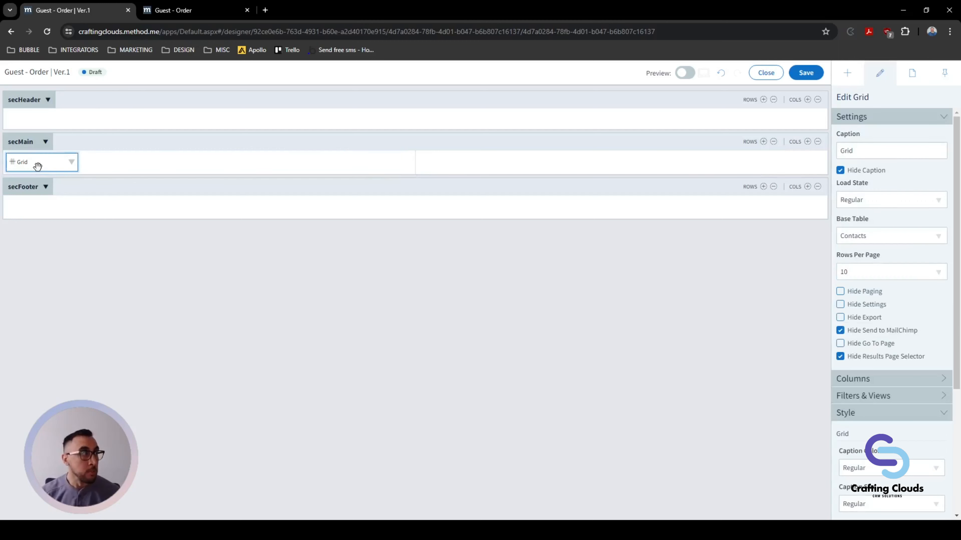
left_click(72, 162)
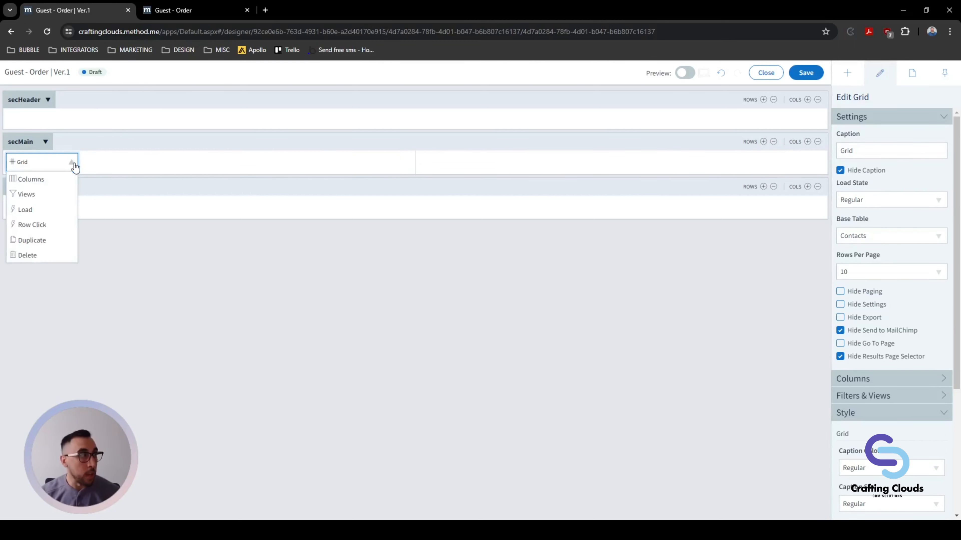
left_click(47, 184)
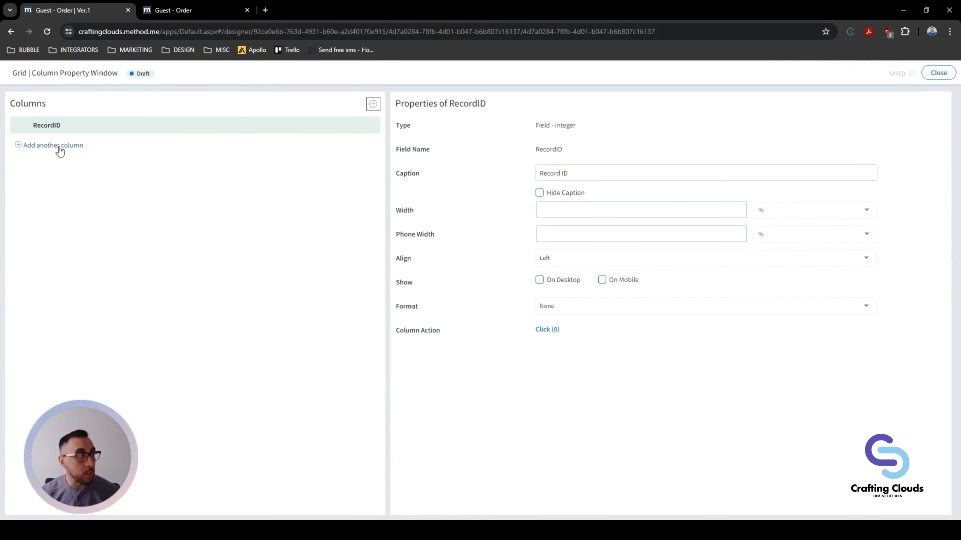
Search the grid fields for 'item', then close the Column Property Window without adding a column.
left_click(60, 145)
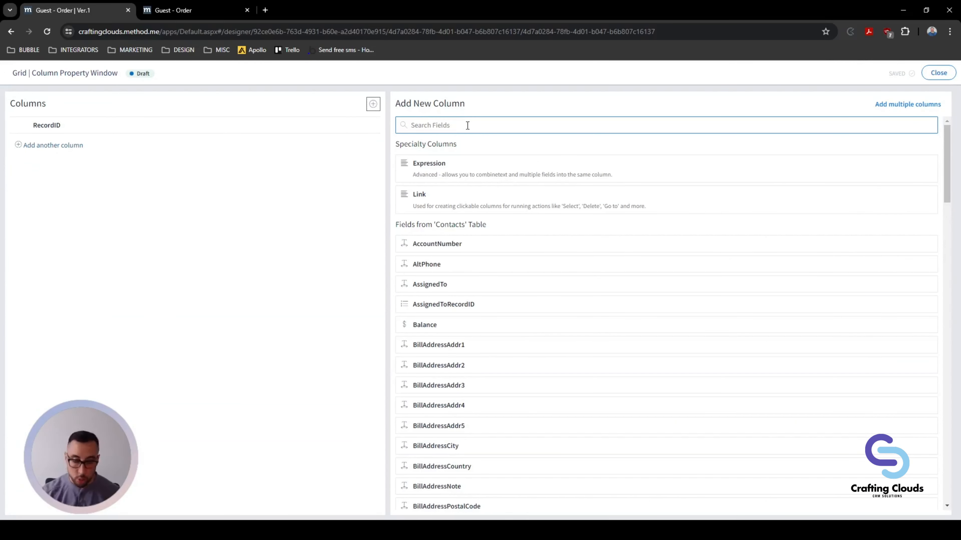
type("item")
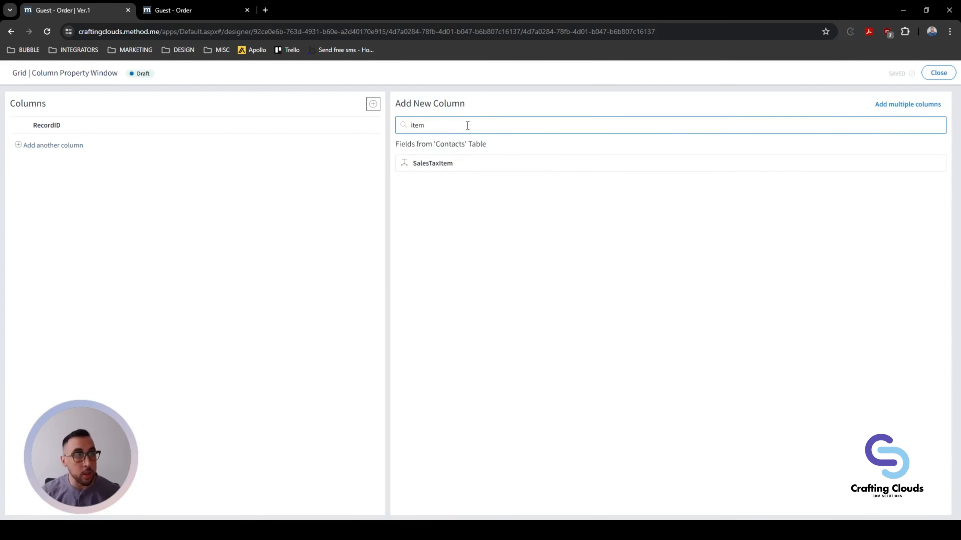
key("BackSpace")
key("BackSpace")
key("BackSpace")
key("BackSpace")
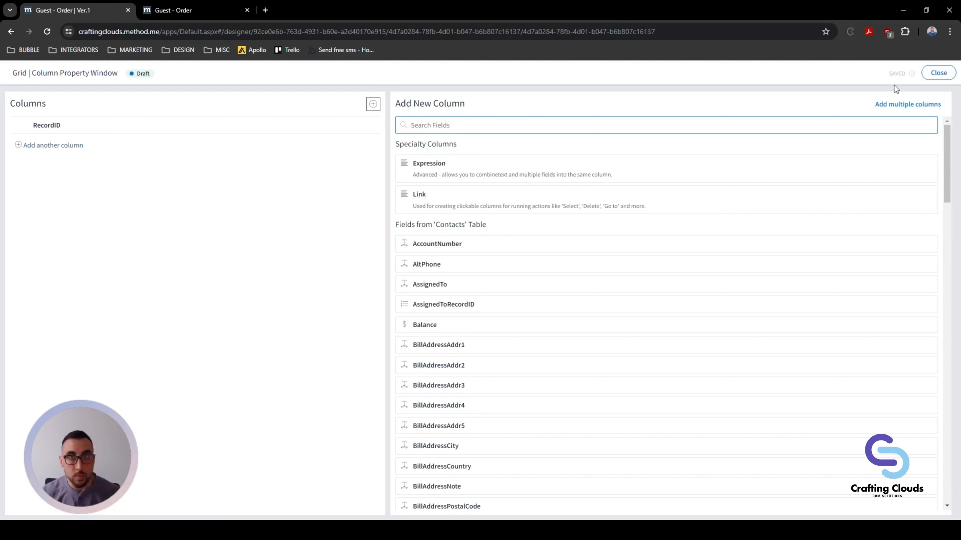
left_click(945, 79)
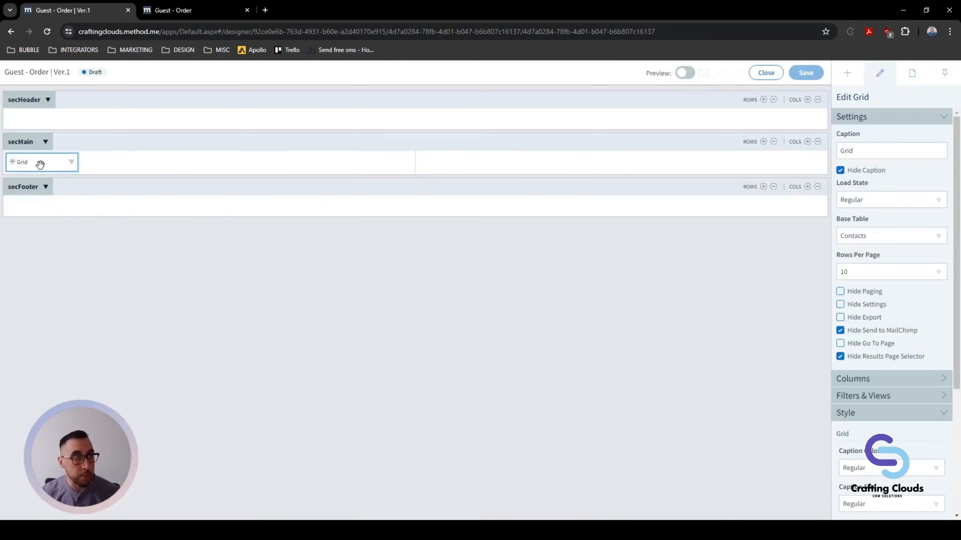
Check the screen's base table in Screen Properties, then start editing the Grid's Base Table field.
left_click_drag(874, 236, 834, 243)
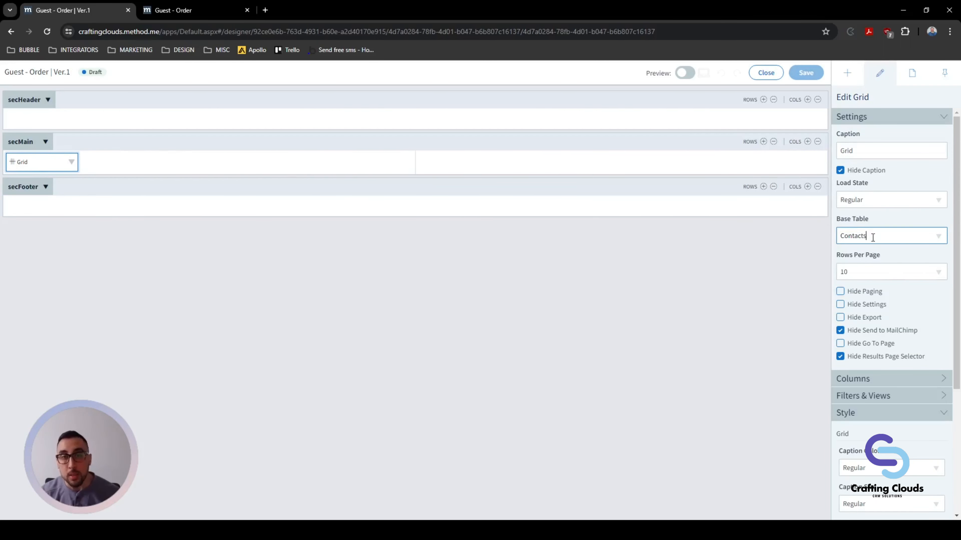
left_click(908, 81)
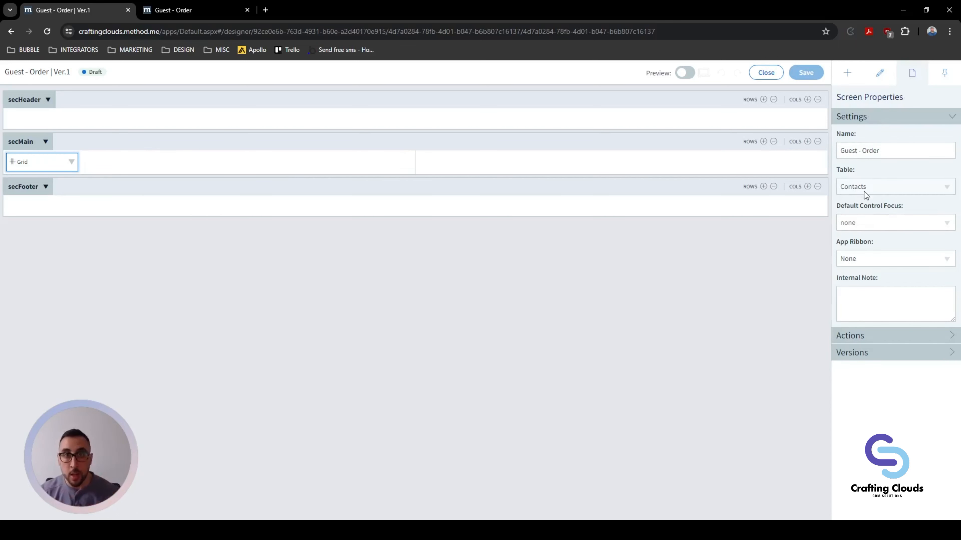
left_click(850, 74)
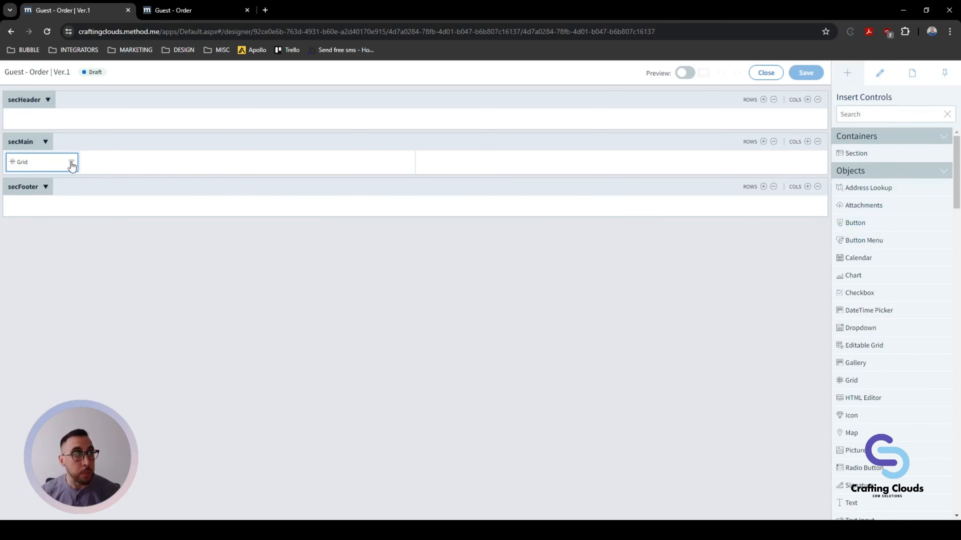
left_click(55, 162)
left_click(886, 235)
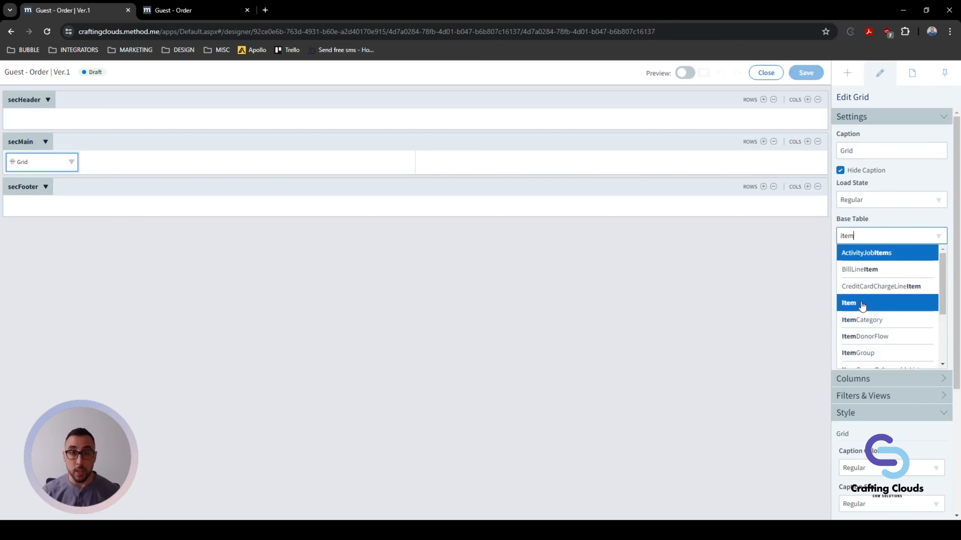
Set the Grid's base table to Item and, after trying 50, keep Rows Per Page at 10.
left_click(907, 303)
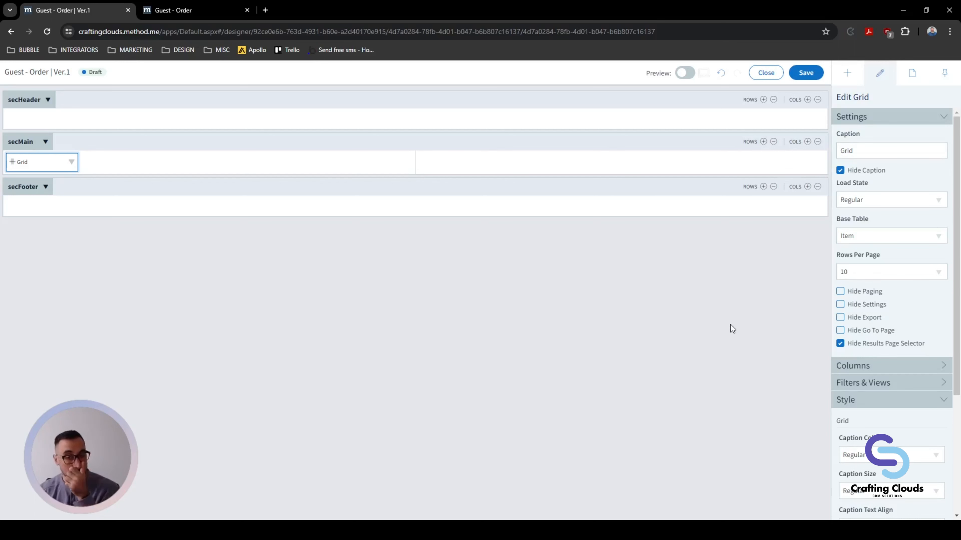
left_click(945, 278)
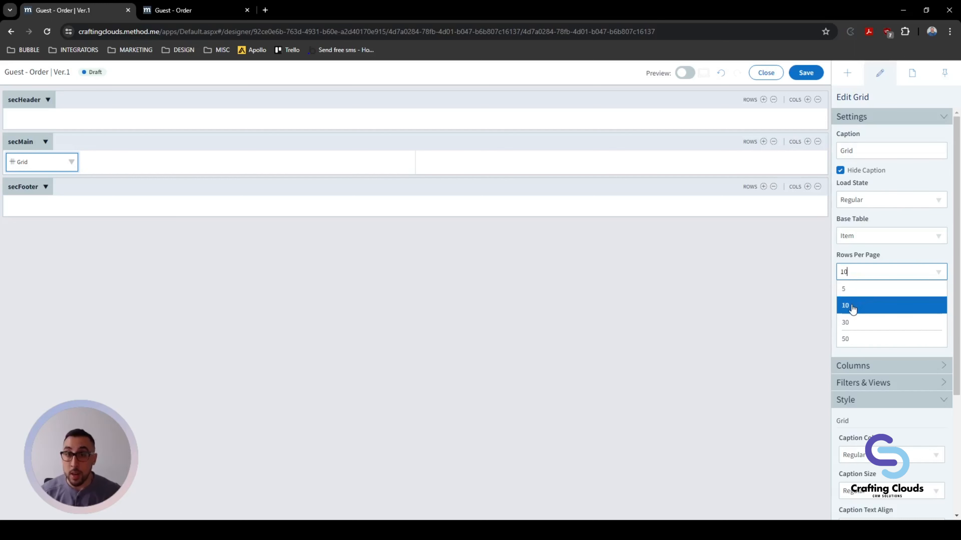
left_click(853, 343)
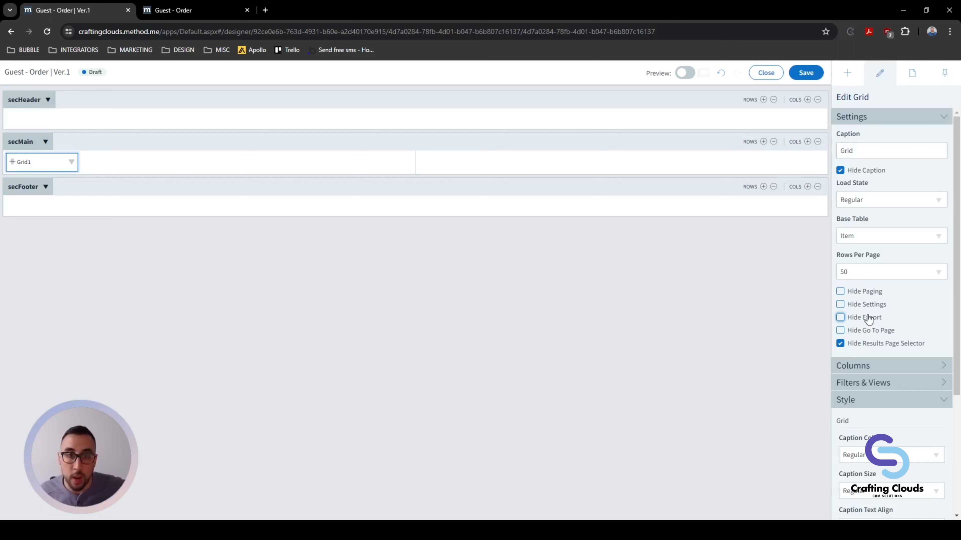
left_click(937, 275)
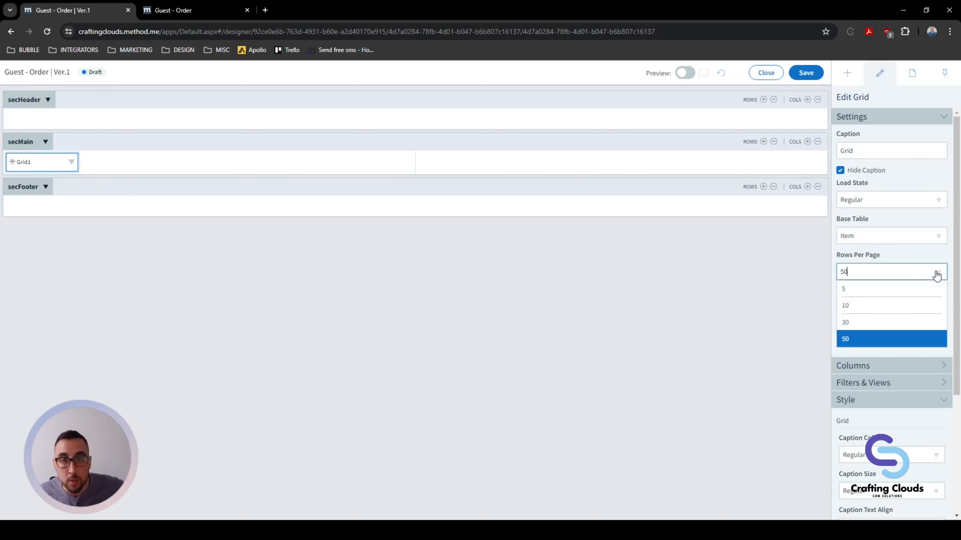
left_click(861, 309)
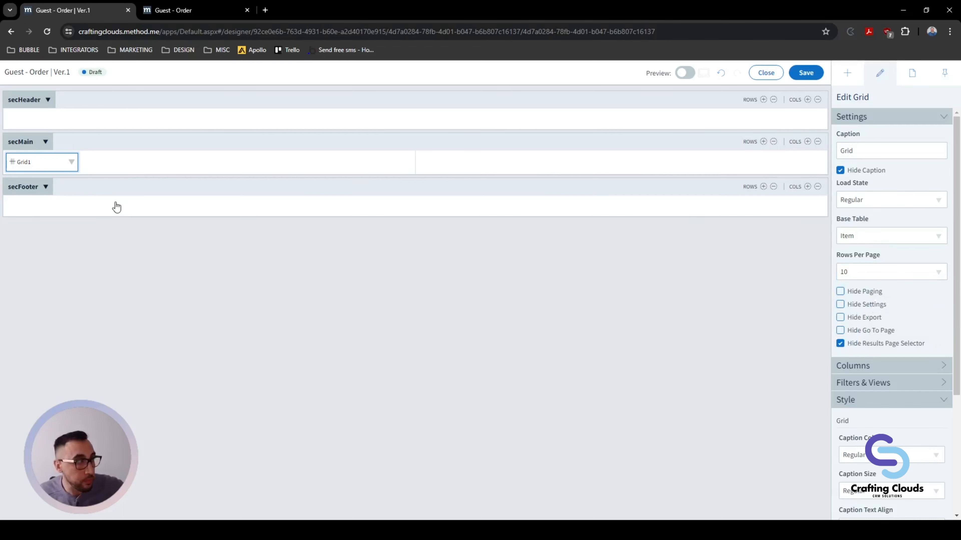
left_click(71, 162)
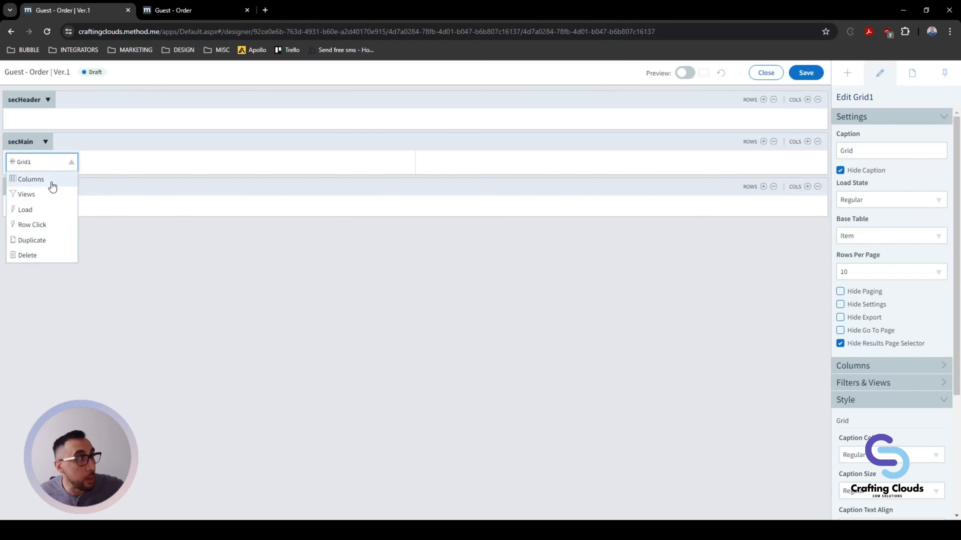
Add Name and ItemPicture columns to Grid1, with ItemPicture first and its caption blank.
left_click(34, 180)
left_click(65, 147)
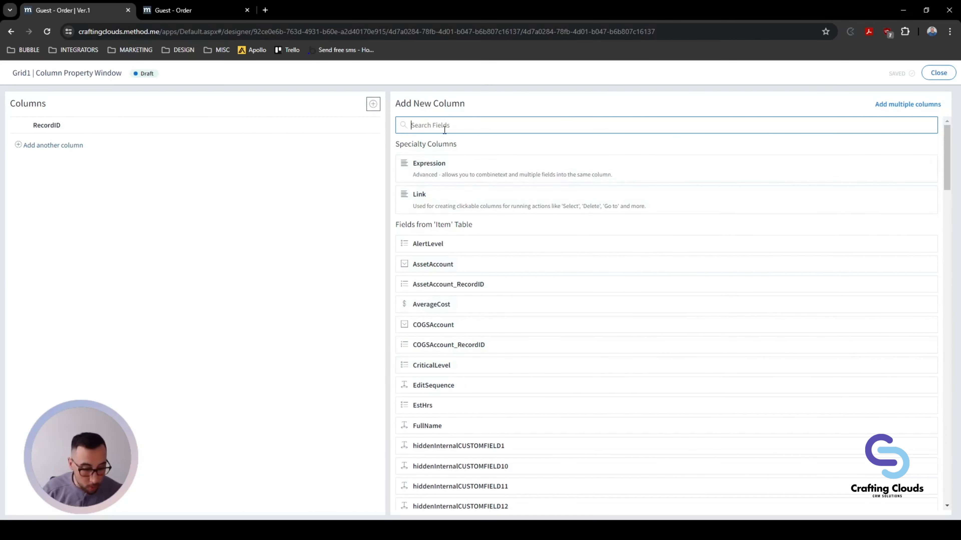
type("name")
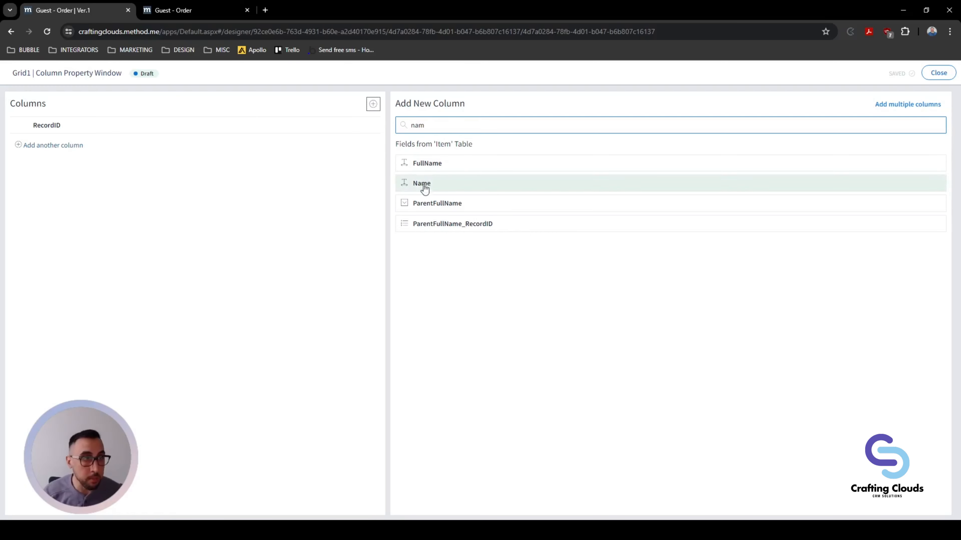
left_click(422, 186)
left_click(78, 163)
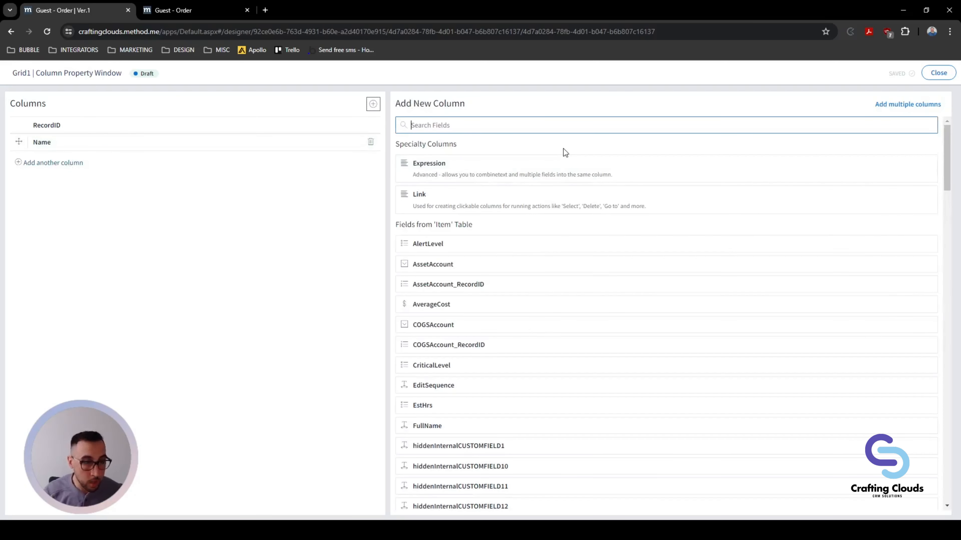
type("itempic")
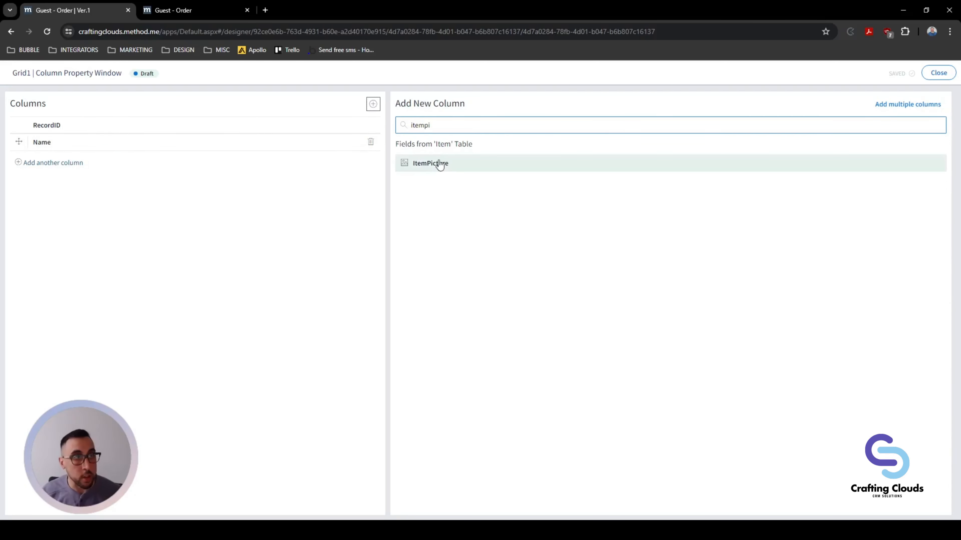
left_click(437, 162)
left_click_drag(19, 158, 38, 142)
double_click(598, 174)
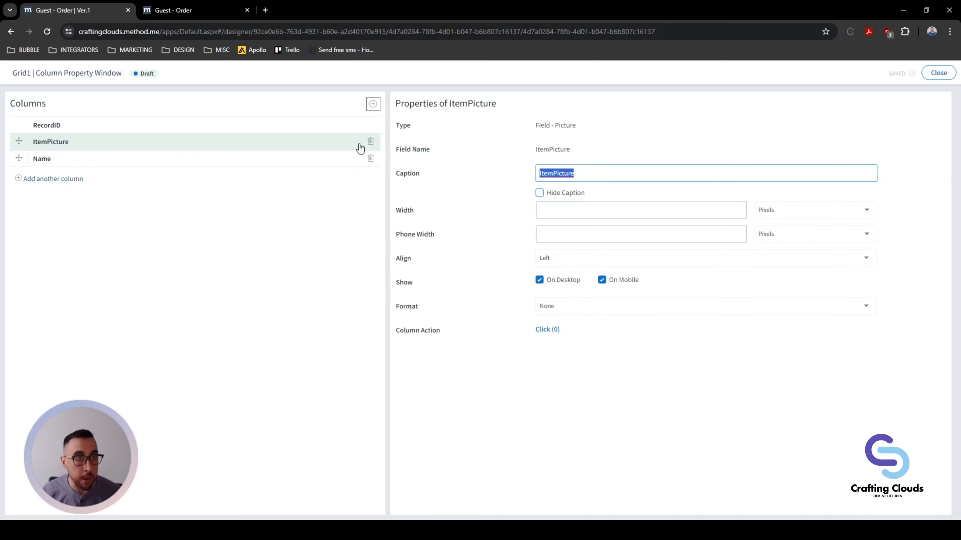
key("BackSpace")
Add the SalesPrice and SalesDesc fields as further grid columns.
left_click(78, 163)
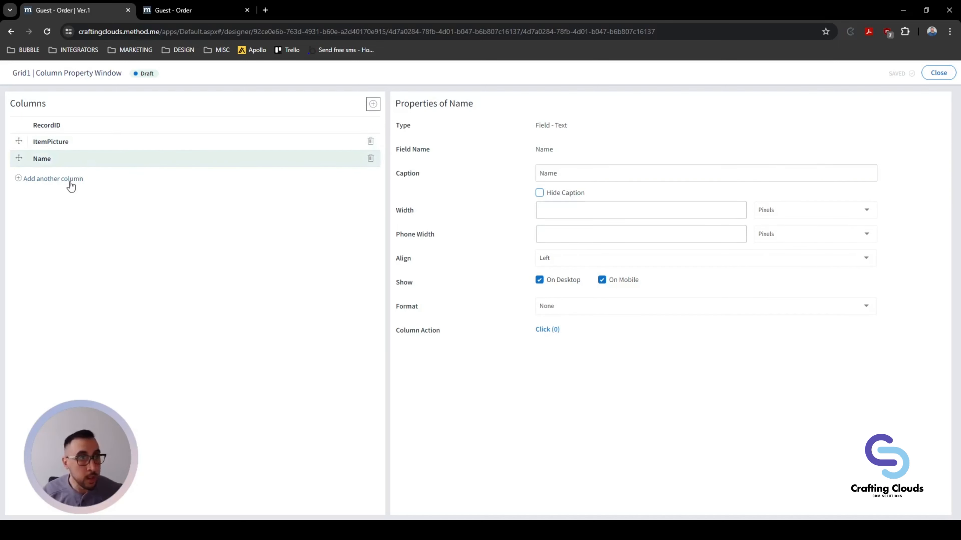
left_click(66, 178)
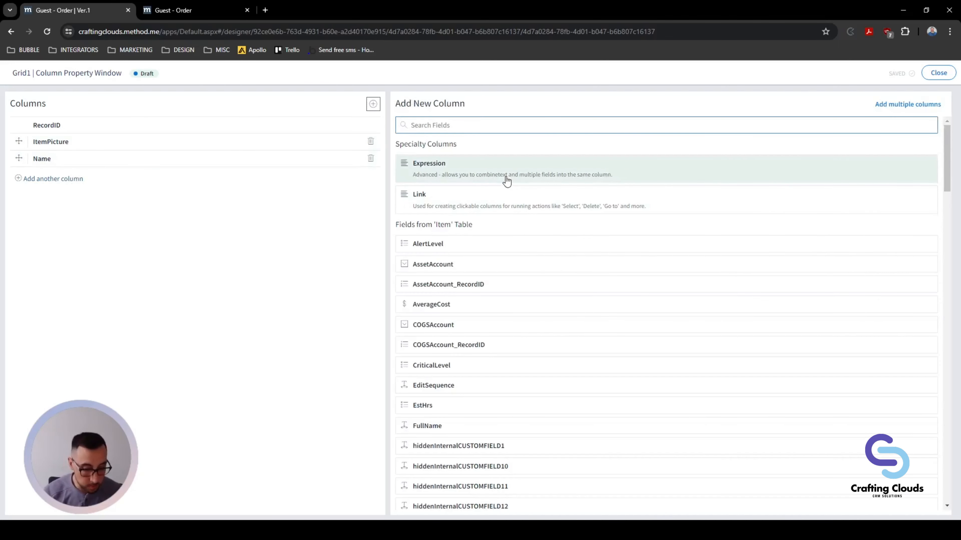
type("sales")
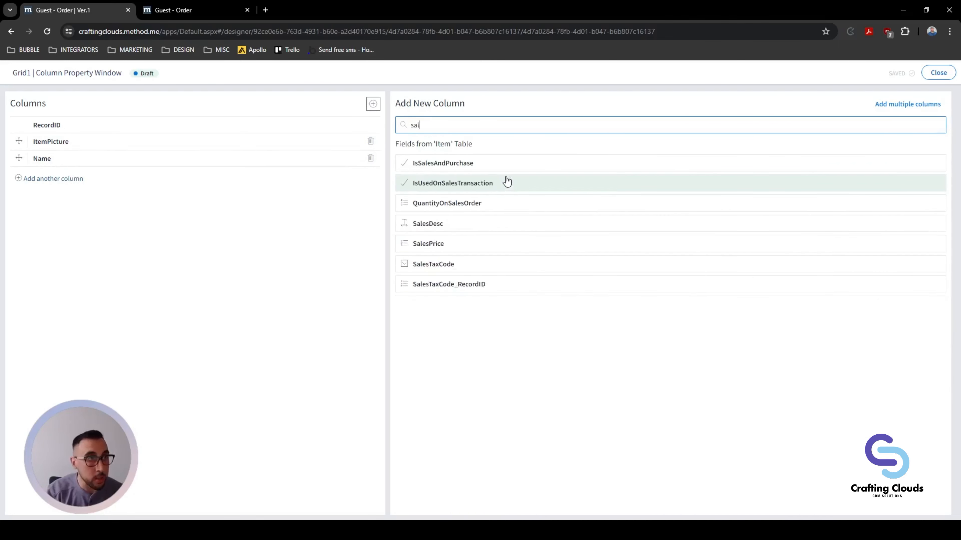
left_click(461, 247)
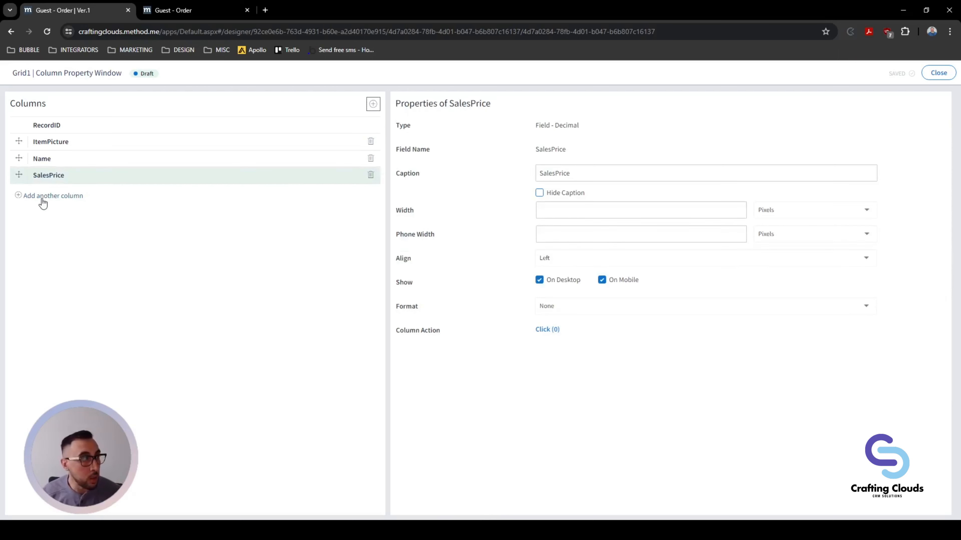
left_click(50, 195)
left_click(556, 123)
type("desc")
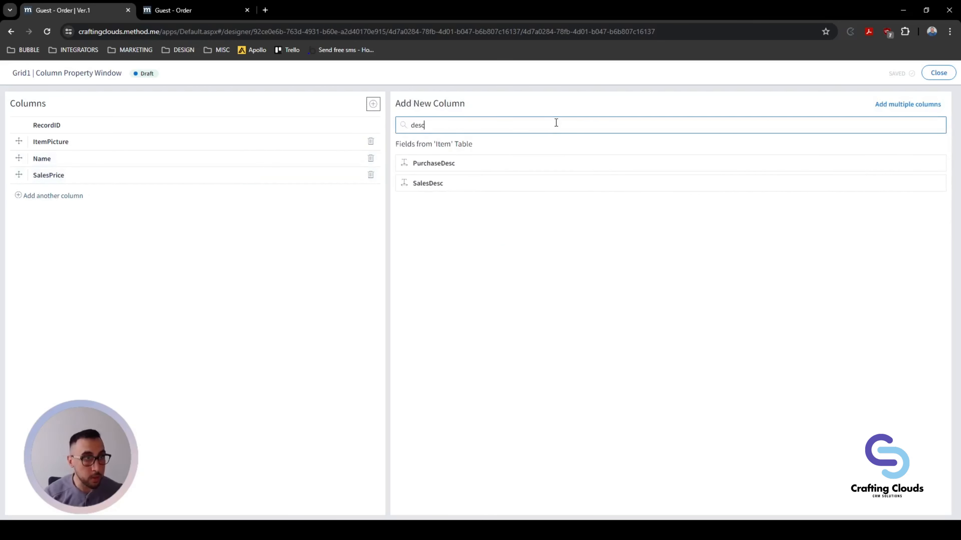
left_click(447, 183)
Shorten the SalesPrice column caption to Price.
left_click(82, 177)
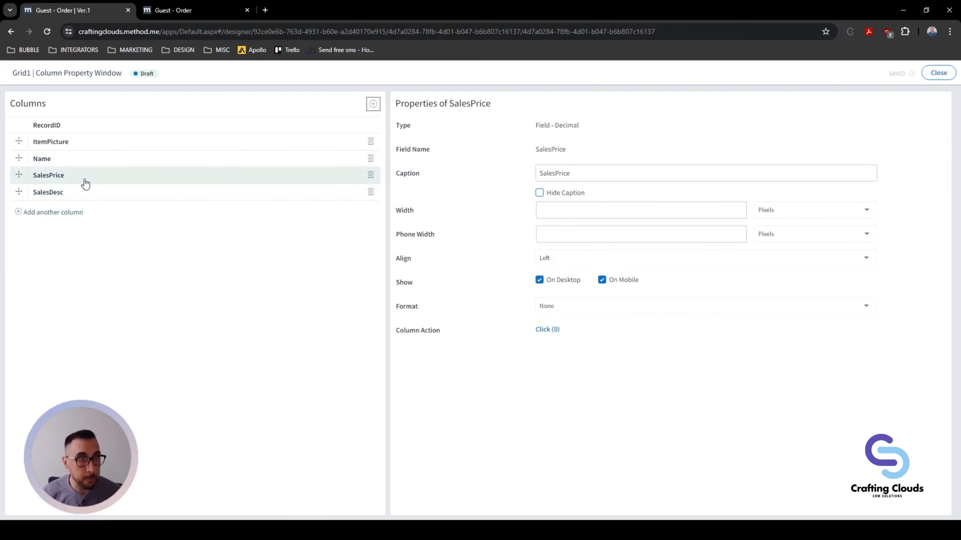
left_click_drag(572, 173, 476, 175)
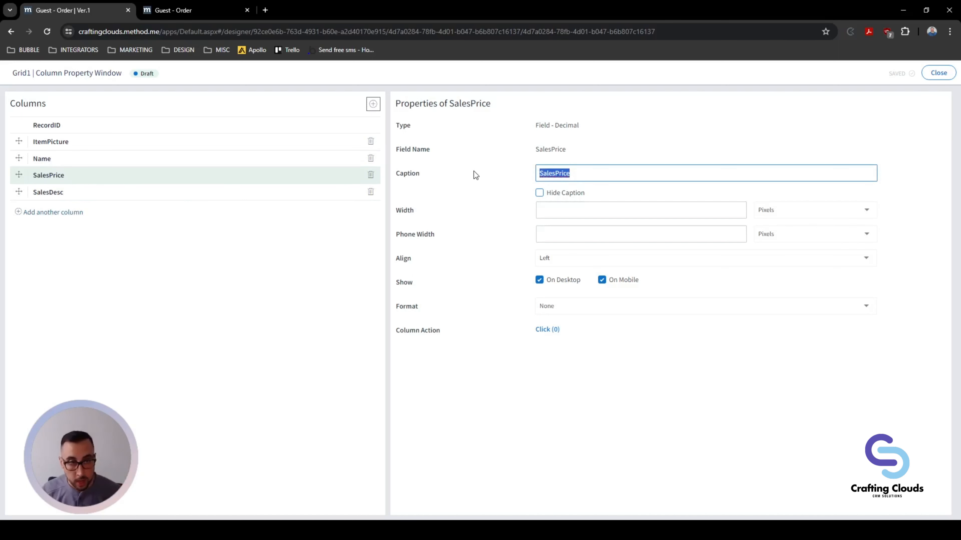
double_click(555, 172)
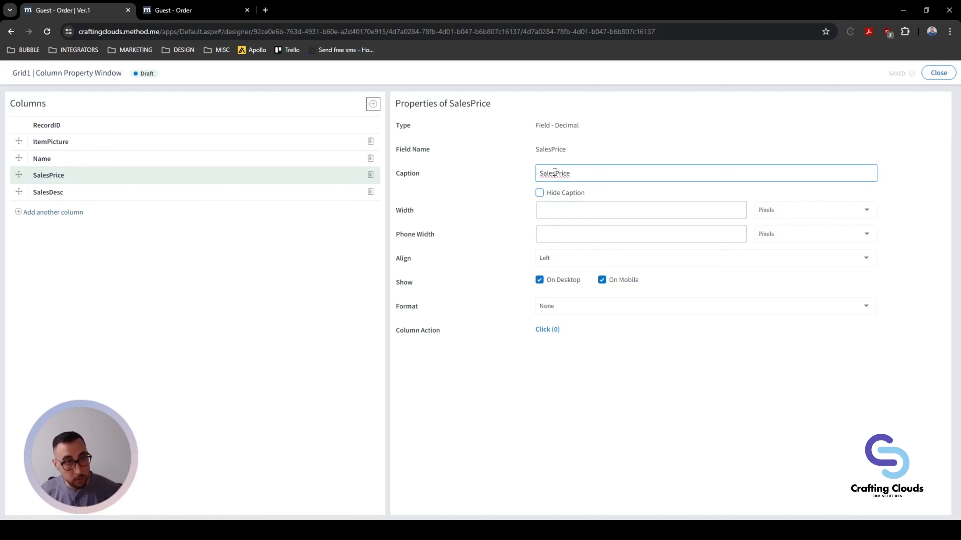
left_click(557, 172)
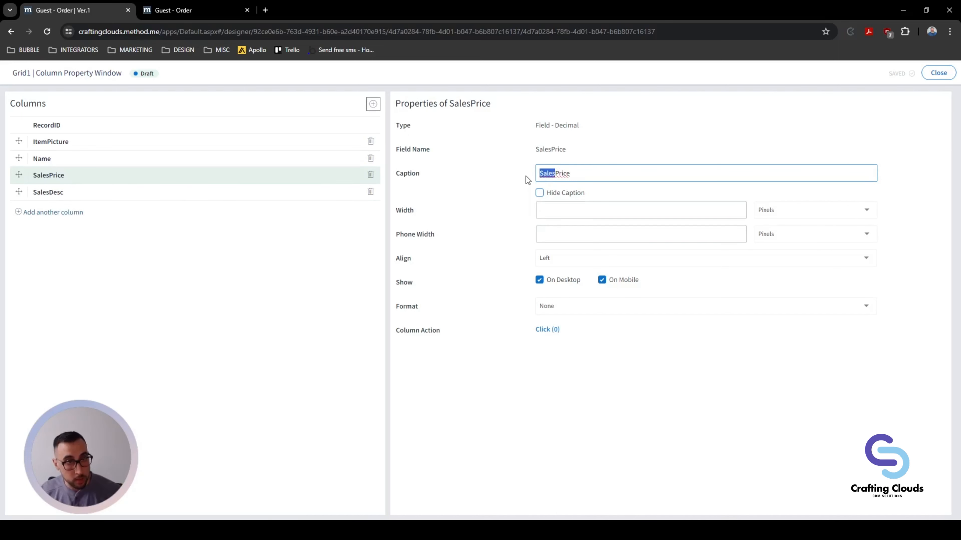
key("BackSpace")
Caption the SalesDesc column 'Description' and review the column list.
left_click(146, 192)
left_click(584, 172)
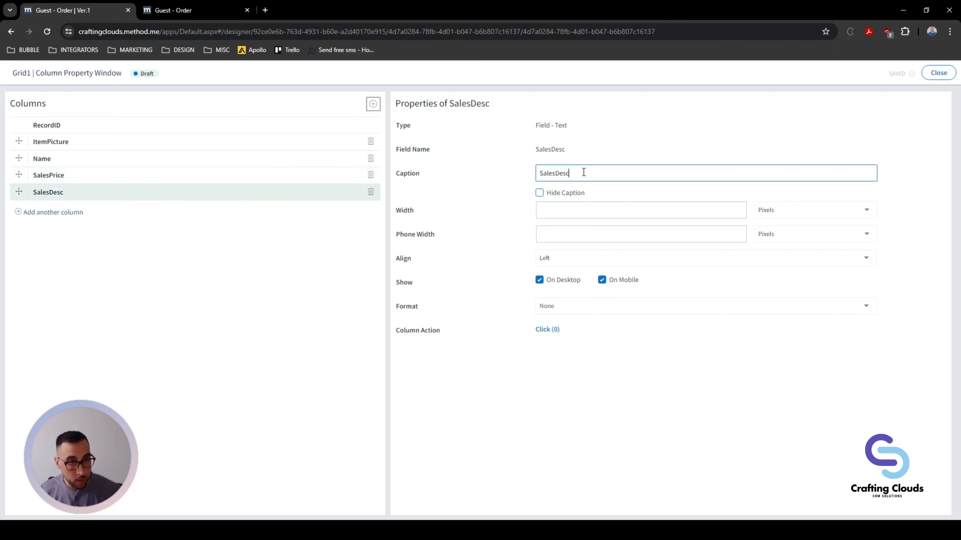
key("ctrl+a")
type("Descriptio")
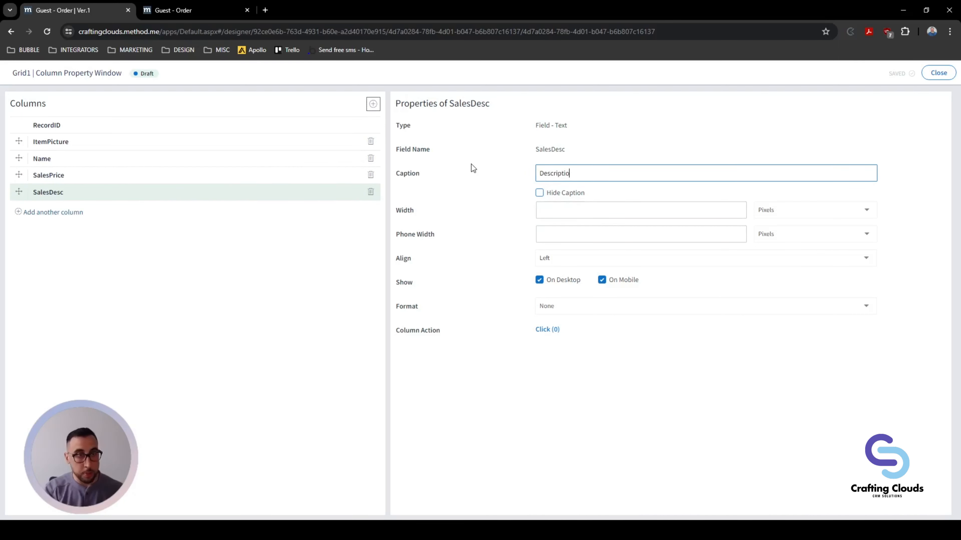
type("n")
left_click(136, 174)
left_click(136, 160)
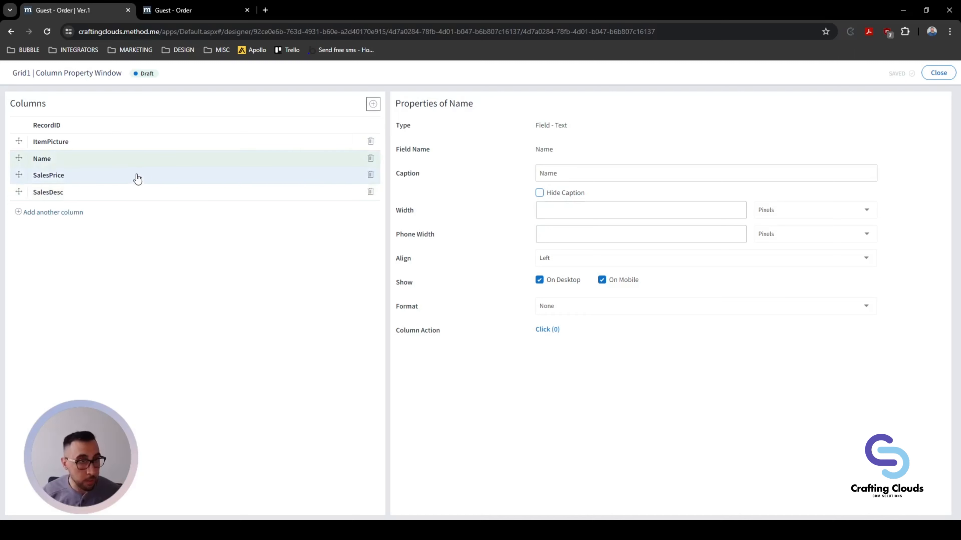
left_click(137, 177)
left_click(125, 194)
left_click(78, 213)
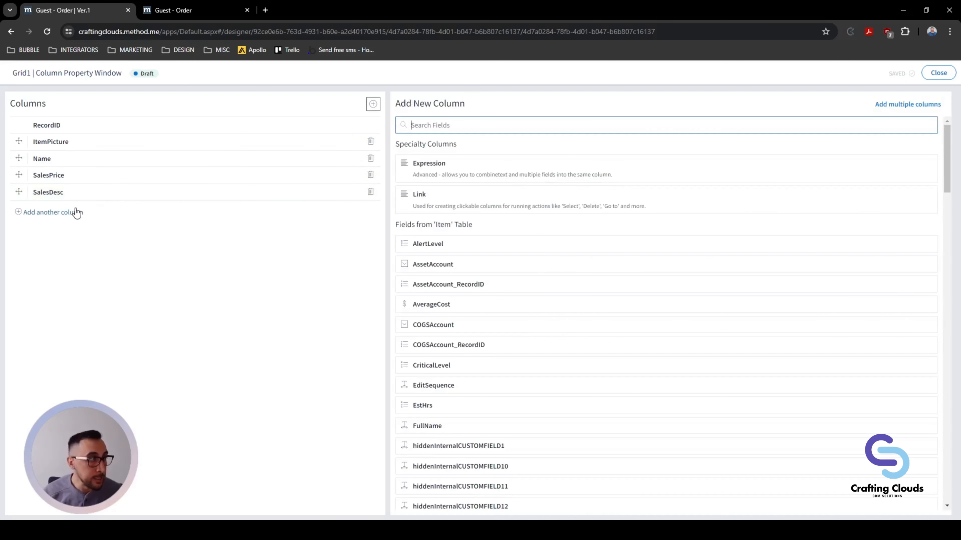
scroll(507, 265, "down", 3)
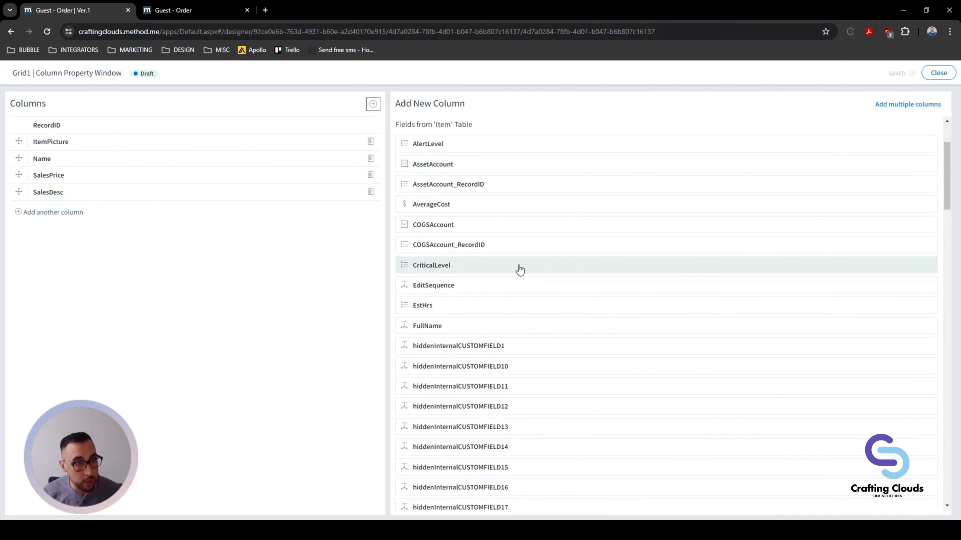
scroll(519, 269, "down", 15)
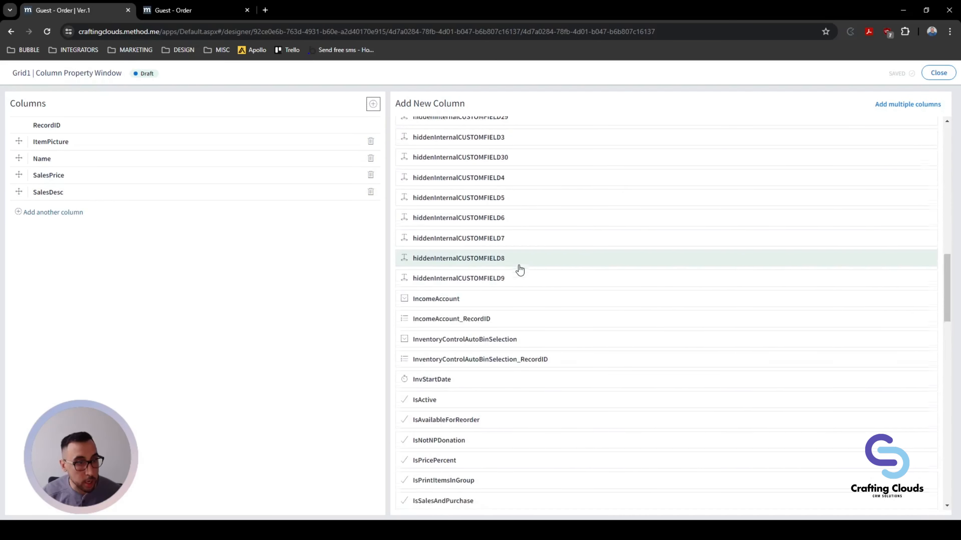
scroll(519, 269, "down", 12)
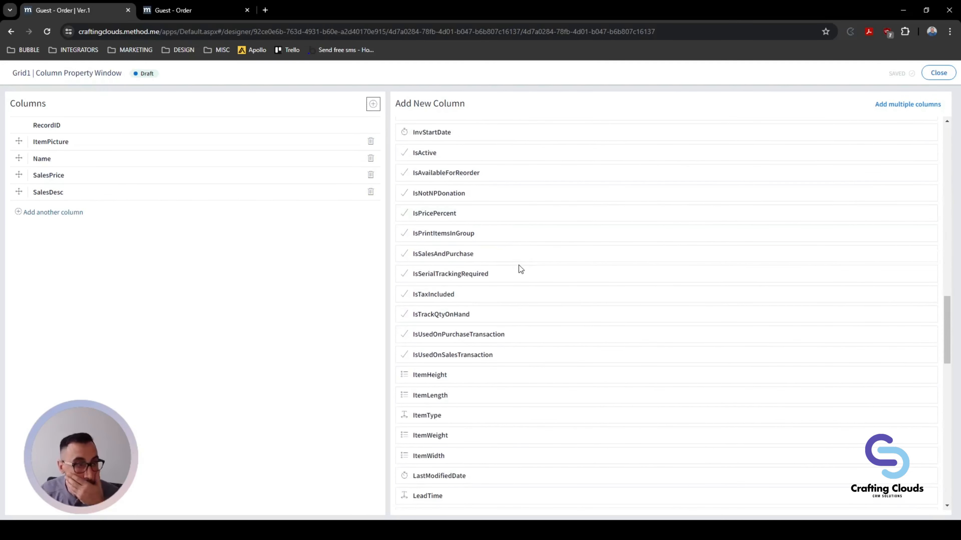
scroll(519, 266, "down", 7)
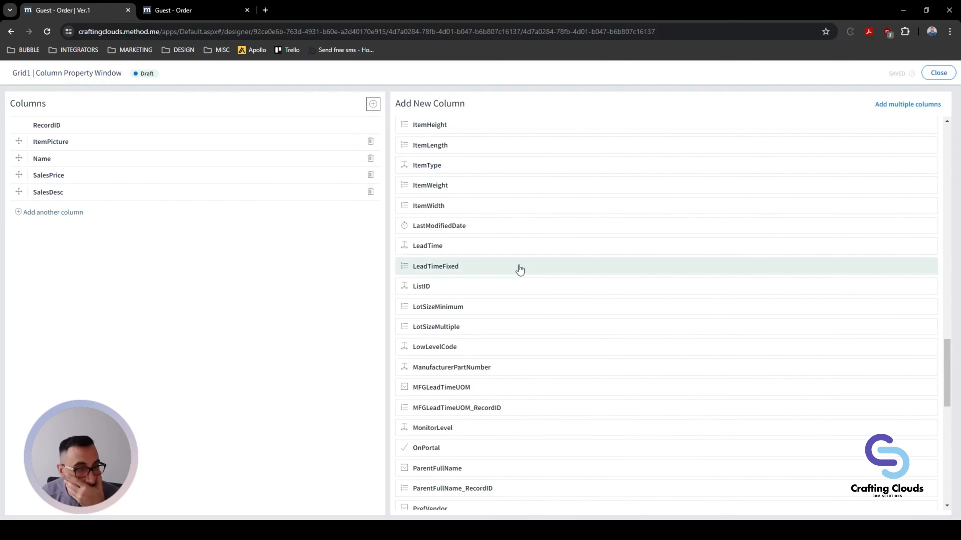
scroll(519, 270, "down", 6)
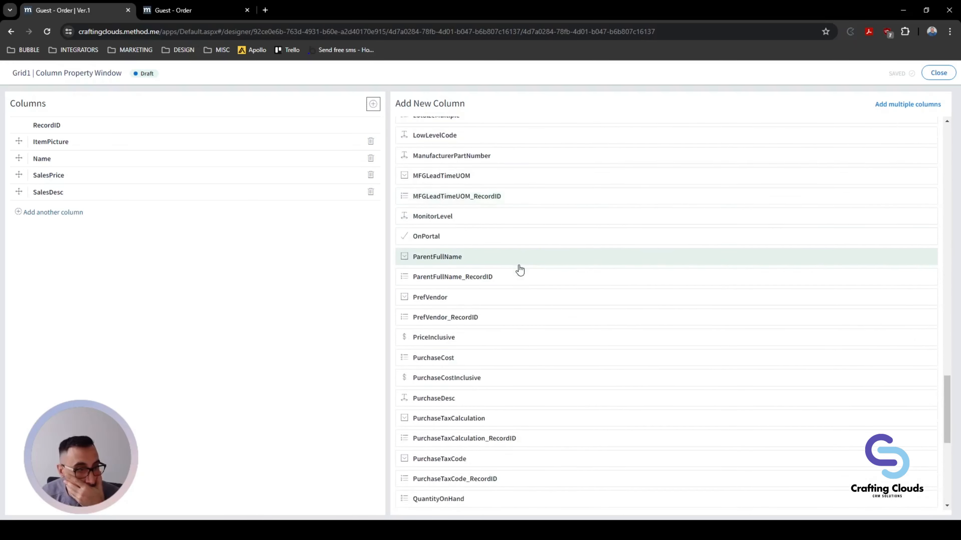
scroll(520, 270, "down", 7)
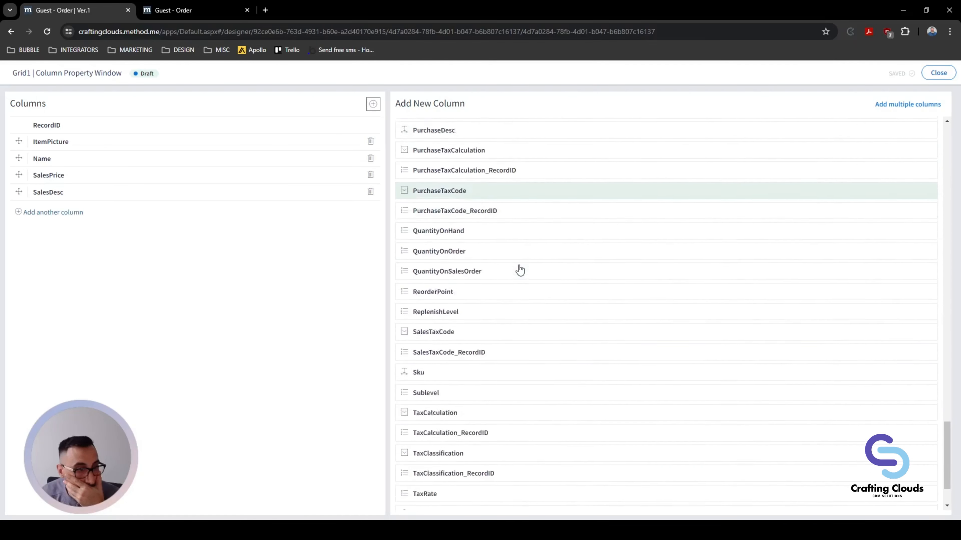
scroll(519, 270, "down", 4)
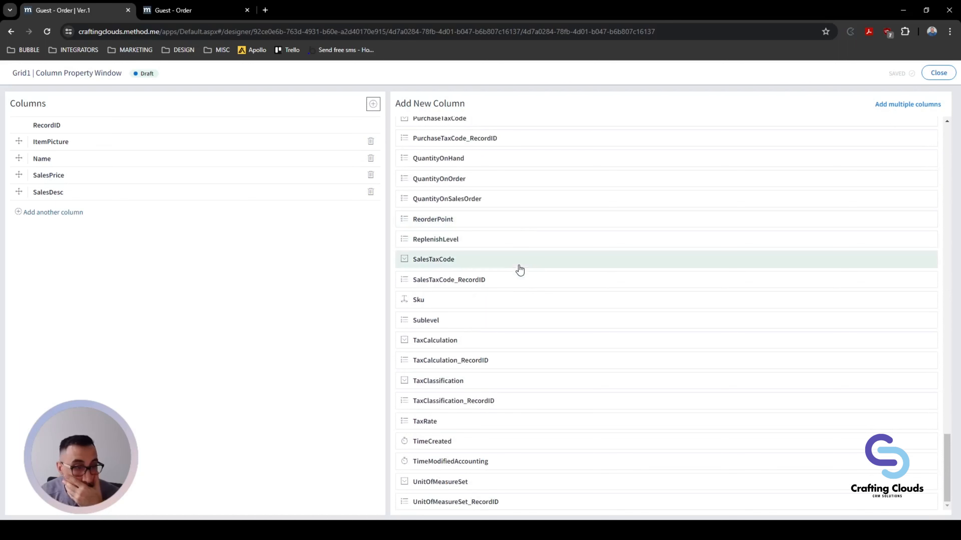
scroll(510, 268, "up", 6)
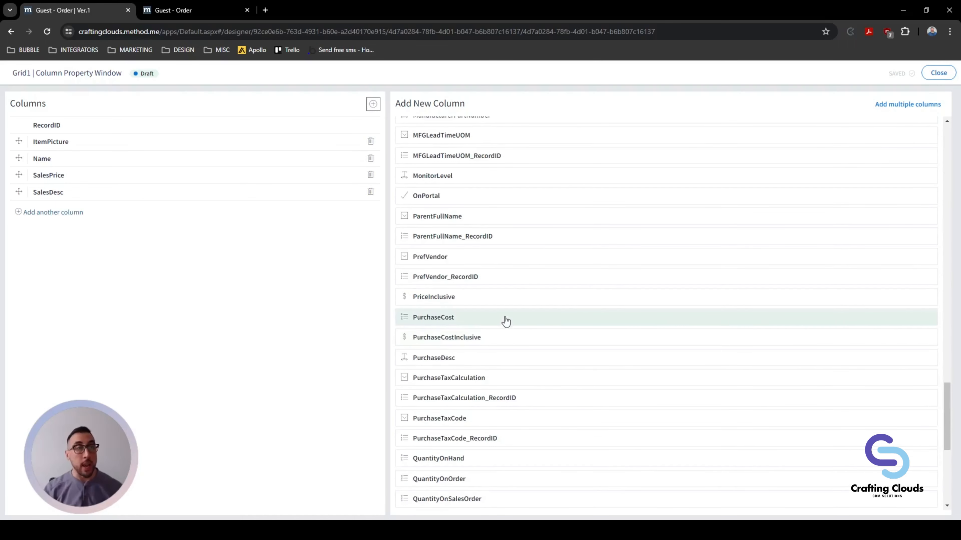
scroll(506, 318, "up", 5)
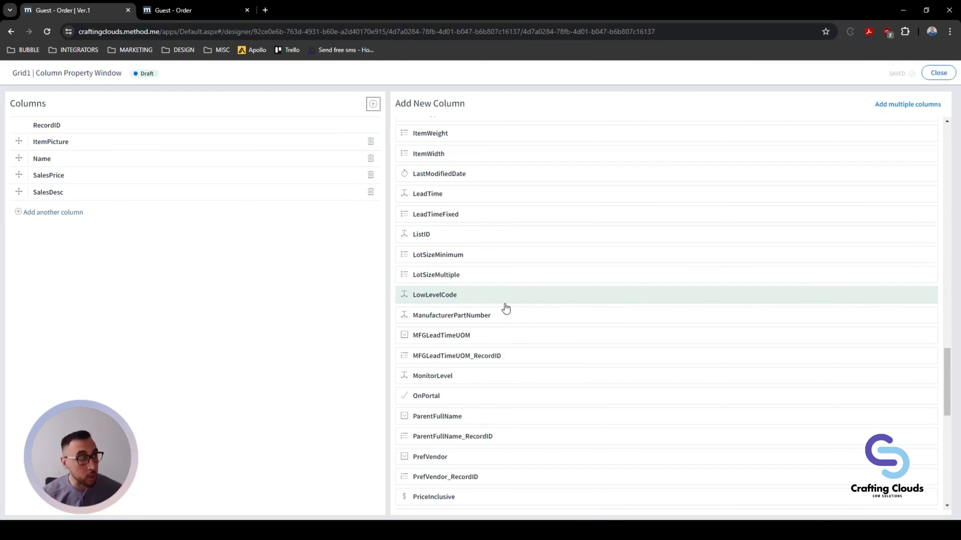
scroll(539, 306, "up", 10)
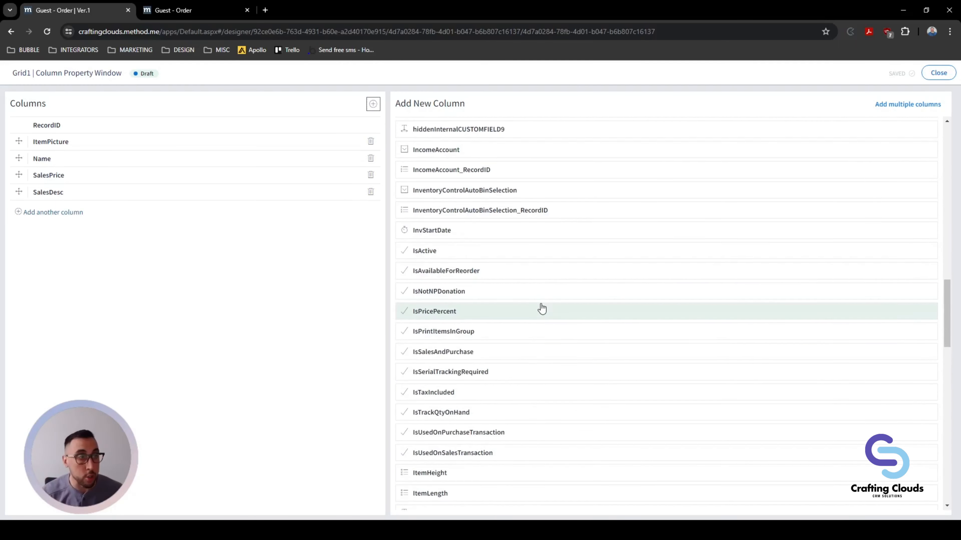
scroll(547, 320, "up", 5)
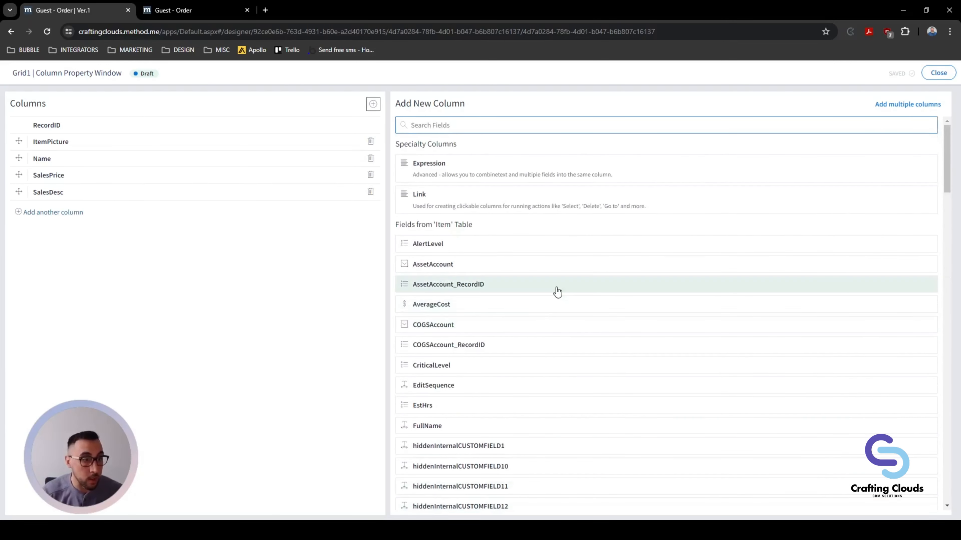
Change the grid caption from Grid to Items, save, and go to the Guest - Order page.
left_click(936, 76)
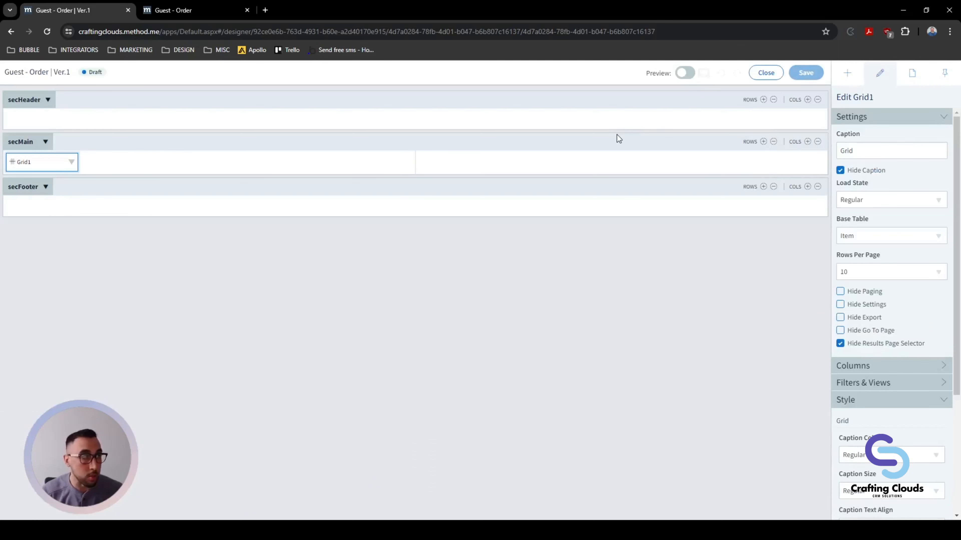
left_click(871, 150)
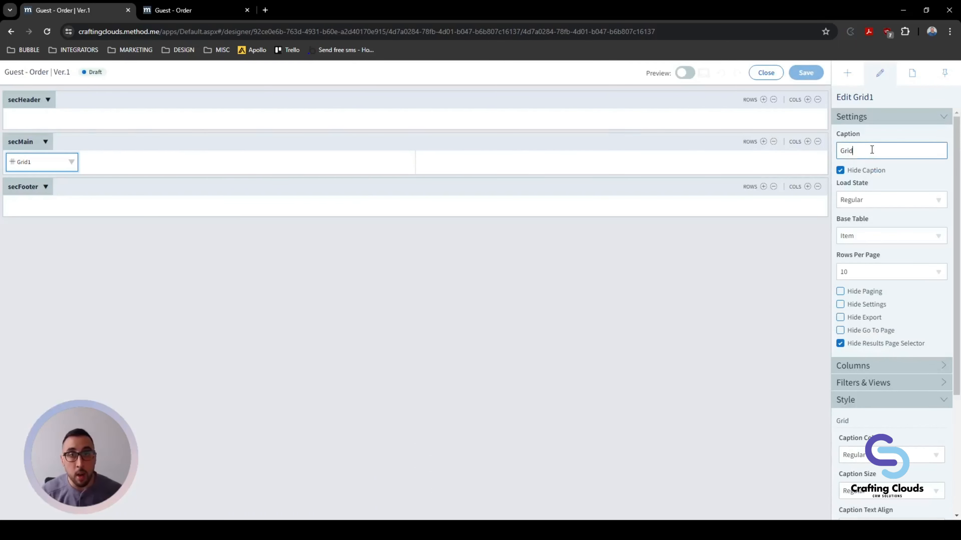
left_click_drag(872, 150, 804, 146)
type("Items")
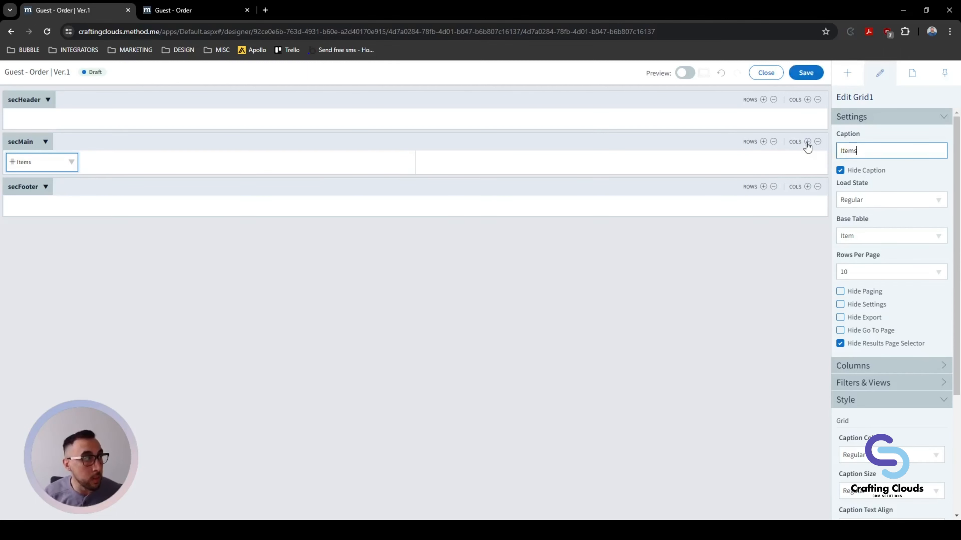
left_click(806, 72)
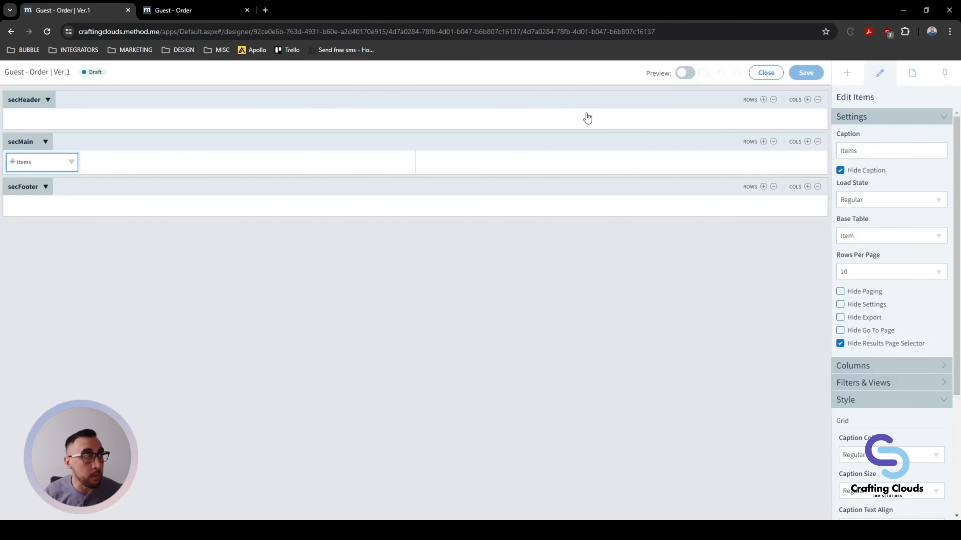
left_click(192, 9)
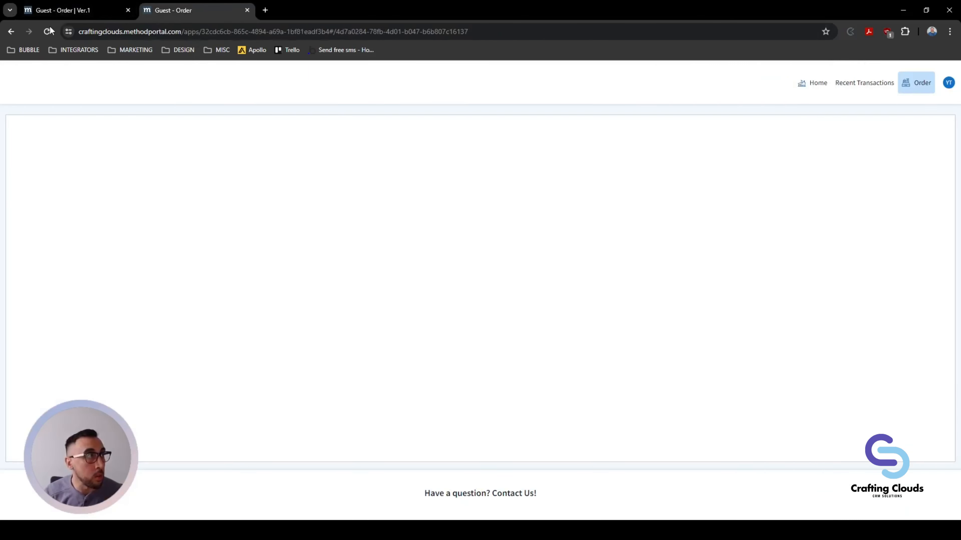
Reload the portal's Order page to see items with Name, Price and Description, then return to the designer.
key("F5")
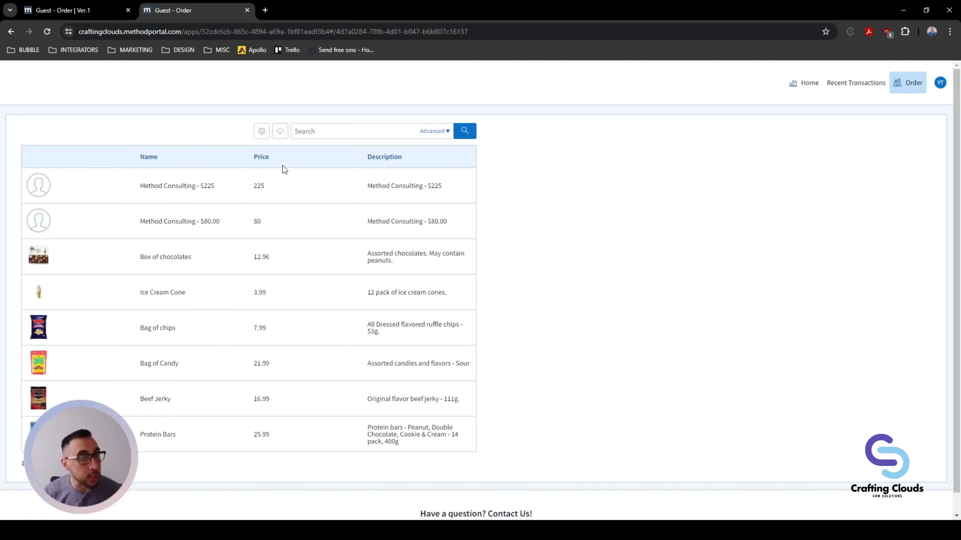
left_click(94, 13)
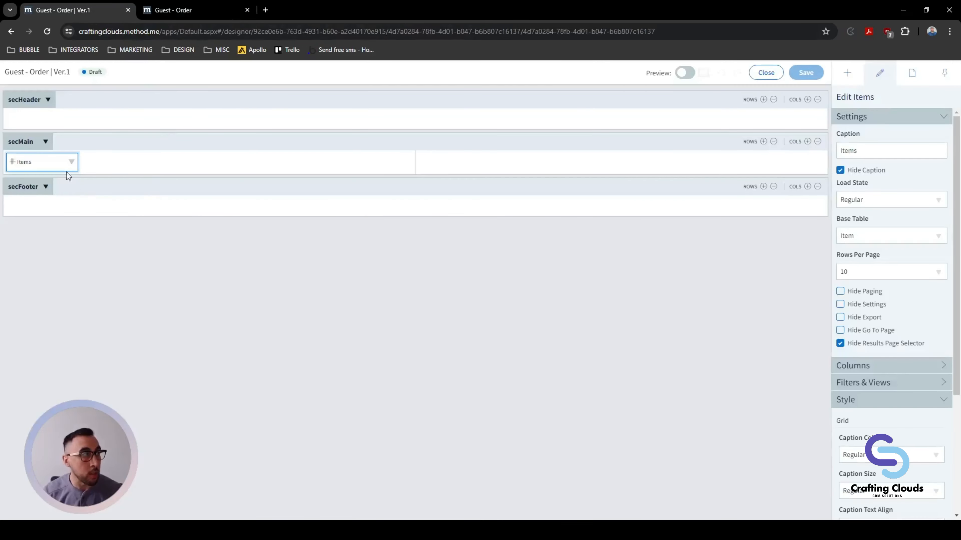
Add a new view to the Items grid and rename it from View1 to Default.
left_click(72, 162)
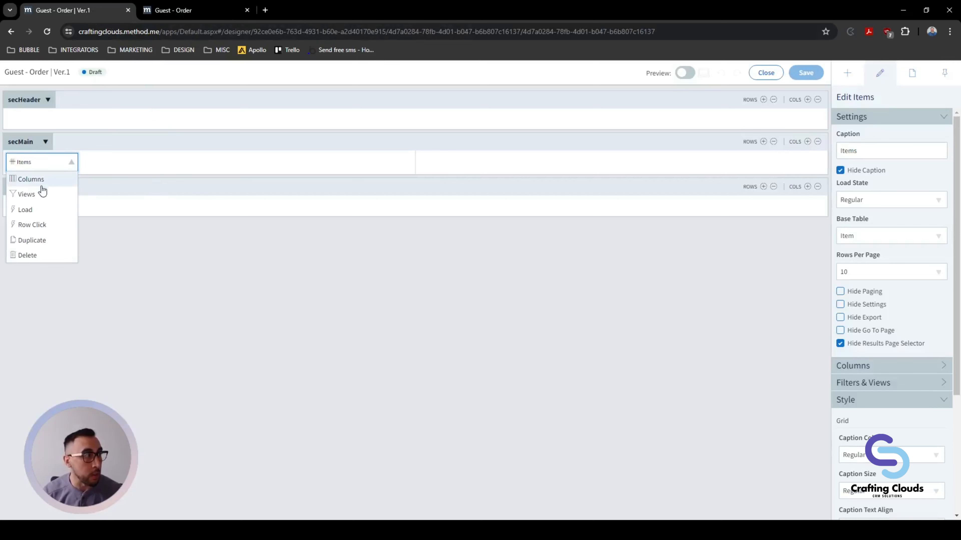
left_click(29, 195)
left_click(53, 128)
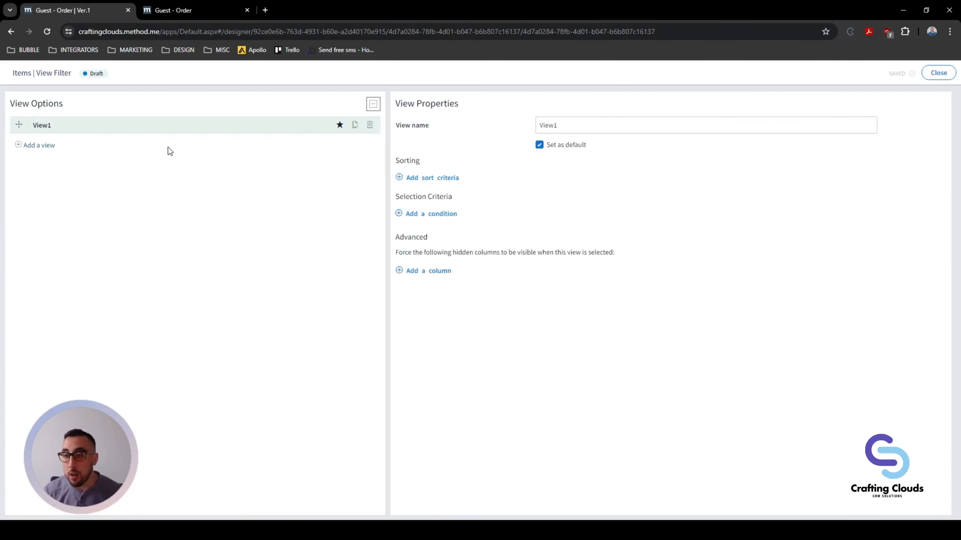
double_click(570, 125)
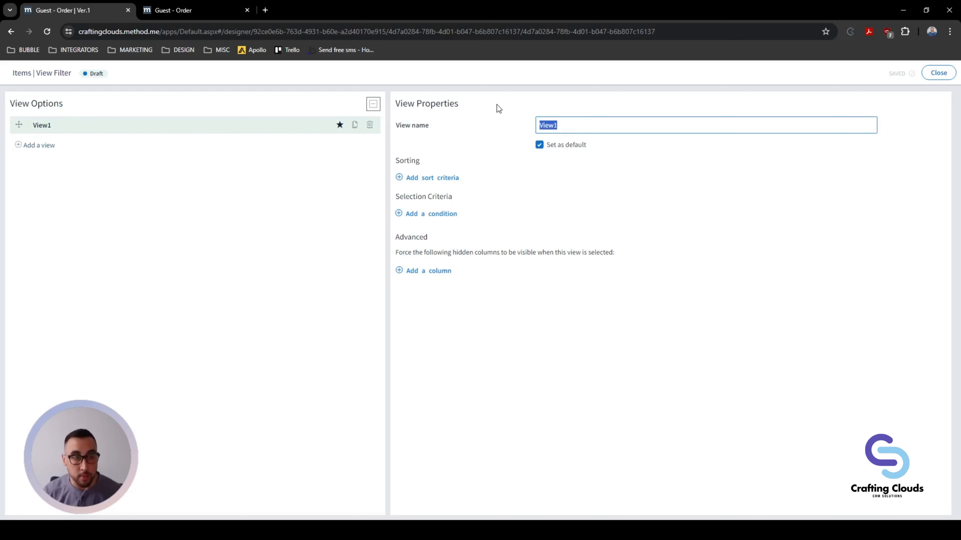
type("Default")
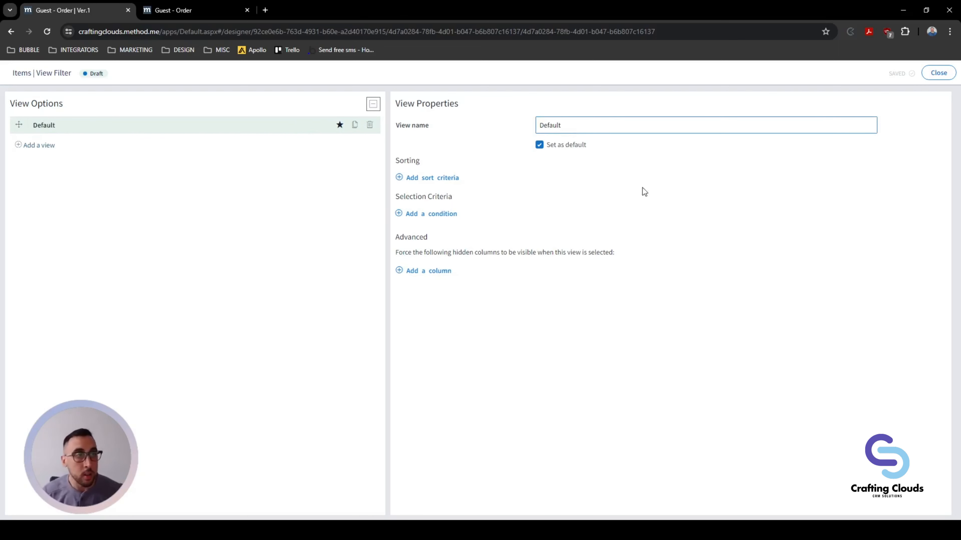
Give the Default view the condition IsActive equals Yes/No value Yes.
left_click(442, 214)
left_click(491, 238)
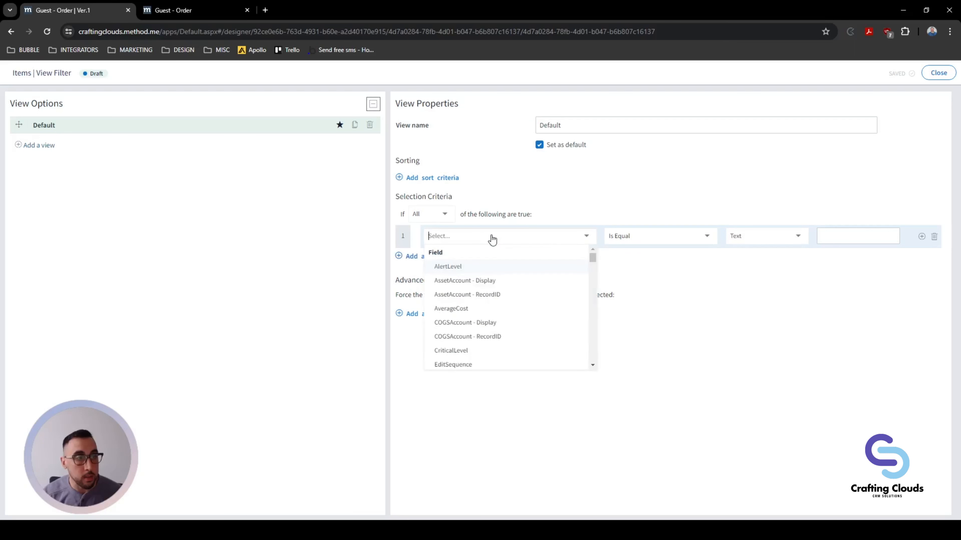
type("isa")
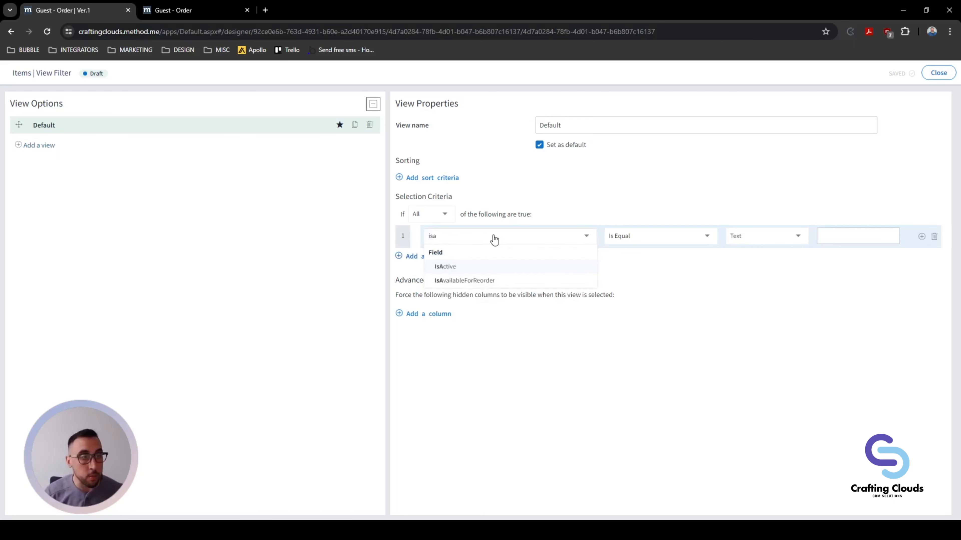
left_click(477, 270)
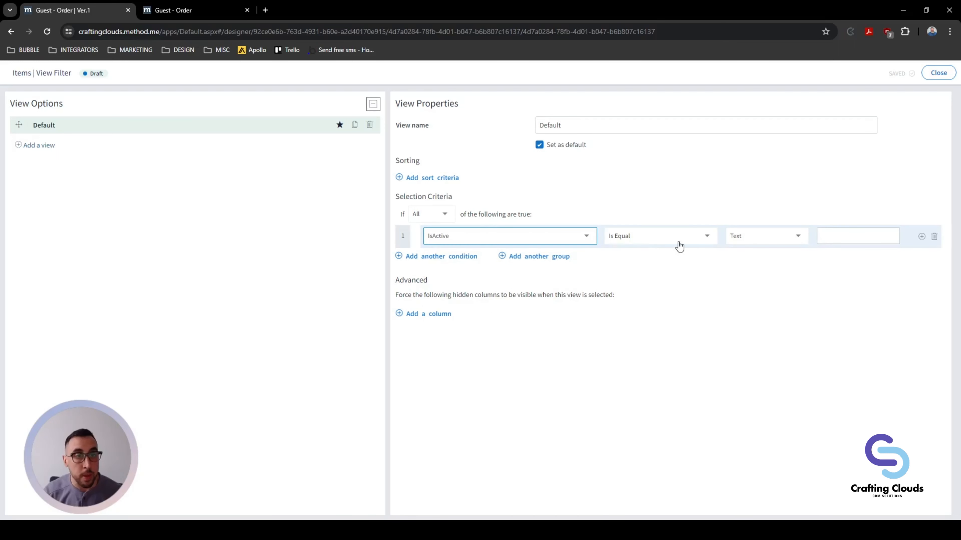
left_click(768, 240)
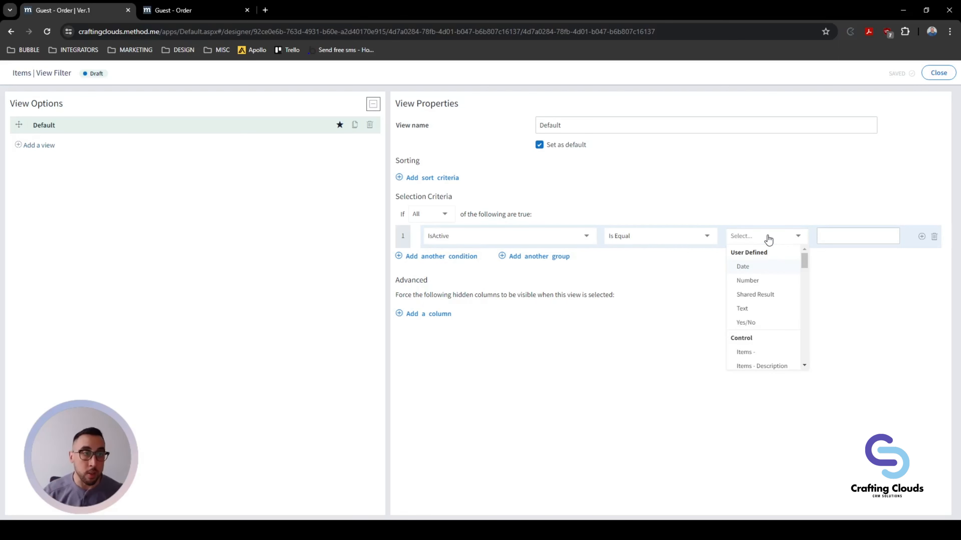
left_click(748, 322)
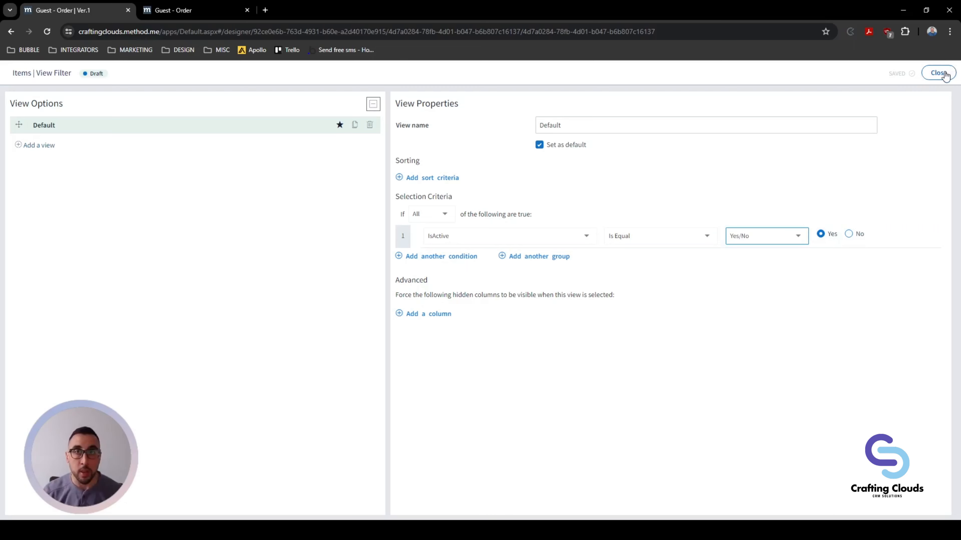
left_click(939, 73)
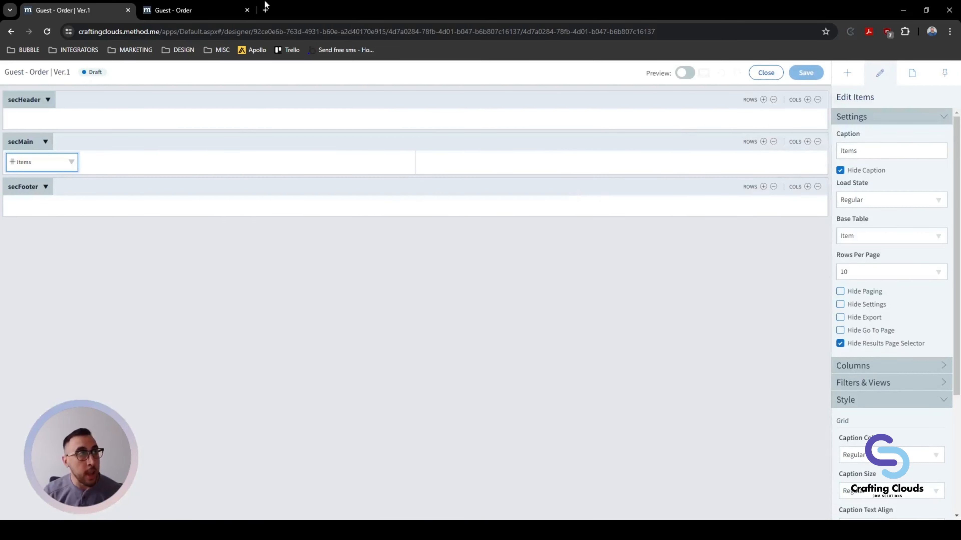
left_click(160, 11)
left_click(46, 32)
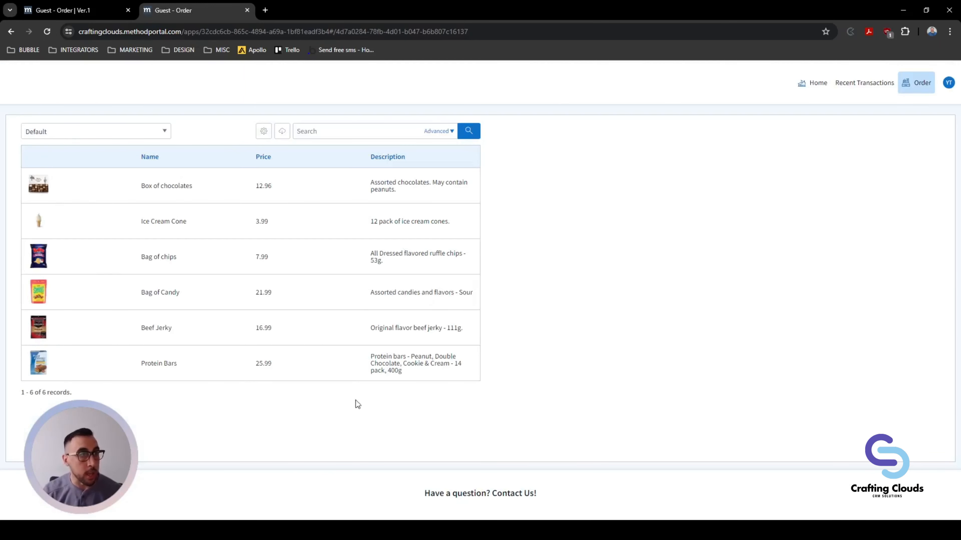
left_click(163, 131)
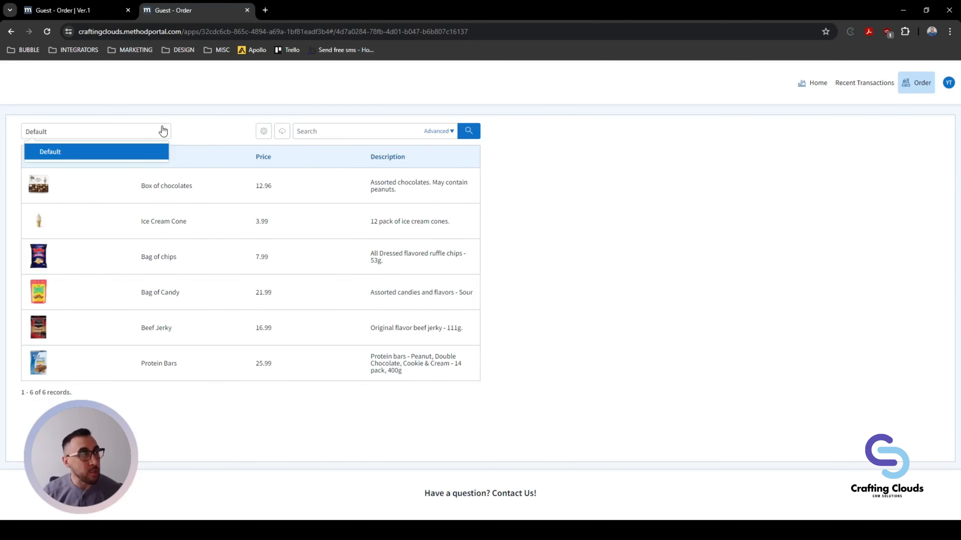
left_click(163, 130)
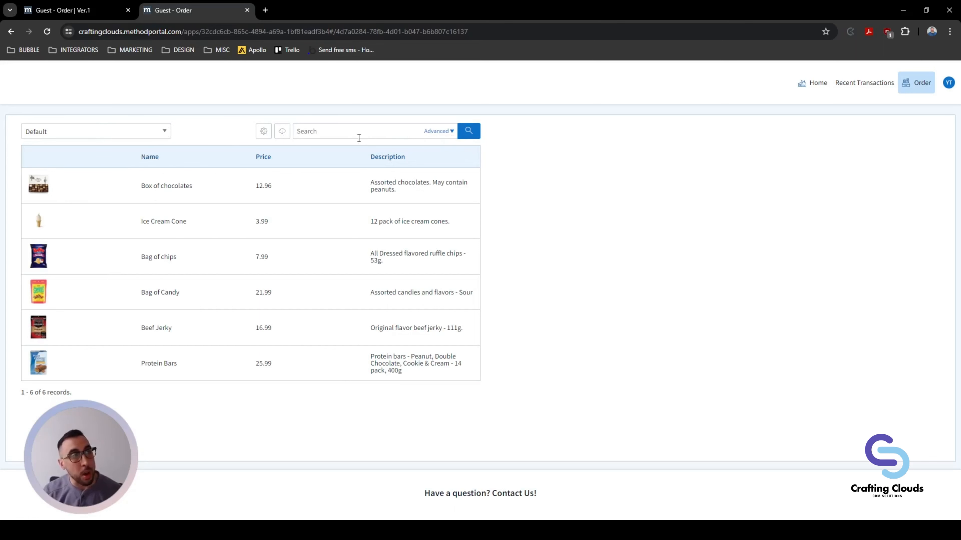
left_click(263, 132)
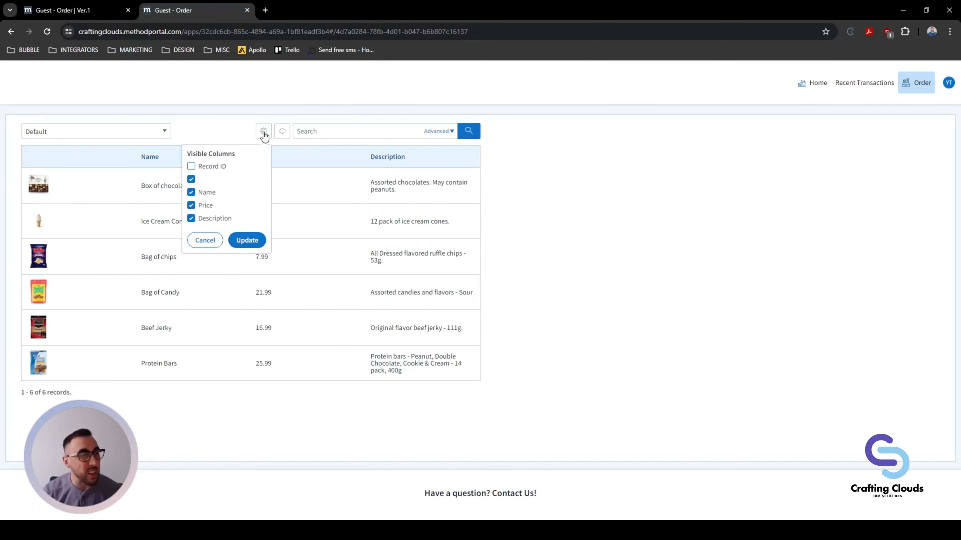
left_click(263, 133)
left_click(264, 133)
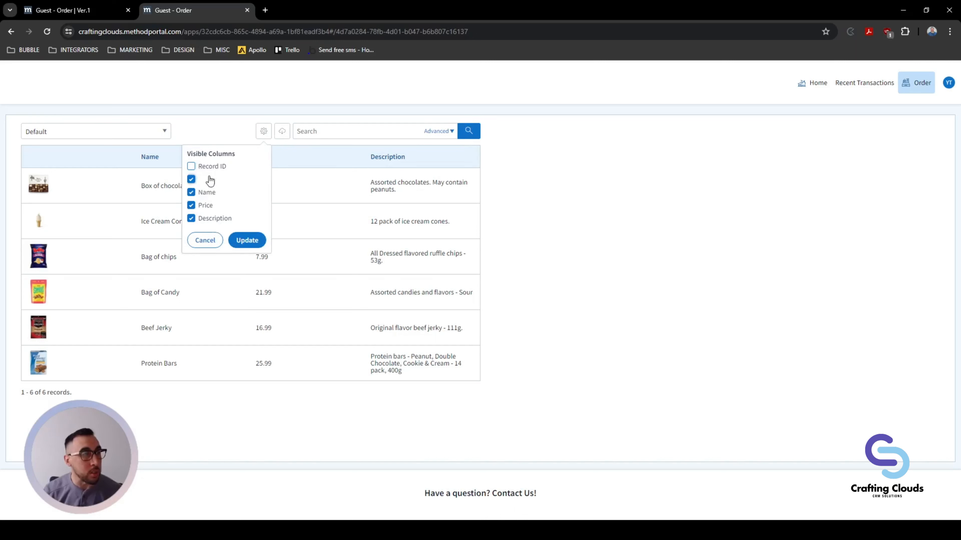
left_click(262, 135)
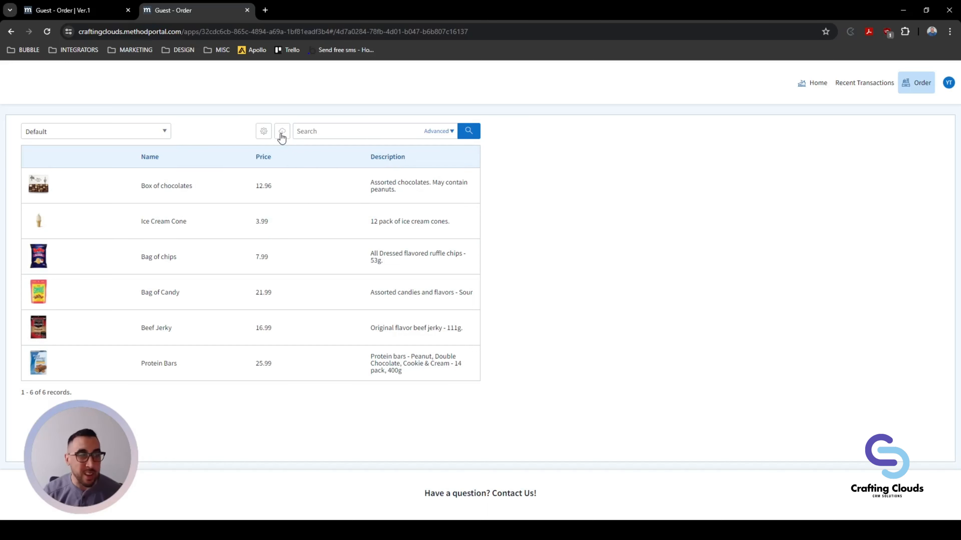
left_click(332, 132)
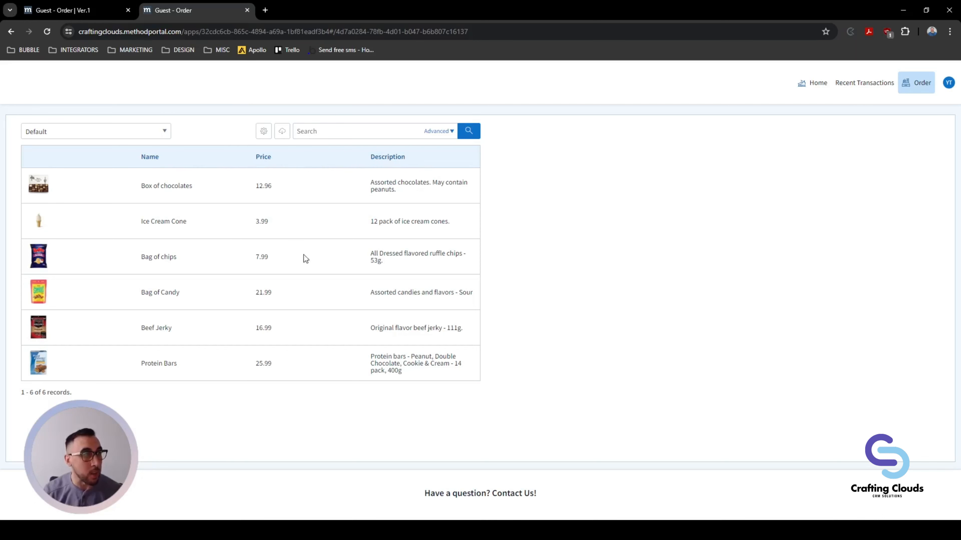
Review the Items grid's Default view settings in the designer.
left_click(74, 11)
left_click(71, 161)
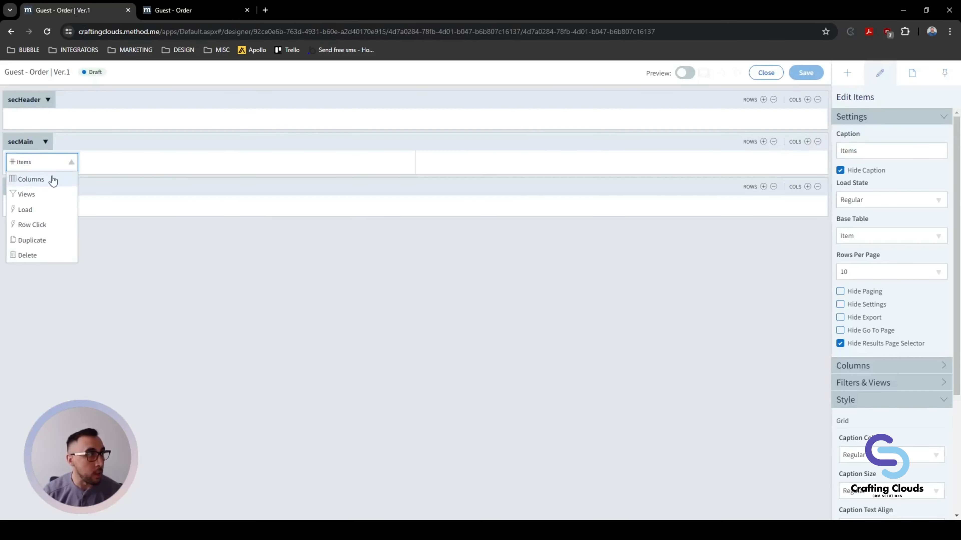
left_click(44, 190)
left_click(54, 126)
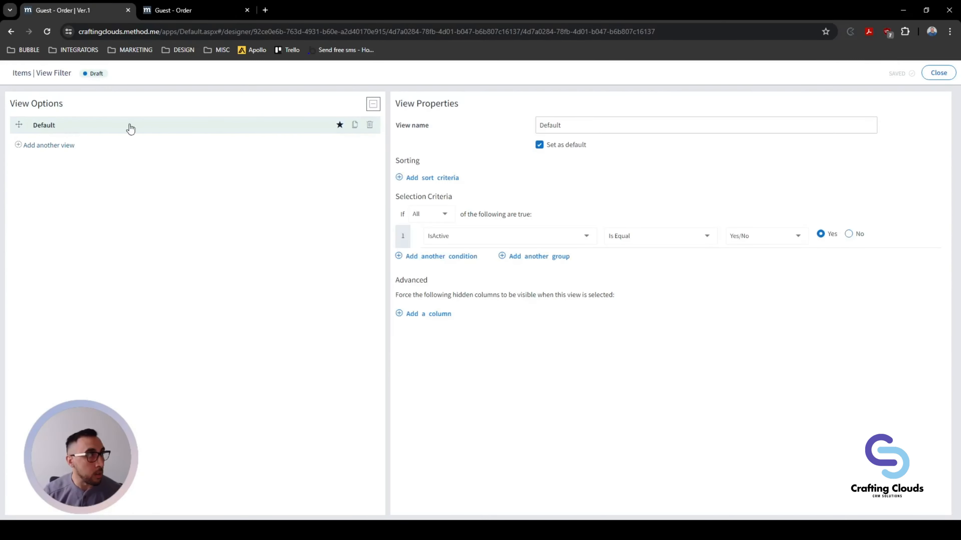
left_click(940, 73)
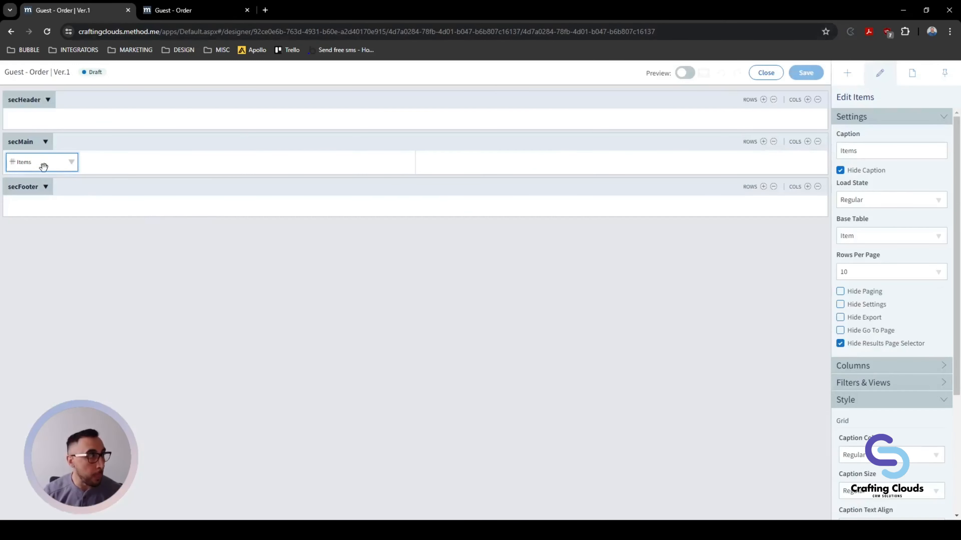
Move the SalesDesc column above SalesPrice in the Items grid.
left_click(72, 162)
left_click(43, 180)
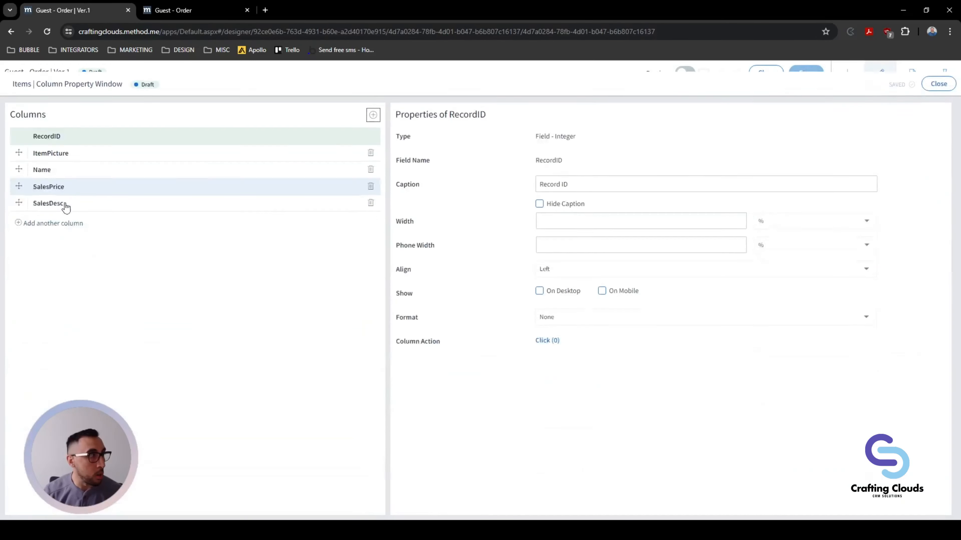
left_click(41, 193)
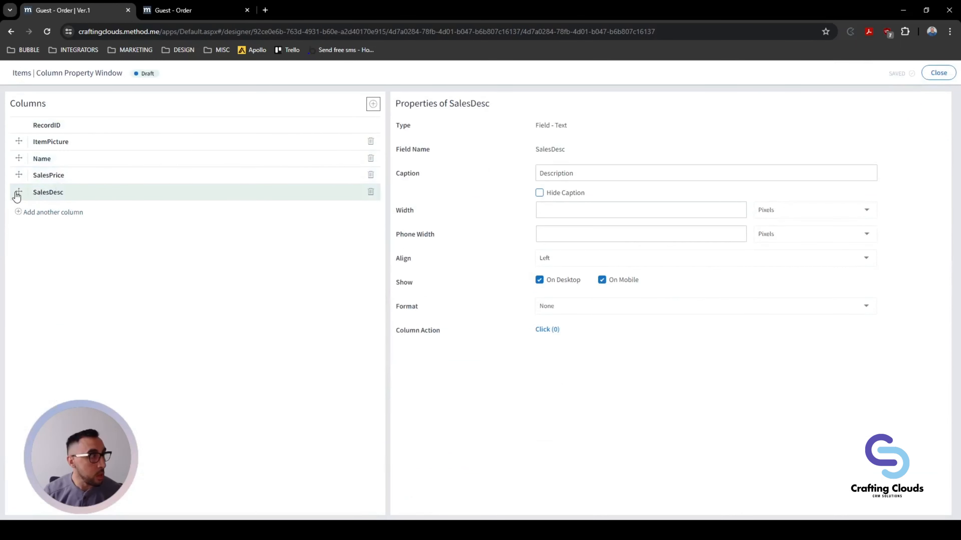
left_click_drag(19, 192, 27, 175)
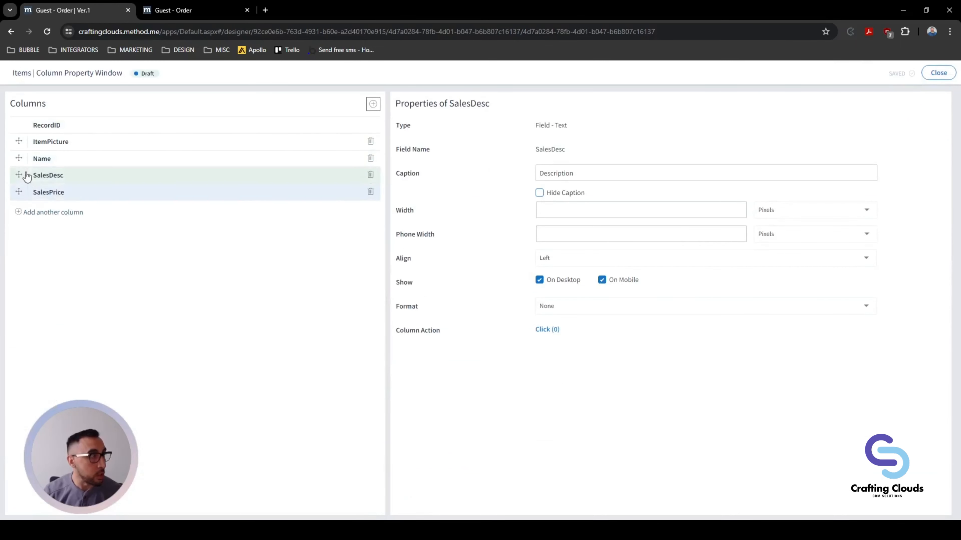
Set percent widths for ItemPicture (10%) and Name (20%).
left_click(79, 145)
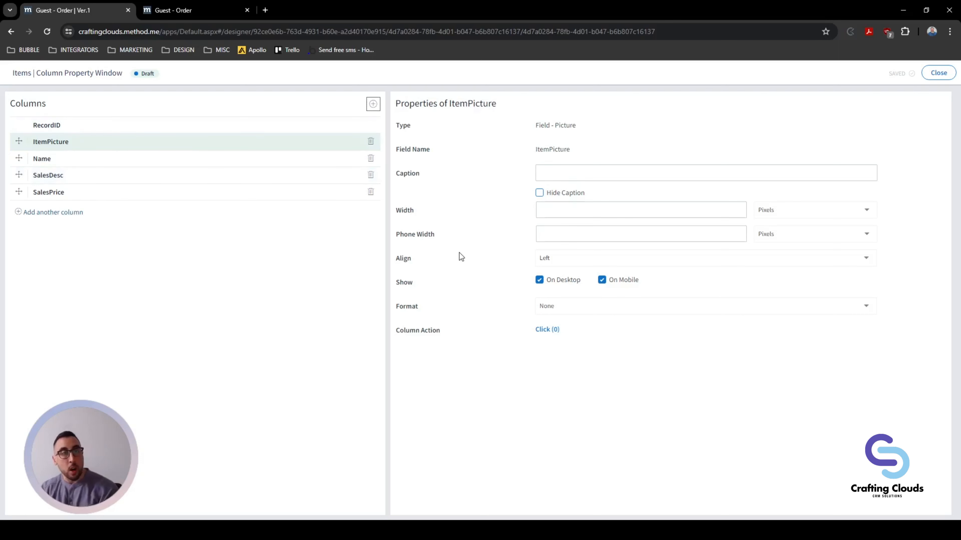
left_click(769, 216)
left_click(765, 229)
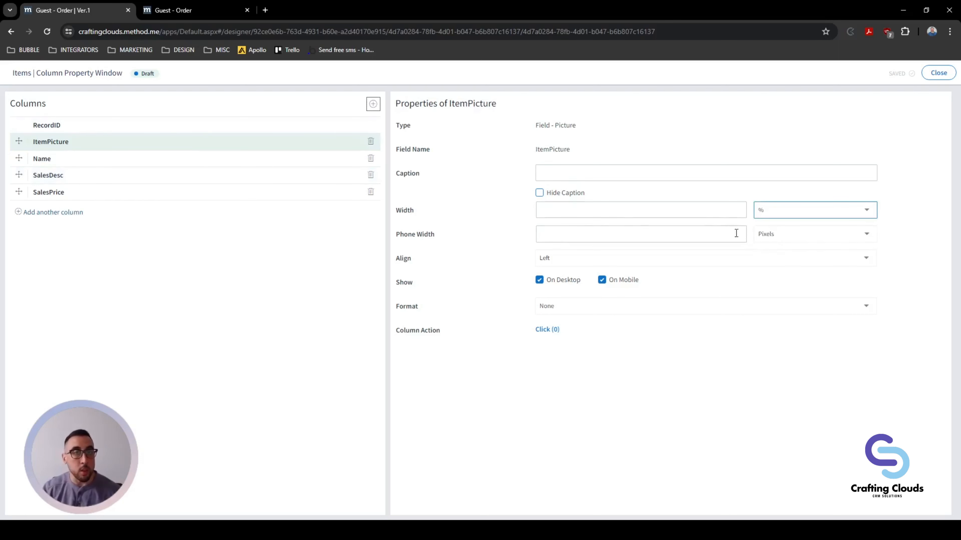
left_click(700, 212)
type("10")
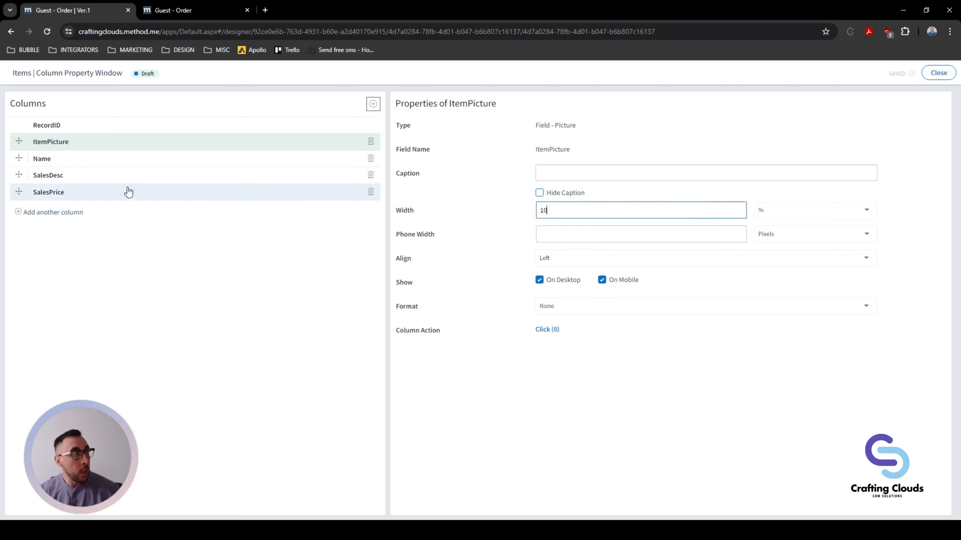
left_click(94, 163)
left_click(766, 212)
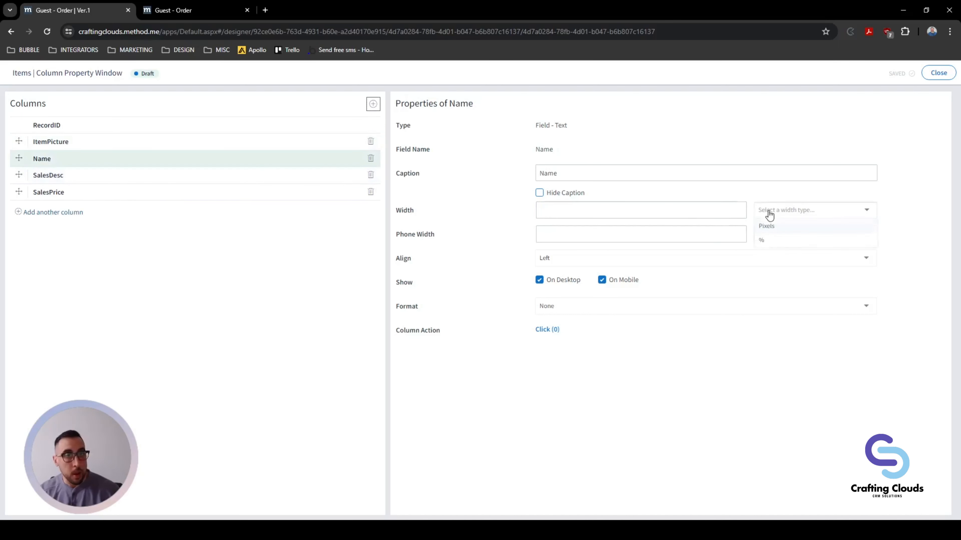
left_click(770, 241)
left_click(630, 207)
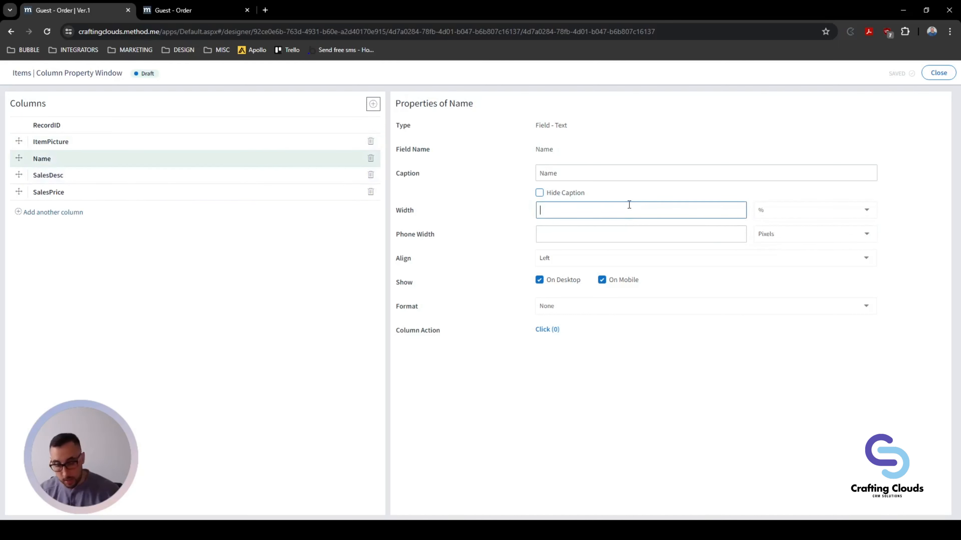
Set the SalesDesc column width to 30% and check the other widths were kept.
left_click(152, 176)
left_click(776, 215)
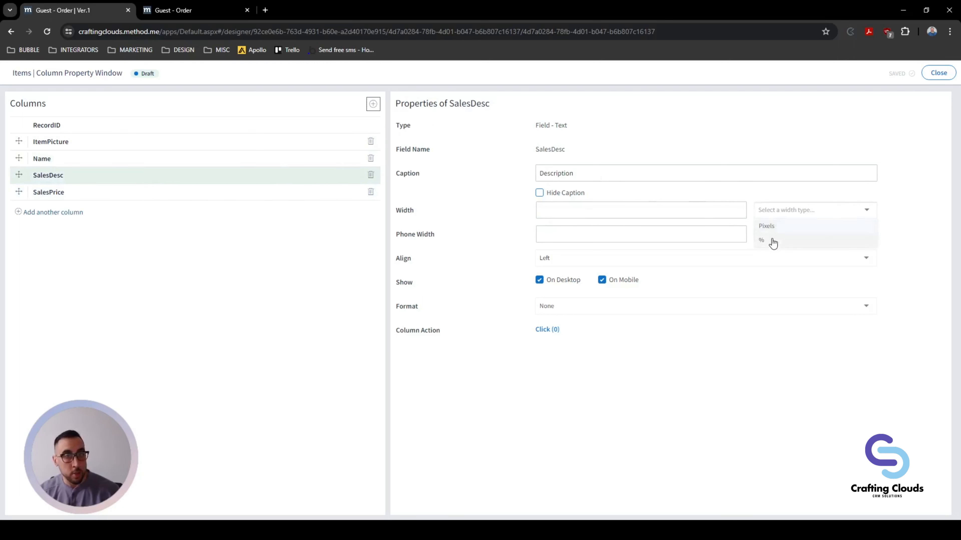
left_click(771, 243)
left_click(682, 211)
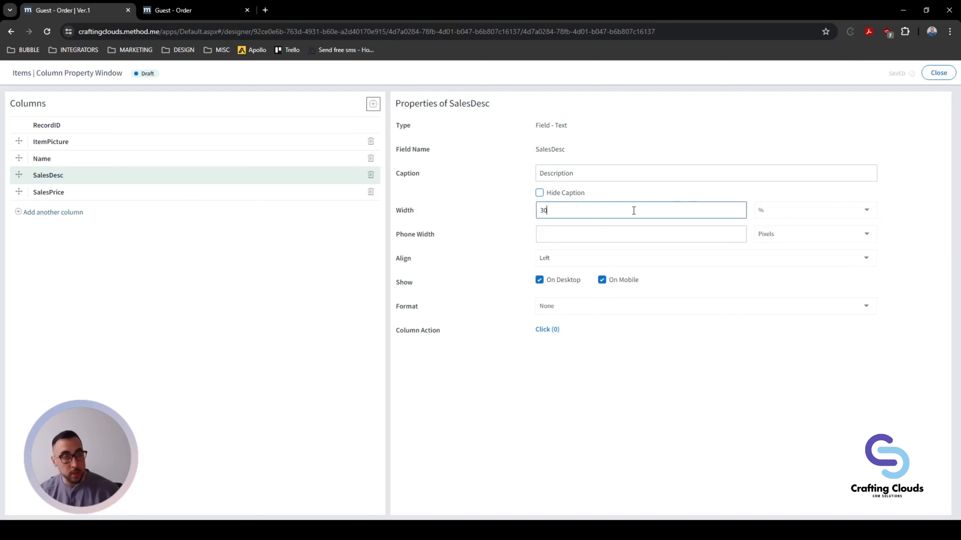
left_click(143, 165)
left_click(139, 148)
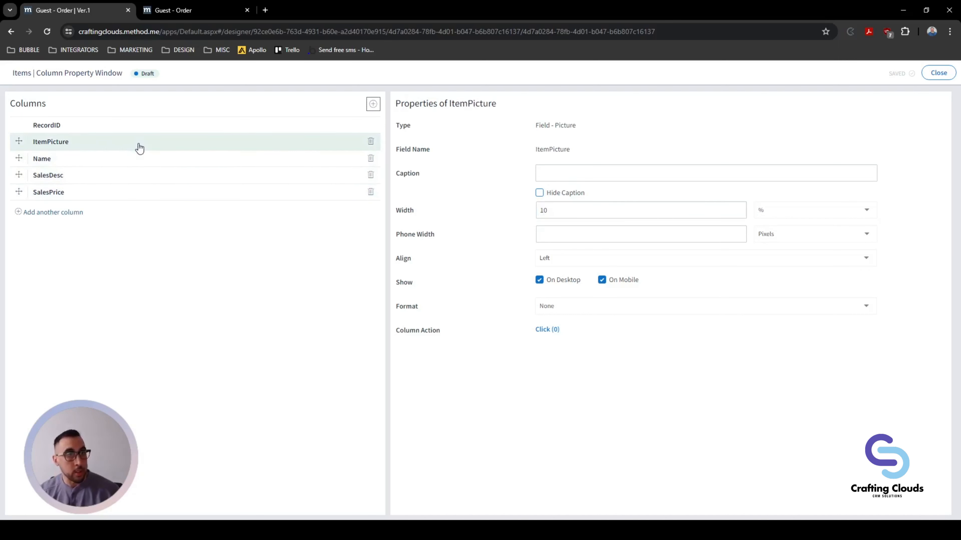
left_click(106, 175)
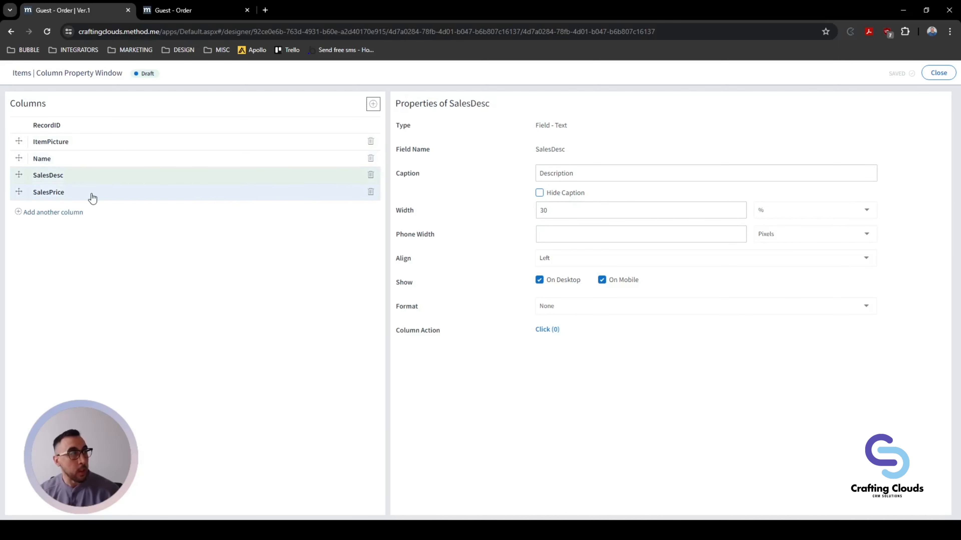
Set the SalesPrice column width to 10%.
left_click(102, 193)
left_click(797, 210)
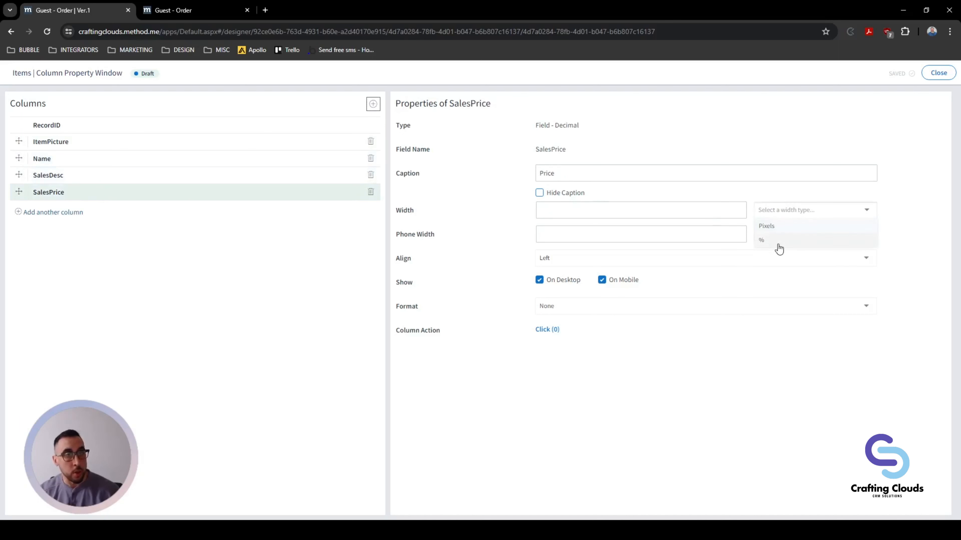
left_click(777, 243)
left_click(700, 211)
type("10")
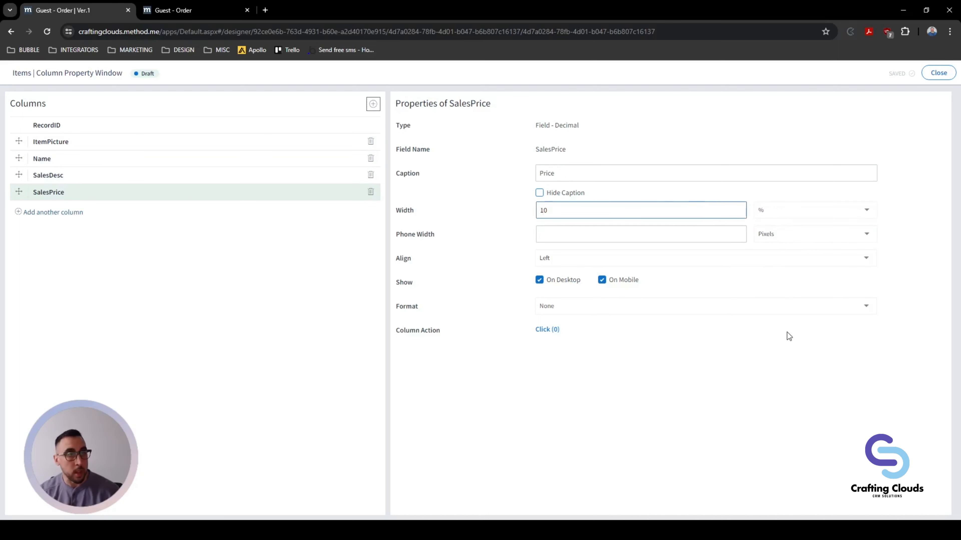
Close column settings and reload the guest Order page to see the new widths.
left_click(939, 73)
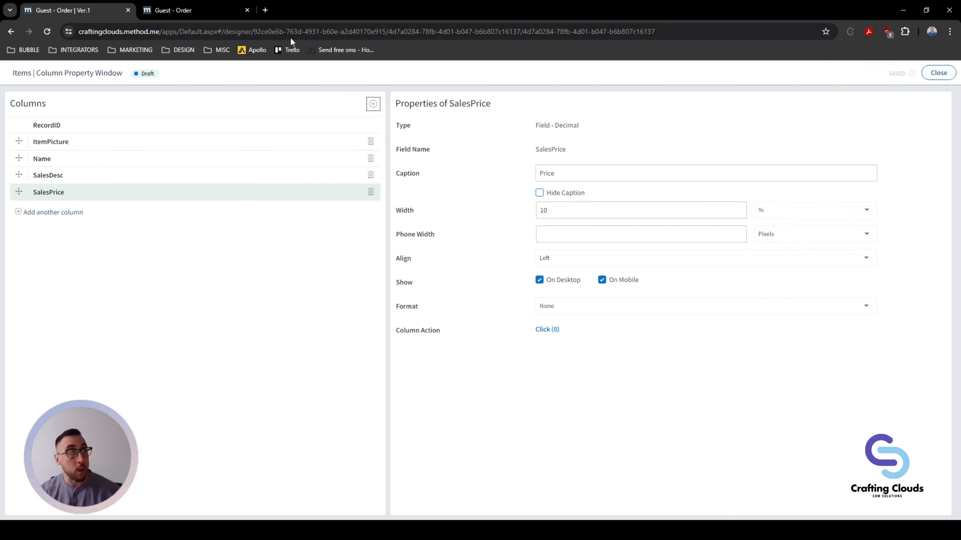
left_click(191, 14)
left_click(46, 32)
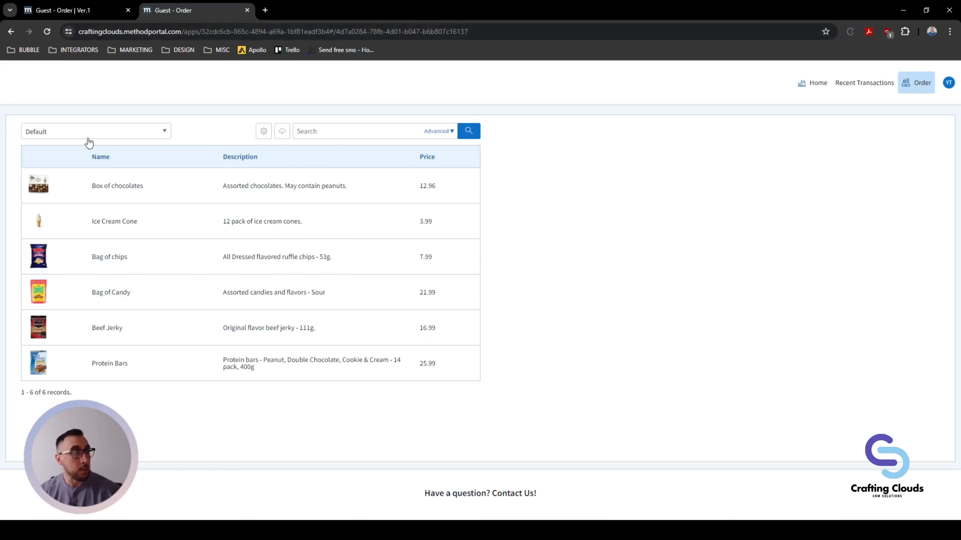
Give the Items grid a checkbox column, hide its headers, and hide settings and export options.
left_click(68, 8)
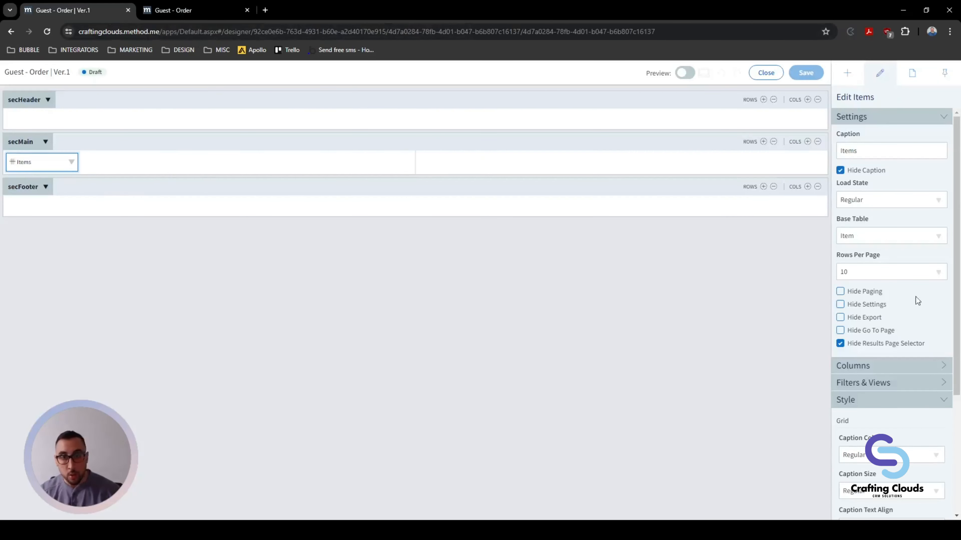
left_click(878, 310)
left_click(875, 319)
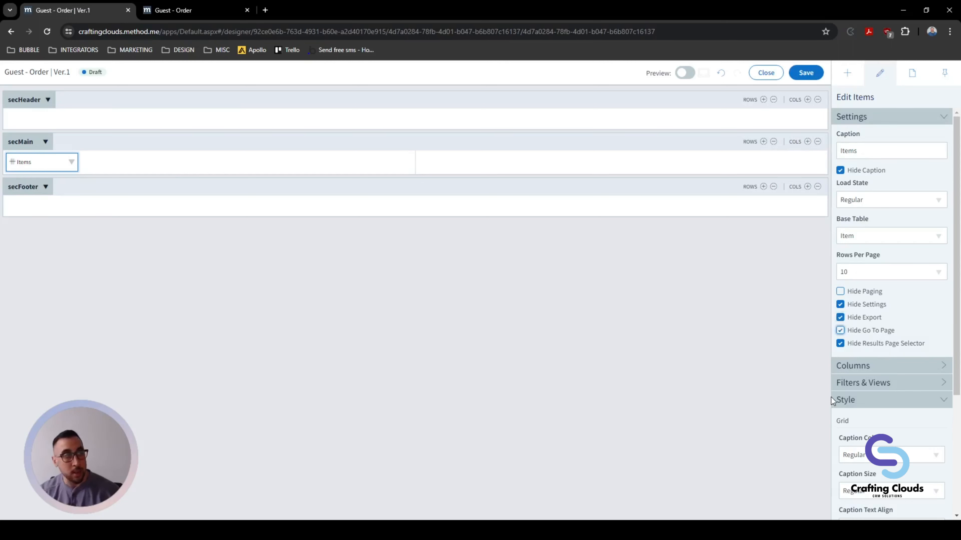
left_click(878, 366)
scroll(886, 364, "down", 3)
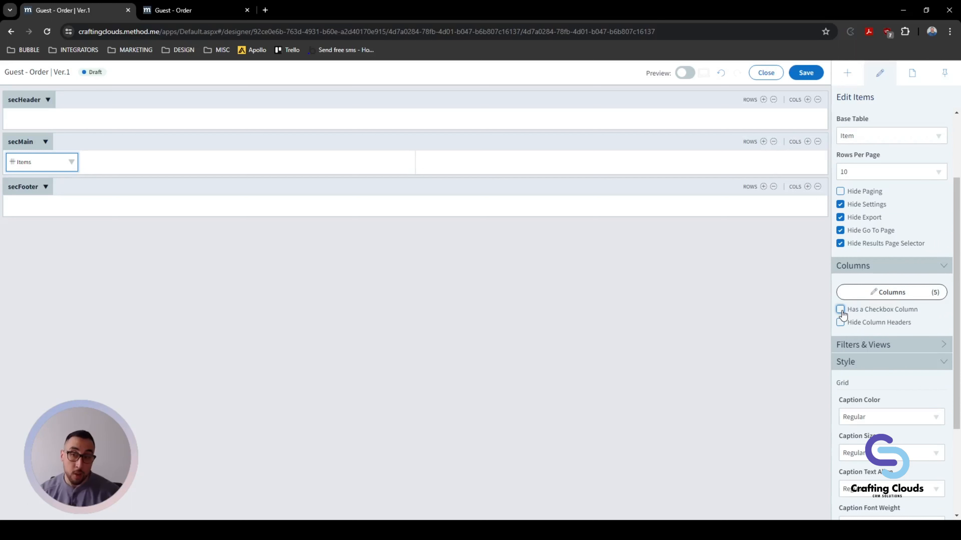
left_click(841, 310)
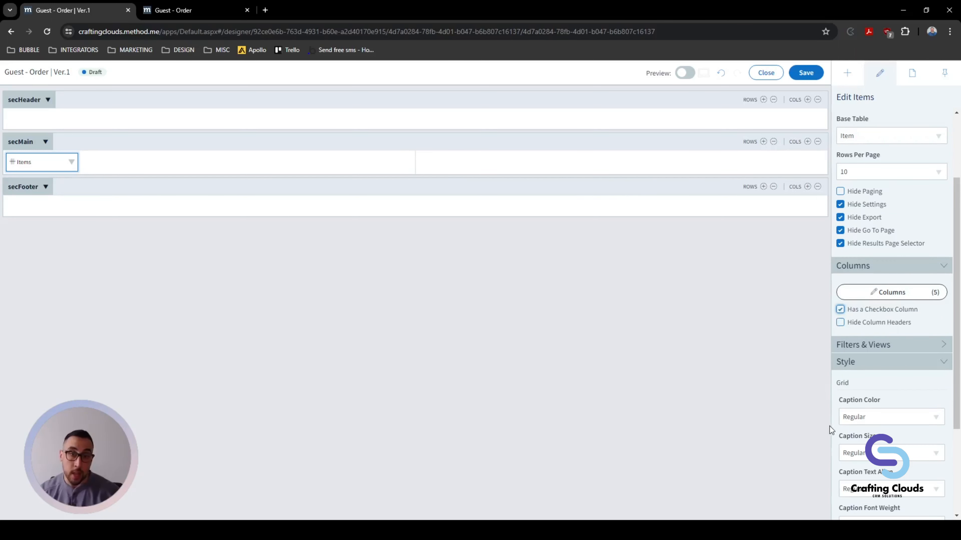
left_click(840, 322)
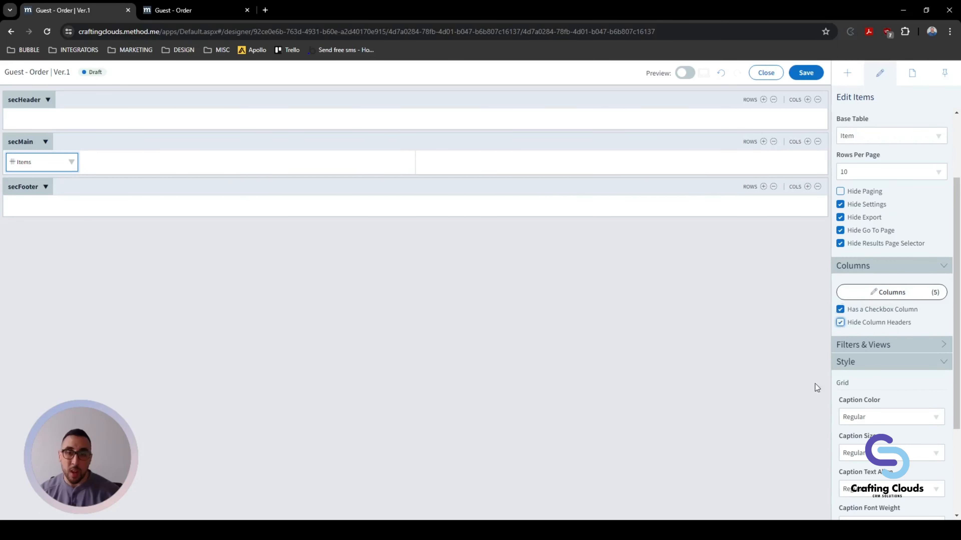
left_click(866, 345)
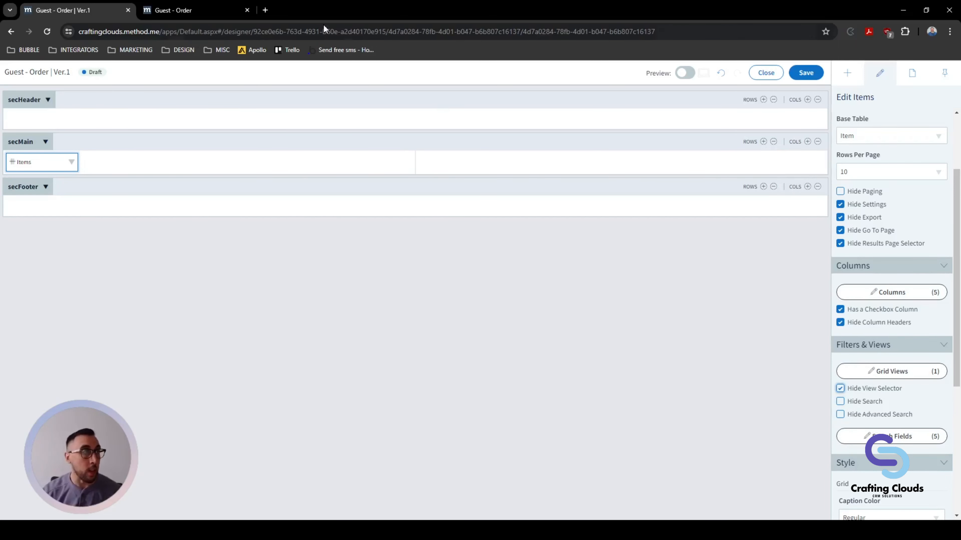
Save the design, reload the guest Order page, then reopen the Items grid's column settings.
left_click(818, 80)
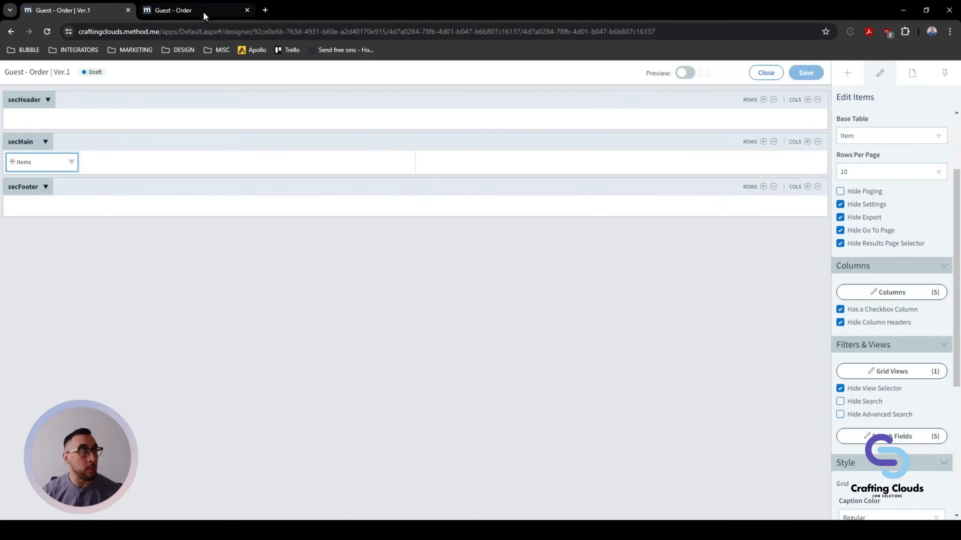
left_click(204, 12)
left_click(47, 31)
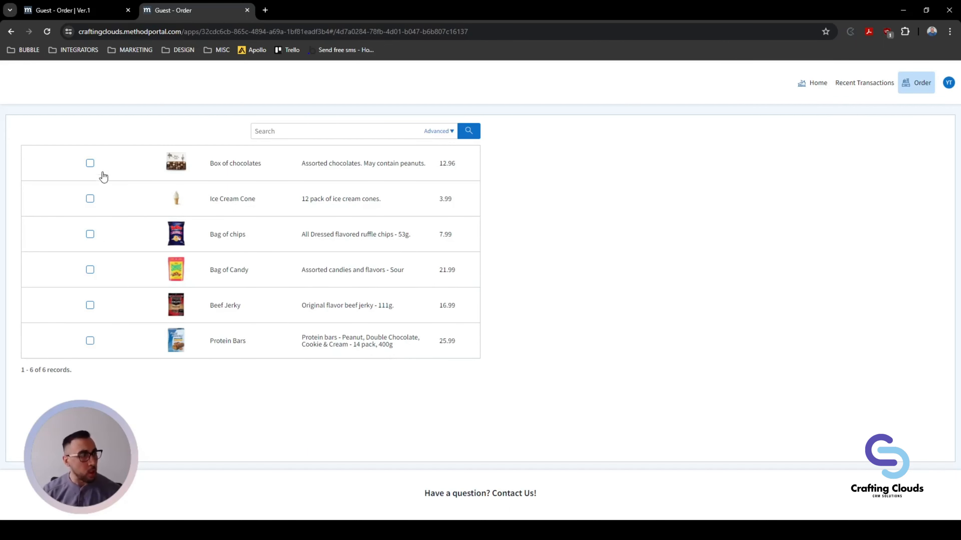
left_click(102, 17)
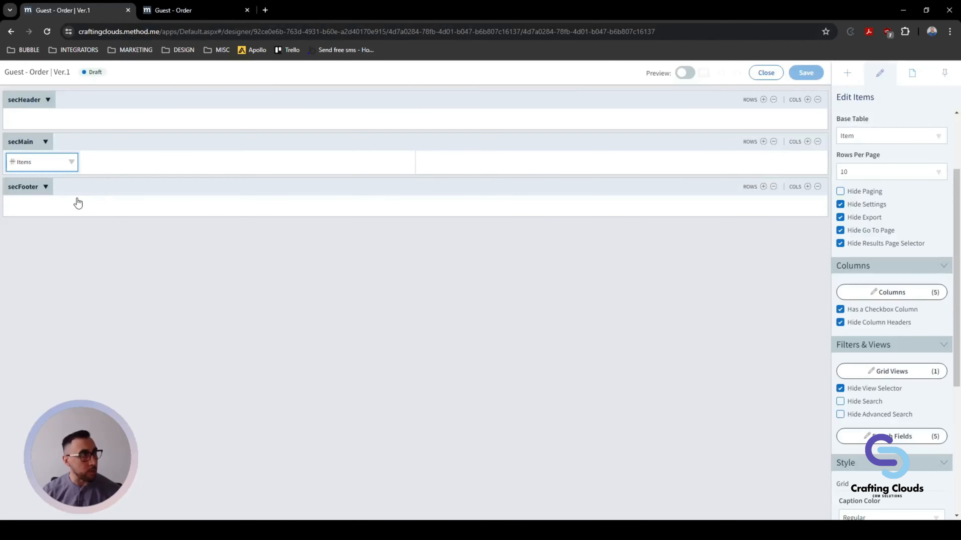
left_click(72, 162)
left_click(51, 180)
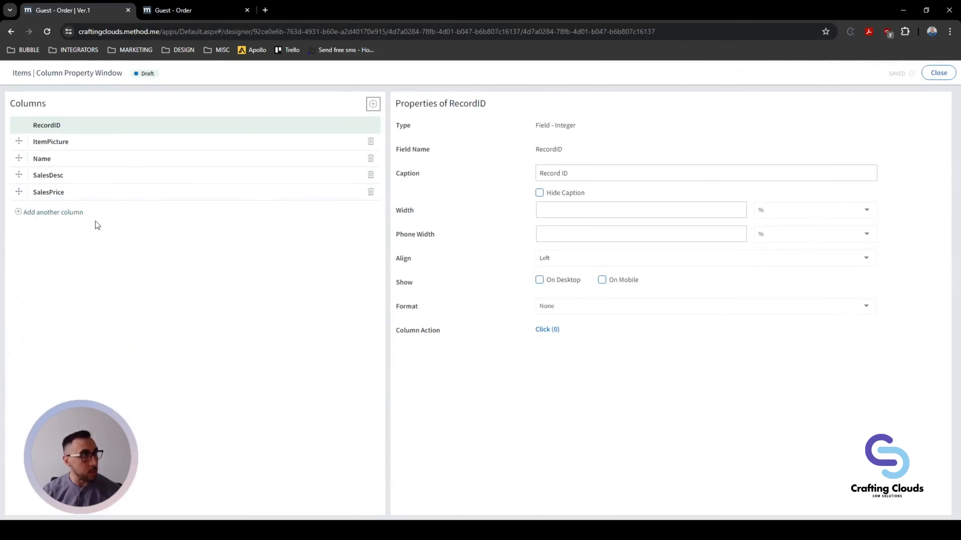
Set the Name column width to 30.
left_click(80, 144)
left_click(76, 161)
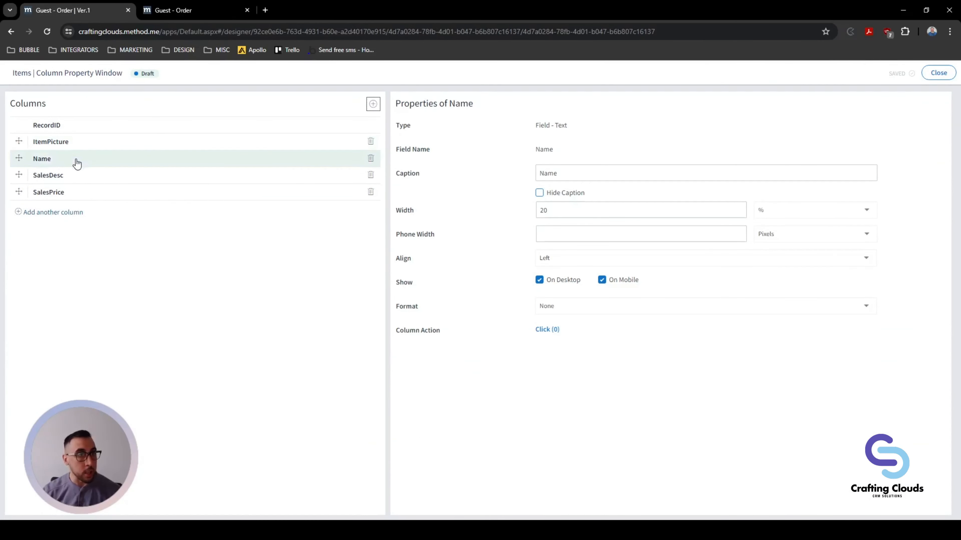
left_click(77, 177)
left_click(77, 197)
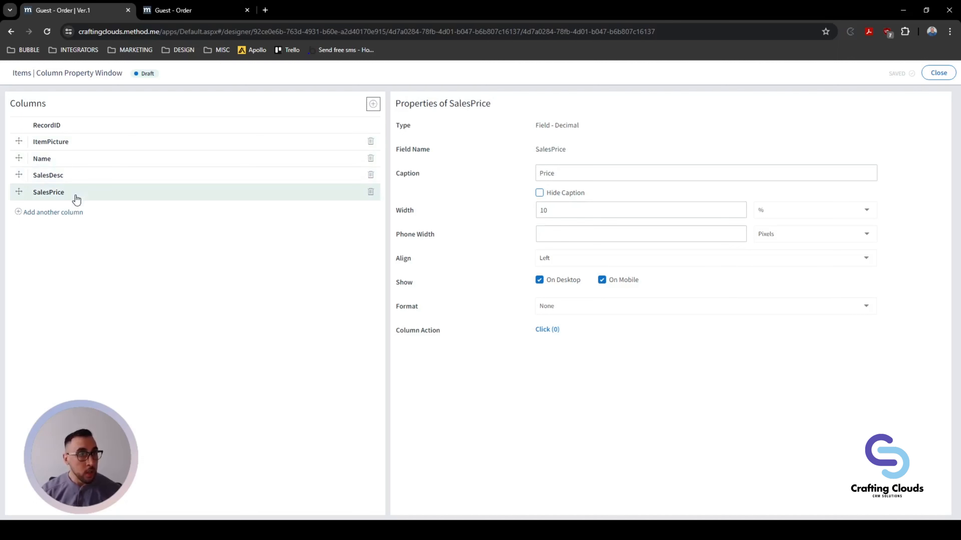
left_click(88, 145)
left_click(91, 161)
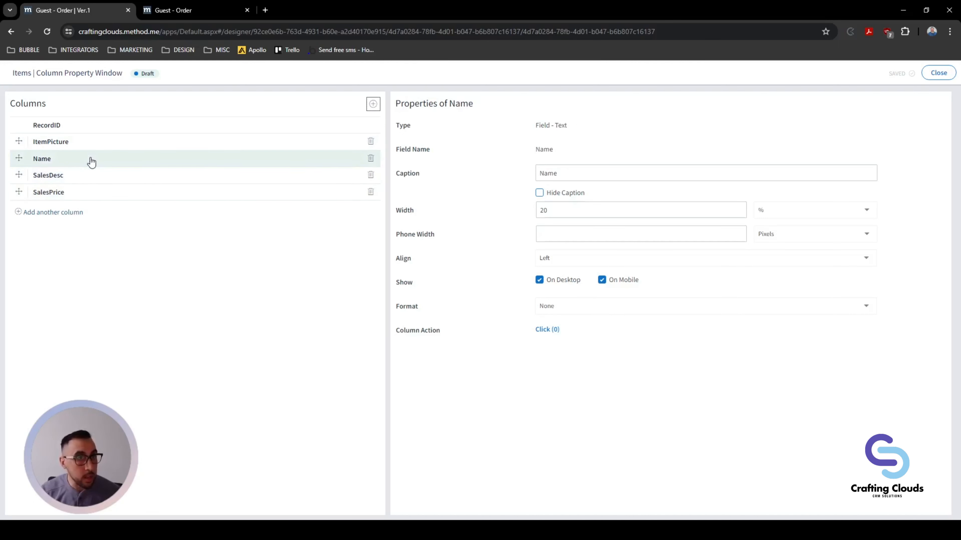
left_click_drag(554, 210, 512, 210)
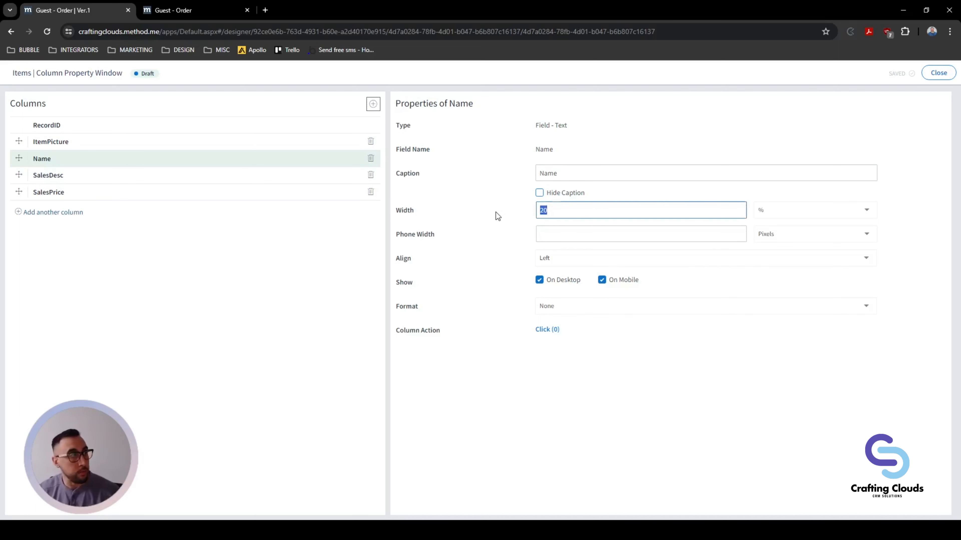
type("30")
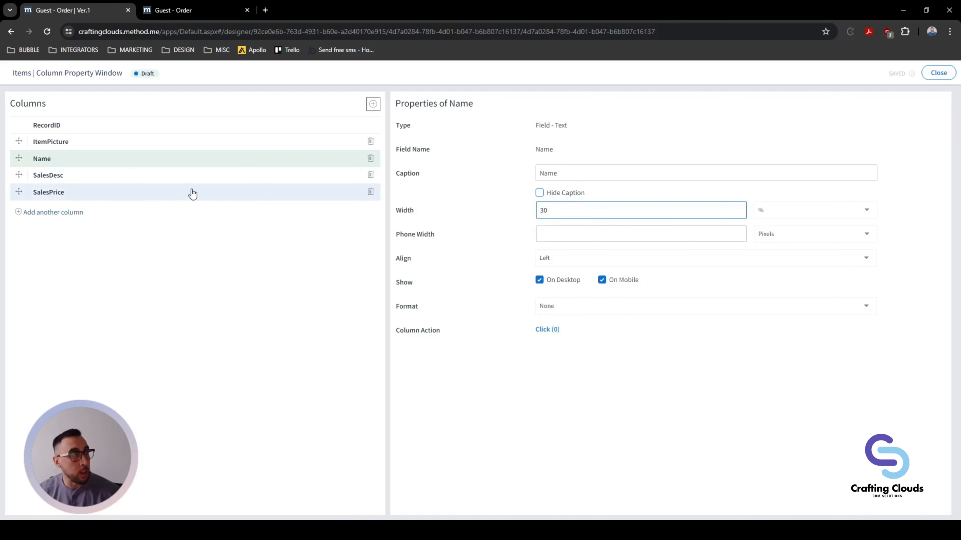
Set the SalesPrice column width to 20 and switch to the guest Order portal.
left_click(188, 176)
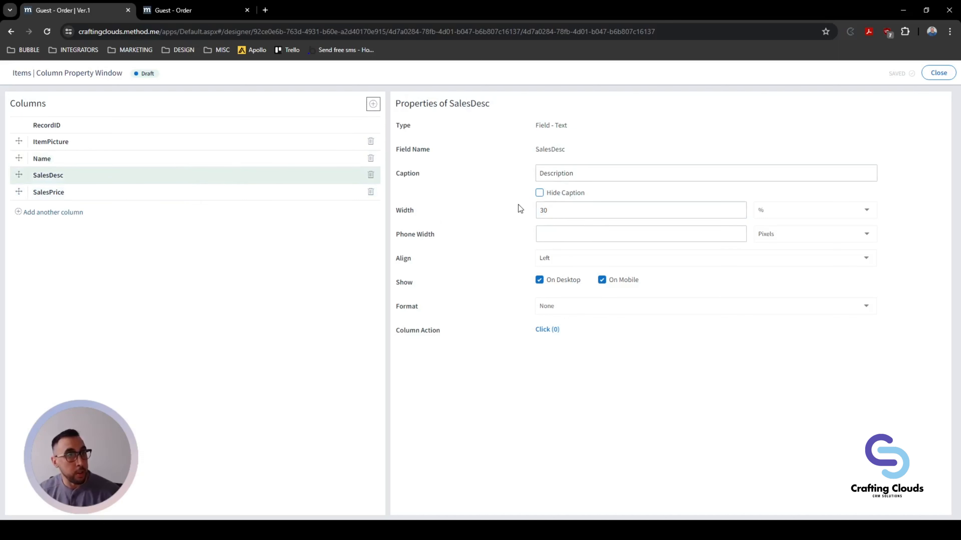
left_click(171, 194)
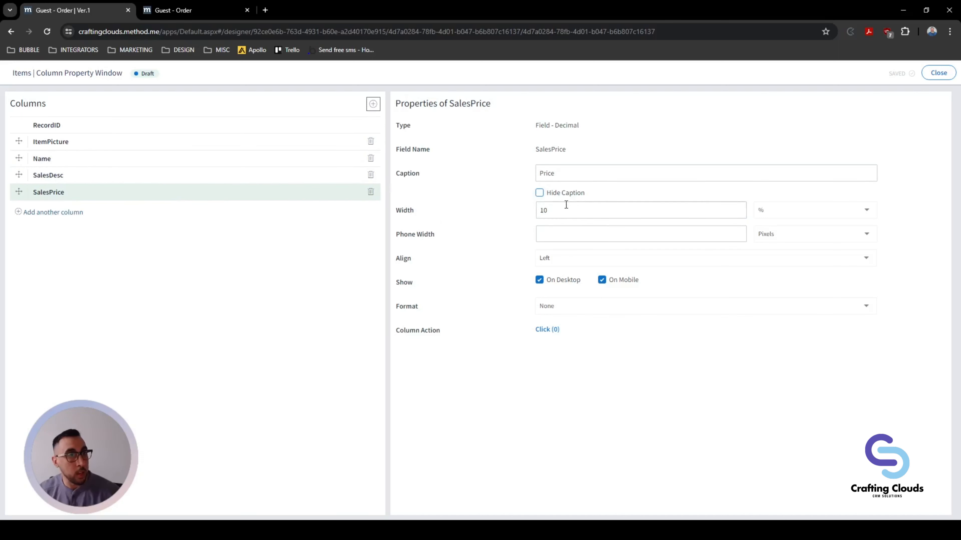
left_click_drag(566, 205, 499, 208)
type("20")
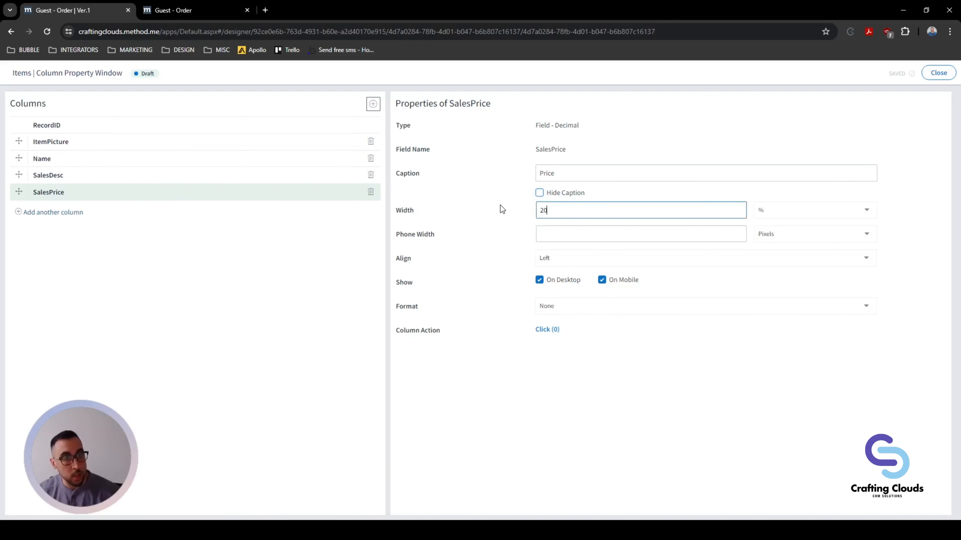
left_click(140, 149)
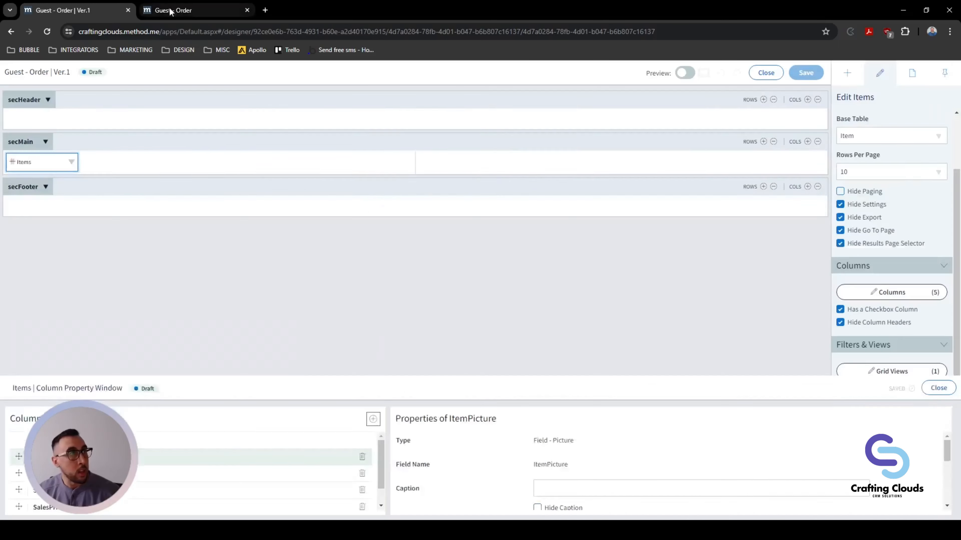
left_click(177, 11)
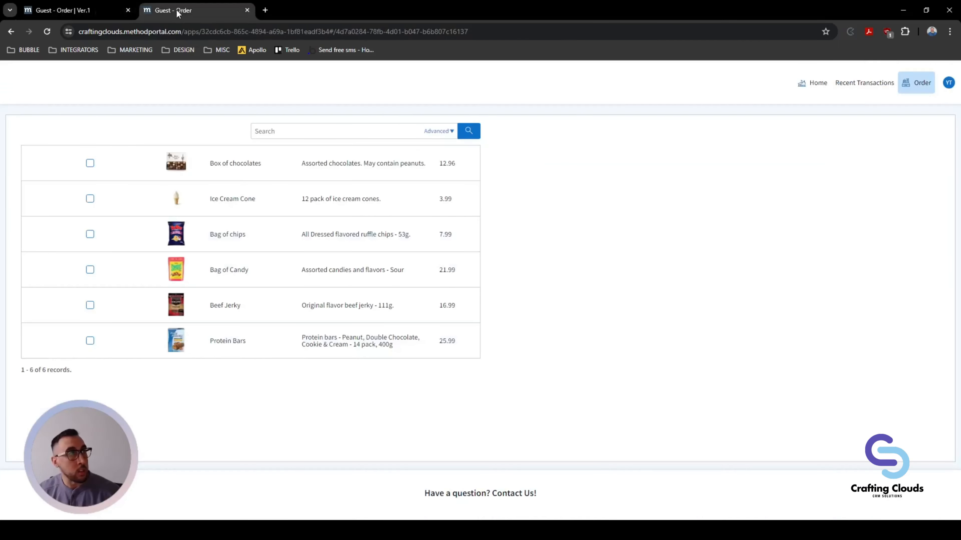
Reload the guest Order portal to preview the 30% Name and 20% Price widths.
left_click(46, 31)
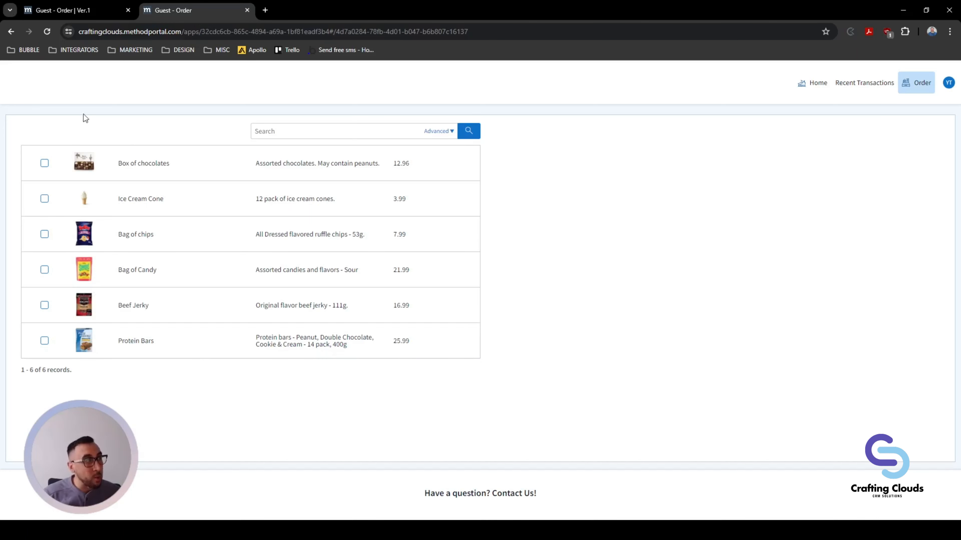
Insert a new section into secMain's left column and move the Items grid into it.
left_click(50, 19)
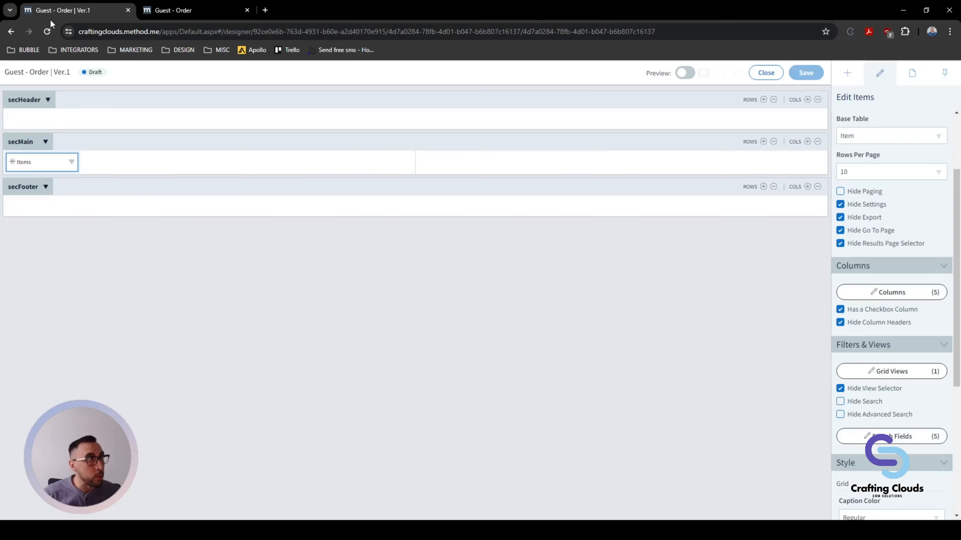
left_click(856, 75)
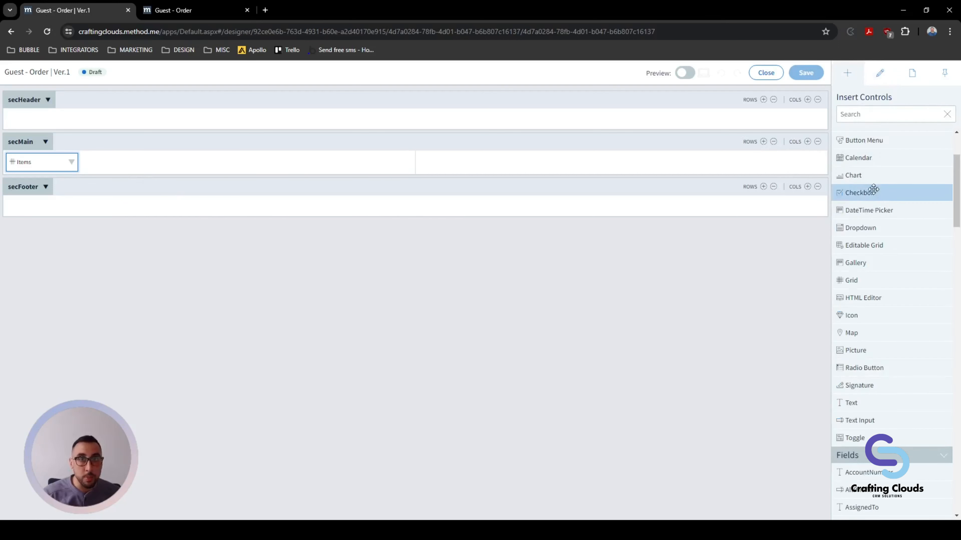
scroll(871, 191, "up", 3)
left_click_drag(873, 152, 199, 157)
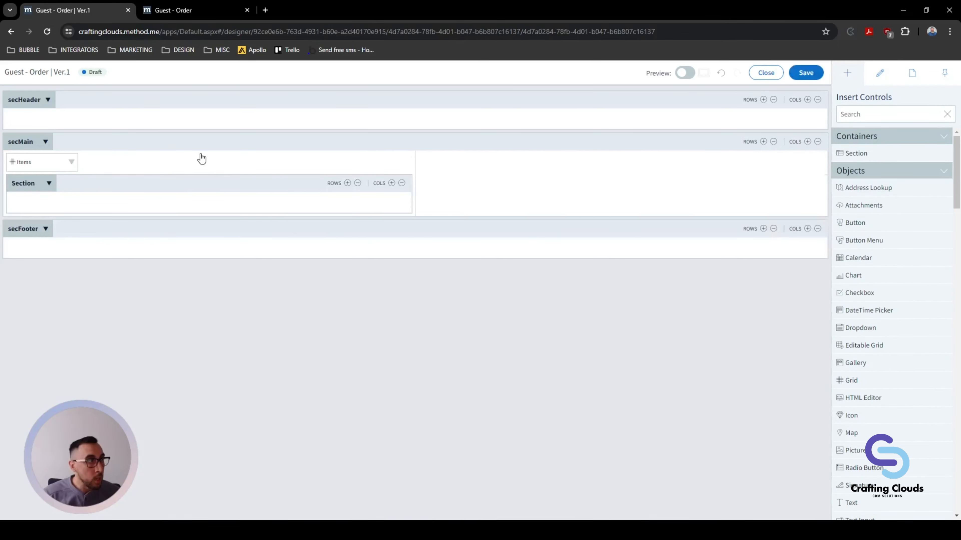
left_click_drag(39, 155, 52, 199)
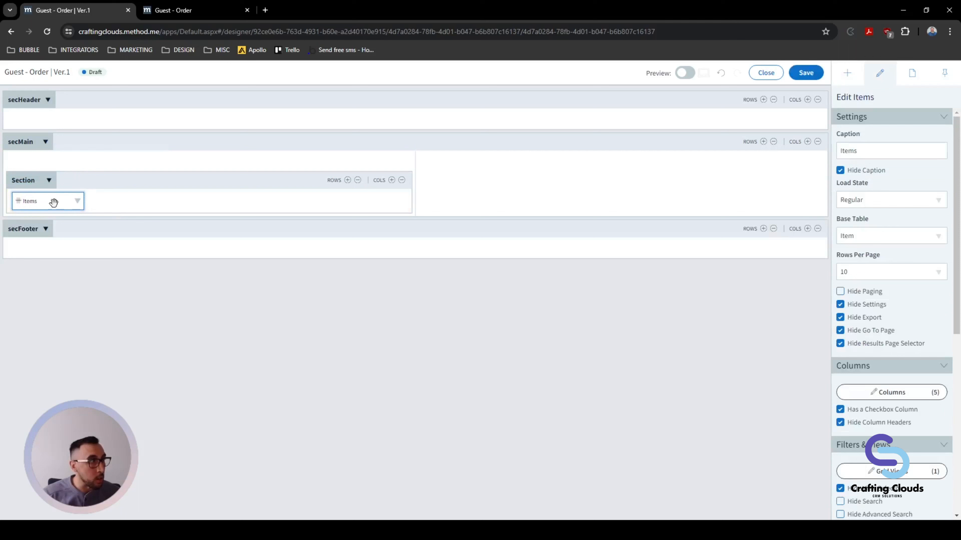
Name the section secItems and give it 1x top and bottom padding.
left_click(124, 182)
left_click(896, 148)
key("ctrl+a")
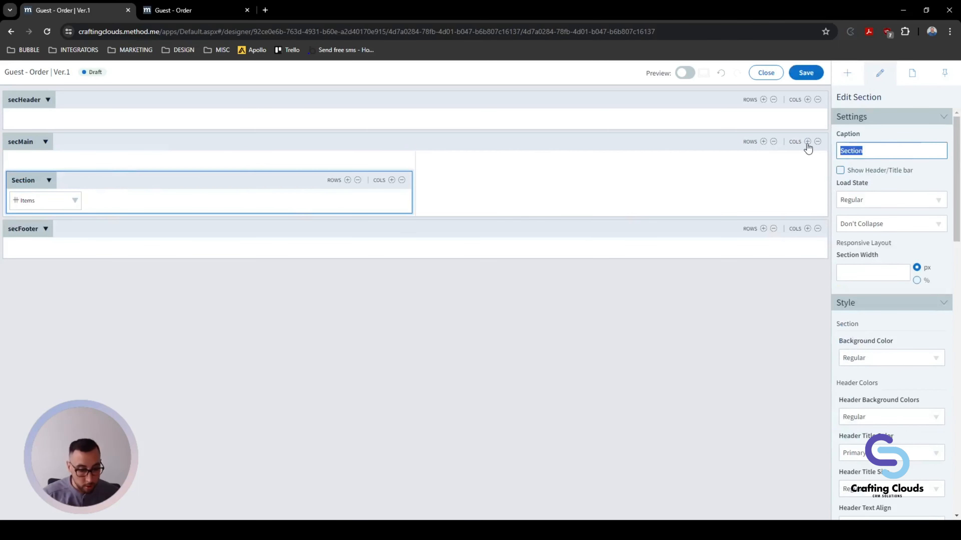
type("secItems")
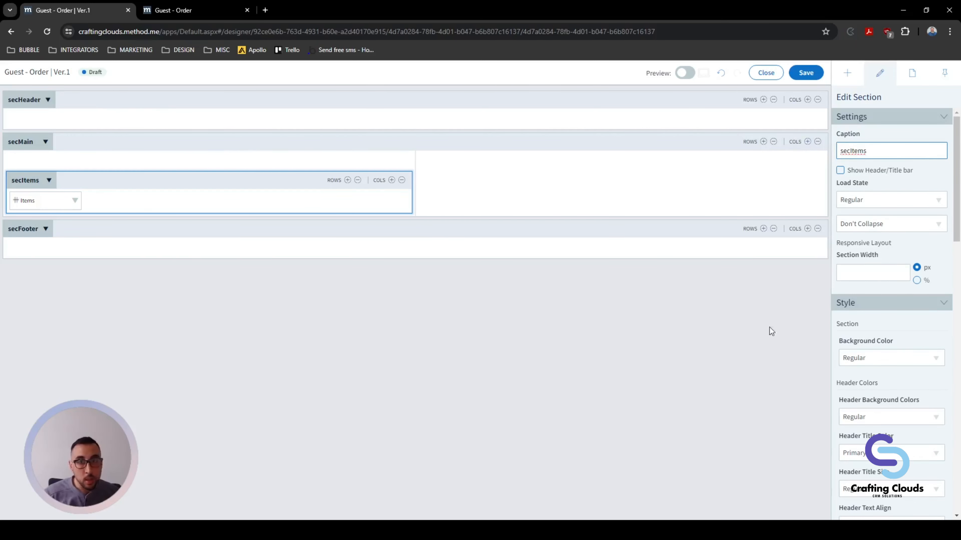
scroll(893, 341, "down", 10)
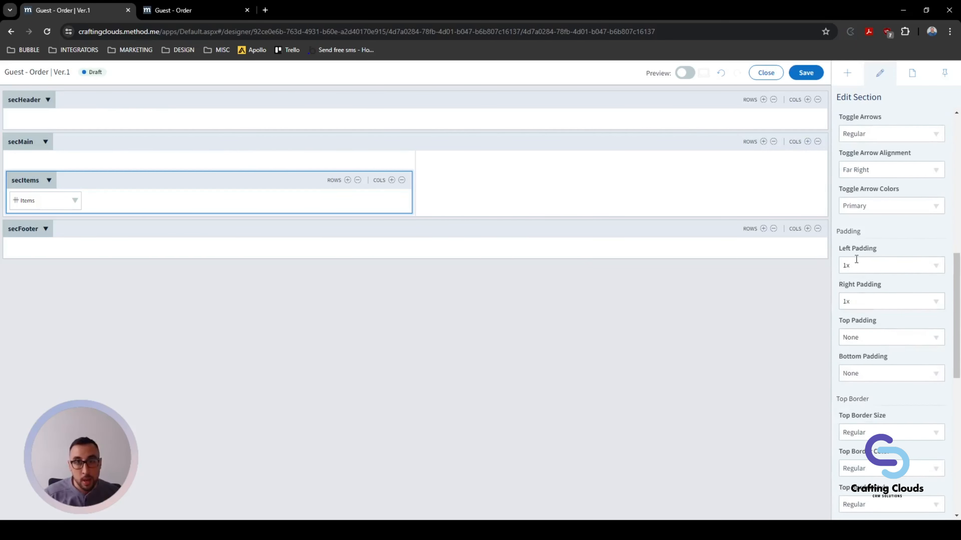
left_click(871, 341)
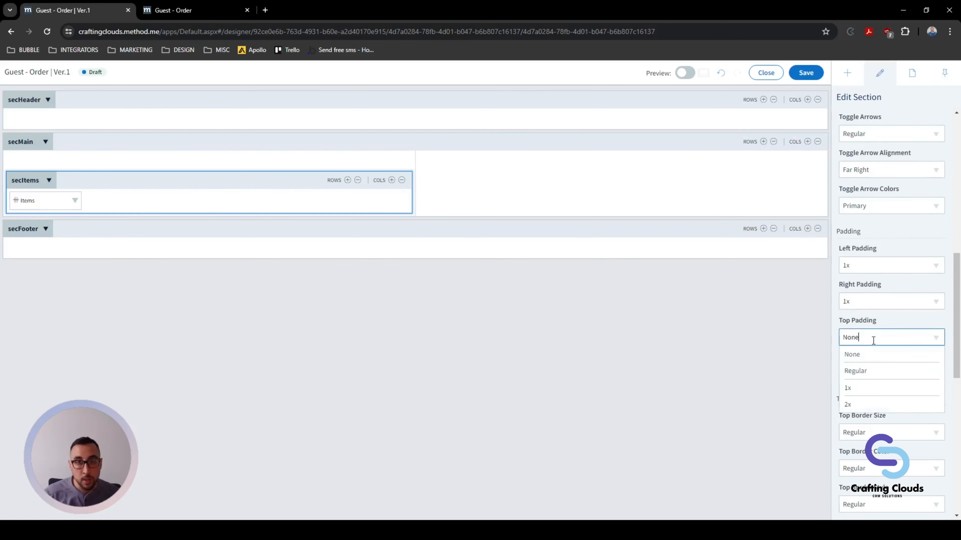
left_click(861, 388)
left_click(875, 370)
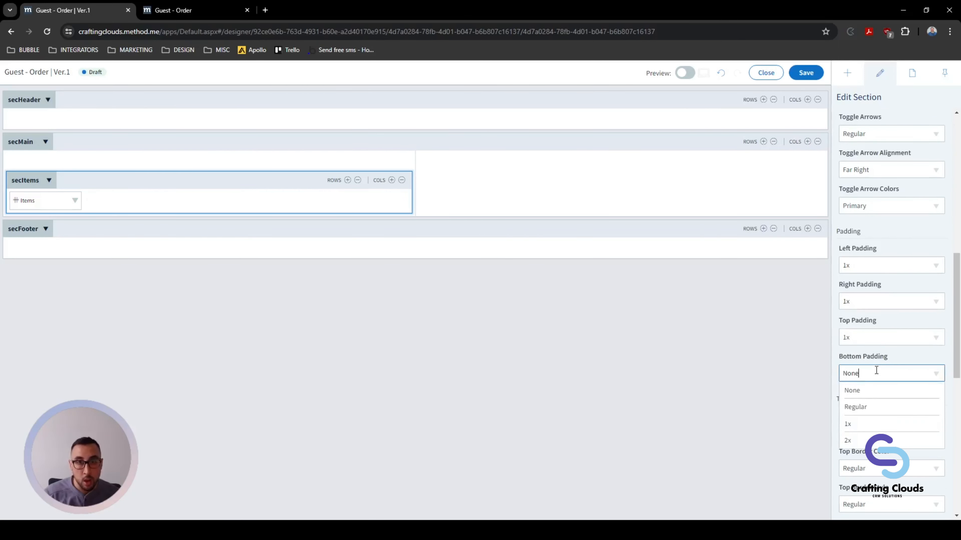
left_click(858, 423)
Save the page design and reload the guest Order portal.
left_click(805, 72)
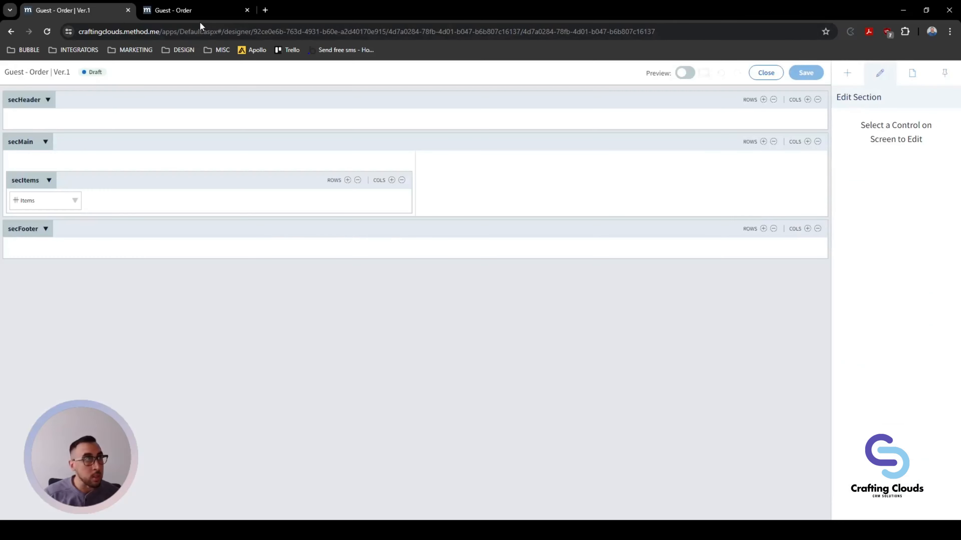
left_click(196, 11)
left_click(48, 32)
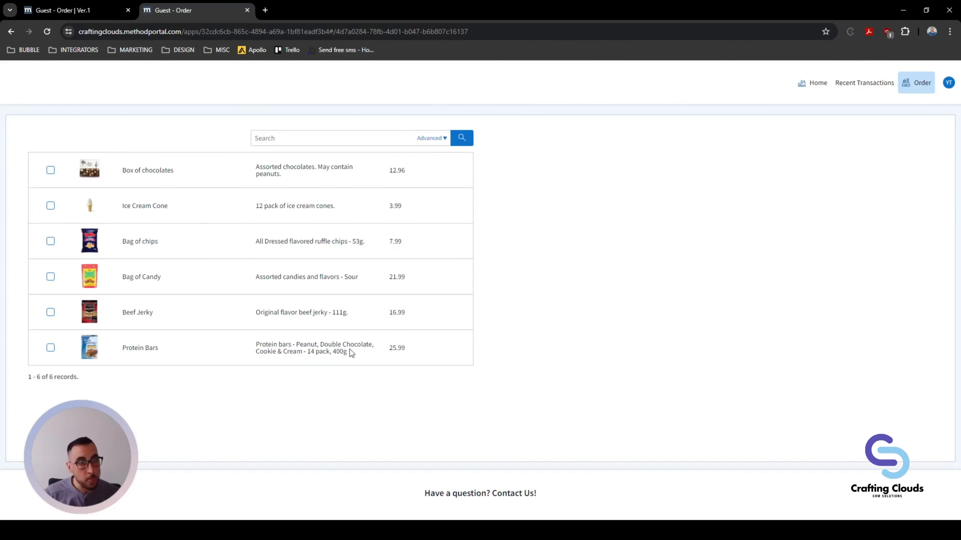
Raise secItems top padding from 1x to 2x, save, and reload the guest Order page.
left_click(85, 16)
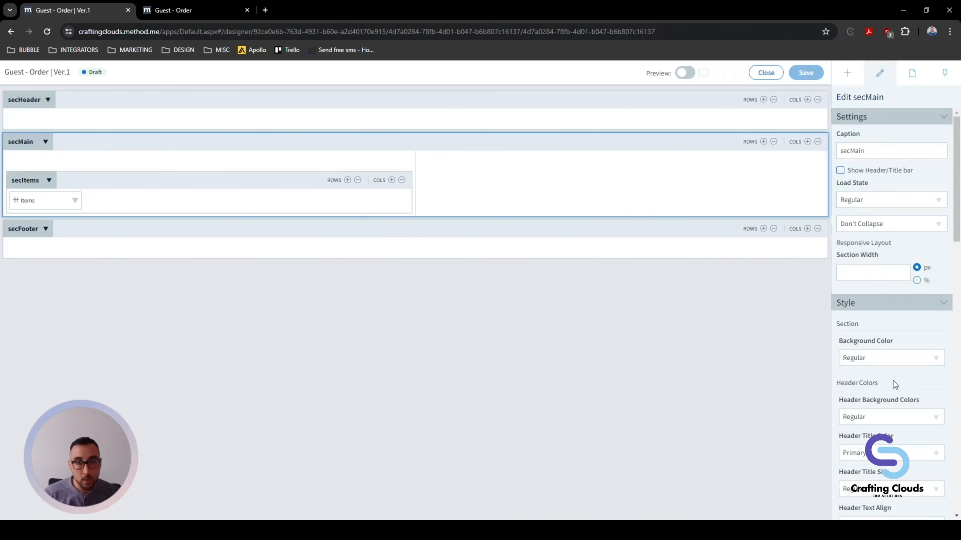
scroll(895, 385, "down", 7)
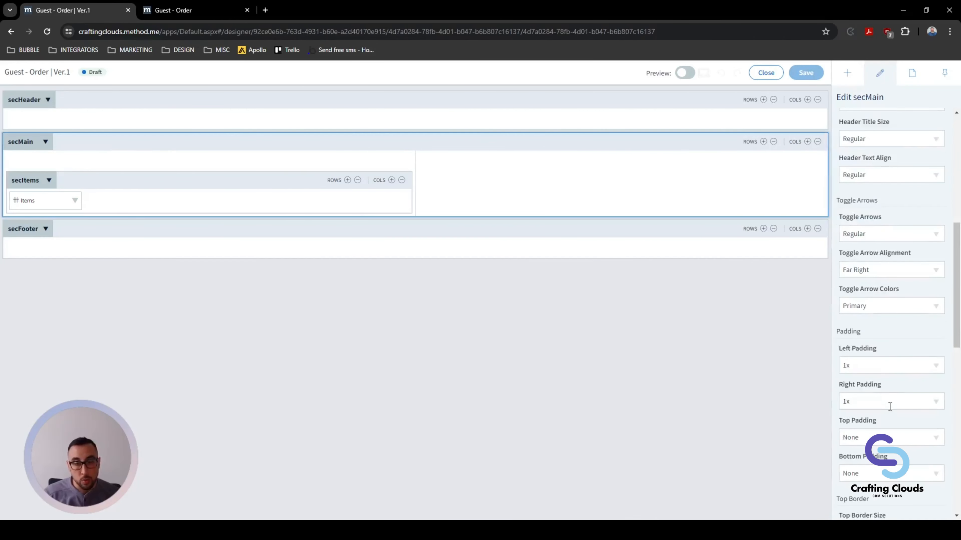
left_click(114, 191)
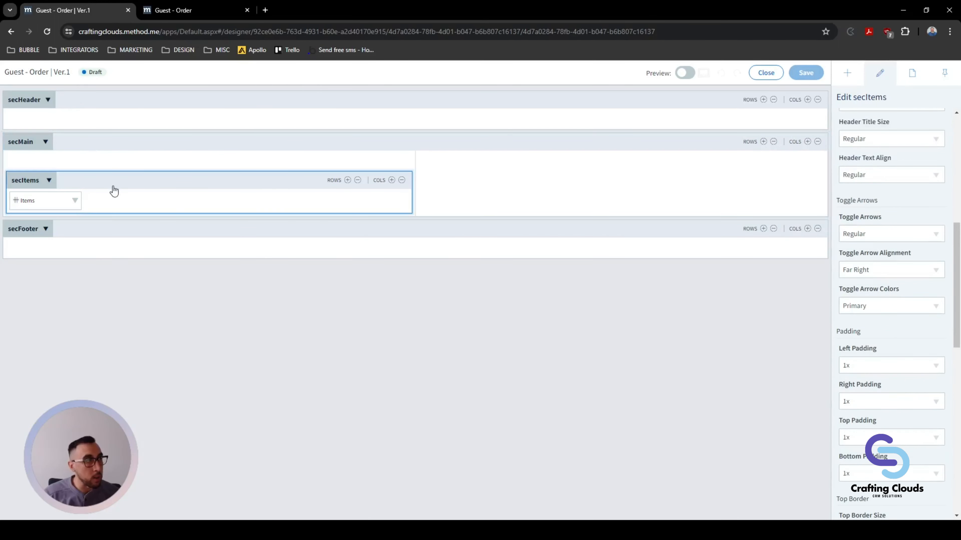
scroll(864, 392, "down", 3)
left_click(881, 338)
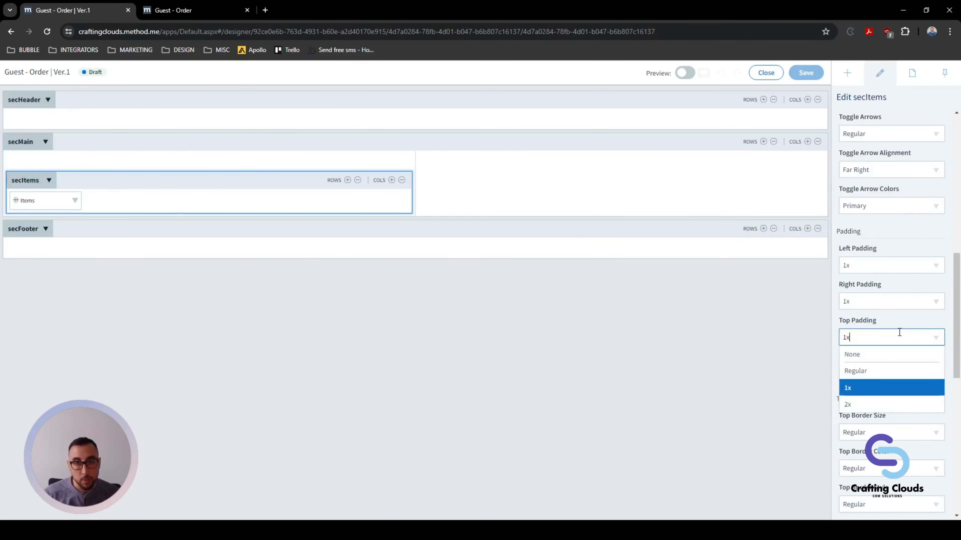
left_click(866, 404)
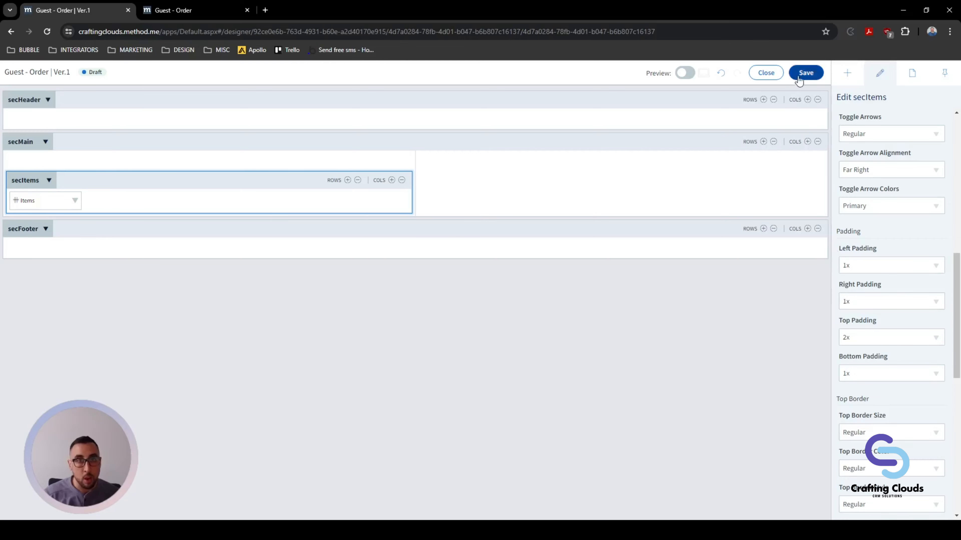
left_click(805, 72)
left_click(164, 11)
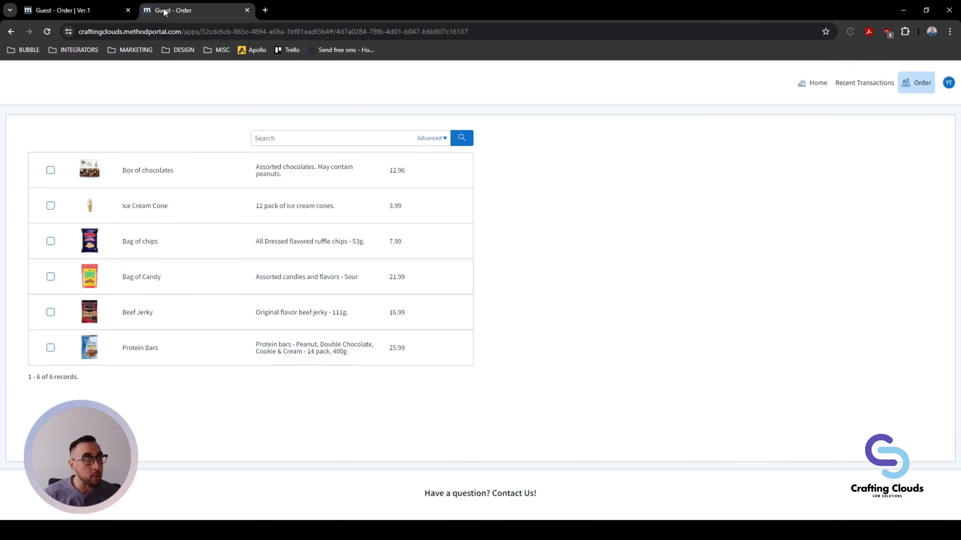
left_click(47, 32)
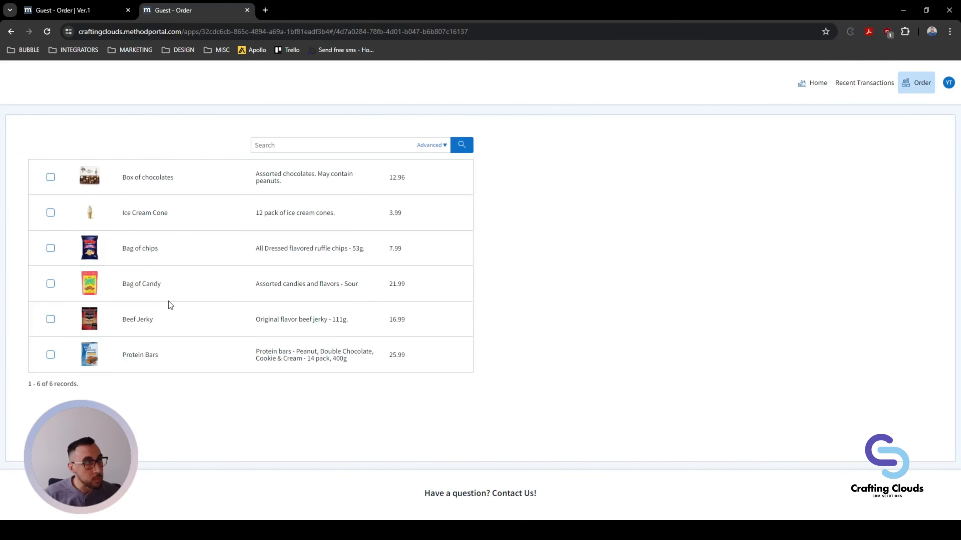
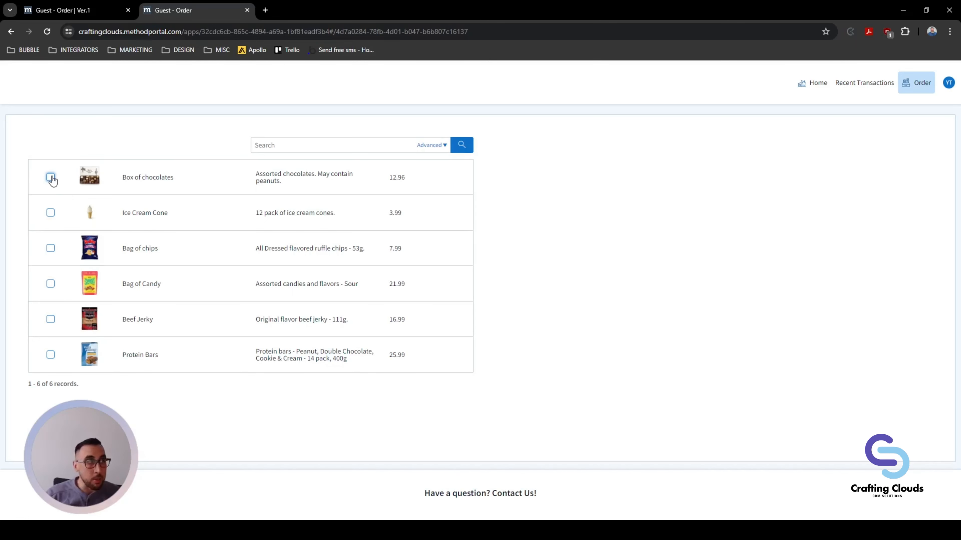
Tick Box of chocolates, Ice Cream Cone, Bag of chips, Bag of Candy and Beef Jerky, then return to the Guest - Order designer.
left_click(51, 177)
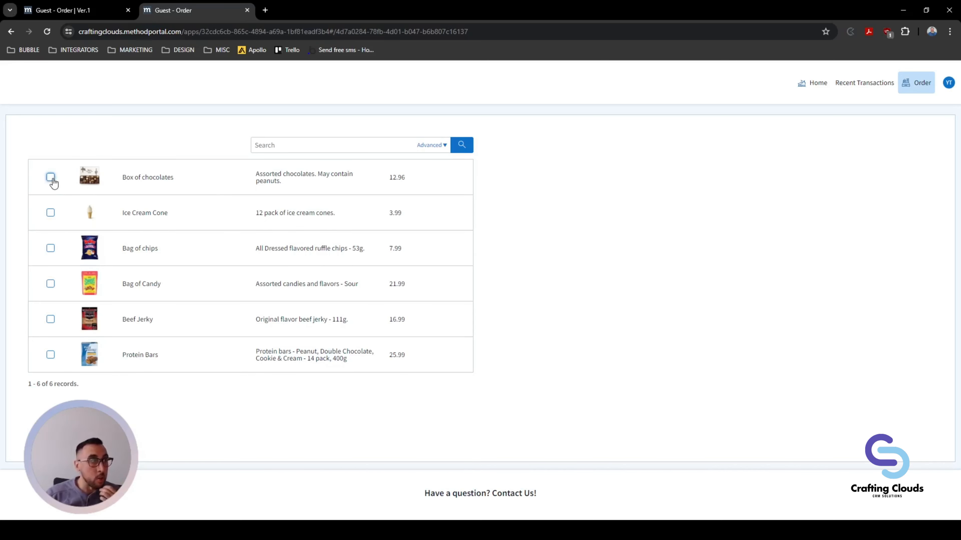
left_click(52, 215)
left_click(50, 249)
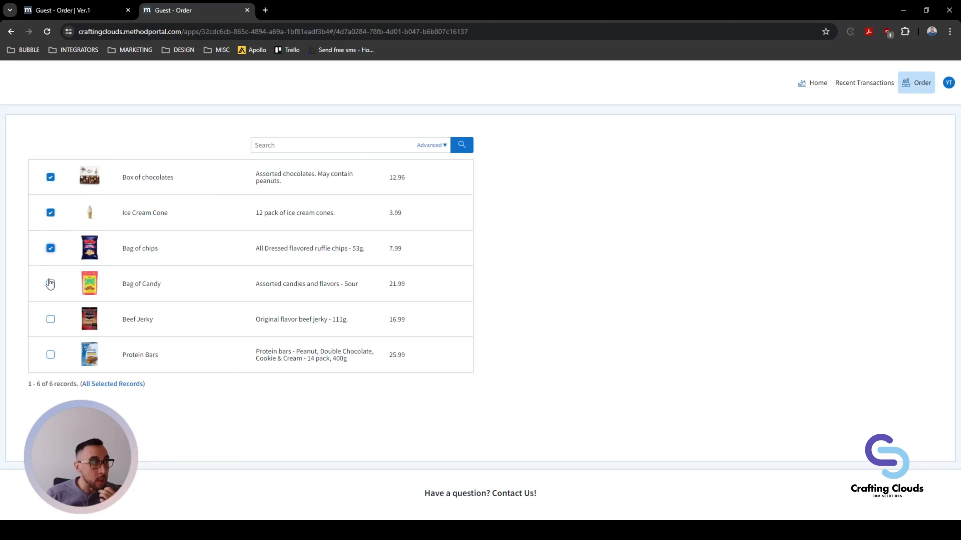
left_click(50, 284)
left_click(50, 320)
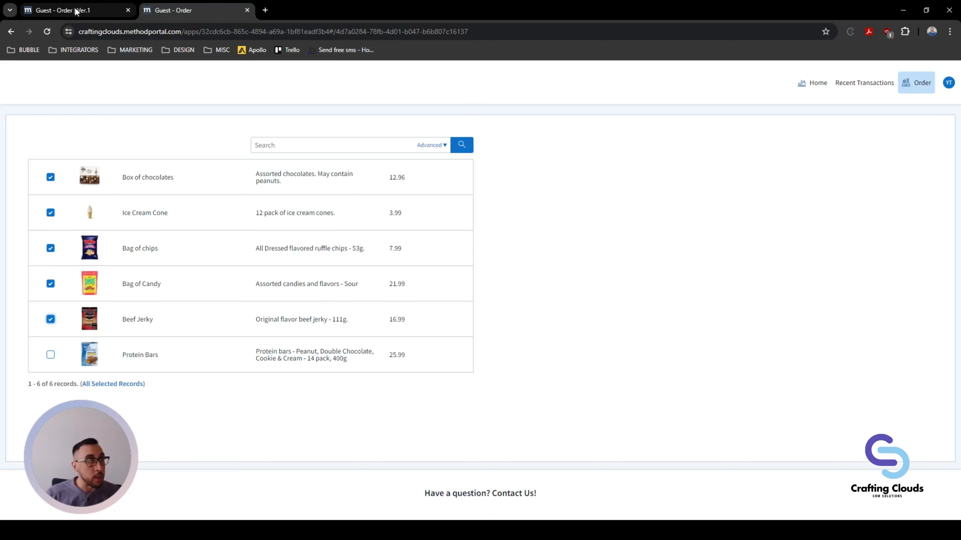
left_click(104, 18)
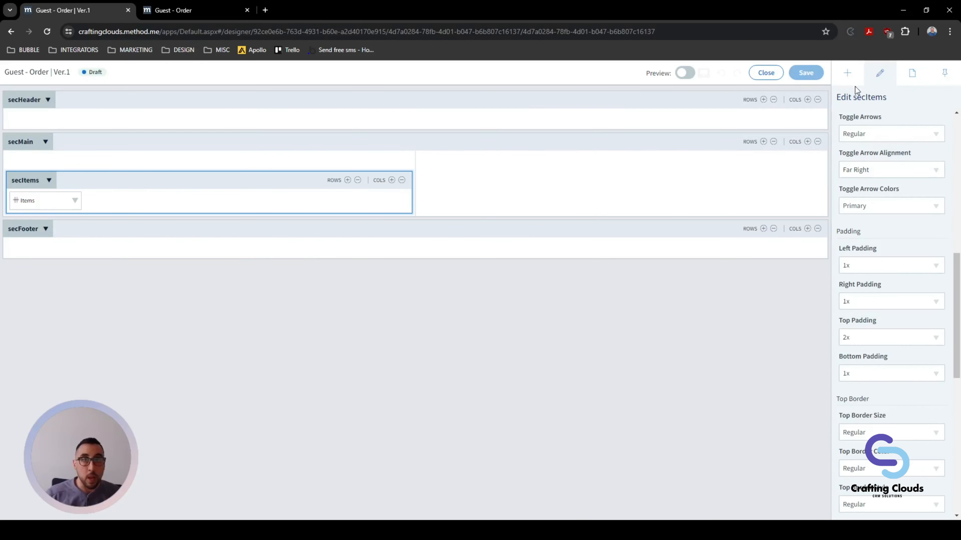
Add a new section in secMain's right column and caption it secItemDetails.
left_click(847, 72)
scroll(870, 283, "up", 10)
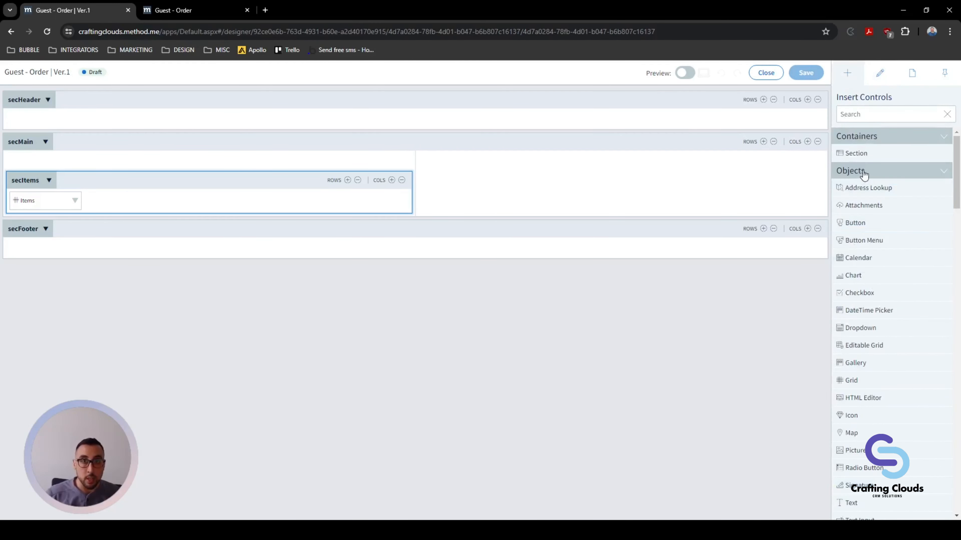
left_click_drag(875, 157, 626, 193)
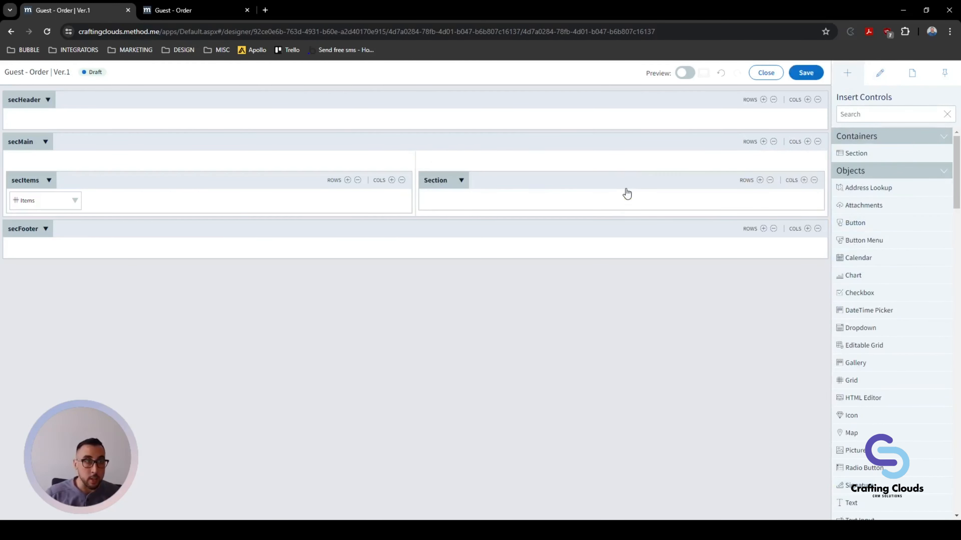
left_click(243, 187)
scroll(869, 308, "down", 5)
scroll(869, 308, "down", 3)
left_click(620, 182)
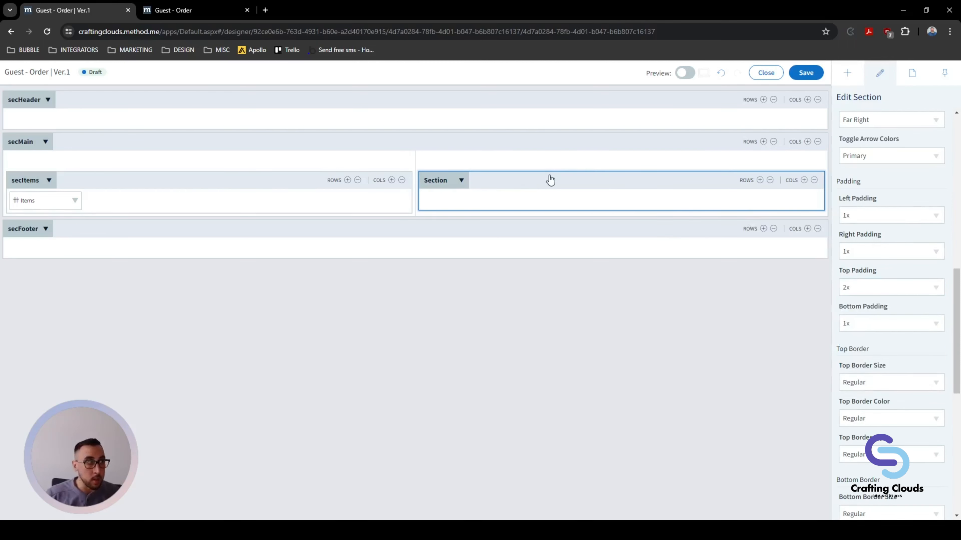
scroll(948, 140, "up", 1)
scroll(924, 151, "up", 7)
left_click(924, 150)
key("ctrl+a")
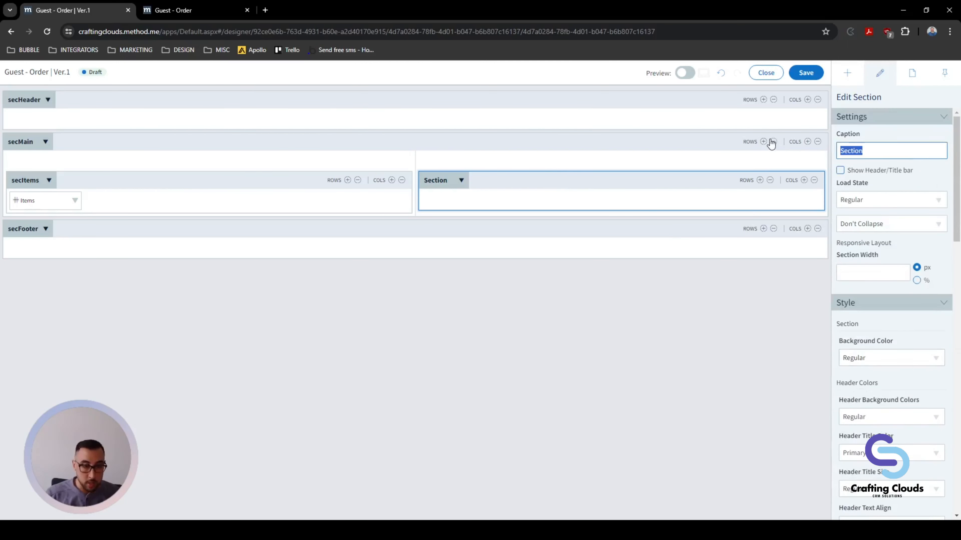
type("secItem")
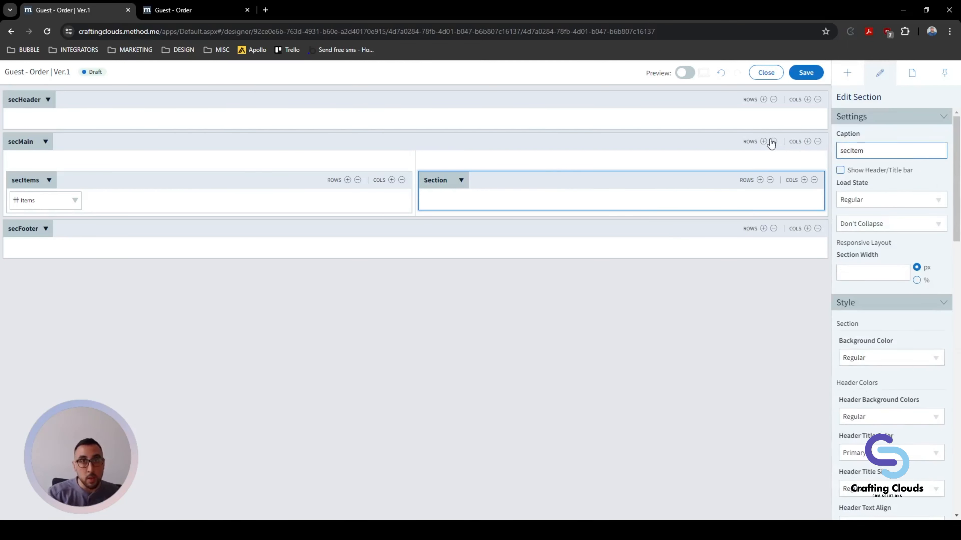
type("Details")
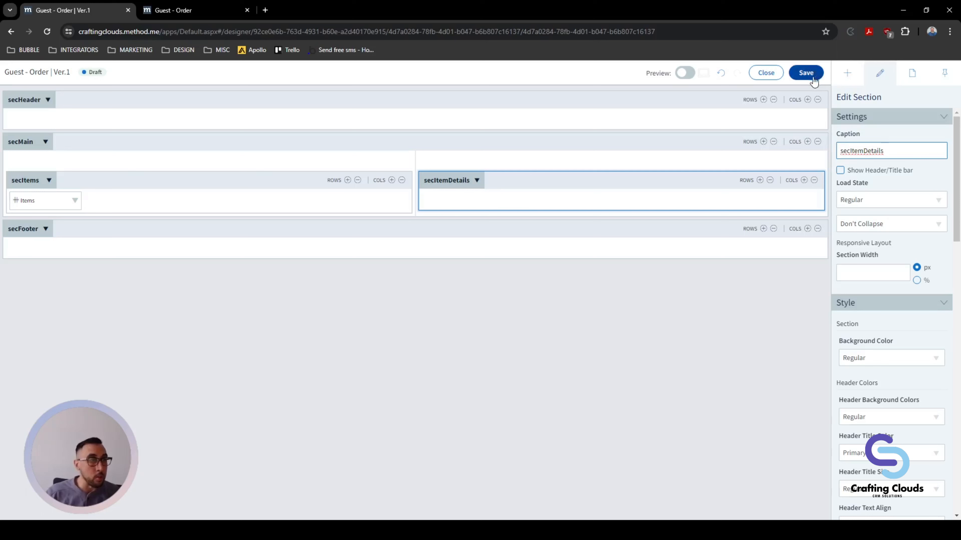
Place a Text control inside secItemDetails.
left_click(846, 72)
left_click_drag(851, 503, 507, 202)
left_click(455, 198)
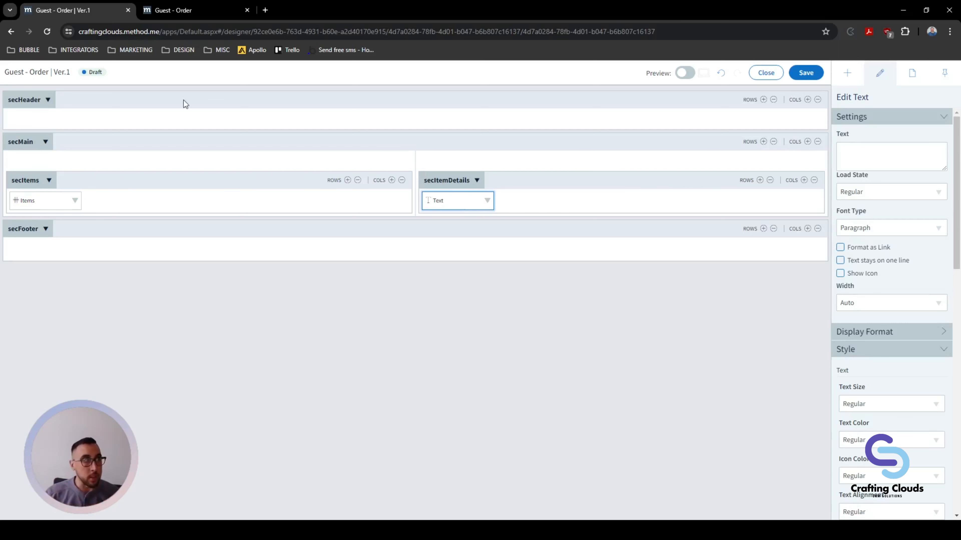
Open the Items list's Row Click action set.
left_click(75, 202)
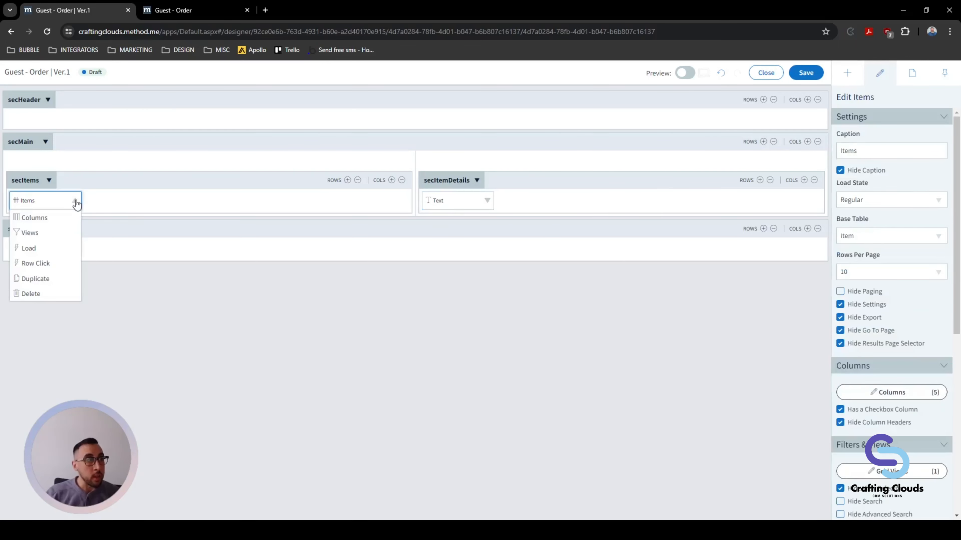
left_click(42, 264)
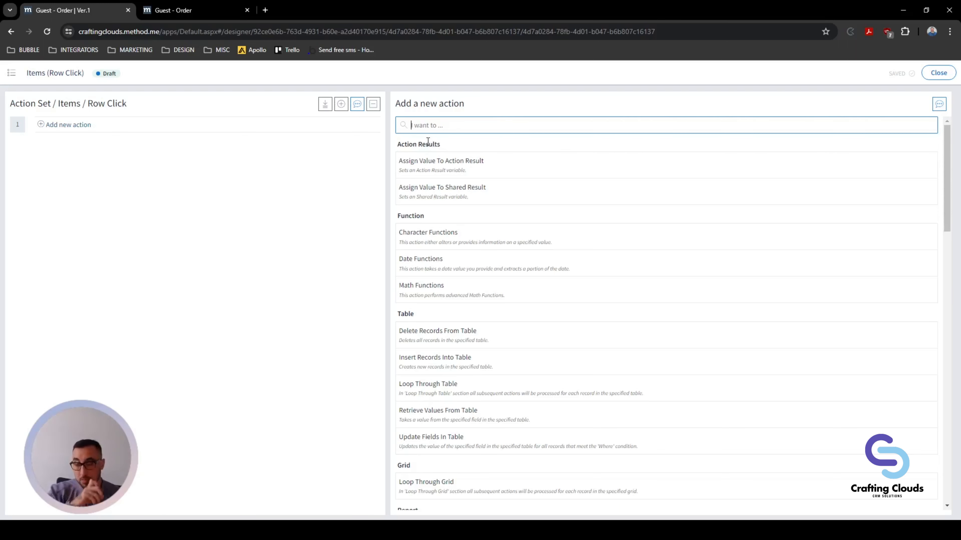
Add an Assign Value To Action Result action with its value set to Expression.
left_click(429, 163)
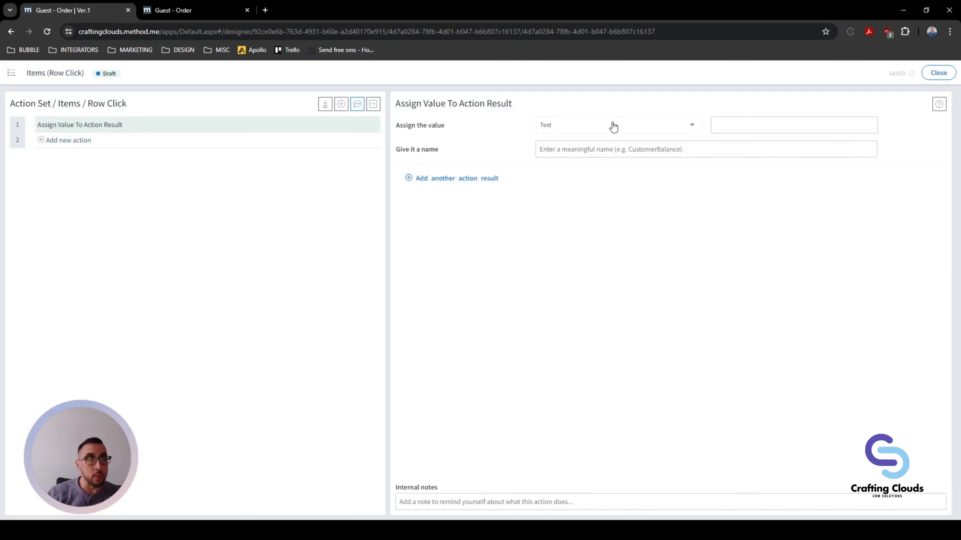
left_click(591, 126)
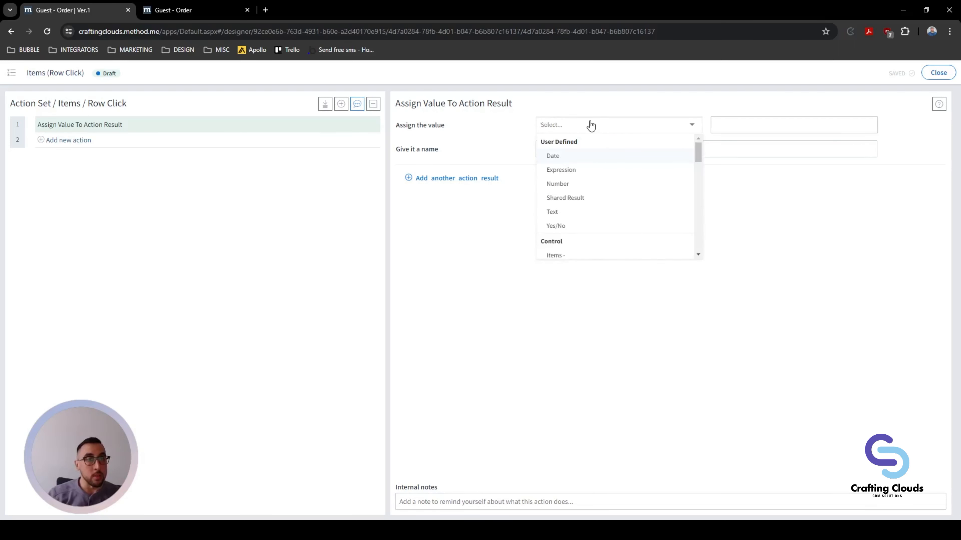
left_click(592, 126)
left_click(659, 125)
left_click(588, 170)
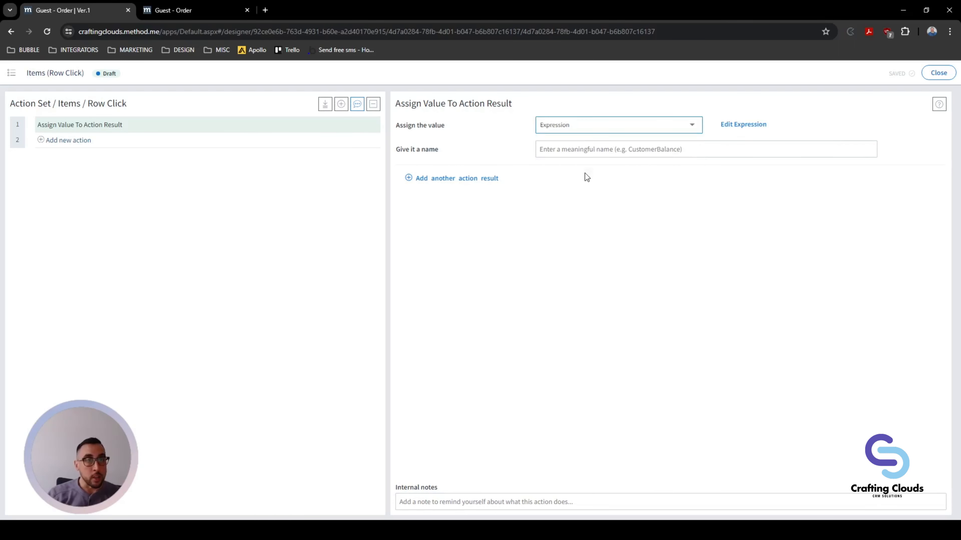
Start the expression with the text <h1> and add a second piece.
left_click(737, 127)
left_click(776, 132)
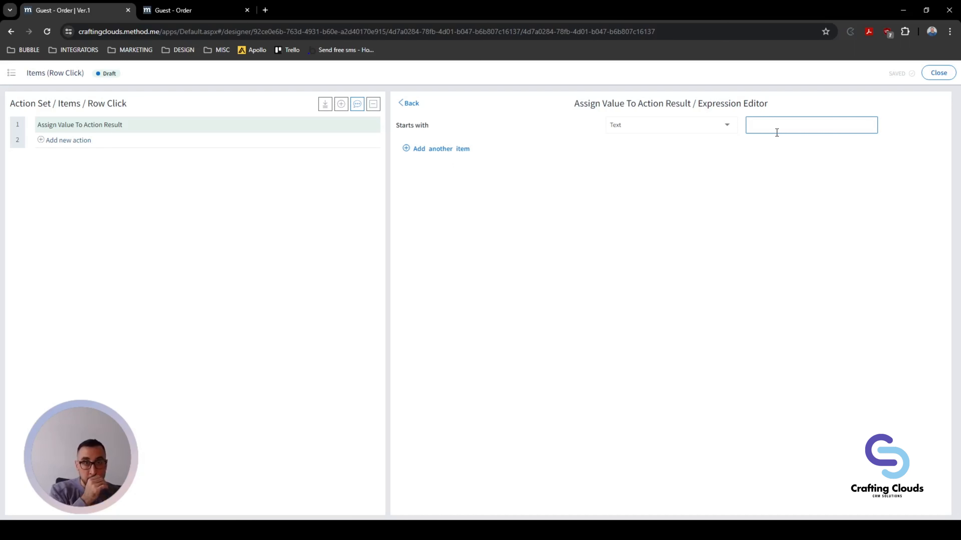
type("h1>")
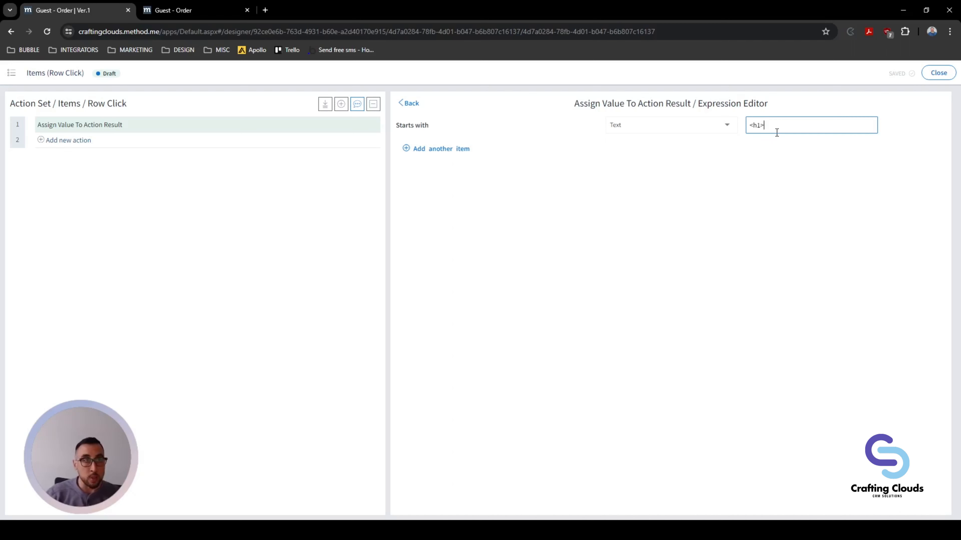
left_click(470, 150)
left_click(652, 151)
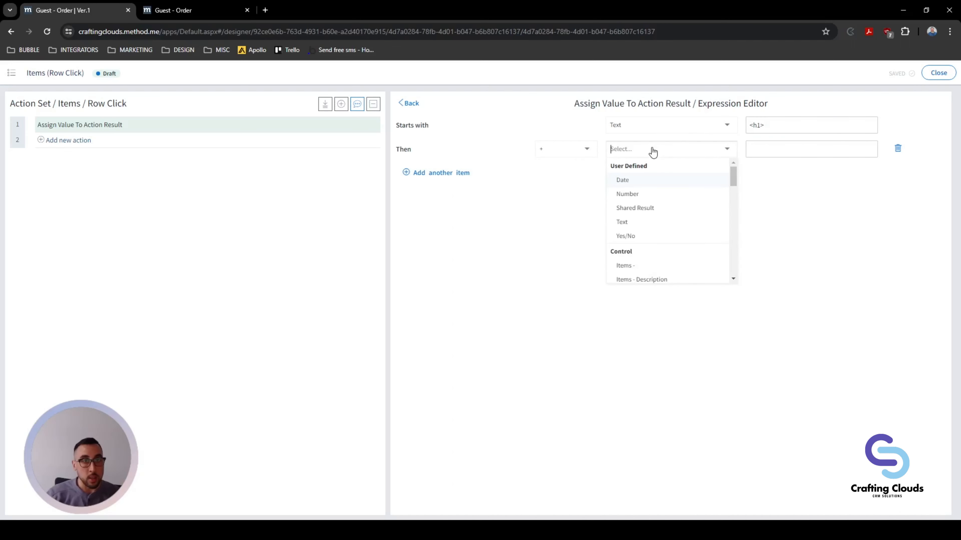
scroll(647, 250, "down", 3)
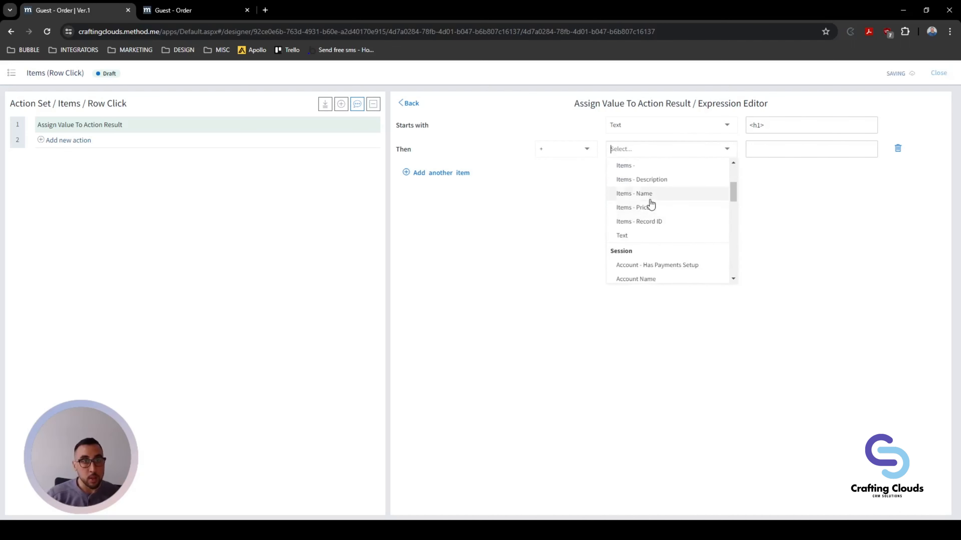
type("t")
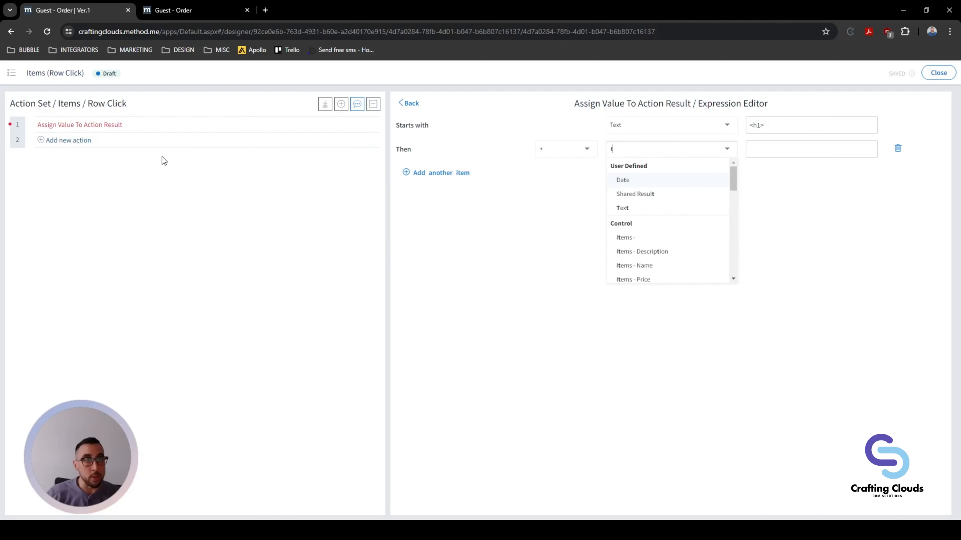
key("BackSpace")
Add a Retrieve Values From Table action on the Item table as the first action.
left_click(409, 103)
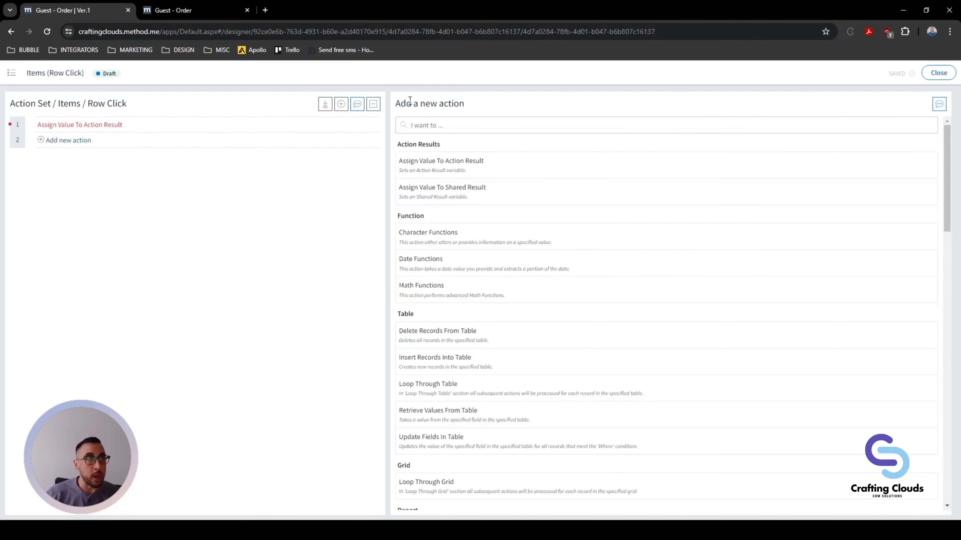
left_click(59, 143)
type("retr")
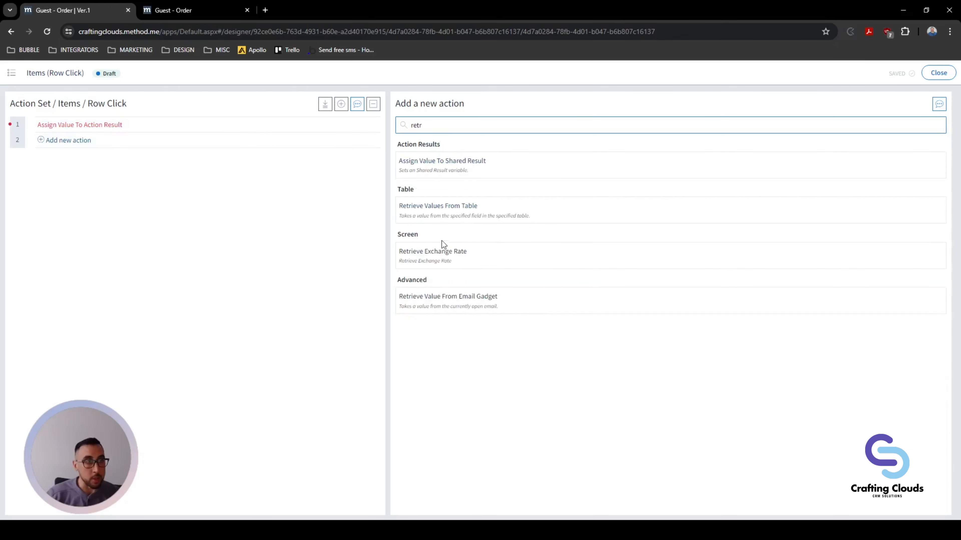
left_click(440, 212)
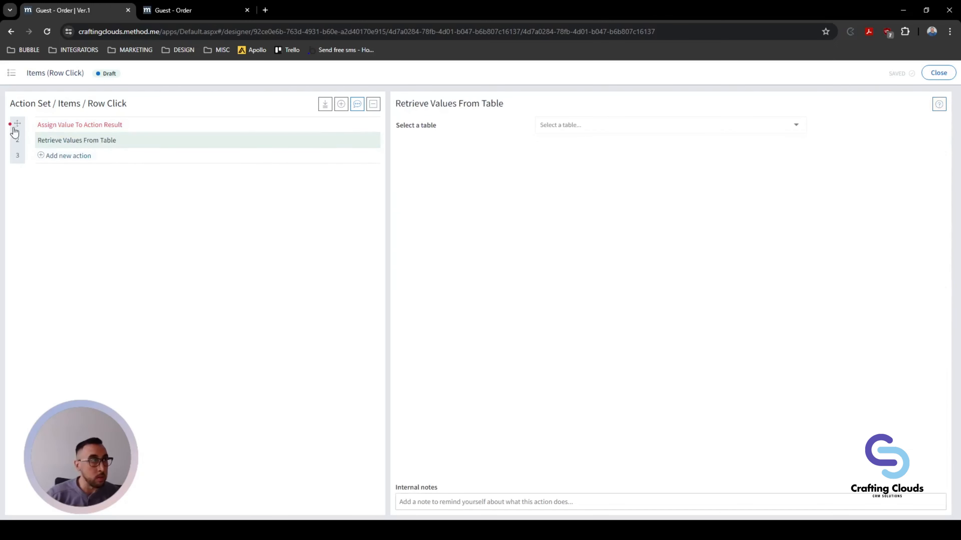
left_click_drag(18, 146, 41, 125)
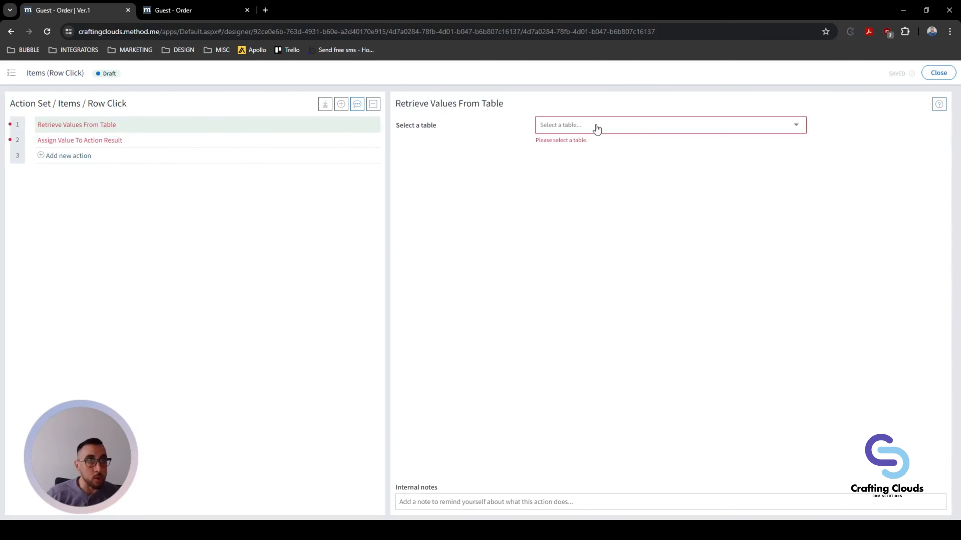
left_click(638, 129)
type("item")
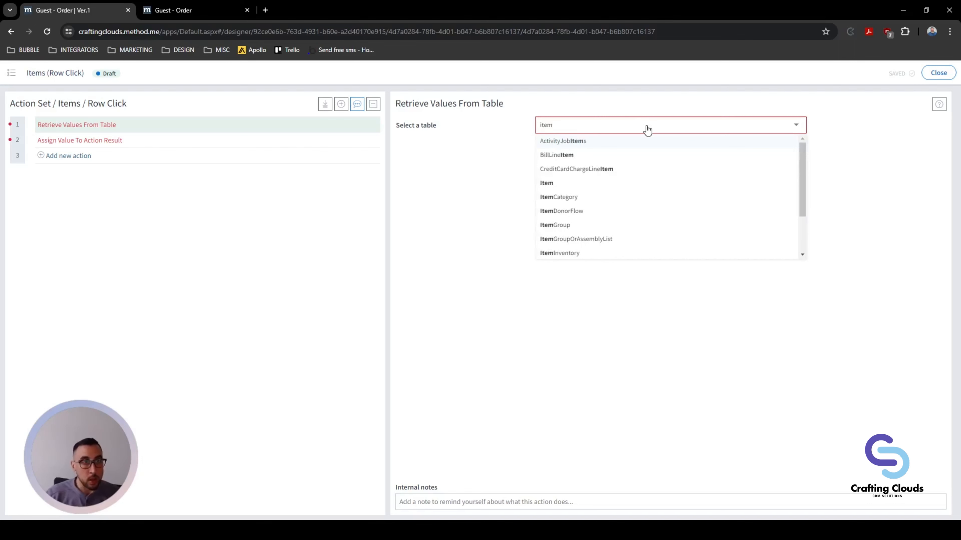
left_click(583, 185)
Set its criteria to RecordID Is Equal to Items - Record ID.
left_click(549, 164)
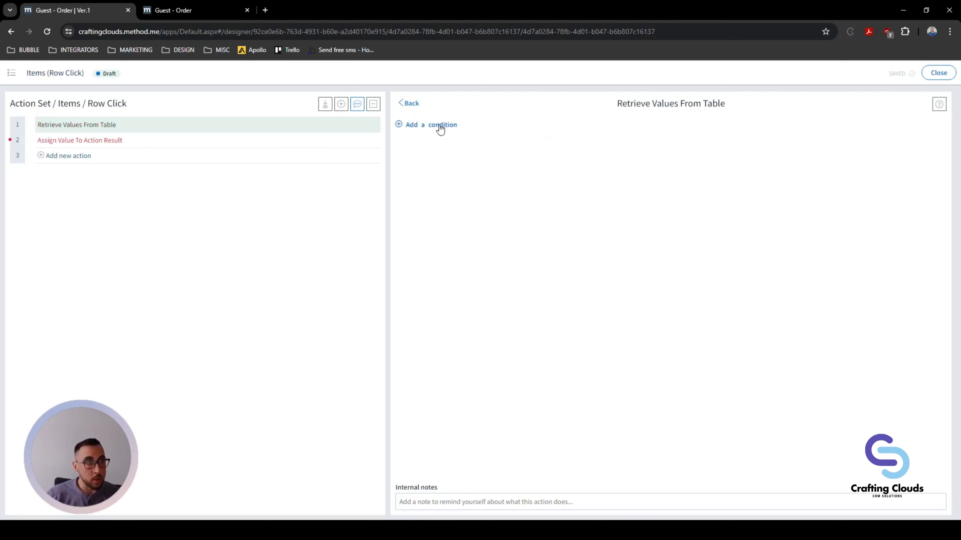
left_click(440, 127)
left_click(469, 153)
type("rec")
scroll(476, 206, "down", 2)
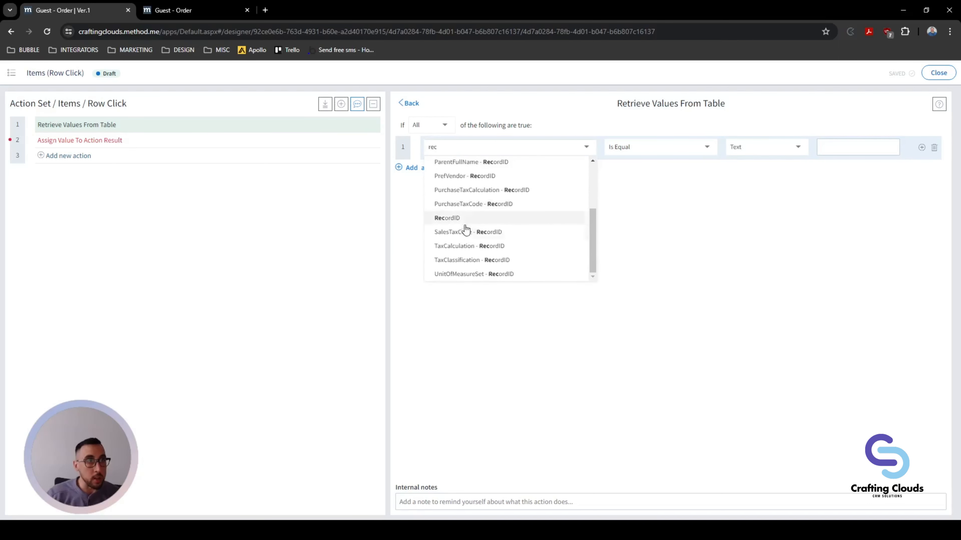
left_click(450, 219)
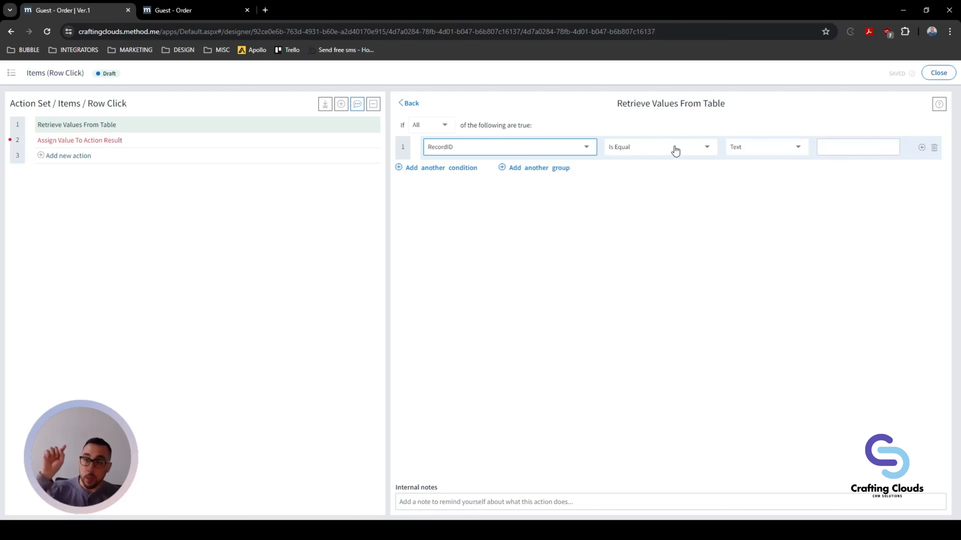
left_click(788, 150)
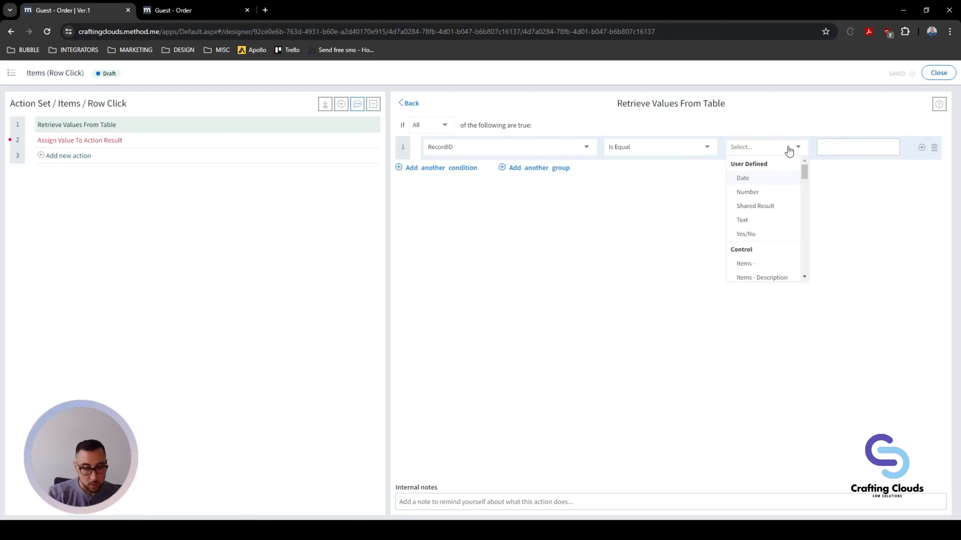
type("recor")
type("d")
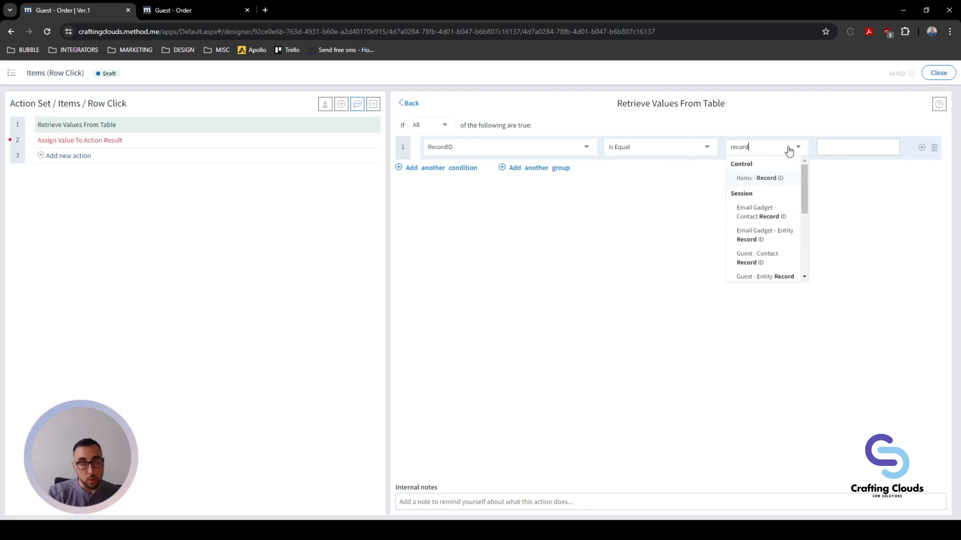
left_click(766, 179)
left_click(410, 103)
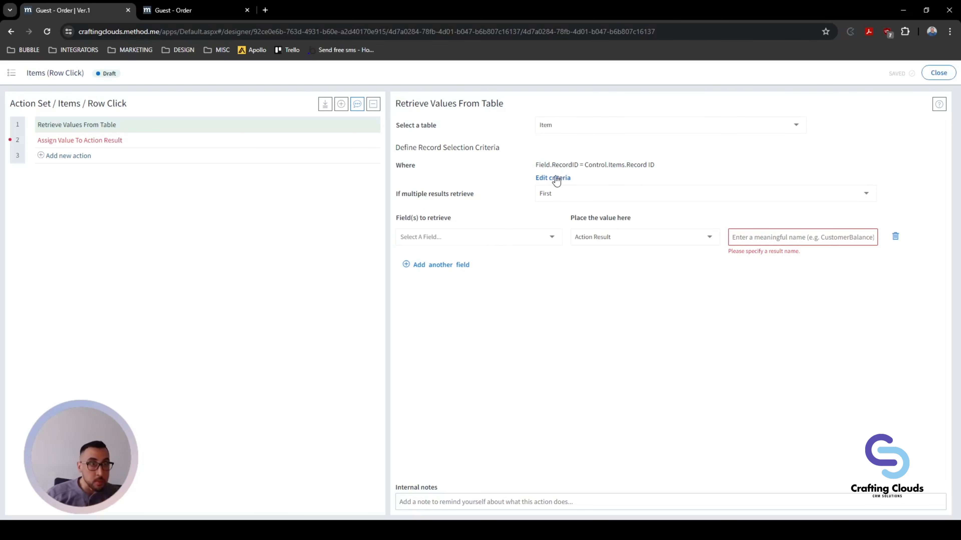
Correct the criteria so RecordID equals Items - Record ID.
left_click(556, 178)
left_click(757, 147)
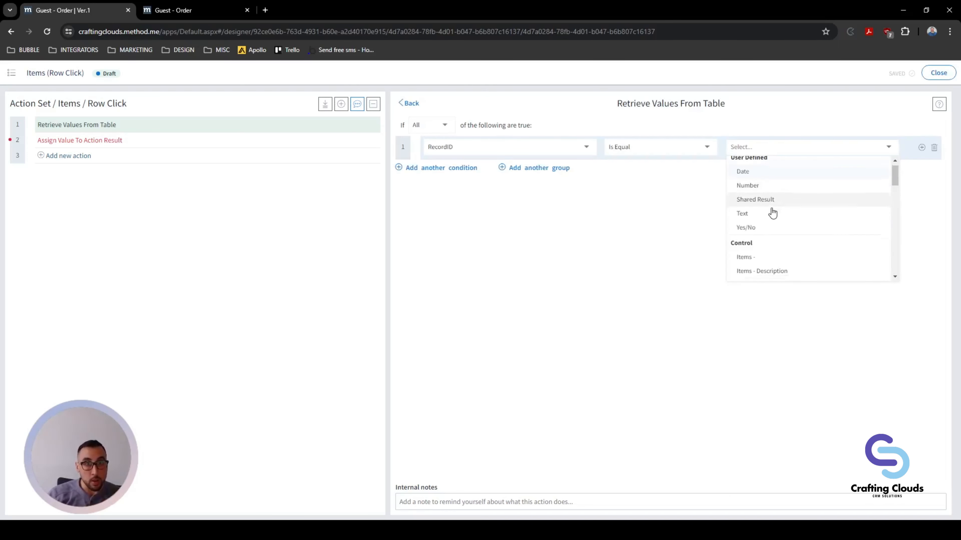
scroll(773, 213, "down", 3)
left_click(776, 220)
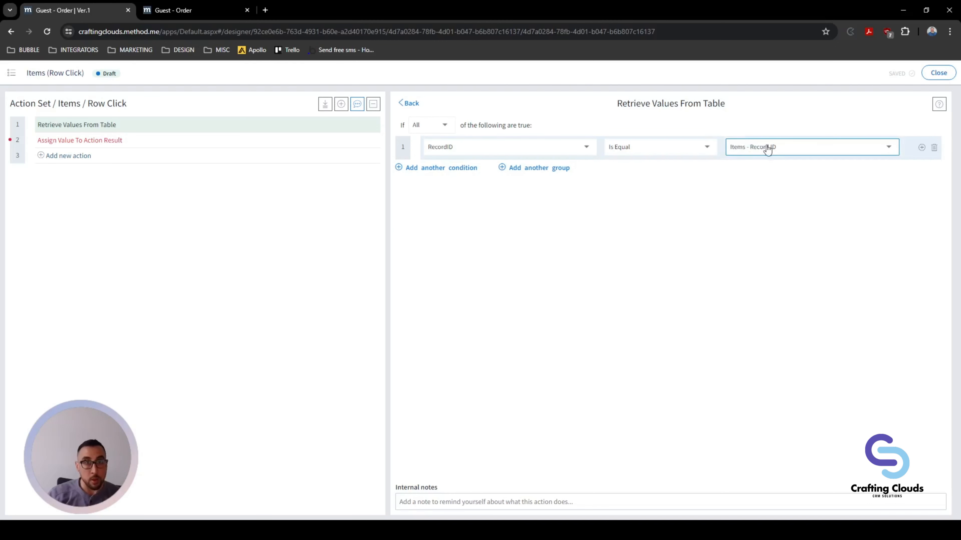
left_click(755, 152)
scroll(756, 223, "up", 2)
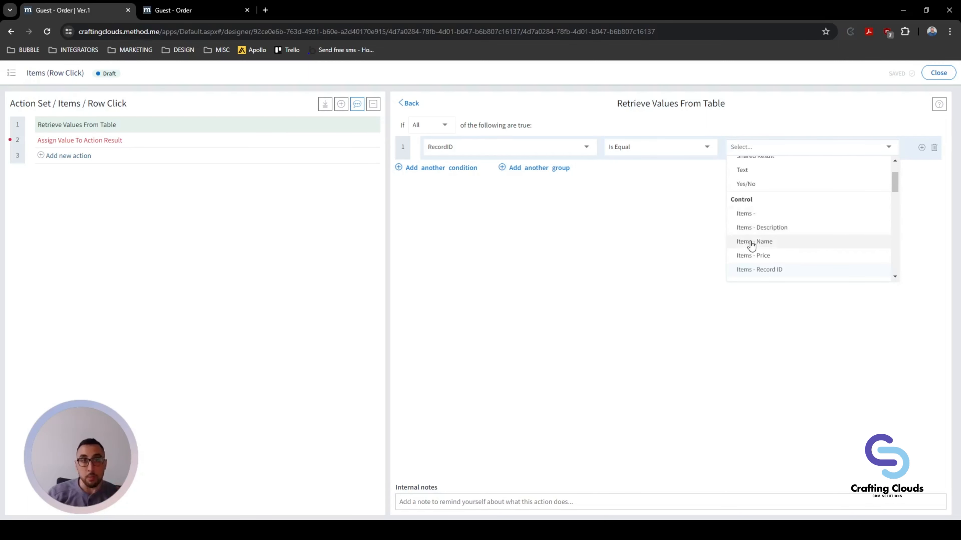
scroll(768, 263, "down", 3)
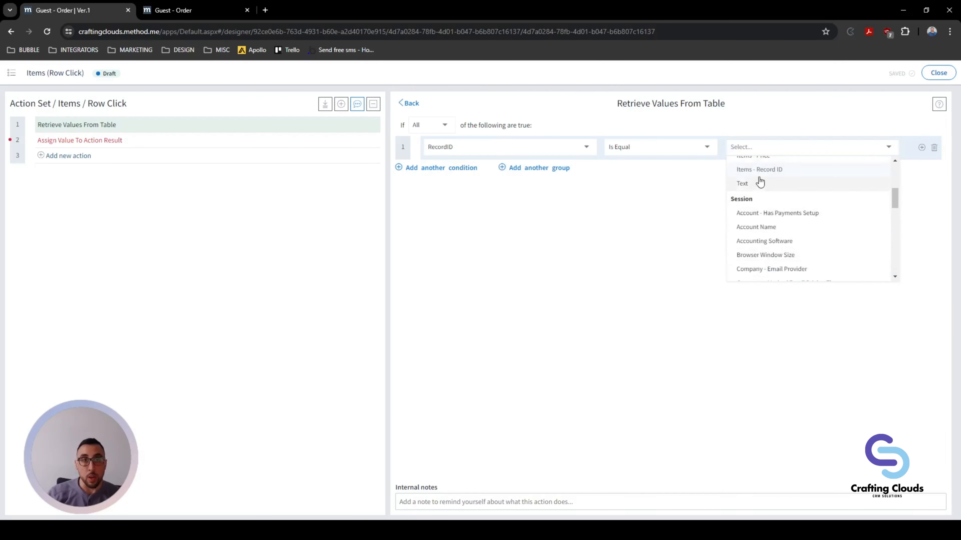
left_click(761, 171)
left_click(411, 105)
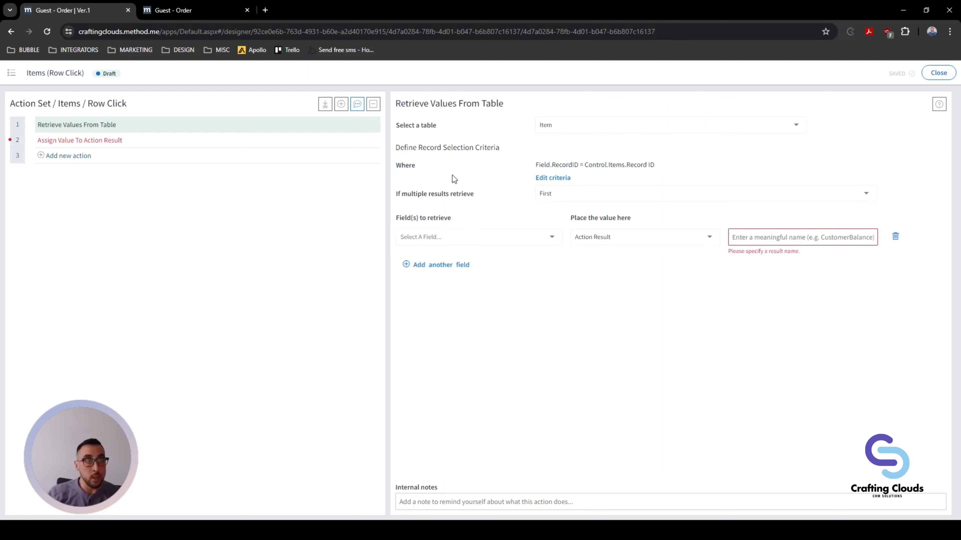
Retrieve the Name, SalesDesc and SalesPrice fields from Item.
left_click(470, 236)
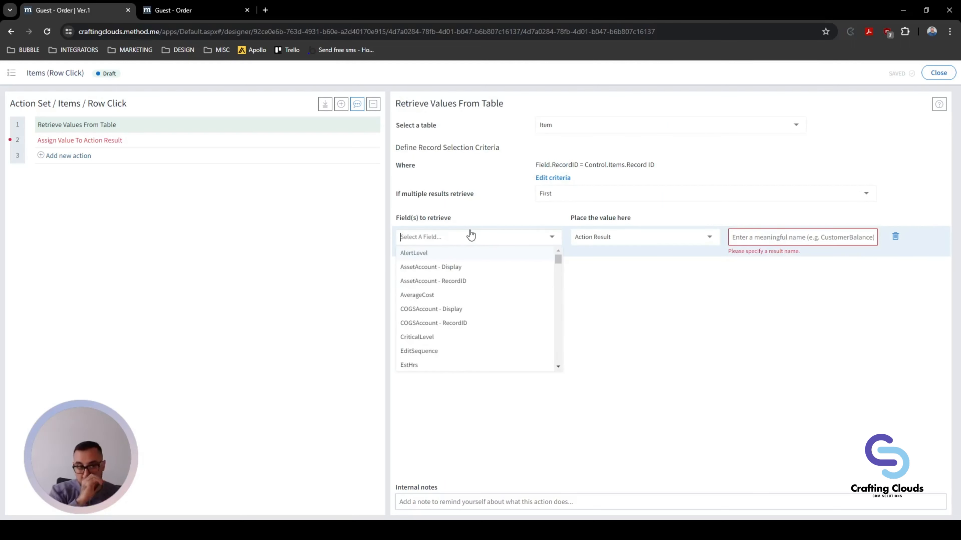
type("name")
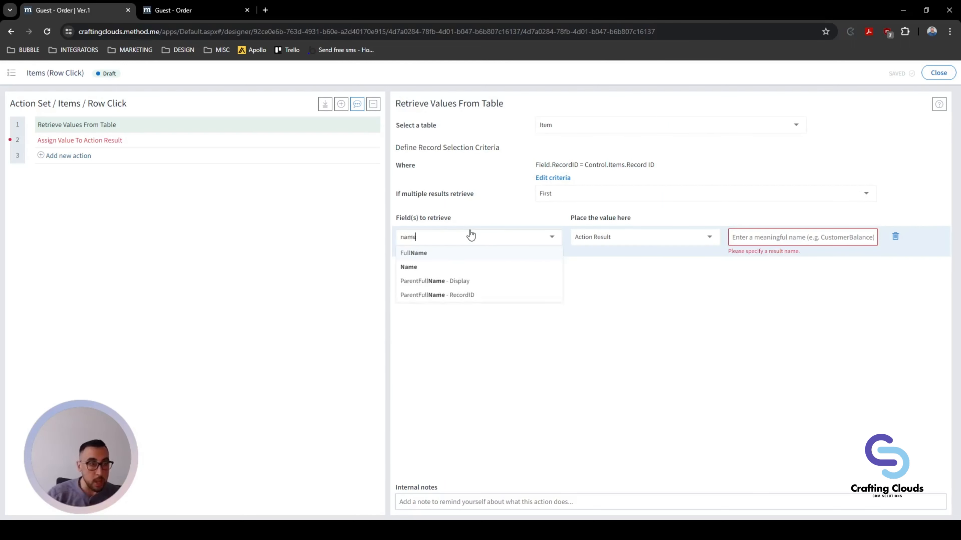
left_click(439, 266)
left_click(428, 270)
type("desc")
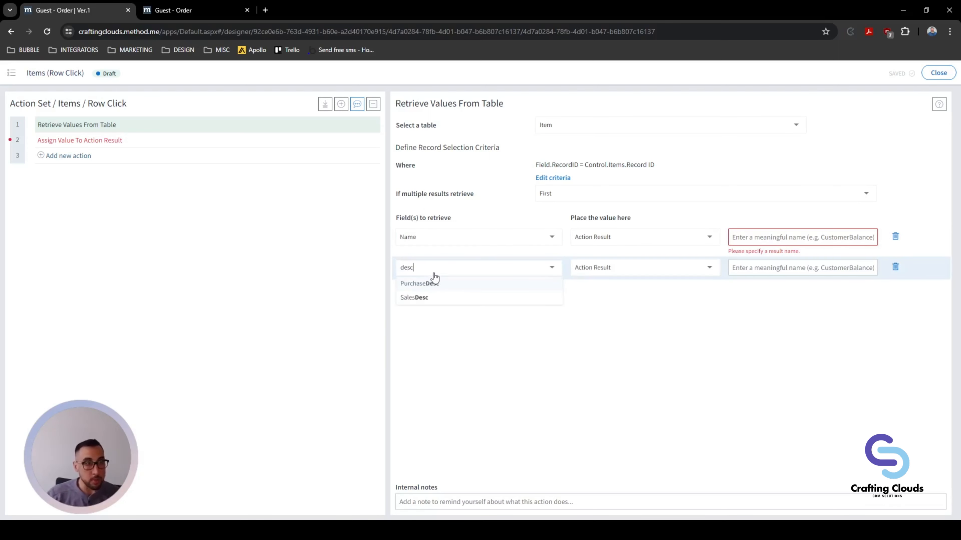
left_click(428, 298)
left_click(429, 294)
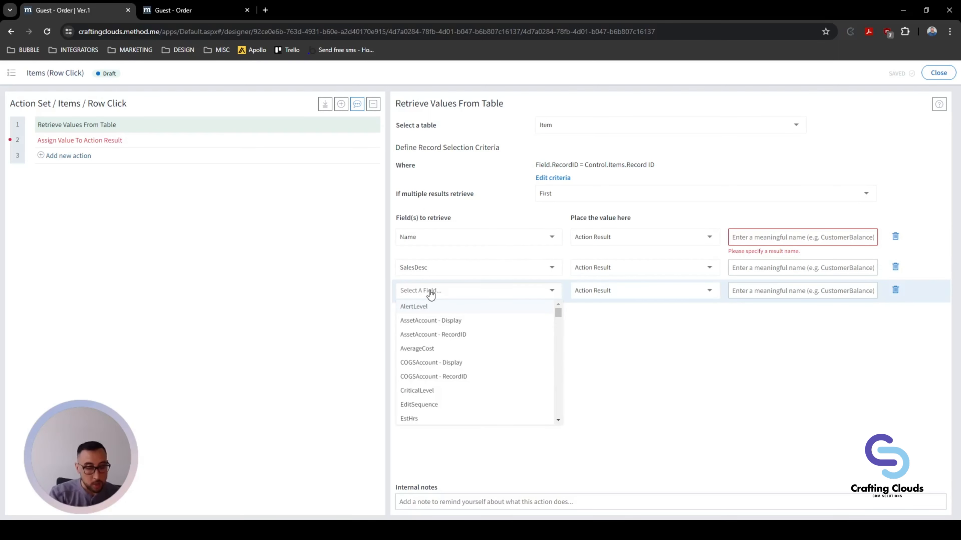
type("pric")
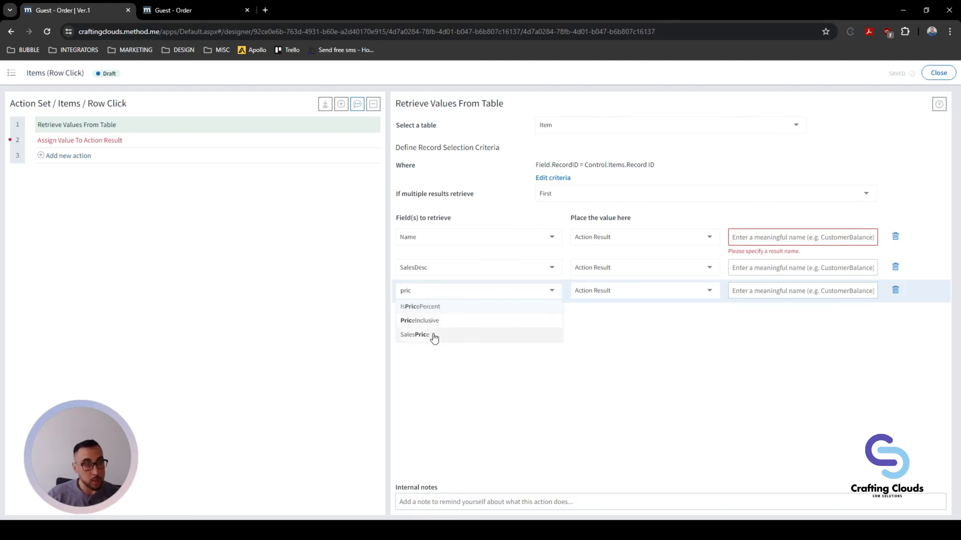
left_click(433, 335)
Store them in results resultItemName, resultItemDesc and resultItemPrice.
left_click(766, 237)
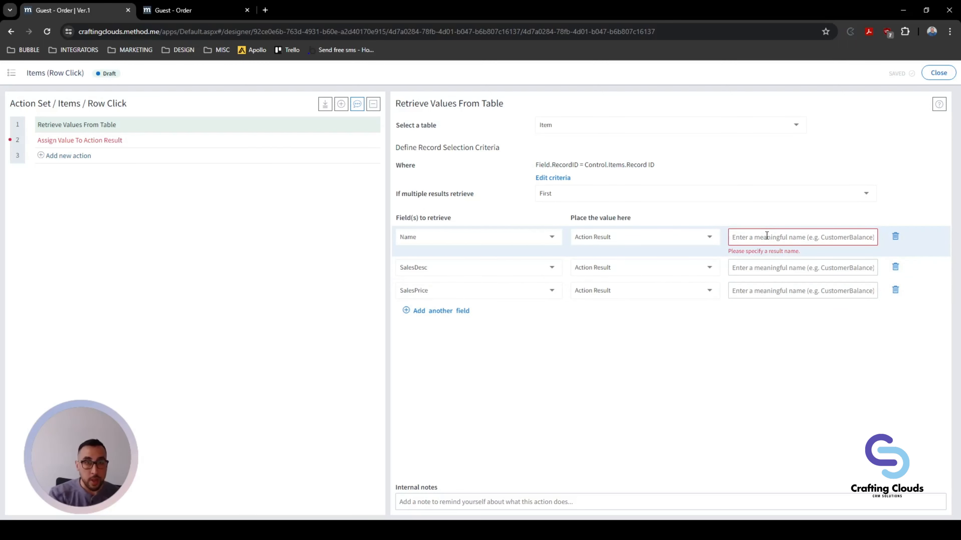
type("result")
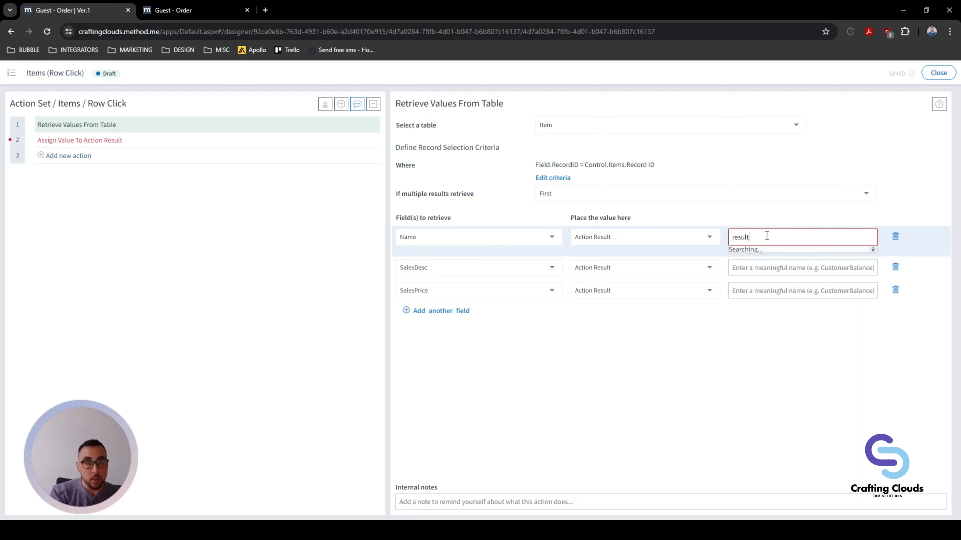
type("ItemName")
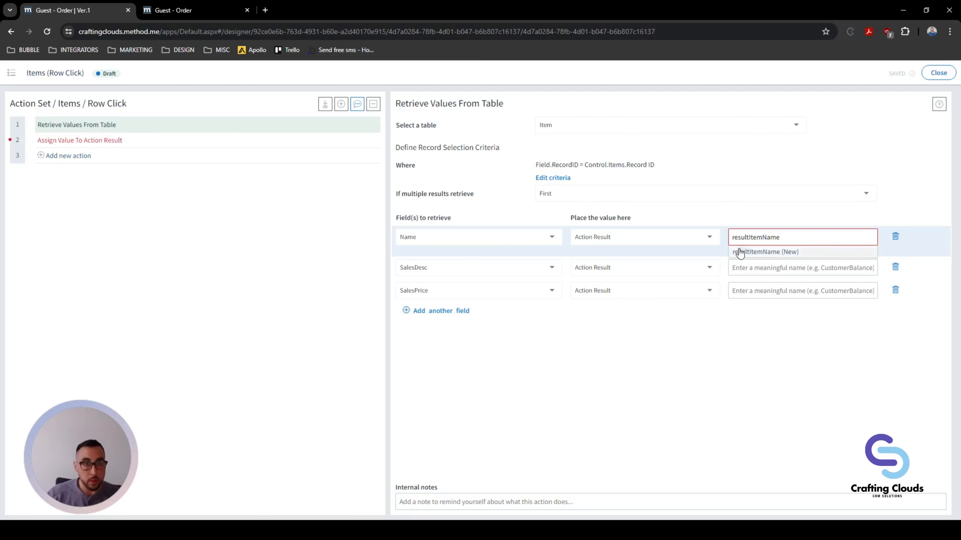
left_click(740, 252)
left_click(741, 260)
type("result")
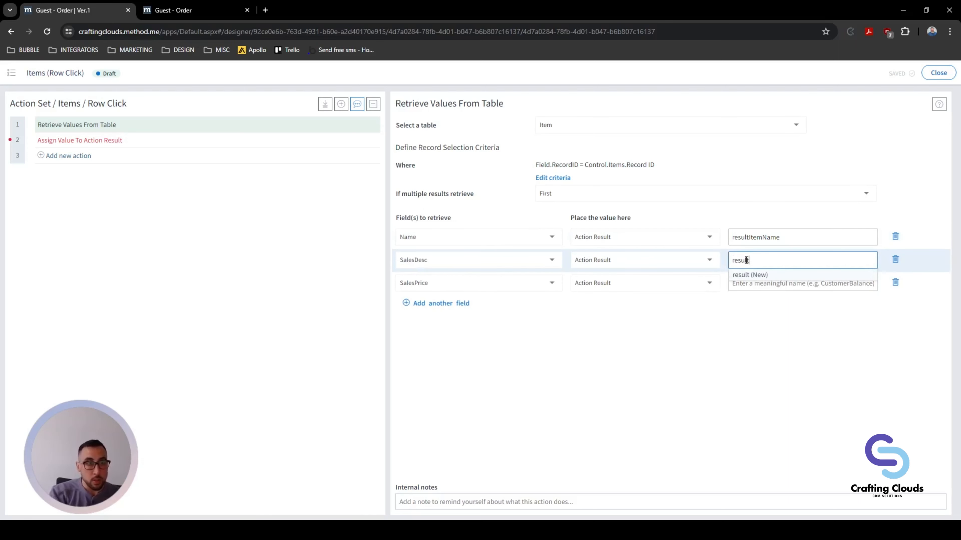
type("Irem")
key("BackSpace")
key("BackSpace")
key("BackSpace")
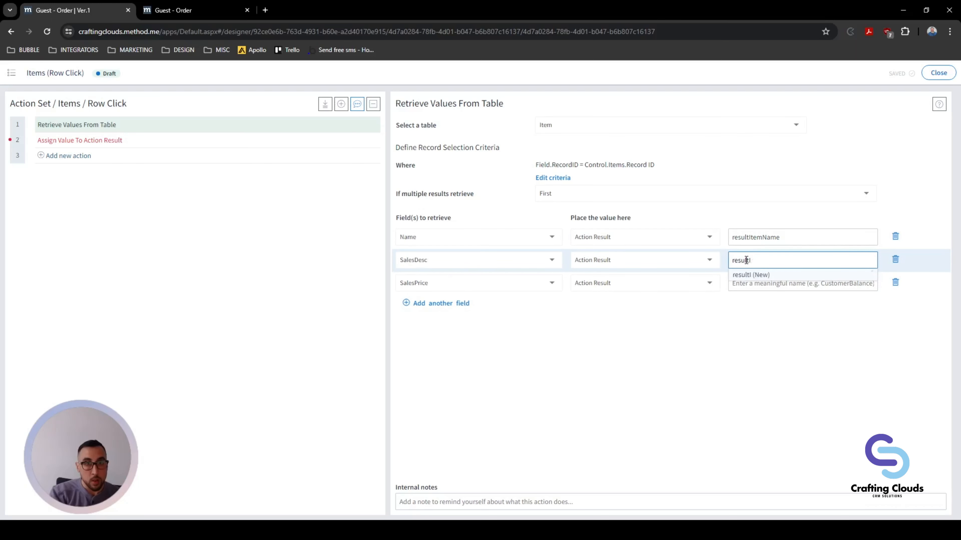
type("temDesc")
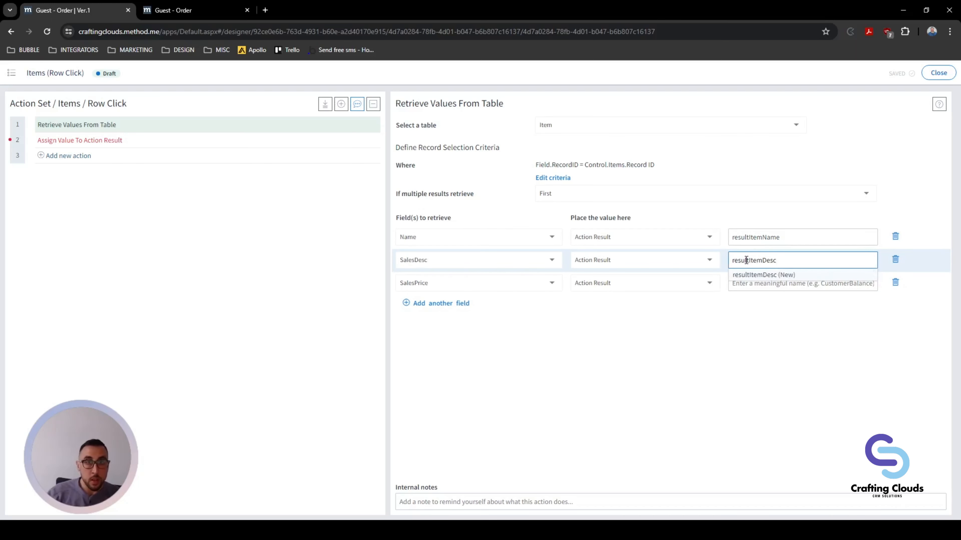
left_click(751, 283)
type("r")
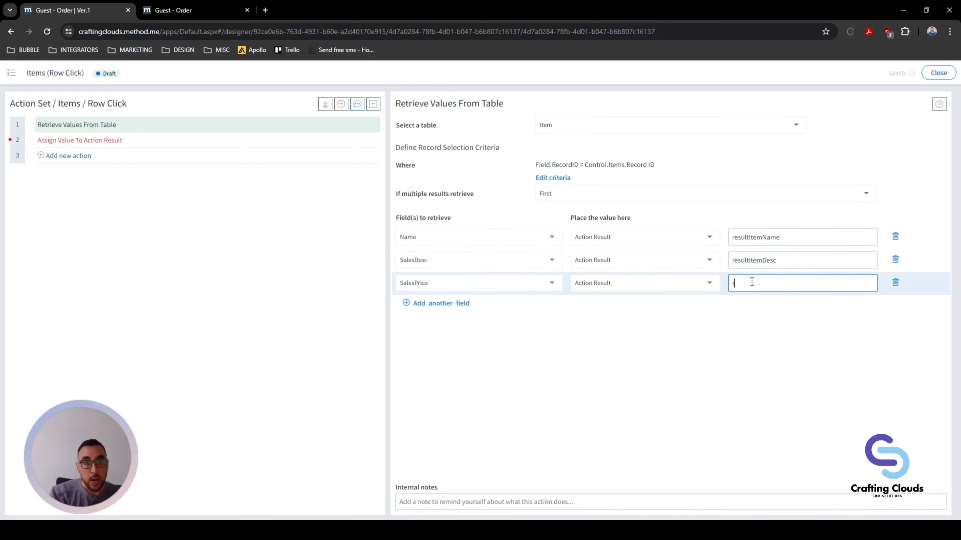
type("esult")
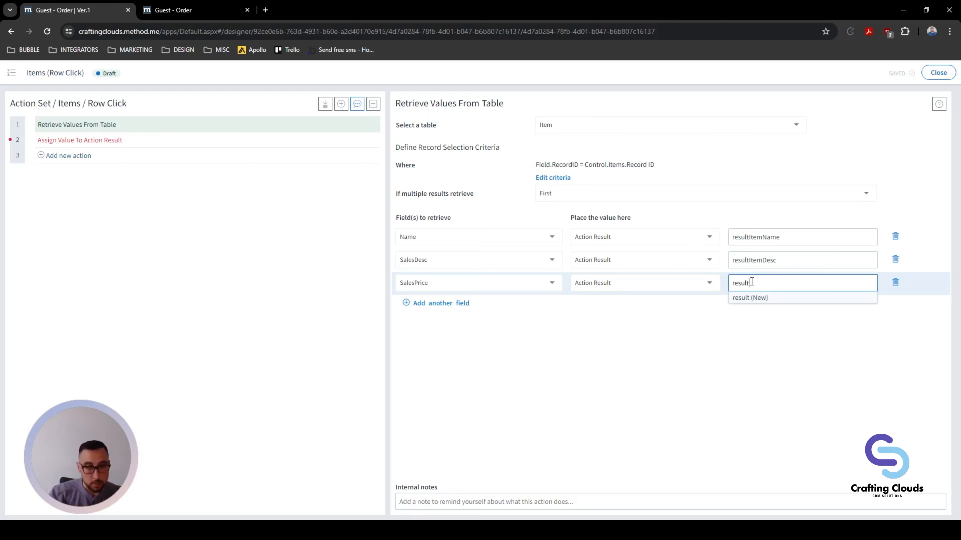
type("Item")
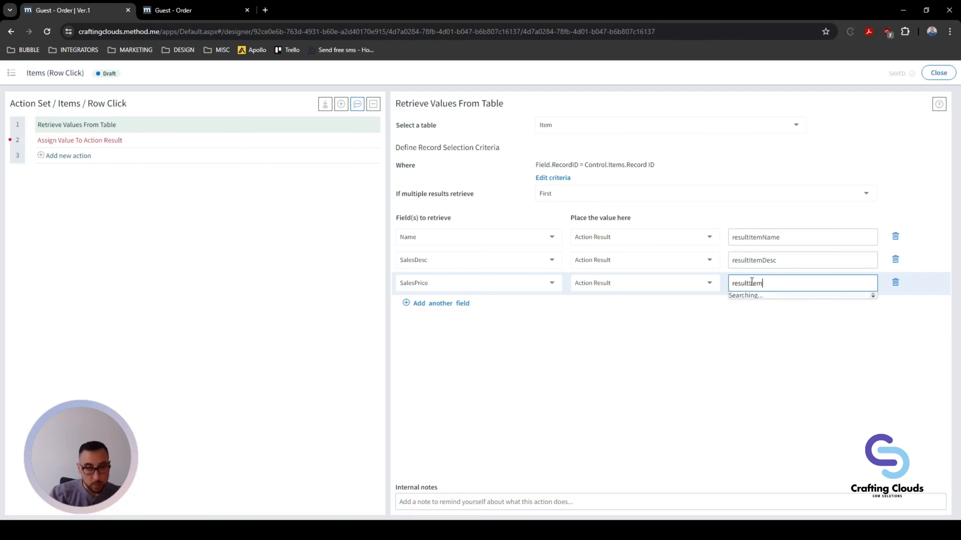
type("Price")
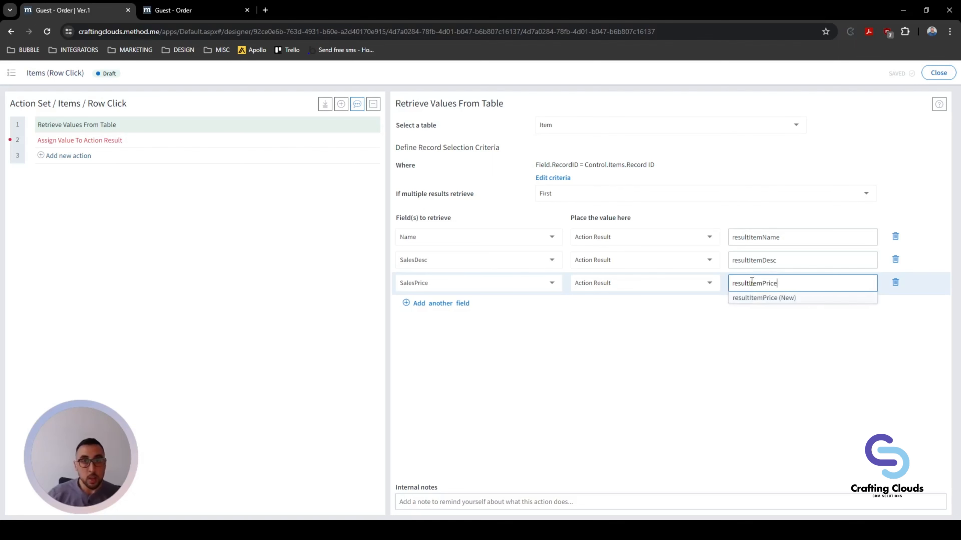
left_click(757, 297)
Add the internal note "get item details" to the retrieve action.
left_click(453, 503)
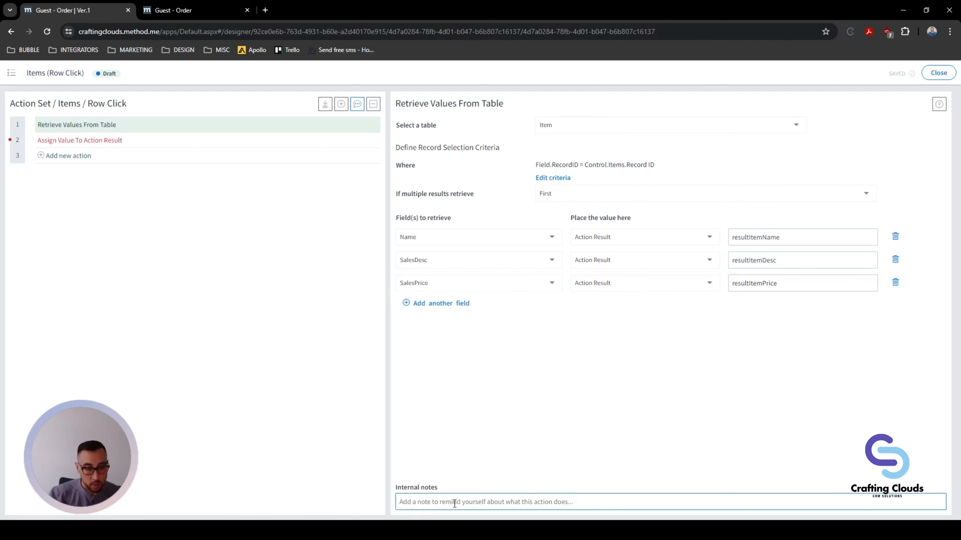
type("get")
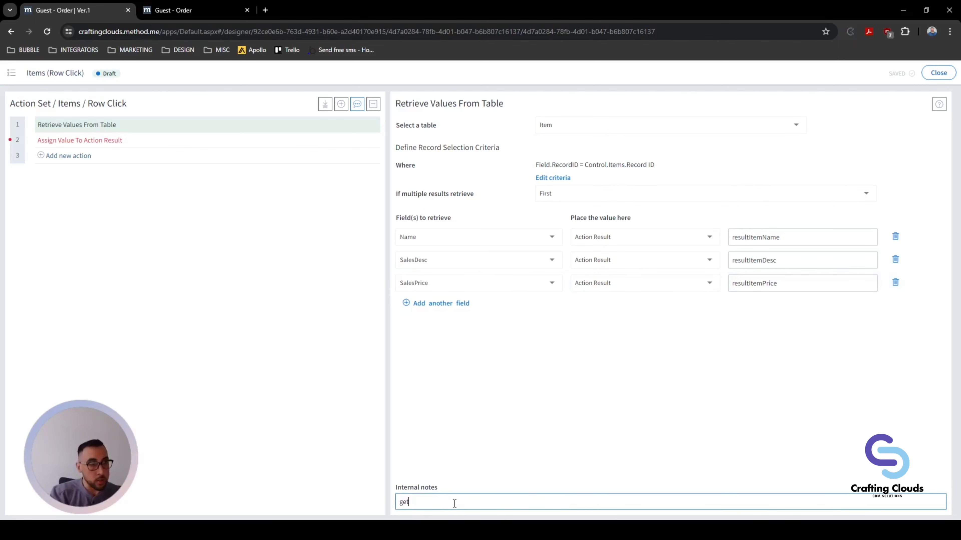
type(" item details")
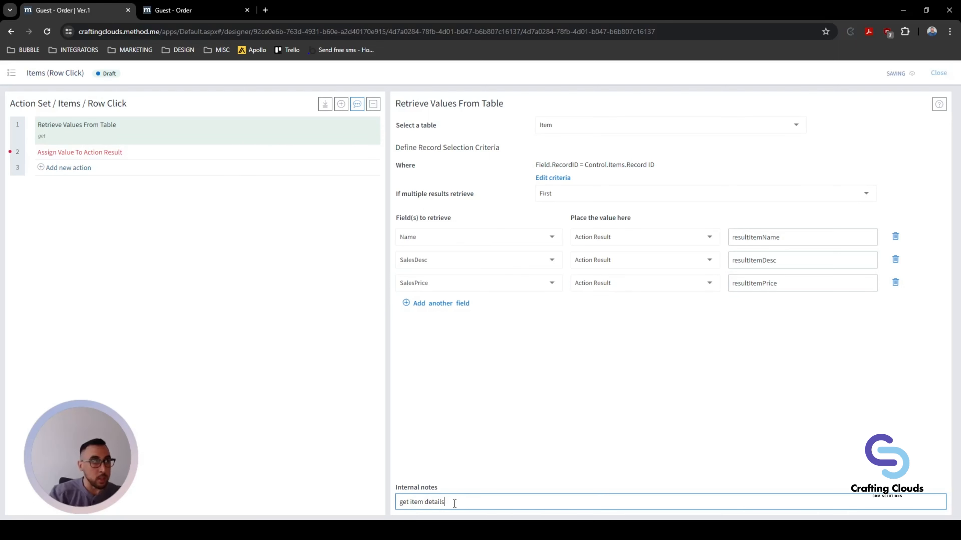
left_click(77, 150)
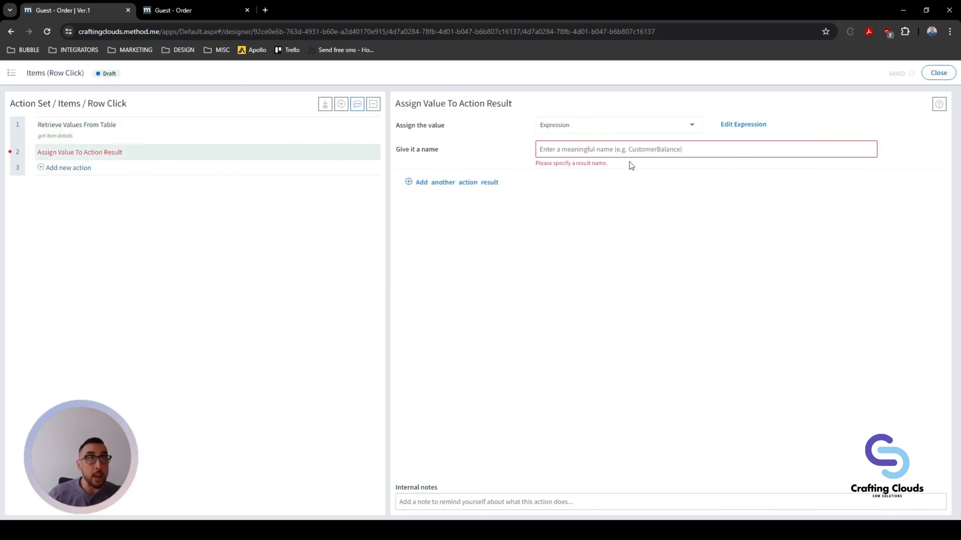
Append resultItemName and a </h1></br> text piece after <h1> in the expression.
left_click(742, 124)
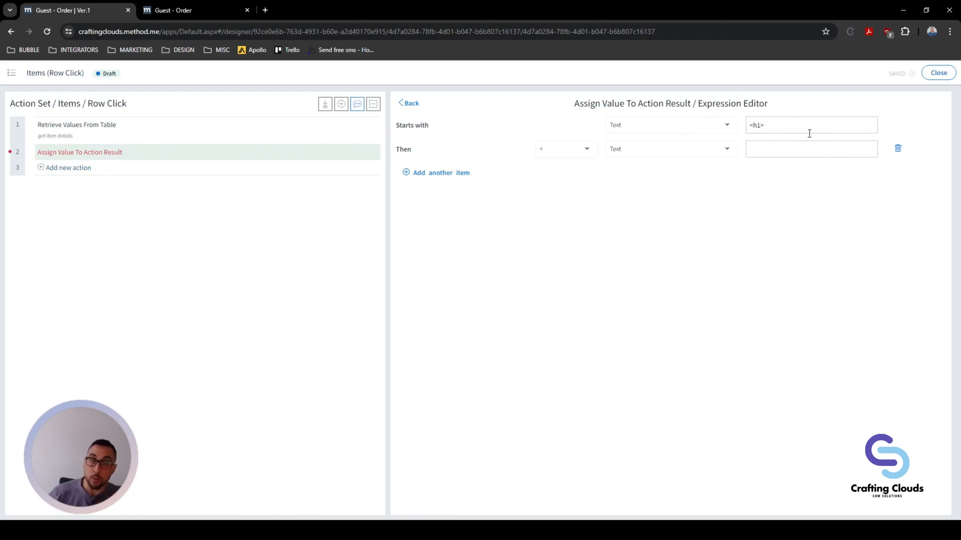
left_click(650, 149)
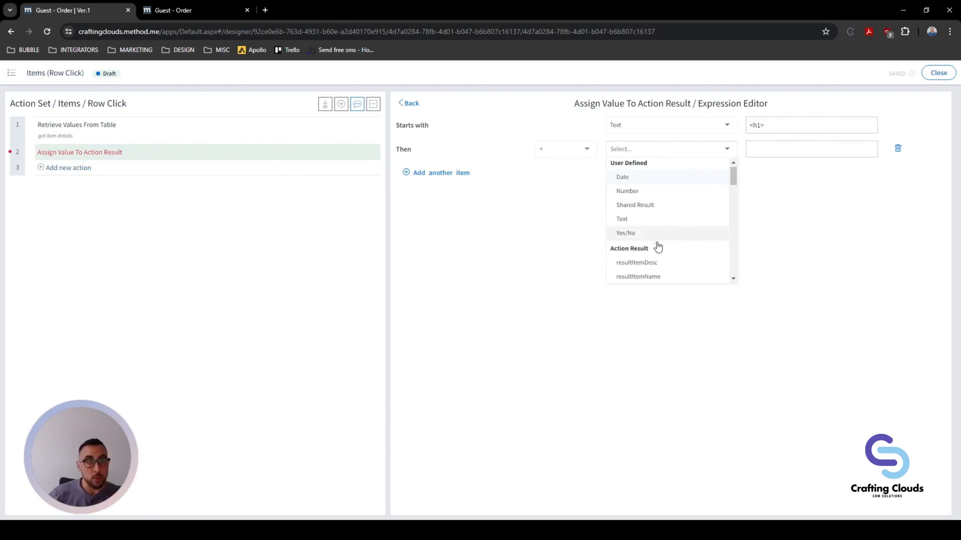
scroll(652, 232, "down", 1)
left_click(652, 231)
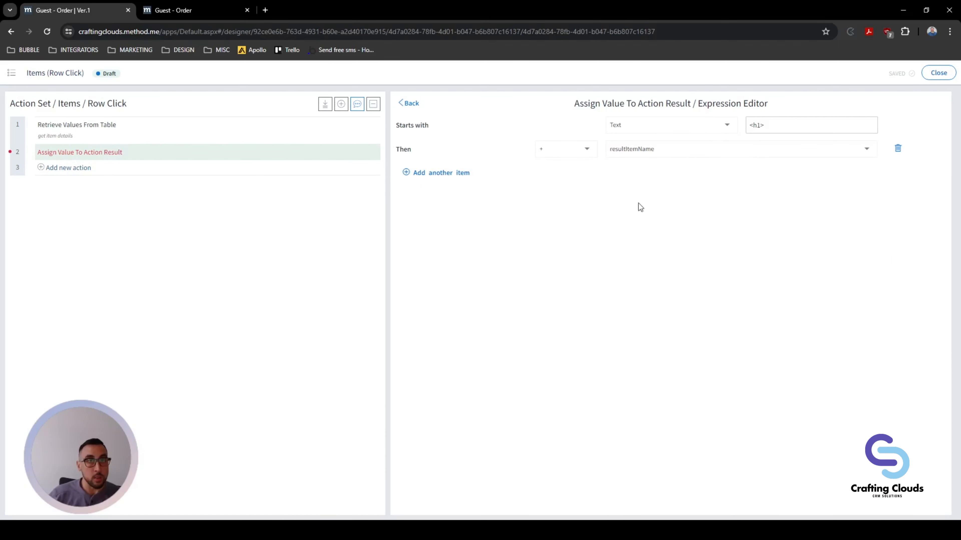
left_click(433, 173)
left_click(778, 181)
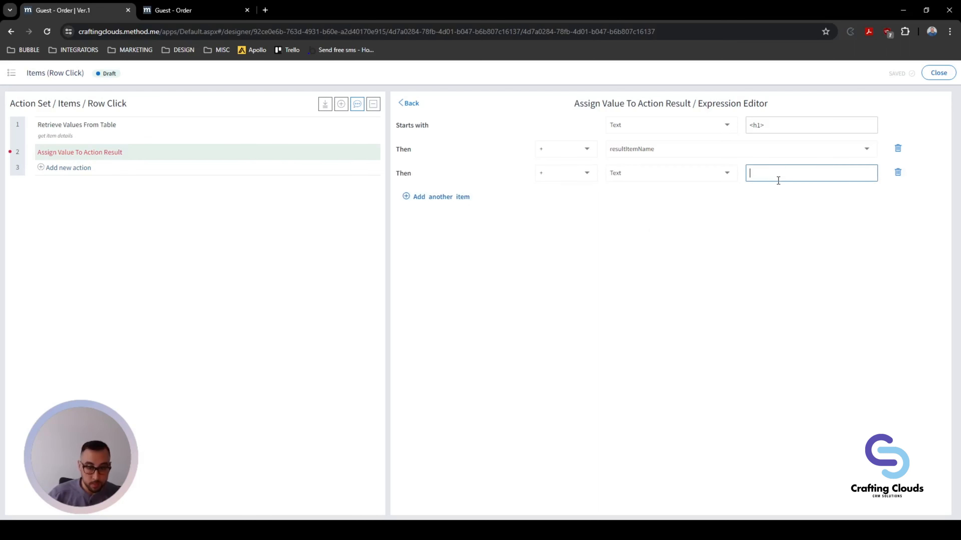
type("</h1>")
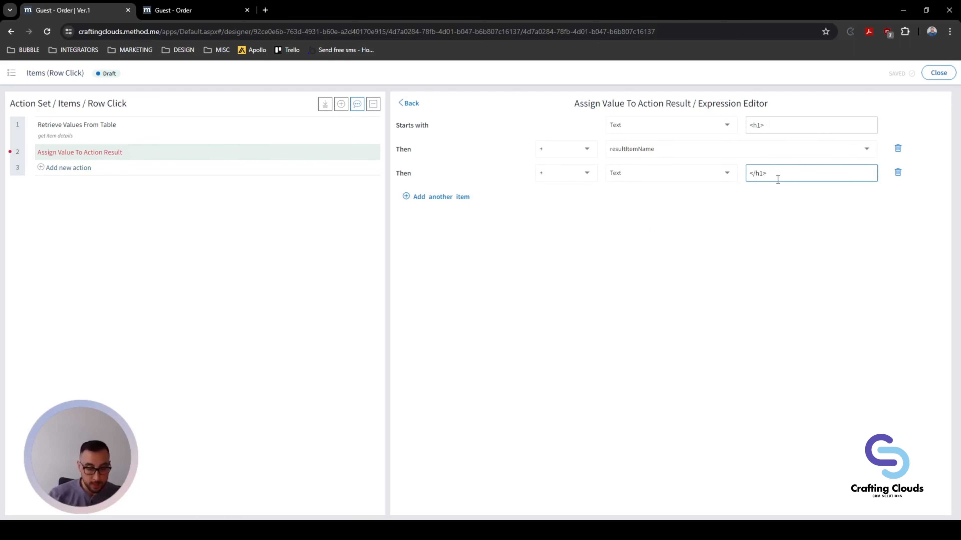
type("<")
type("b")
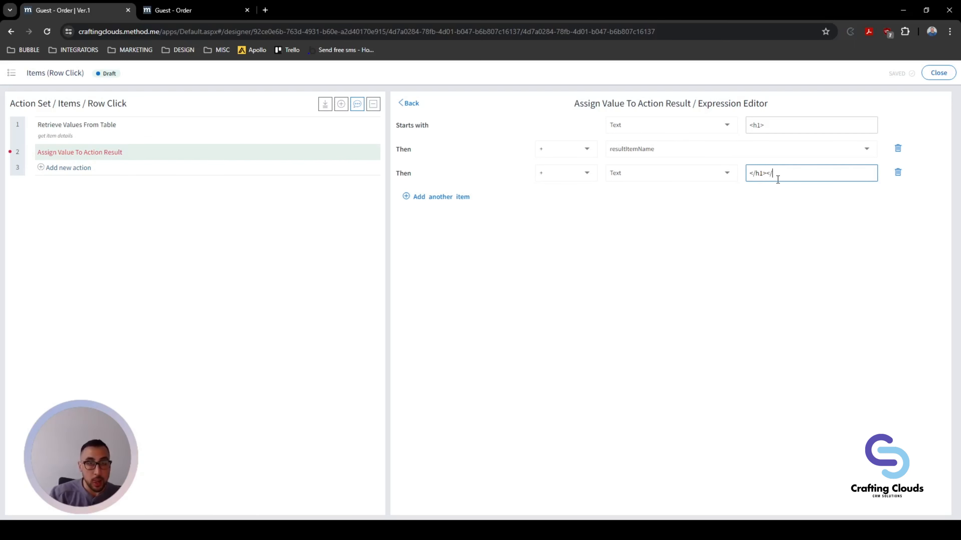
type("br>")
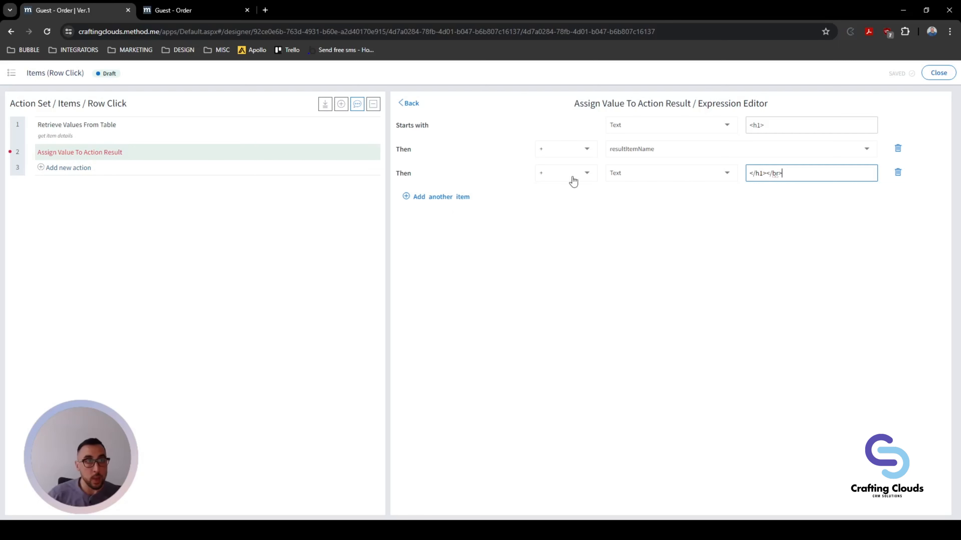
Add resultItemDesc followed by a </br> text piece.
left_click(465, 197)
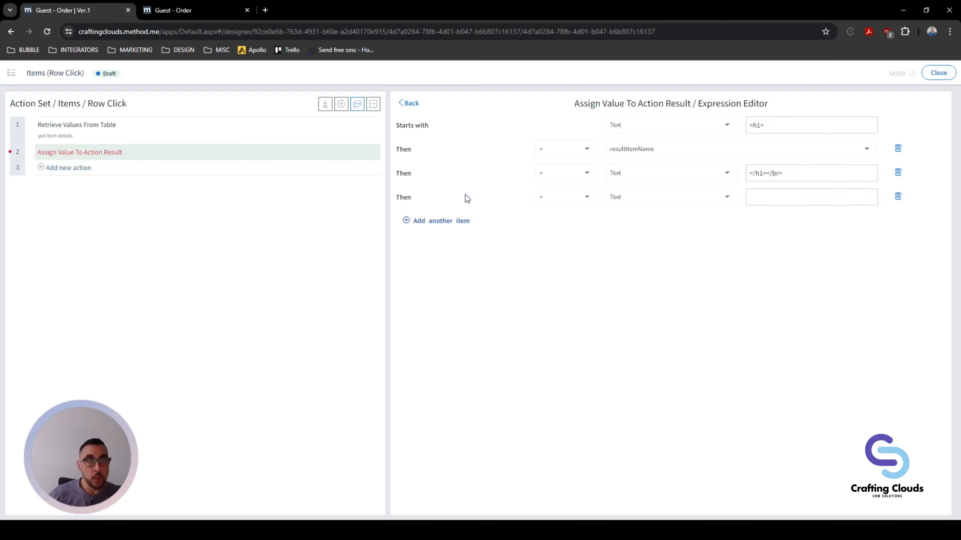
left_click(727, 198)
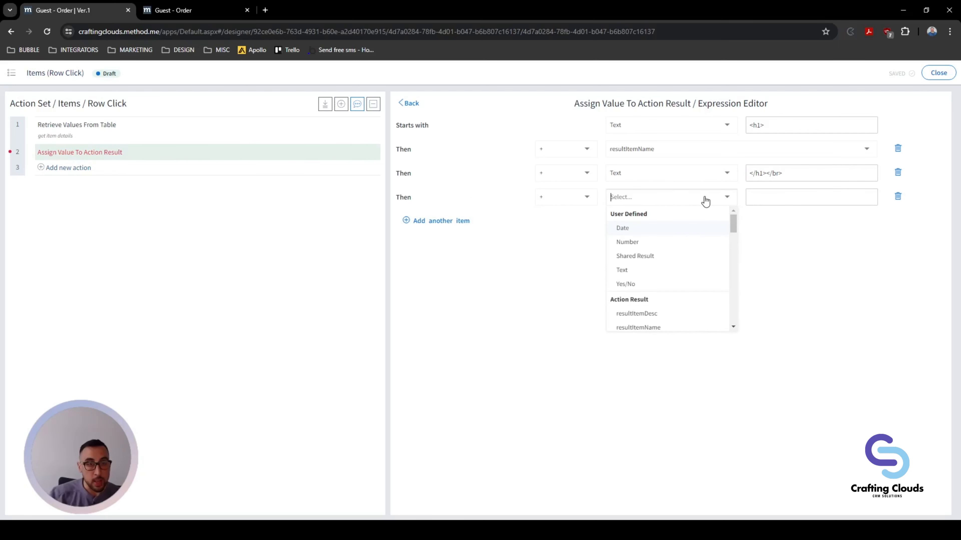
type("item")
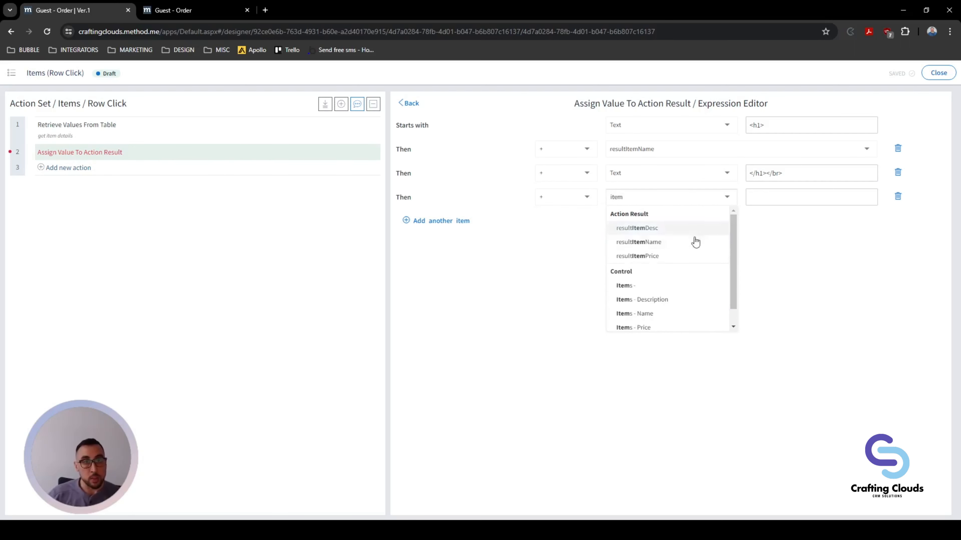
left_click(685, 228)
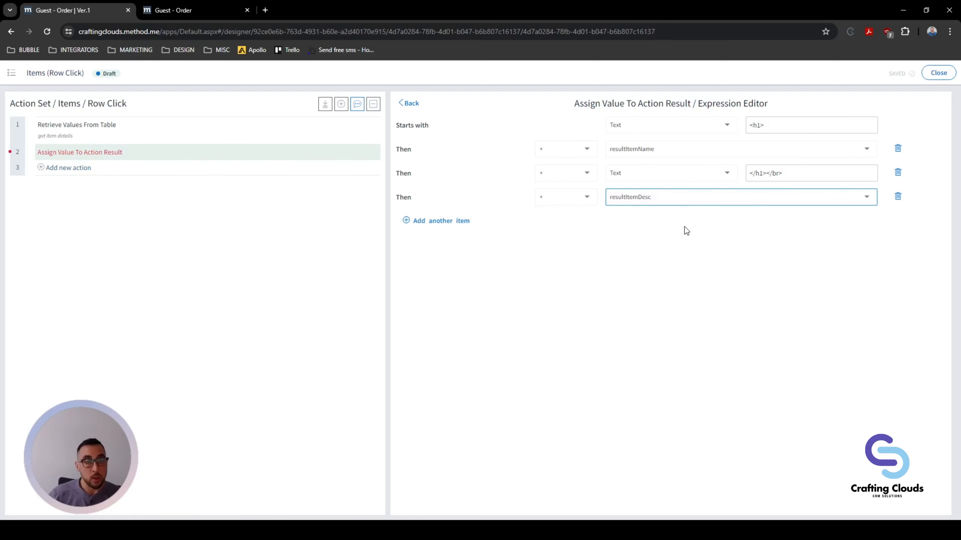
left_click(457, 223)
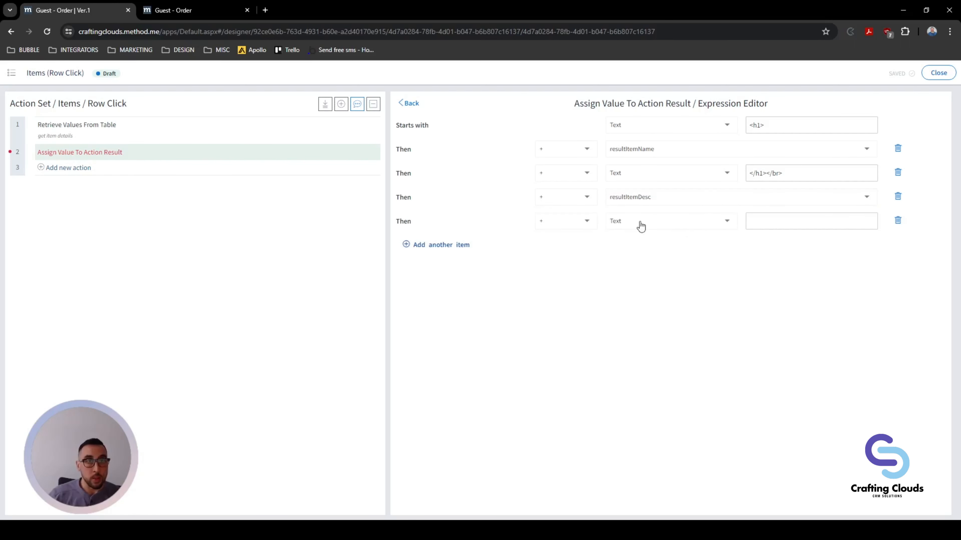
left_click(766, 226)
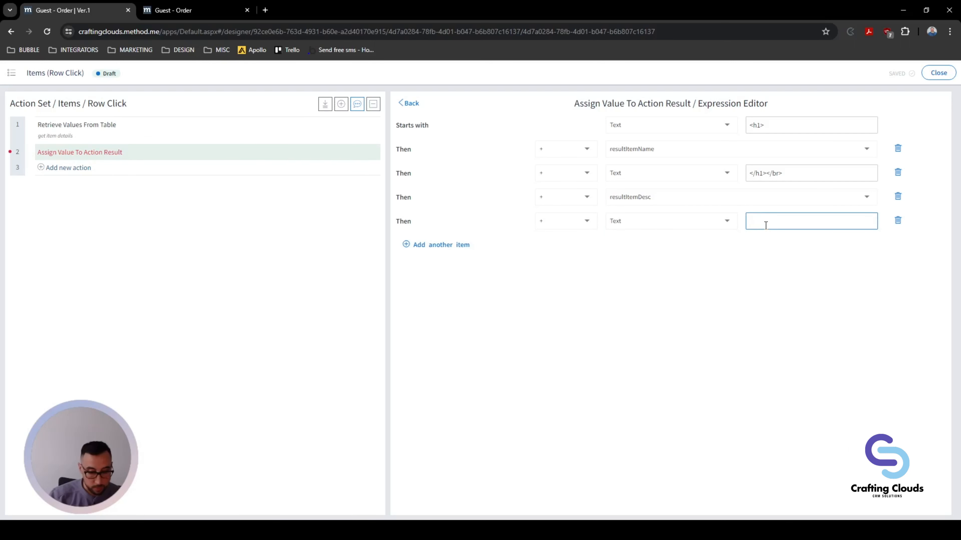
type("<")
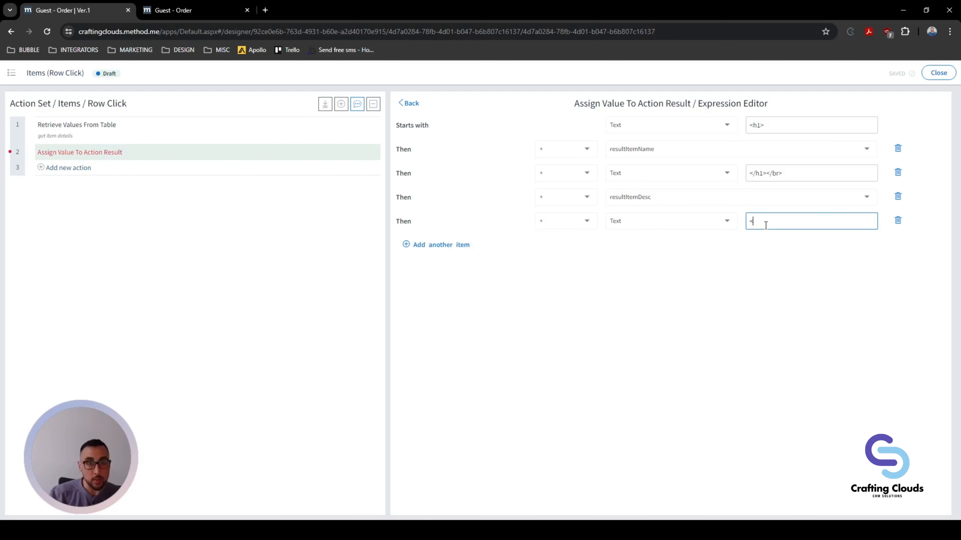
type("/br>")
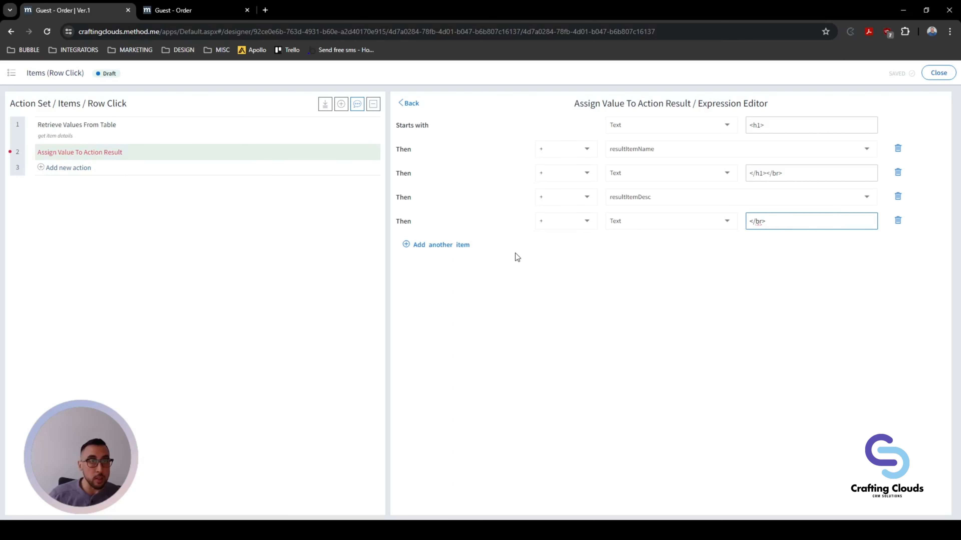
Add a sixth piece and wrap resultItemDesc in <h3> and </h3> tags.
left_click(429, 248)
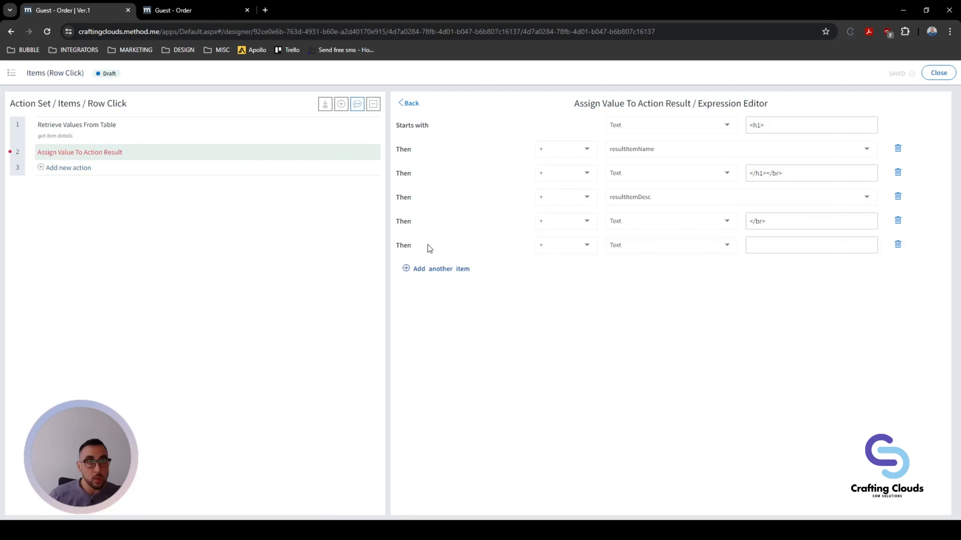
left_click(797, 173)
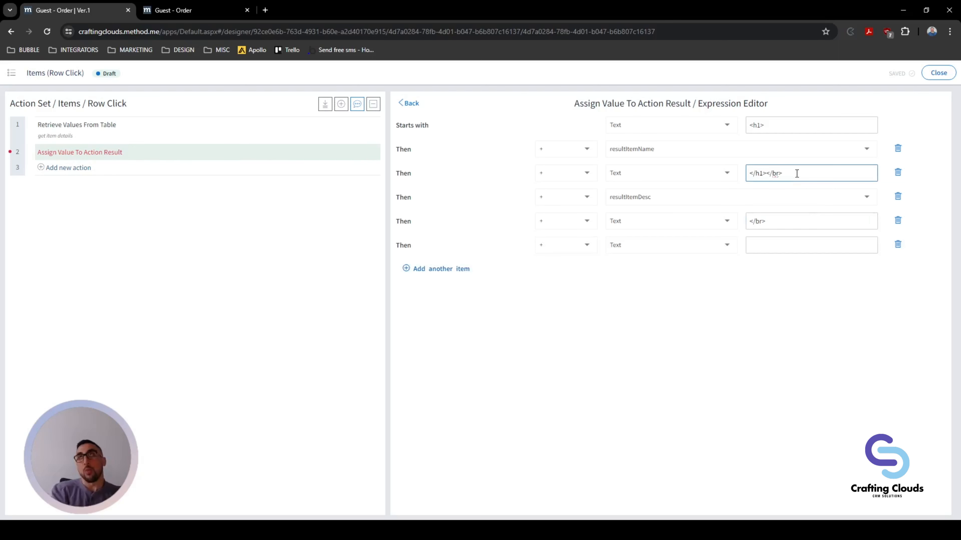
type("<")
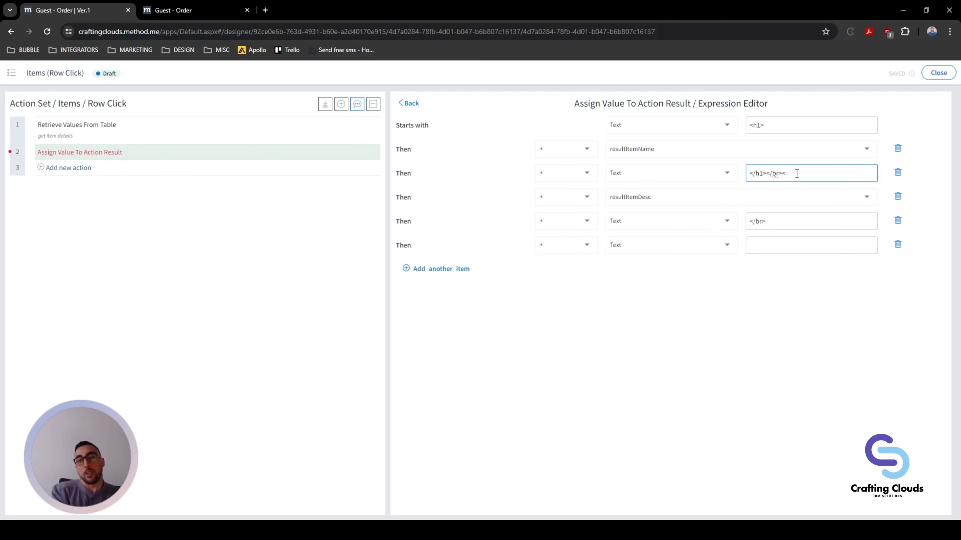
type("h3")
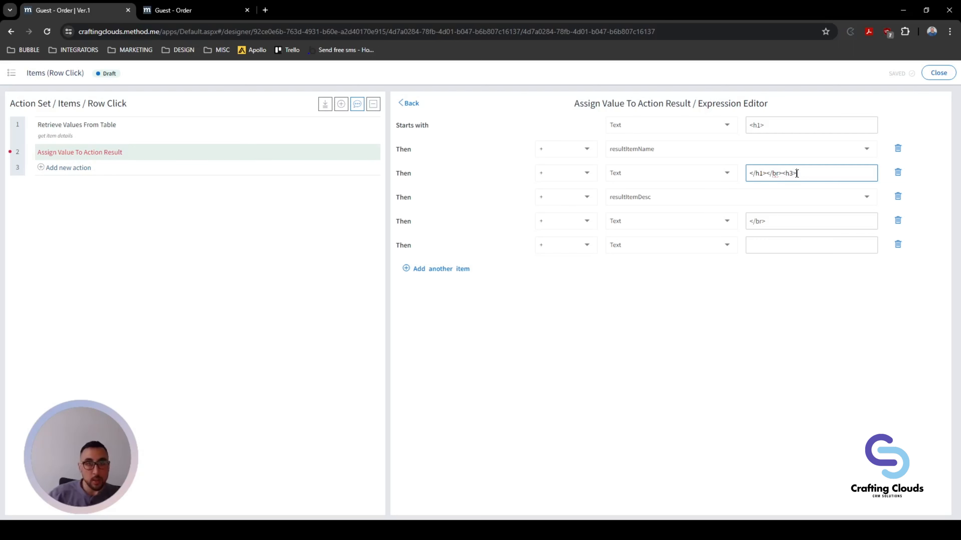
type(">")
left_click(753, 223)
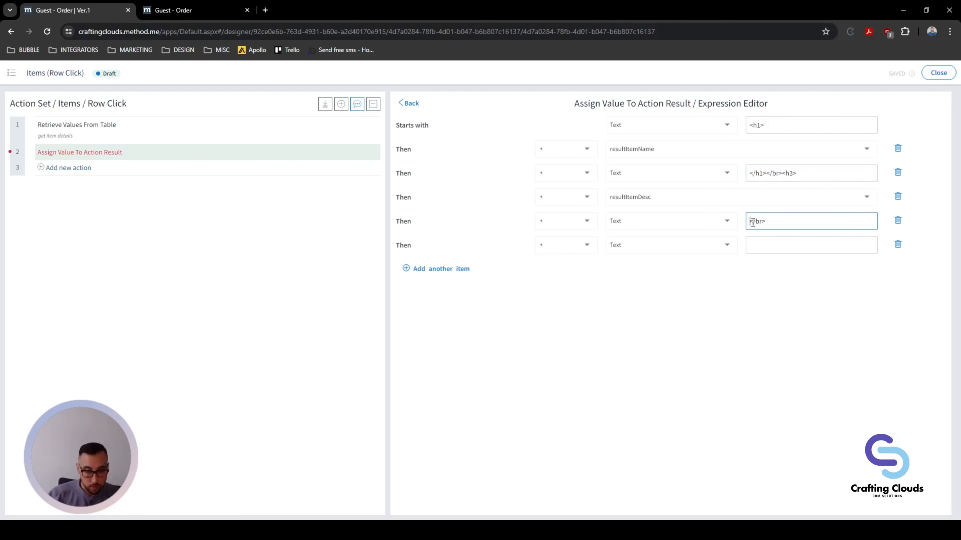
type("</h3>")
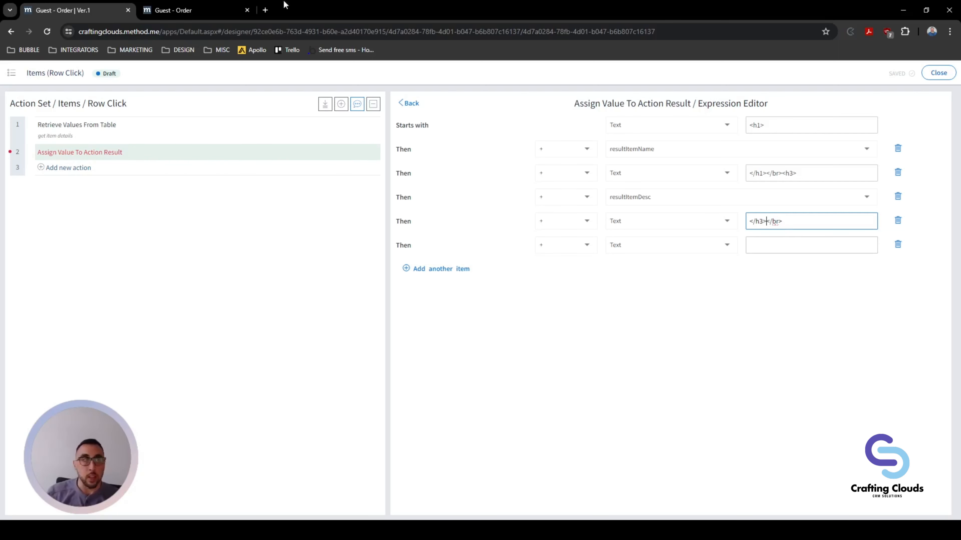
Open w3schools.com in a new browser tab.
left_click(265, 10)
type("w3schools.com")
key("Return")
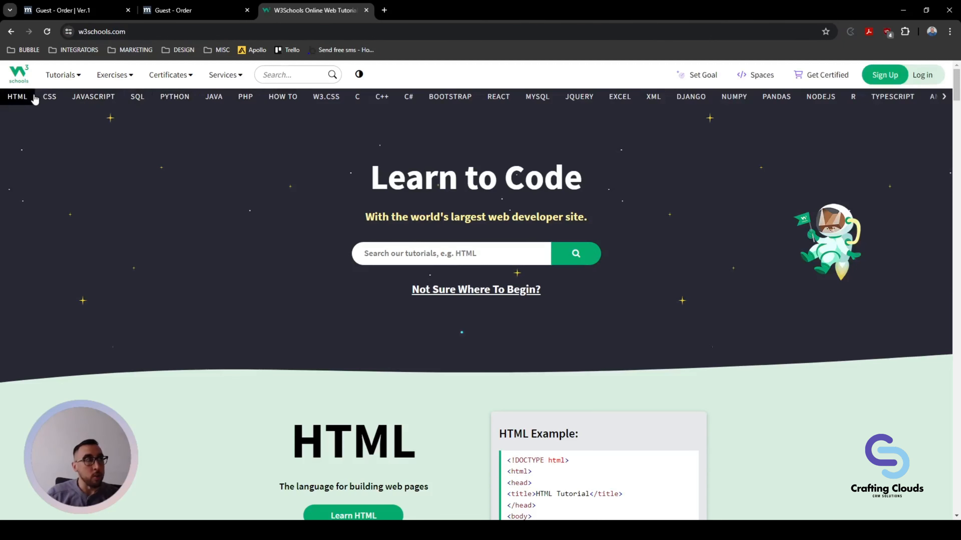
Browse W3Schools' HTML Tutorial and HTML Colors pages, then return to Method's expression editor.
left_click(34, 97)
scroll(178, 287, "down", 2)
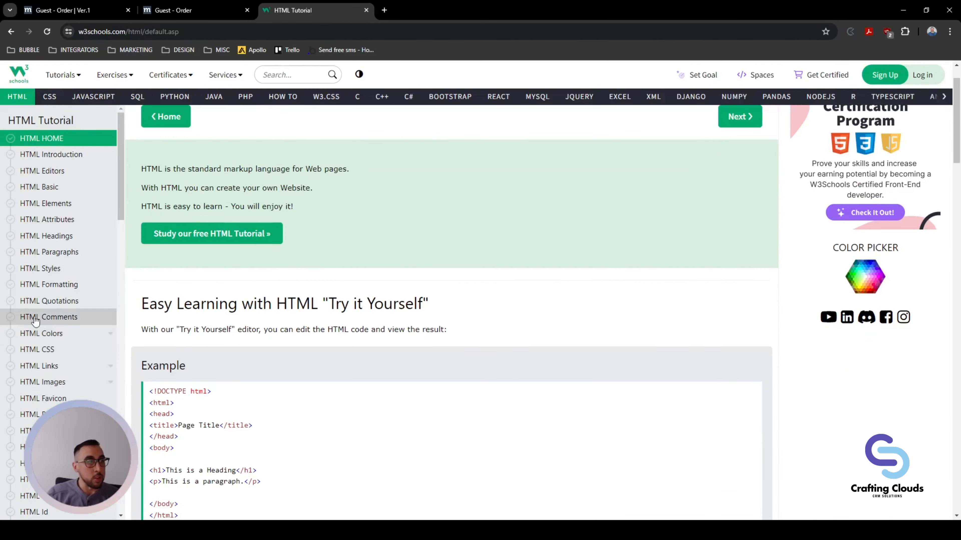
left_click(38, 333)
scroll(231, 337, "down", 5)
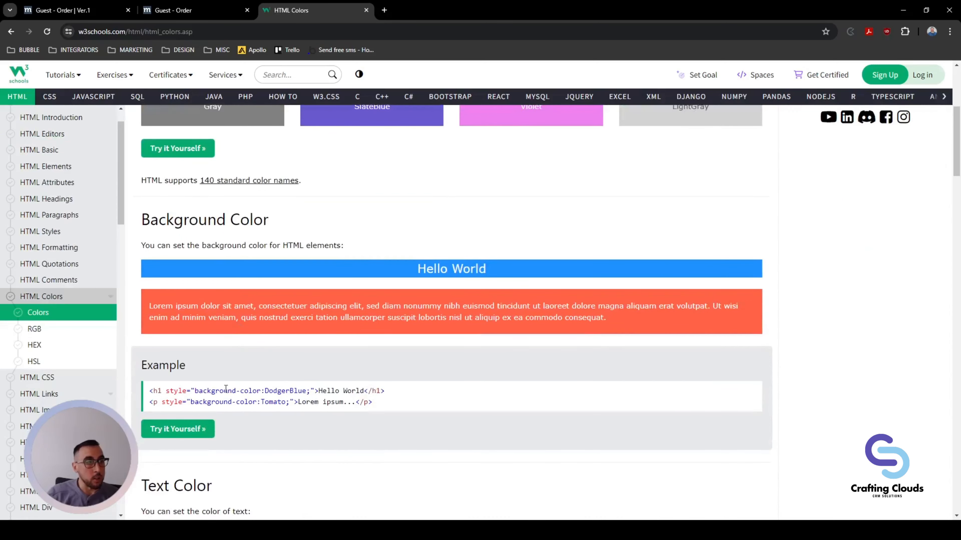
left_click(11, 33)
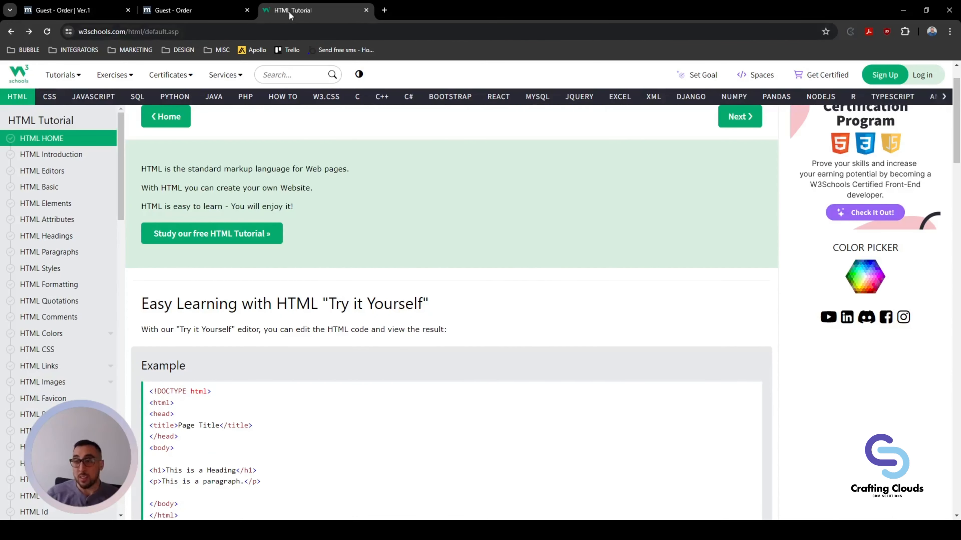
left_click(195, 13)
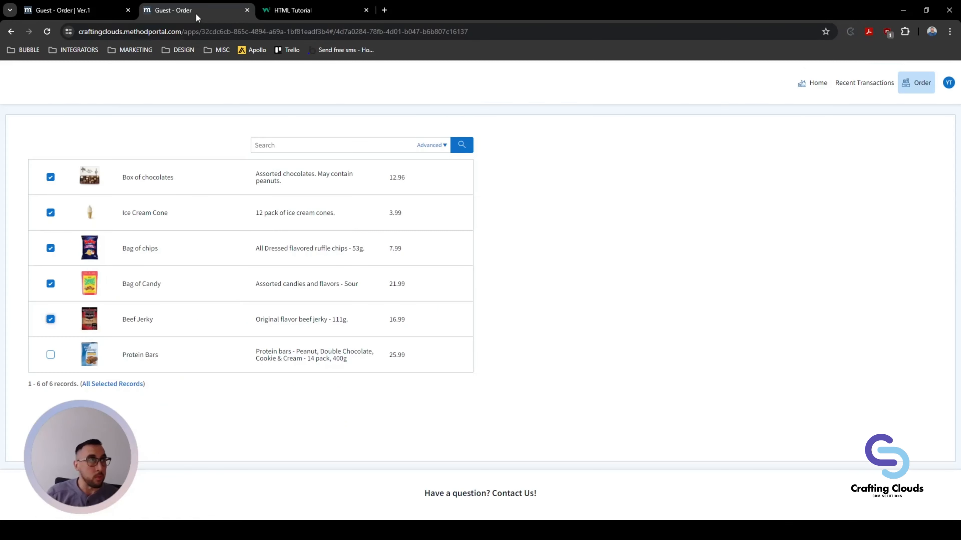
left_click(338, 12)
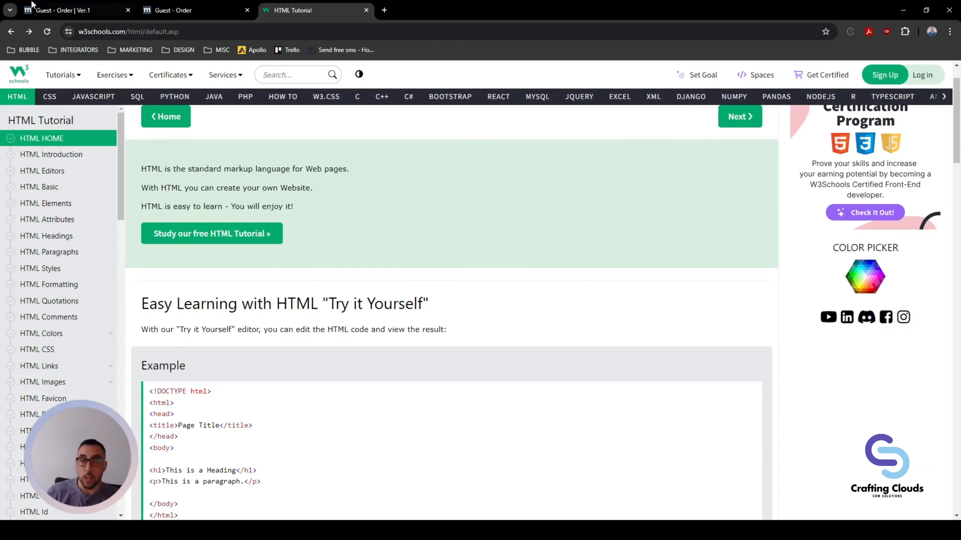
left_click(68, 12)
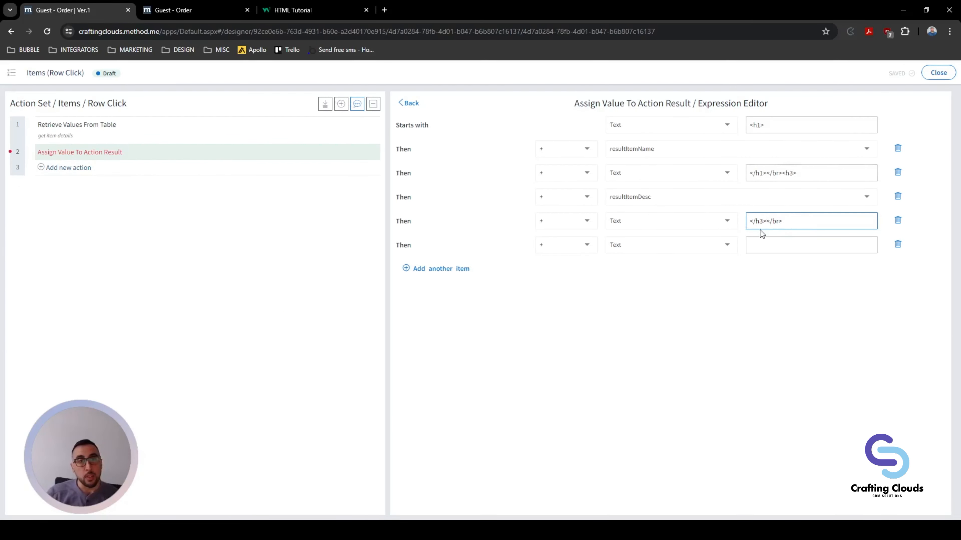
Append <h2> after </h3></br> and insert resultItemPrice as the next piece.
left_click(793, 223)
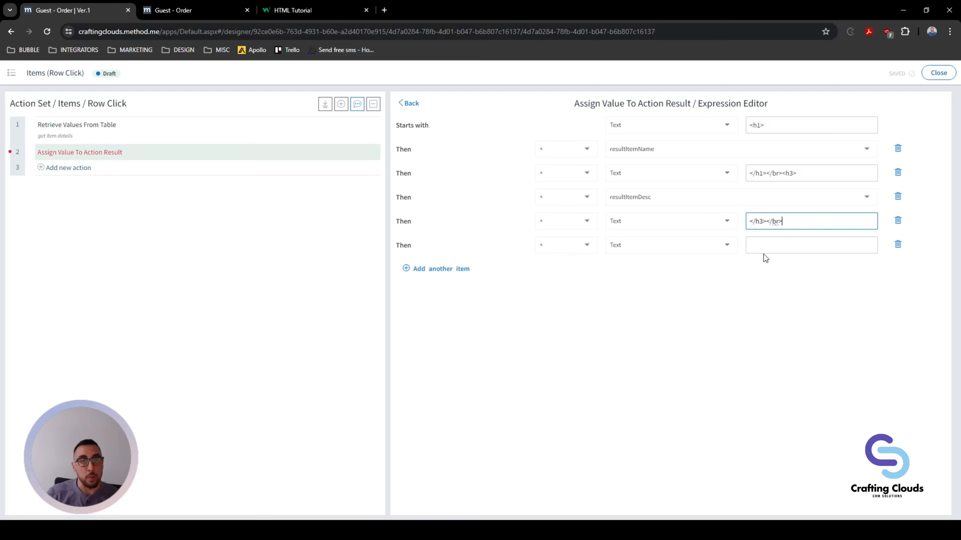
left_click(769, 245)
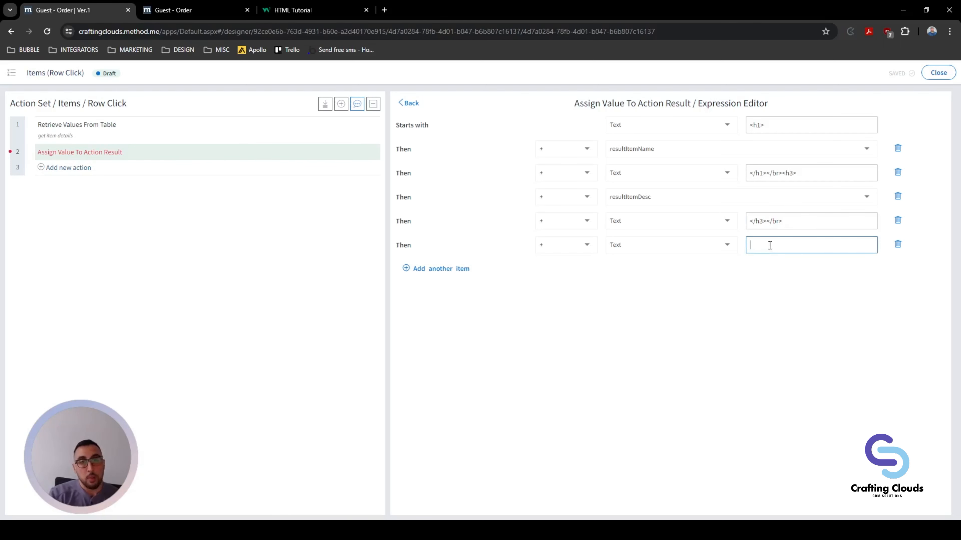
left_click(793, 220)
type("<h/")
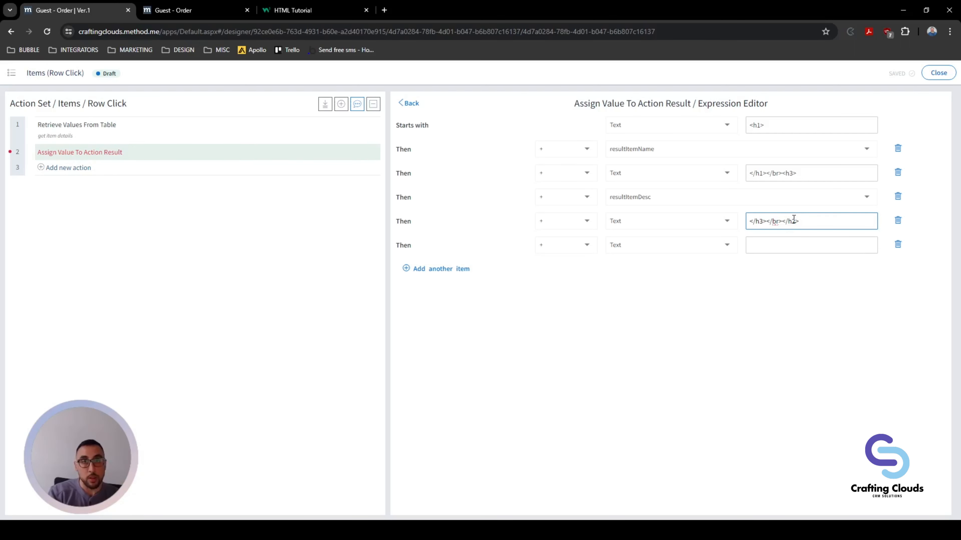
left_click(708, 246)
scroll(701, 311, "down", 3)
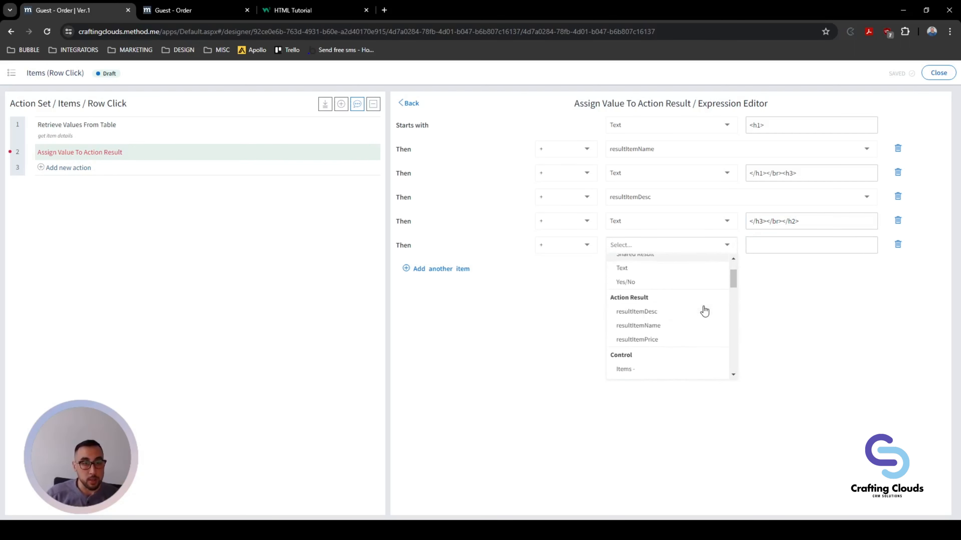
left_click(683, 339)
Add a closing </h2> text piece after the price and leave the Expression Editor.
left_click(450, 268)
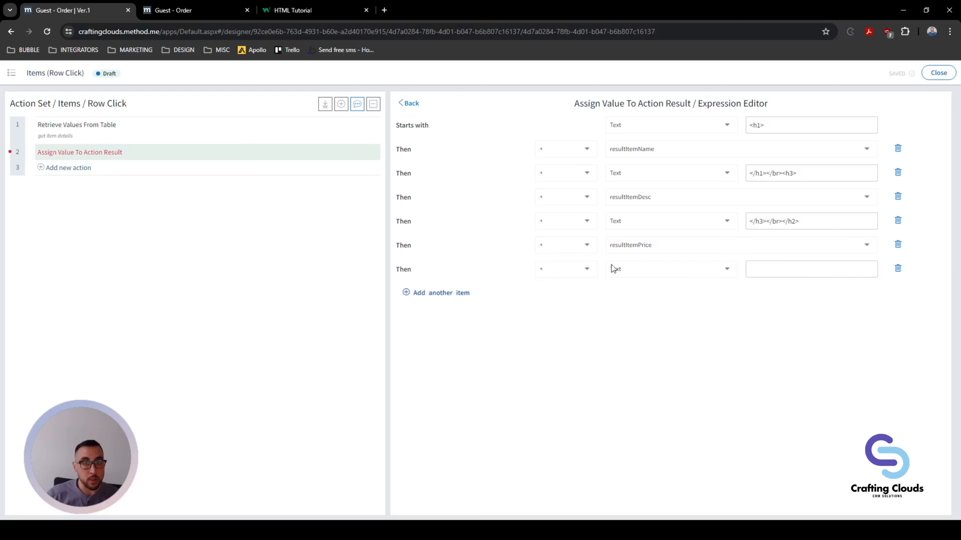
left_click(763, 268)
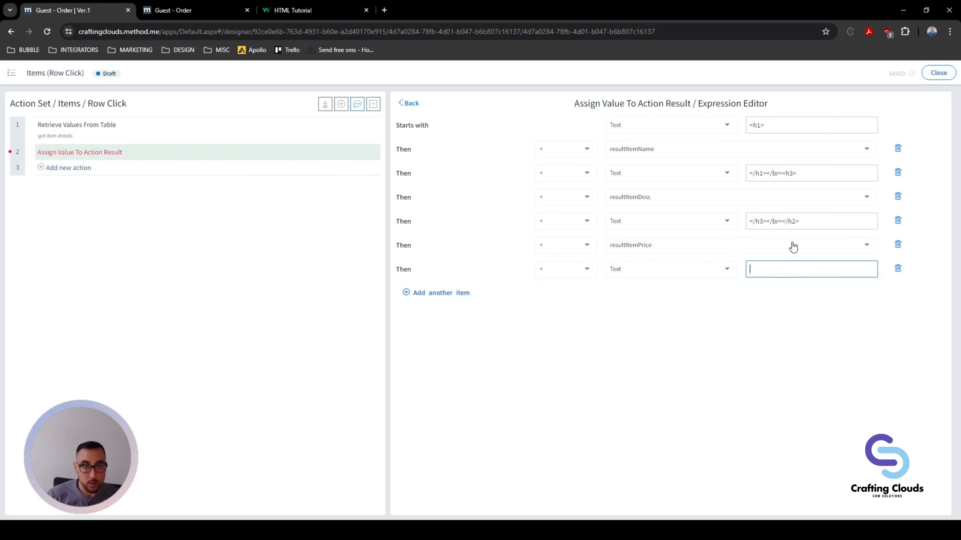
left_click(789, 221)
key("BackSpace")
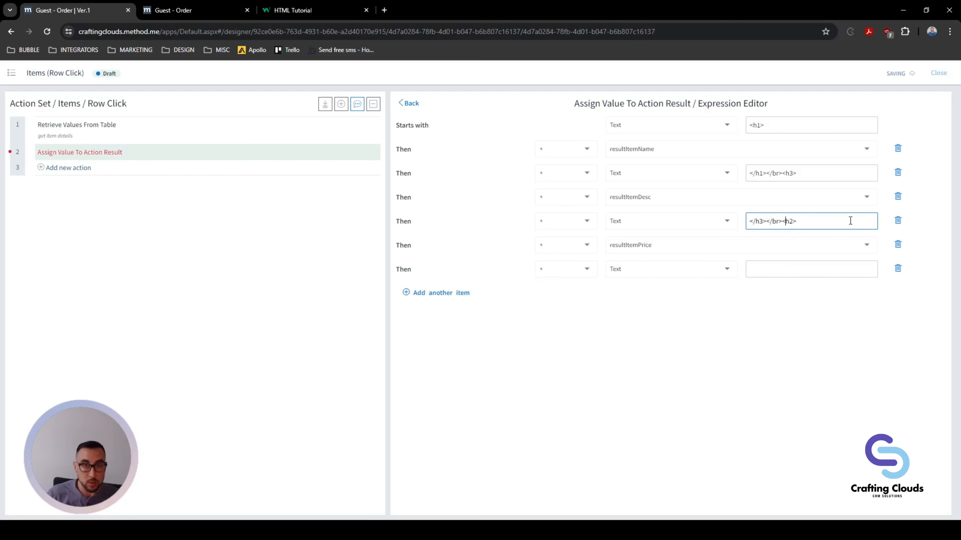
left_click(782, 273)
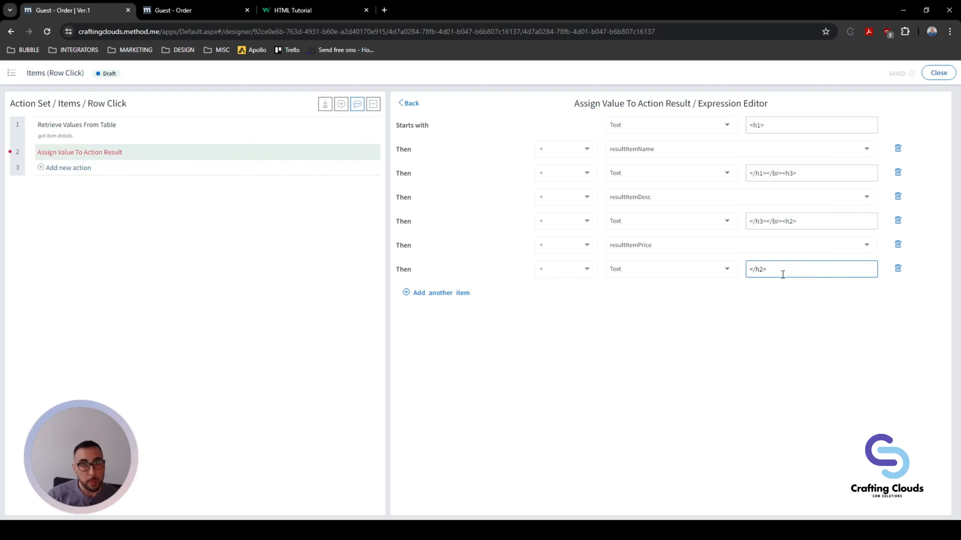
left_click(411, 103)
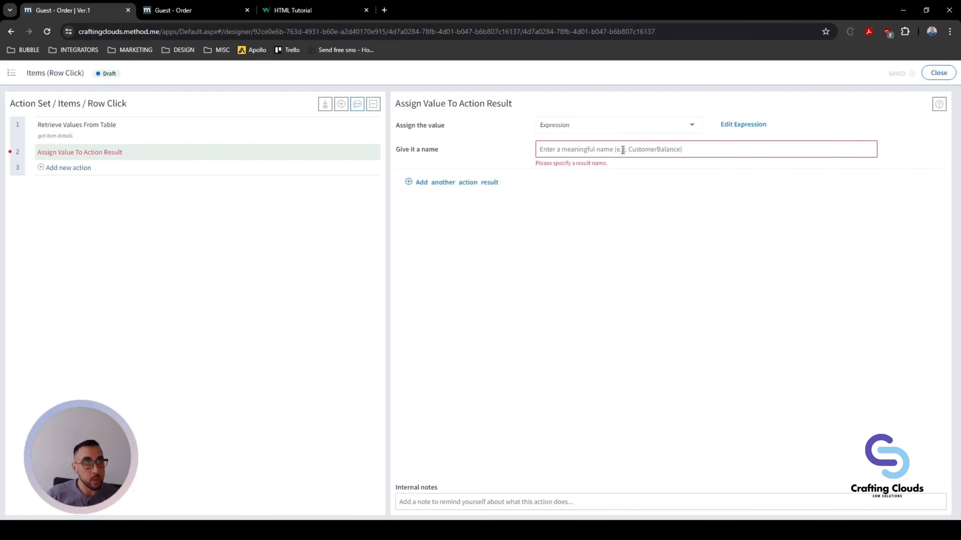
Store the value as resultItemInfo, add the note 'store into resultItemInfo', and search actions for 'up'.
type("resultIt")
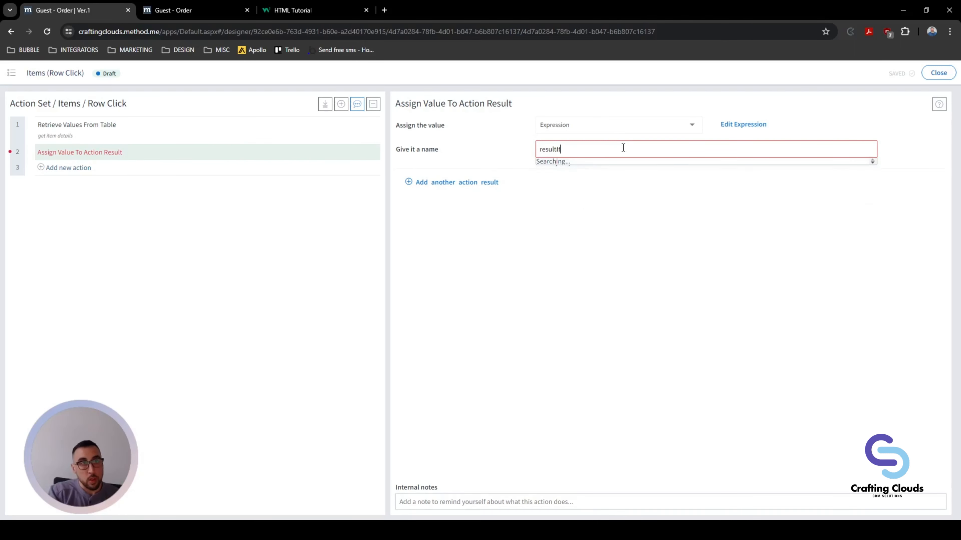
type("emInfo")
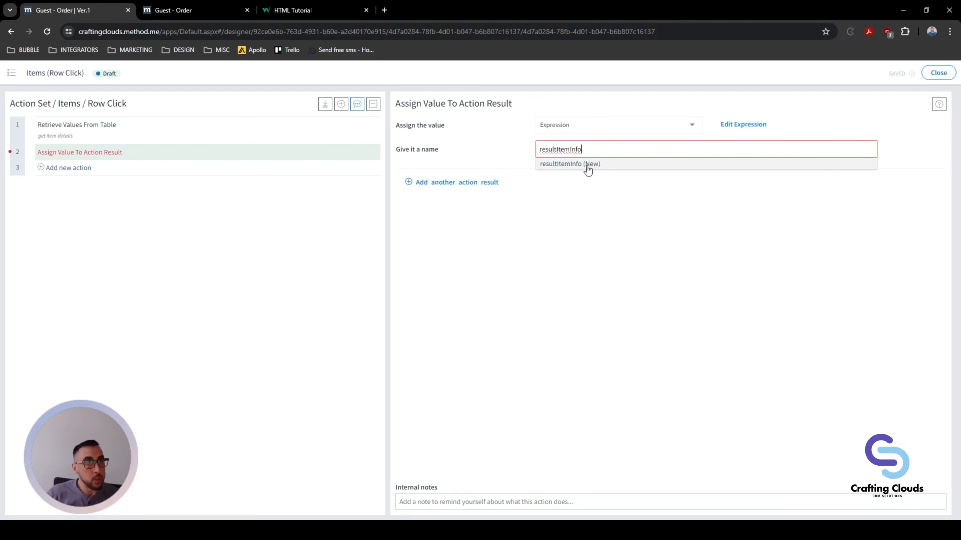
left_click(583, 165)
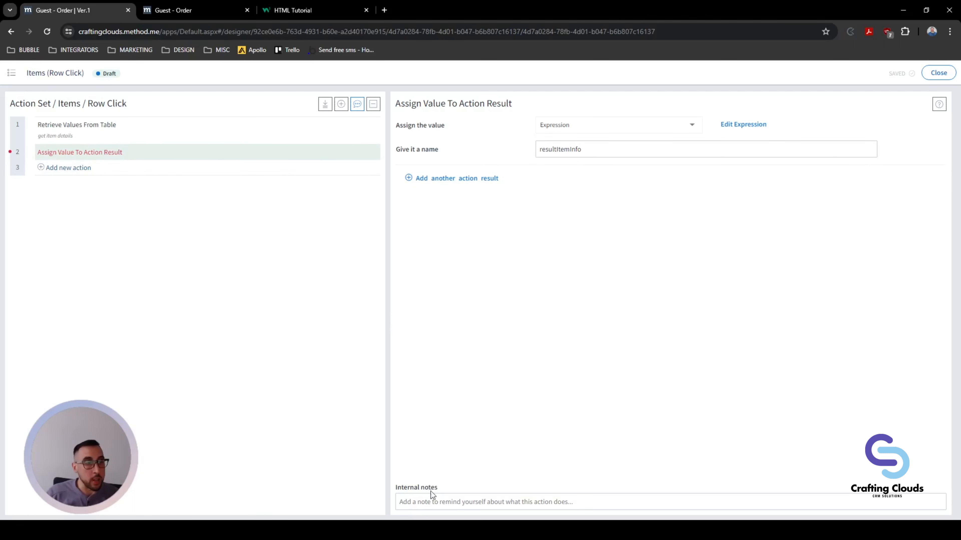
left_click(433, 501)
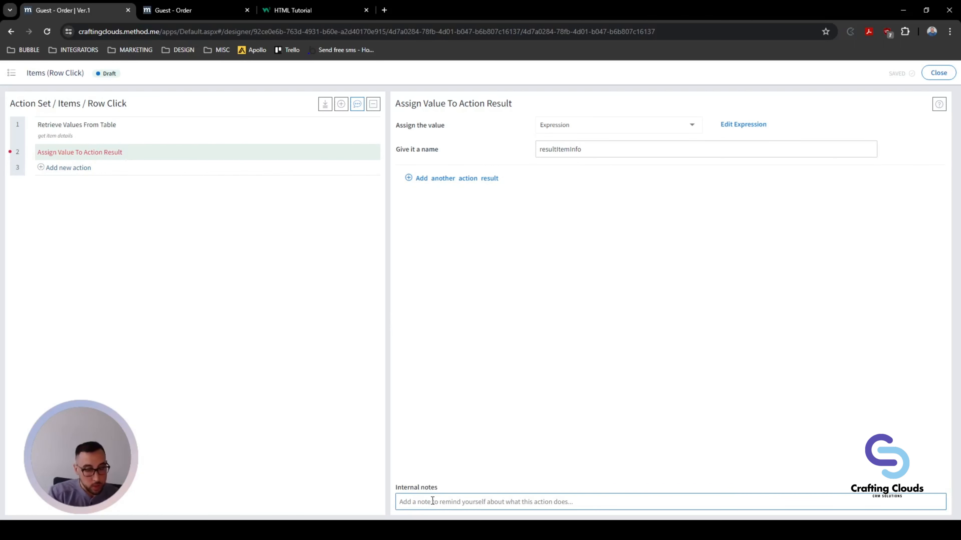
type("store")
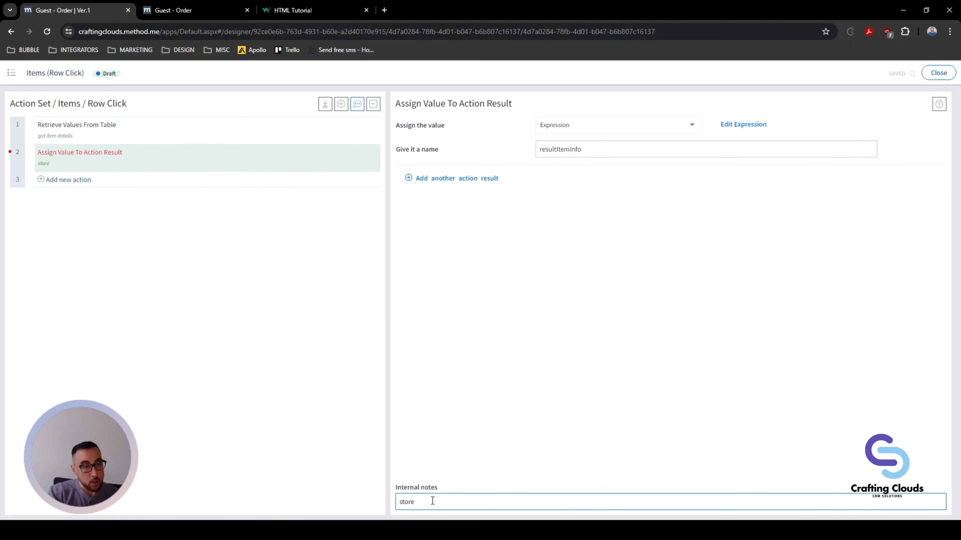
type(" into resultItemInfo")
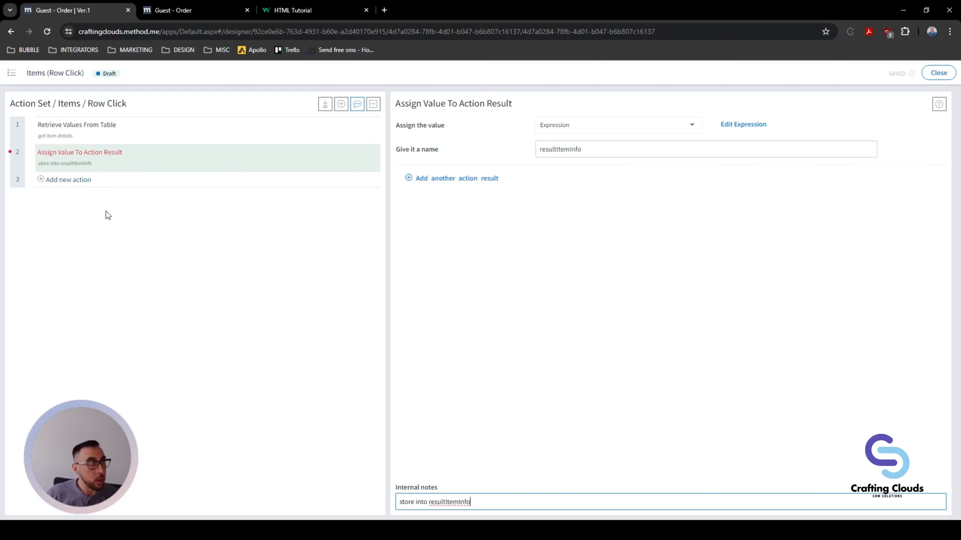
left_click(82, 182)
type("up")
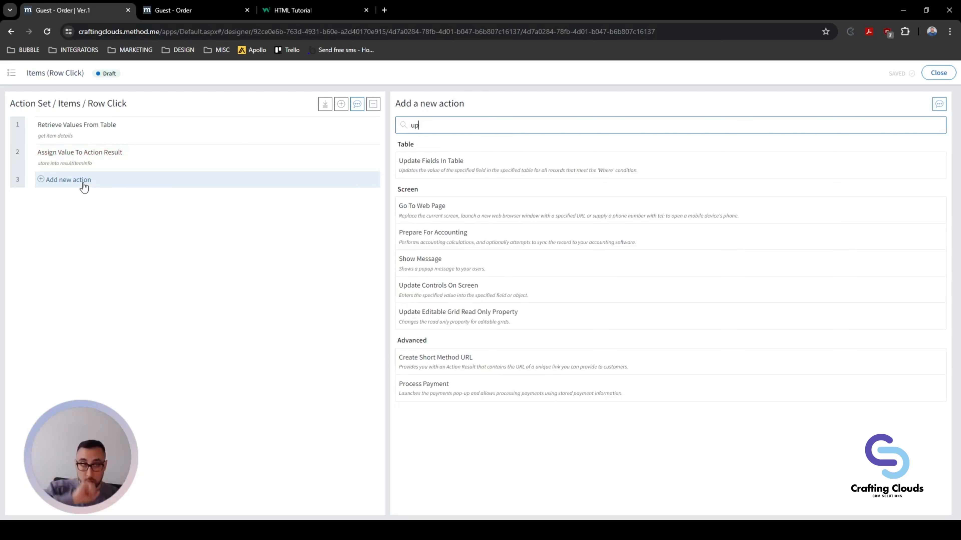
Add an Update Controls On Screen action that fills the Text control with resultItemInfo.
left_click(413, 296)
left_click(452, 148)
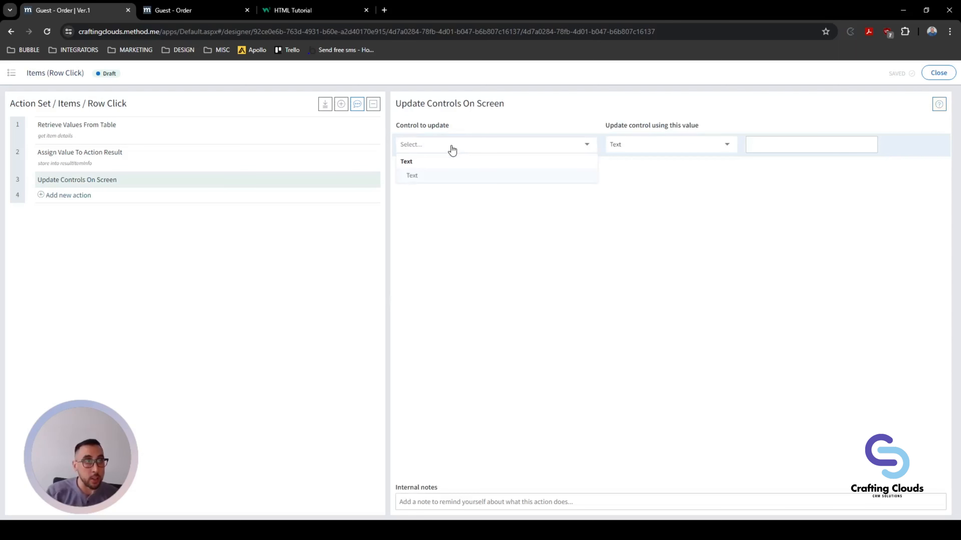
left_click(442, 176)
left_click(682, 148)
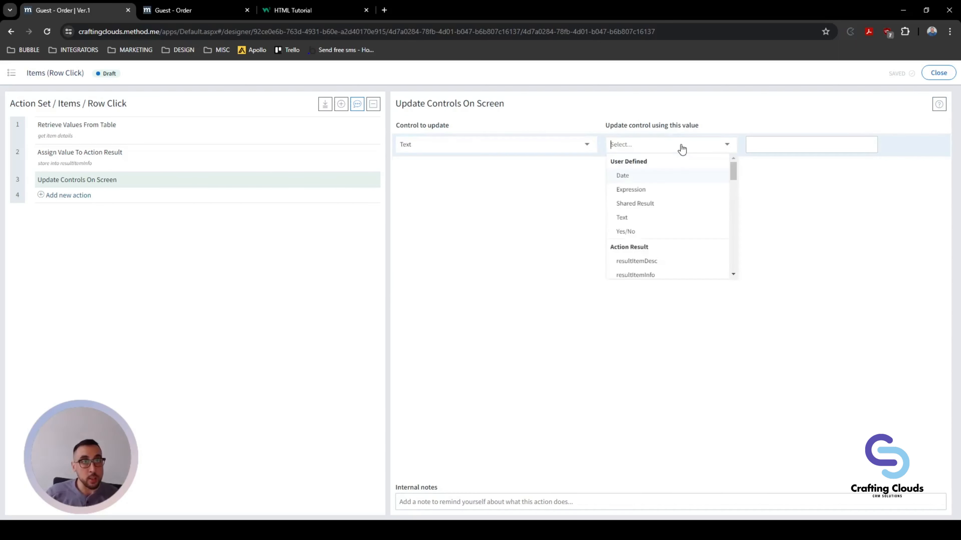
scroll(660, 233, "down", 3)
left_click(651, 180)
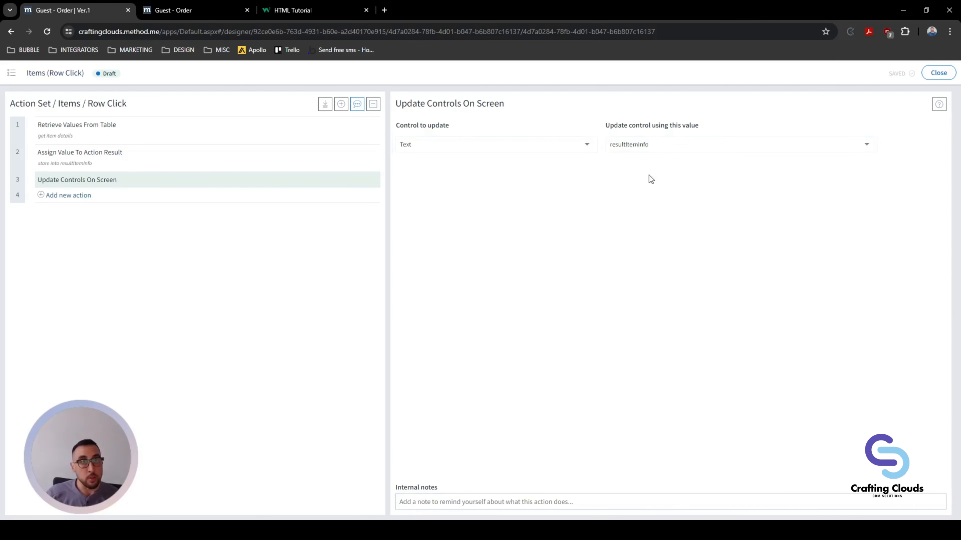
Note the step as 'Populate resultItemInfo on screen' and close the action designer.
left_click(469, 494)
type("P")
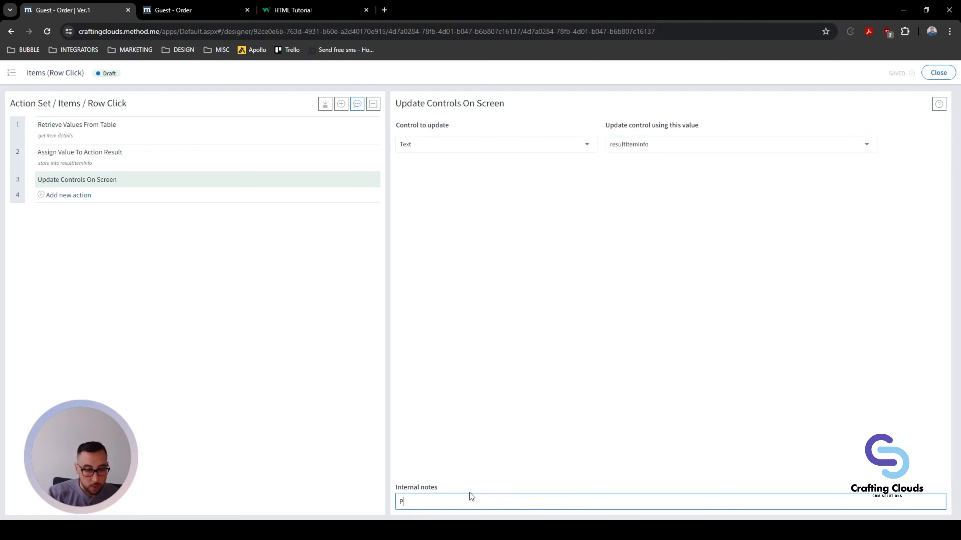
type("opulate resultI")
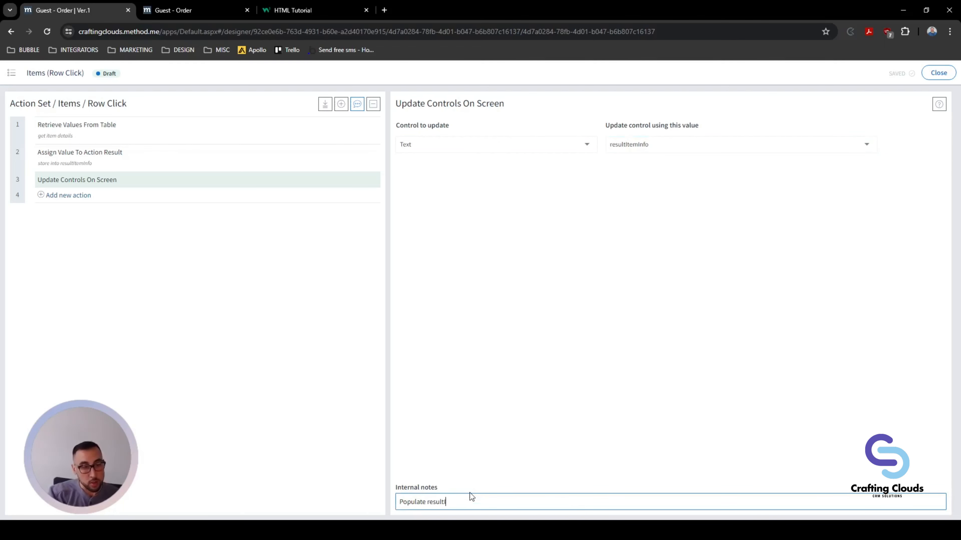
type("temInfo on scr")
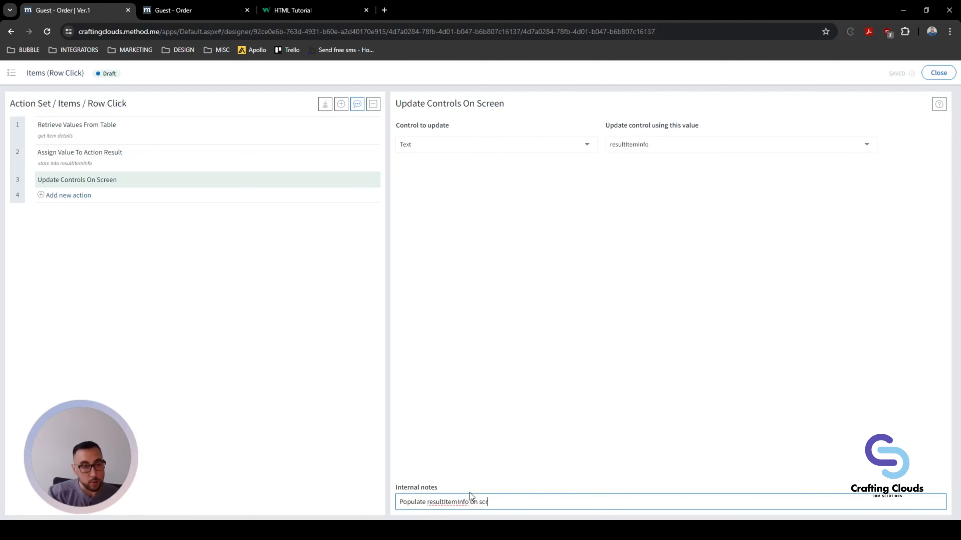
type("een")
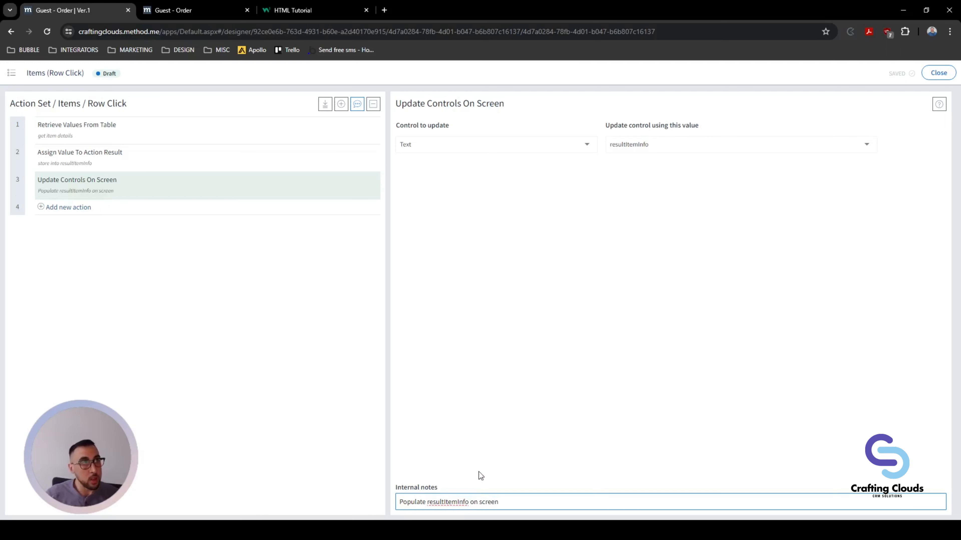
left_click(937, 75)
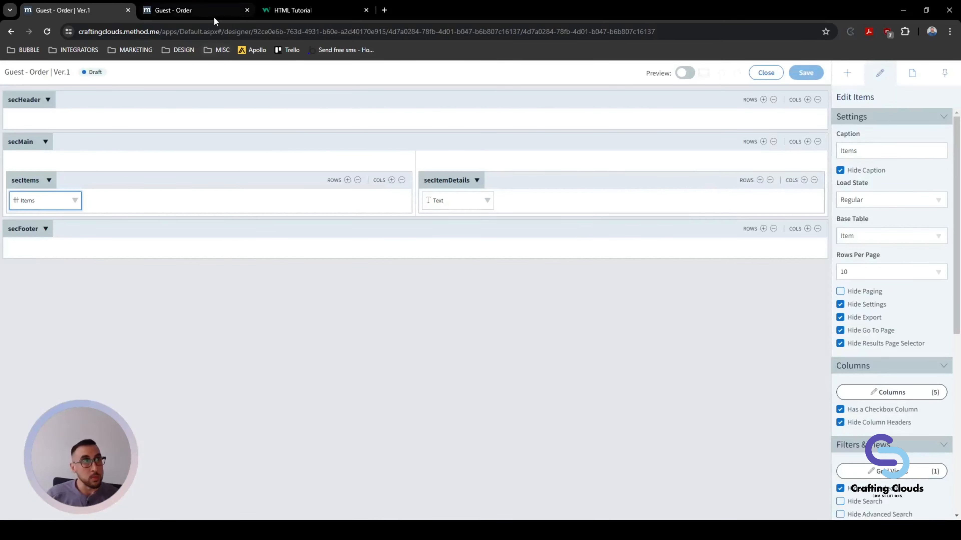
Reload the live Guest - Order page and view details for each item, Box of chocolates through Protein Bars.
left_click(211, 15)
left_click(46, 32)
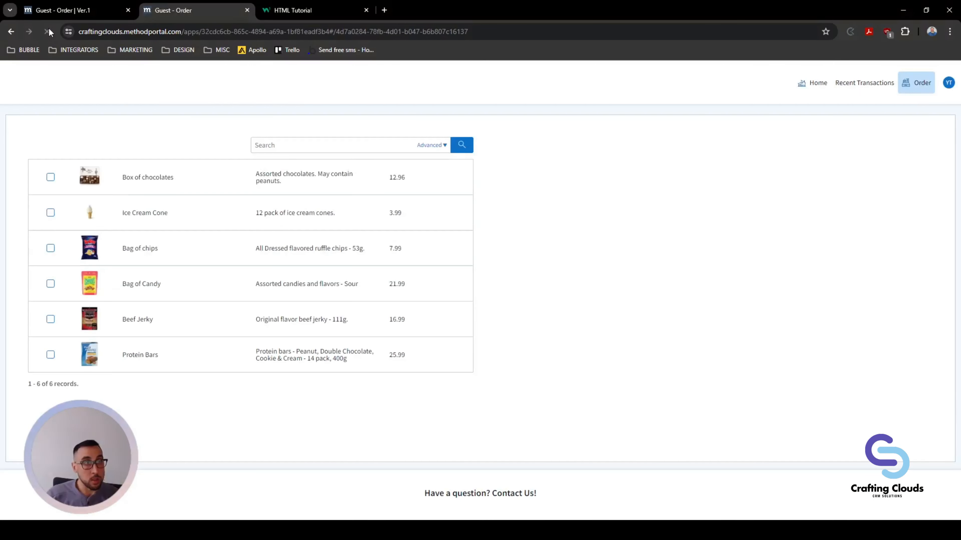
left_click(108, 178)
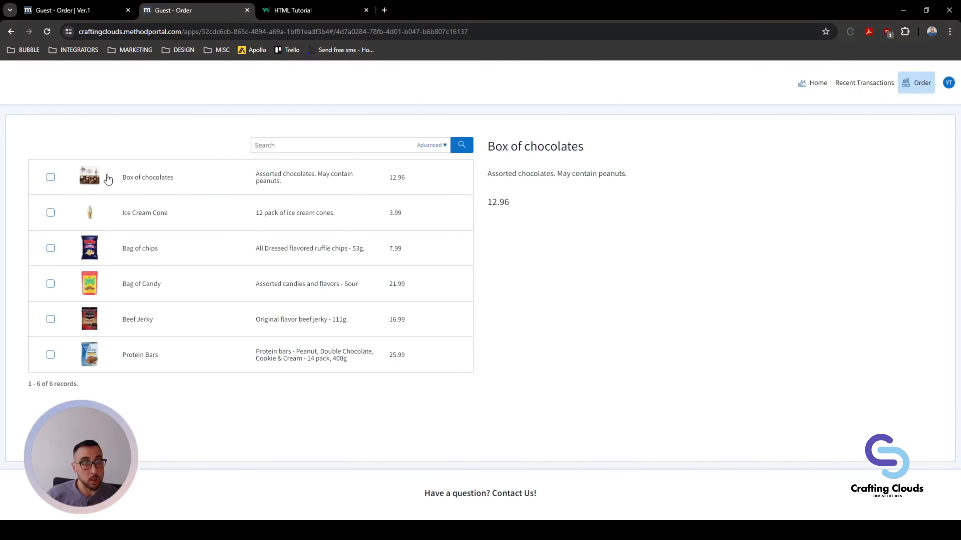
left_click(100, 219)
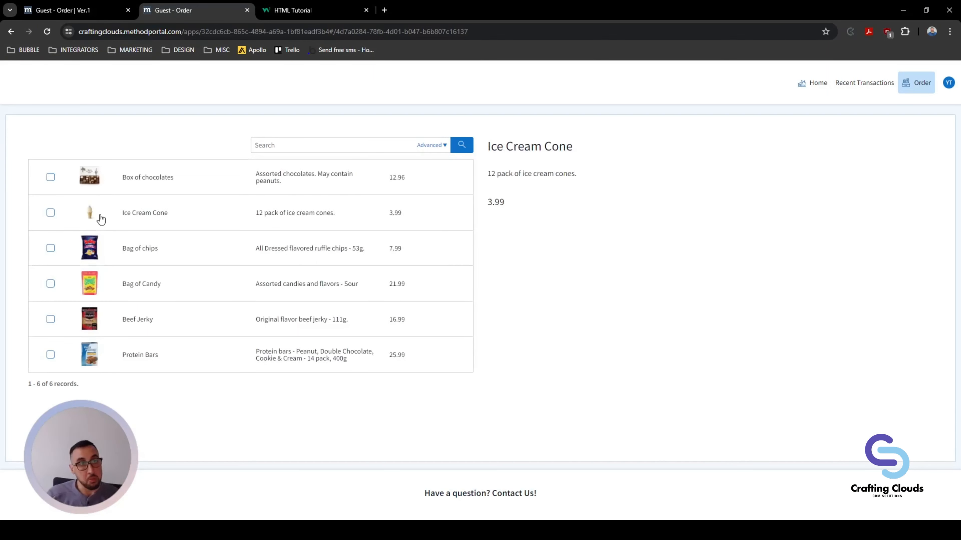
left_click(100, 243)
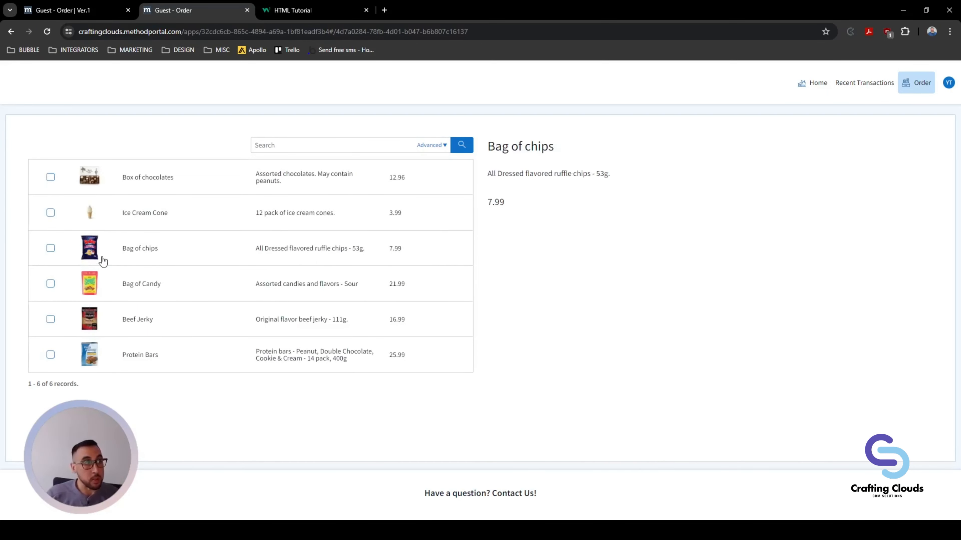
left_click(97, 285)
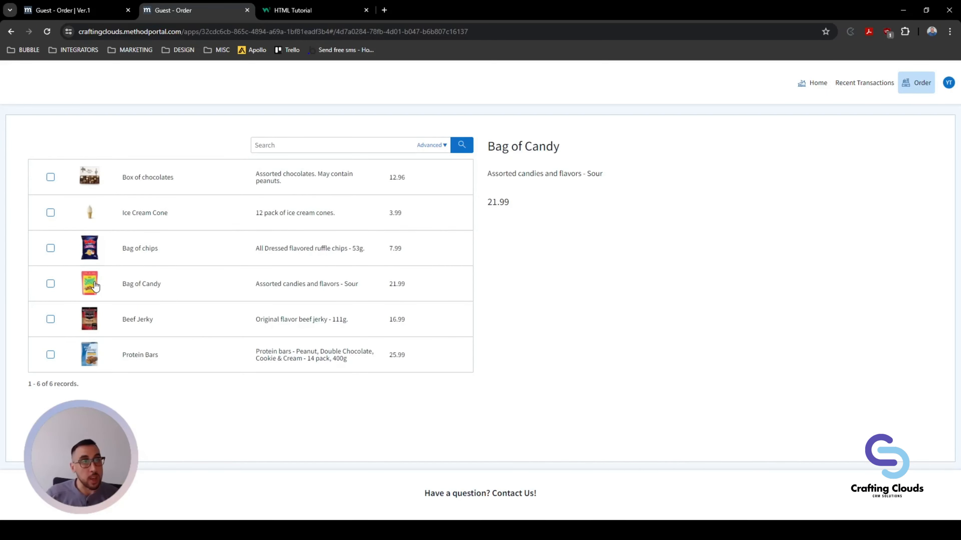
left_click(105, 318)
left_click(128, 355)
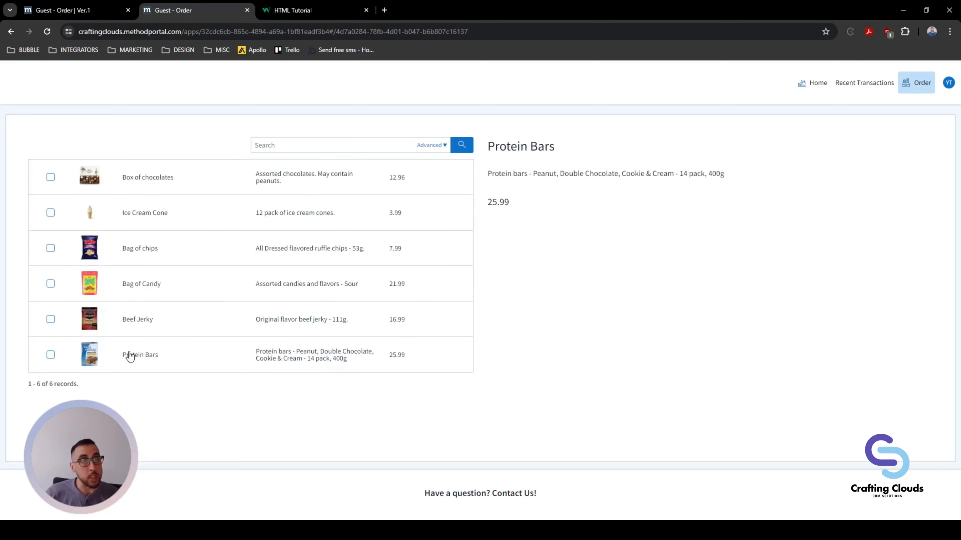
Check each item's details again in reverse order, finishing on Bag of chips.
left_click(130, 332)
left_click(129, 289)
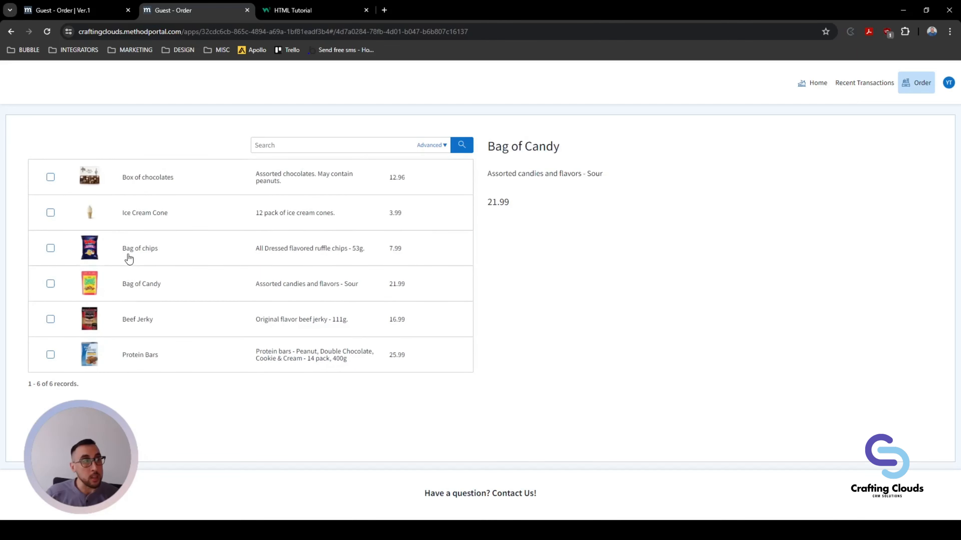
left_click(129, 257)
left_click(129, 215)
left_click(129, 185)
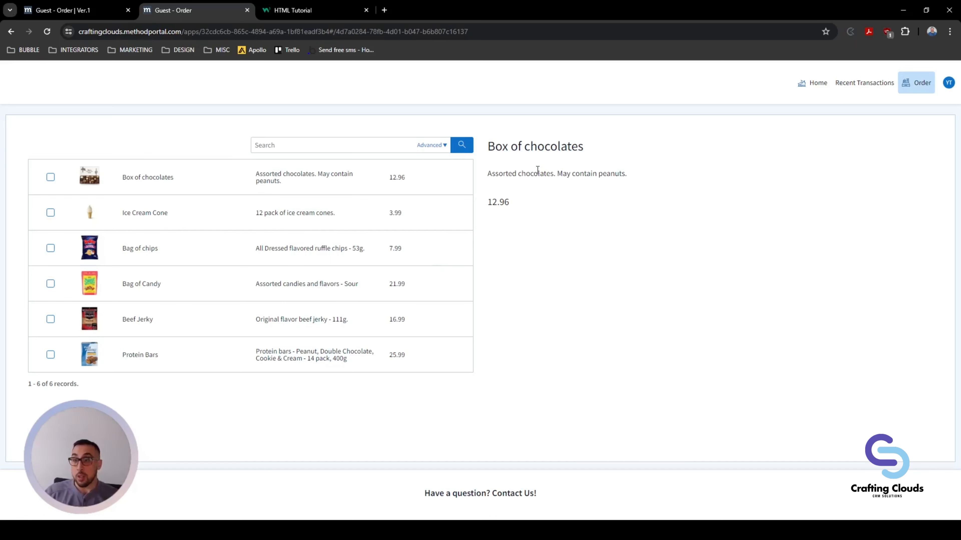
left_click(277, 214)
left_click(279, 254)
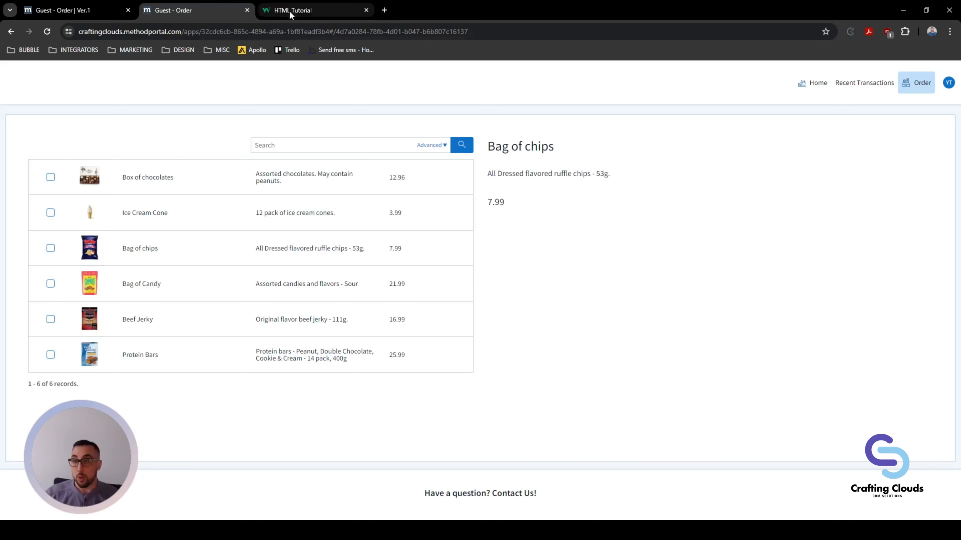
Add a new section below secItemDetails and name it secShoppingCart.
left_click(75, 15)
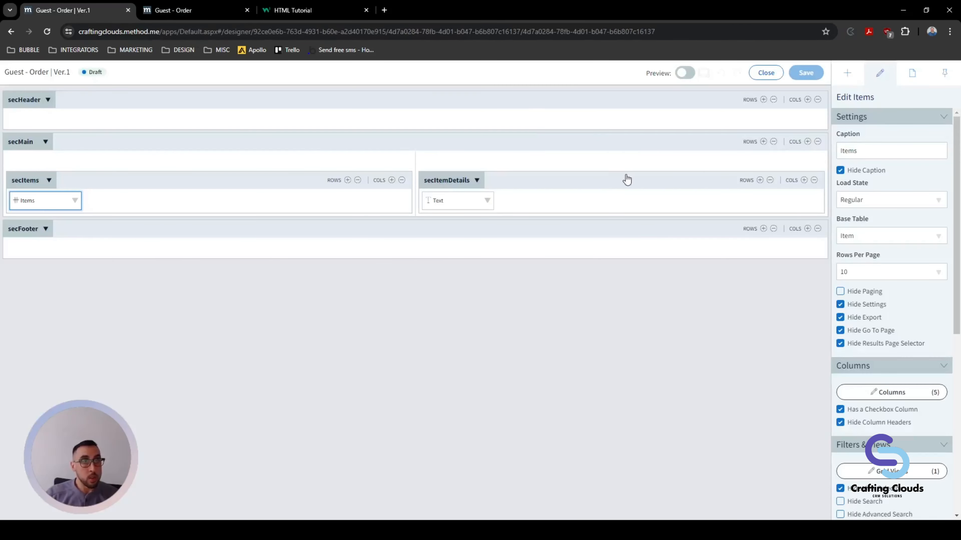
left_click(847, 73)
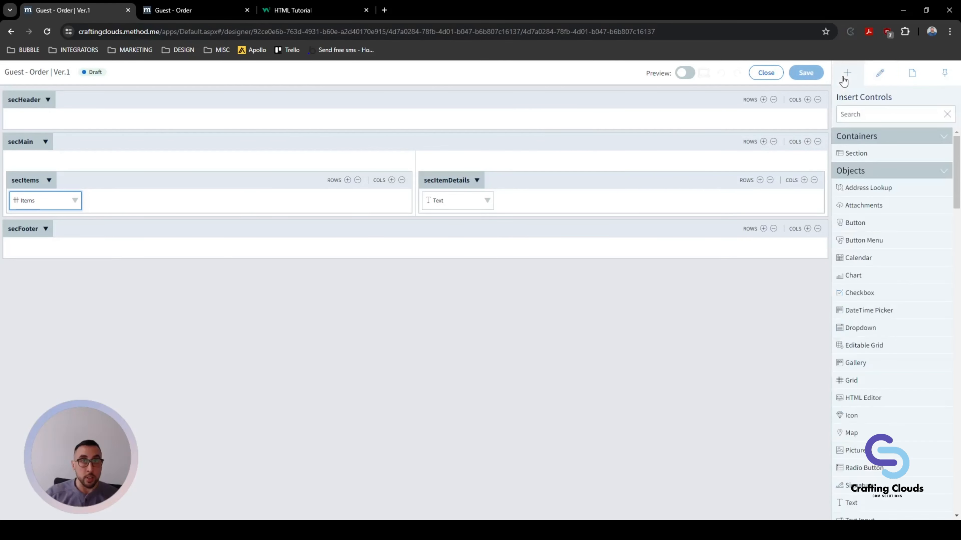
left_click_drag(856, 153, 623, 159)
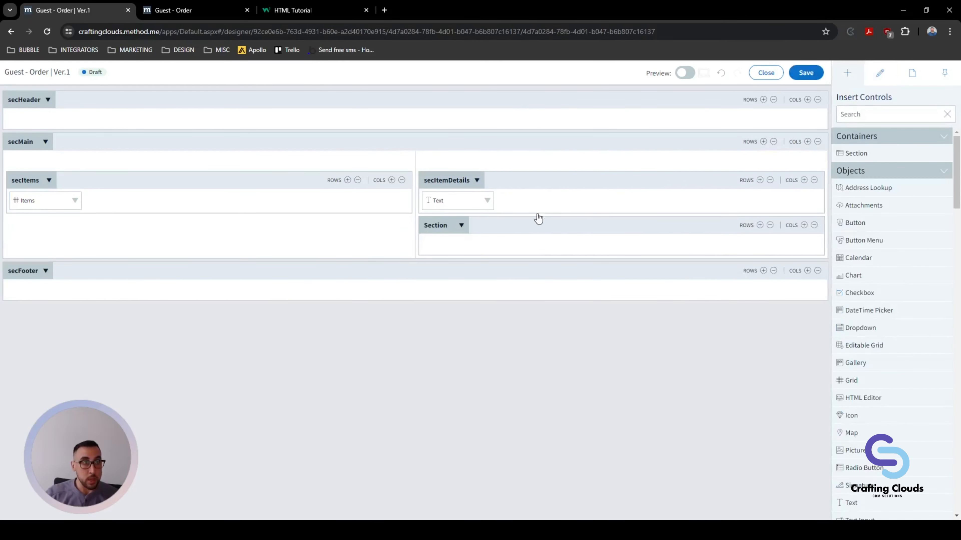
left_click(532, 228)
left_click_drag(900, 151, 800, 150)
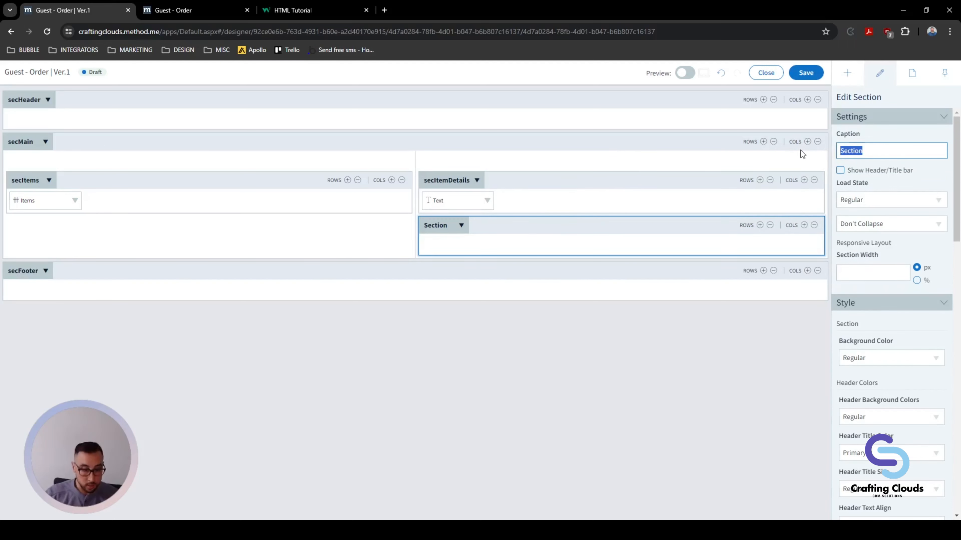
type("secSjo")
key("BackSpace")
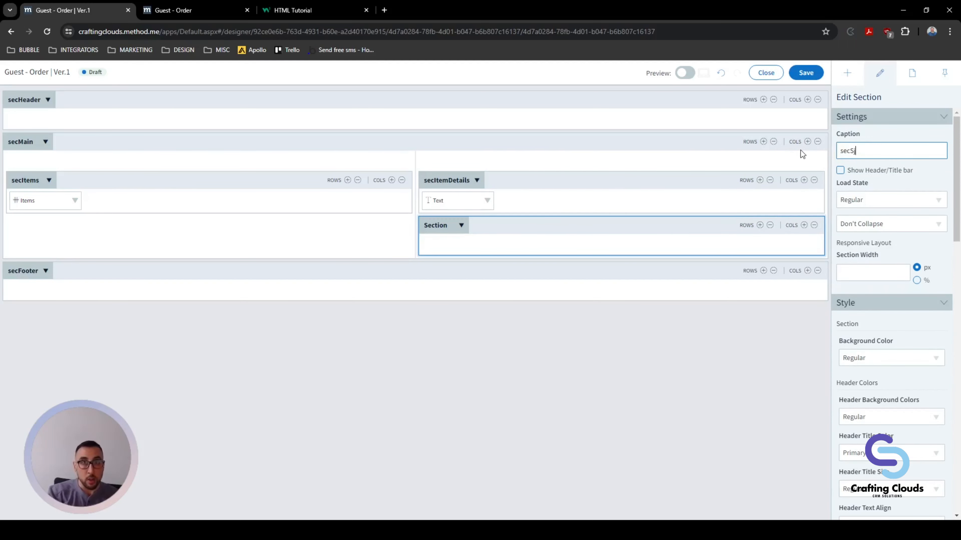
type("op")
key("BackSpace")
key("BackSpace")
key("BackSpace")
type("hoppingCV")
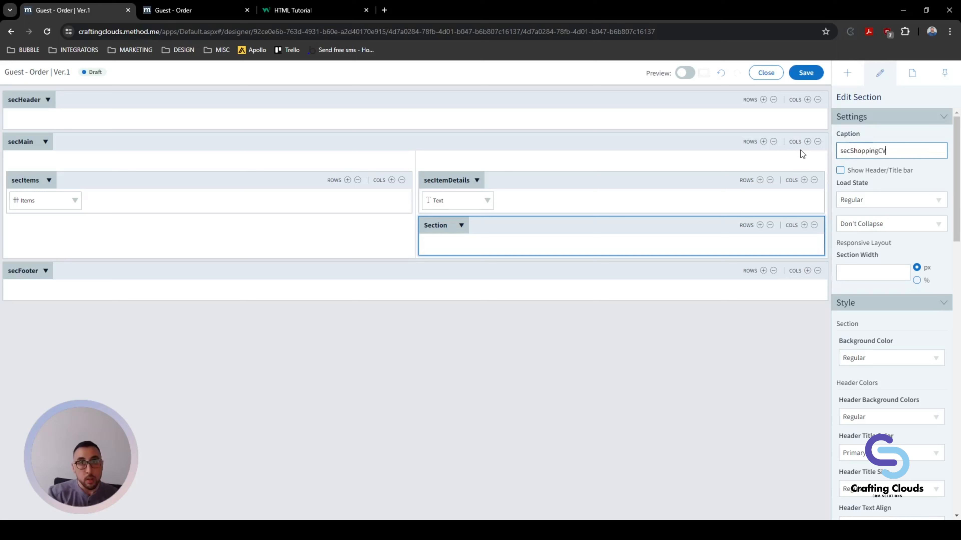
key("BackSpace")
type("art")
left_click(539, 232)
Give secShoppingCart a 2px solid top border in Primary colour.
scroll(909, 413, "down", 1)
scroll(909, 413, "down", 5)
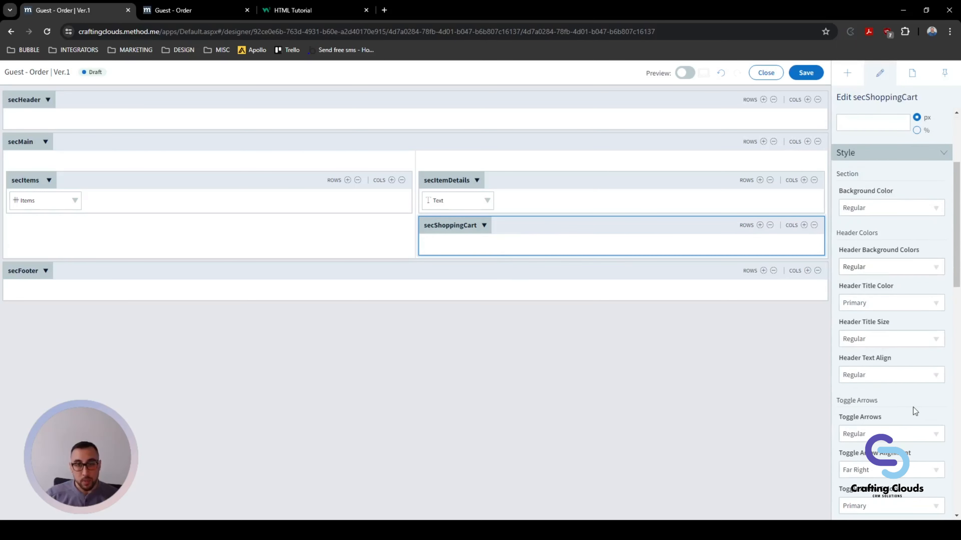
scroll(886, 392, "down", 1)
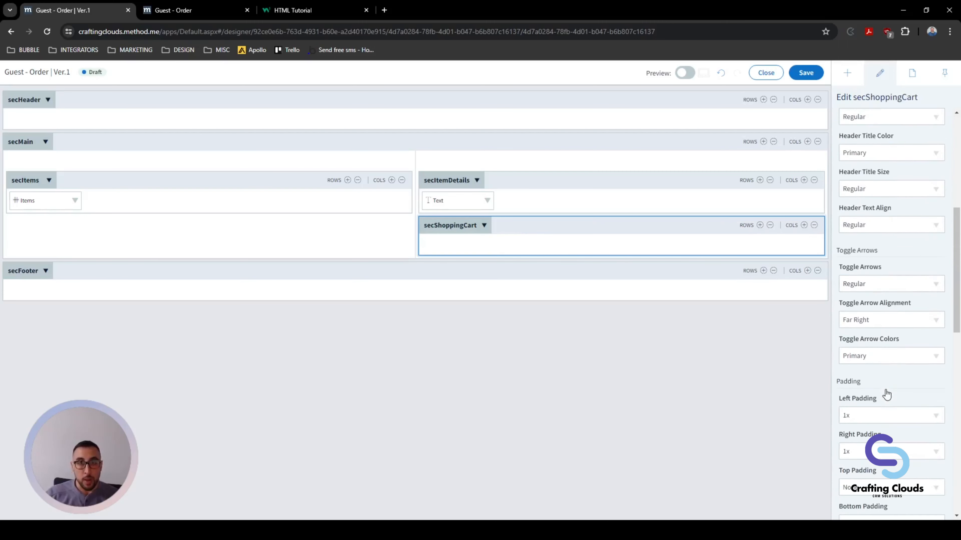
scroll(886, 393, "up", 2)
scroll(891, 319, "down", 3)
scroll(893, 320, "down", 3)
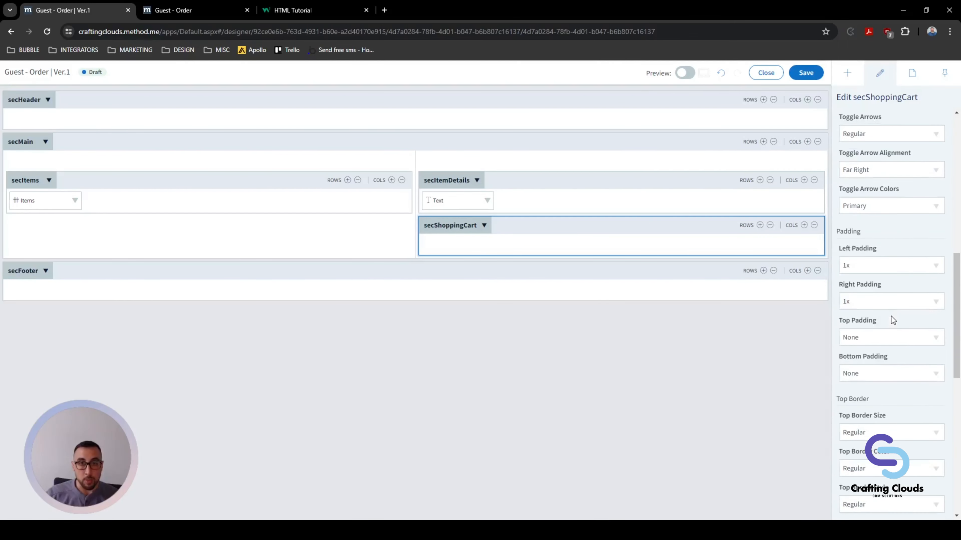
scroll(902, 326, "down", 3)
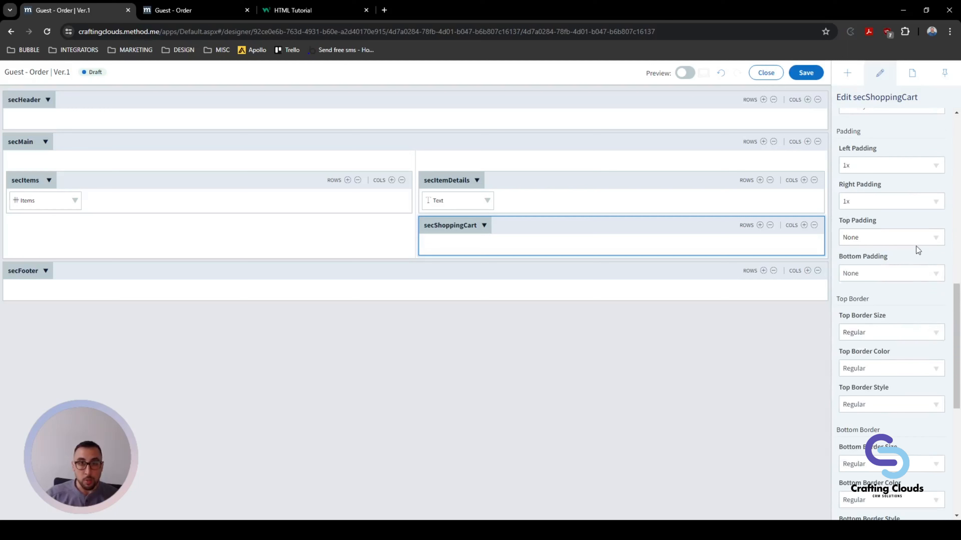
scroll(928, 284, "down", 3)
left_click(924, 233)
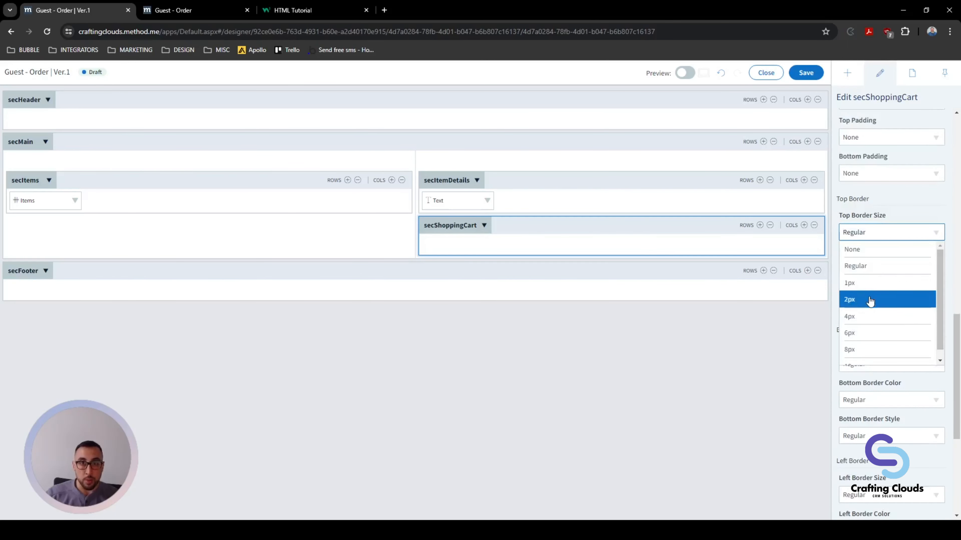
left_click(870, 301)
left_click(921, 268)
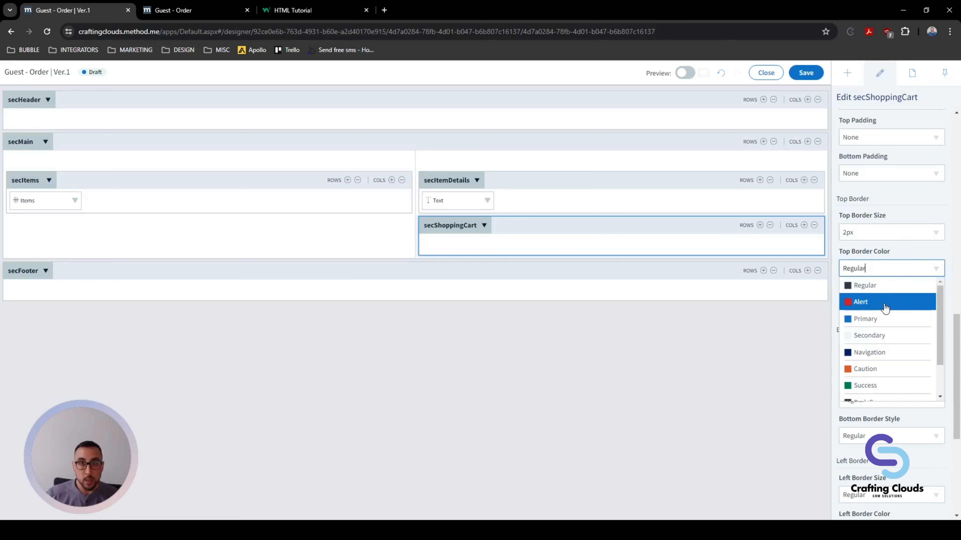
left_click(875, 318)
left_click(888, 302)
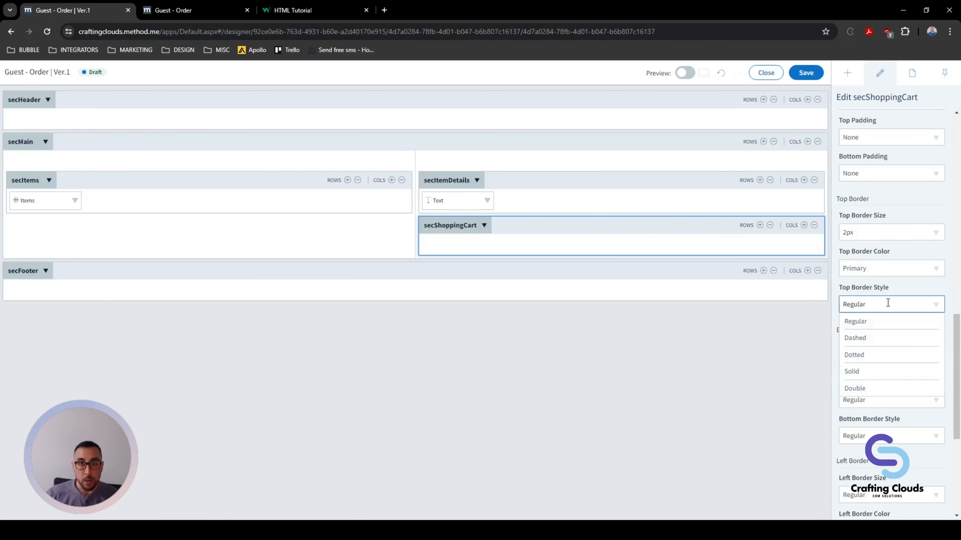
left_click(867, 374)
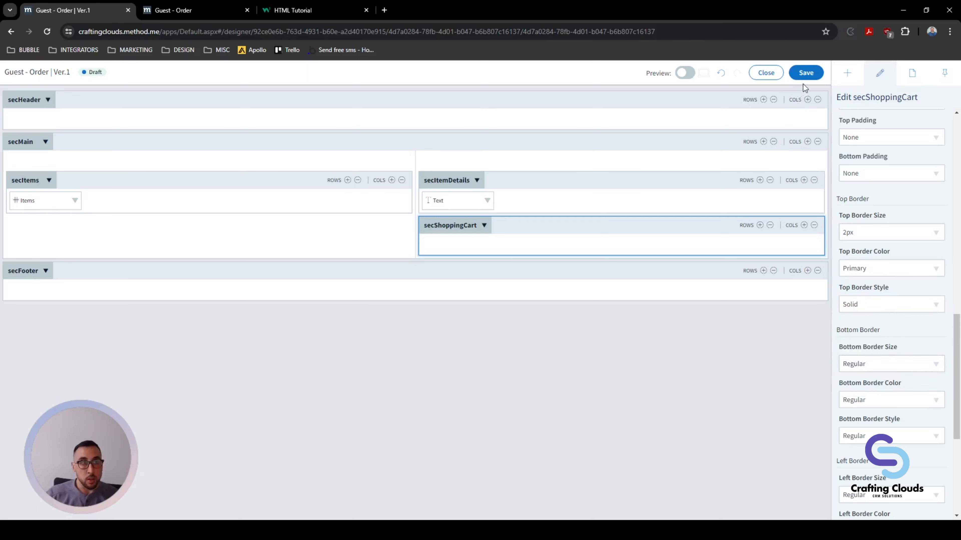
Set the section background to Secondary and save the layout.
scroll(869, 409, "down", 5)
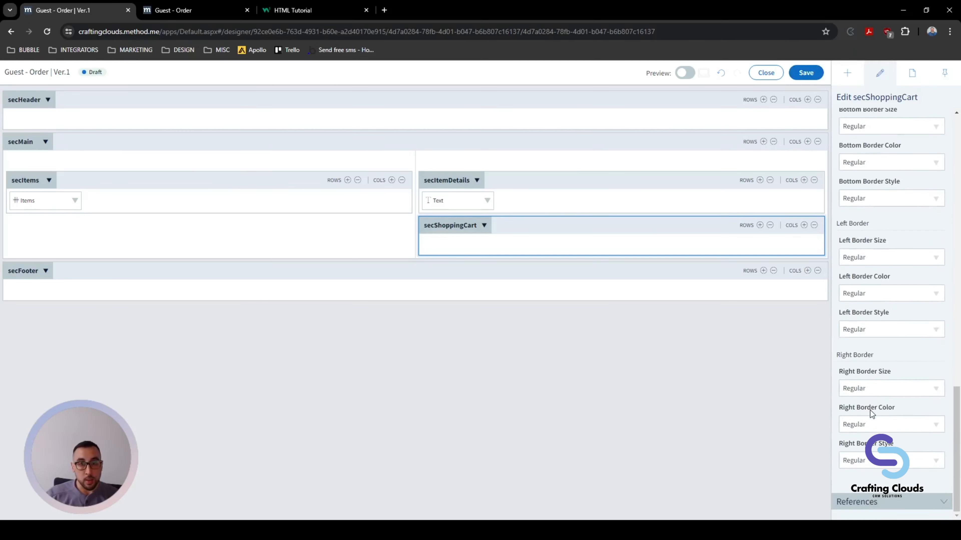
scroll(870, 410, "up", 5)
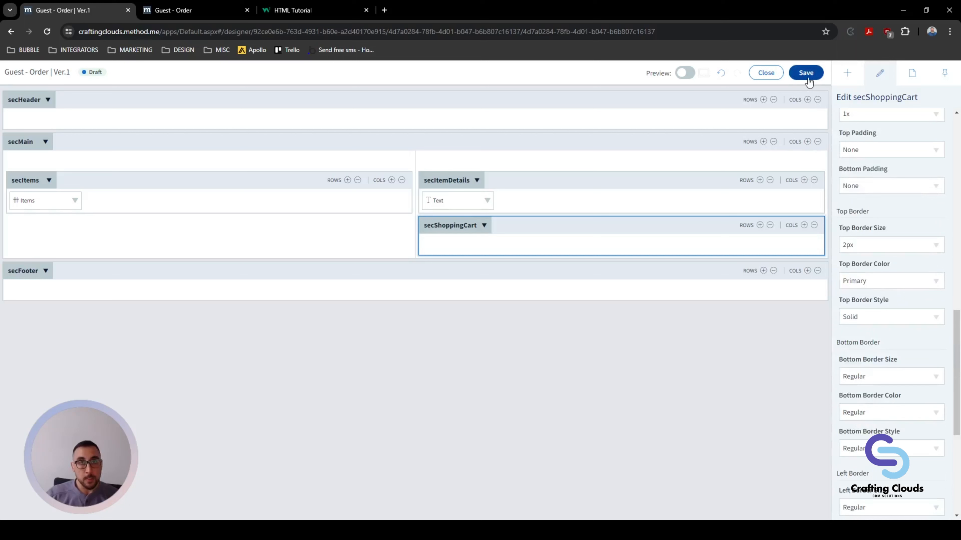
scroll(878, 371, "up", 10)
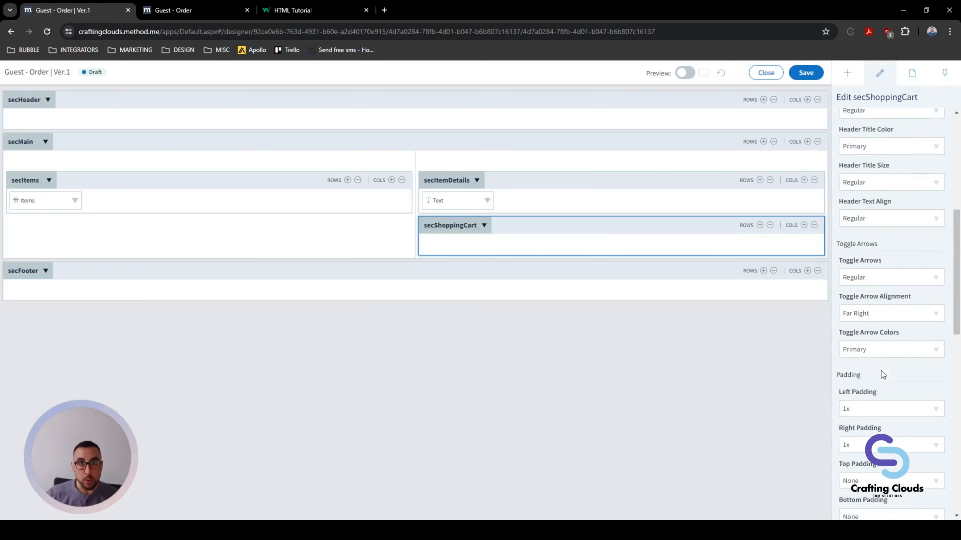
scroll(882, 372, "up", 2)
left_click(879, 220)
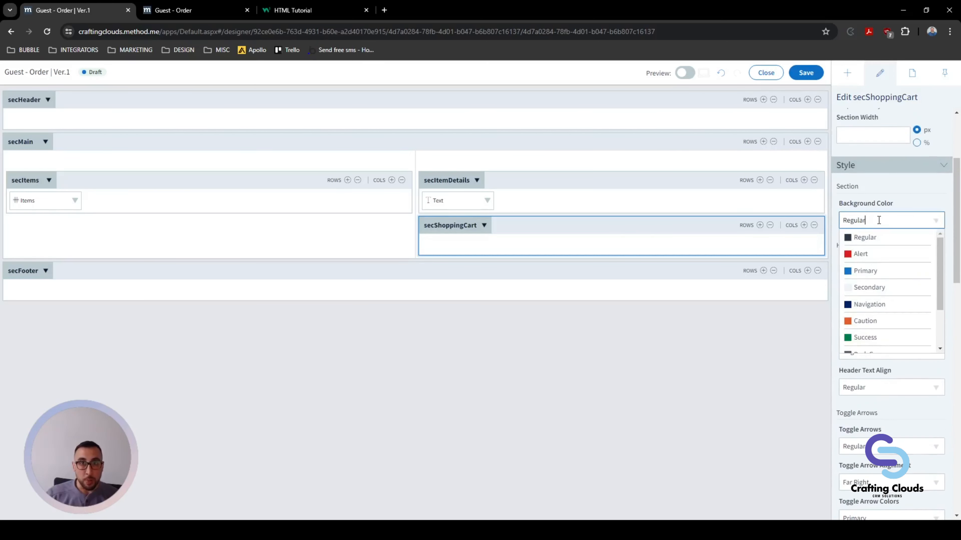
left_click(882, 287)
left_click(814, 72)
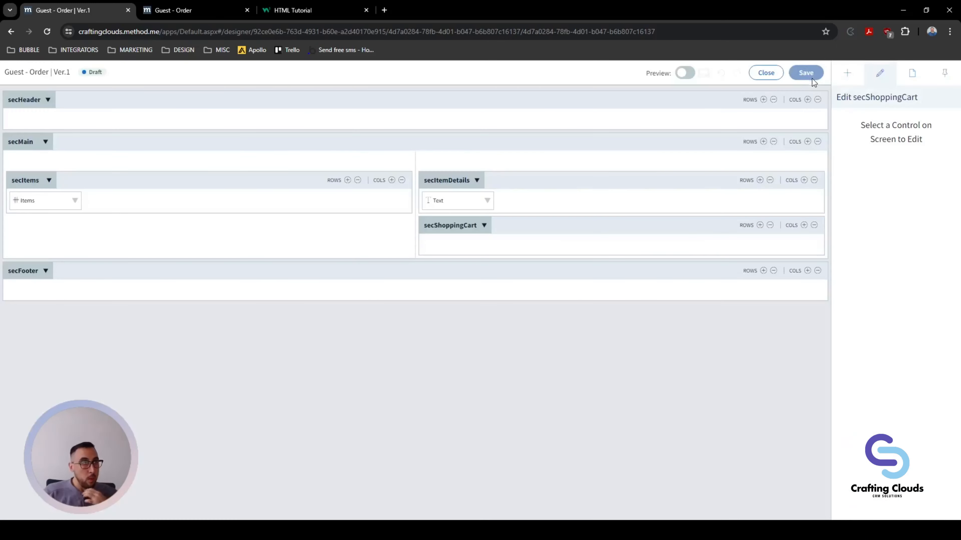
left_click(217, 15)
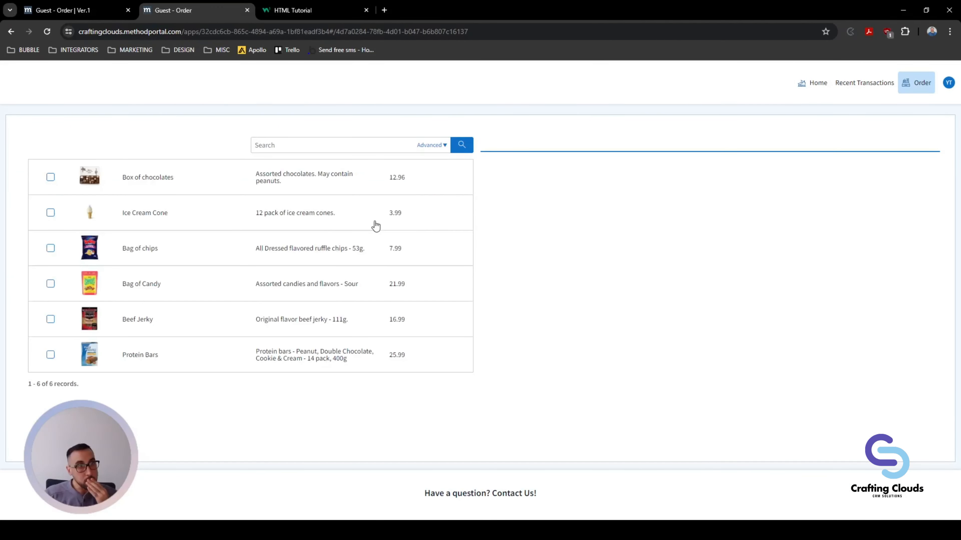
left_click(290, 180)
left_click(269, 216)
left_click(284, 252)
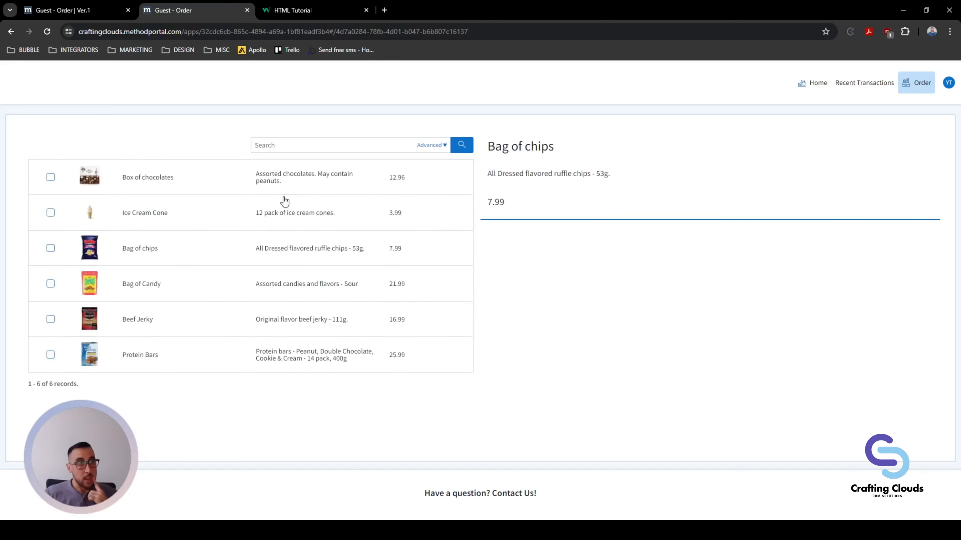
left_click(285, 199)
left_click(288, 184)
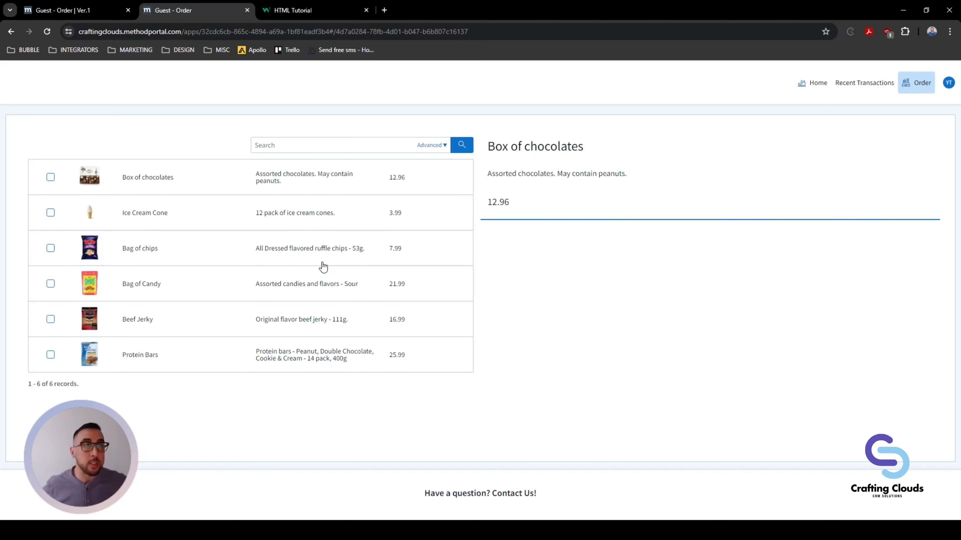
left_click(90, 14)
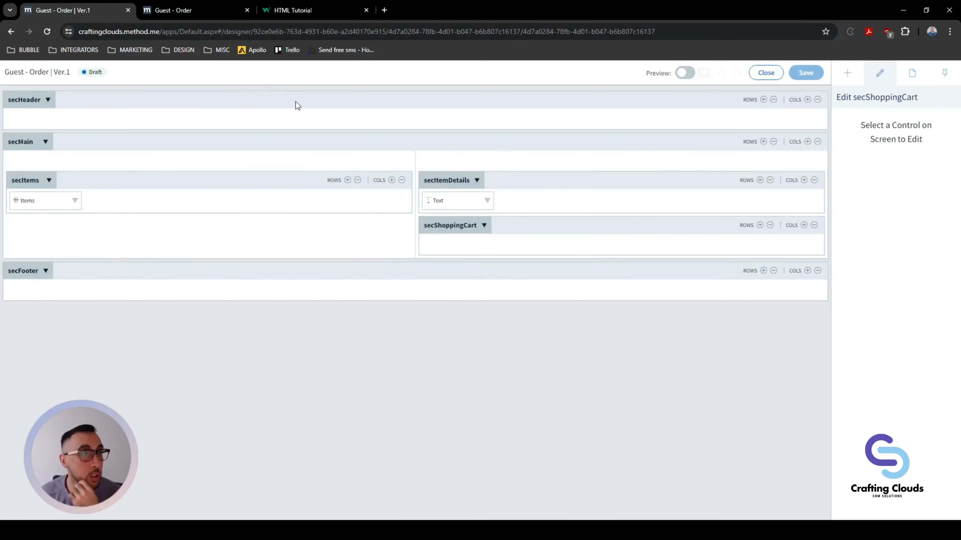
Set secShoppingCart's Section Width to 400 px.
left_click(541, 227)
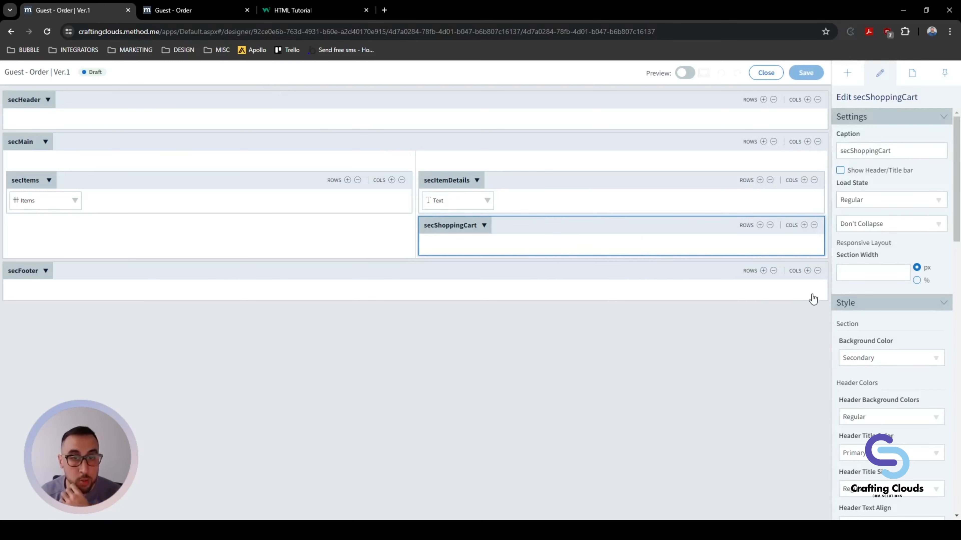
left_click(894, 357)
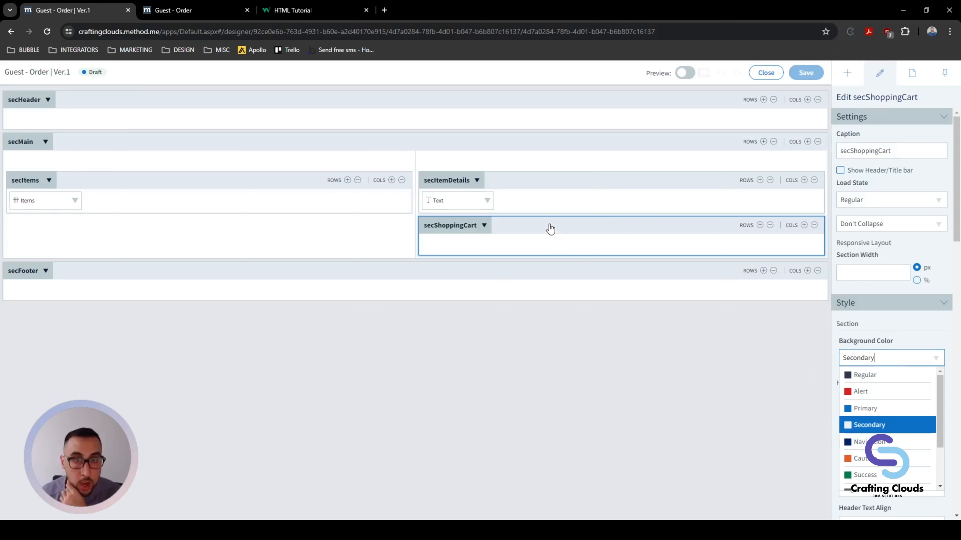
left_click(893, 273)
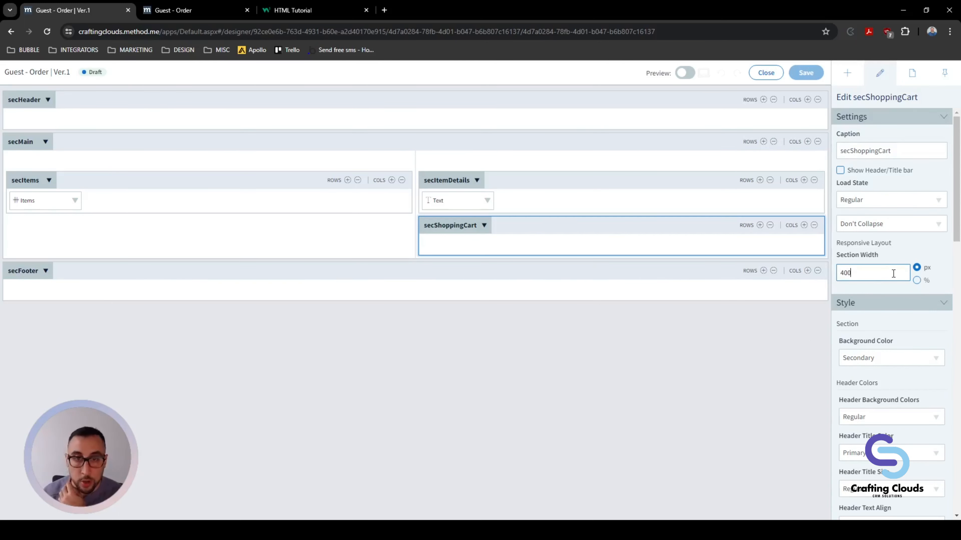
left_click(893, 259)
Save the layout and reload the live Guest - Order page.
left_click(805, 74)
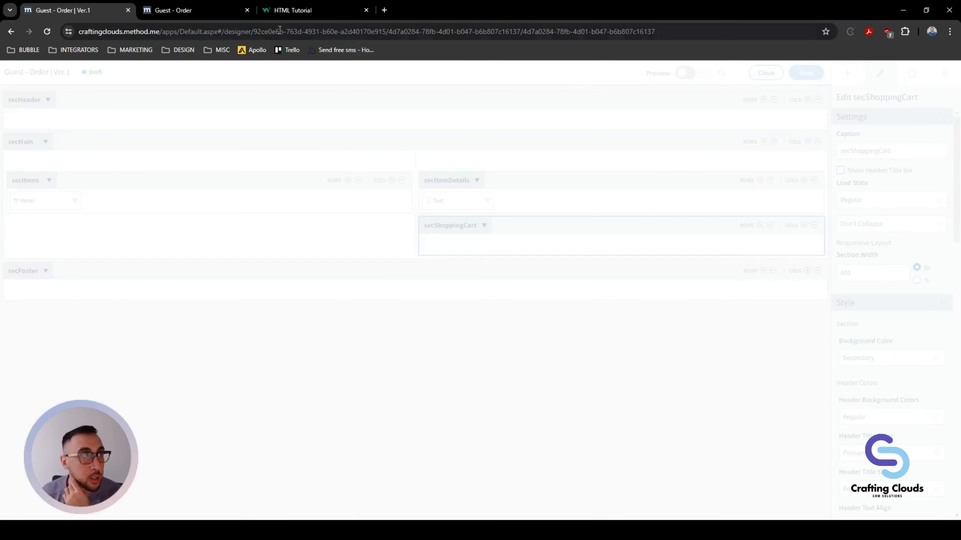
left_click(211, 9)
left_click(47, 31)
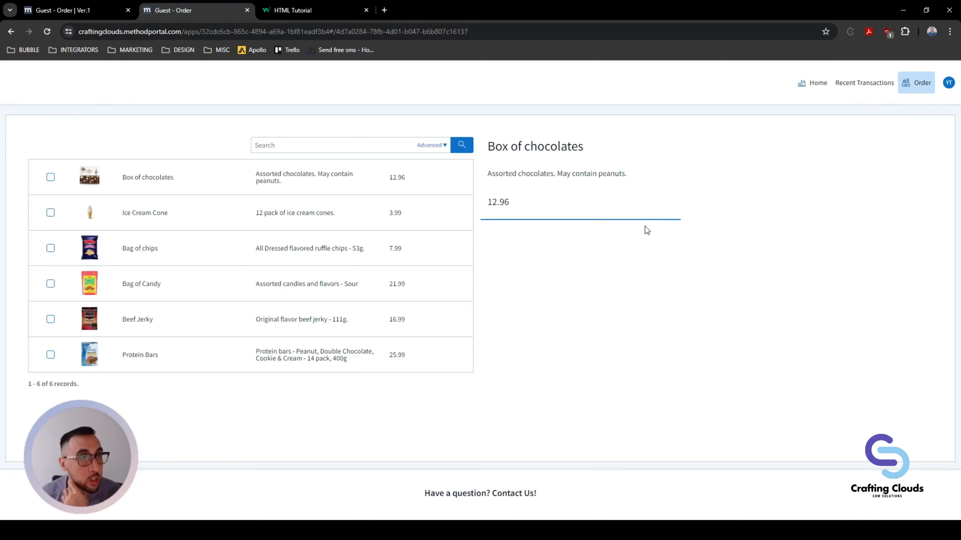
Reset secShoppingCart to one empty row, select its cell, and show the insertable controls list.
left_click(96, 11)
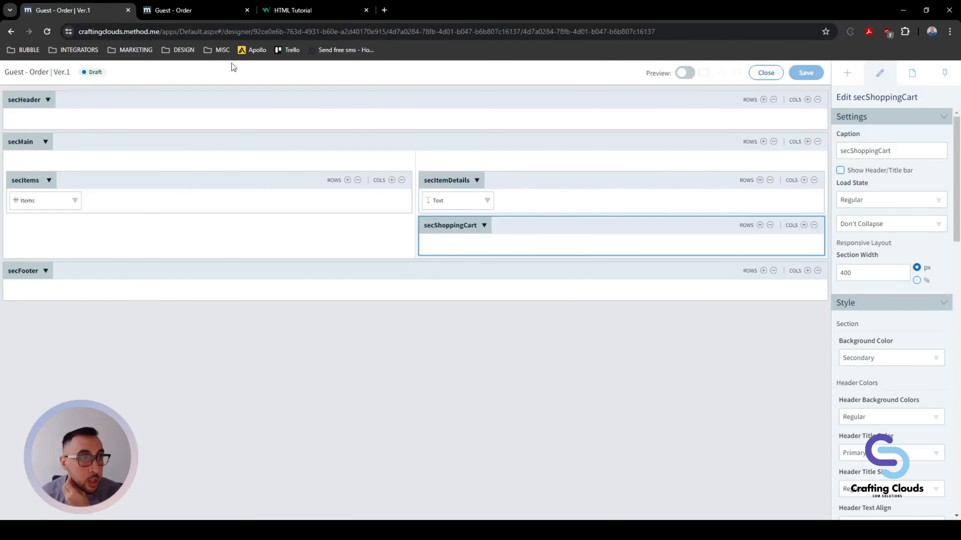
scroll(878, 375, "down", 9)
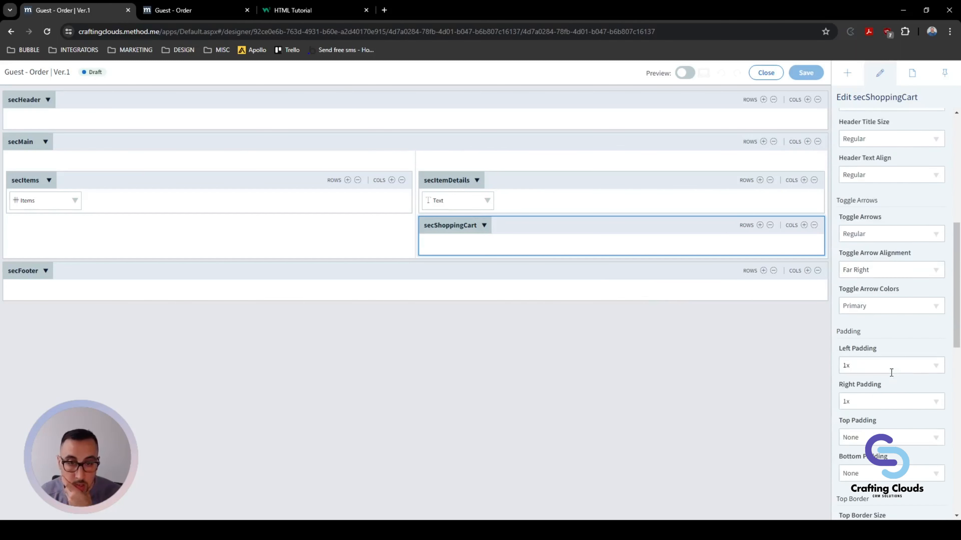
left_click(760, 224)
left_click(759, 224)
left_click(760, 224)
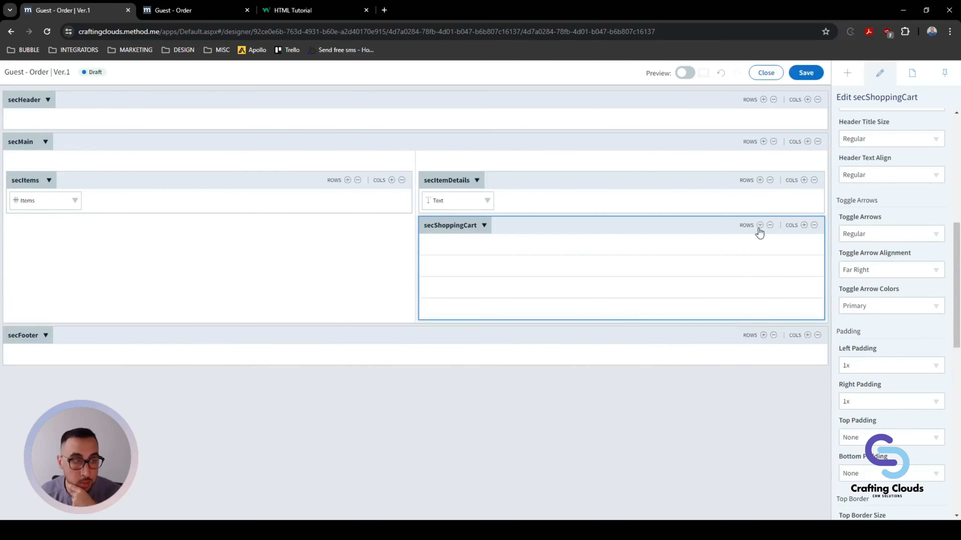
left_click(769, 225)
left_click(770, 225)
left_click(770, 225)
left_click(469, 244)
left_click(841, 75)
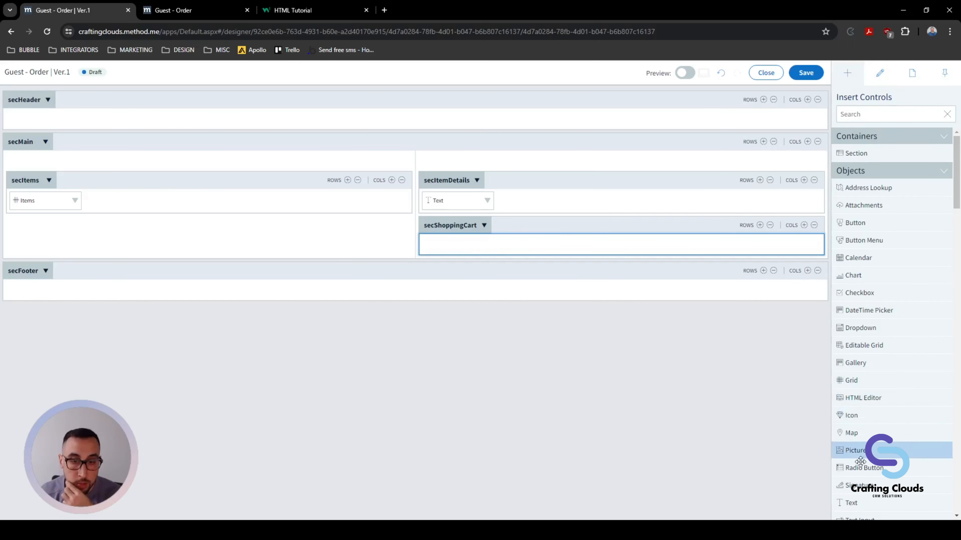
Place a Text control reading 'Shopping Cart' in secShoppingCart with Font Type Title.
left_click_drag(851, 502, 509, 251)
left_click(453, 250)
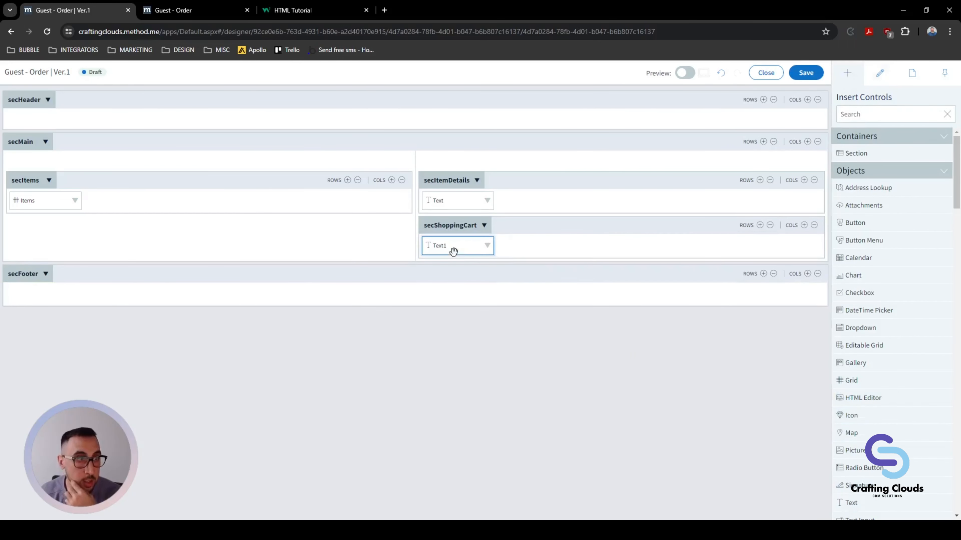
left_click(878, 153)
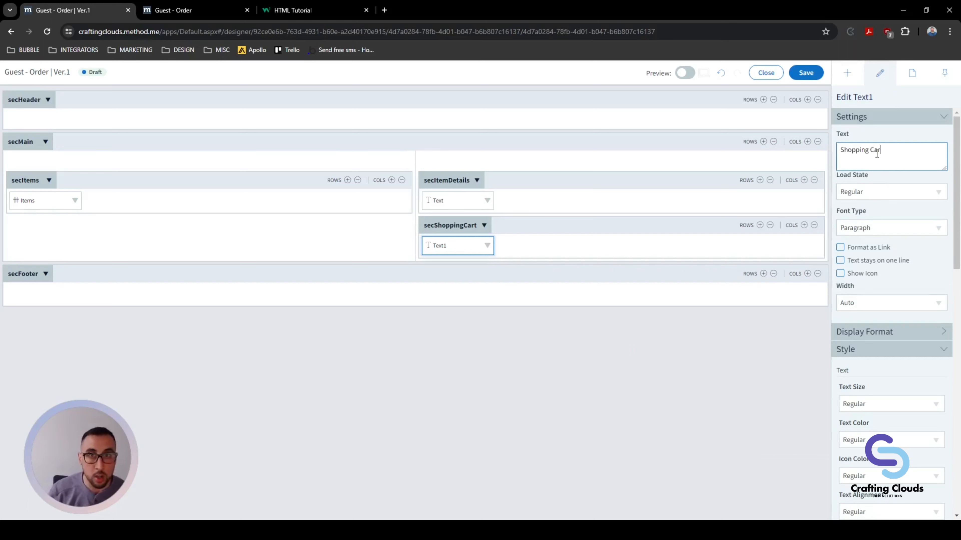
left_click(921, 234)
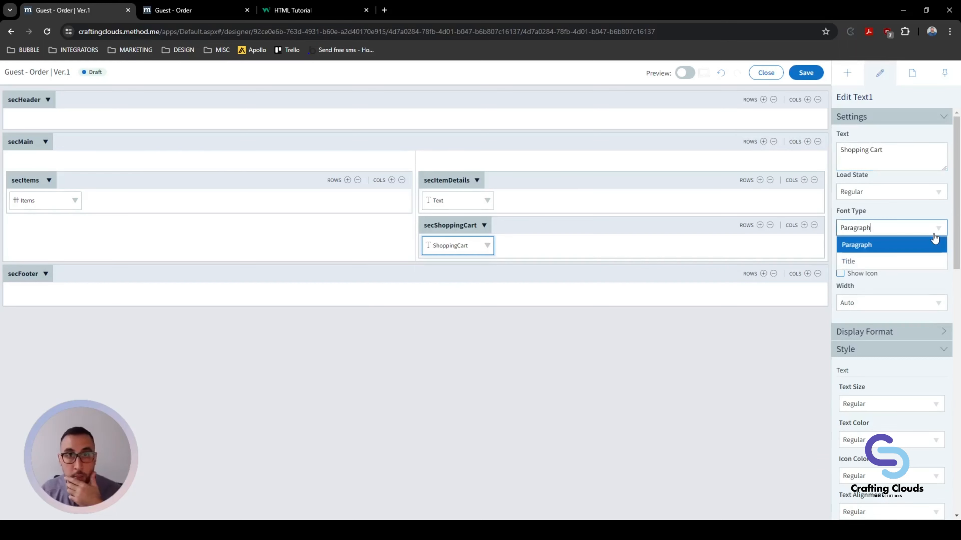
left_click(881, 263)
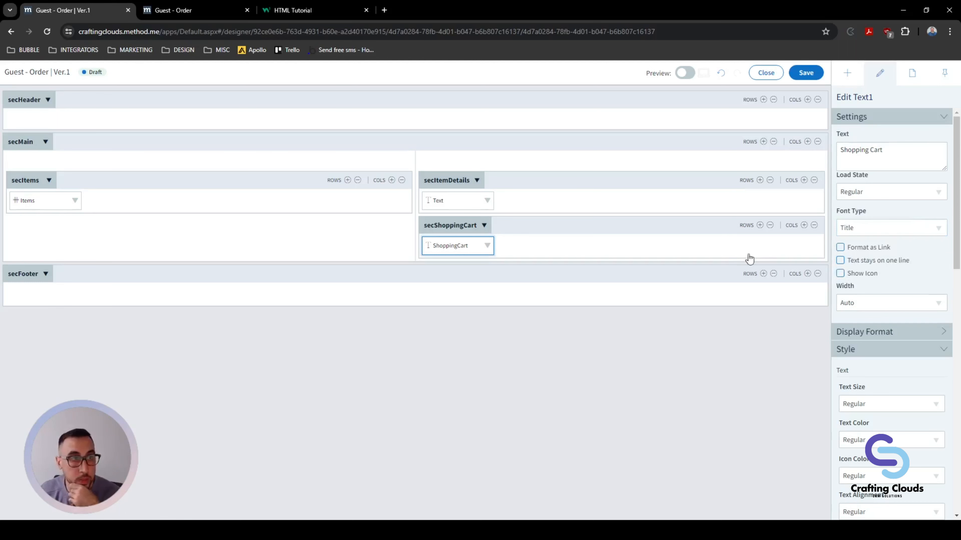
Give the Shopping Cart heading a text colour and save the layout.
scroll(906, 395, "down", 3)
left_click(908, 341)
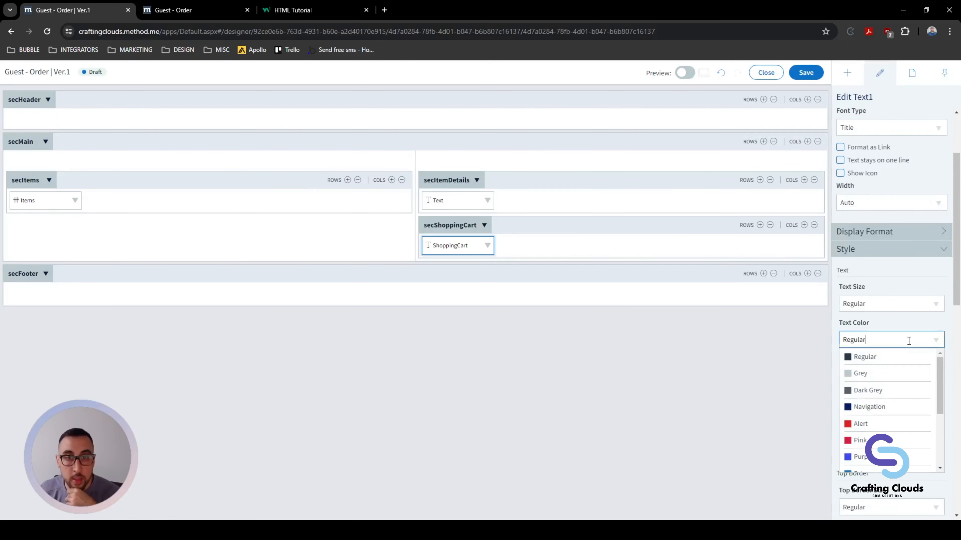
scroll(909, 341, "down", 2)
scroll(896, 361, "down", 3)
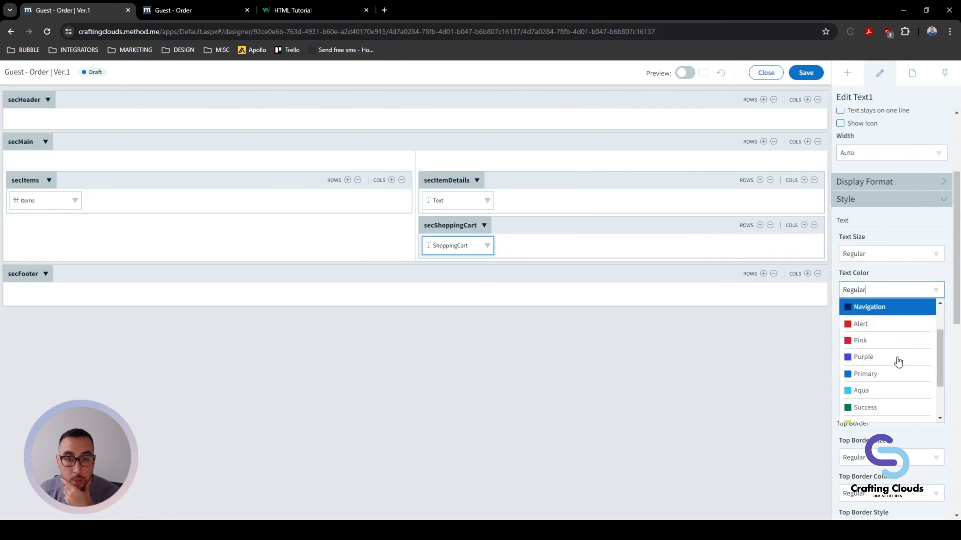
left_click(900, 357)
left_click(806, 73)
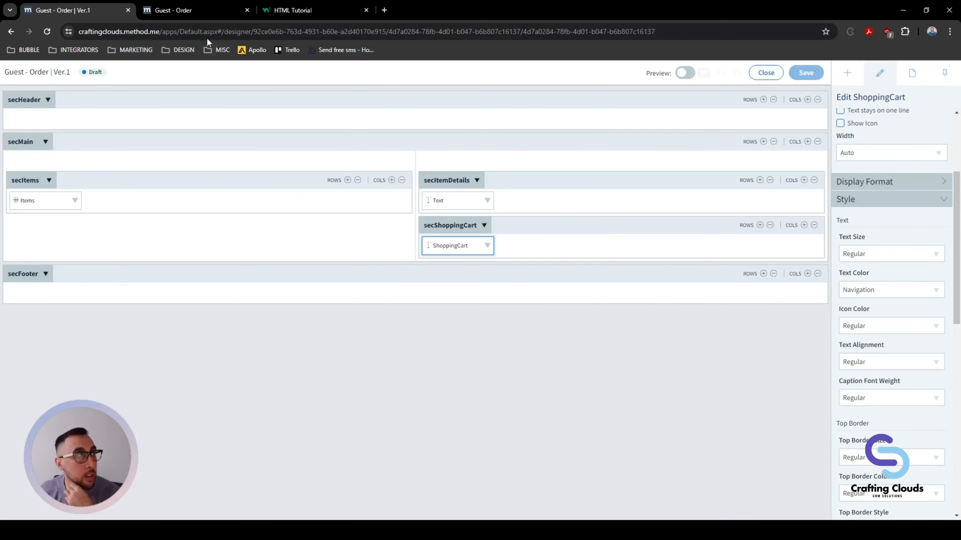
left_click(183, 10)
Reload the live page and show Box of chocolates (12.96) above the Shopping Cart title.
left_click(48, 32)
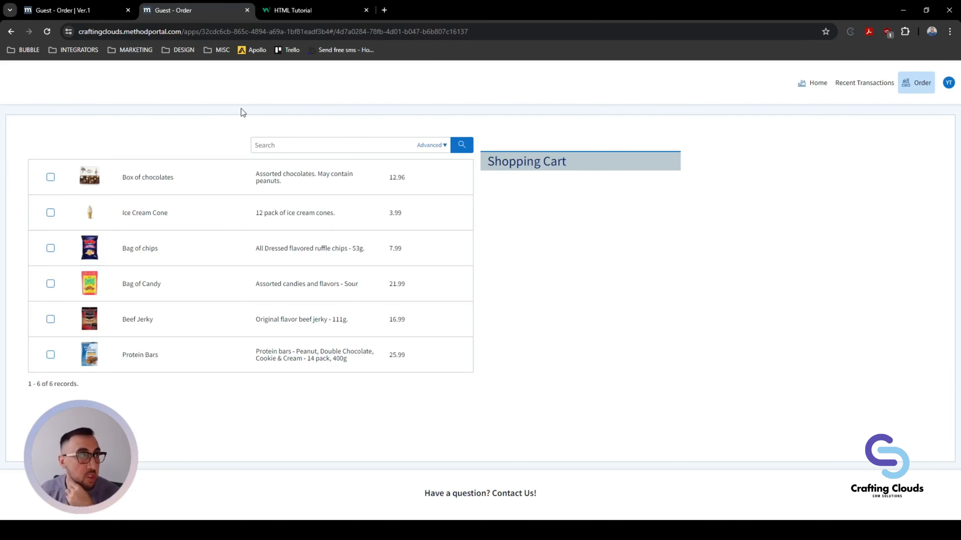
left_click(134, 181)
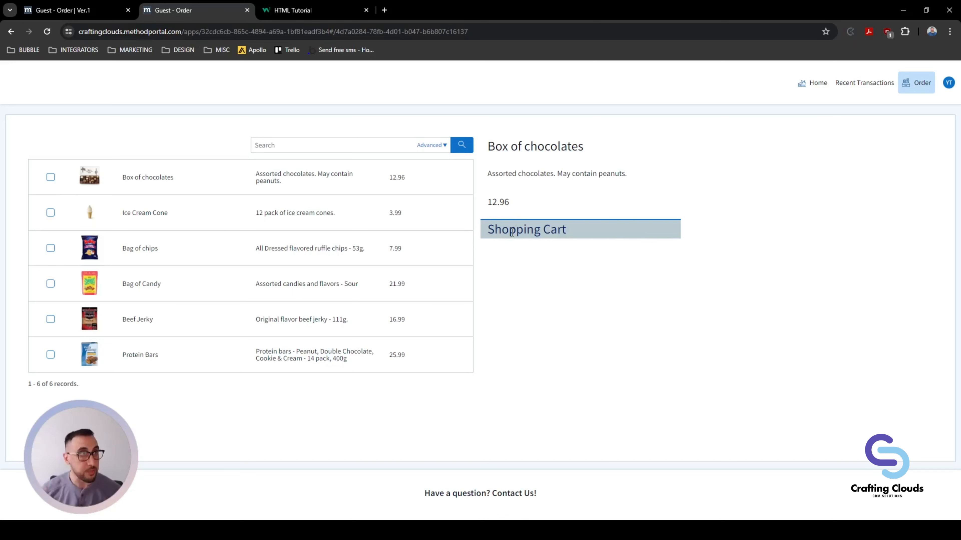
Add a second secShoppingCart row with a Text control reading 'Test', and save.
left_click(105, 15)
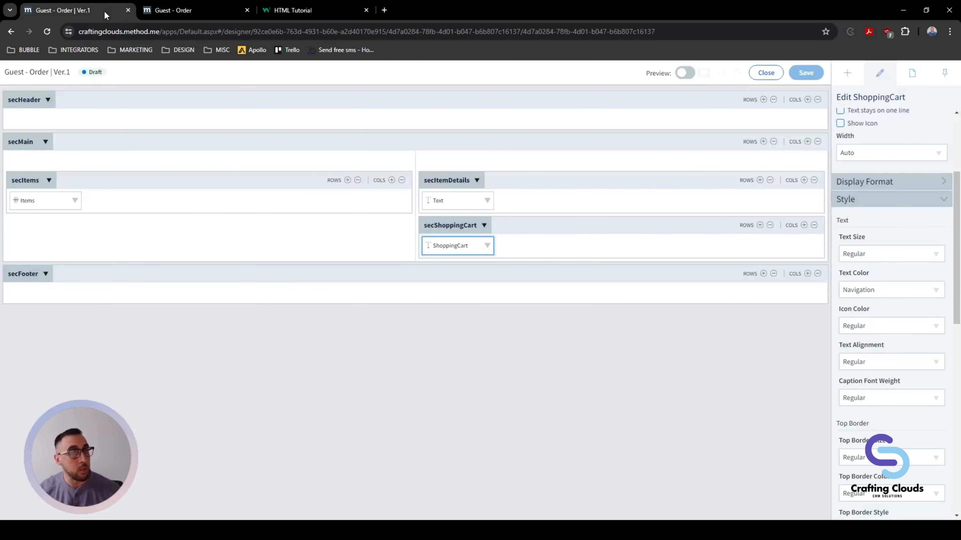
scroll(864, 205, "up", 4)
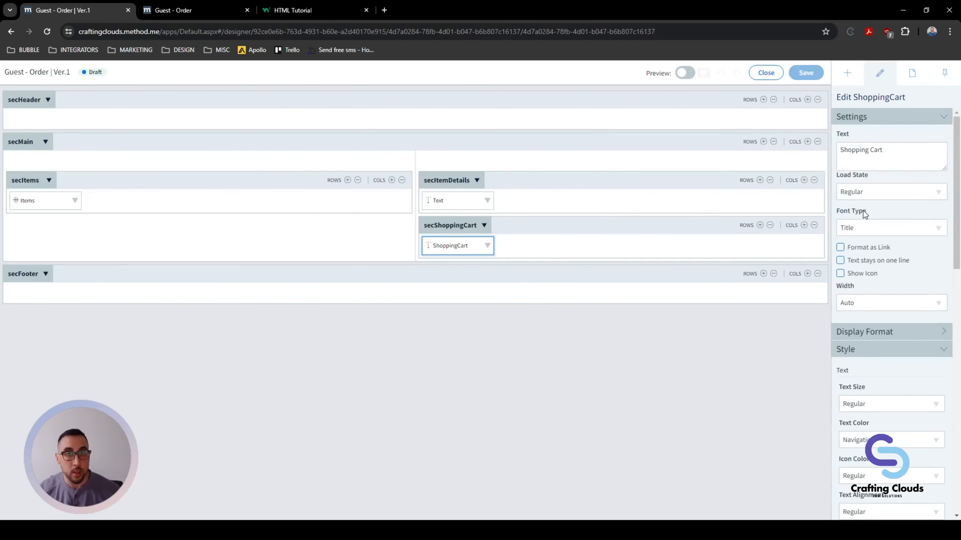
left_click(760, 226)
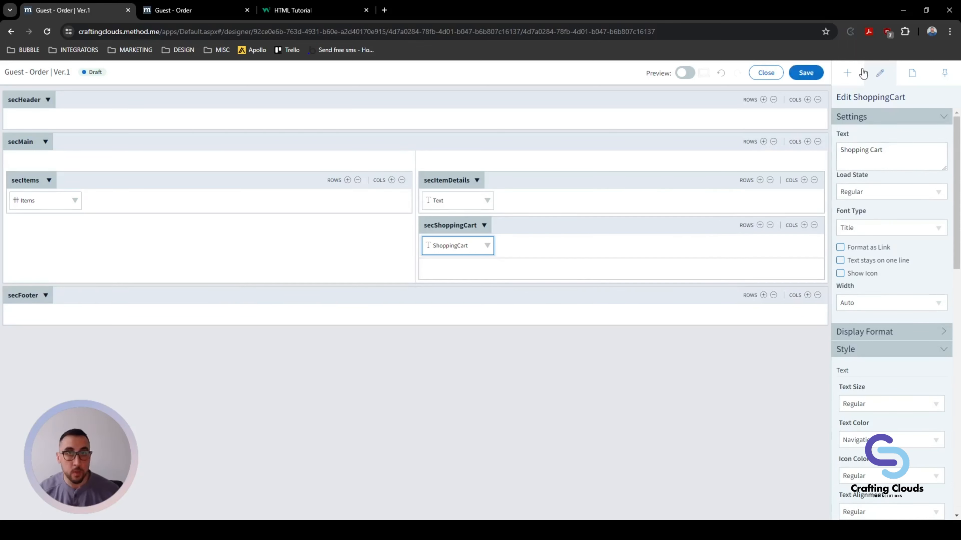
left_click(847, 74)
left_click_drag(851, 502, 459, 265)
left_click(451, 268)
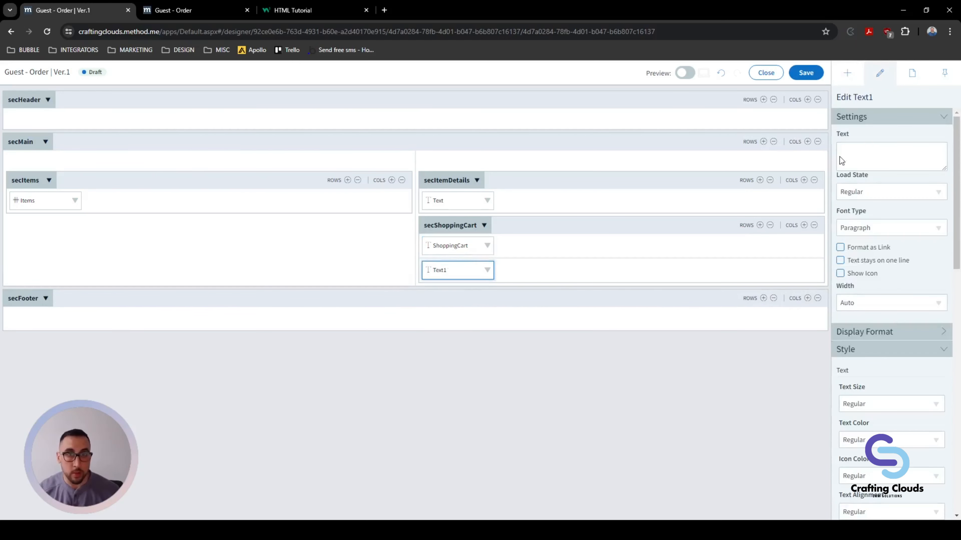
left_click(858, 154)
type("Test")
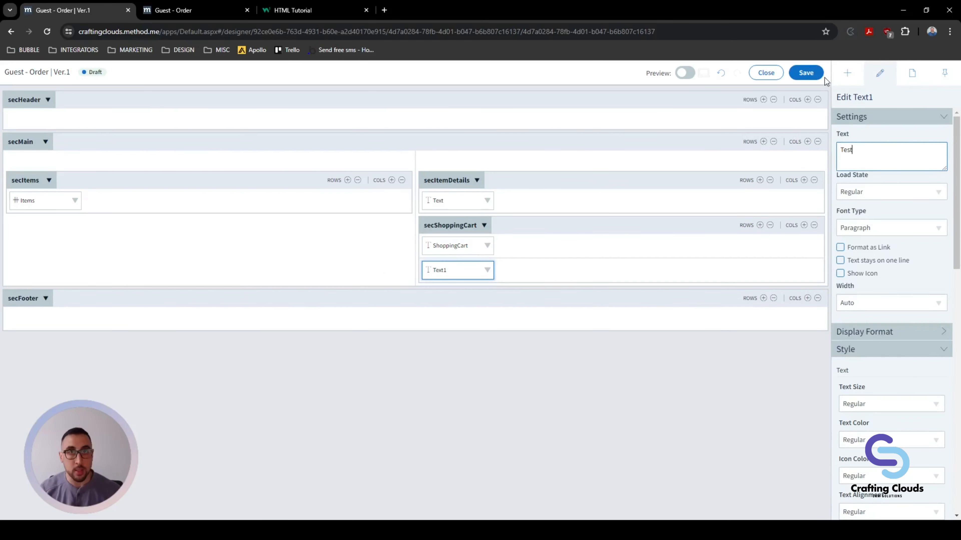
left_click(807, 68)
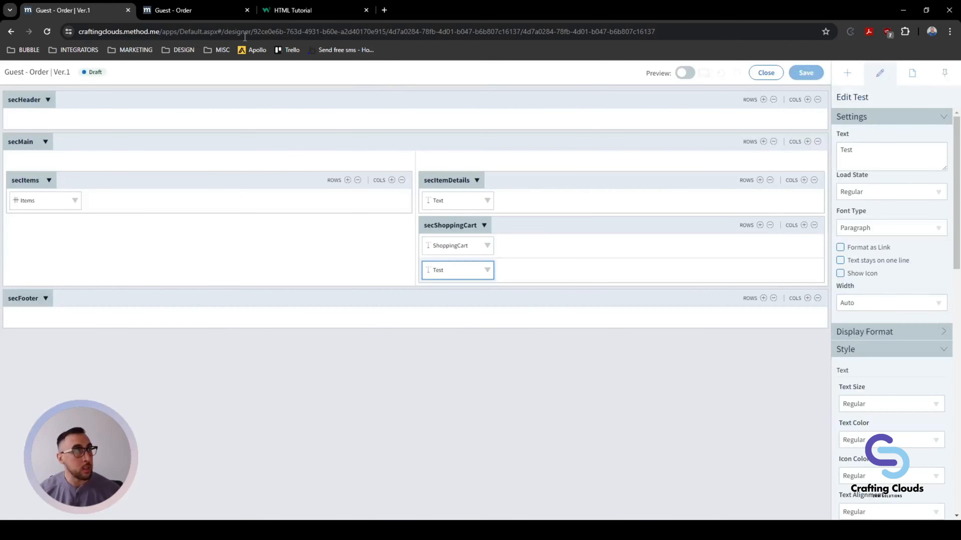
left_click(196, 17)
left_click(47, 31)
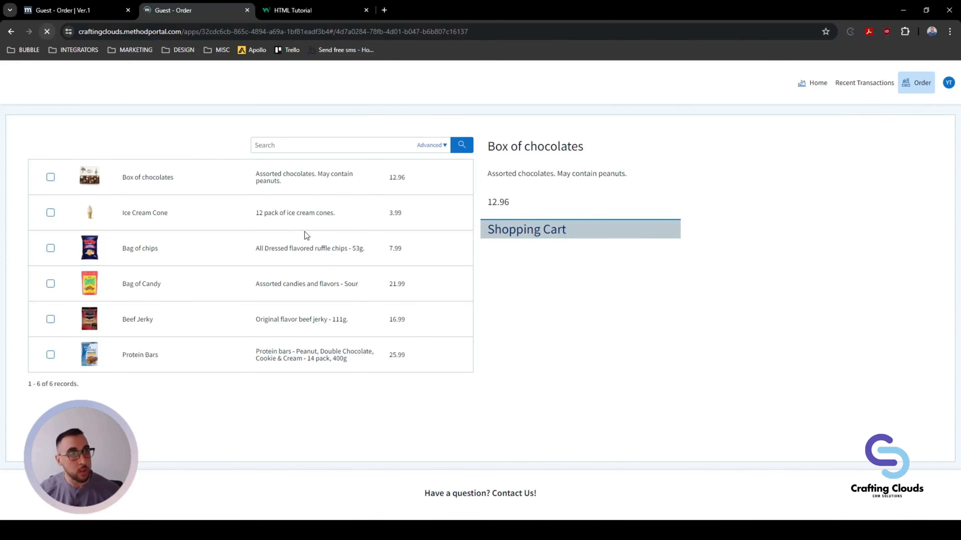
left_click(244, 227)
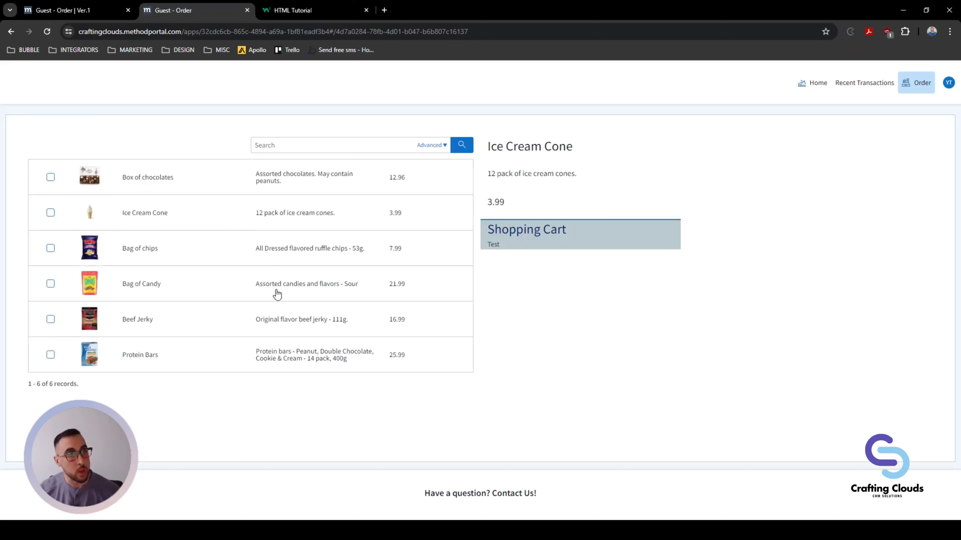
left_click(268, 307)
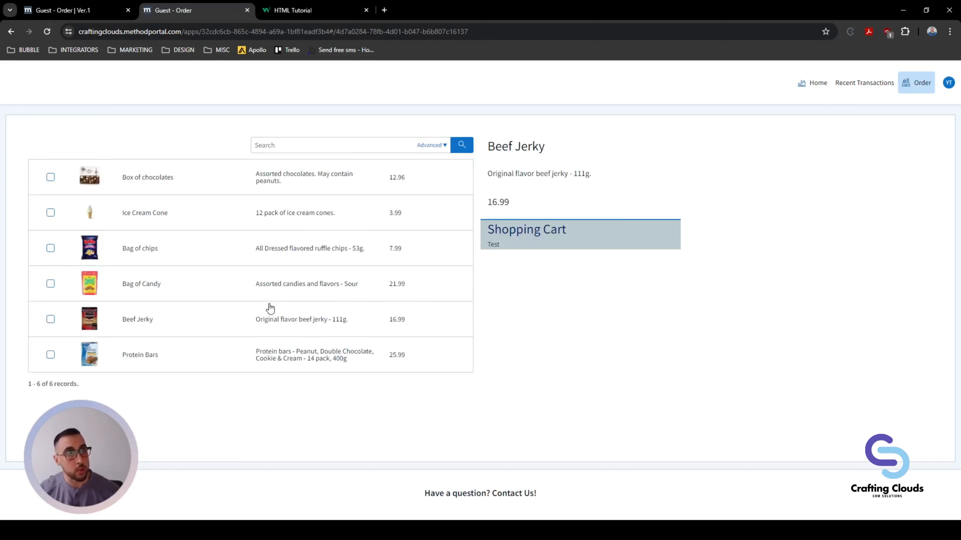
left_click(162, 262)
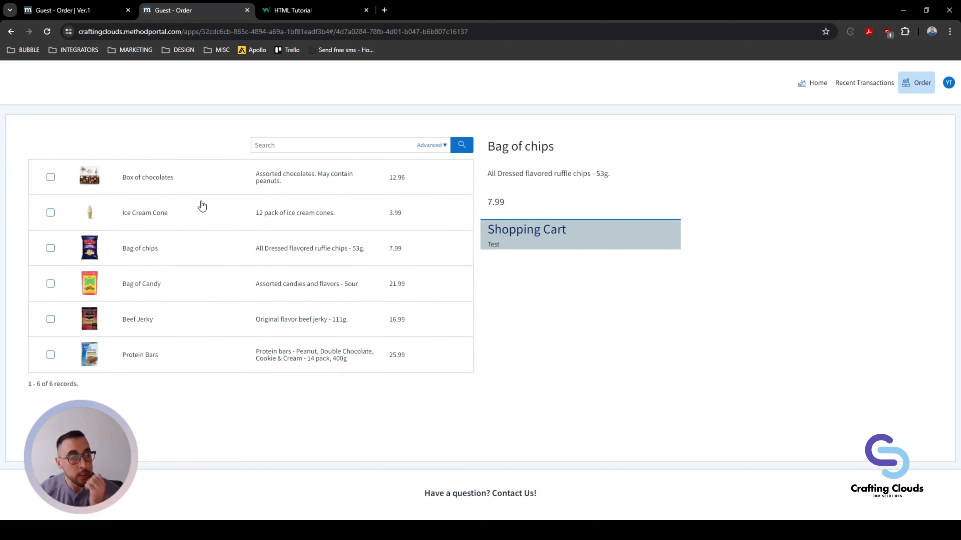
left_click(81, 18)
Set the shopping cart section's background colour to Regular.
left_click(529, 227)
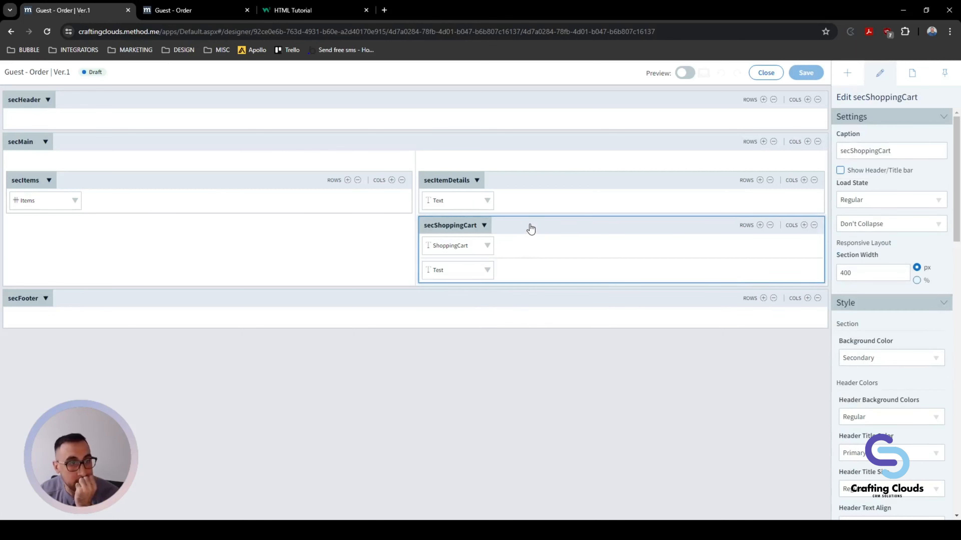
left_click(895, 356)
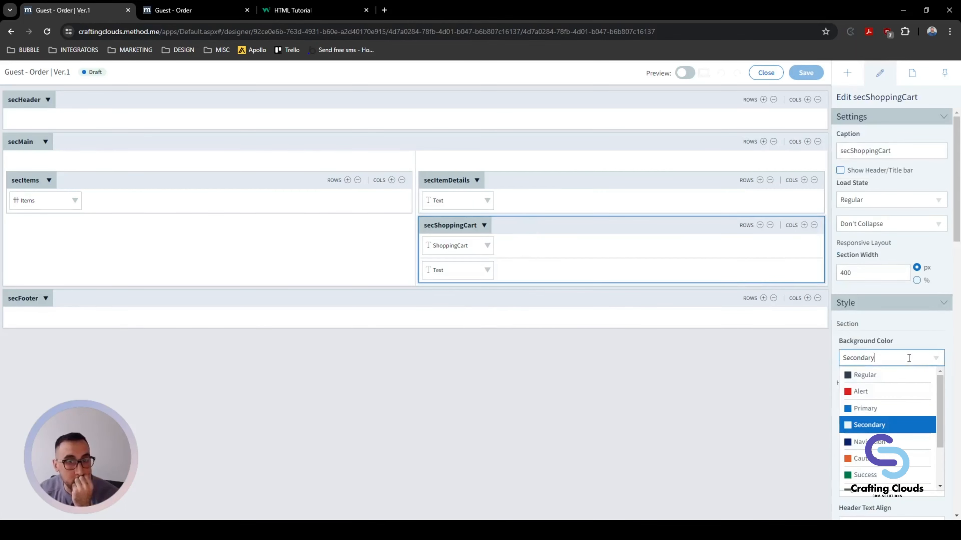
left_click(898, 390)
left_click(796, 76)
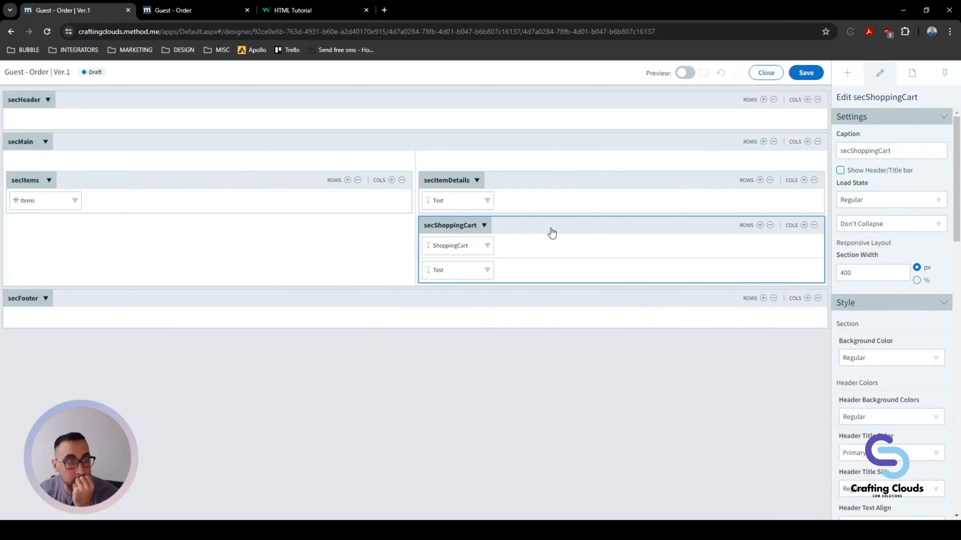
Thicken the cart's top border to 4px and save the layout.
scroll(918, 412, "down", 5)
scroll(911, 390, "down", 9)
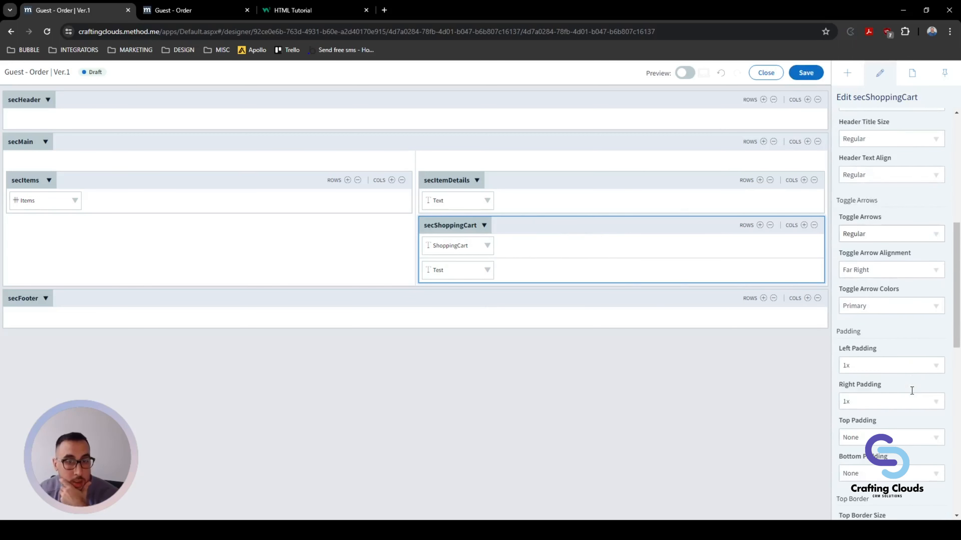
left_click(901, 331)
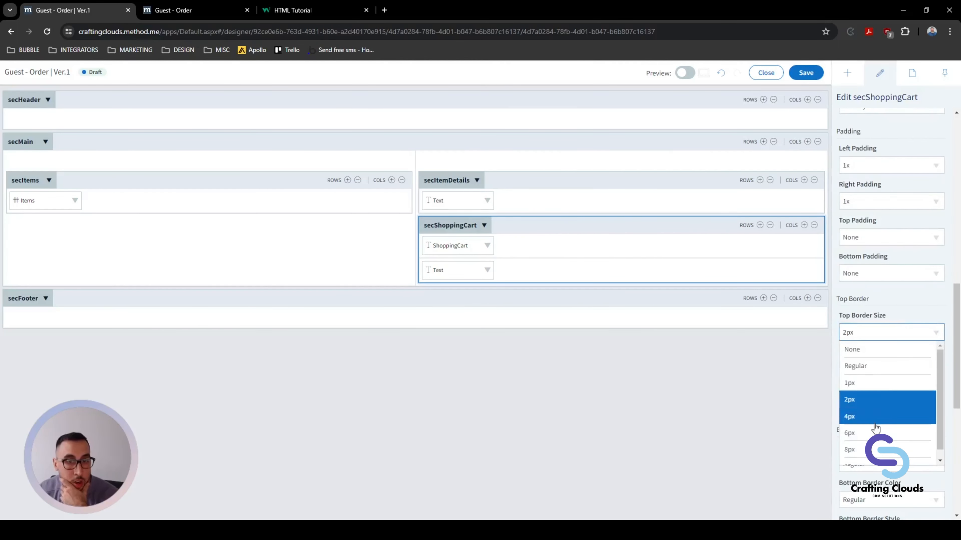
left_click(877, 417)
left_click(808, 74)
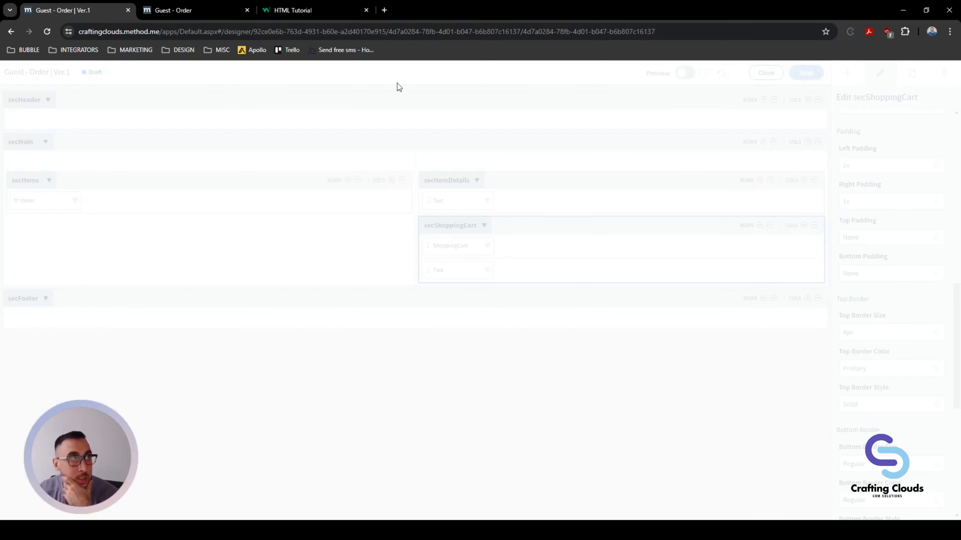
Reload the live Guest - Order page and view the Ice Cream Cone details.
left_click(189, 12)
left_click(48, 31)
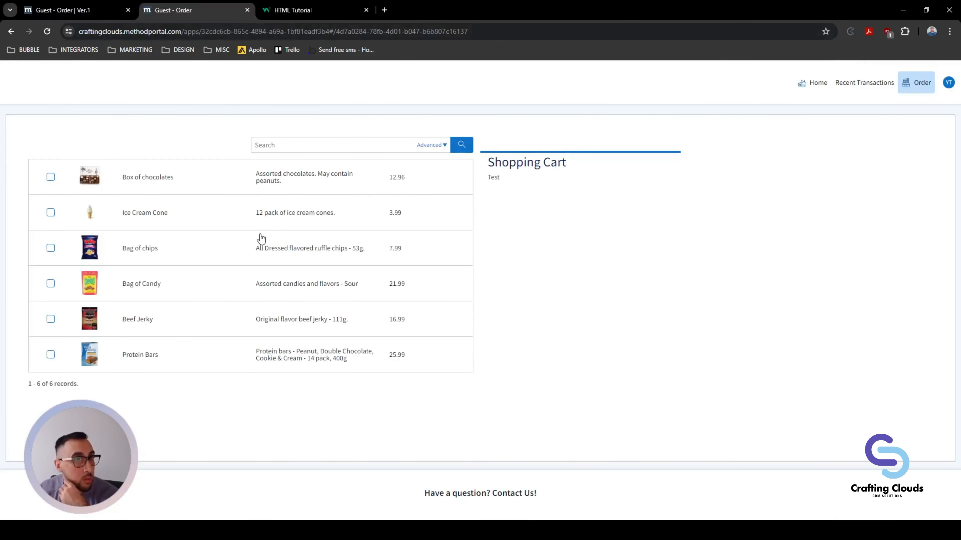
left_click(207, 221)
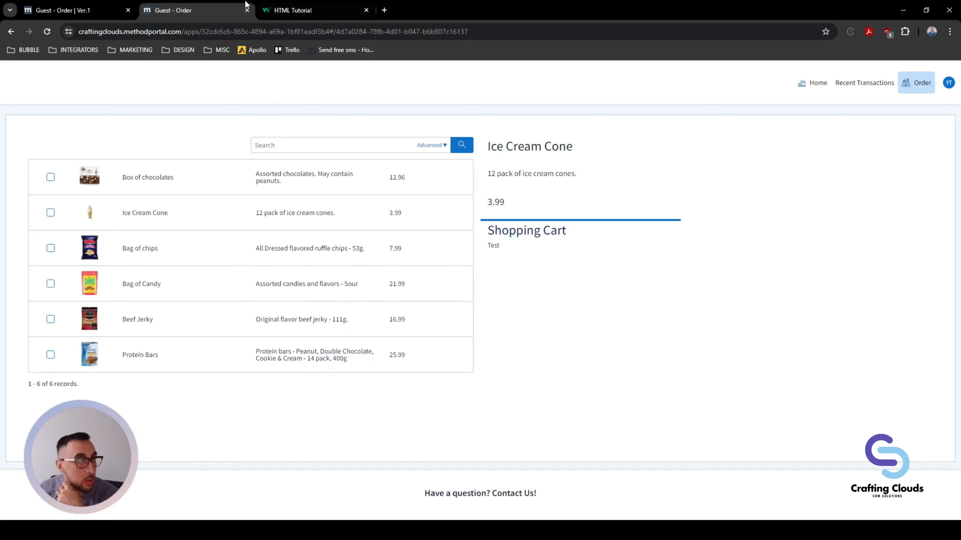
Back in the designer, inspect the Test text element's display format settings.
left_click(85, 14)
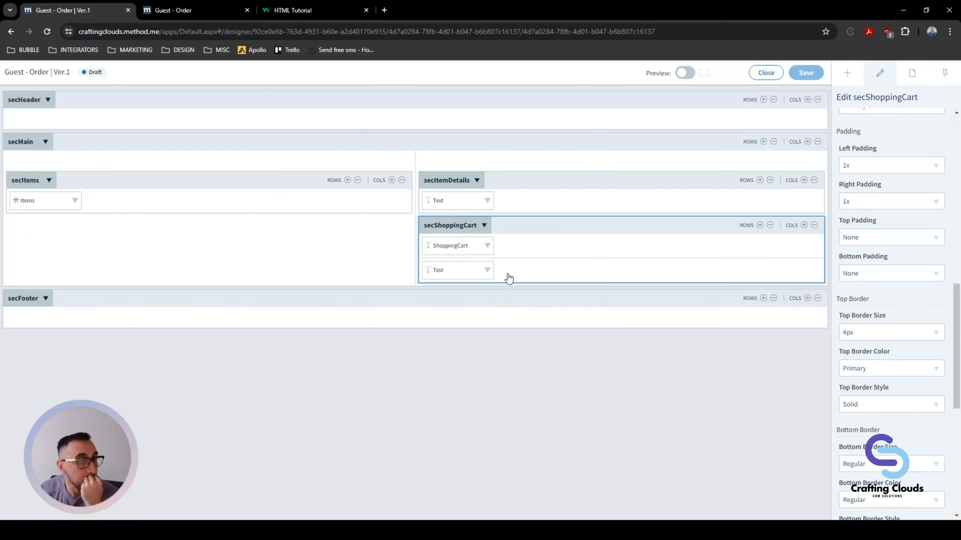
left_click(471, 264)
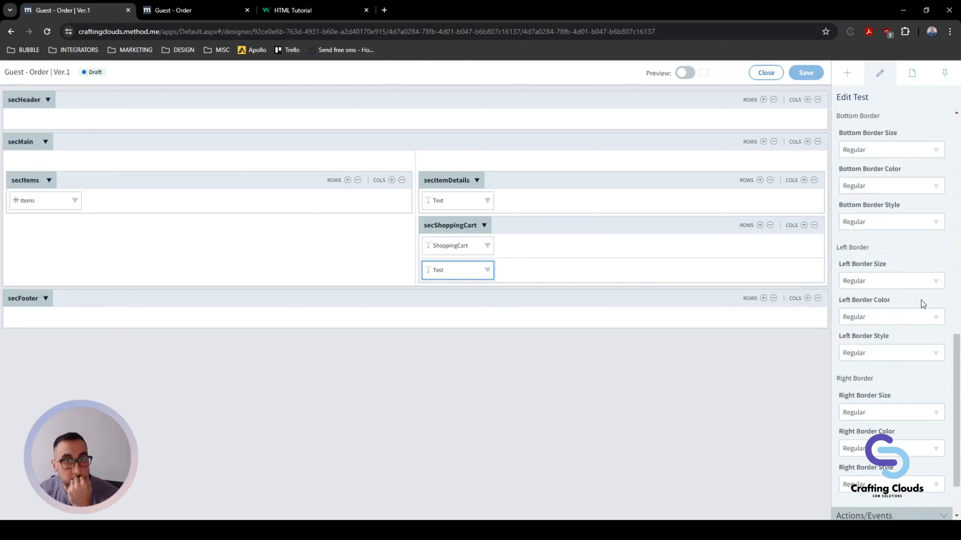
scroll(921, 301, "up", 6)
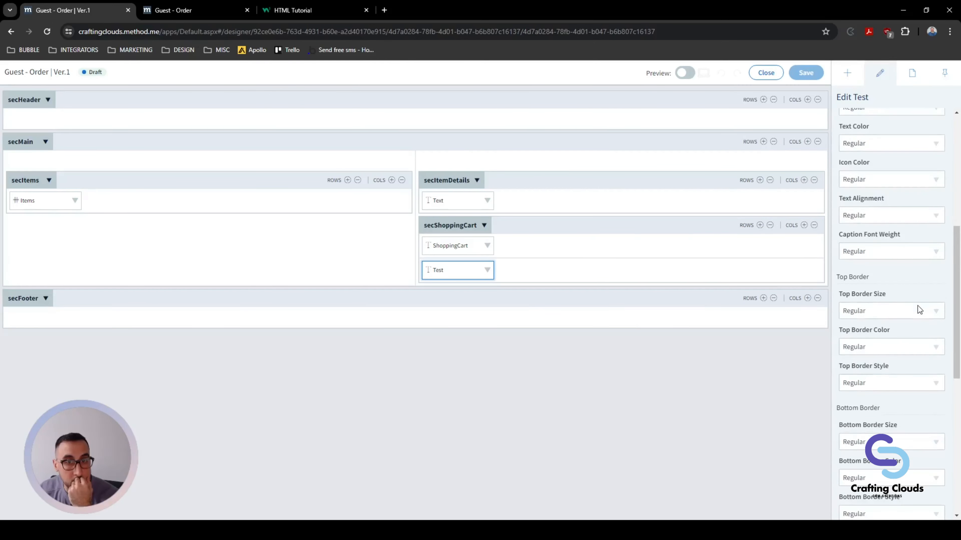
scroll(917, 306, "up", 4)
left_click(883, 185)
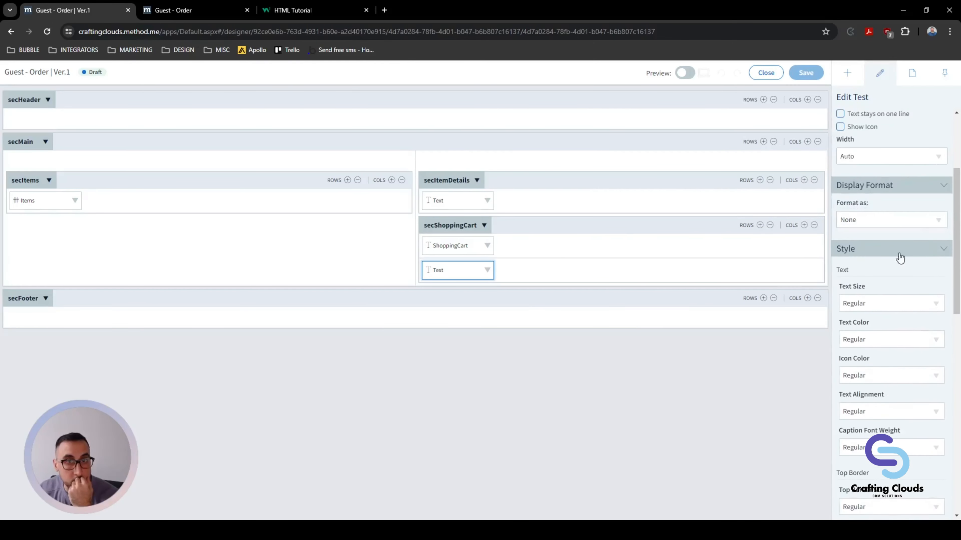
scroll(900, 259, "down", 5)
scroll(900, 292, "down", 3)
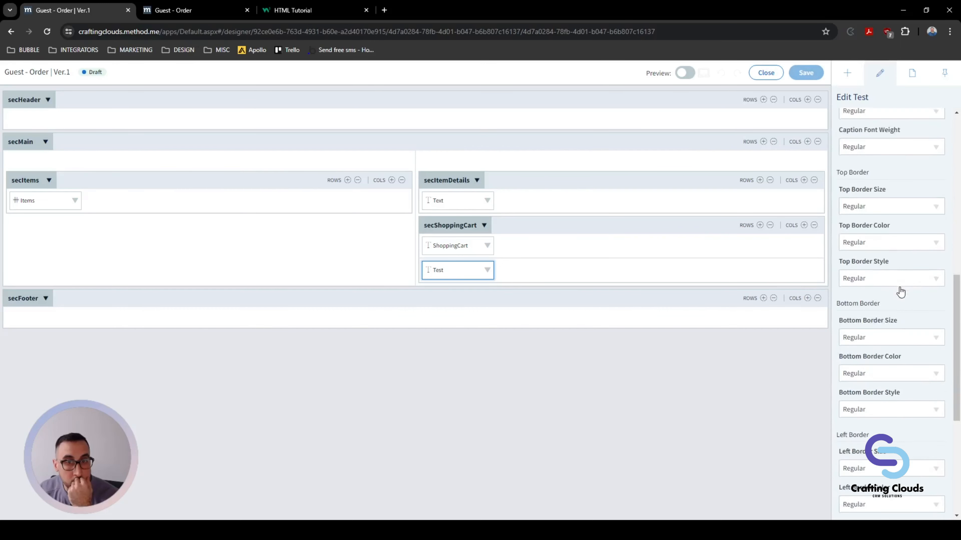
scroll(900, 289, "up", 8)
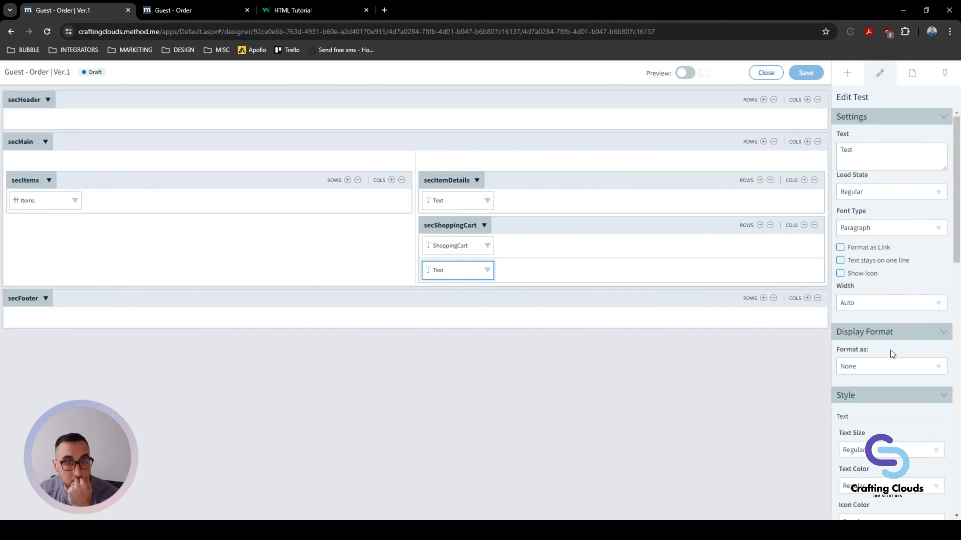
scroll(893, 361, "down", 8)
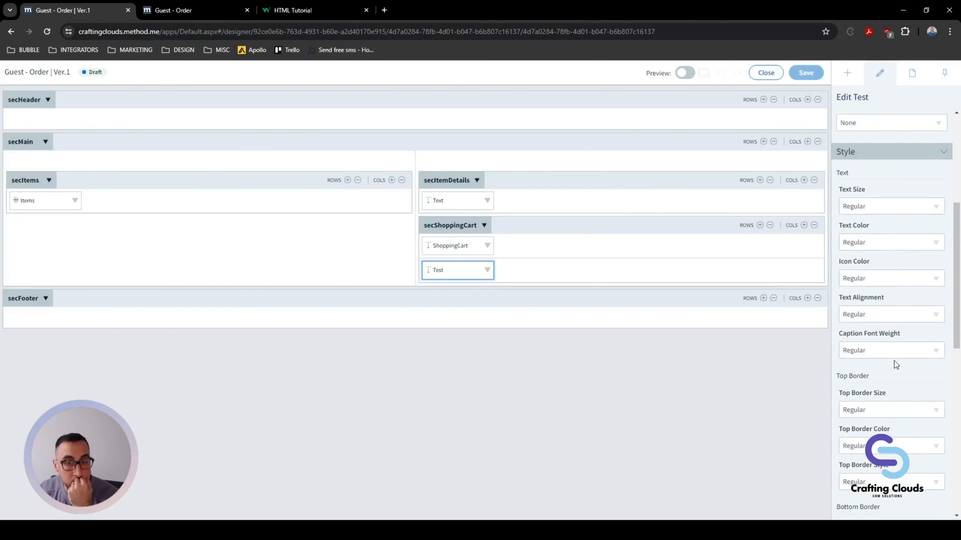
scroll(894, 360, "down", 8)
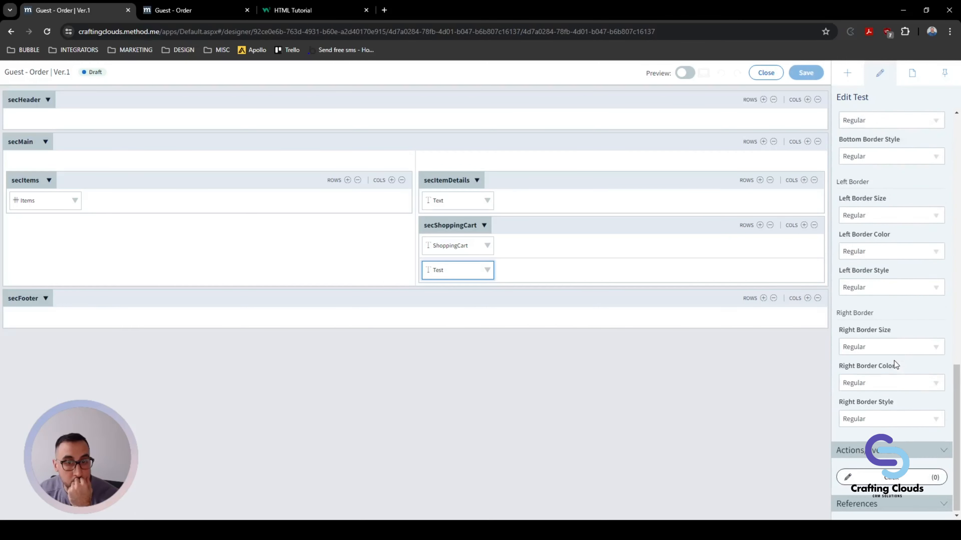
Give the Shopping Cart section a Silver background and save.
left_click(535, 228)
scroll(896, 307, "up", 10)
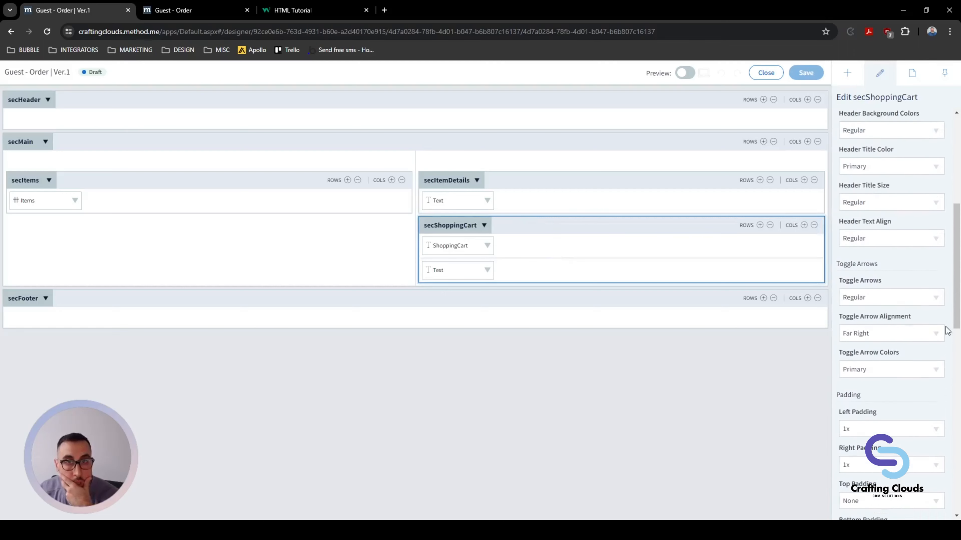
scroll(938, 314, "up", 3)
left_click(923, 300)
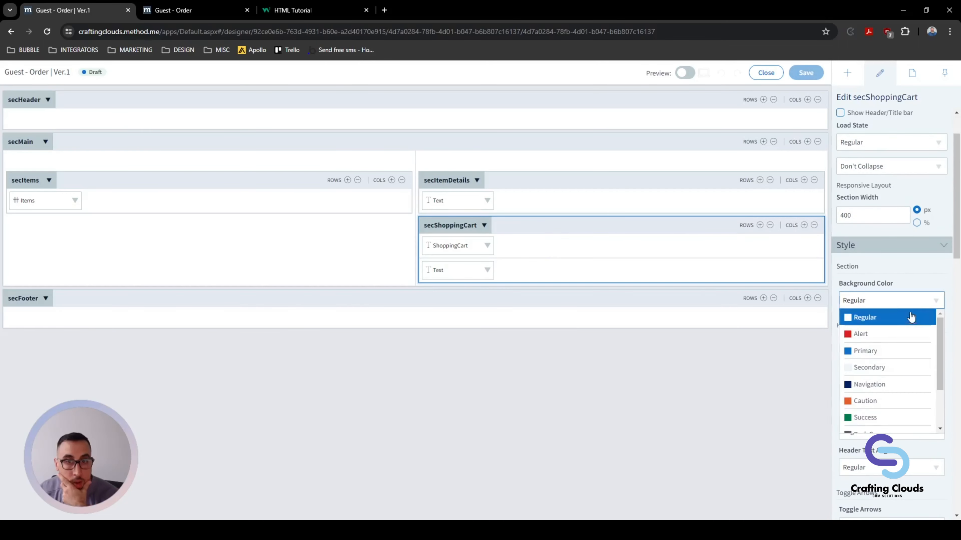
scroll(899, 333, "down", 3)
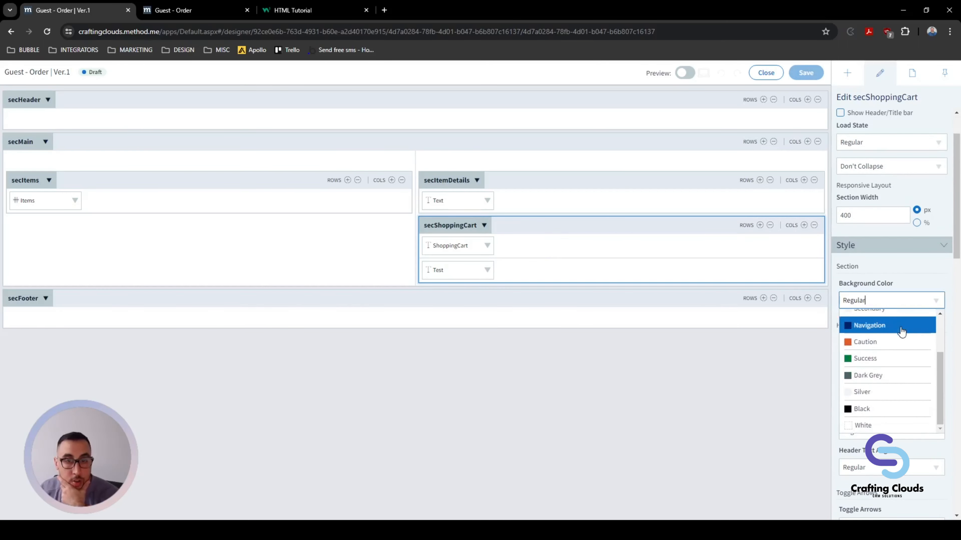
left_click(857, 386)
left_click(803, 71)
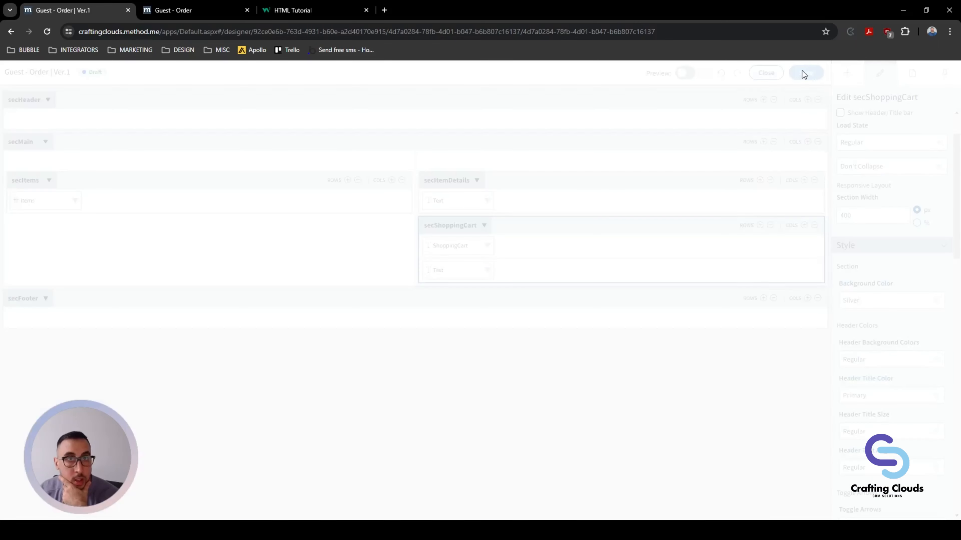
Reload the live order page and check Ice Cream Cone above the Shopping Cart section.
left_click(156, 11)
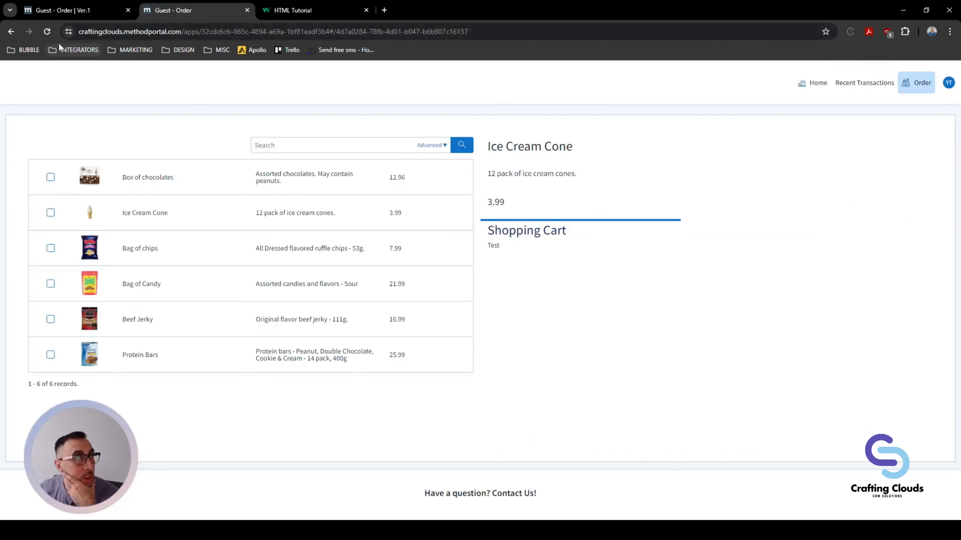
left_click(46, 32)
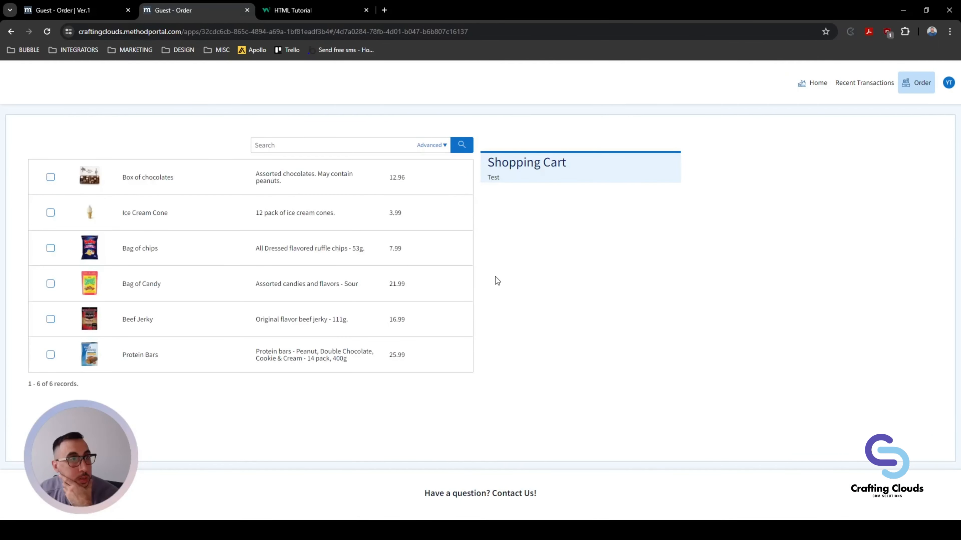
left_click(166, 215)
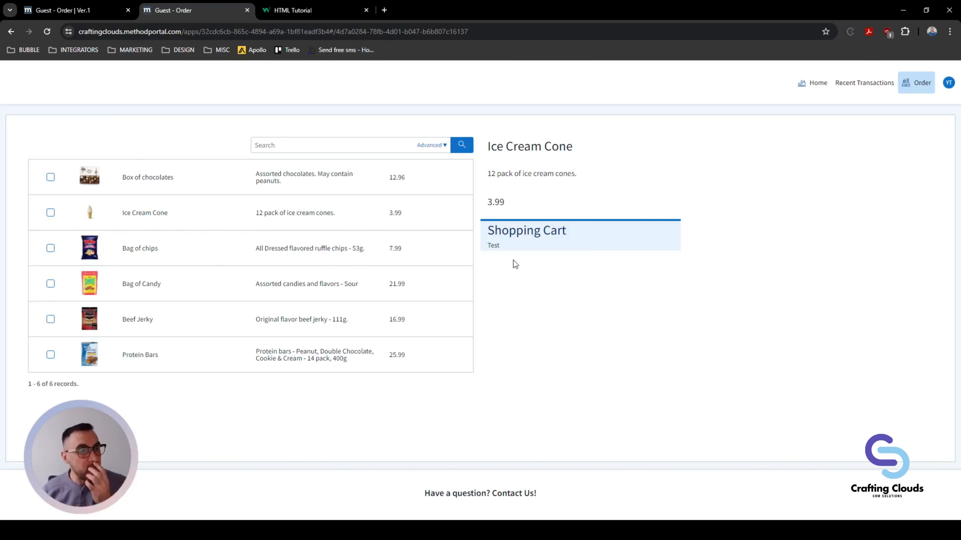
left_click_drag(501, 246, 485, 246)
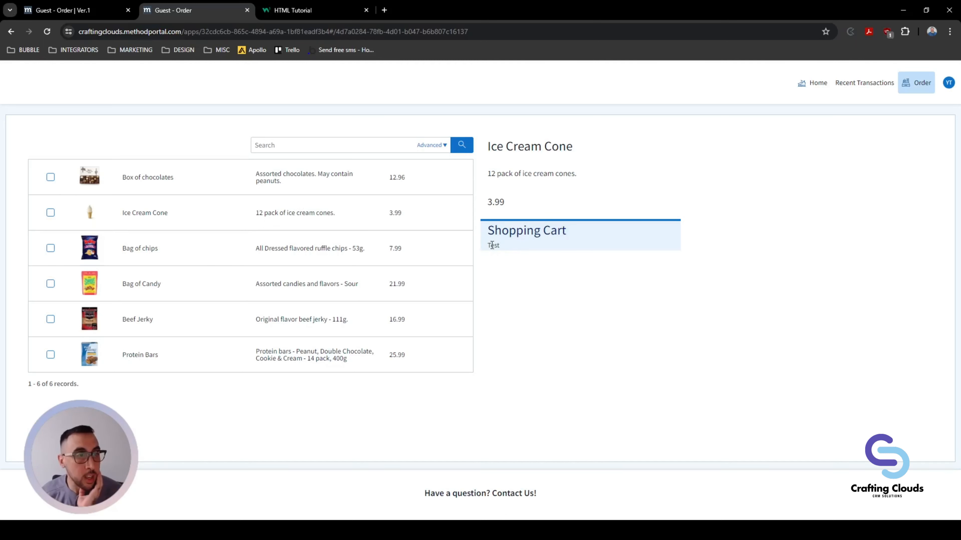
triple_click(492, 245)
left_click(510, 249)
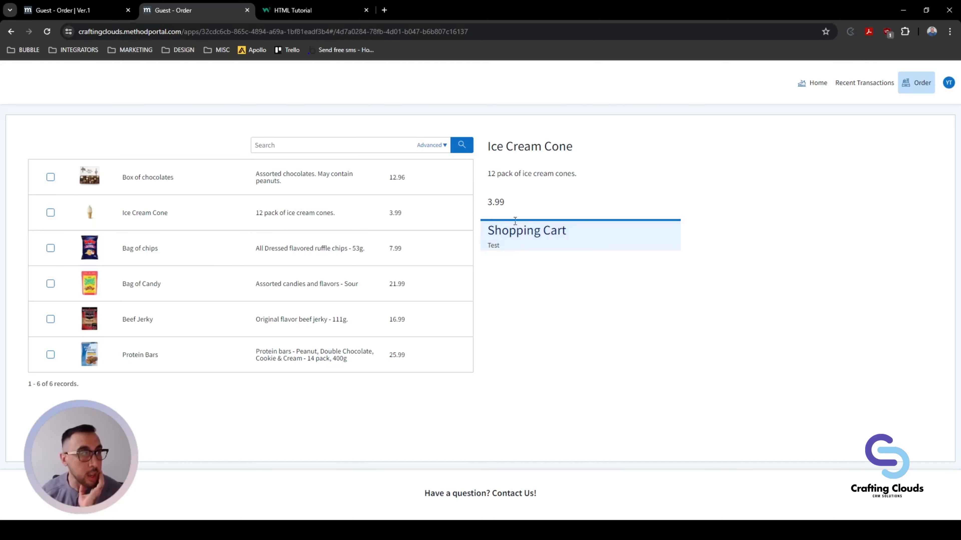
Add a new row under the item details Text field and place a Section in it.
left_click(101, 13)
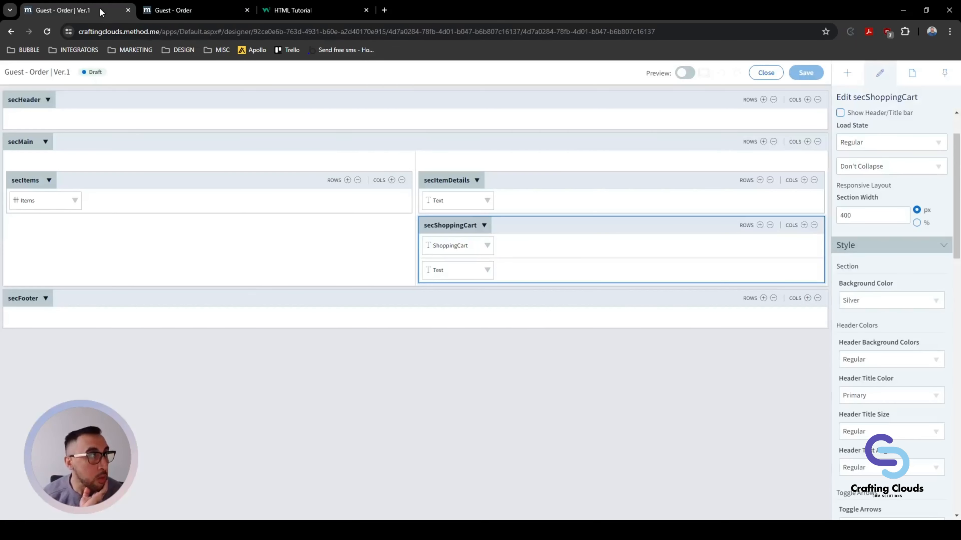
left_click(433, 270)
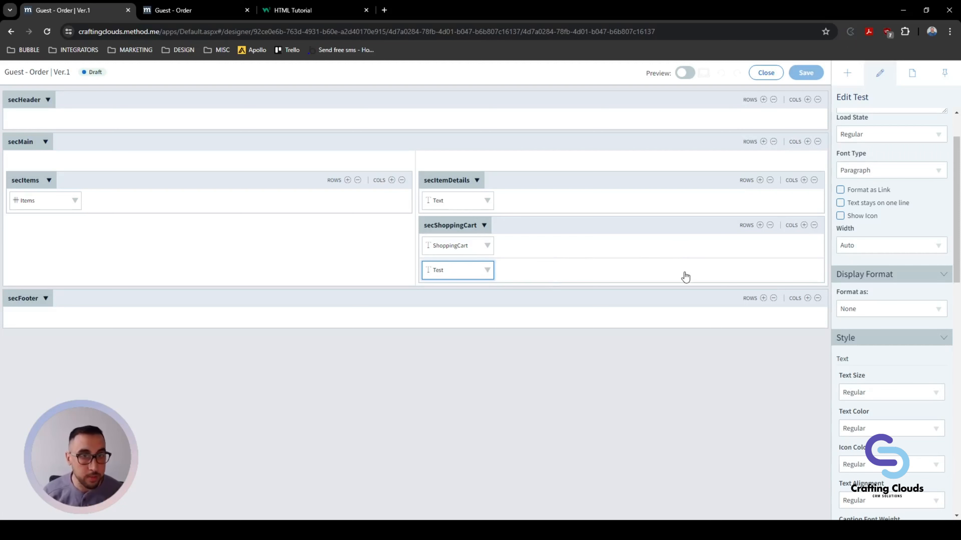
left_click(516, 277)
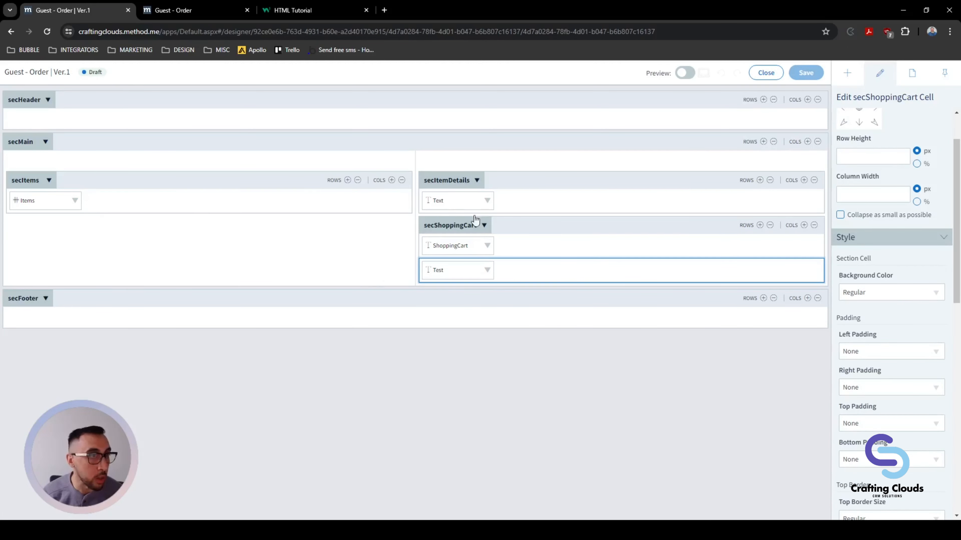
left_click(474, 199)
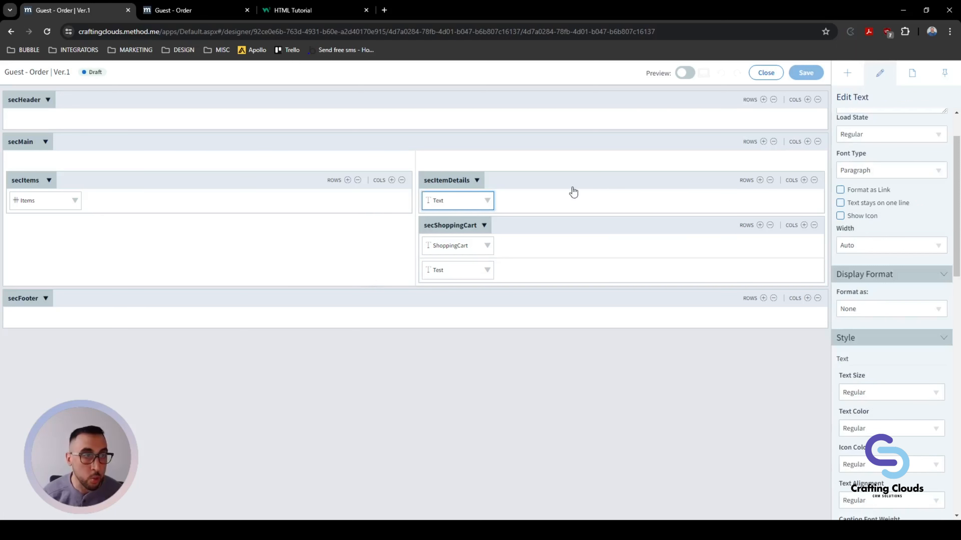
left_click(760, 180)
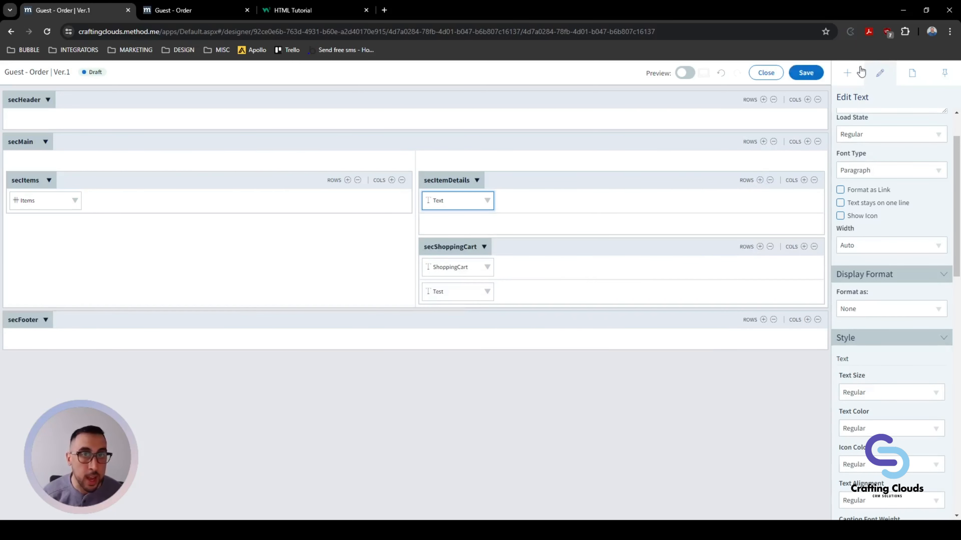
left_click(847, 74)
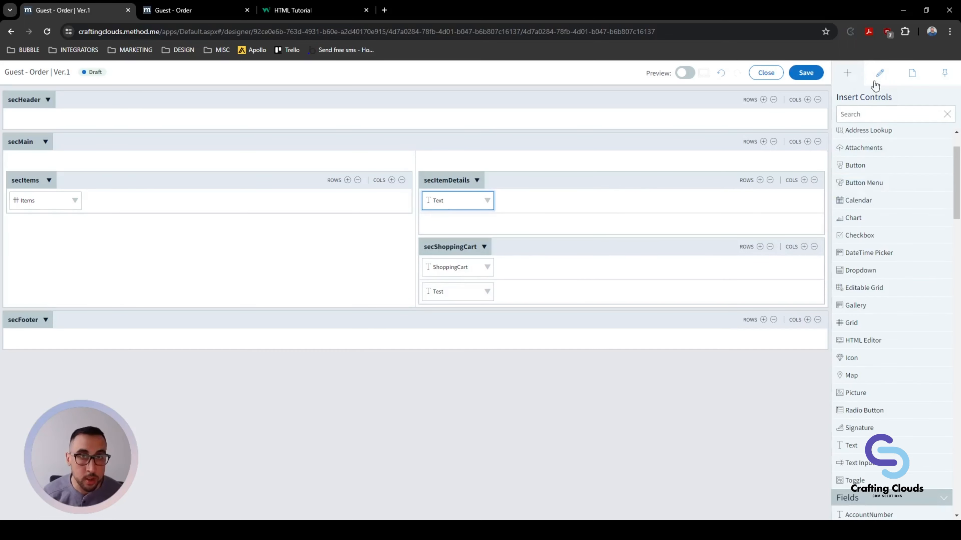
scroll(875, 205, "up", 3)
left_click_drag(856, 153, 517, 232)
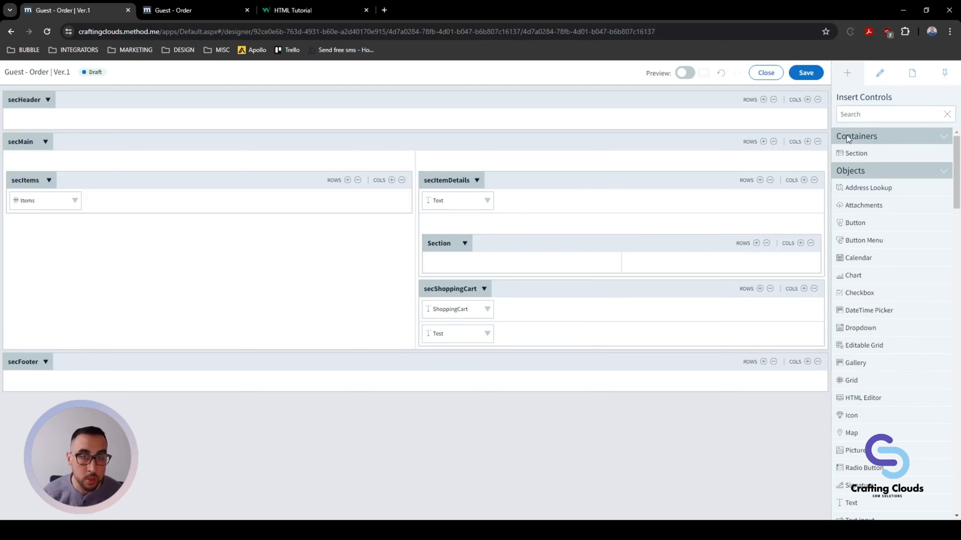
Put a text input captioned Quantity into the new section.
scroll(866, 374, "down", 3)
left_click_drag(859, 420, 477, 263)
scroll(903, 157, "up", 3)
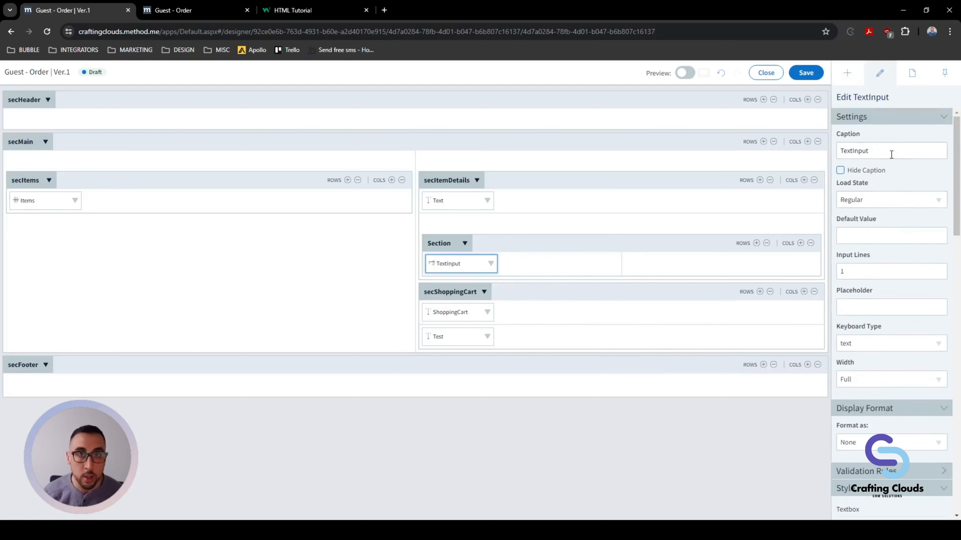
double_click(891, 151)
type("Quantity")
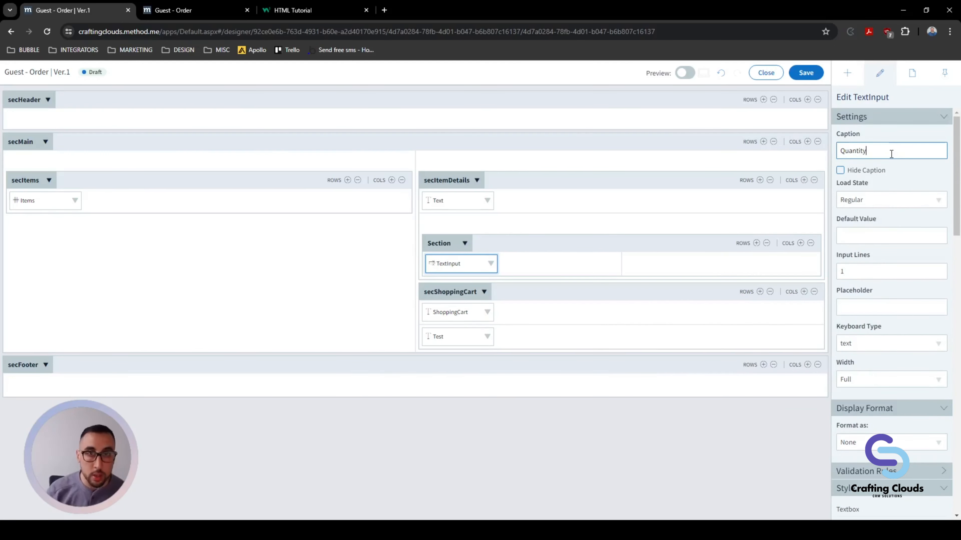
Place a Primary-coloured button labelled 'Add to Caret' in the section's right cell.
left_click(677, 267)
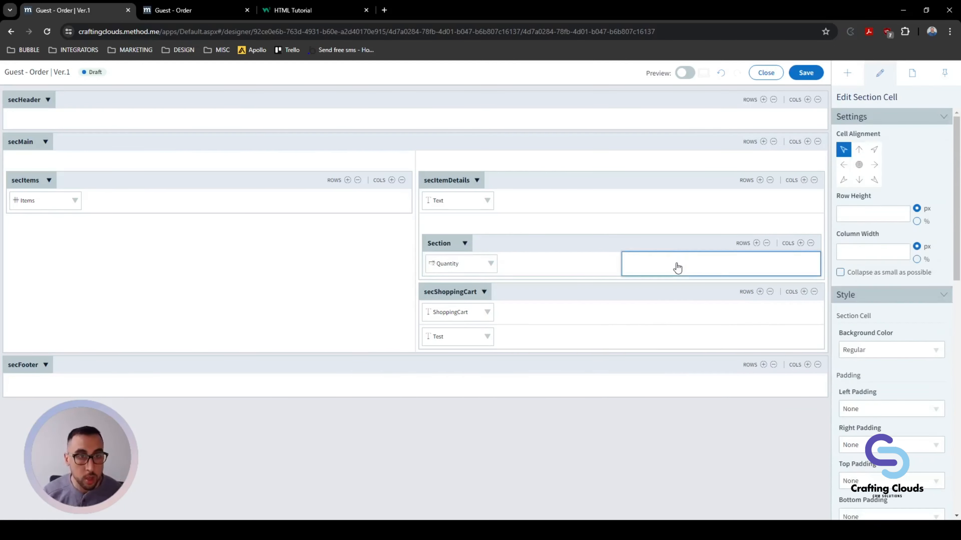
left_click(844, 76)
left_click_drag(866, 222, 747, 263)
left_click(663, 264)
double_click(883, 148)
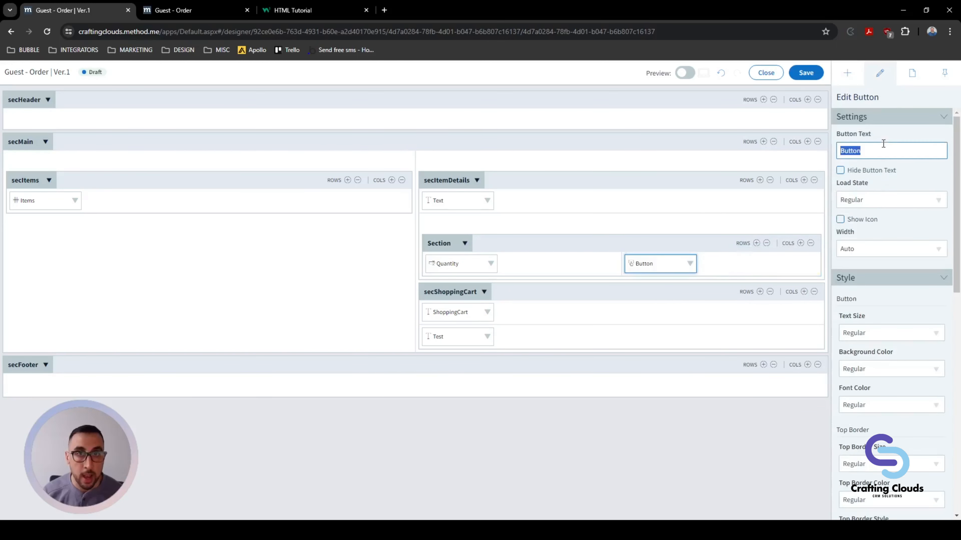
type("Add to Caret")
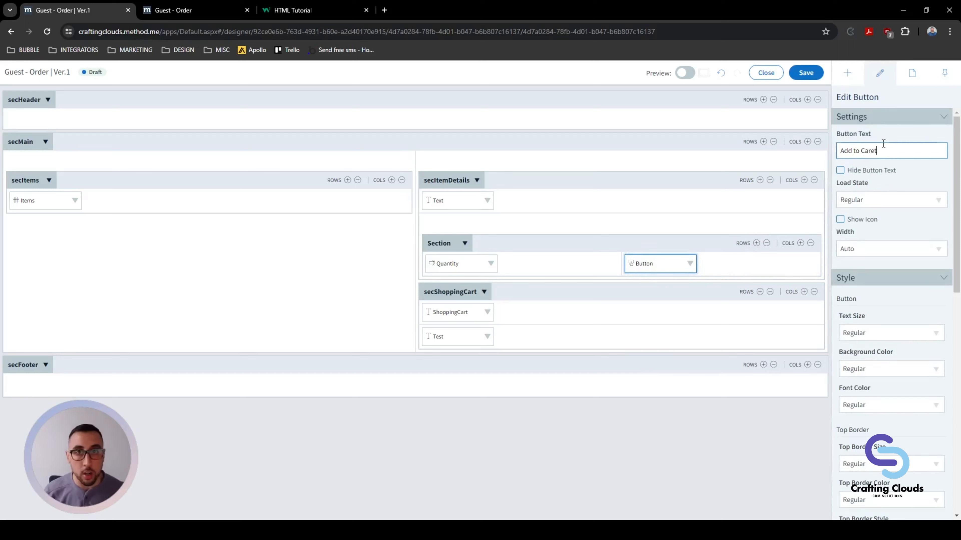
scroll(918, 262, "down", 1)
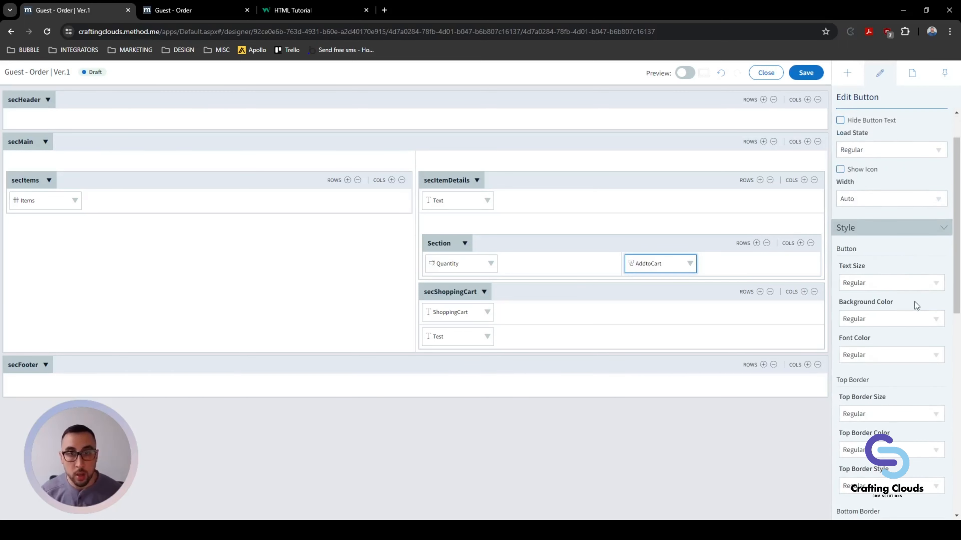
left_click(924, 320)
left_click(896, 369)
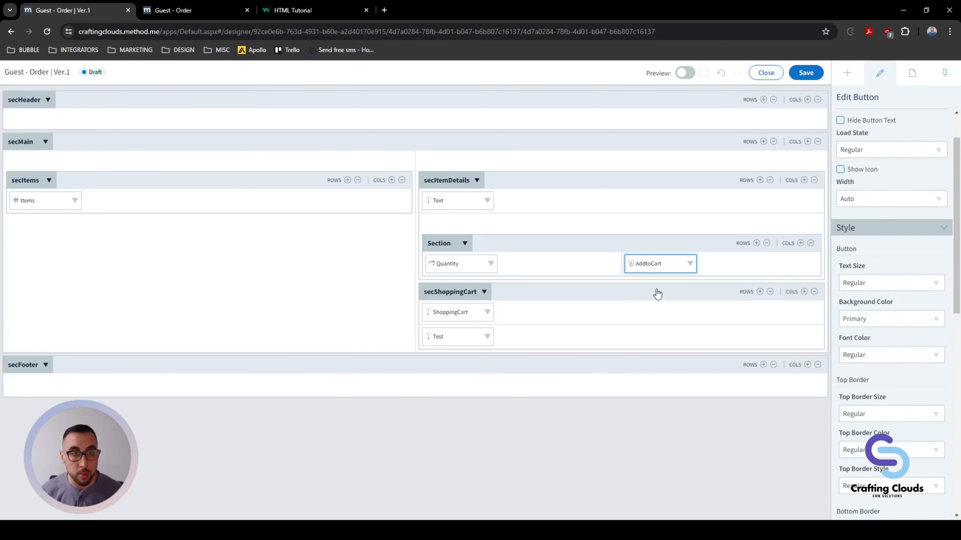
scroll(867, 356, "down", 5)
scroll(867, 356, "down", 3)
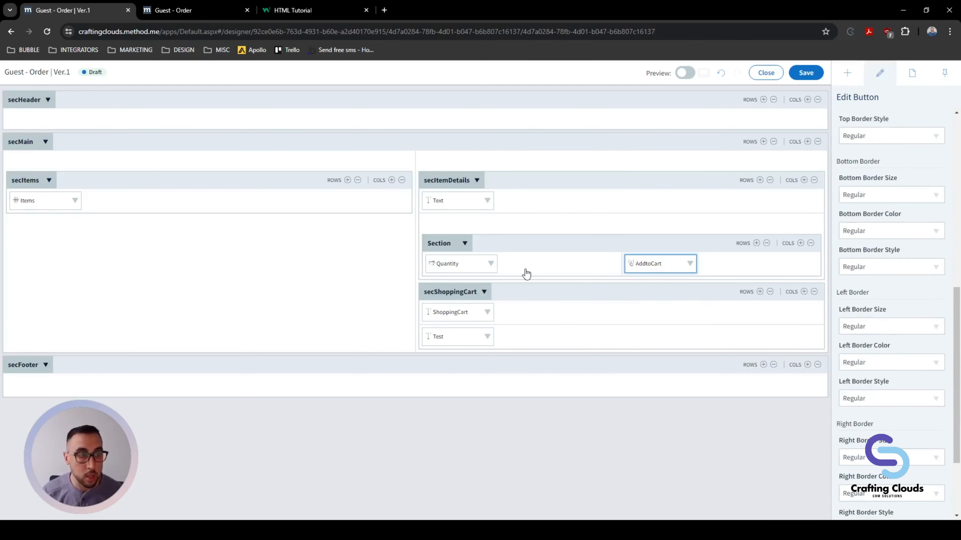
Set the Quantity input to a fixed width of 100.
left_click(474, 264)
left_click(539, 245)
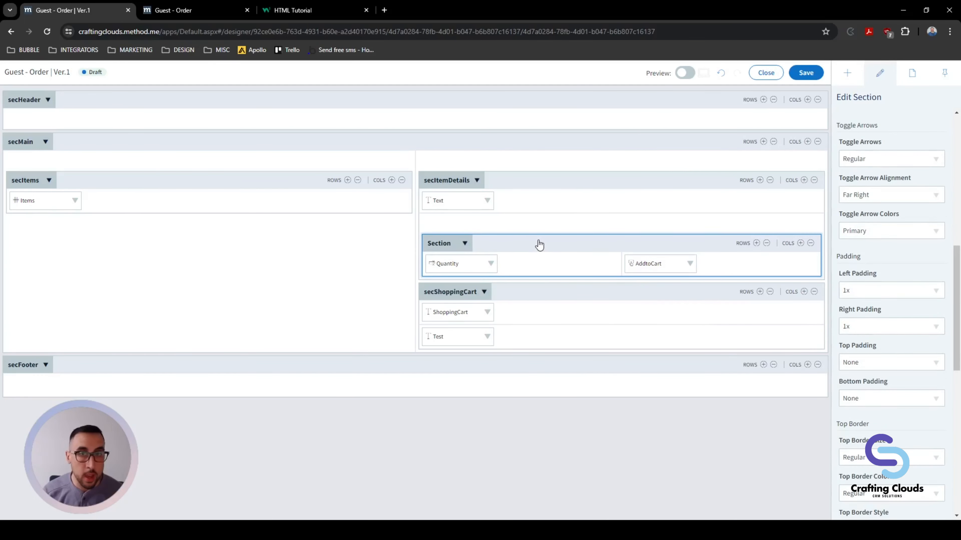
left_click(498, 266)
left_click(469, 261)
scroll(866, 280, "up", 7)
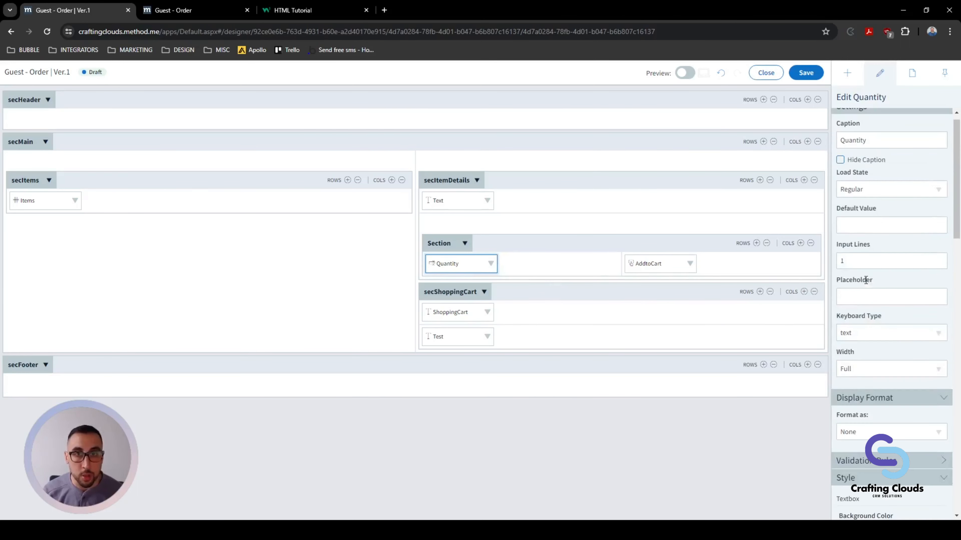
left_click(906, 372)
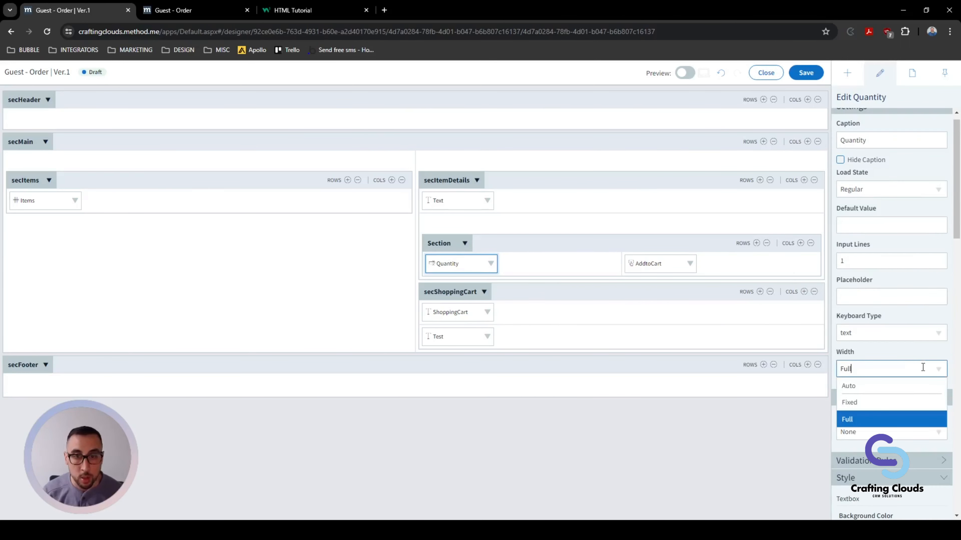
left_click(868, 400)
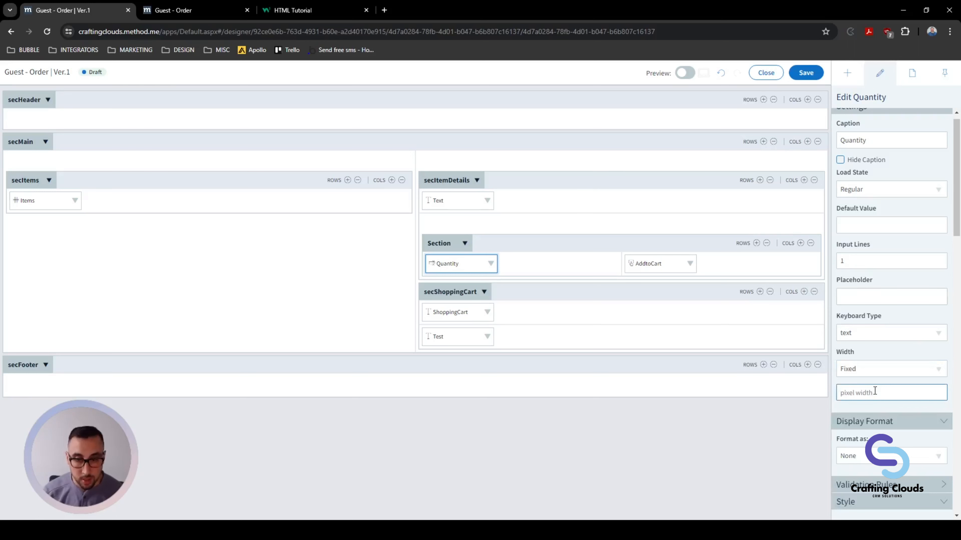
type("10")
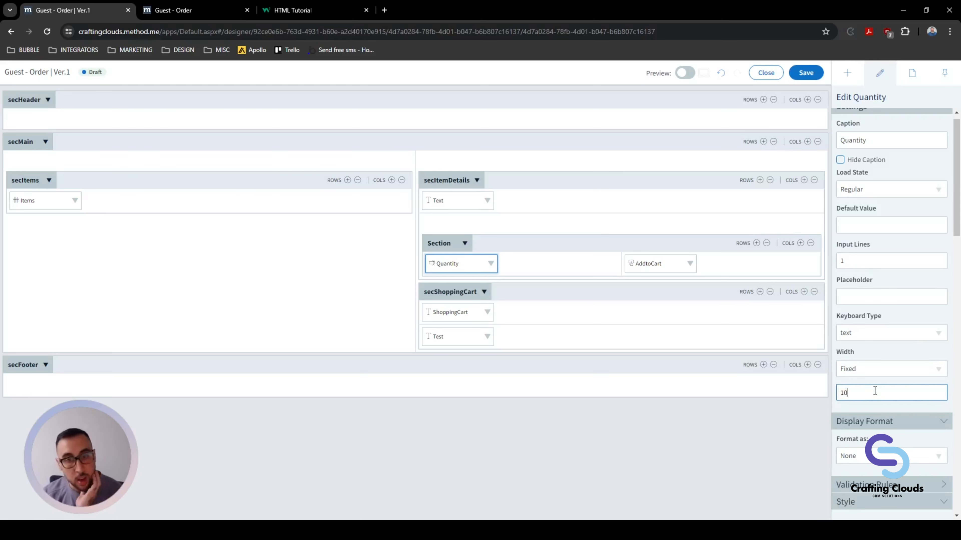
type("0")
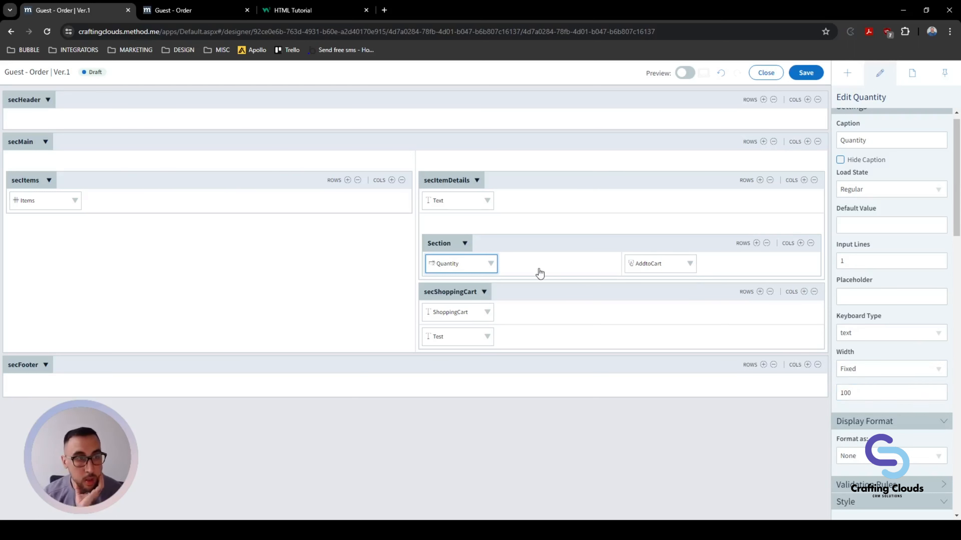
Fit the Quantity cell to content; align the button cell middle-left with 1x left padding.
left_click(552, 269)
left_click(840, 262)
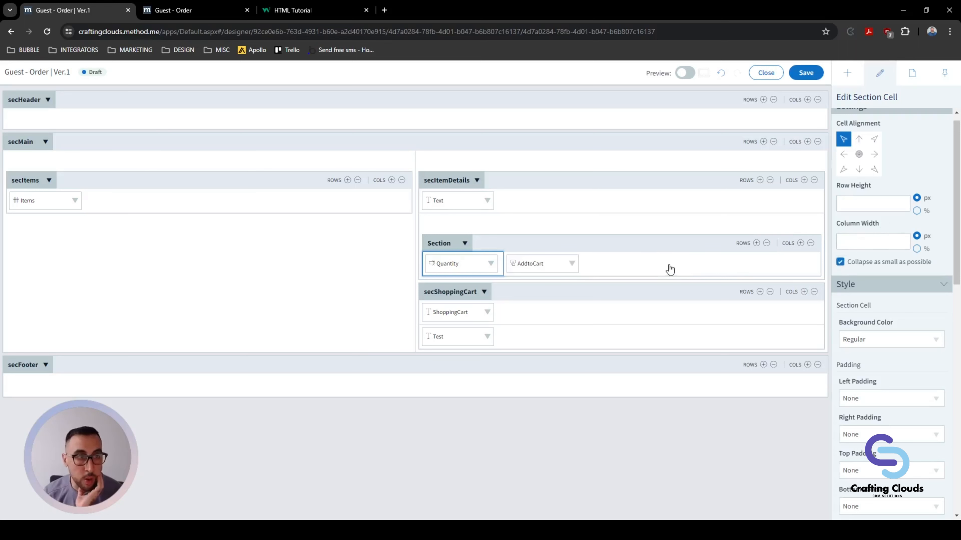
left_click(631, 264)
left_click(844, 154)
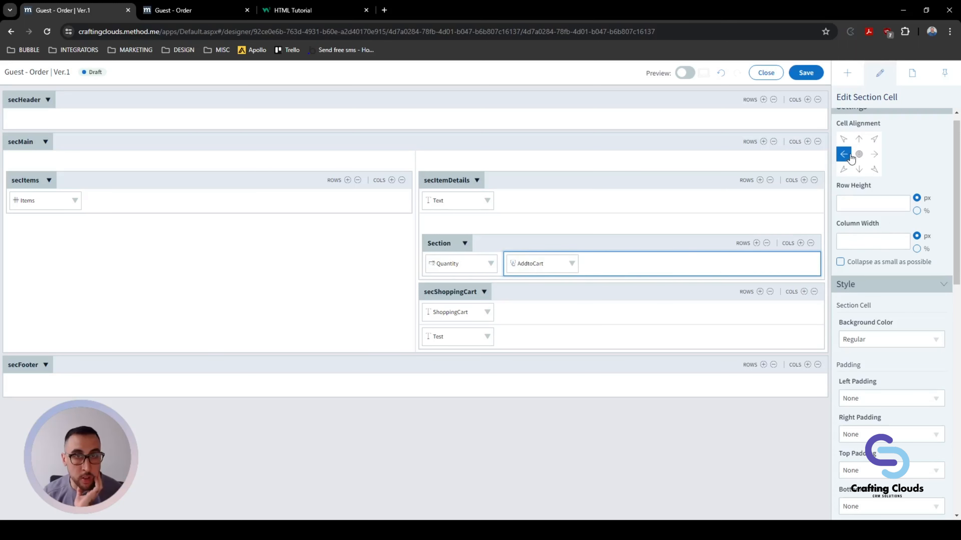
left_click(934, 399)
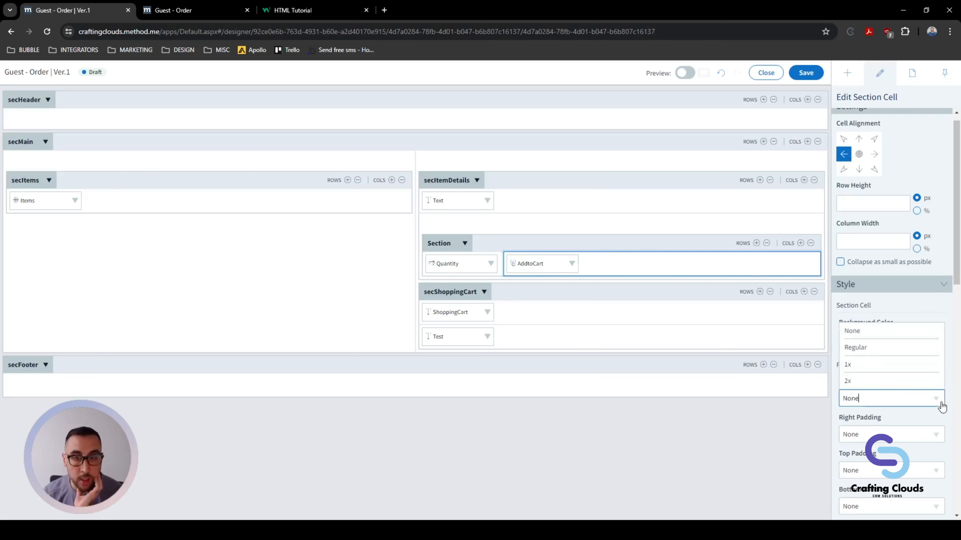
left_click(894, 374)
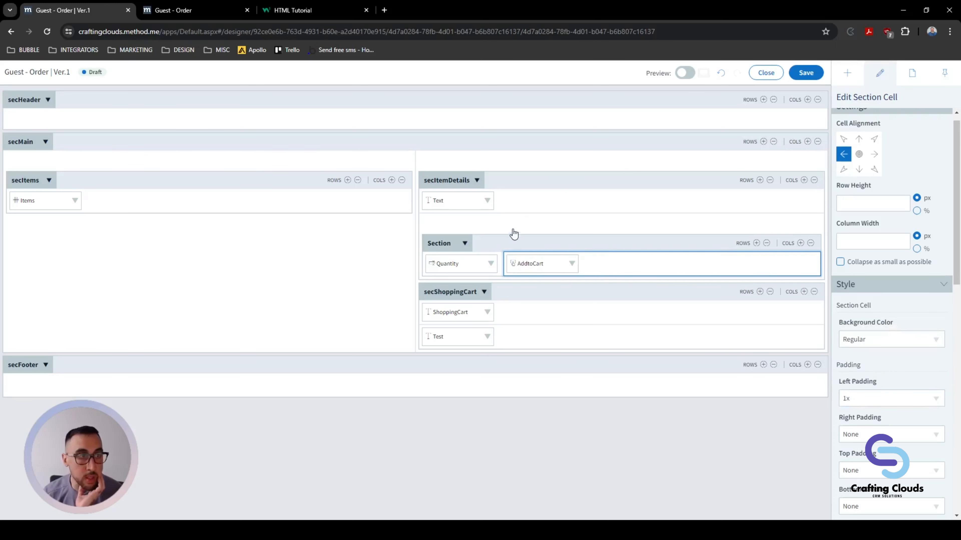
left_click(722, 74)
Set the section's left and right padding to None and save the page.
left_click(602, 247)
scroll(896, 341, "down", 8)
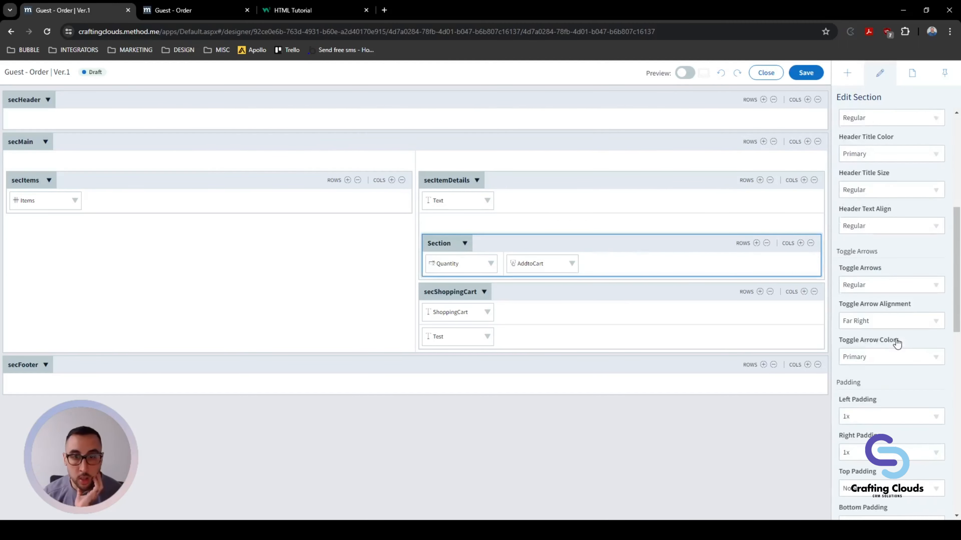
scroll(902, 359, "down", 1)
left_click(921, 365)
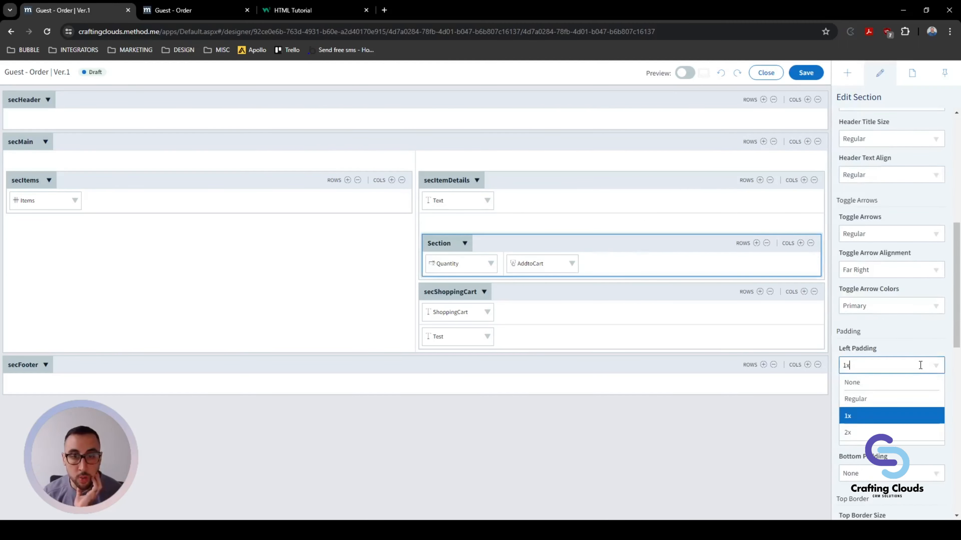
left_click(890, 384)
left_click(889, 397)
left_click(871, 335)
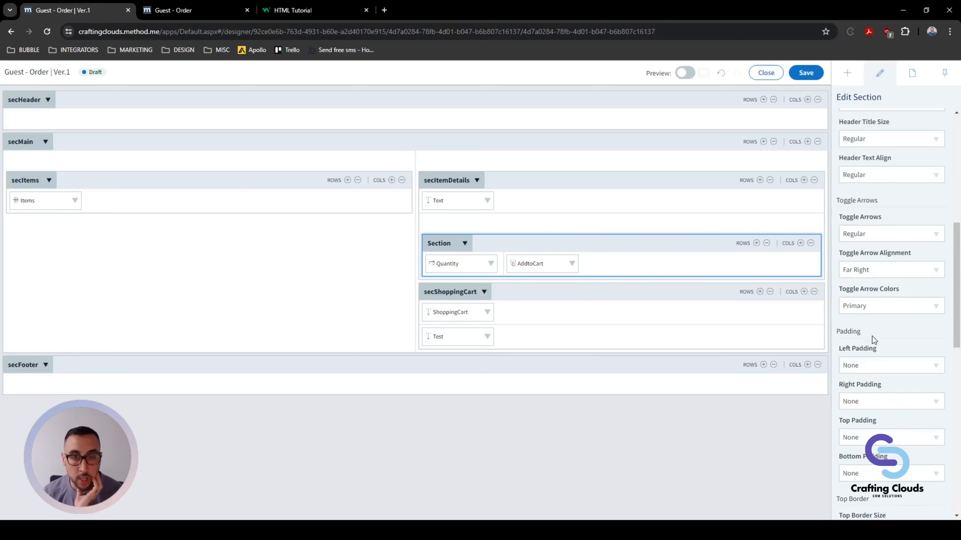
left_click(807, 76)
left_click(185, 11)
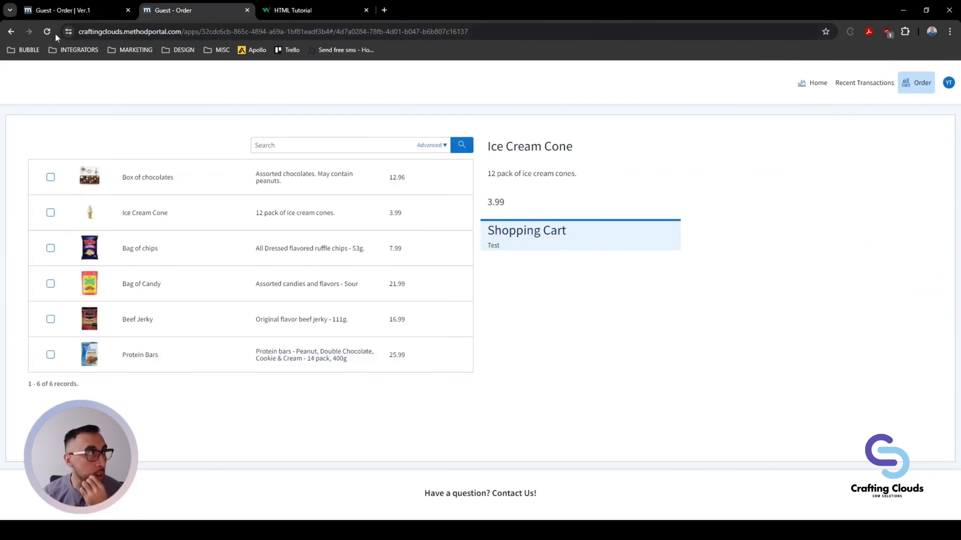
Reload the live page to preview Box of chocolates with the new Quantity and button.
left_click(47, 32)
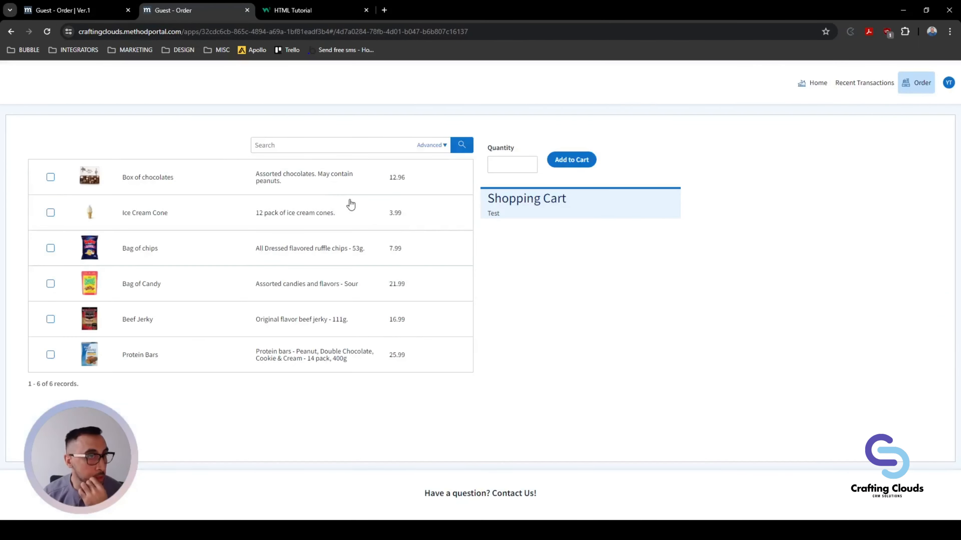
left_click(185, 186)
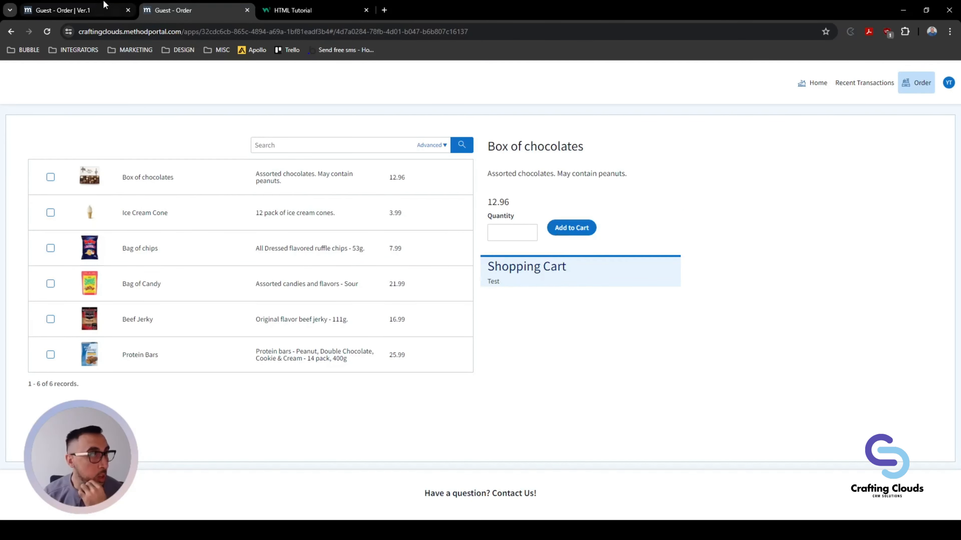
left_click(75, 11)
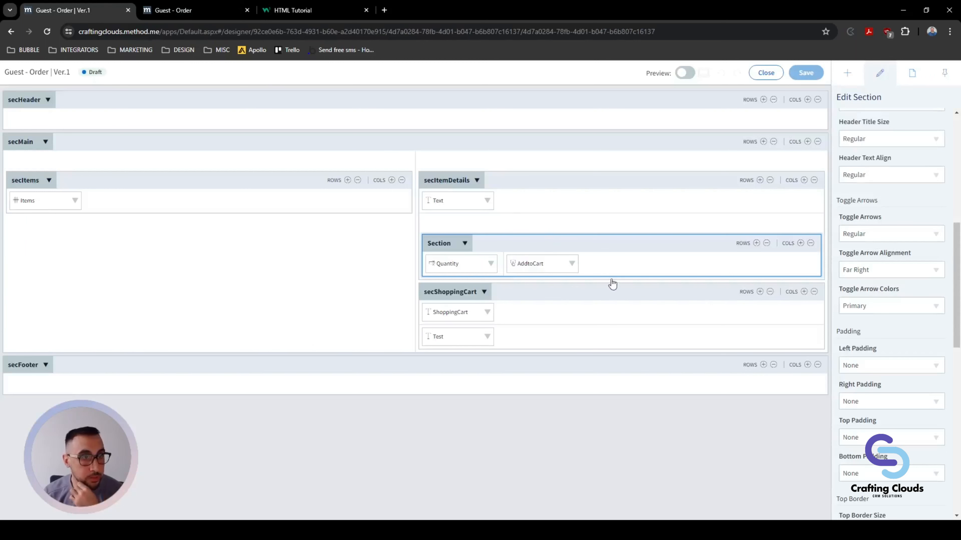
Give the AddtoCart cell 1x top padding, save, and reload the live page.
left_click(605, 263)
scroll(870, 223, "up", 8)
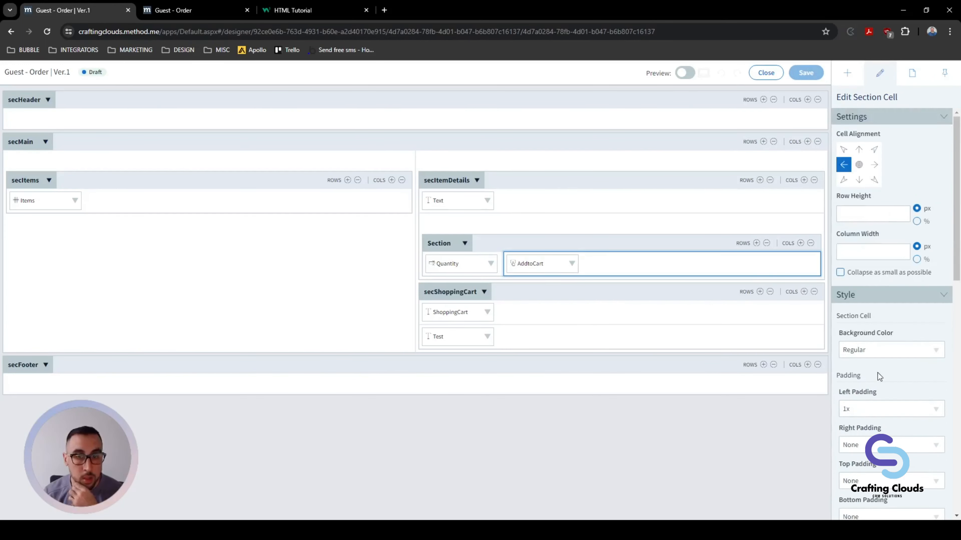
scroll(904, 435, "down", 3)
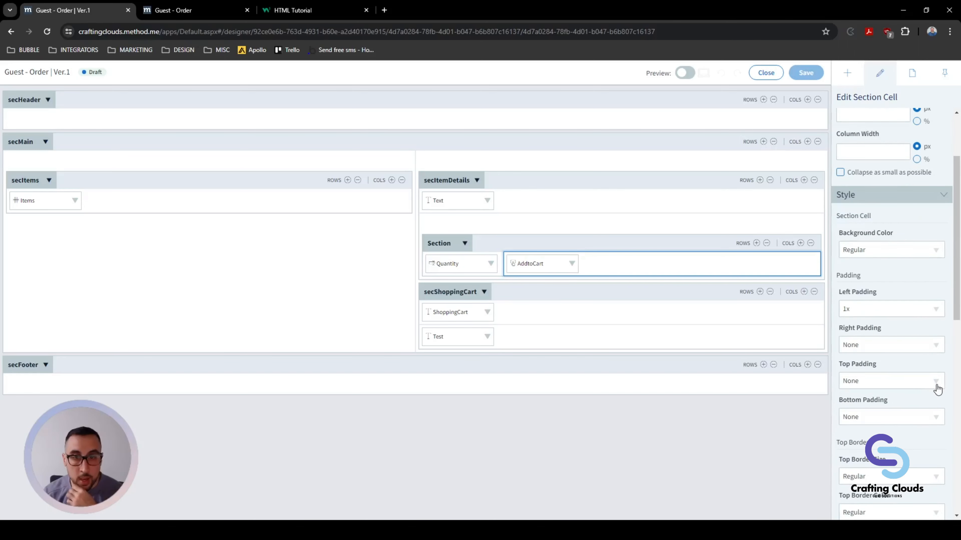
left_click(934, 386)
left_click(889, 431)
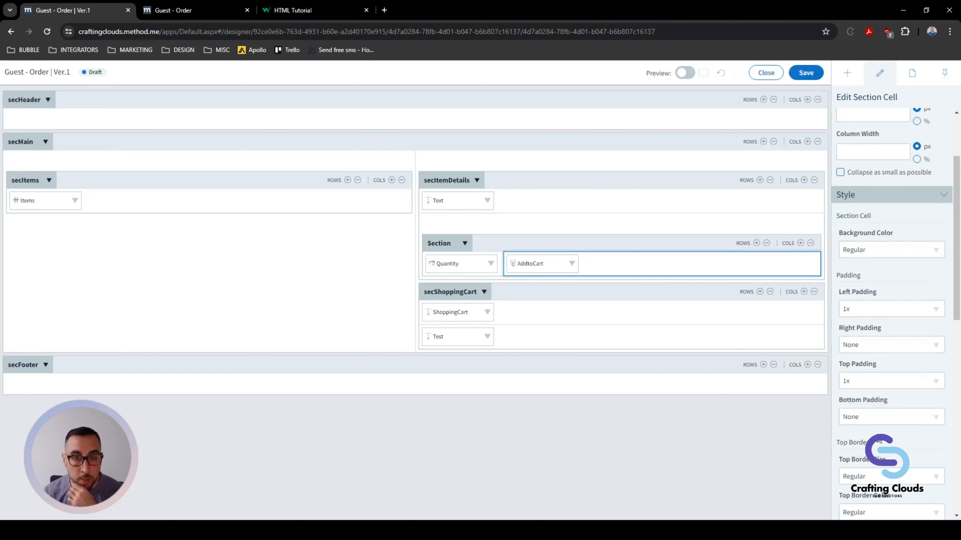
left_click(805, 73)
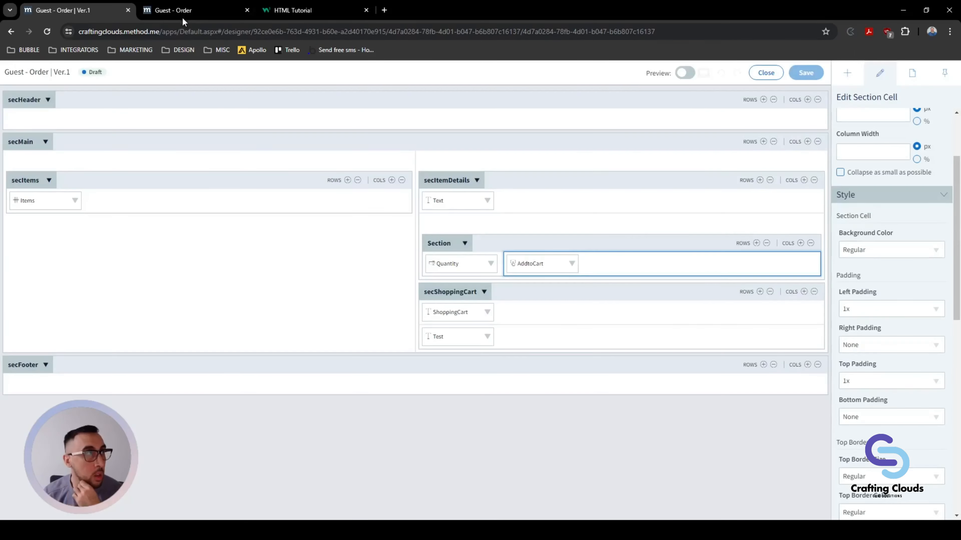
left_click(177, 10)
left_click(50, 31)
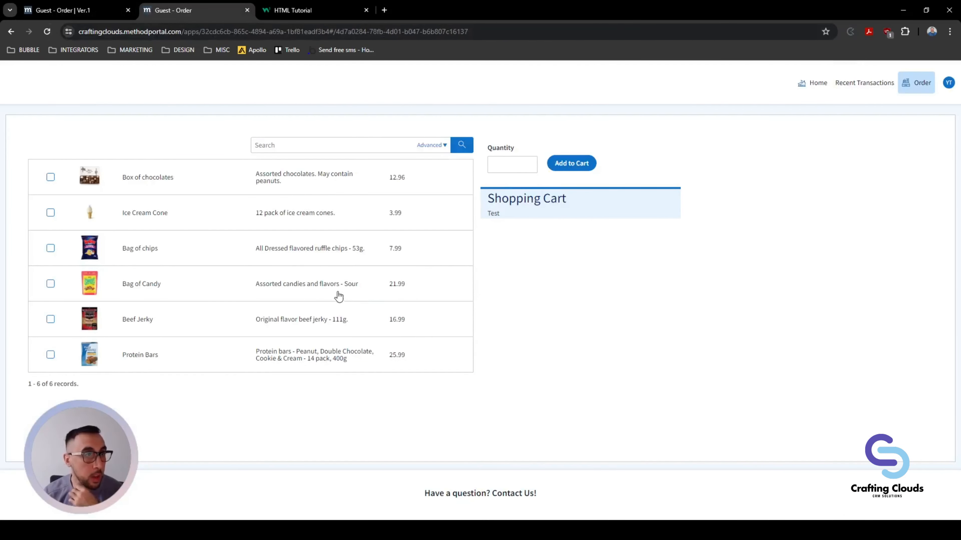
Enter a test quantity of 4 while switching between Box of chocolates and Ice Cream Cone.
left_click(154, 183)
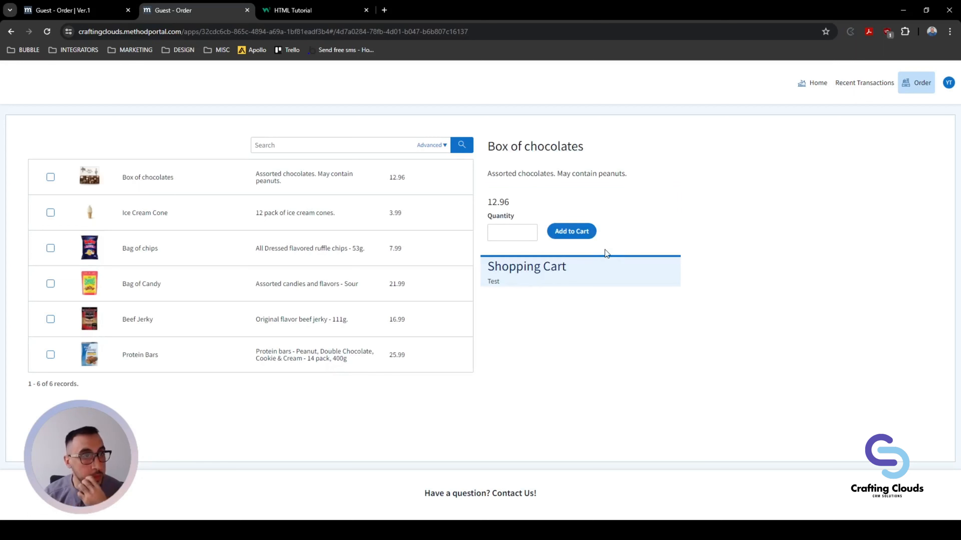
left_click(210, 221)
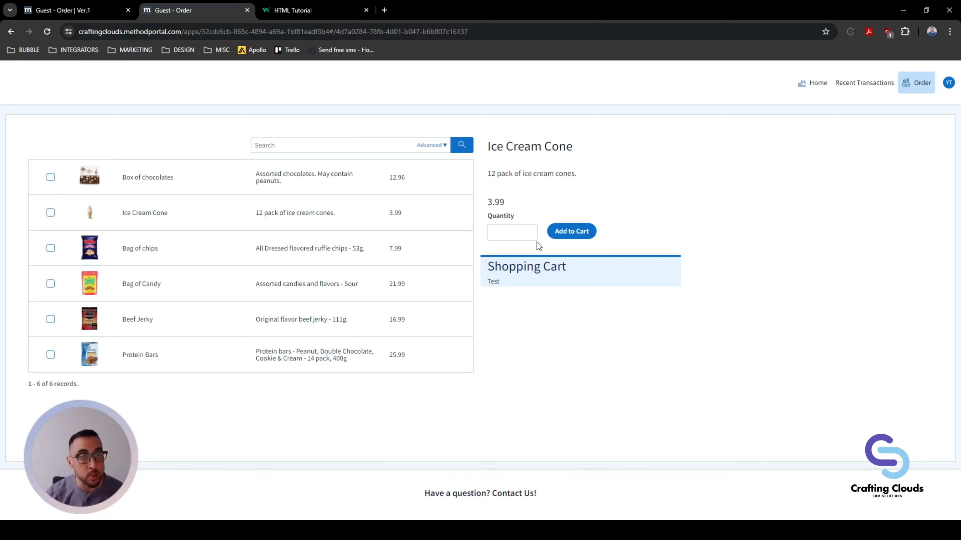
left_click(518, 237)
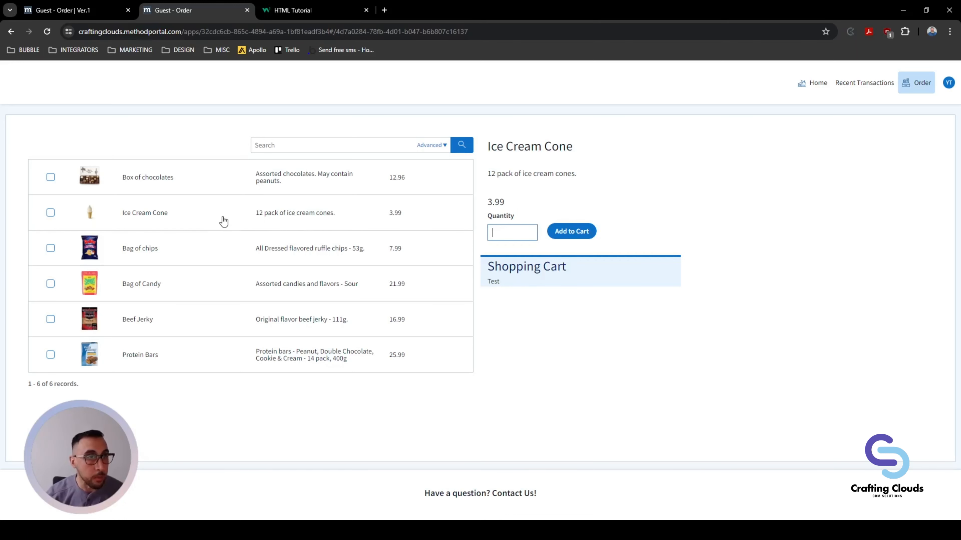
left_click(148, 181)
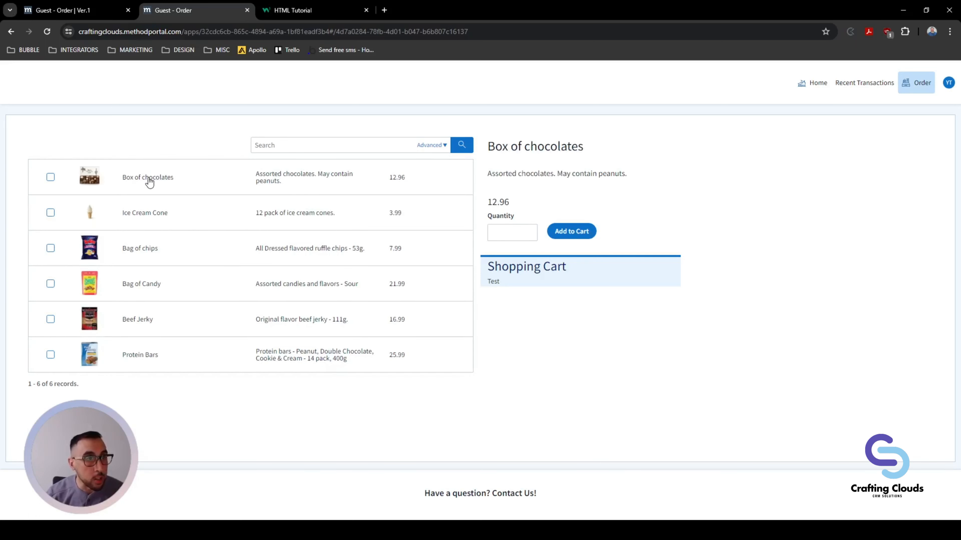
left_click(146, 214)
left_click(148, 189)
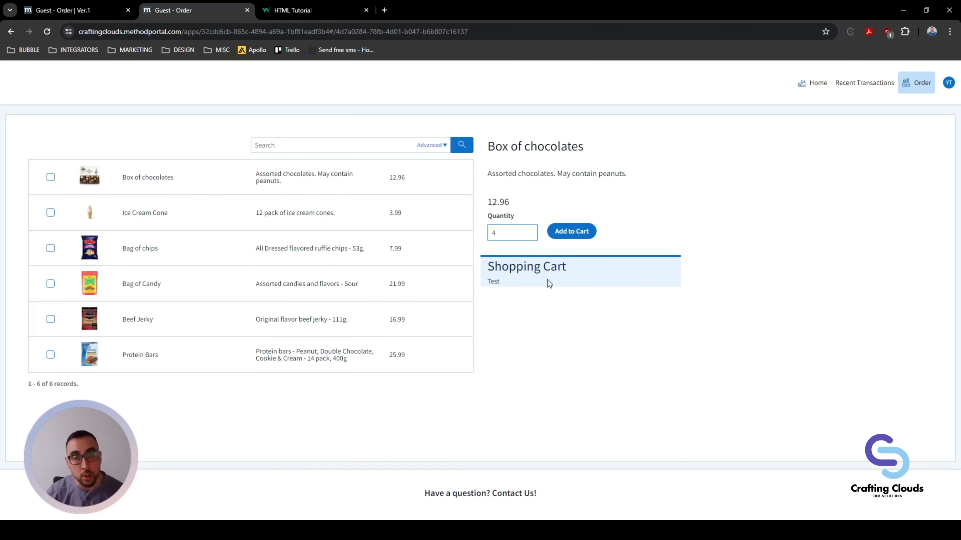
Close the HTML Tutorial tab and return to the order screen designer.
left_click(276, 15)
left_click(365, 10)
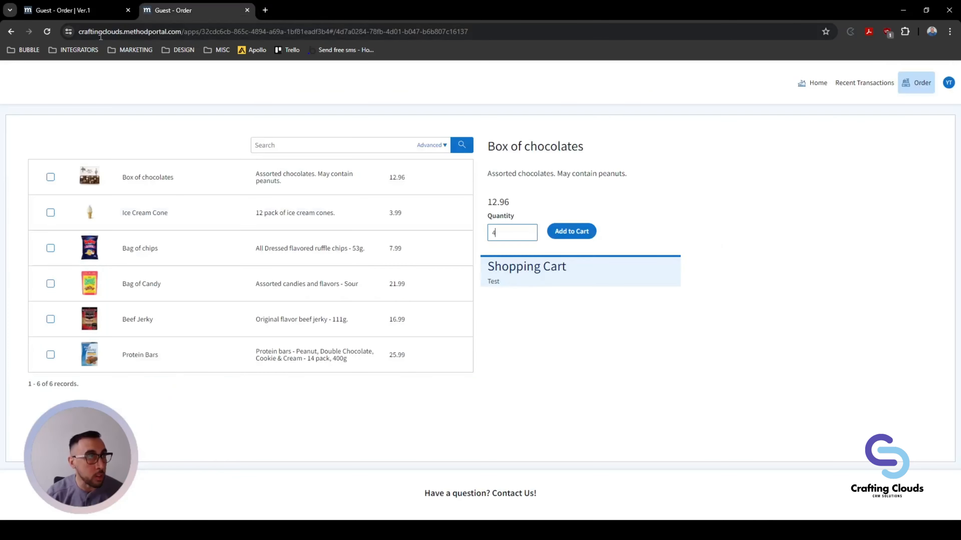
left_click(77, 11)
Open the AddtoCart element's options in the designer, then return to the live page.
left_click(526, 261)
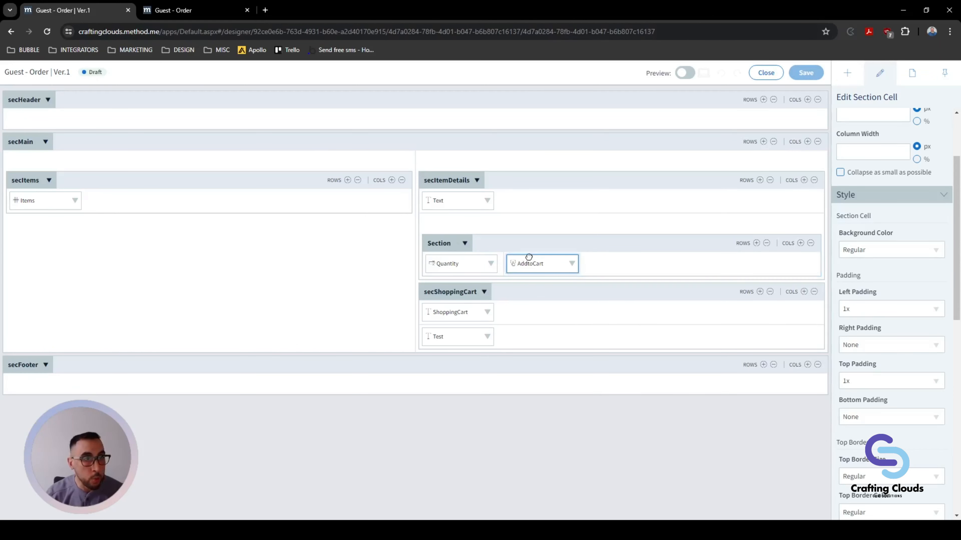
left_click(571, 264)
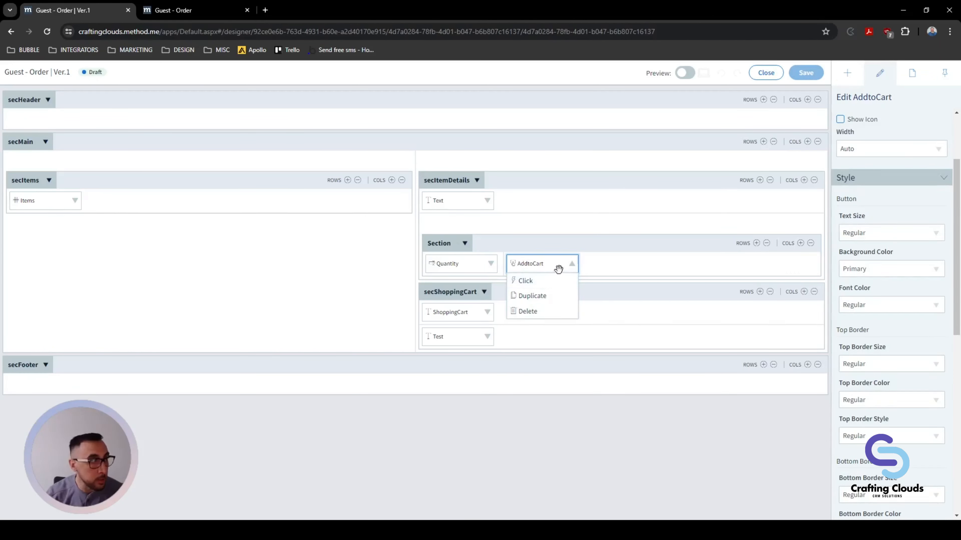
left_click(194, 13)
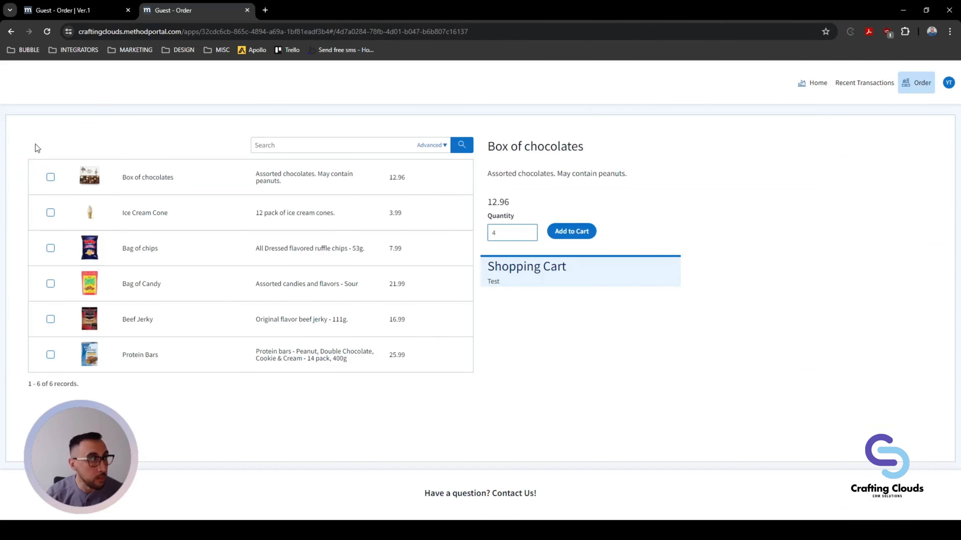
Tick and untick product rows until only Box of chocolates stays checked.
left_click(50, 179)
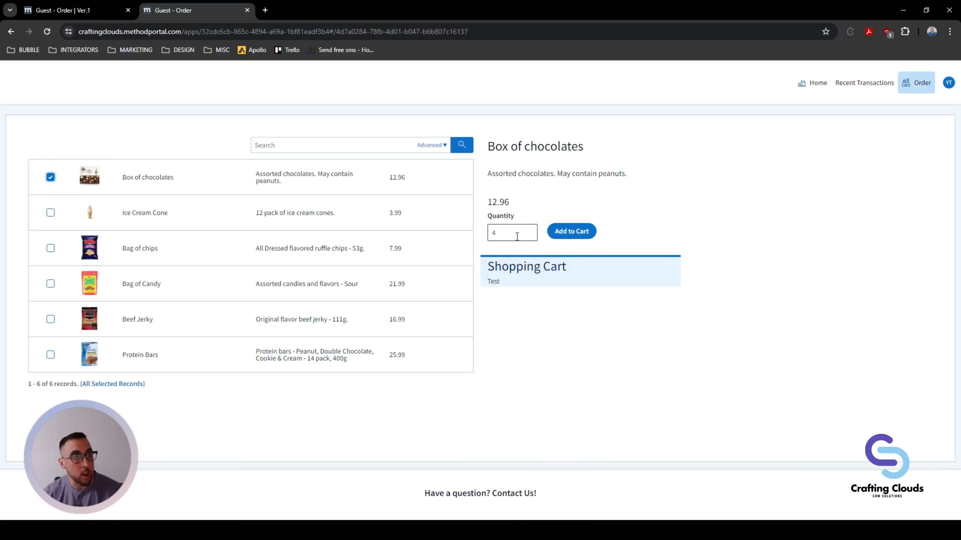
left_click(50, 177)
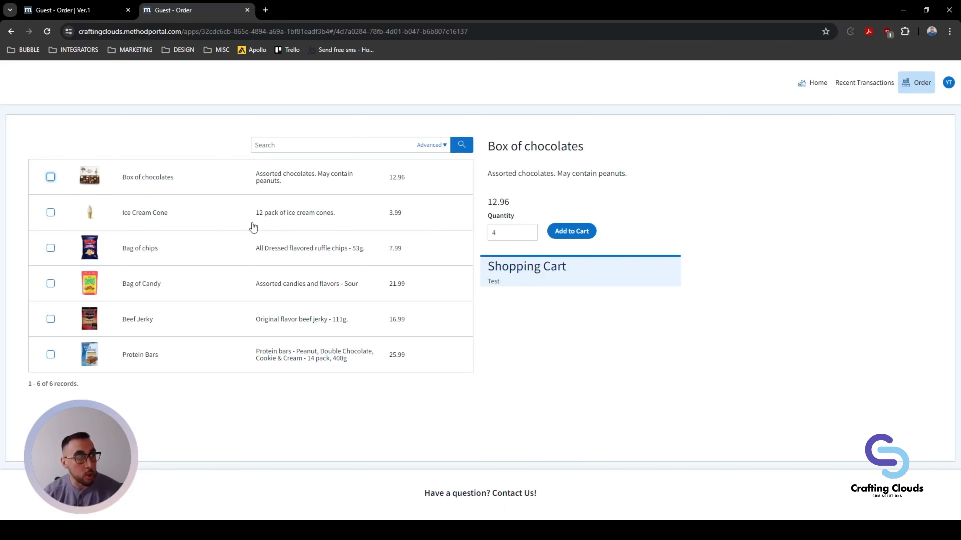
left_click(50, 177)
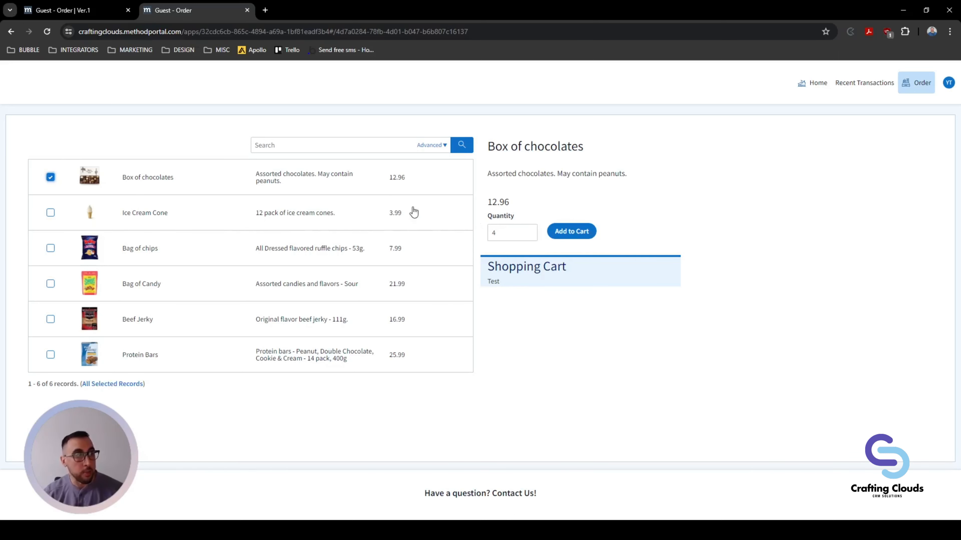
left_click(50, 213)
left_click(51, 248)
left_click(50, 283)
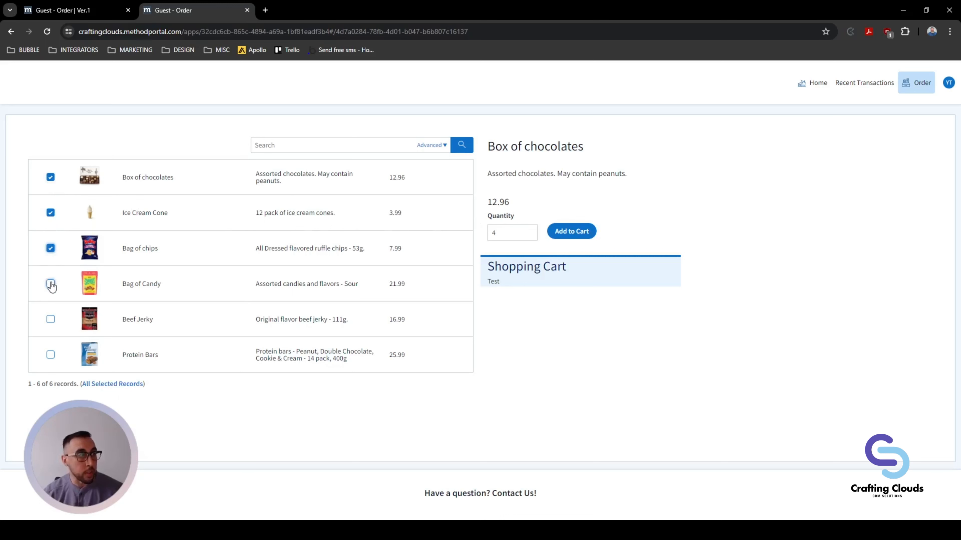
left_click(50, 319)
left_click(50, 320)
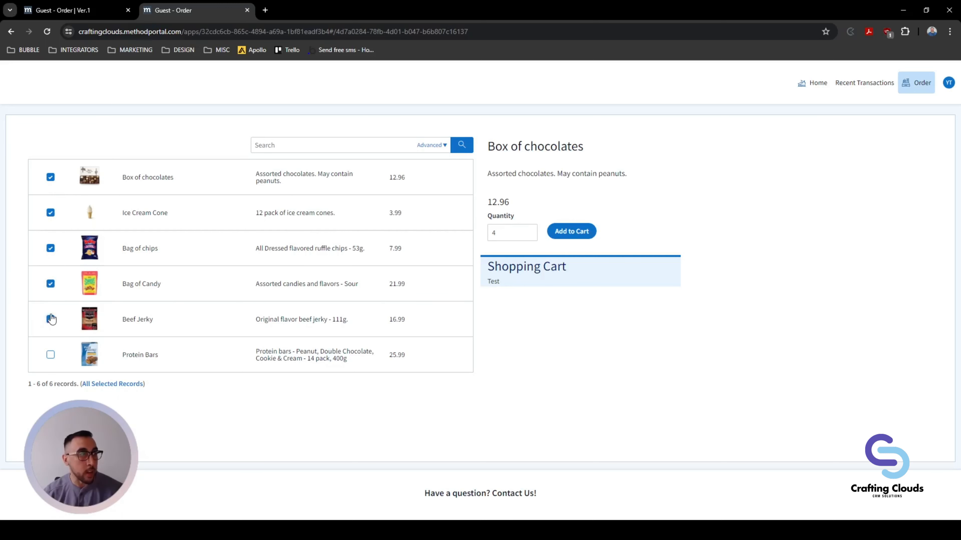
left_click(50, 284)
left_click(50, 249)
left_click(50, 213)
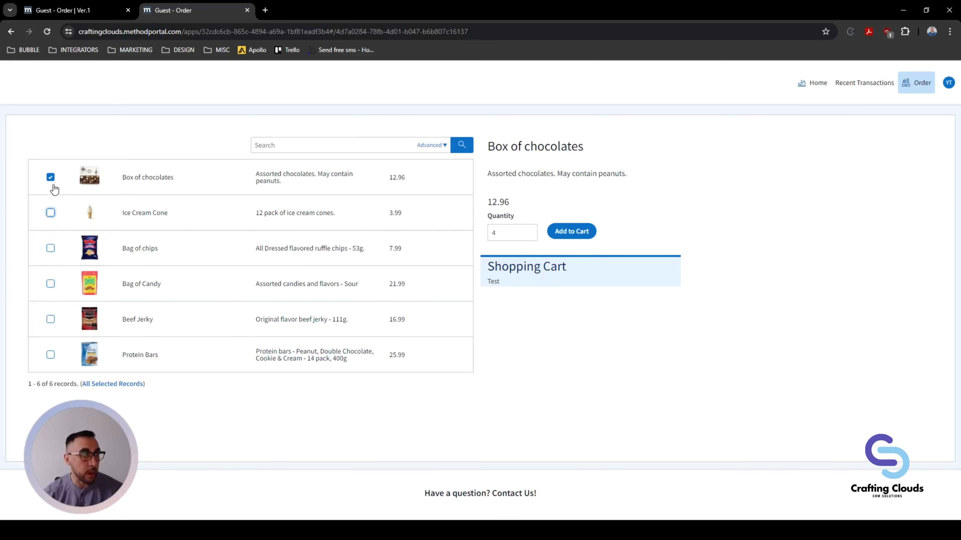
Open the AddtoCart button's empty Click action set from the designer.
left_click(72, 10)
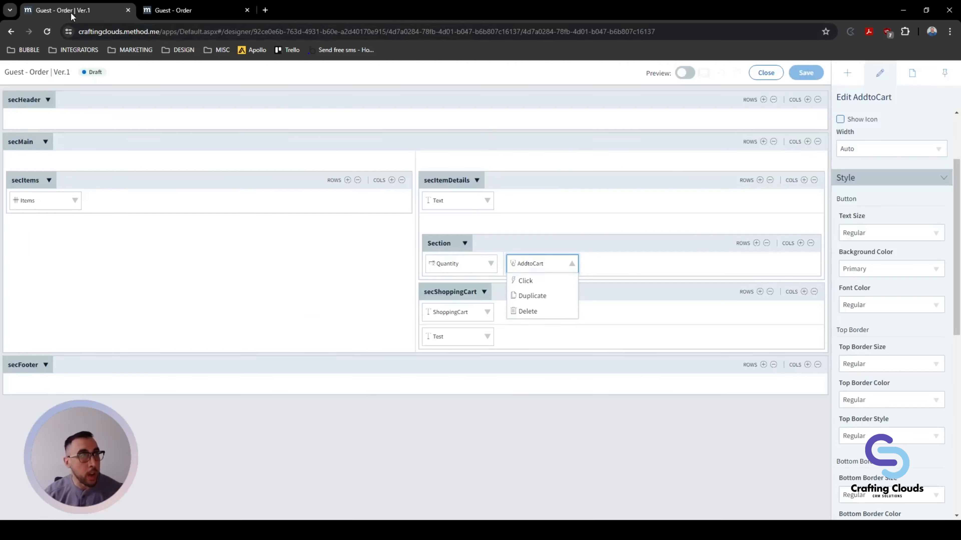
left_click(524, 281)
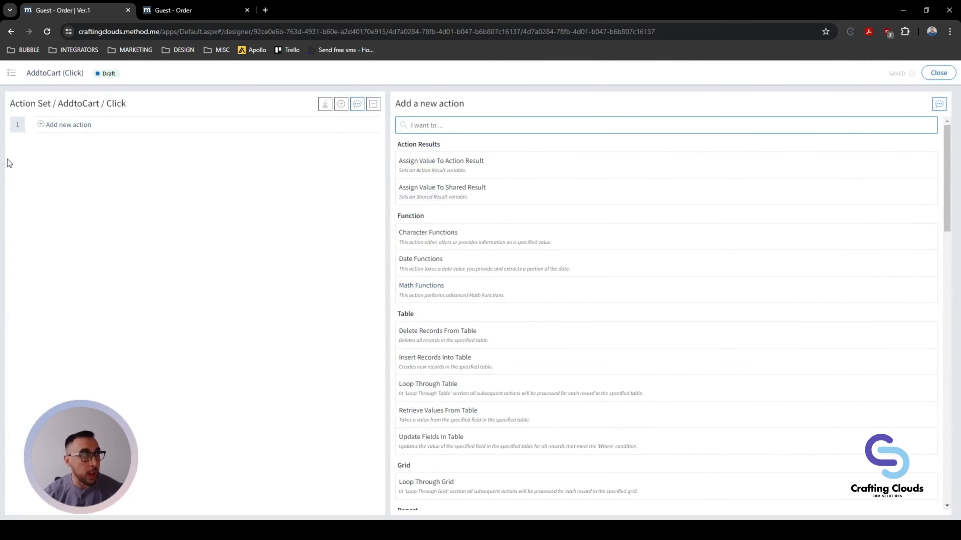
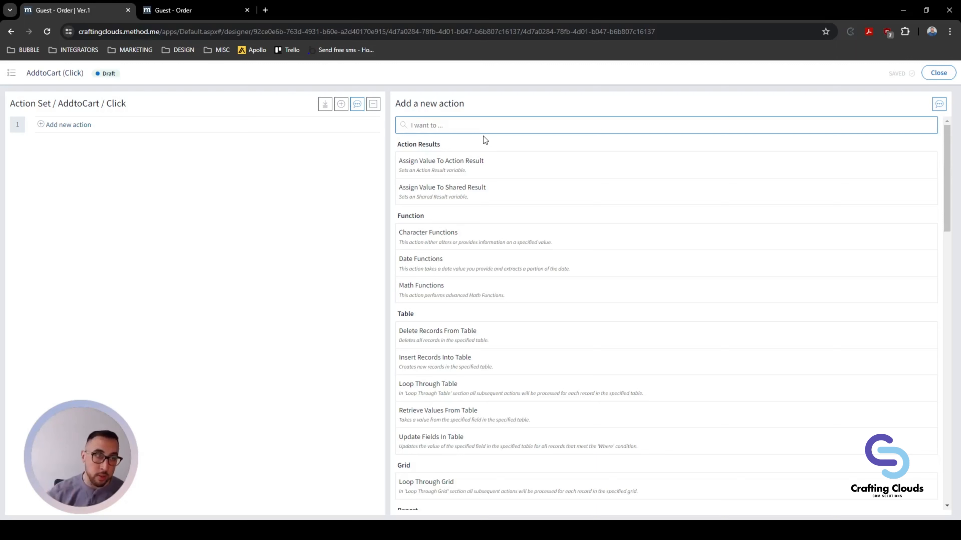
Add a Loop Through Grid action over the Items grid, limited to checked rows only.
type("loop")
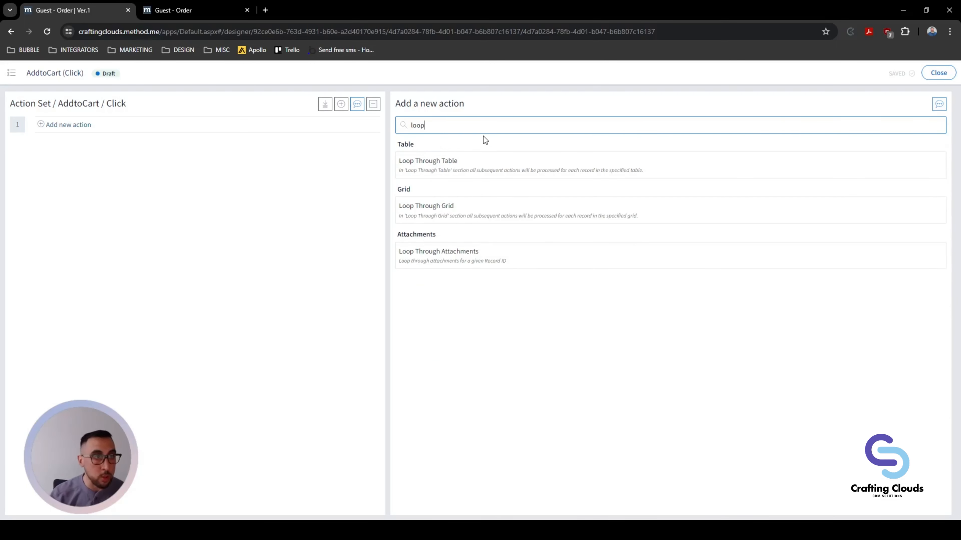
left_click(430, 207)
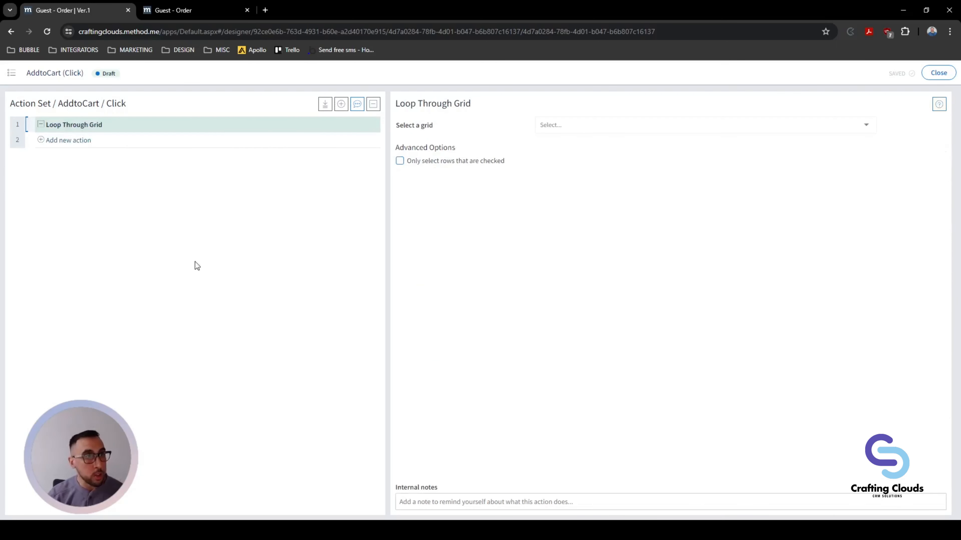
left_click(587, 126)
left_click(567, 144)
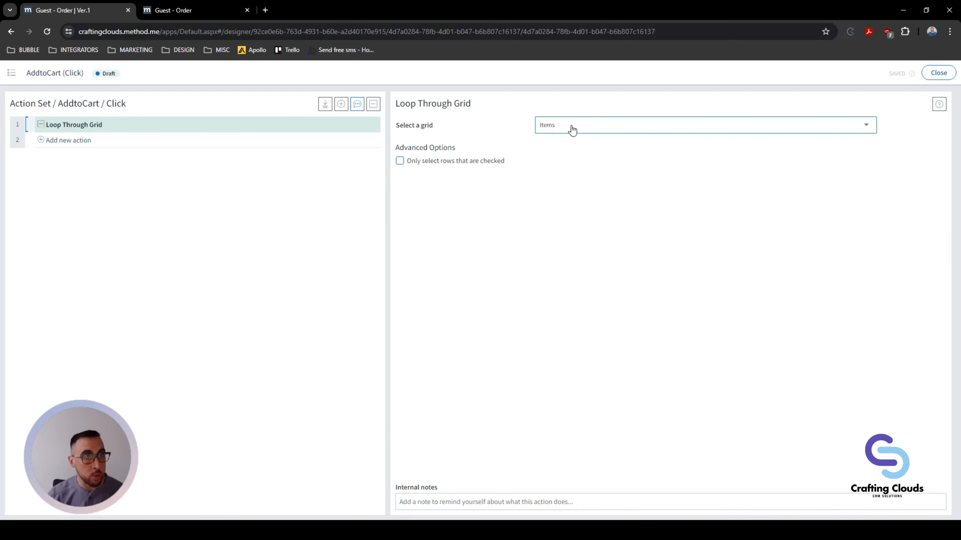
left_click(400, 162)
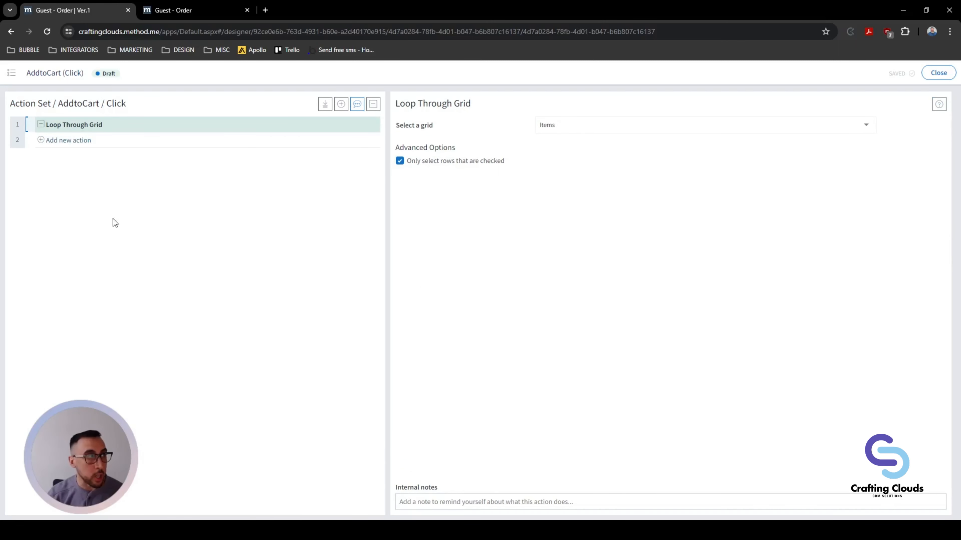
Note the loop as 'Loop through checked items' and start adding an action below it.
left_click(450, 502)
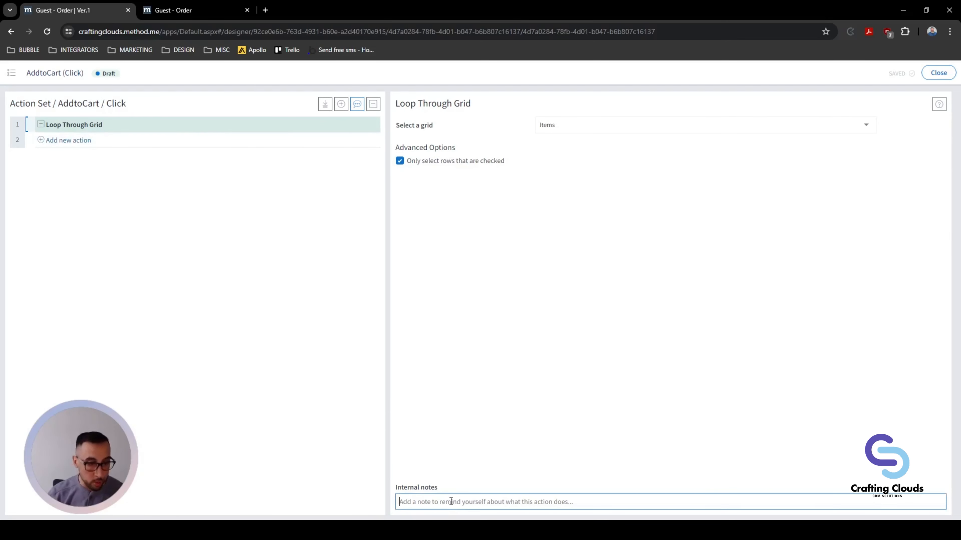
type("u")
type("oop through che")
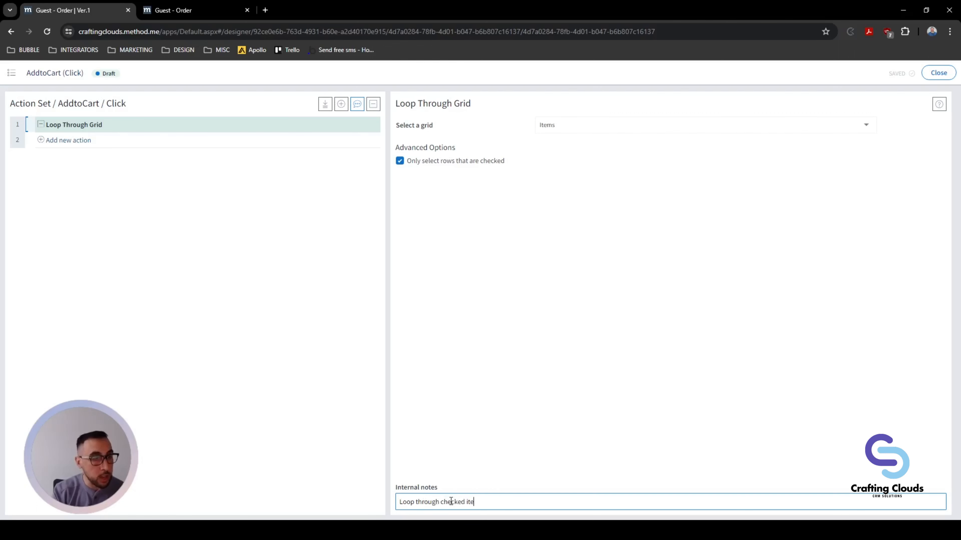
left_click(63, 153)
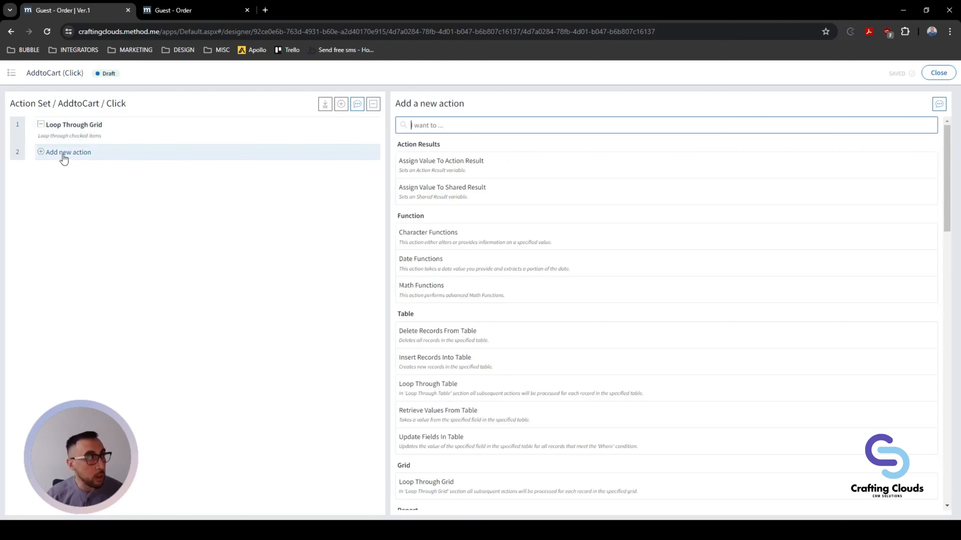
left_click(59, 129)
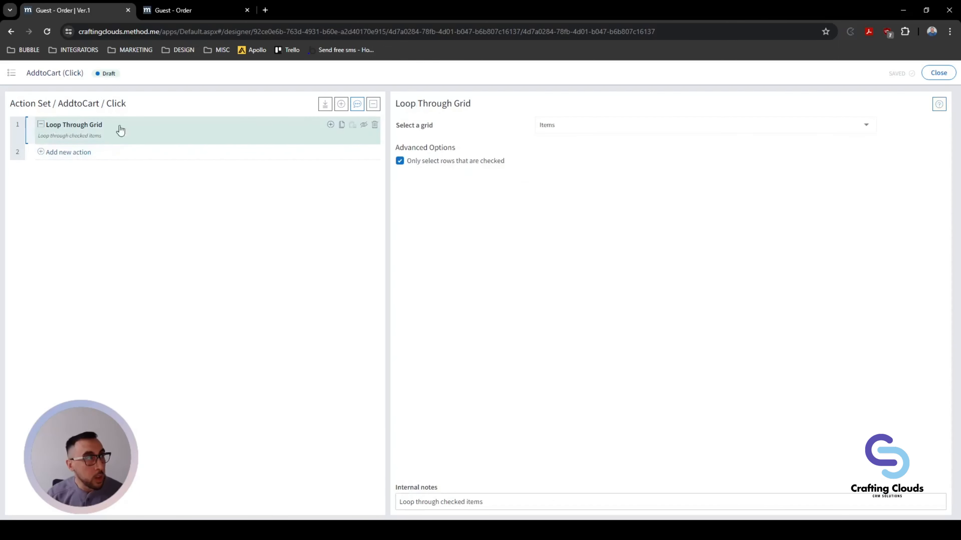
left_click(331, 126)
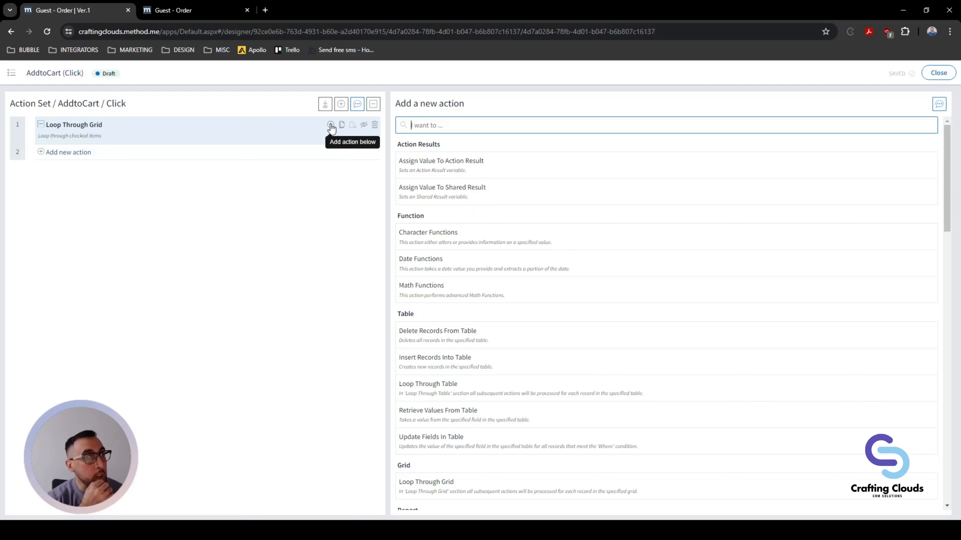
On the Guest - Order page, tick Ice Cream Cone and Bag of chips, then return to the designer.
left_click(186, 10)
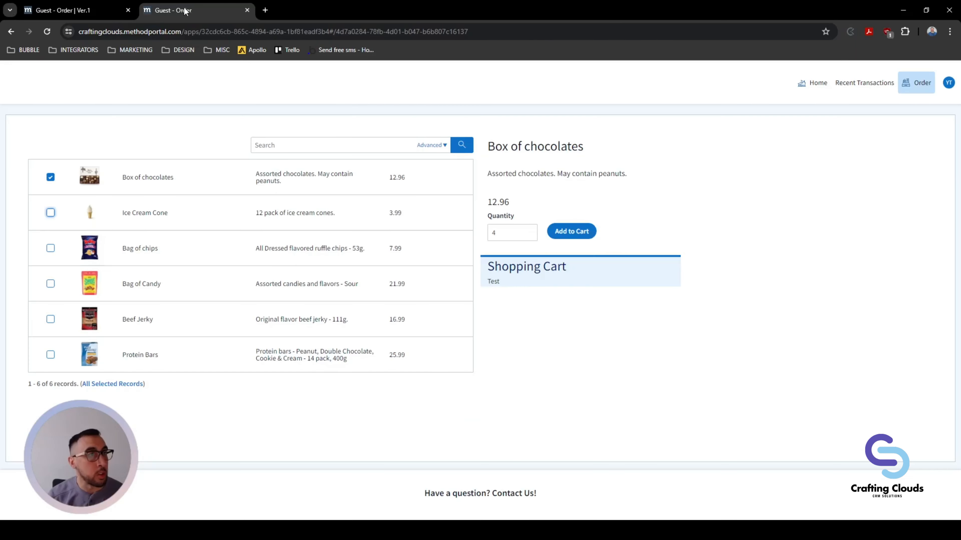
left_click(50, 213)
left_click(51, 249)
left_click(505, 234)
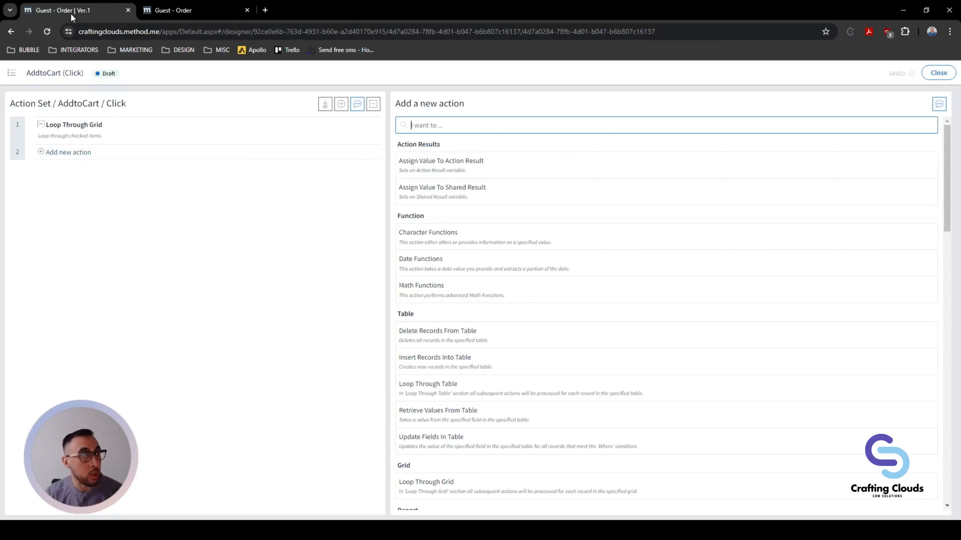
Insert an Assign Value To Action Result above the grid loop, named resultCartFinal.
left_click(83, 153)
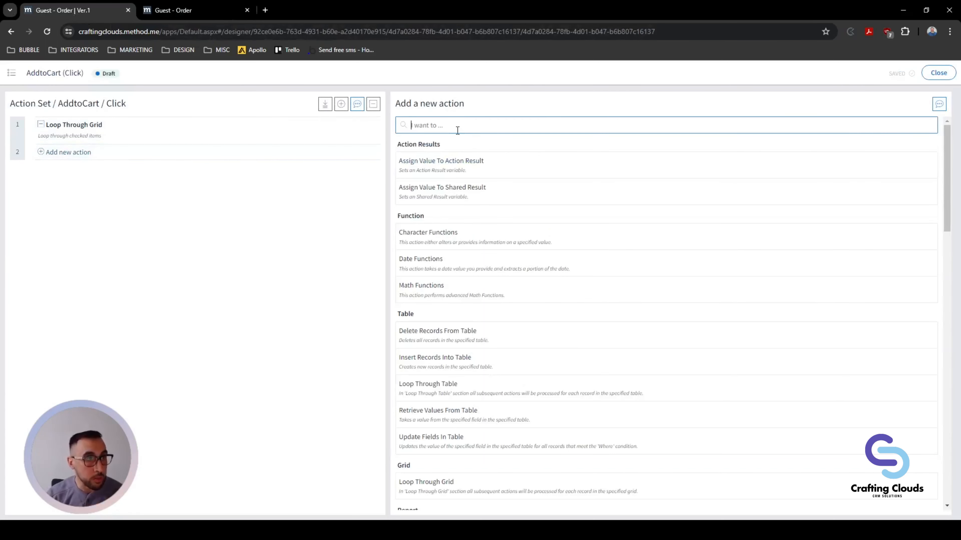
left_click(453, 170)
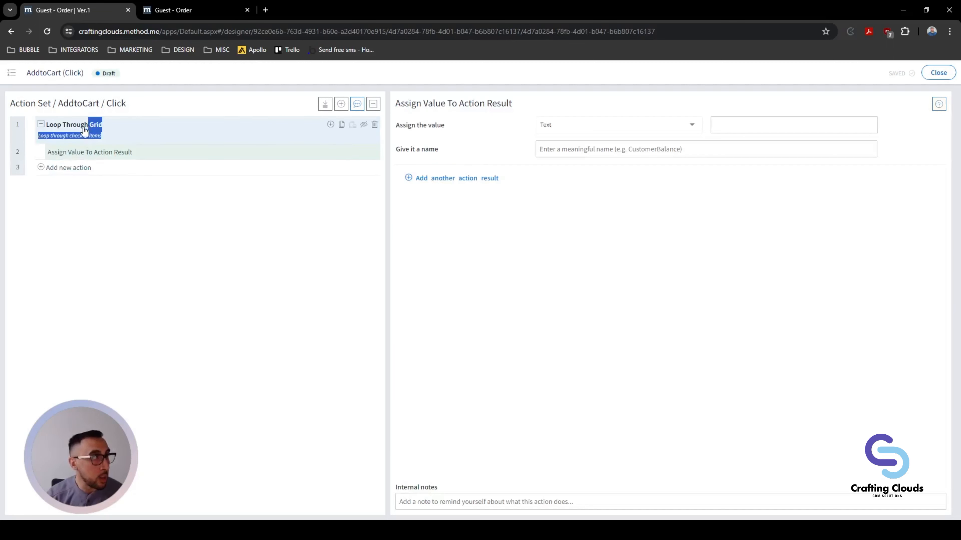
left_click_drag(17, 152, 46, 127)
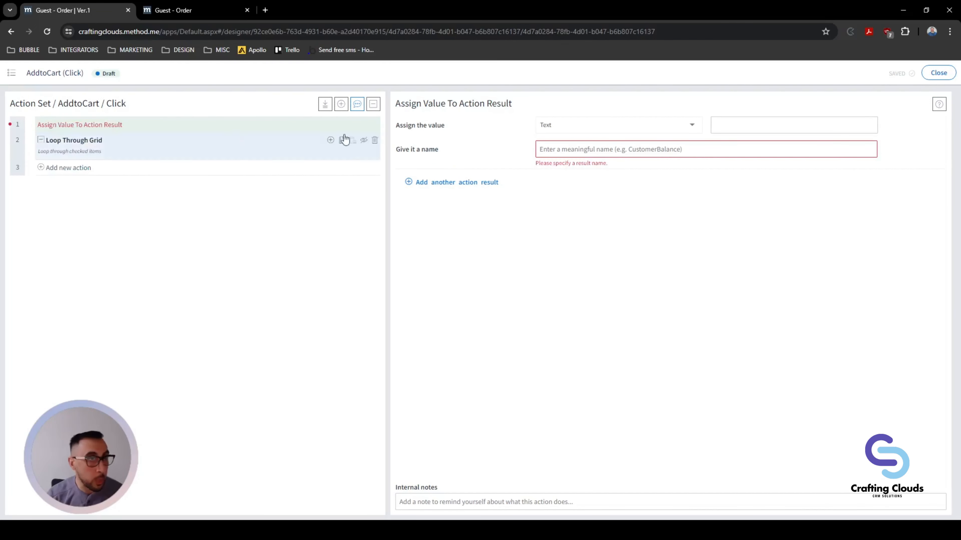
left_click(565, 149)
type("result")
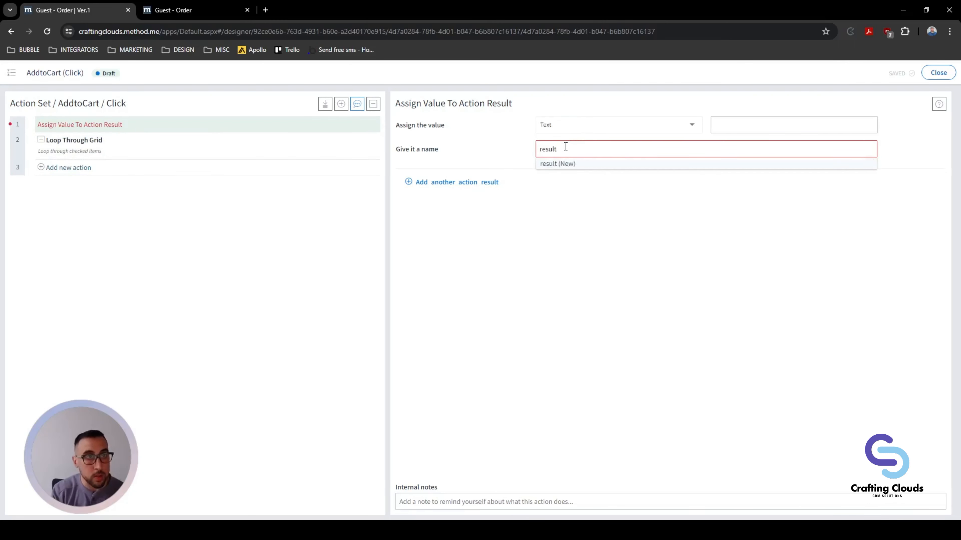
type("CartT")
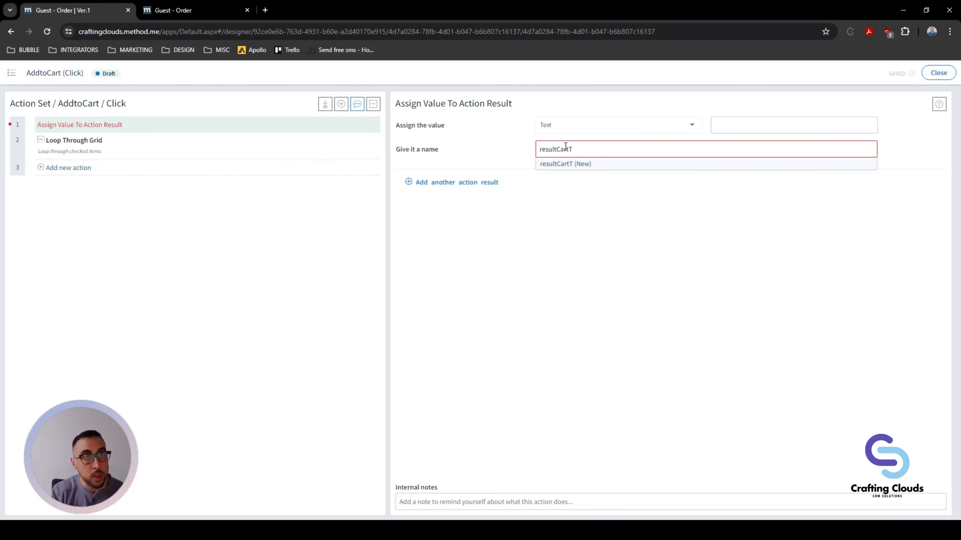
key("BackSpace")
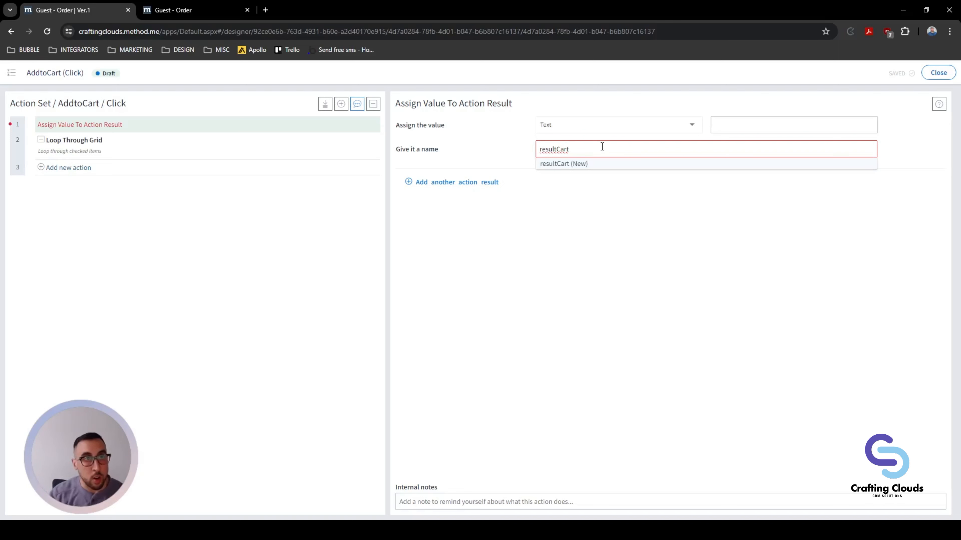
type("Final")
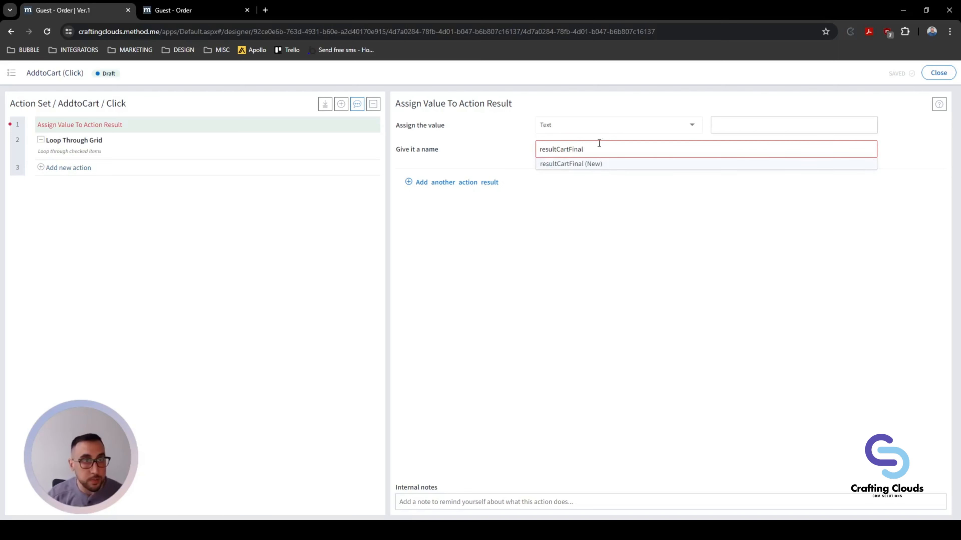
left_click(593, 167)
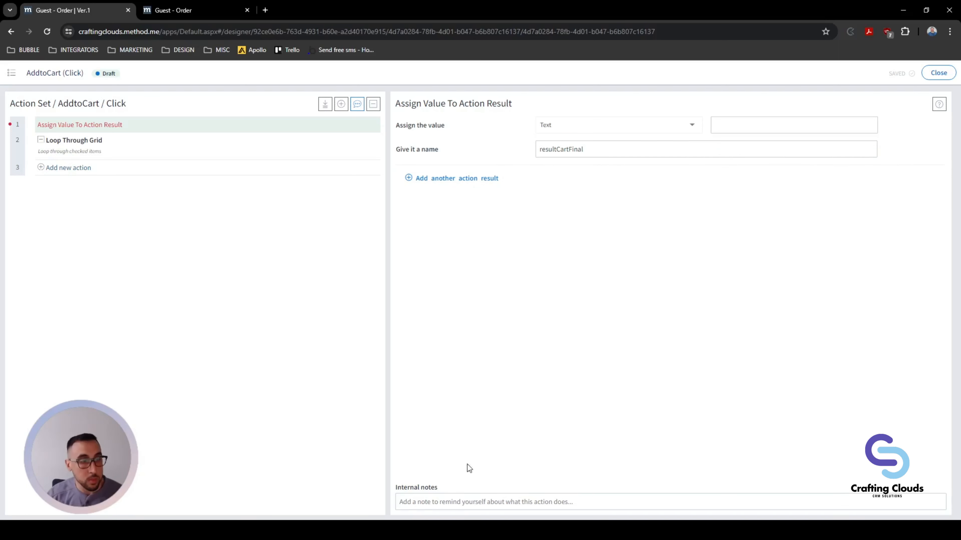
Give the assignment the internal note 'start resultCartFinal'.
left_click(451, 500)
type("s")
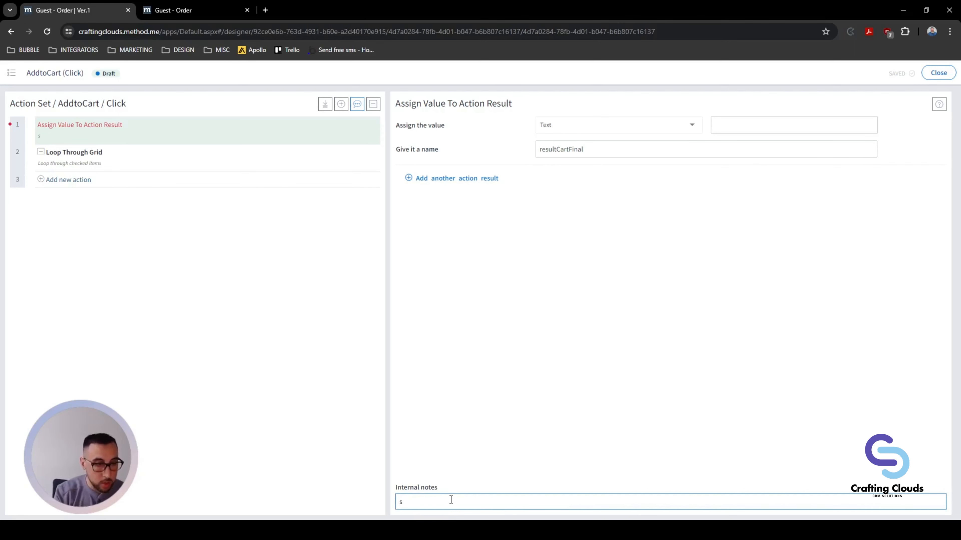
type("tart resultCartFinal")
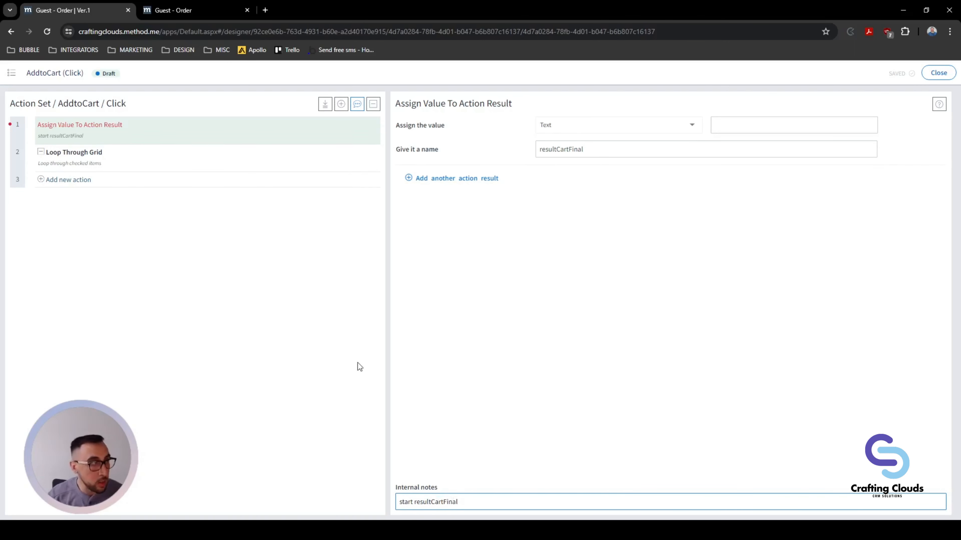
left_click(129, 166)
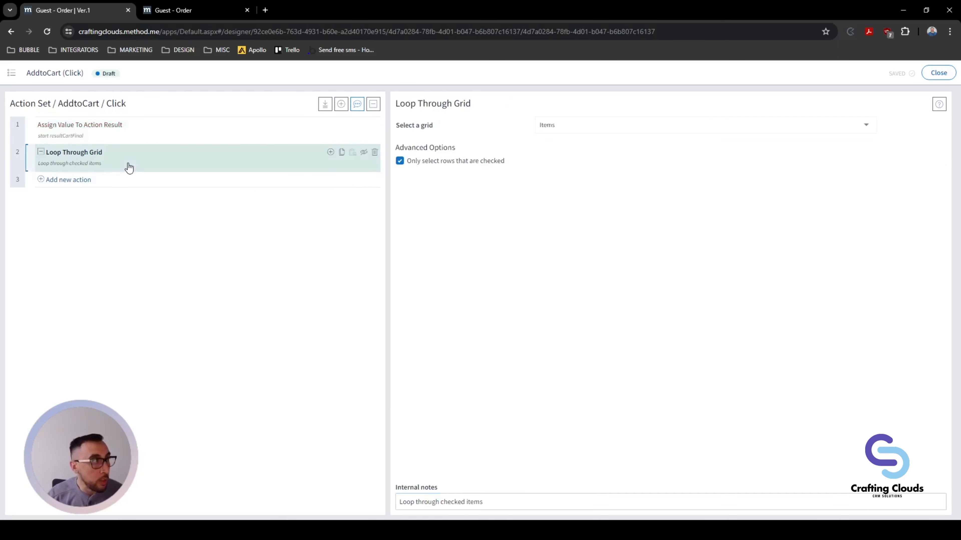
Add an expression-type action result inside the loop, starting with the text '<b>'.
left_click(330, 152)
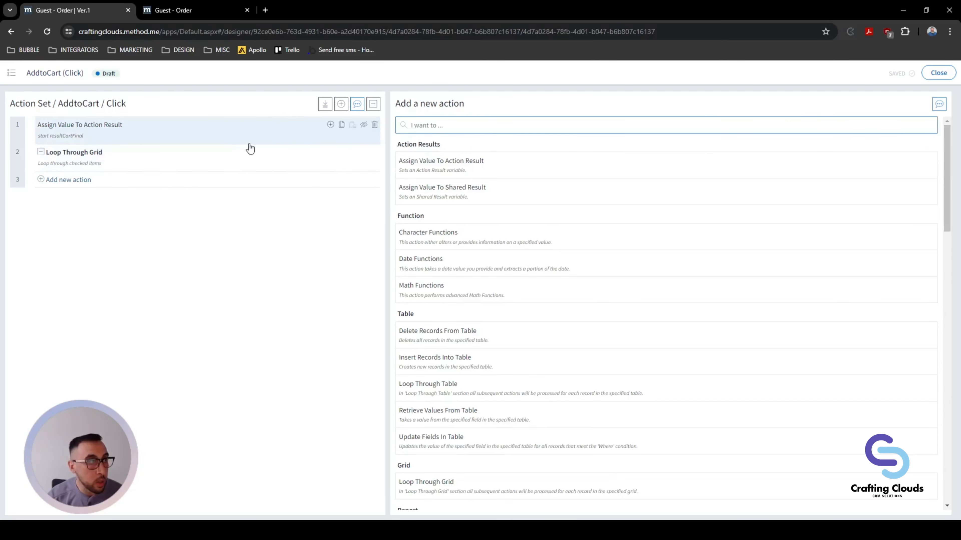
left_click(423, 171)
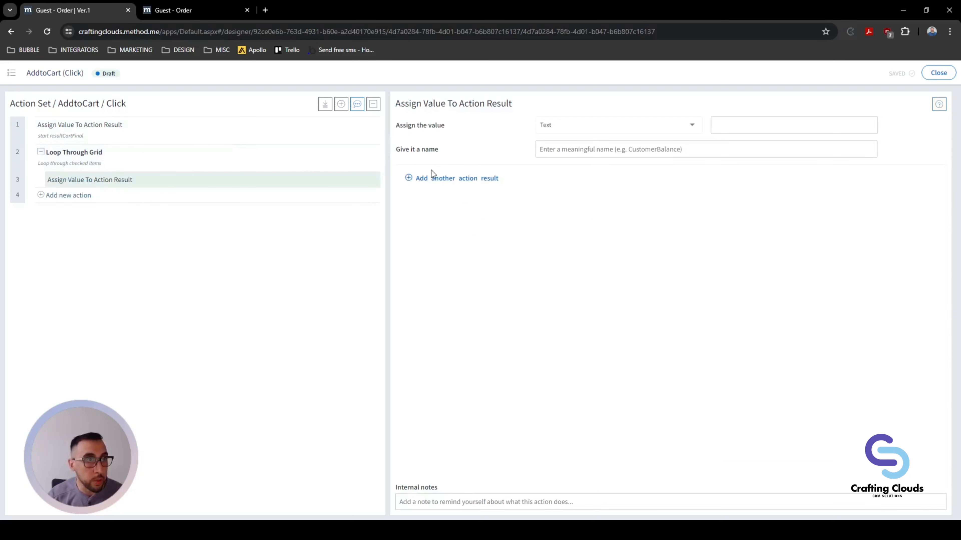
left_click(622, 128)
left_click(598, 173)
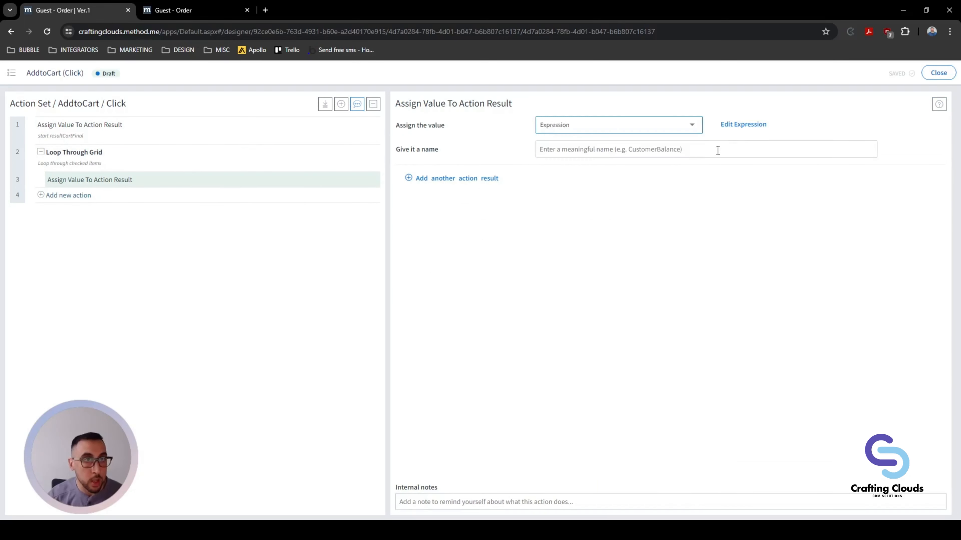
left_click(733, 127)
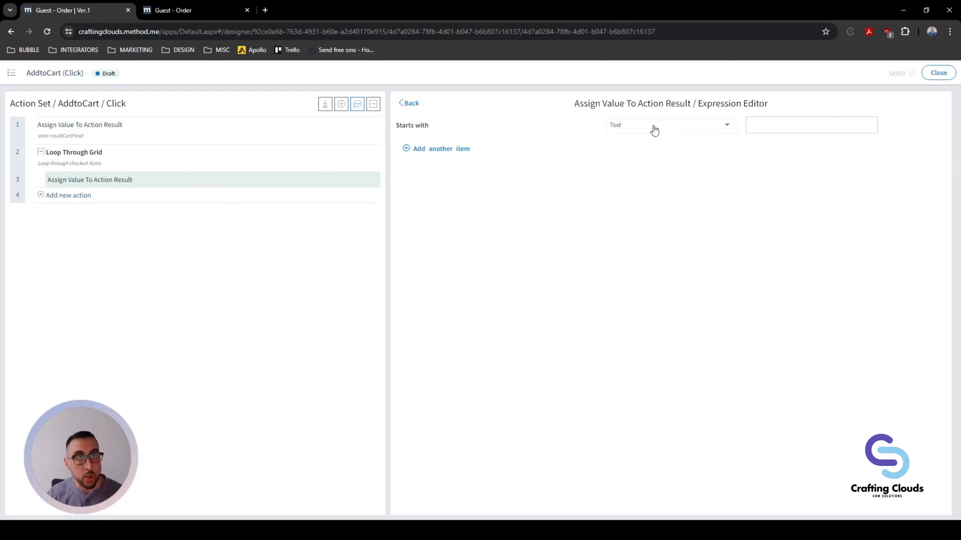
left_click(718, 130)
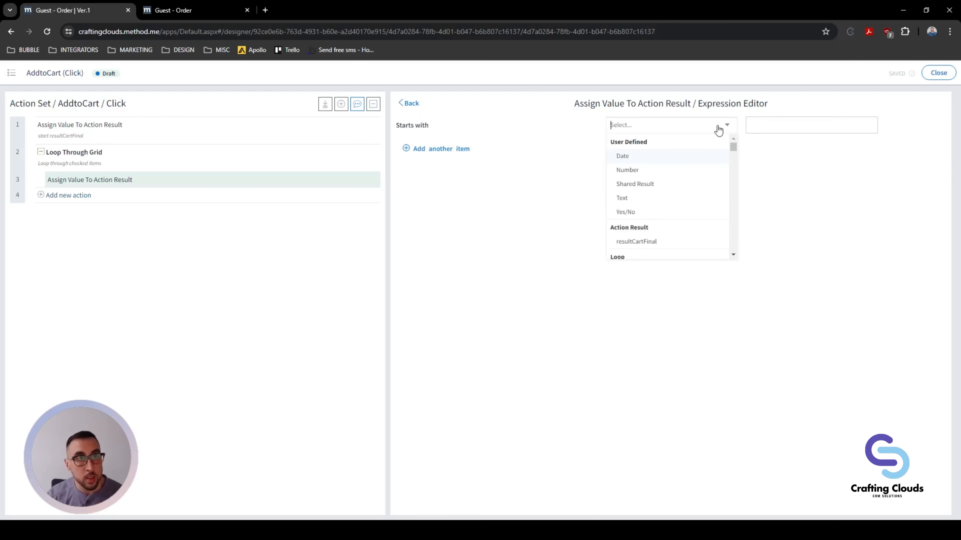
left_click(722, 128)
left_click(765, 126)
type("<b>")
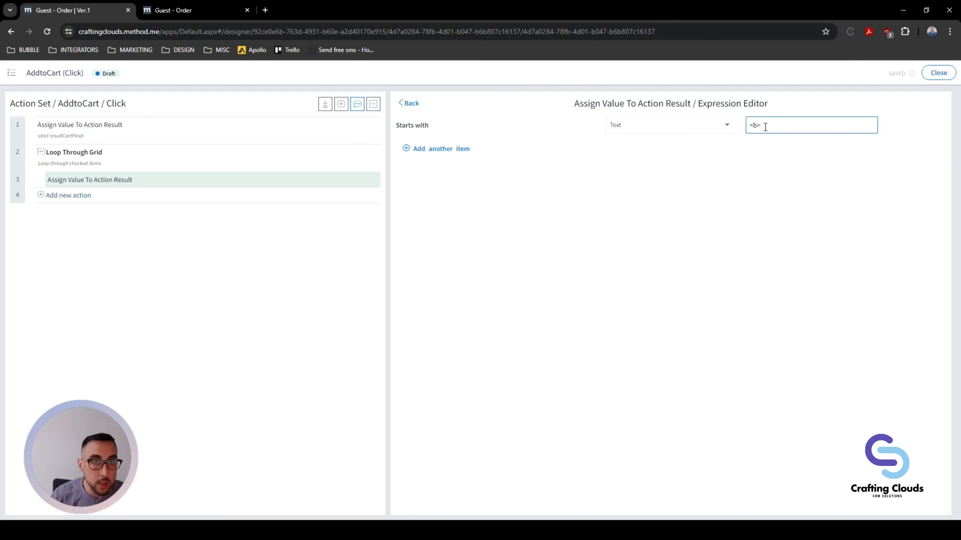
Append the Name field and the text '</b></br>' to the expression.
left_click(454, 150)
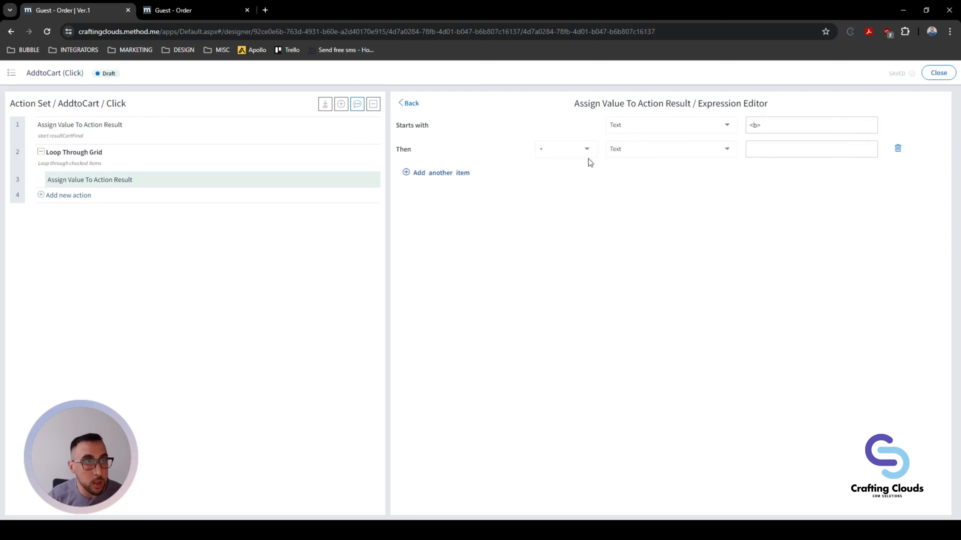
left_click(660, 156)
type("lo")
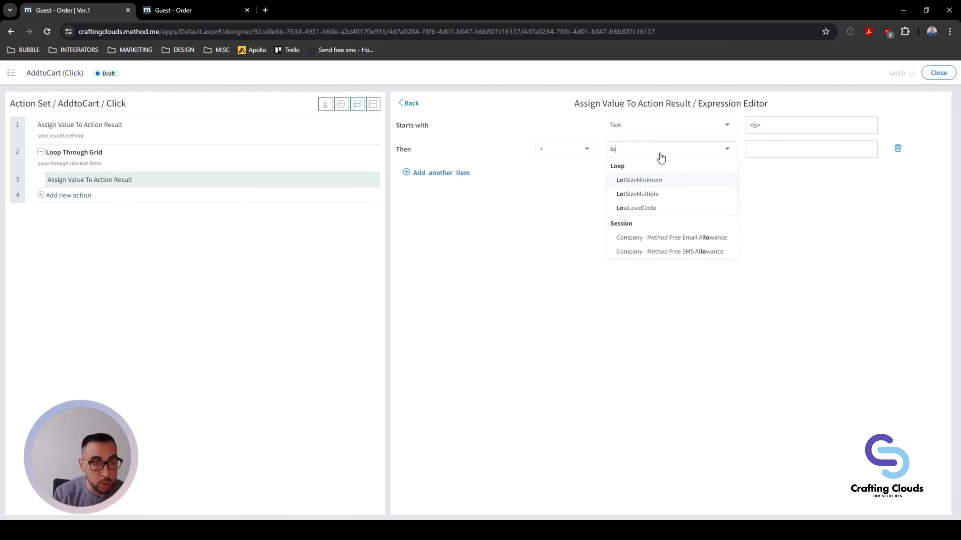
key("BackSpace")
key("BackSpace")
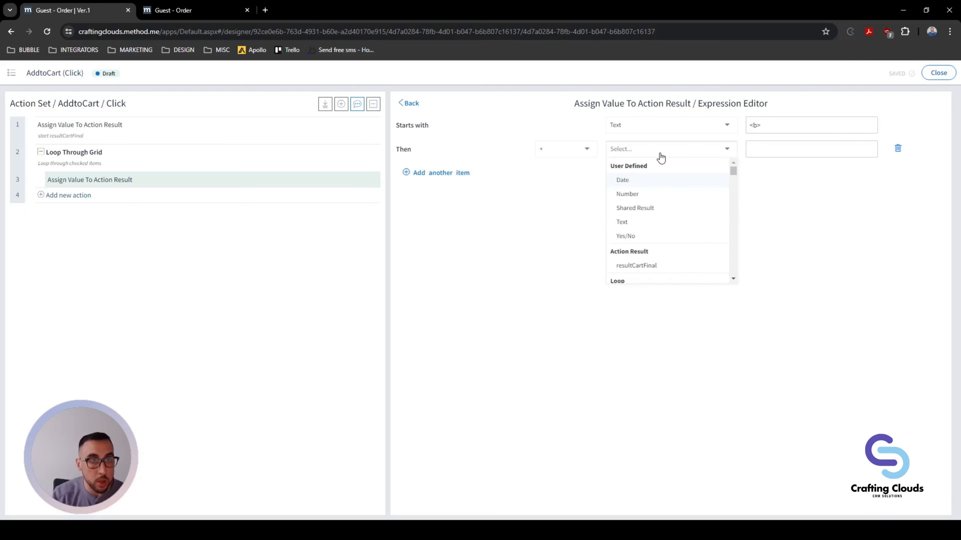
type("name")
left_click(624, 193)
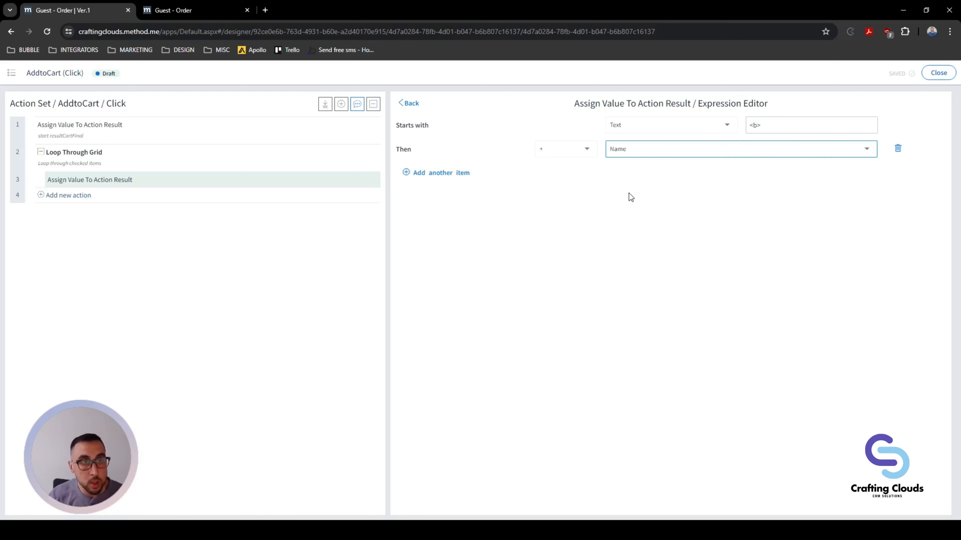
left_click(429, 173)
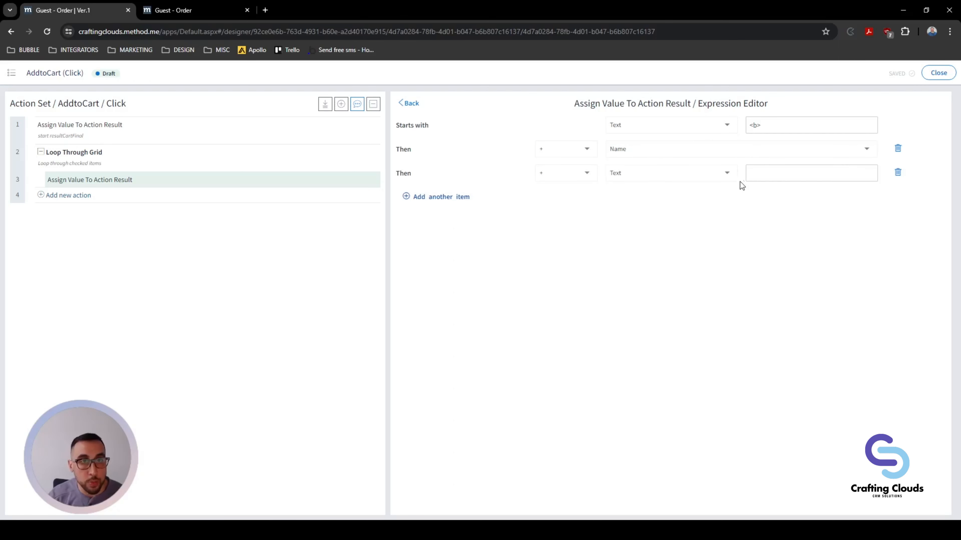
left_click(751, 174)
type("</b>")
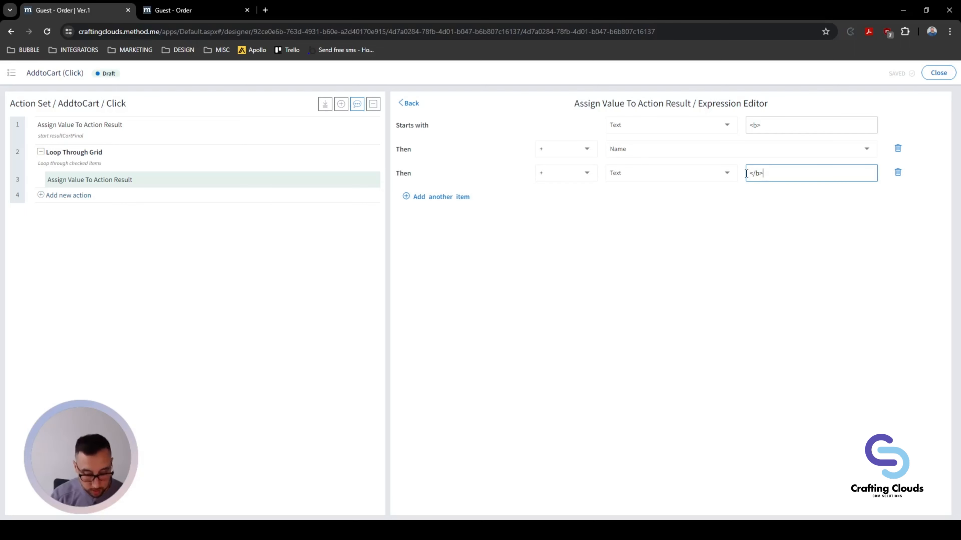
type("<")
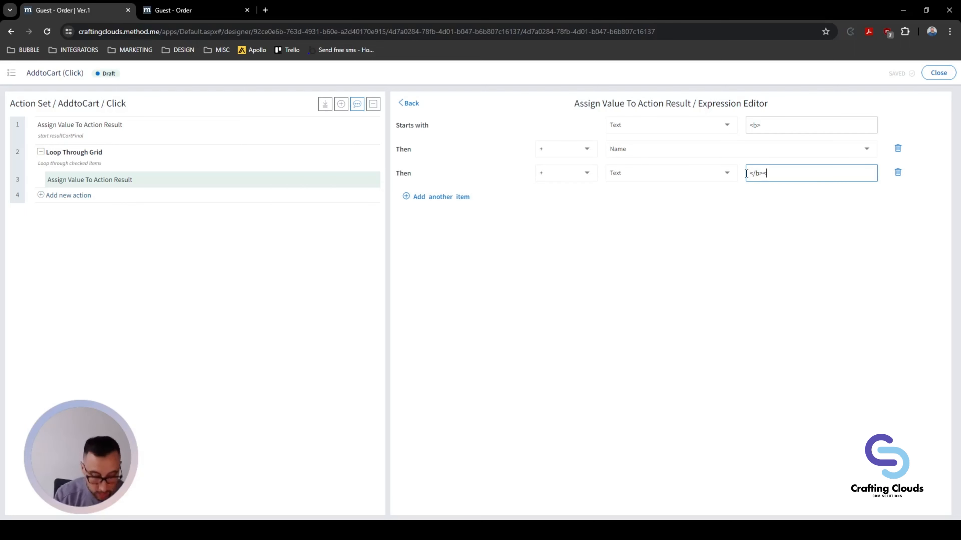
type("/br>")
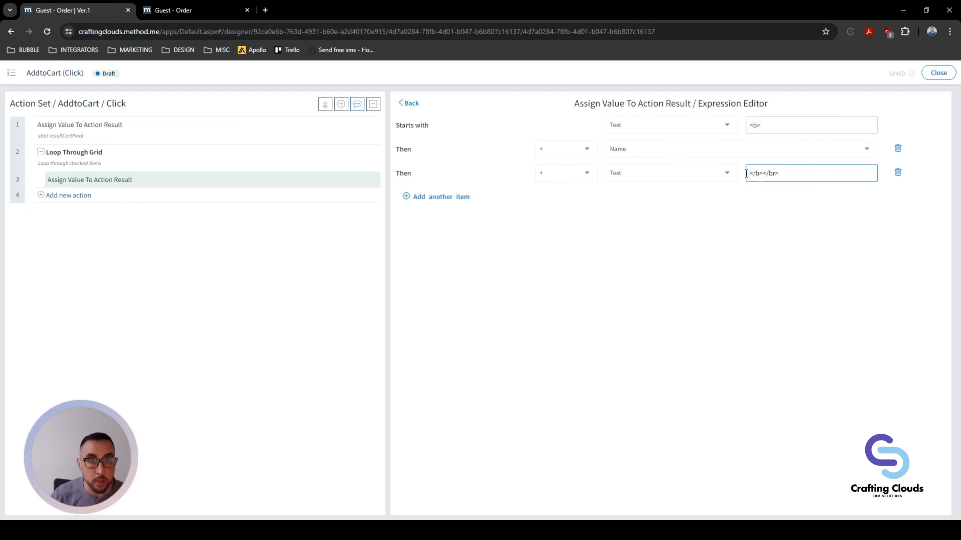
Append the Quantity field and the text 'x -' to the expression.
left_click(458, 197)
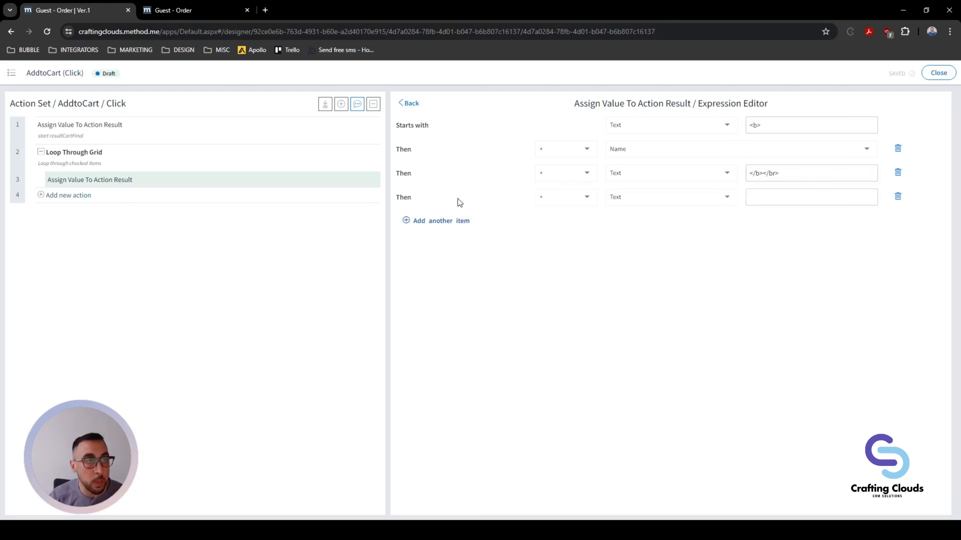
left_click(658, 197)
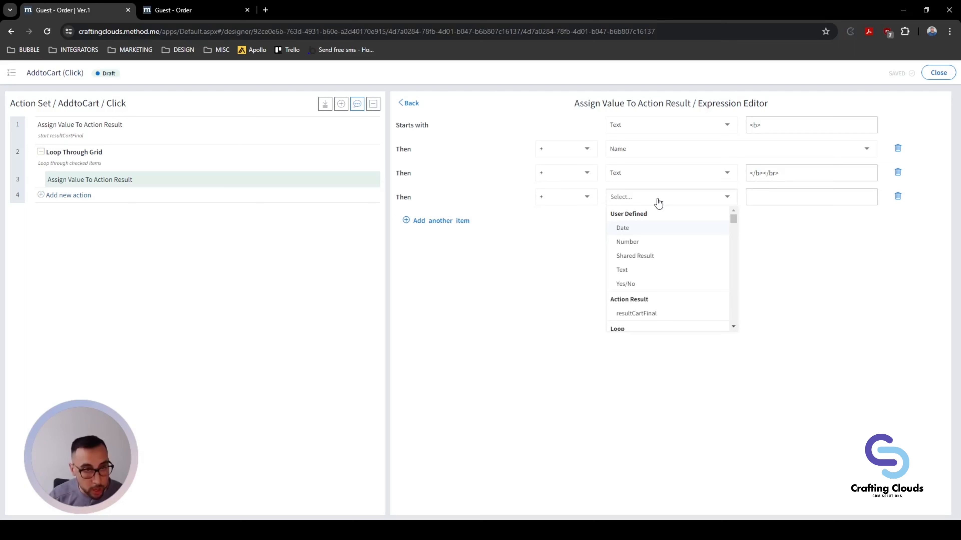
type("quan")
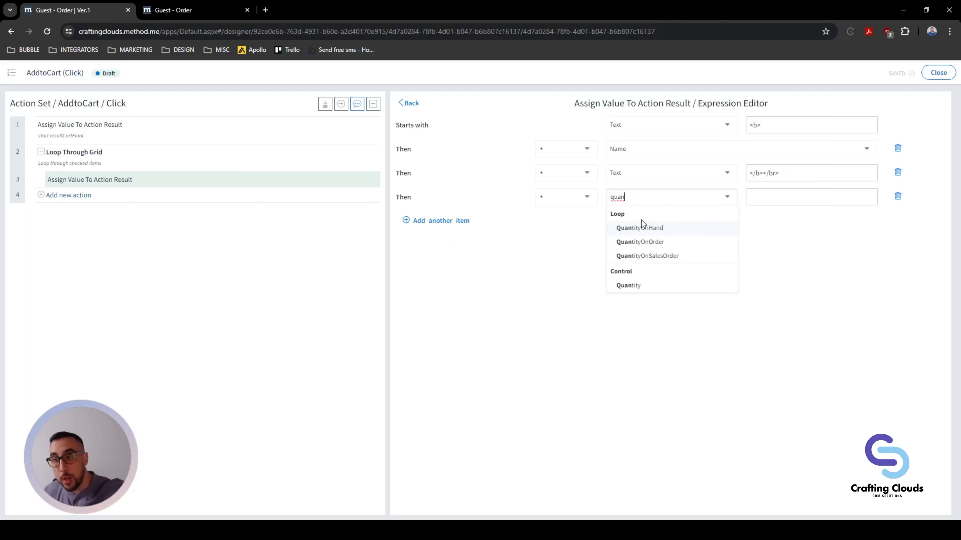
left_click(626, 288)
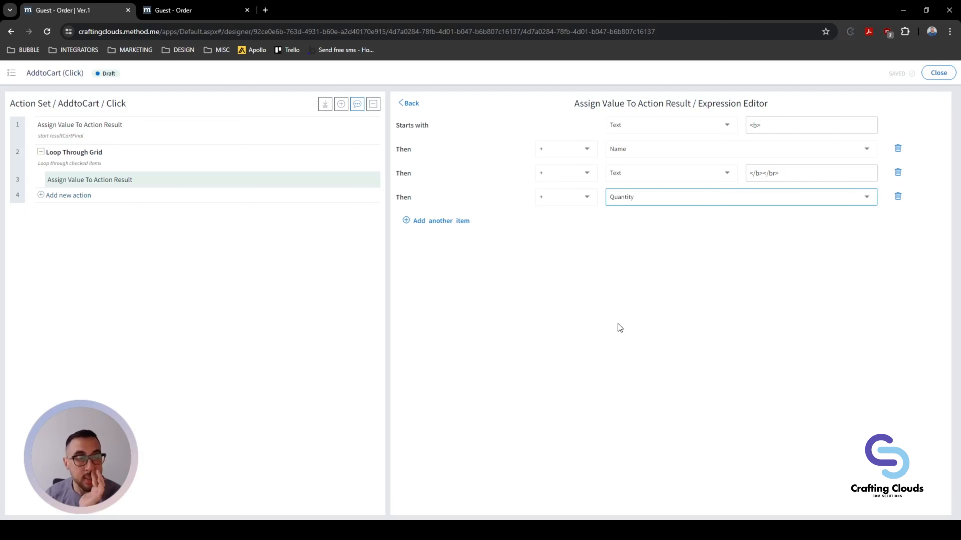
left_click(451, 223)
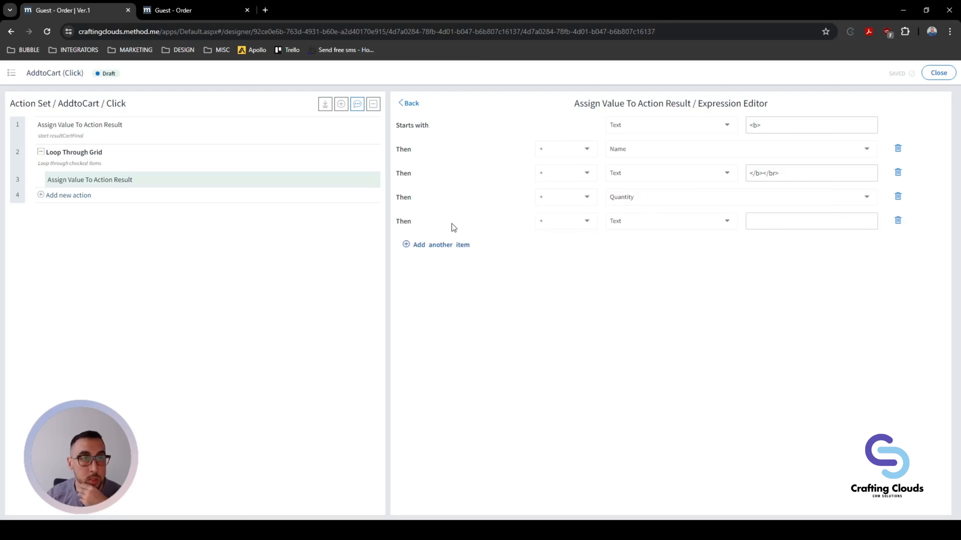
left_click(804, 222)
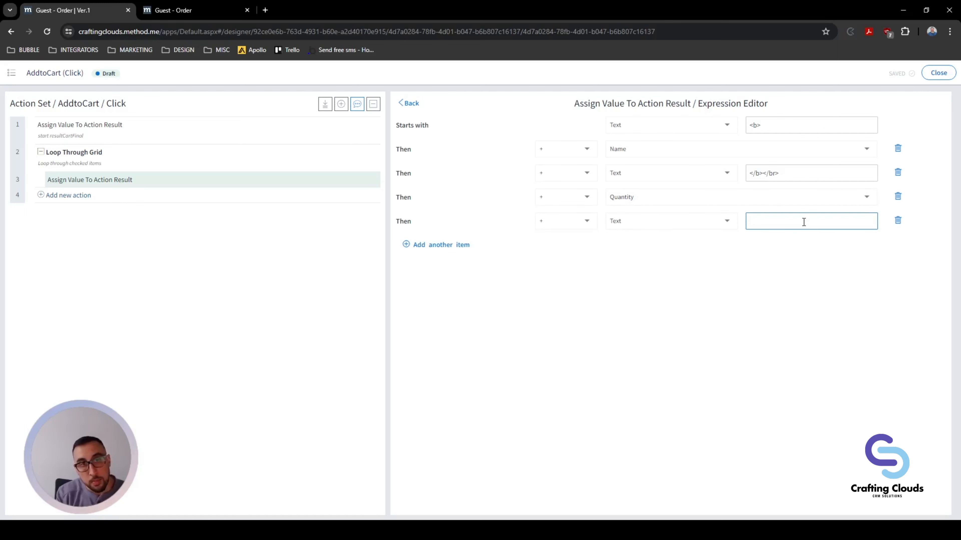
type("x -")
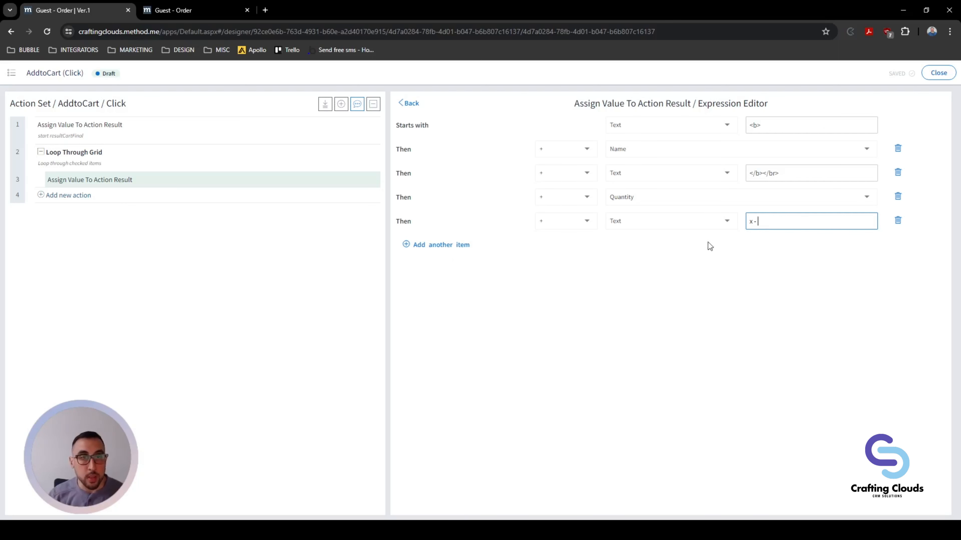
Finish the expression with the SalesDesc field and return to the step settings.
left_click(448, 246)
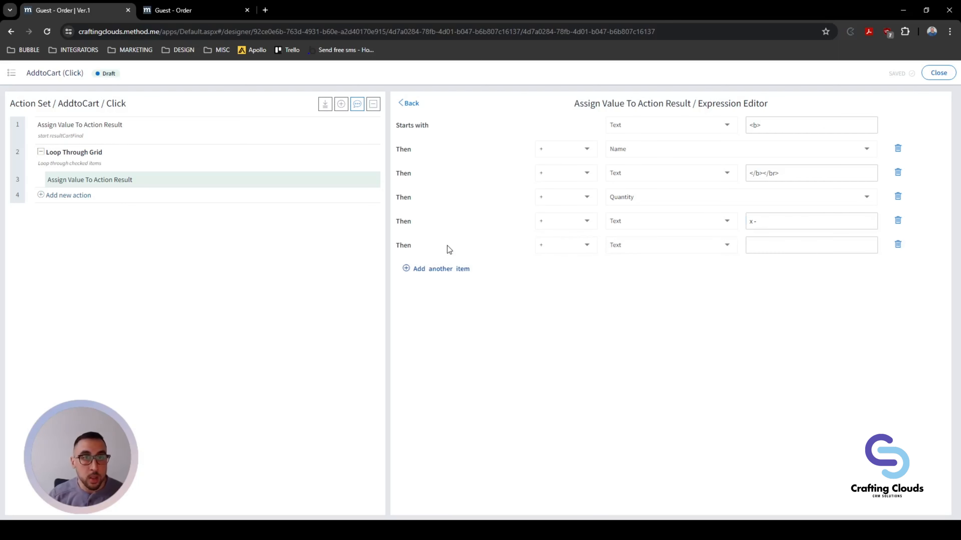
left_click(676, 248)
type("it")
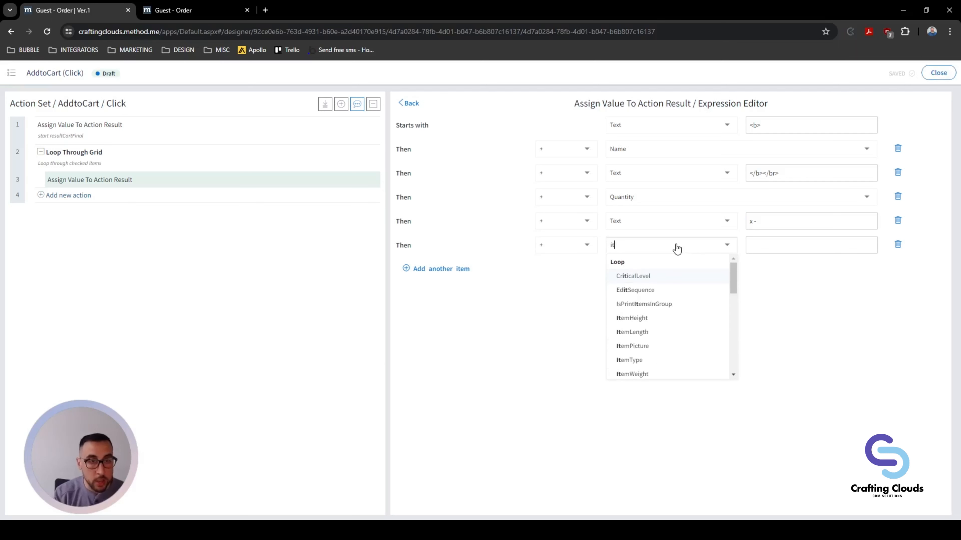
type("emr")
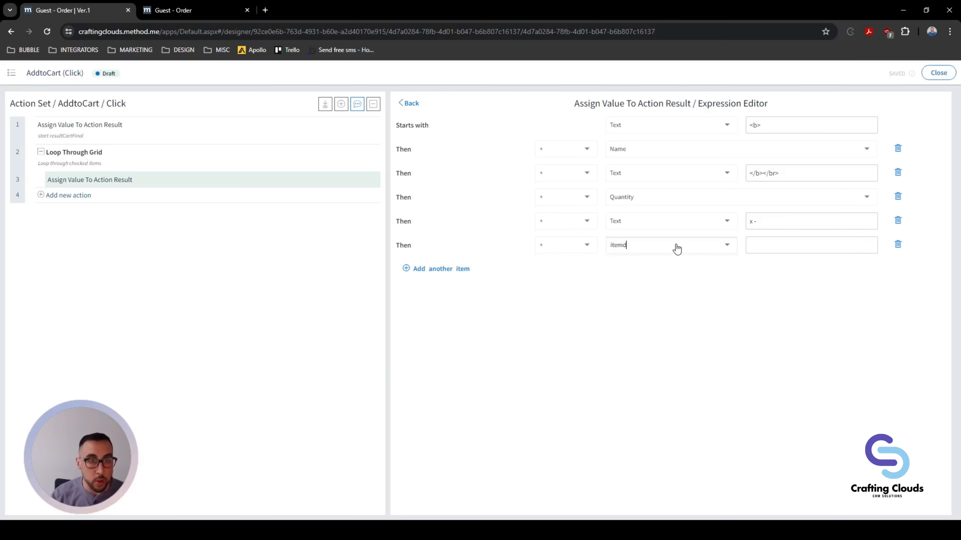
key("BackSpace")
key("BackSpace")
key("BackSpace")
key("BackSpace")
key("BackSpace")
type("des")
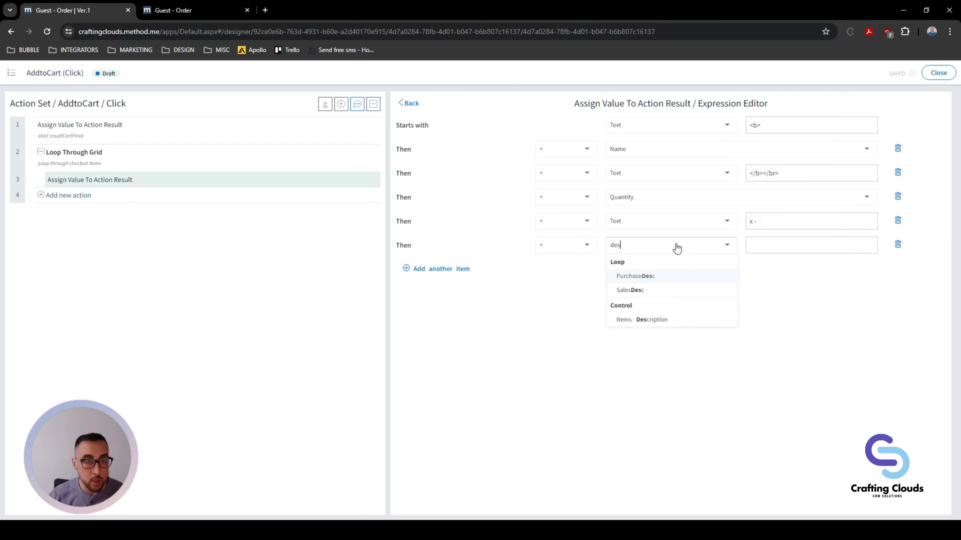
left_click(639, 291)
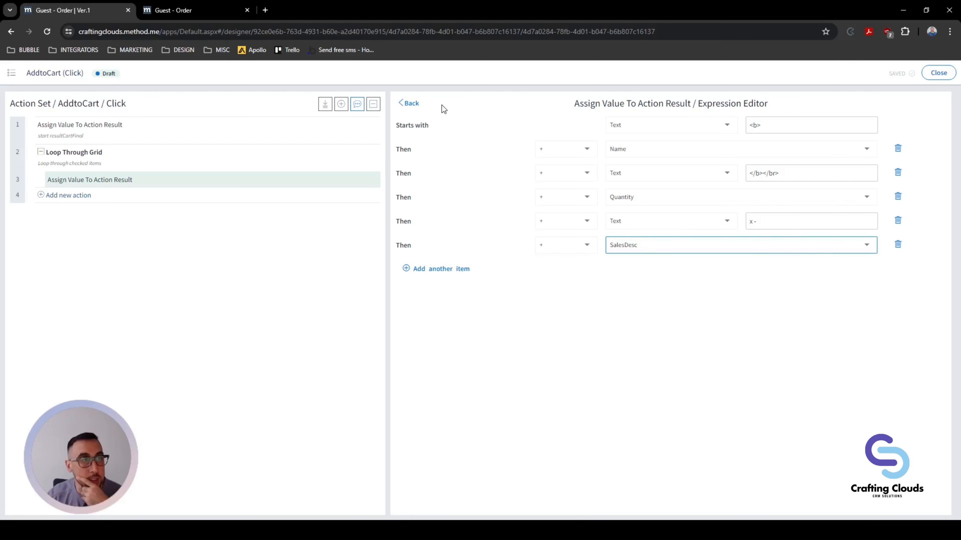
left_click(409, 103)
Name the looped result resultItemInfo and note it 'grab resultItemInfo'.
left_click(577, 147)
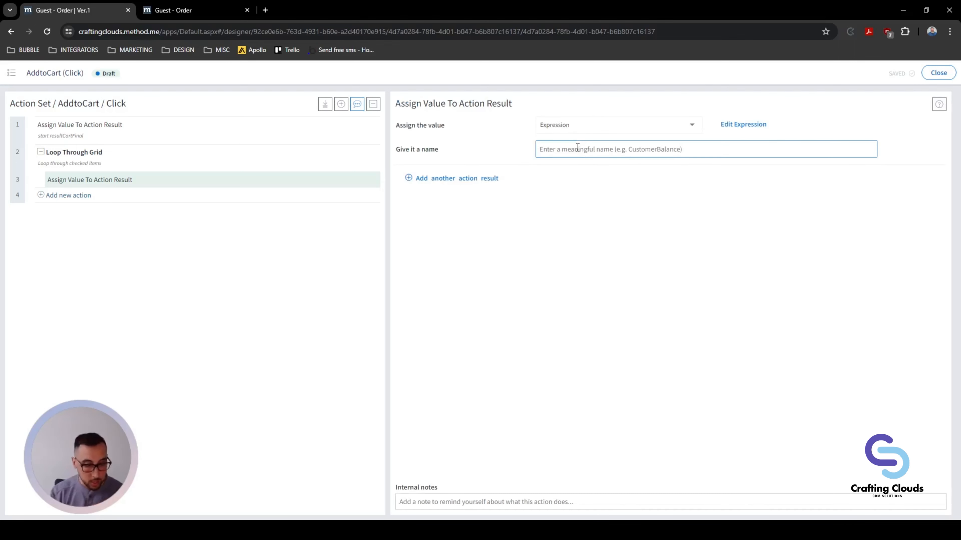
type("resultIt")
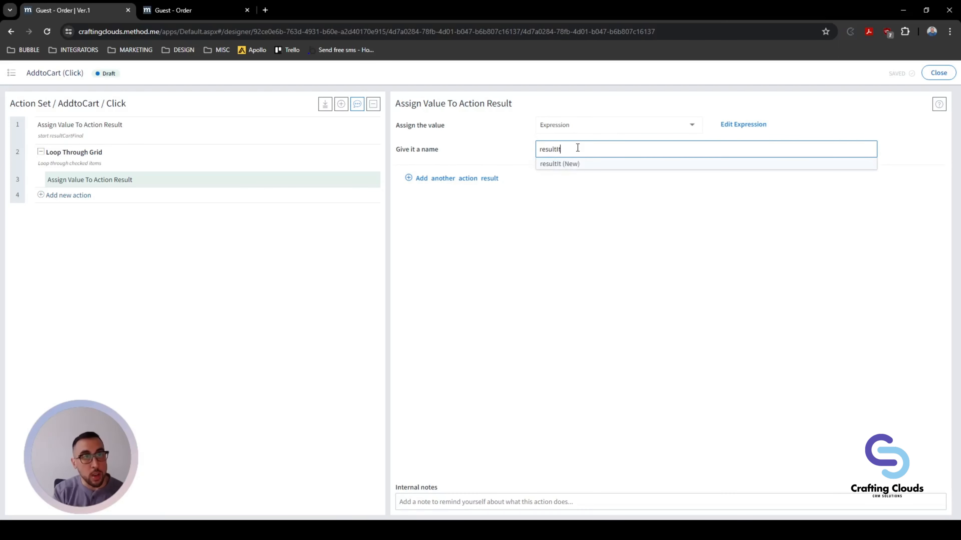
type("emInfo")
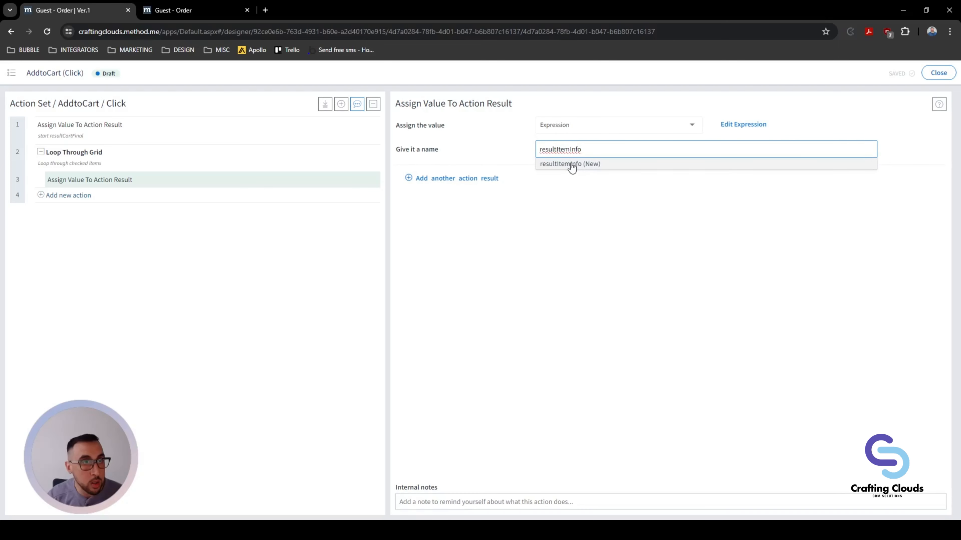
left_click(572, 165)
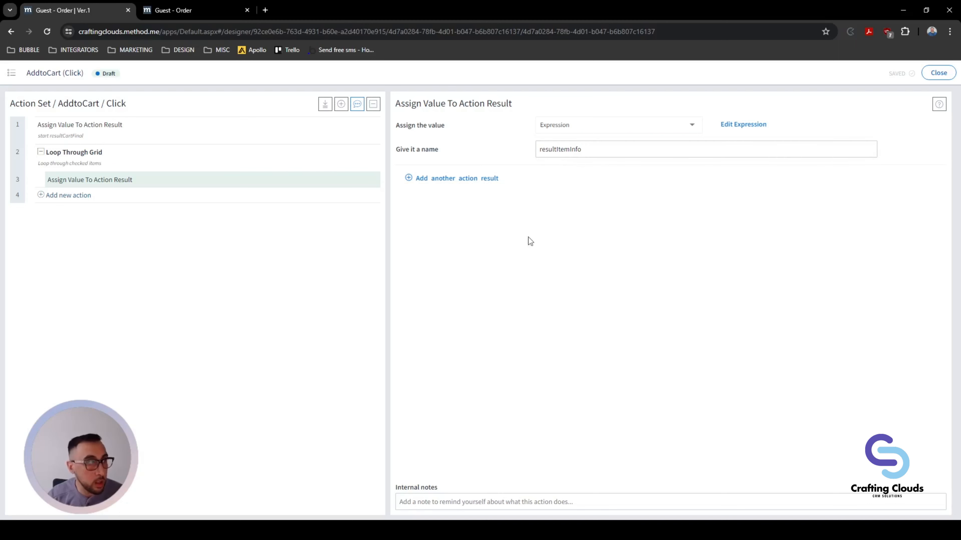
left_click(466, 501)
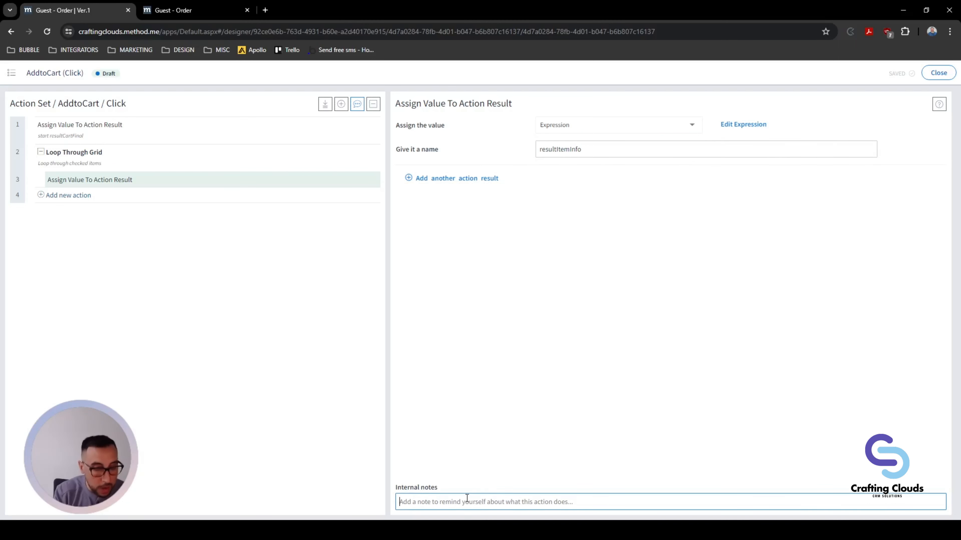
type("grab resul")
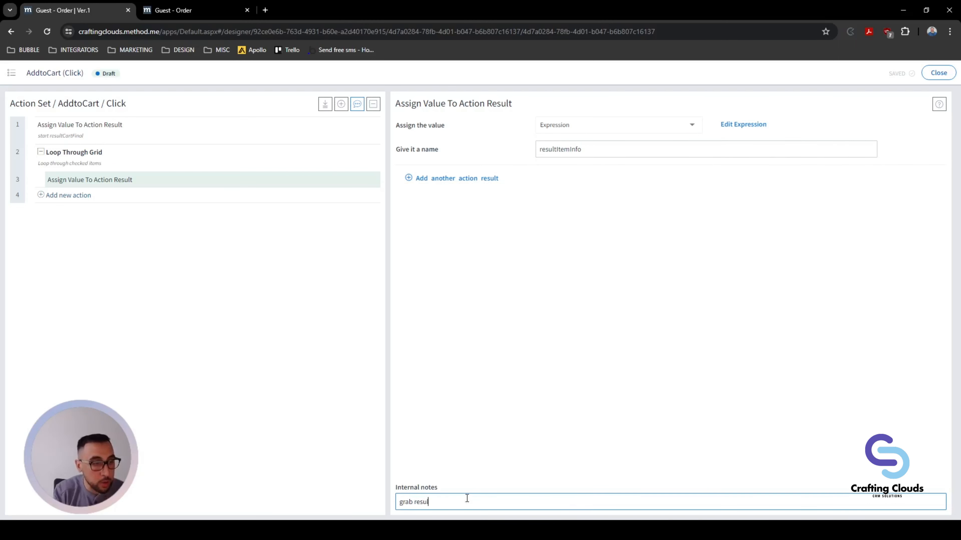
type("tItemInfo")
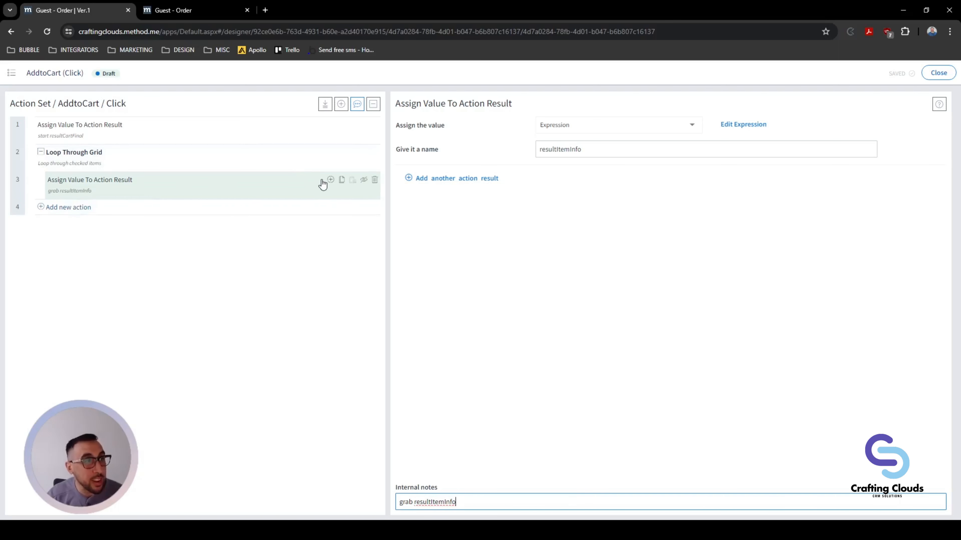
left_click(330, 180)
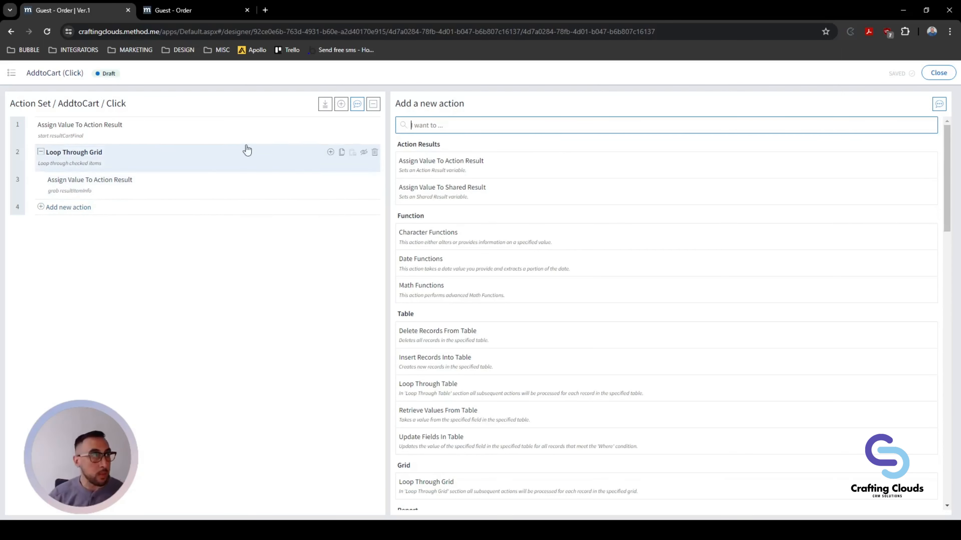
left_click(182, 137)
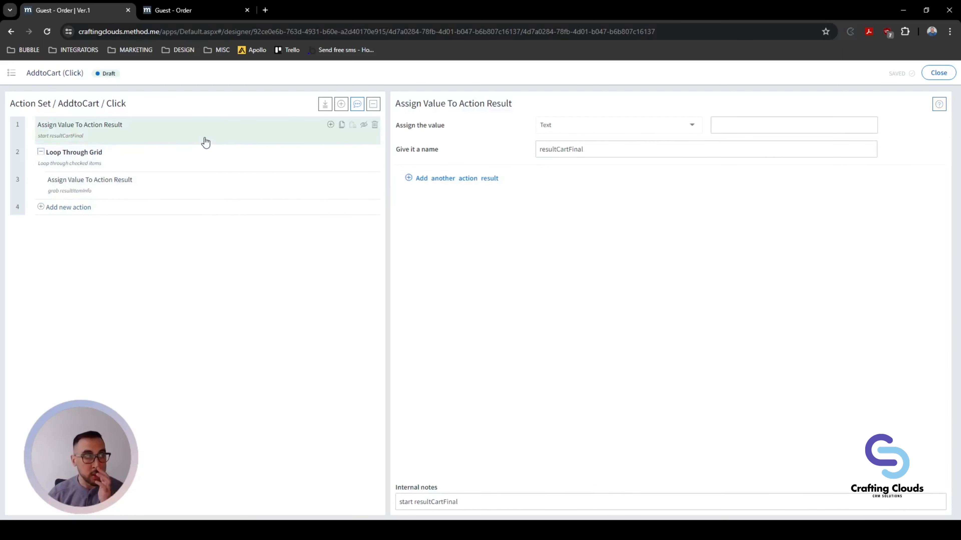
left_click(198, 158)
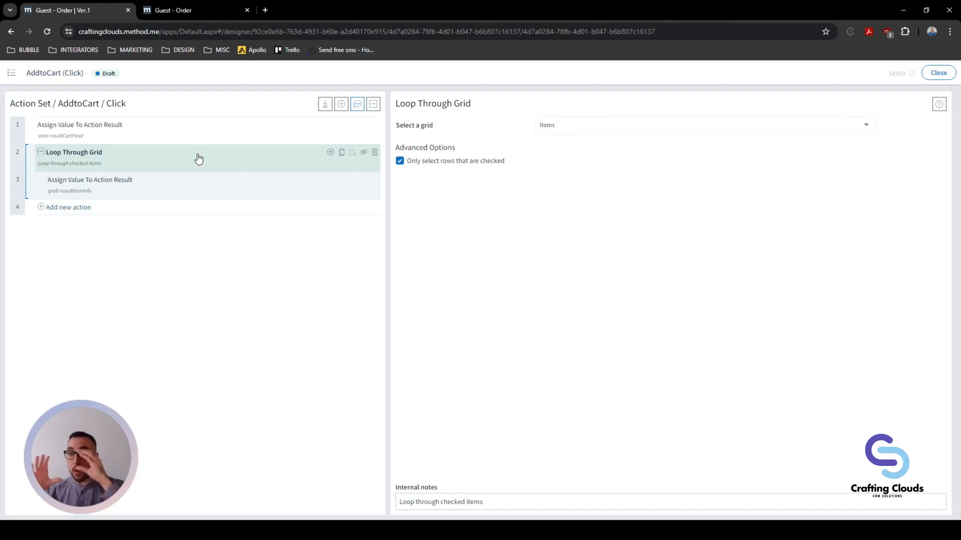
left_click(175, 138)
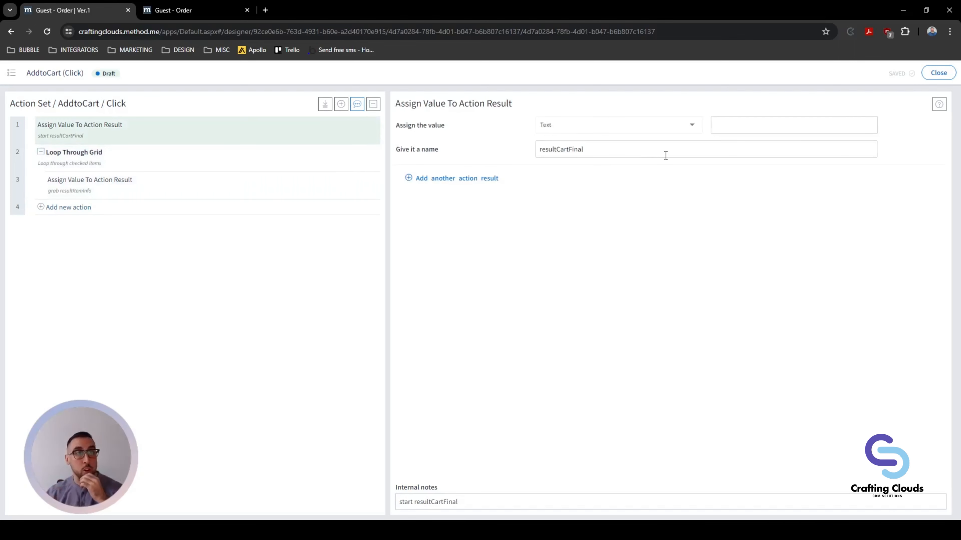
left_click(200, 194)
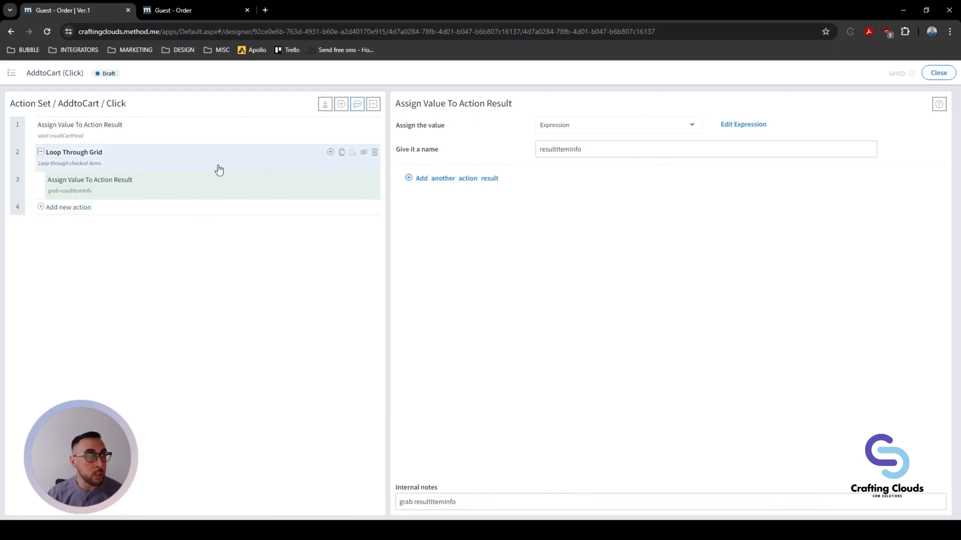
left_click(330, 179)
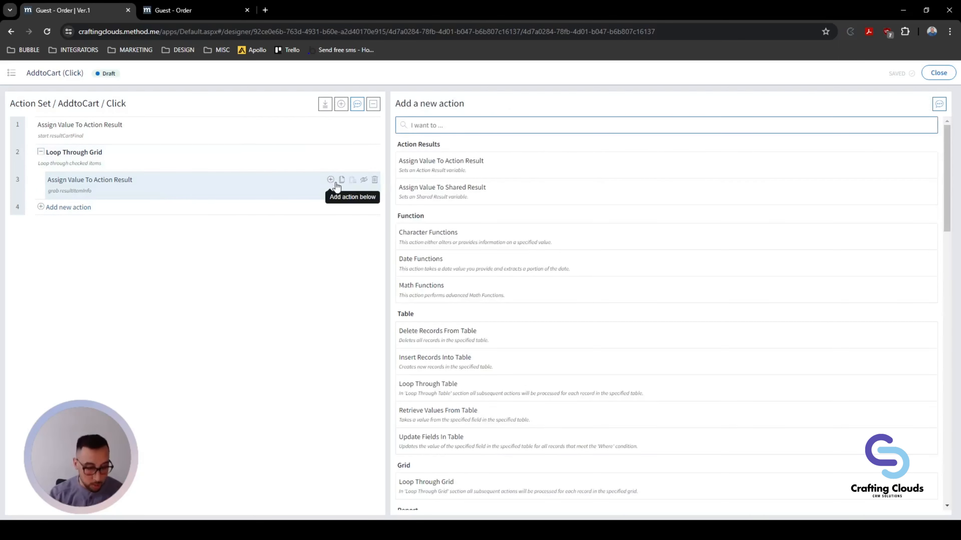
Add a Character Functions step joining resultItemInfo with resultCartFinal.
type("char")
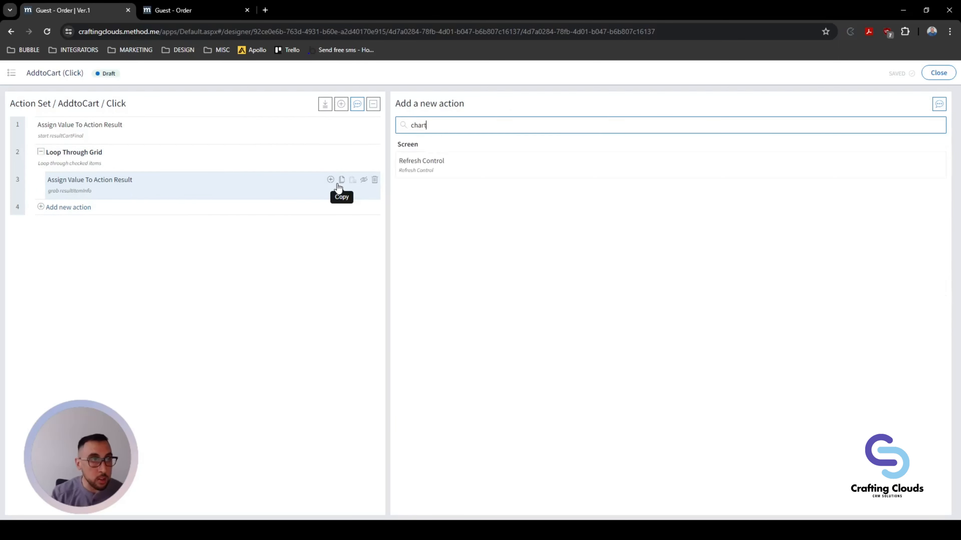
left_click(431, 159)
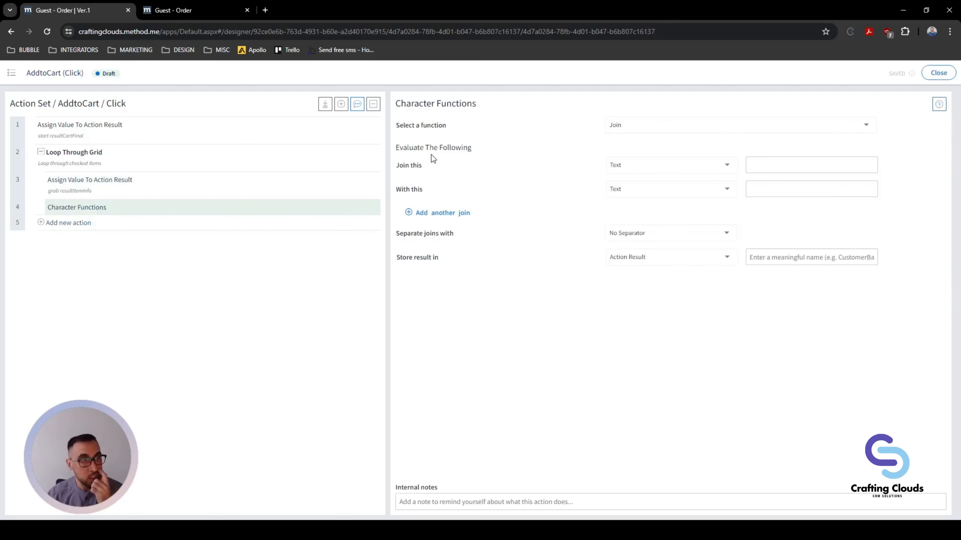
left_click(645, 171)
scroll(652, 217, "down", 2)
left_click(654, 262)
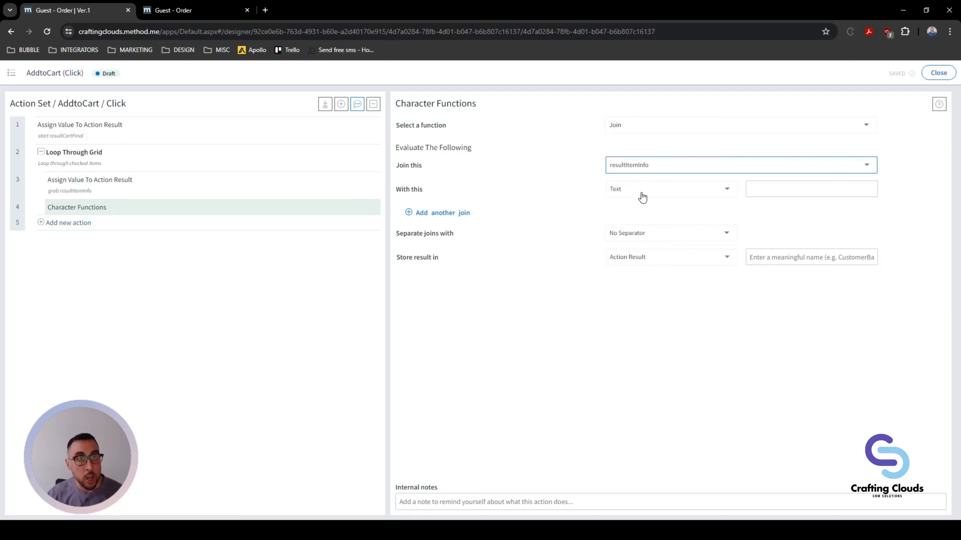
left_click(642, 191)
scroll(660, 235, "down", 2)
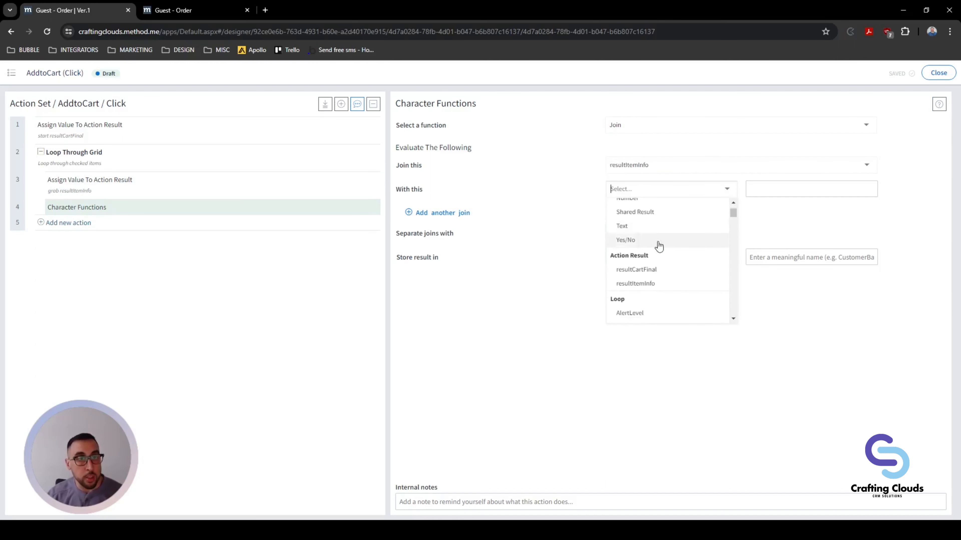
left_click(656, 273)
Store the joined value back into resultCartFinal.
left_click(774, 257)
type("r")
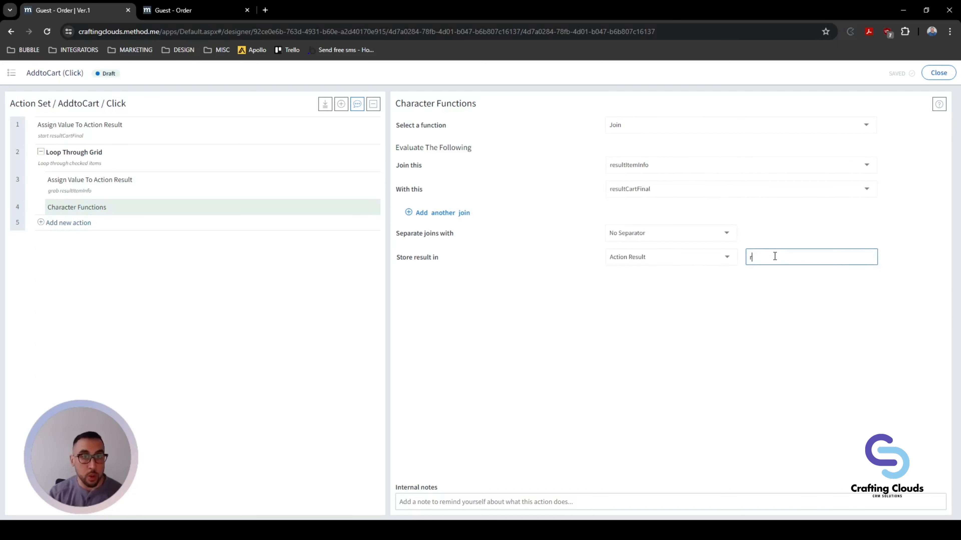
type("esultCsar")
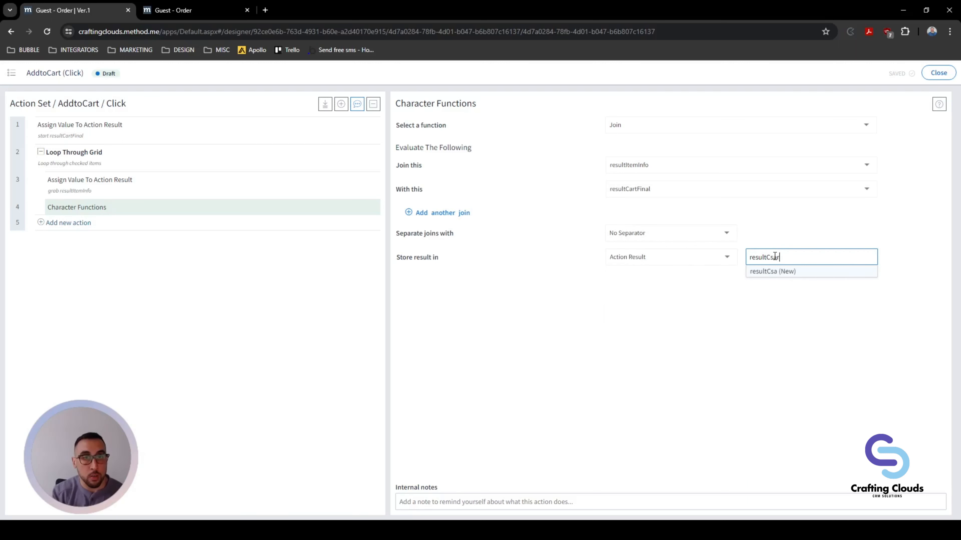
key("BackSpace")
key("BackSpace")
key("BackSpace")
type("artFnma")
key("BackSpace")
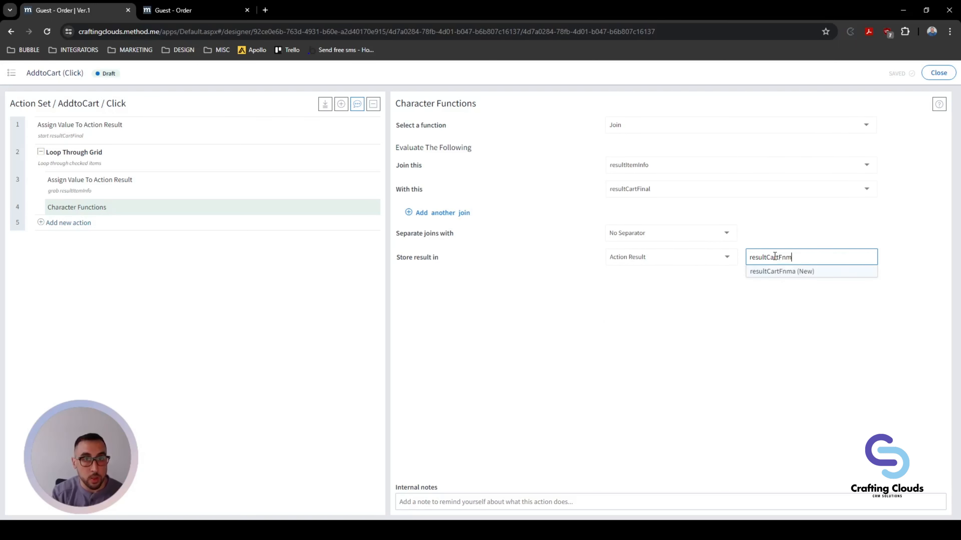
key("BackSpace")
key("BackSpace")
type("inal")
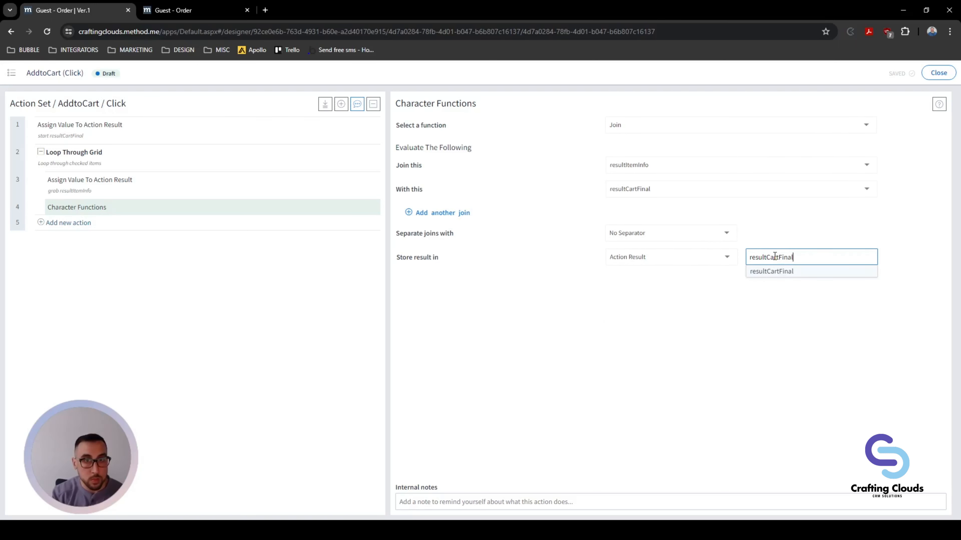
left_click(780, 272)
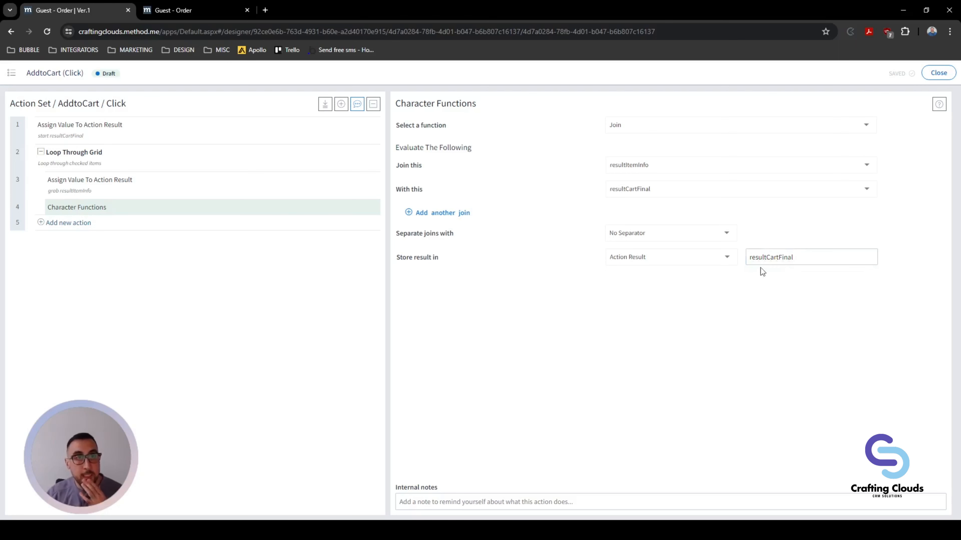
Review the resultItemInfo expression and Loop Through Grid settings, then start a new loop action.
left_click(145, 187)
left_click(746, 123)
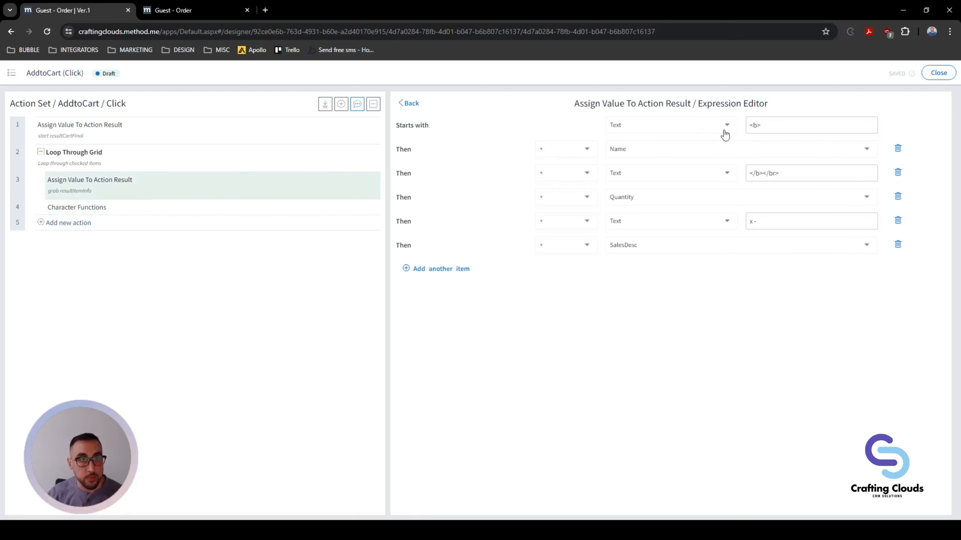
left_click(145, 164)
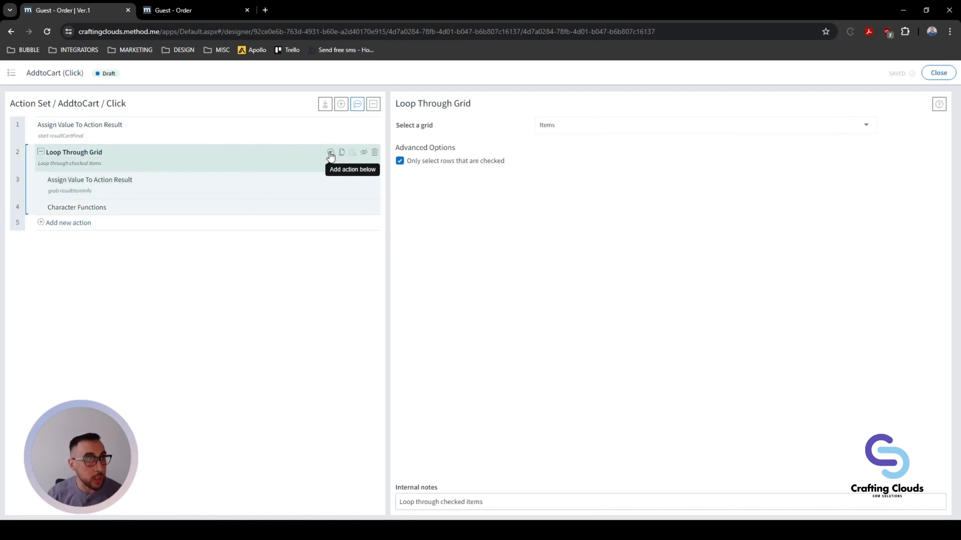
left_click(331, 153)
Add a Math Functions Multiply step to the loop with Quantity as the first factor.
type("math")
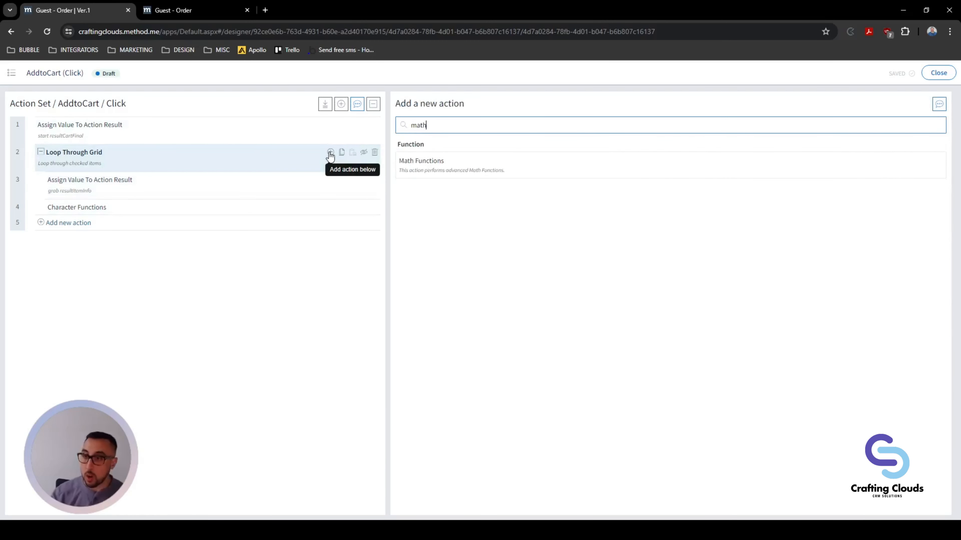
left_click(425, 168)
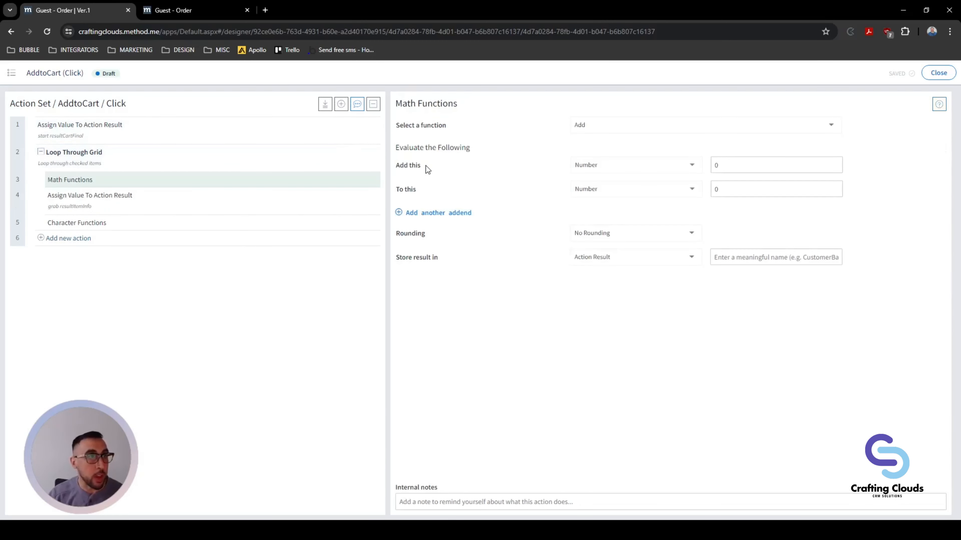
left_click(599, 128)
left_click(601, 167)
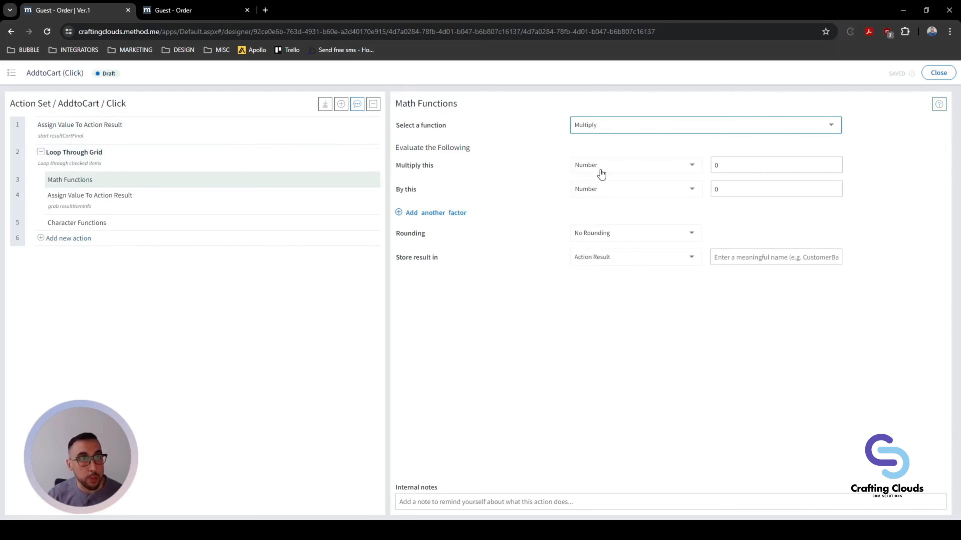
left_click(603, 165)
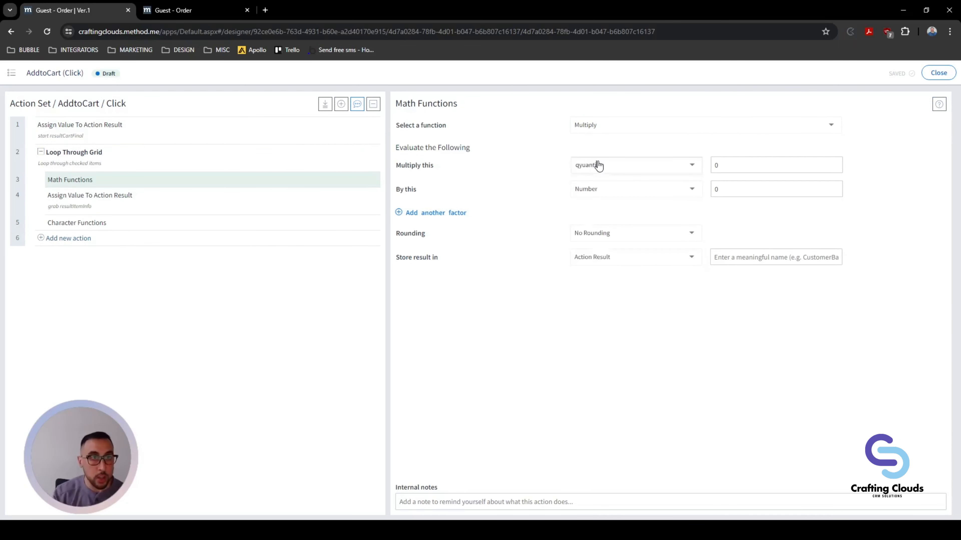
key("BackSpace")
key("BackSpace")
type("ua")
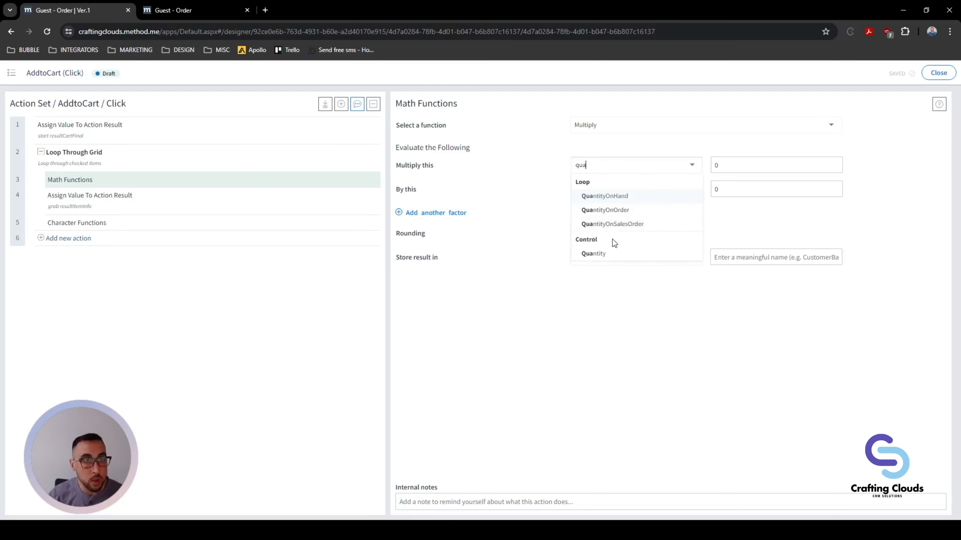
left_click(616, 253)
Multiply by SalesPrice and store the product as resultItemPrice.
left_click(627, 197)
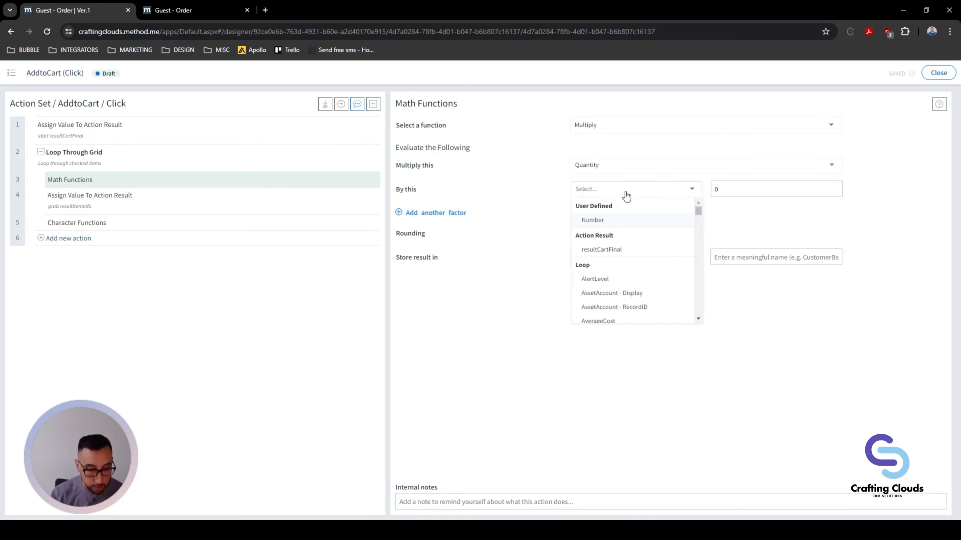
type("item")
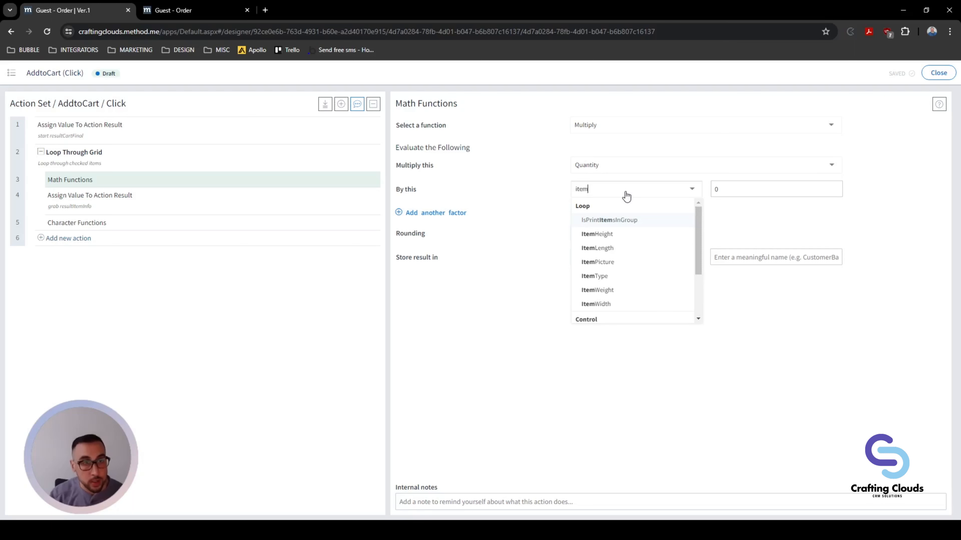
key("BackSpace")
key("BackSpace")
key("BackSpace")
key("BackSpace")
type("pric")
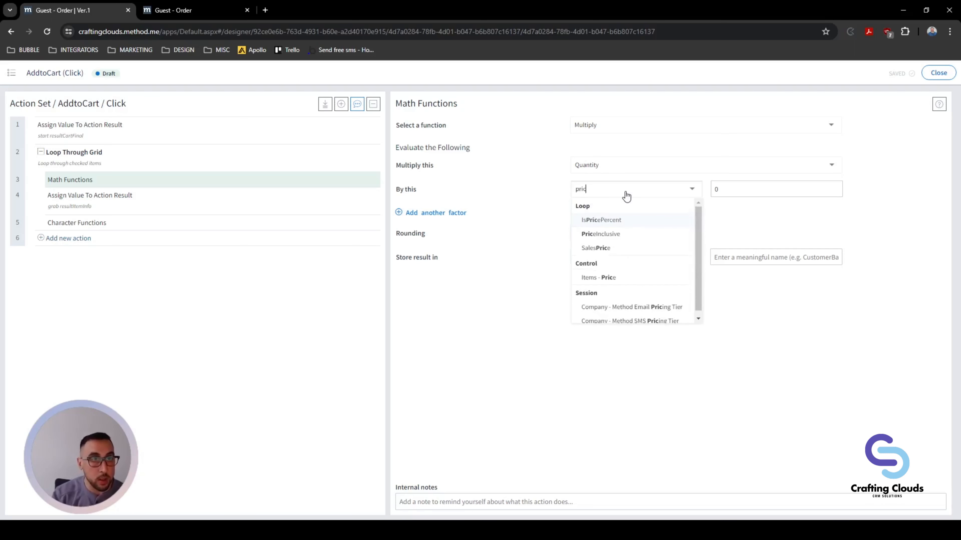
left_click(636, 248)
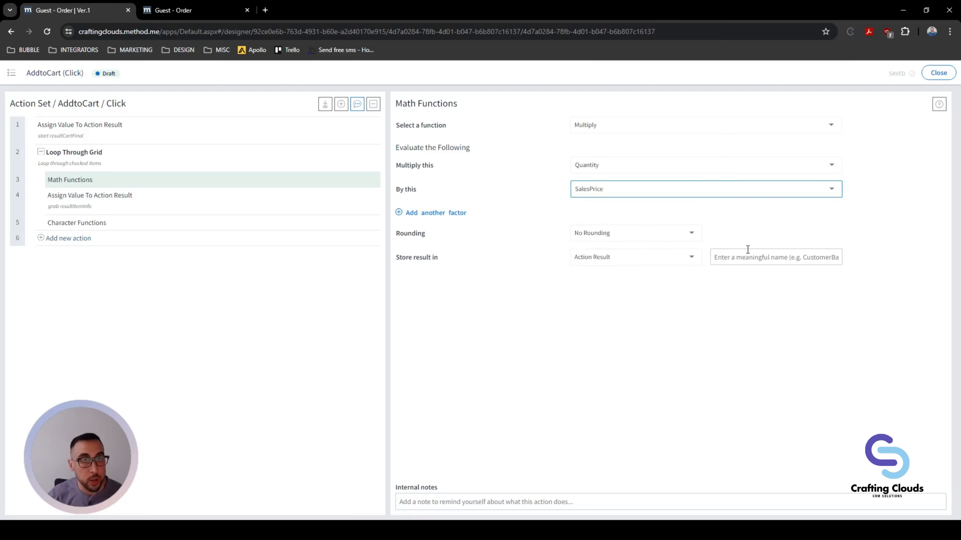
left_click(749, 261)
type("re")
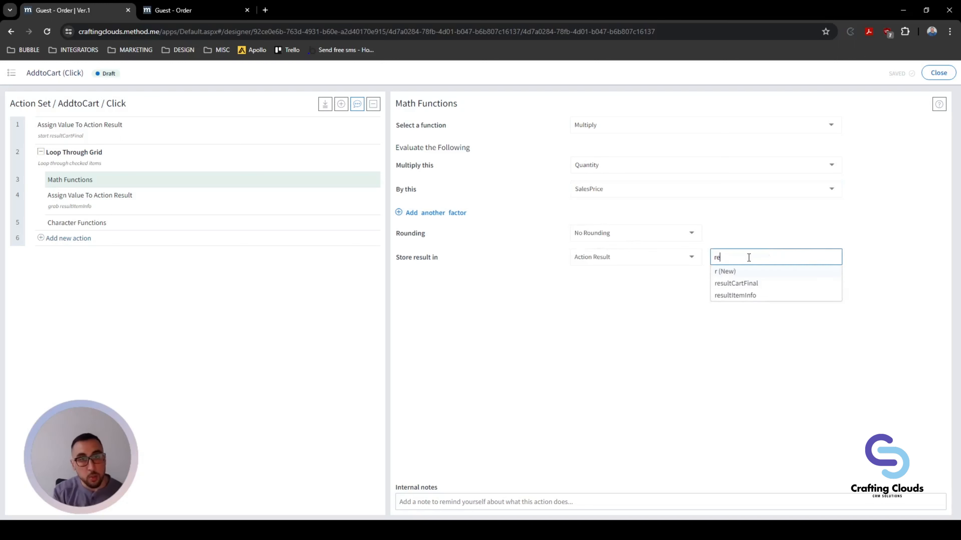
type("sultItemPrice")
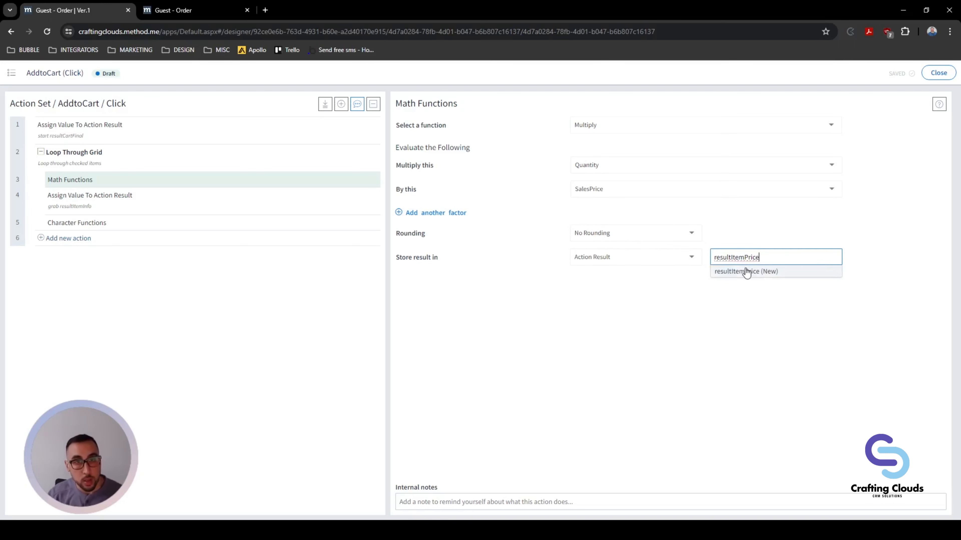
left_click(746, 271)
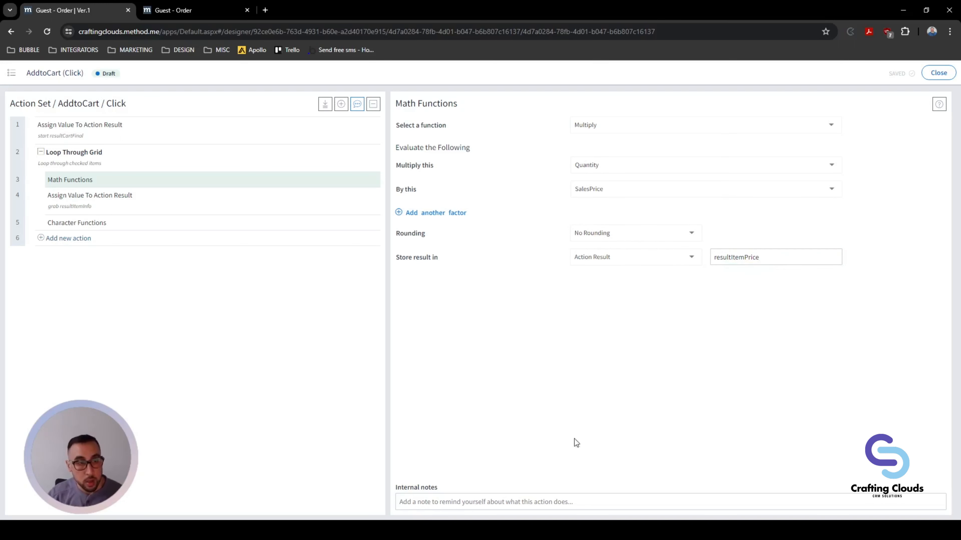
Note the Math Functions step as 'get resultItemPrice'.
left_click(426, 508)
type("get r")
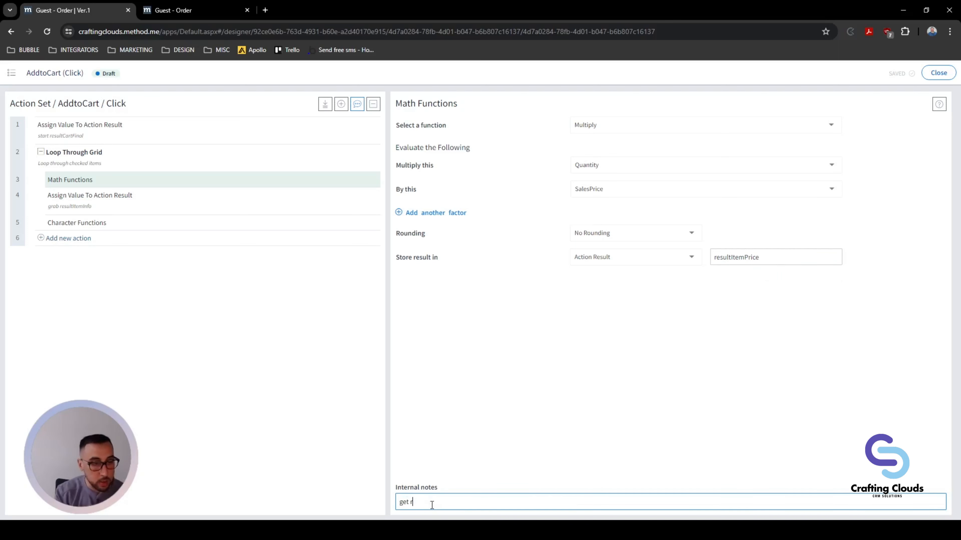
type("esultItemP")
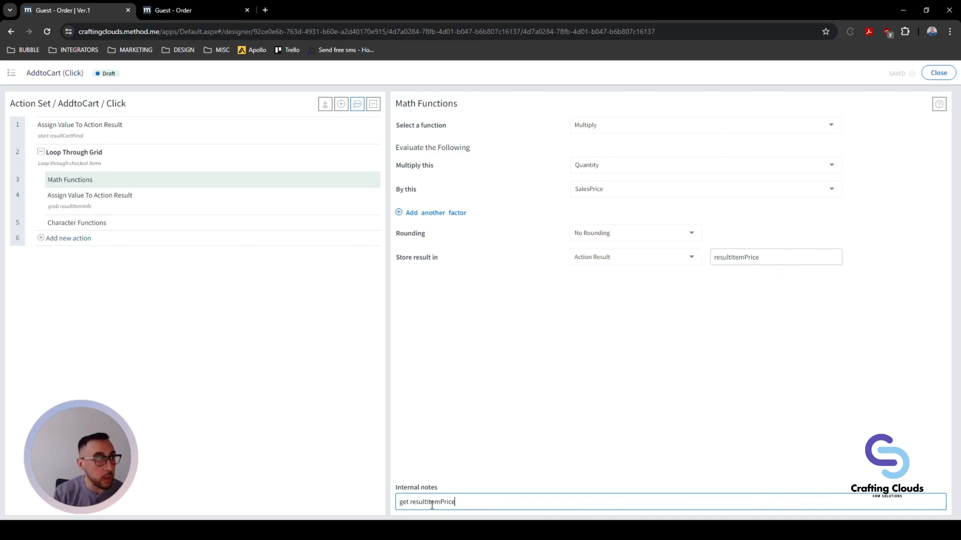
type("rice")
left_click(75, 208)
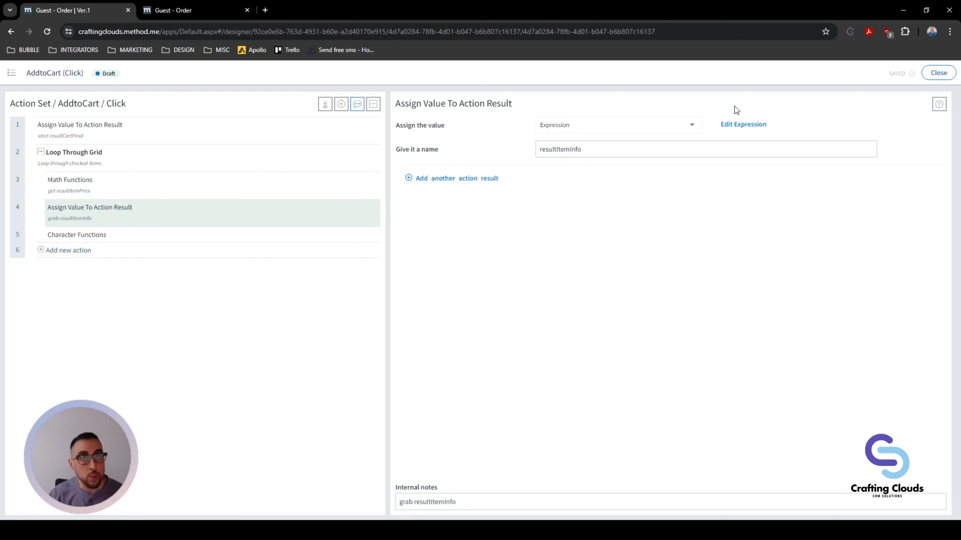
Extend the resultItemInfo expression with new pieces, ending in resultItemPrice.
left_click(738, 125)
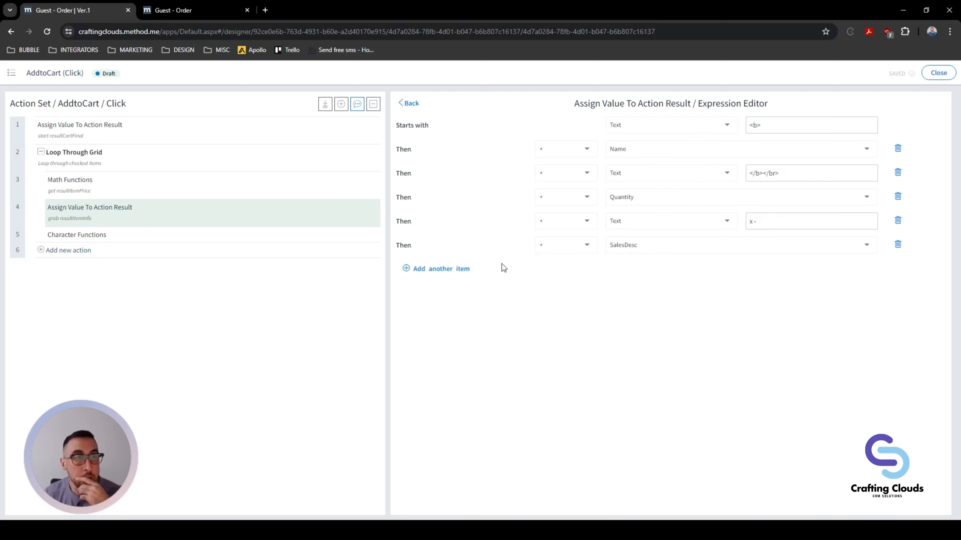
left_click(457, 270)
left_click(810, 273)
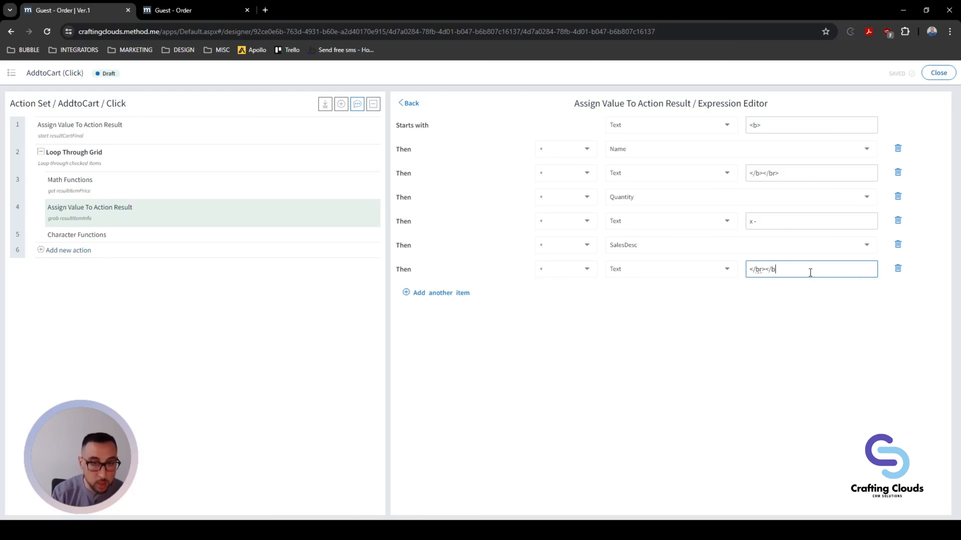
left_click(450, 294)
left_click(653, 293)
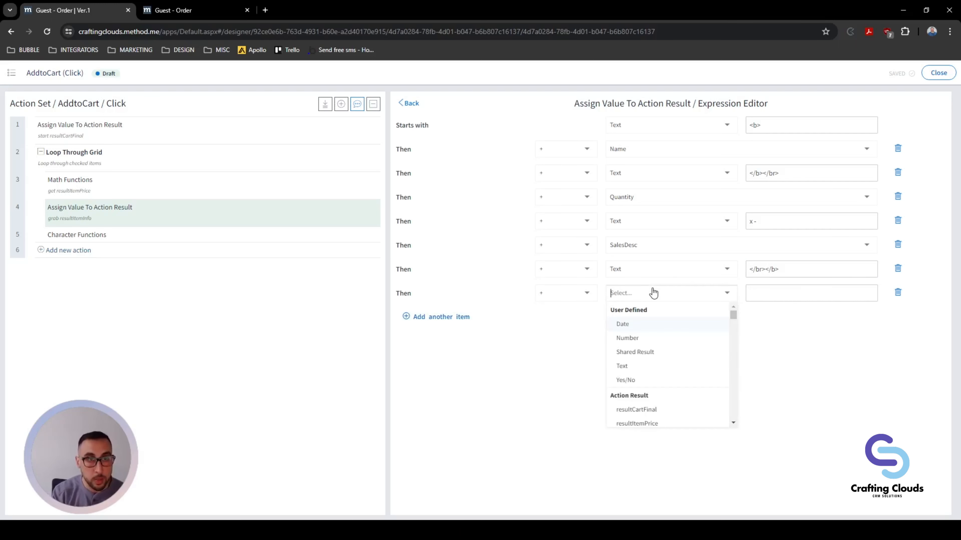
type("rs")
key("BackSpace")
key("BackSpace")
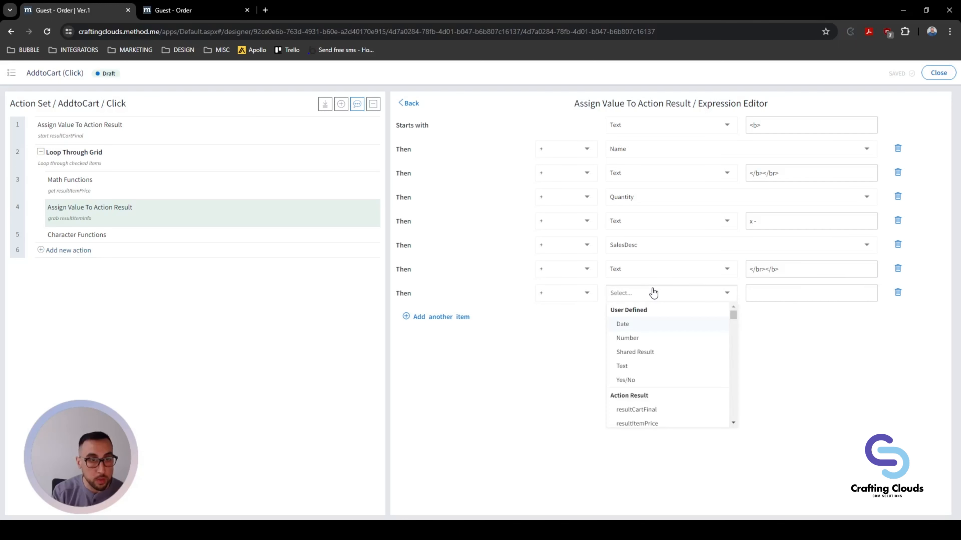
type("pric")
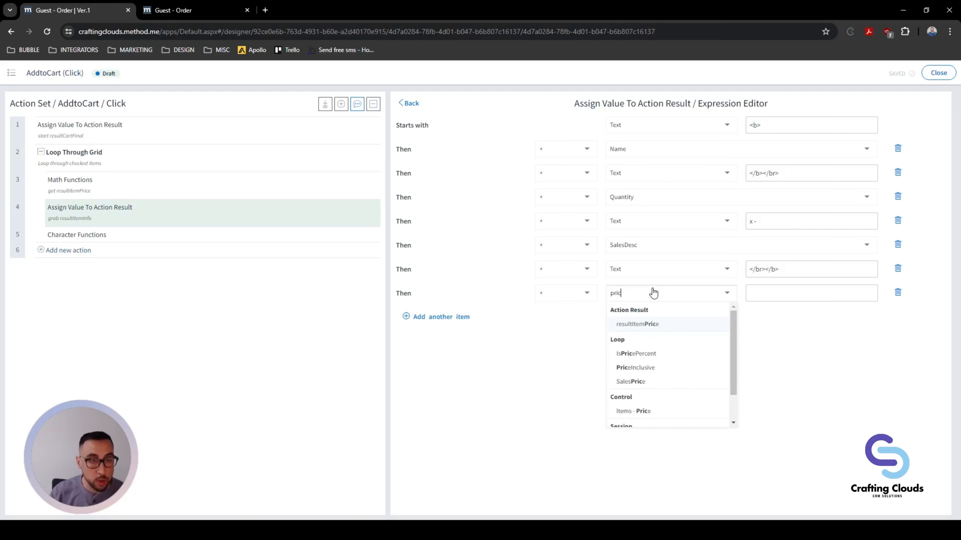
left_click(667, 327)
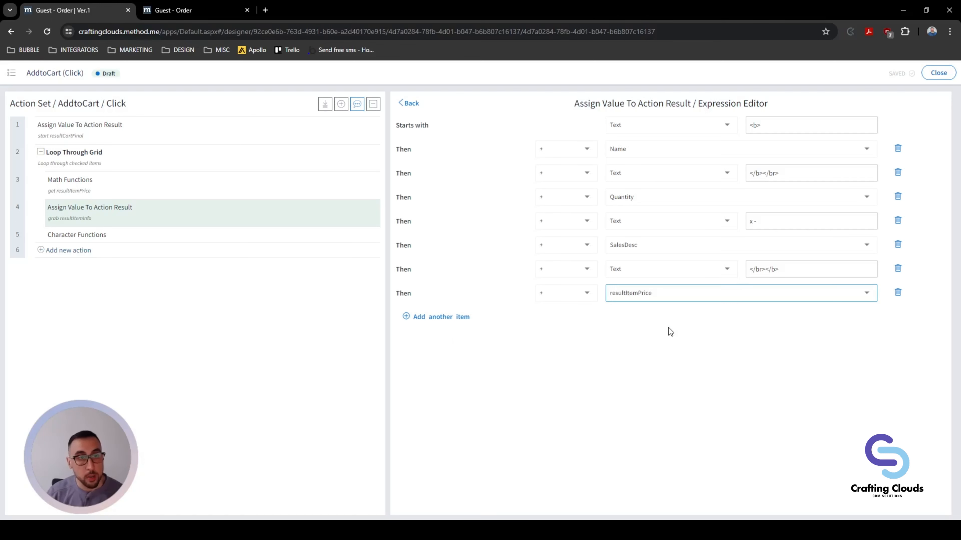
Fix the '</br><b>' text before the price and add a closing '</b>' text piece.
left_click(769, 270)
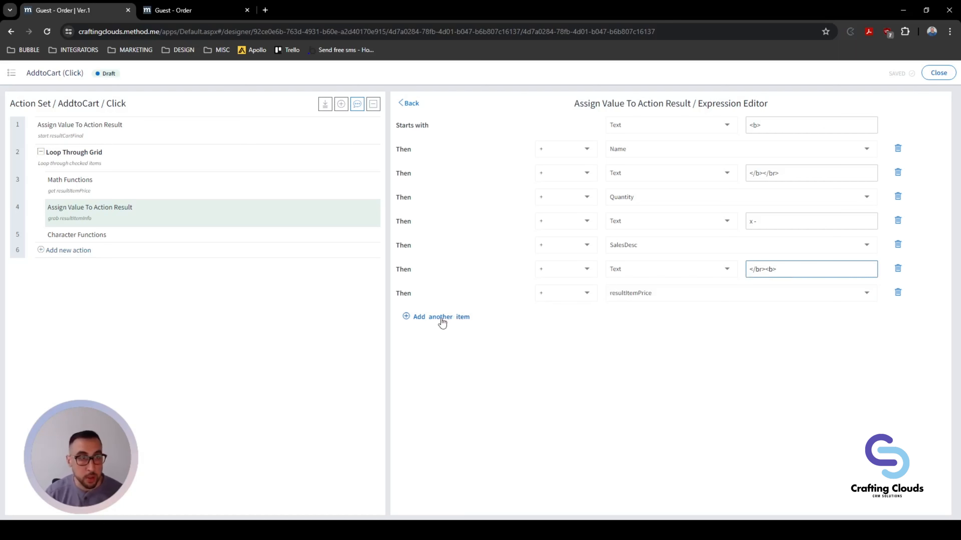
left_click(422, 320)
left_click(765, 315)
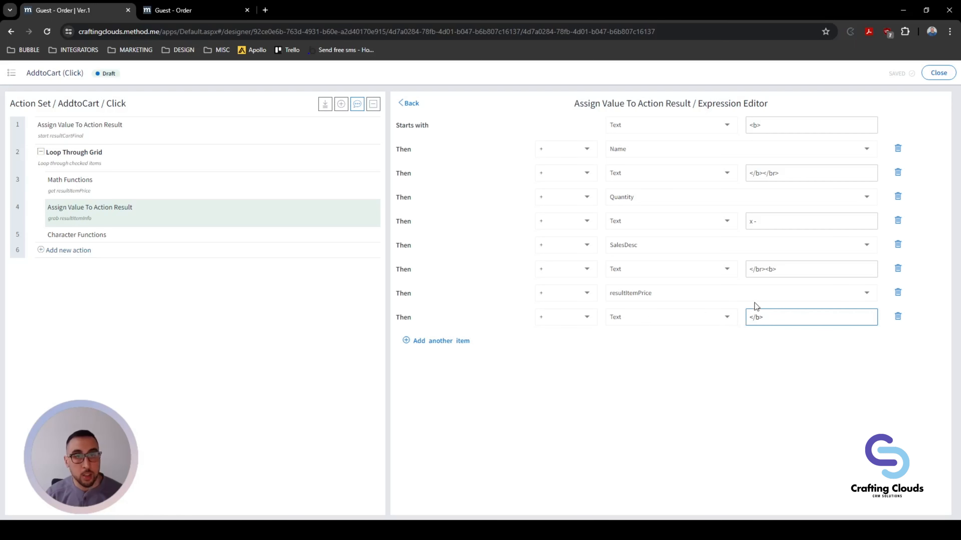
left_click(410, 103)
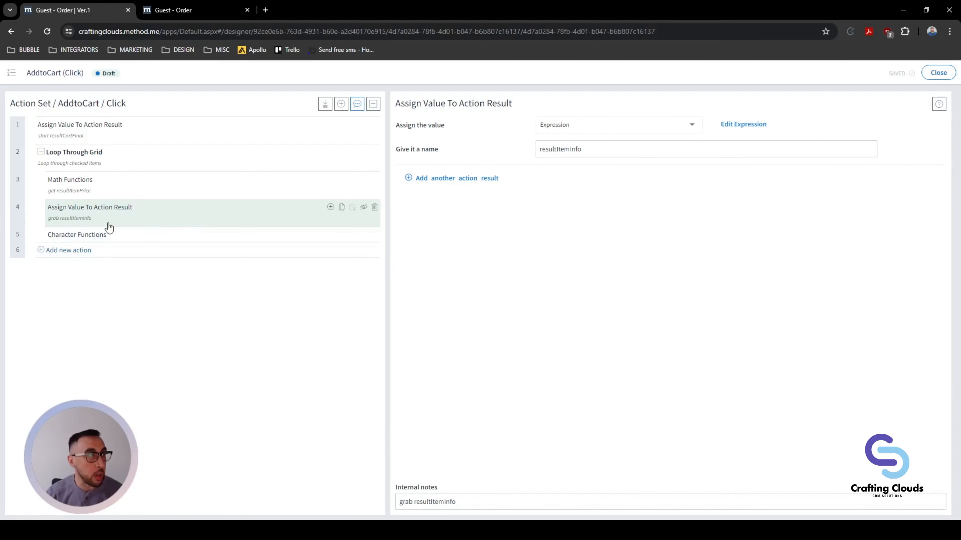
Note the Character Functions join step as 'add to resultCartFinal', then review Loop Through Grid.
left_click(99, 236)
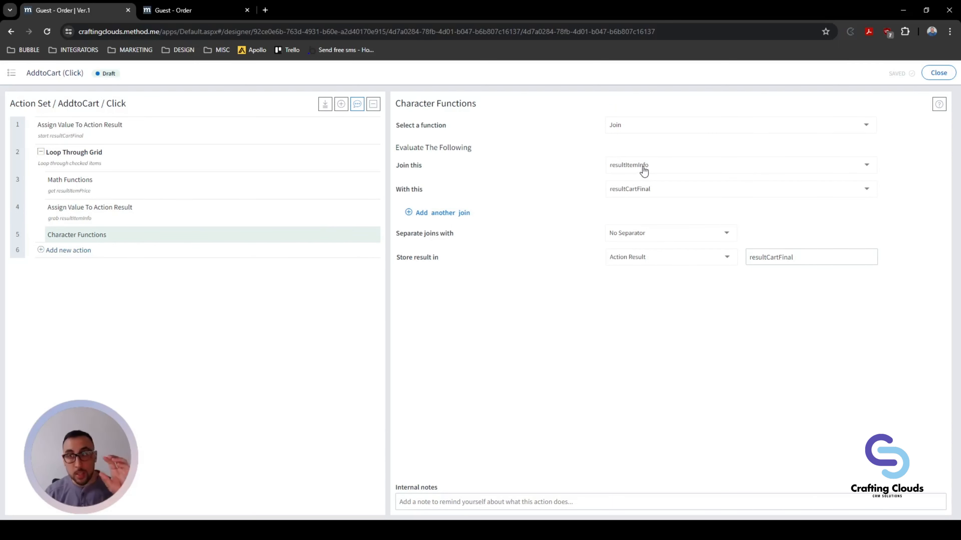
left_click(497, 501)
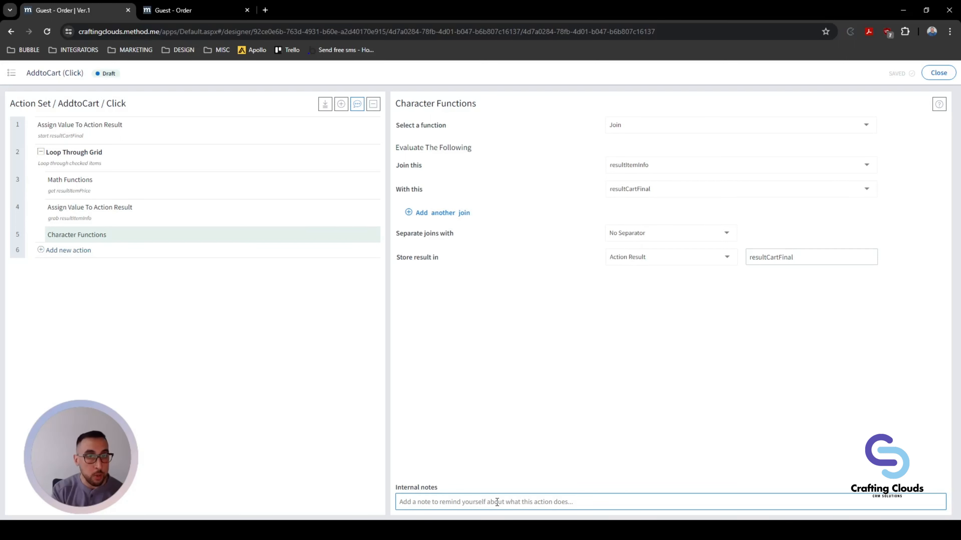
type("add to r")
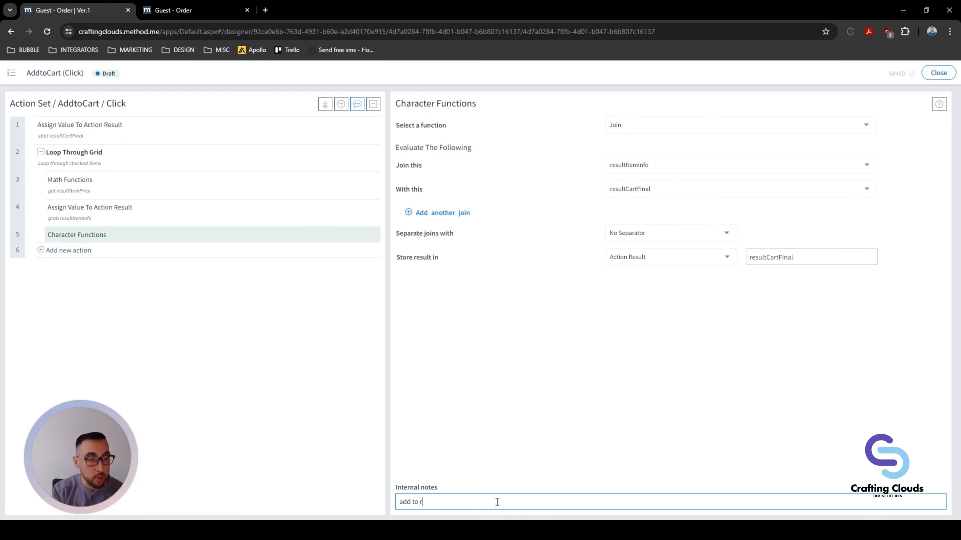
type("esultCartFinal")
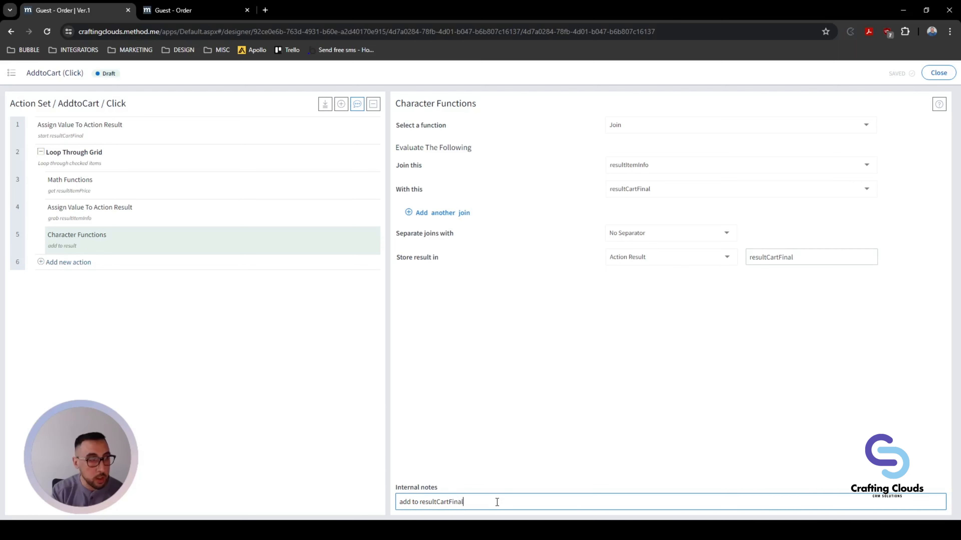
left_click(67, 169)
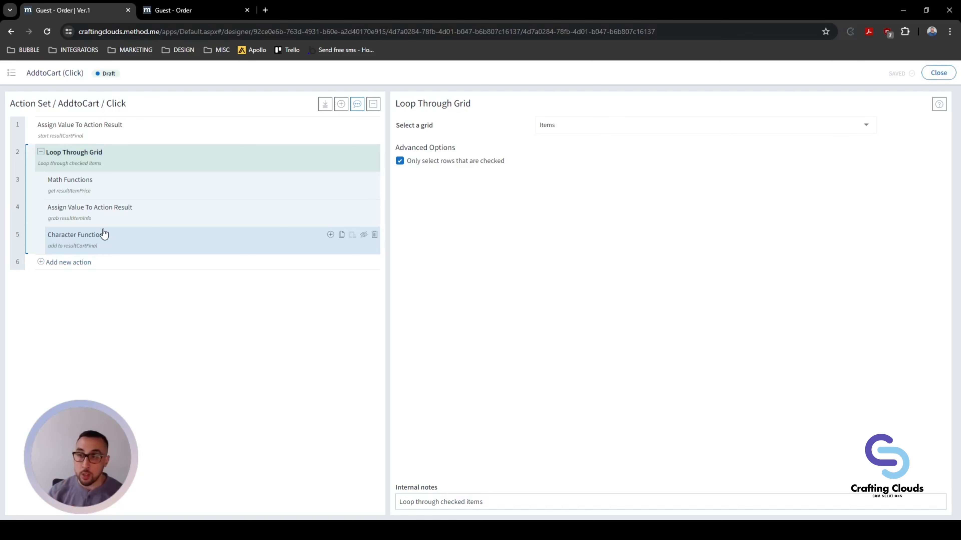
Check the cart's placeholder Test text, then add an Update Controls On Screen step after the loop.
left_click(174, 15)
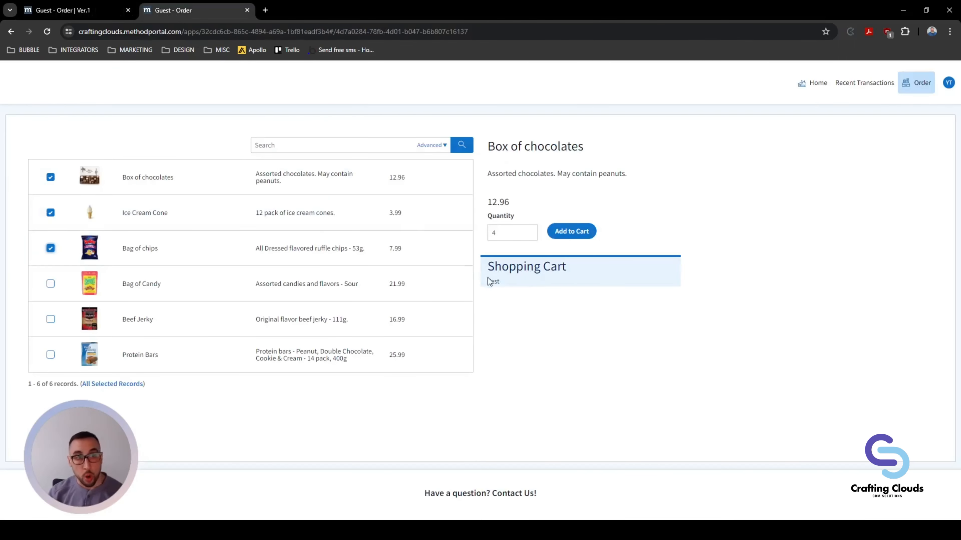
left_click_drag(505, 283, 488, 283)
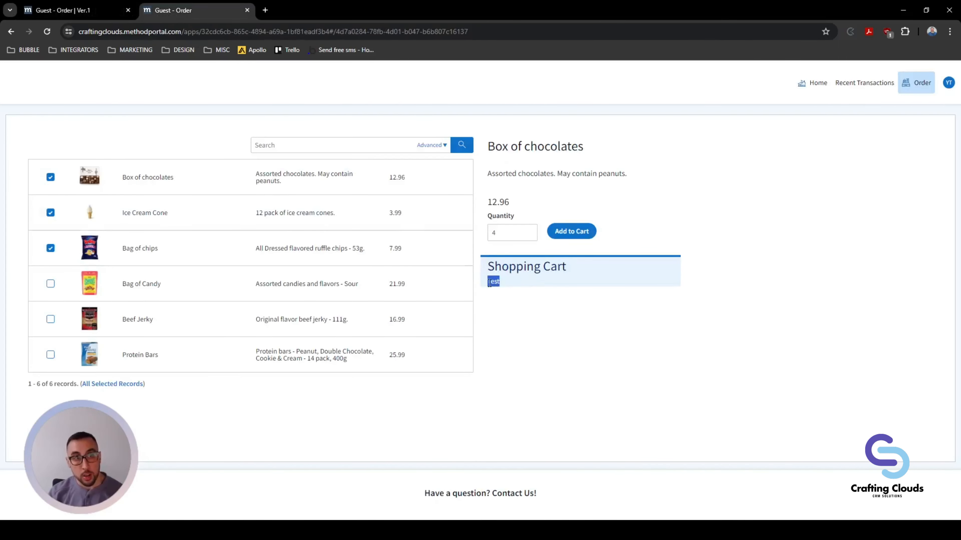
left_click(72, 16)
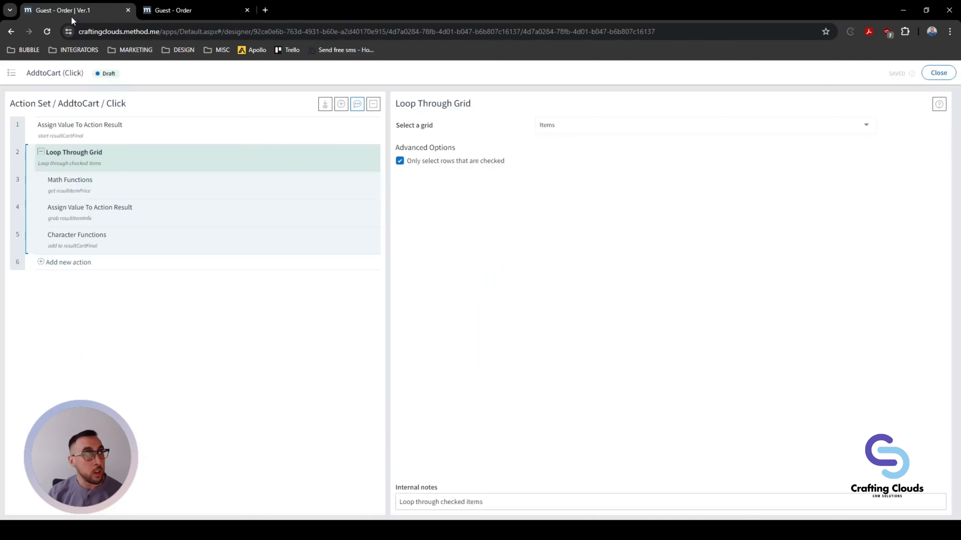
left_click(74, 263)
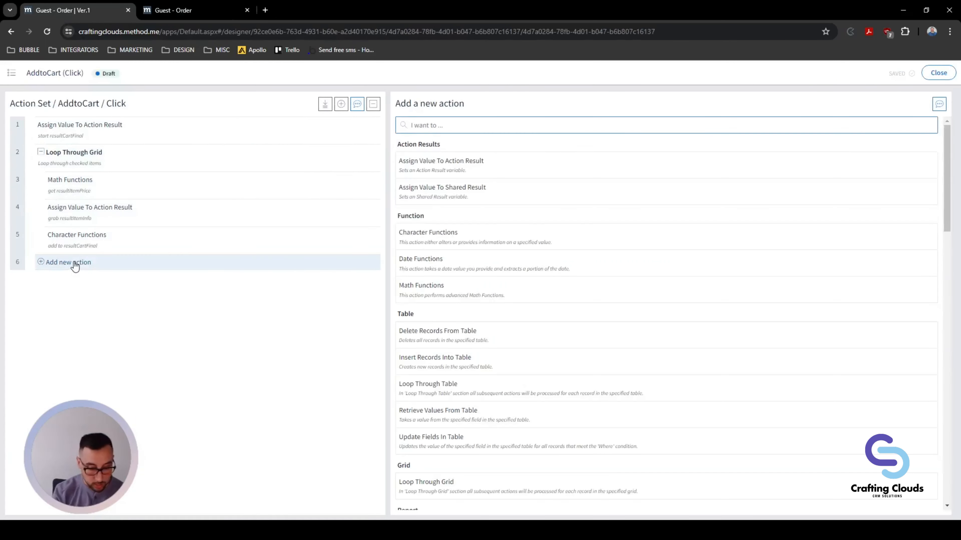
type("update")
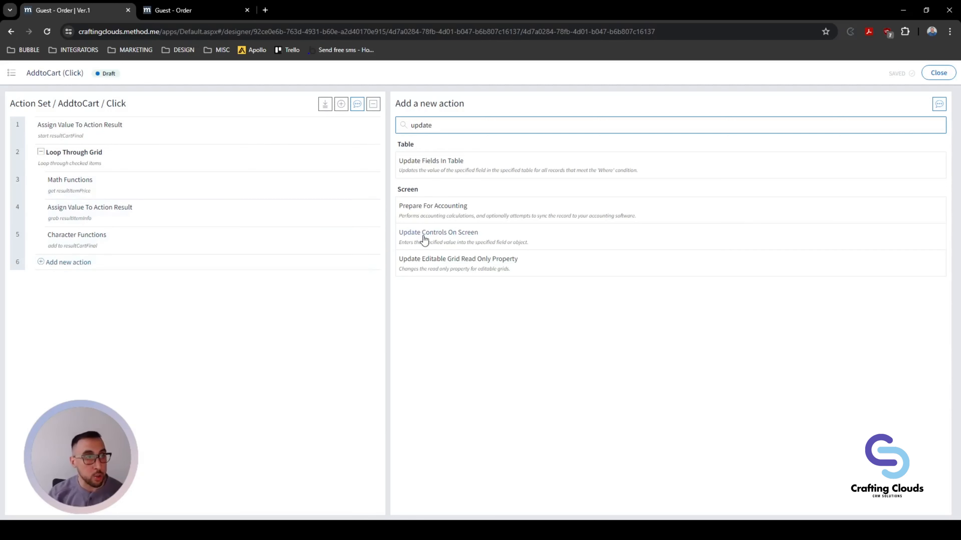
left_click(423, 237)
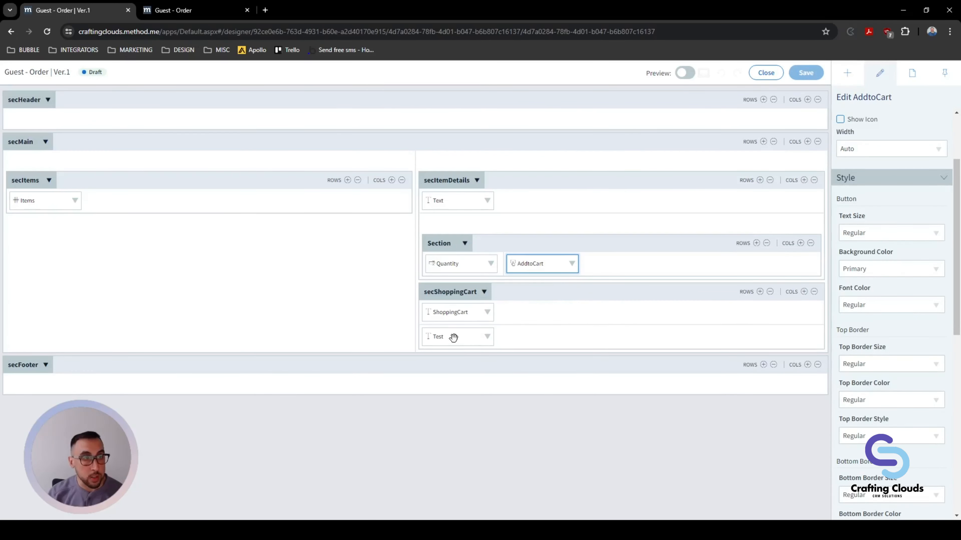
Clear the Test text from the cart control, then reopen AddtoCart's Update Controls On Screen step.
left_click(453, 337)
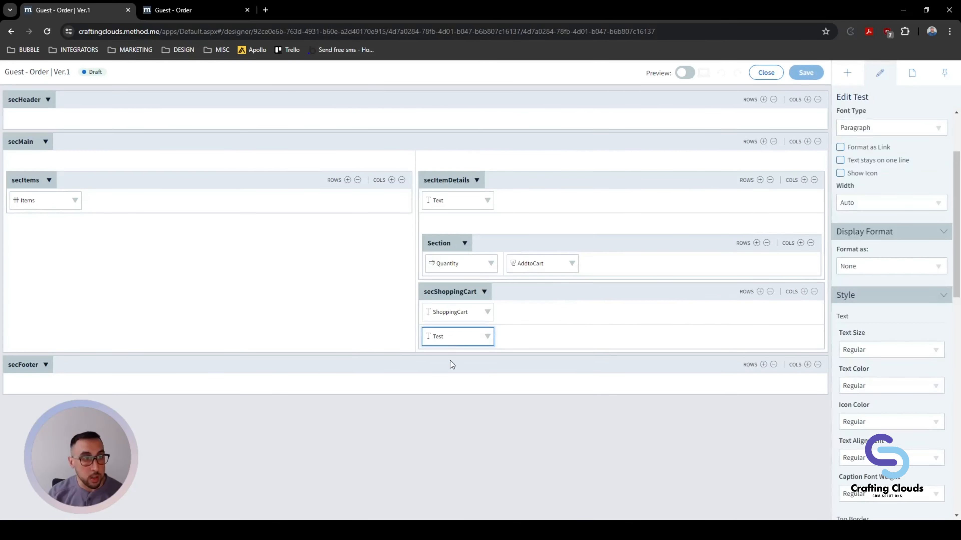
scroll(915, 180, "up", 3)
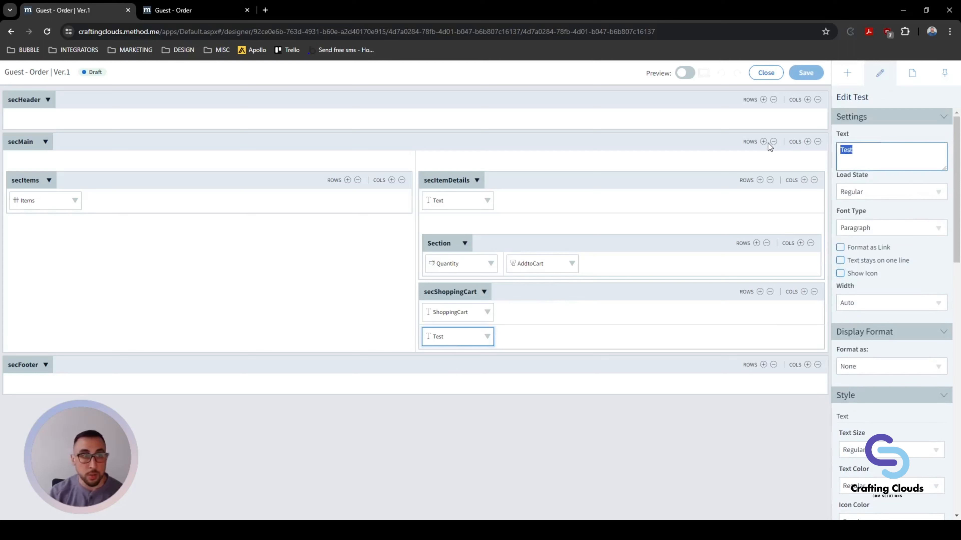
key("BackSpace")
left_click(907, 124)
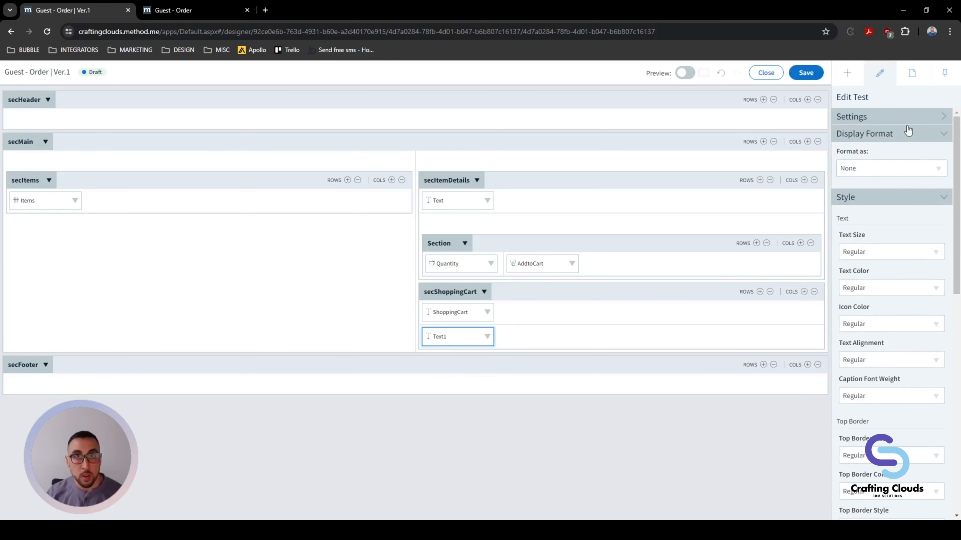
left_click(908, 126)
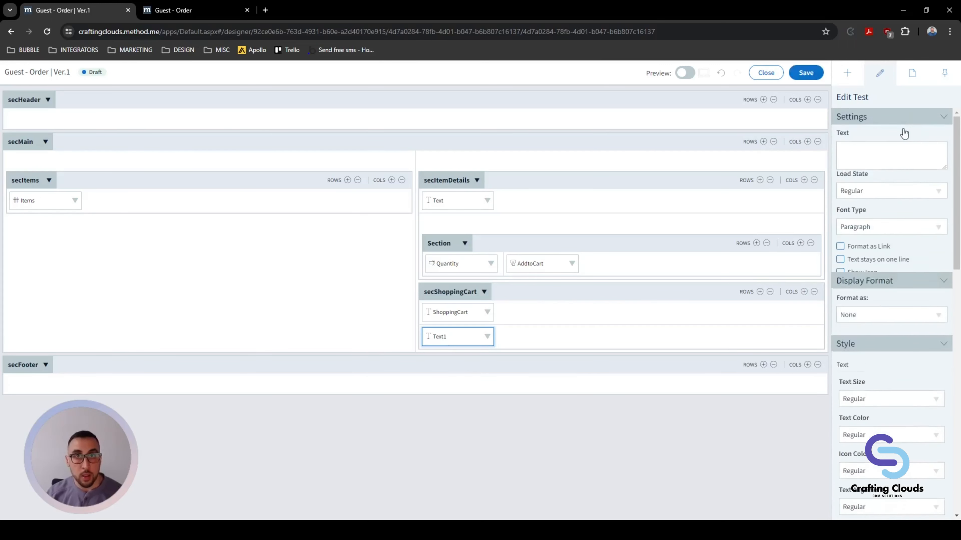
left_click(462, 315)
left_click(460, 336)
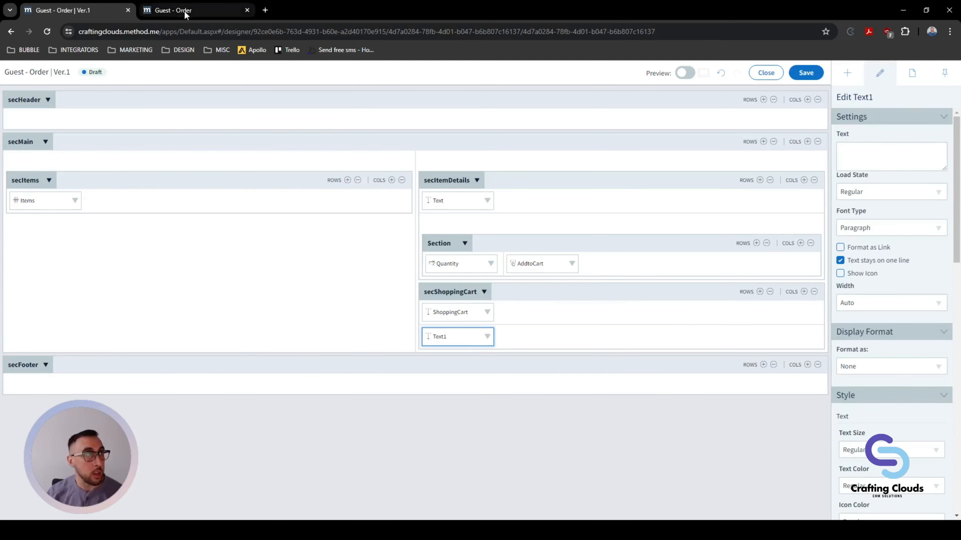
left_click(571, 263)
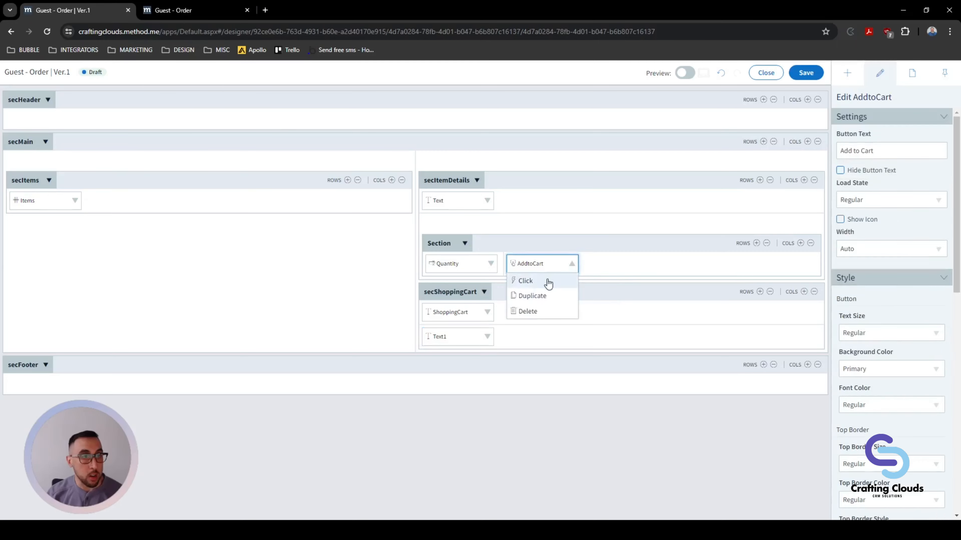
left_click(548, 281)
left_click(97, 263)
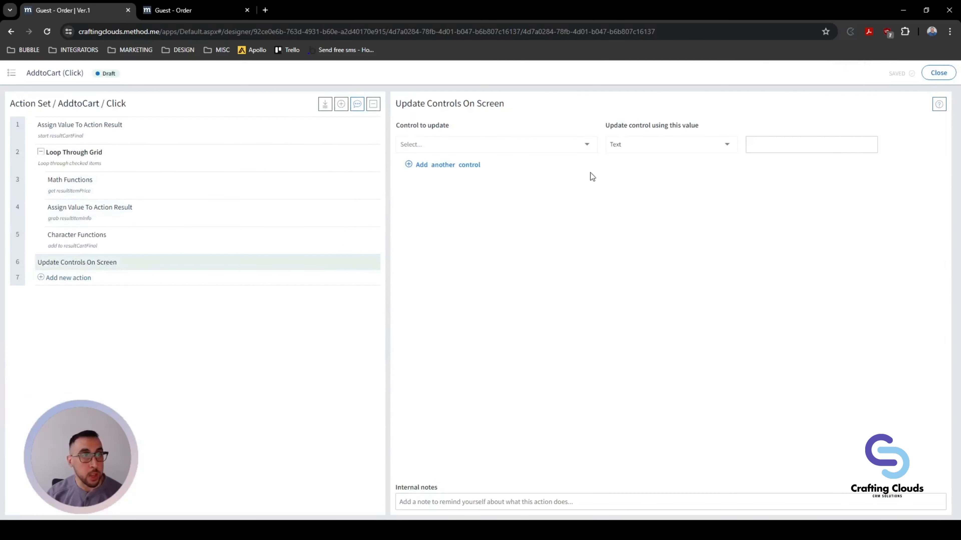
Have the update step write resultCartFinal into the Text1 control.
left_click(539, 145)
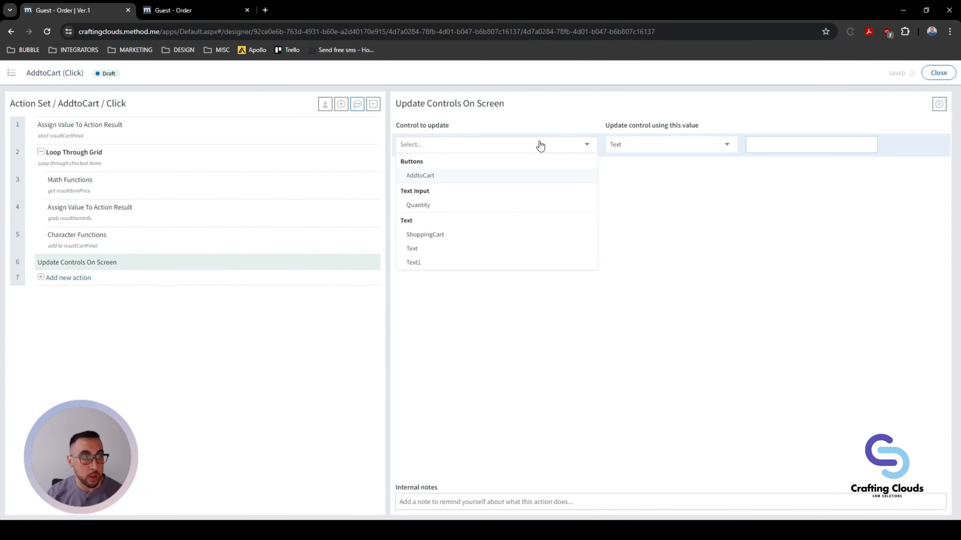
left_click(440, 264)
left_click(632, 147)
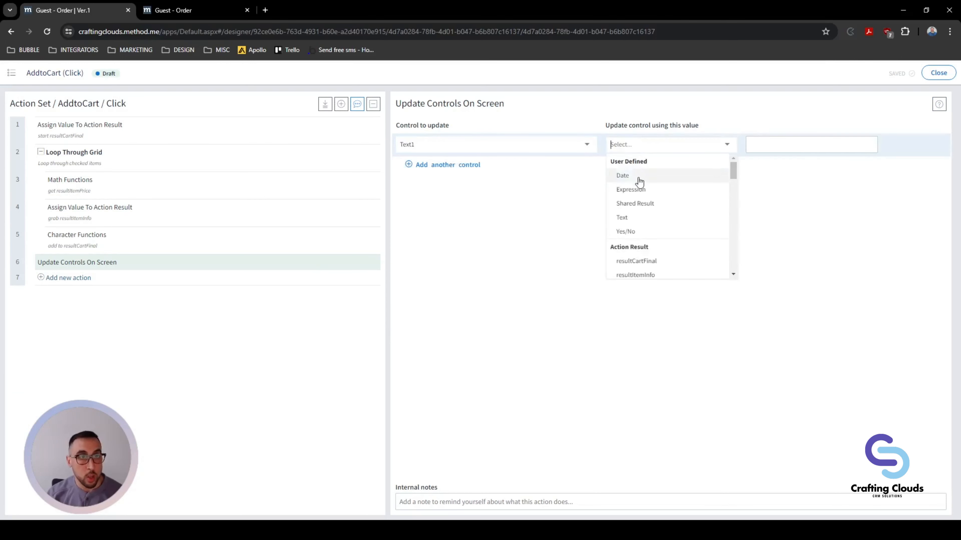
scroll(639, 182, "down", 2)
left_click(649, 210)
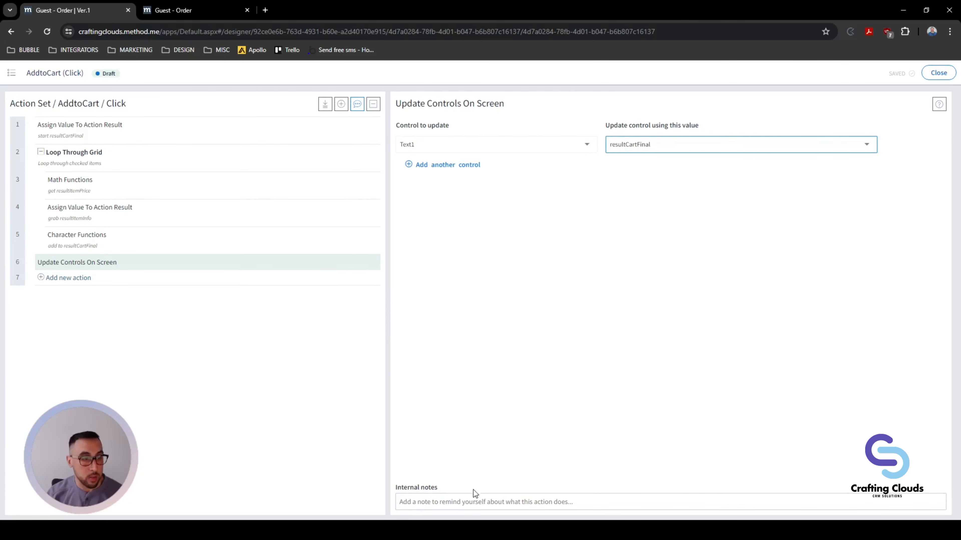
Add the internal note 'Update Shopping Cart' and close the action set editor.
left_click(476, 502)
type("Update")
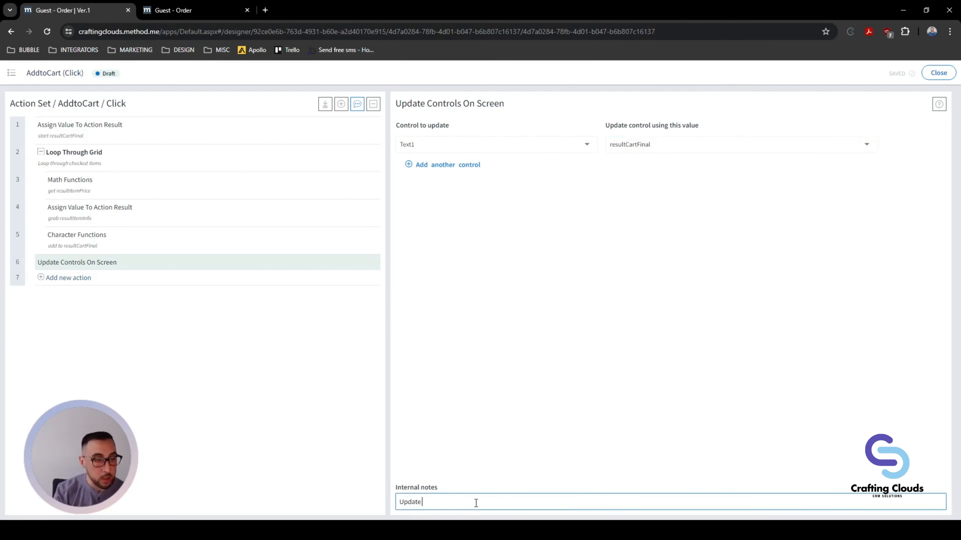
type(" Shopping Cart")
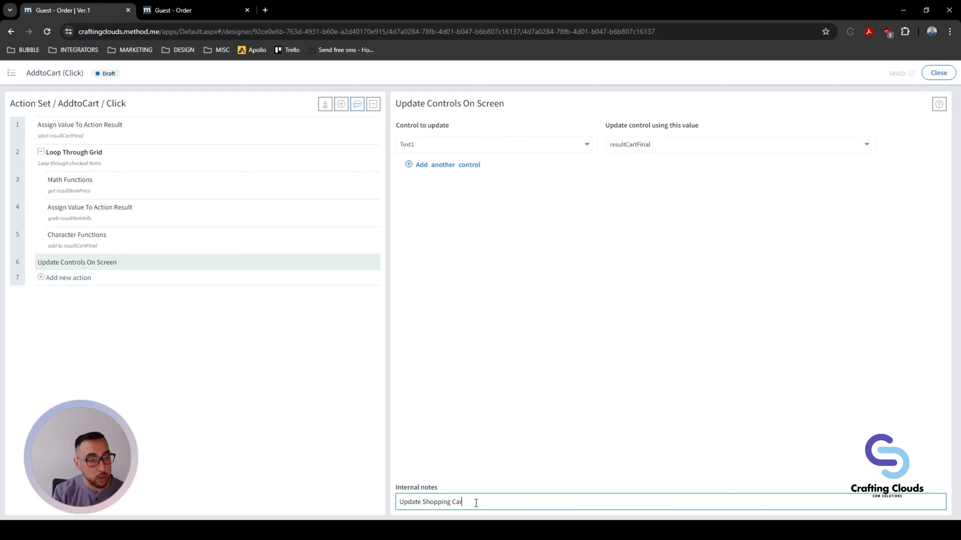
left_click(934, 71)
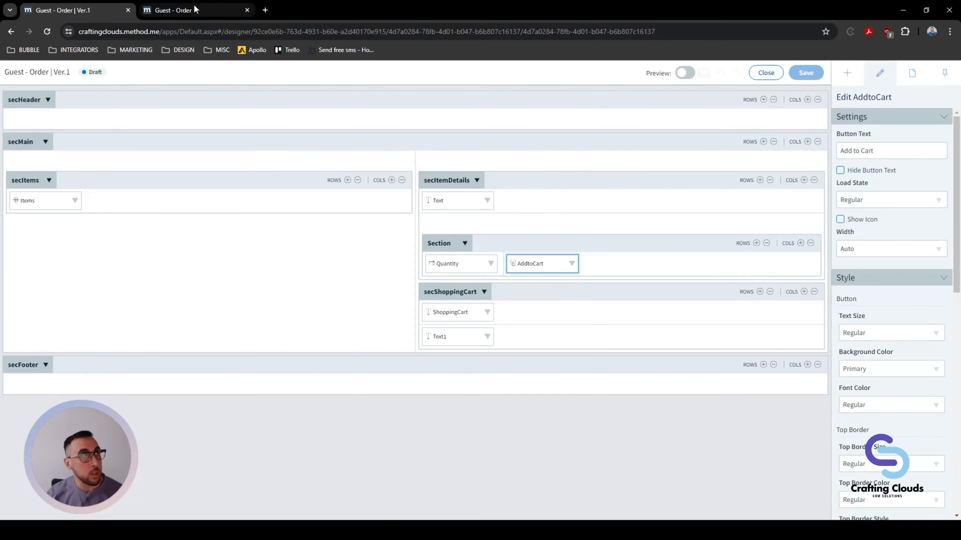
left_click(174, 10)
left_click(47, 31)
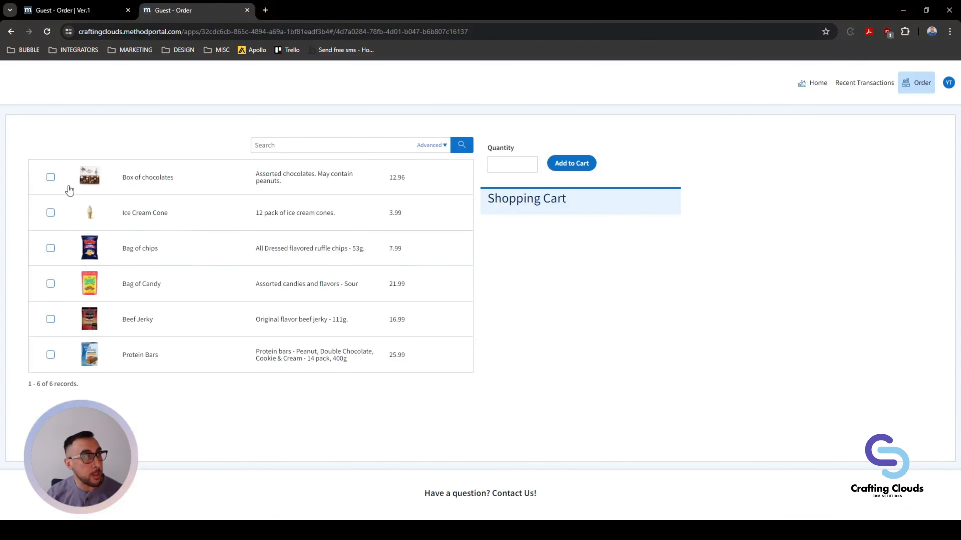
left_click(50, 178)
left_click(50, 213)
left_click(508, 164)
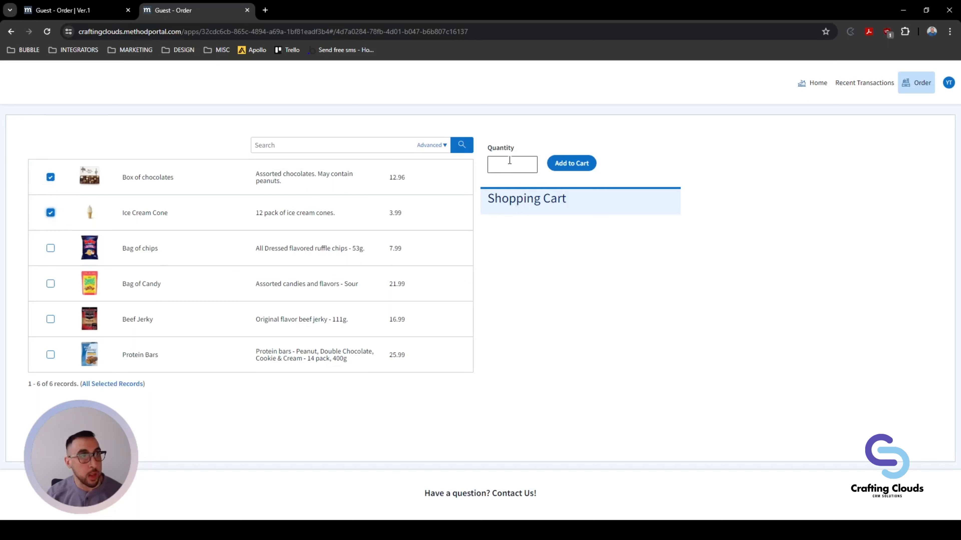
type("4")
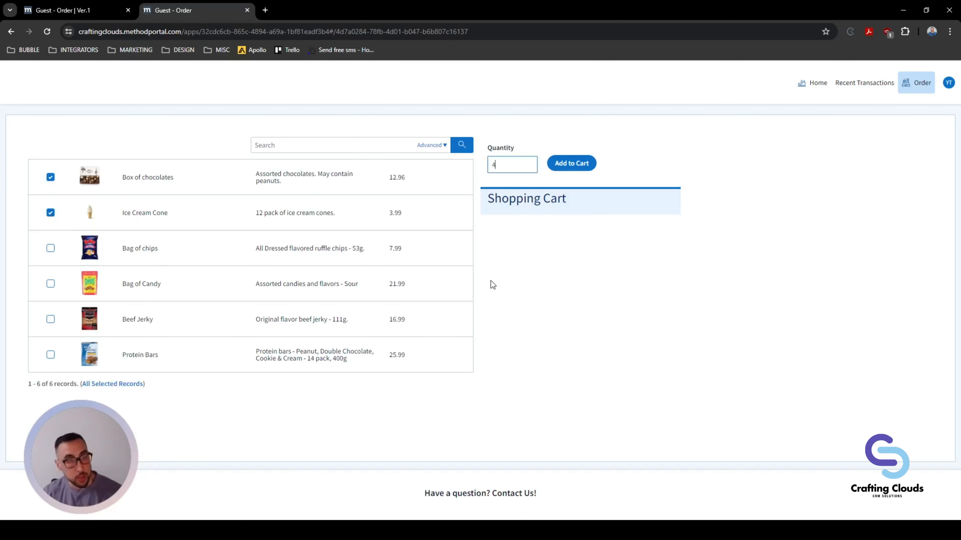
left_click(568, 165)
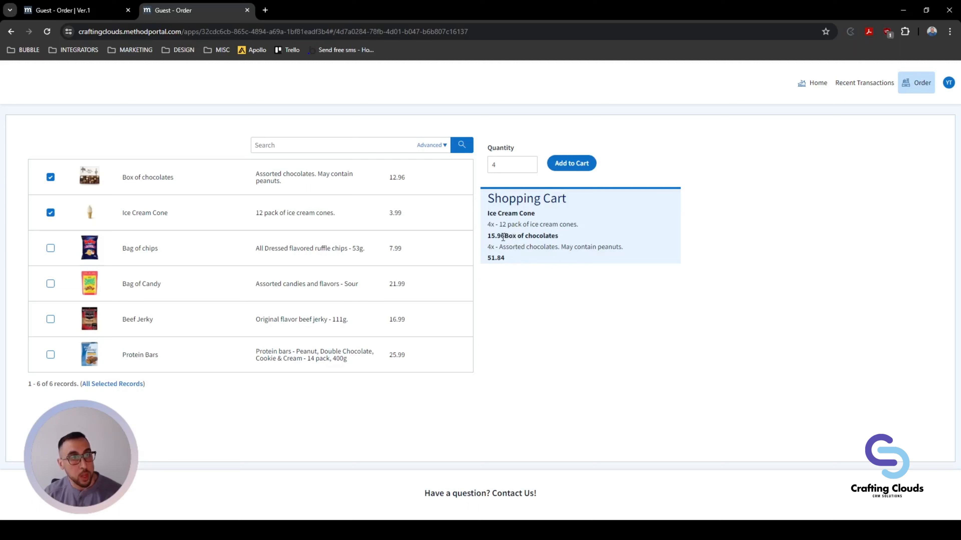
left_click_drag(504, 236, 491, 237)
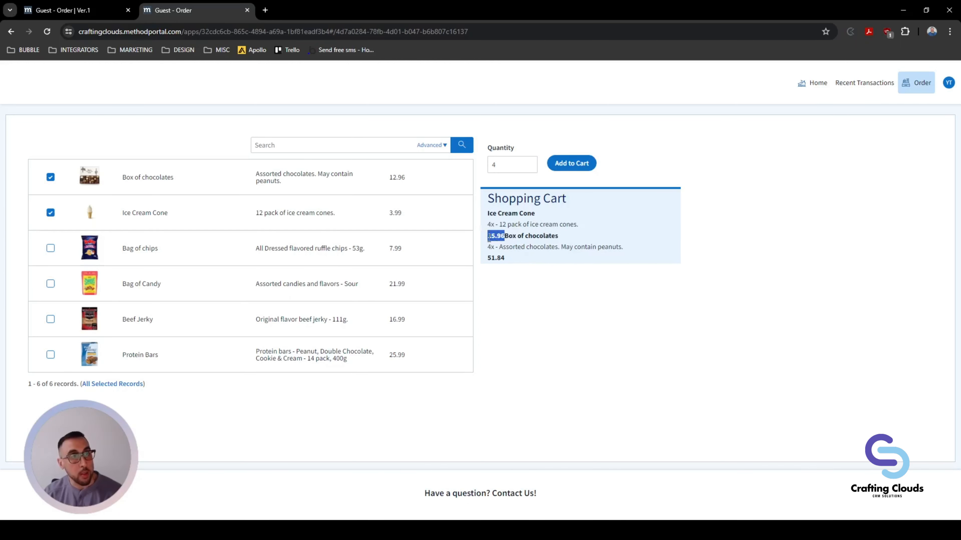
triple_click(507, 236)
left_click(534, 236)
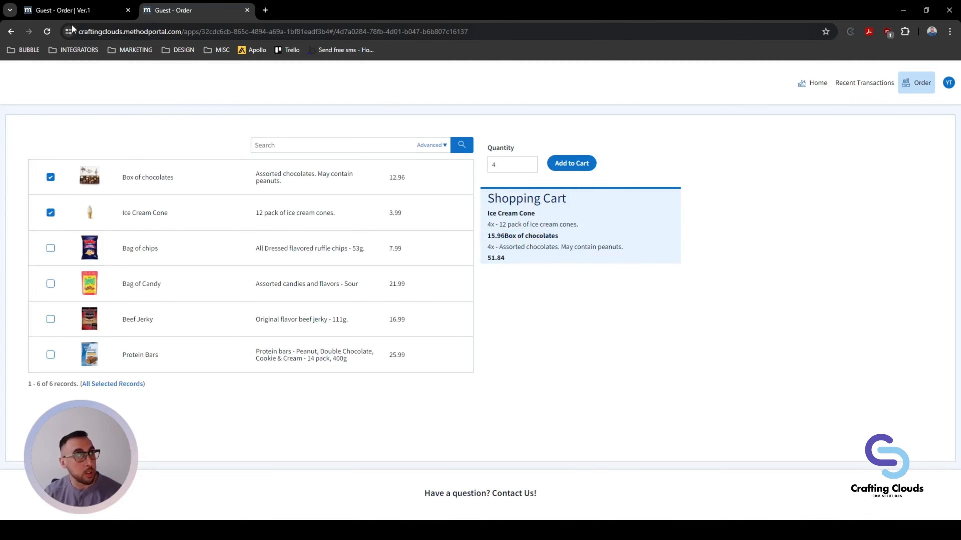
Open the AddtoCart Click action set and edit the resultItemInfo step's expression.
left_click(69, 14)
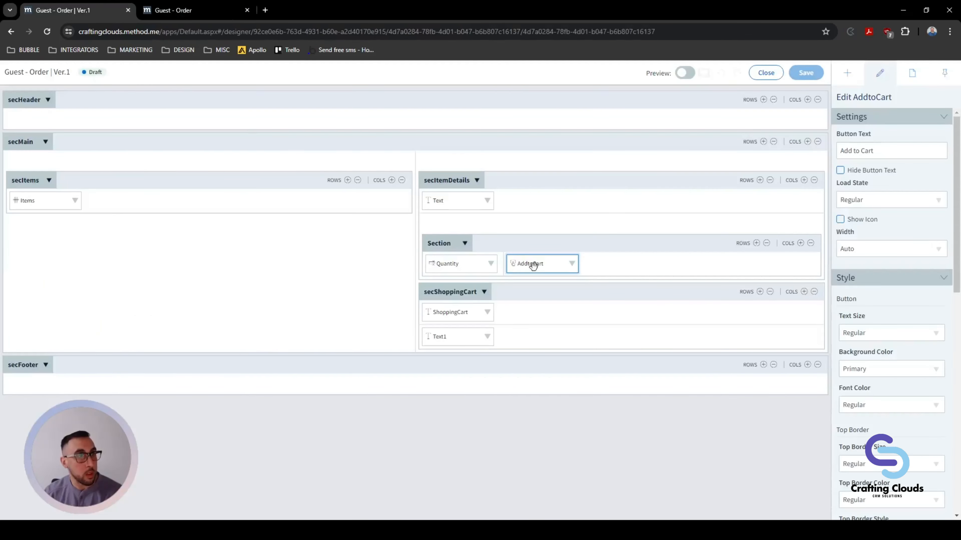
left_click(572, 263)
left_click(555, 281)
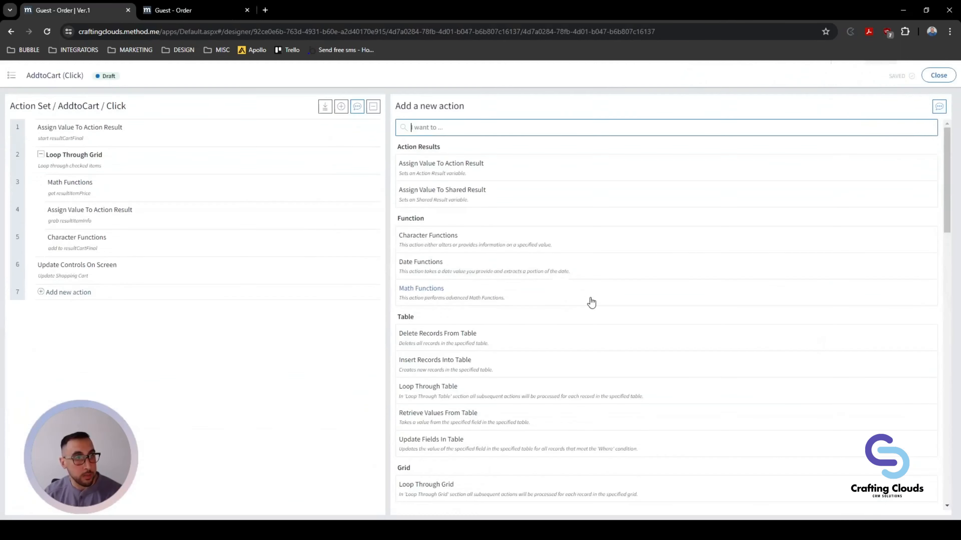
left_click(102, 263)
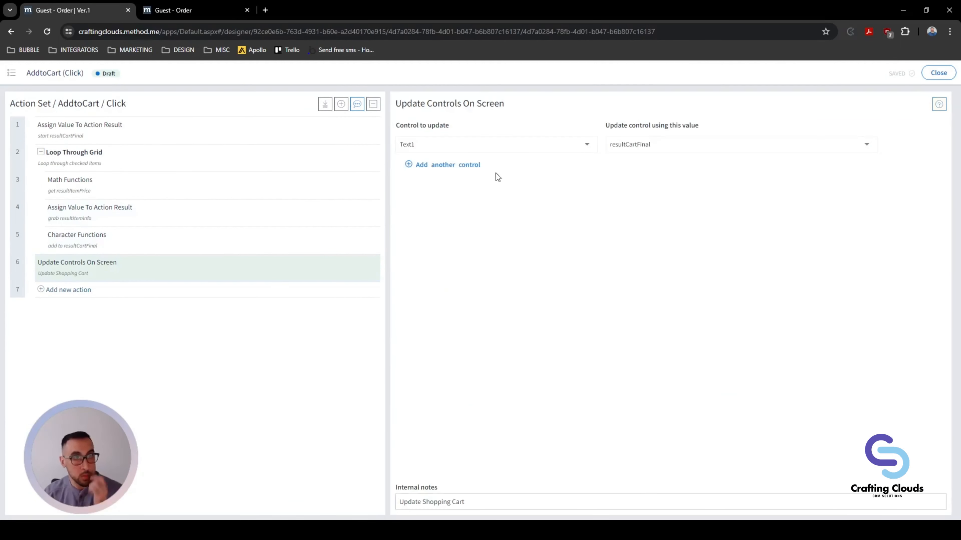
left_click(128, 236)
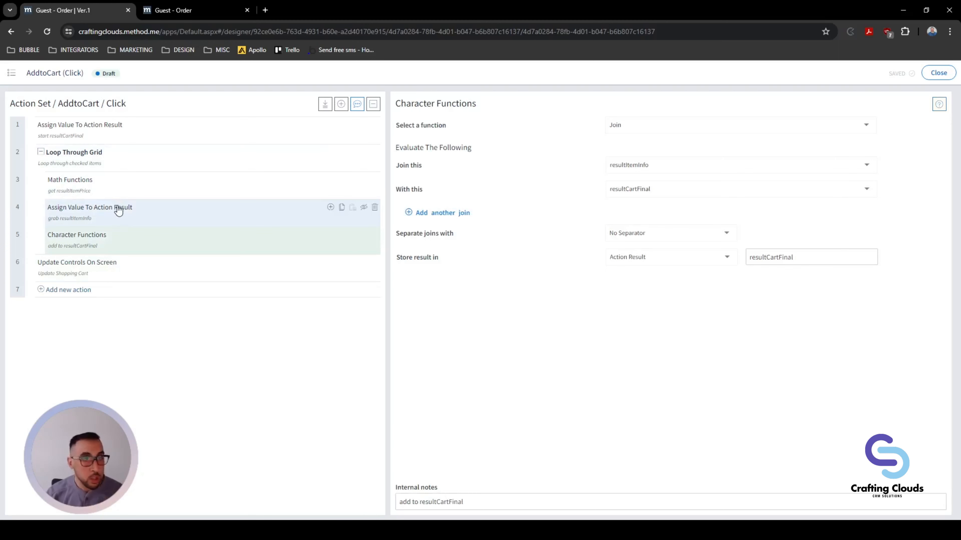
left_click(119, 209)
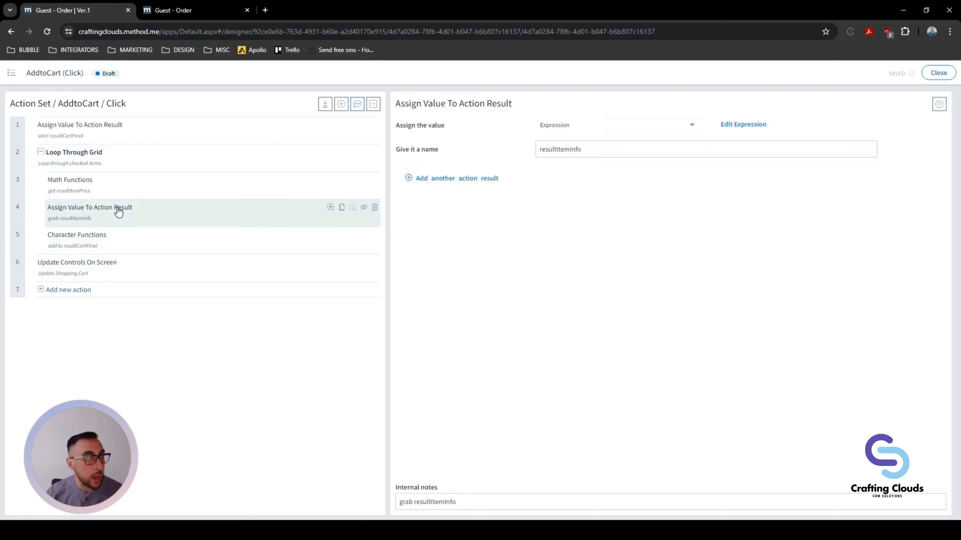
left_click(744, 126)
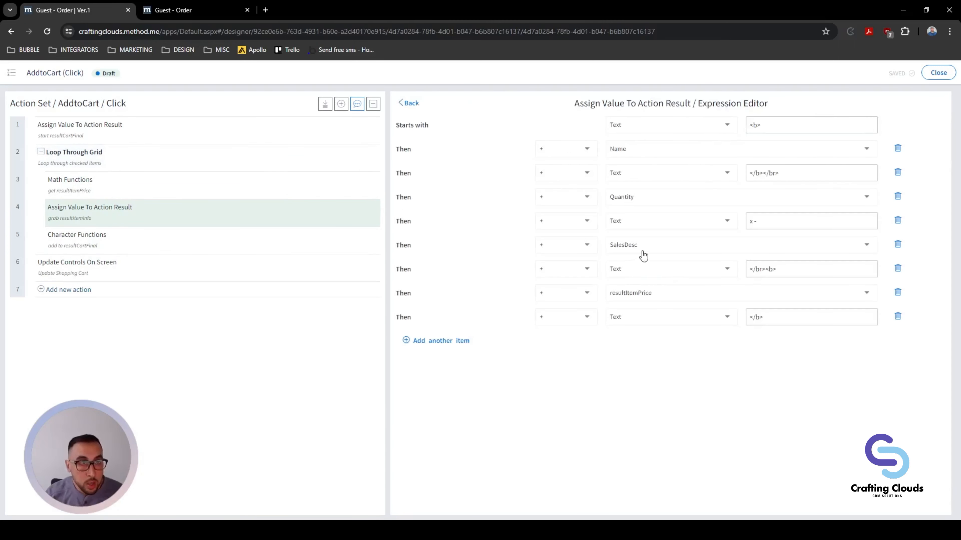
Change the expression's last text piece after the price to </b></br>.
left_click(197, 11)
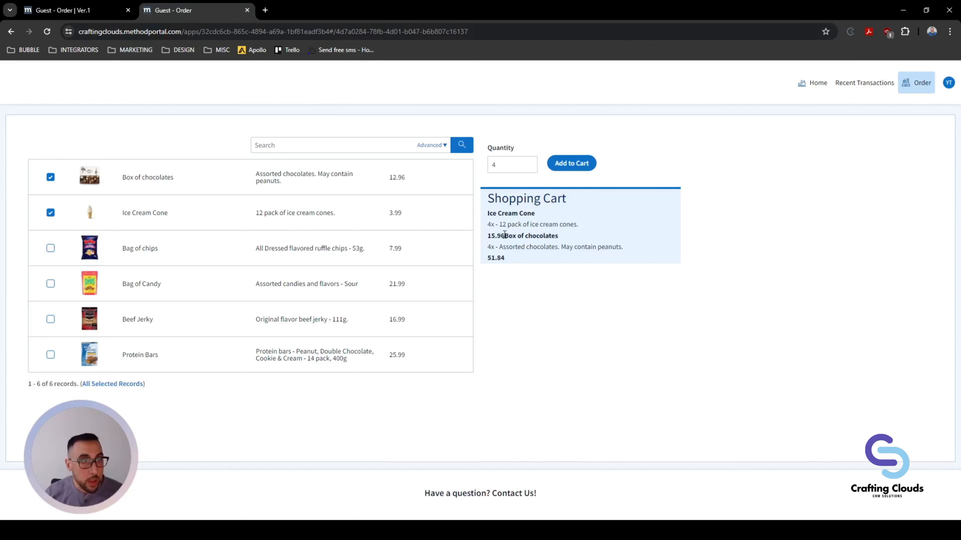
left_click(58, 14)
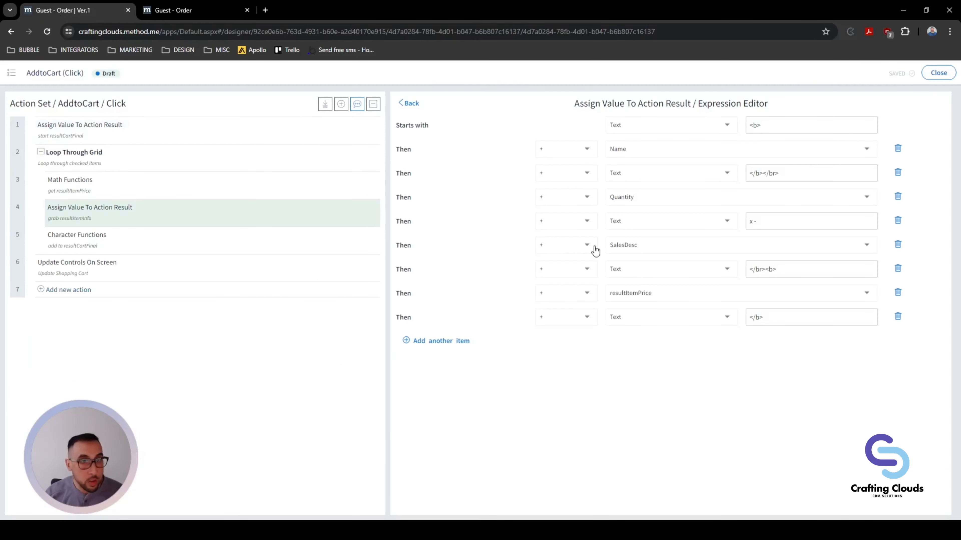
left_click(777, 321)
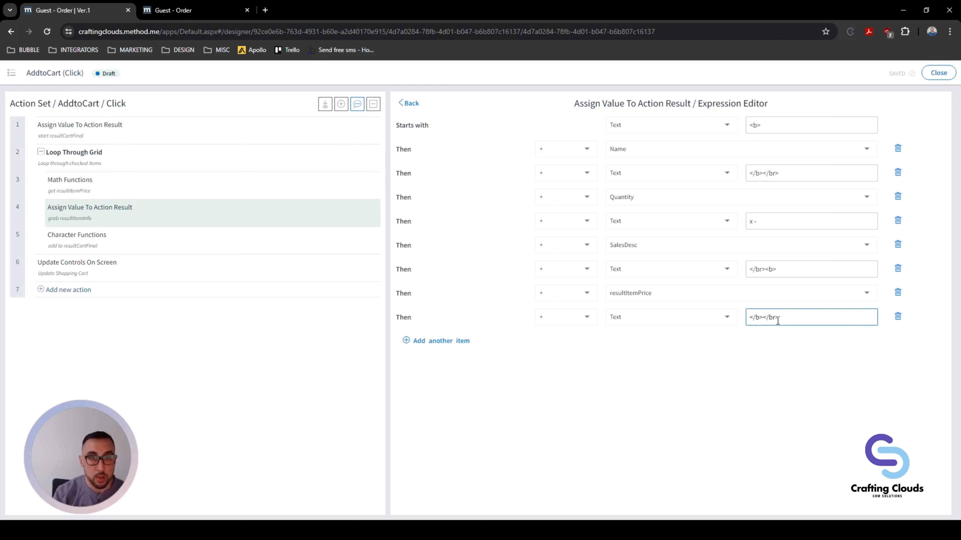
left_click(412, 105)
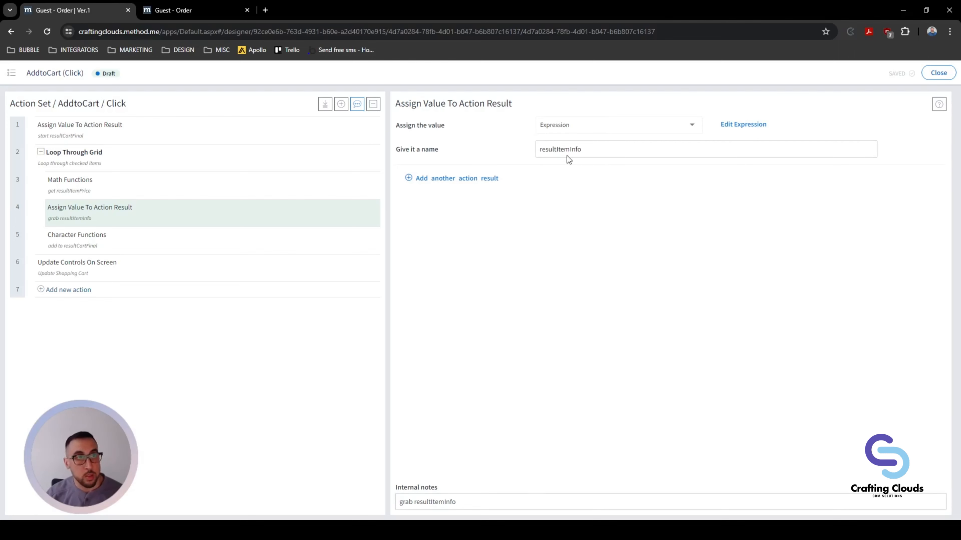
left_click(188, 8)
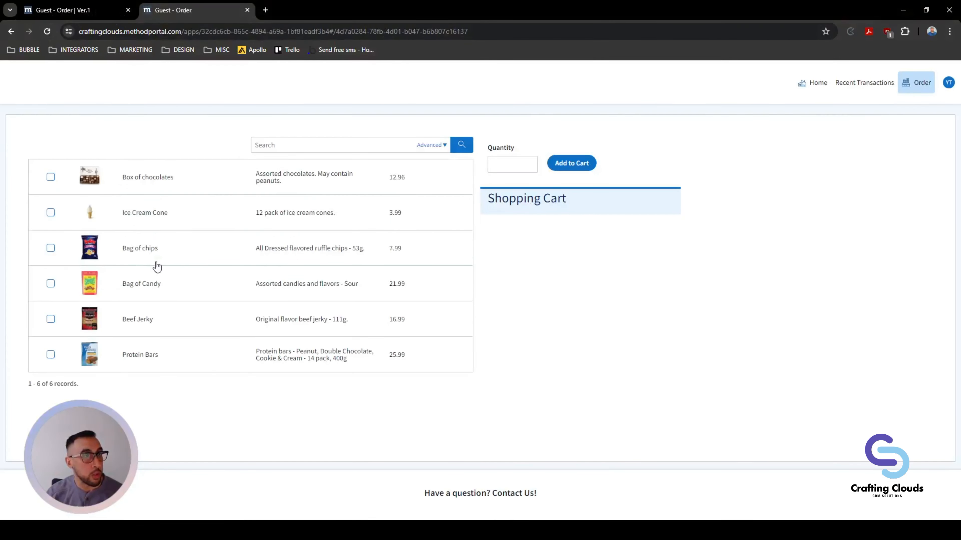
Tick Box of chocolates and Ice Cream Cone and add quantity 4 to the cart.
left_click(50, 177)
left_click(50, 212)
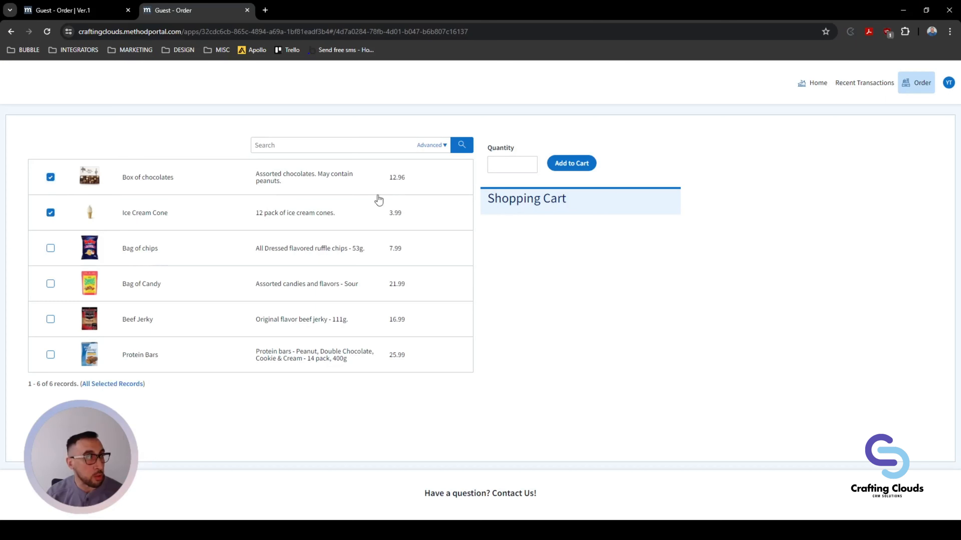
left_click(505, 169)
type("4")
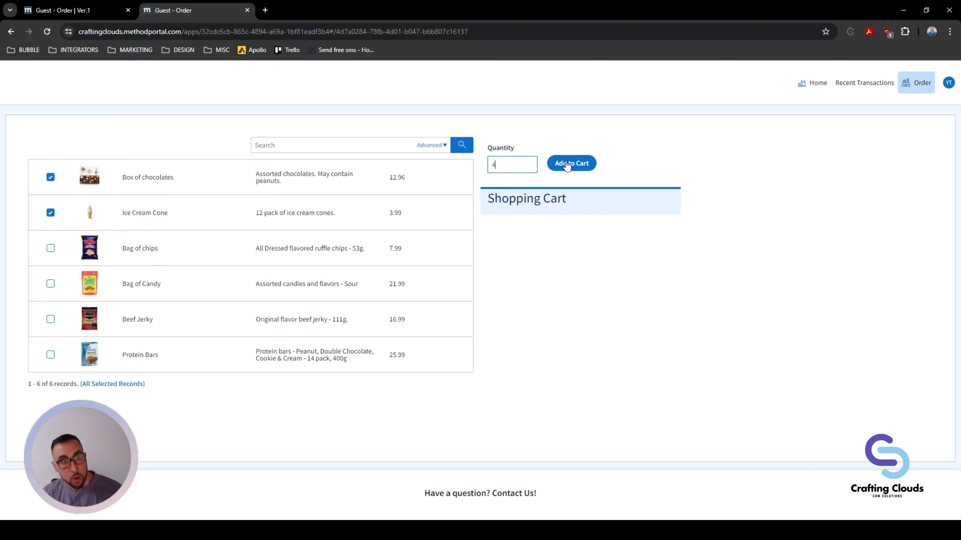
left_click(567, 164)
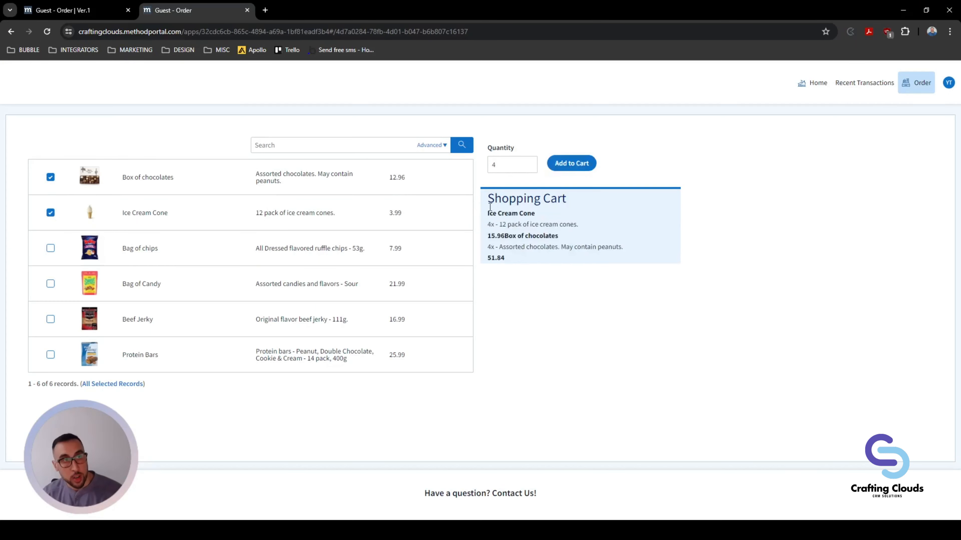
Close the AddtoCart action set and reload the order page.
left_click(63, 12)
left_click(934, 74)
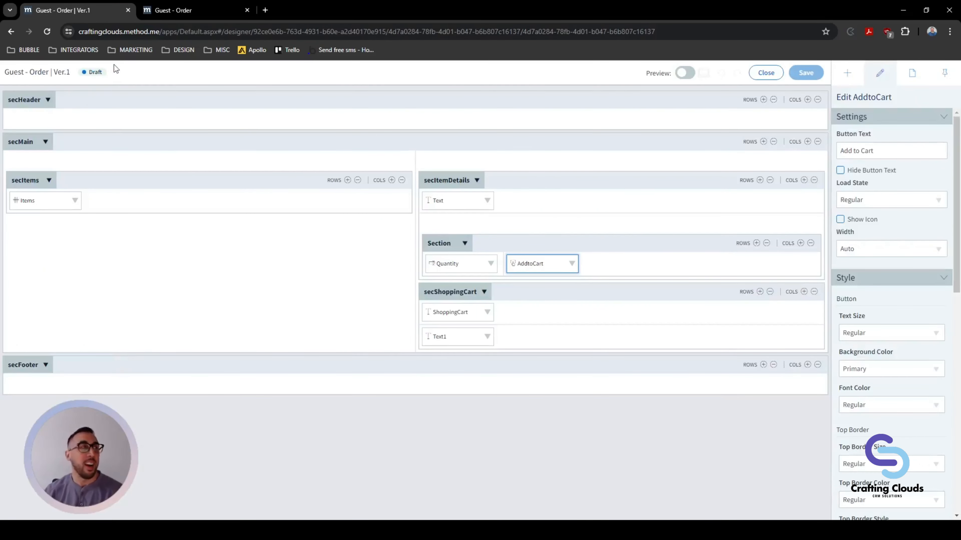
left_click(172, 15)
left_click(46, 33)
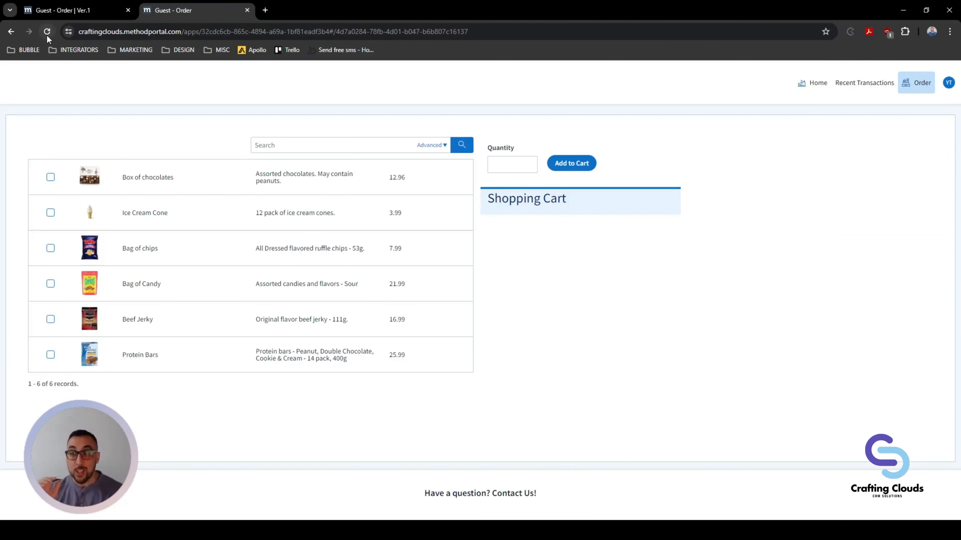
Re-add 4 of each item; the cart shows Ice Cream Cone 15.96 and Box of chocolates 51.84 separately.
left_click(50, 178)
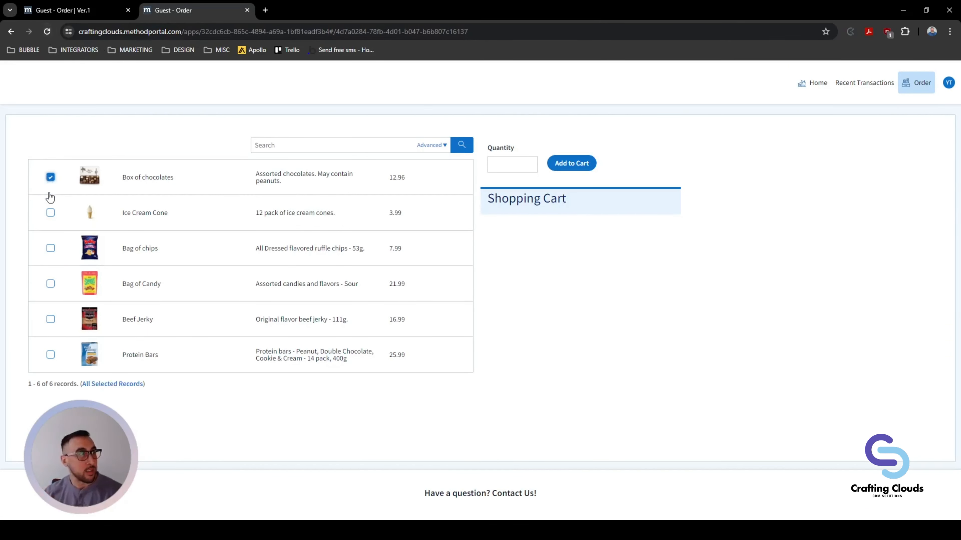
left_click(51, 213)
left_click(497, 164)
type("4")
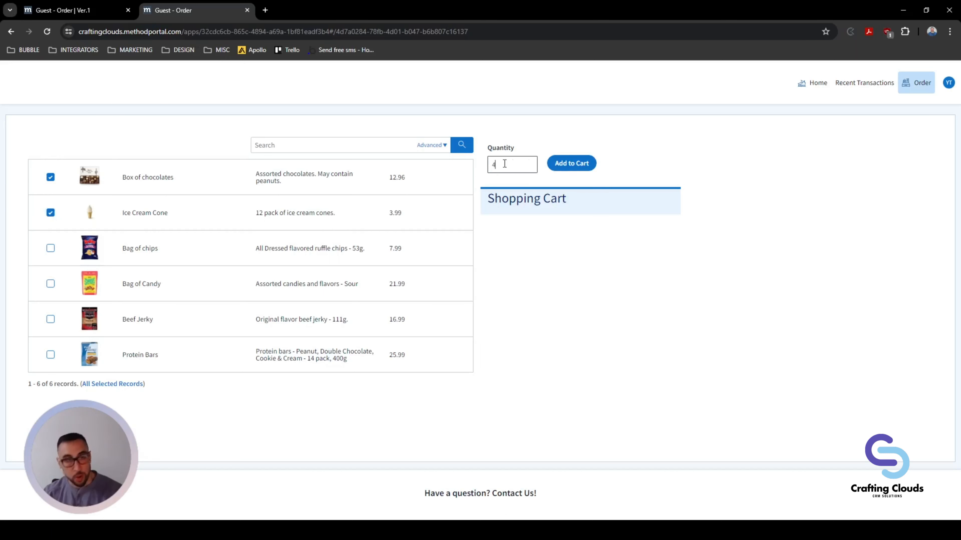
left_click(564, 163)
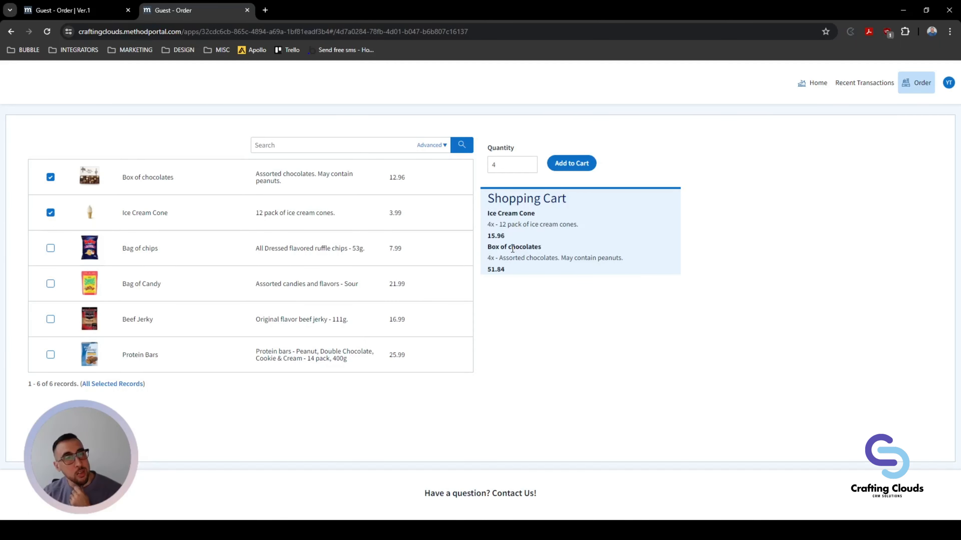
left_click_drag(499, 224, 488, 228)
left_click(499, 226)
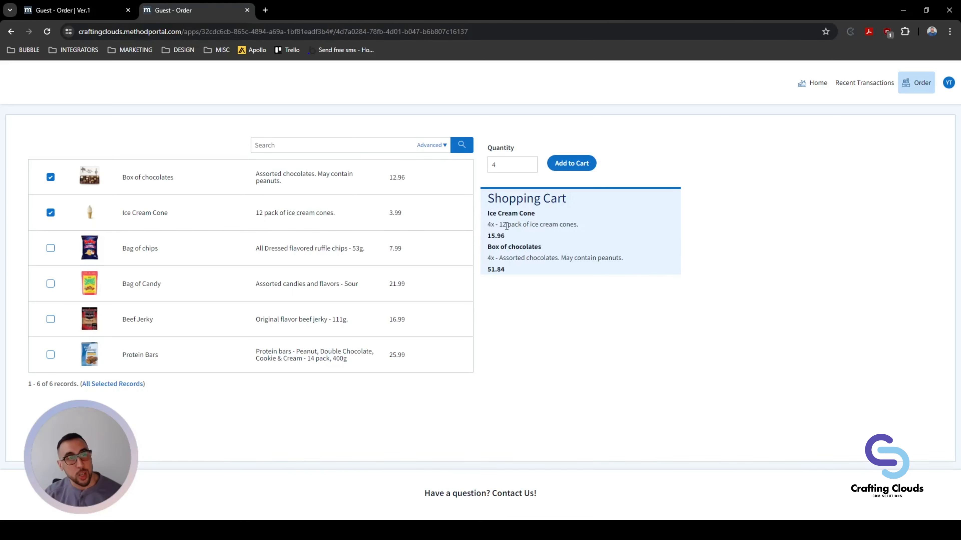
Open the resultItemInfo expression in the AddtoCart Click action set.
left_click(69, 15)
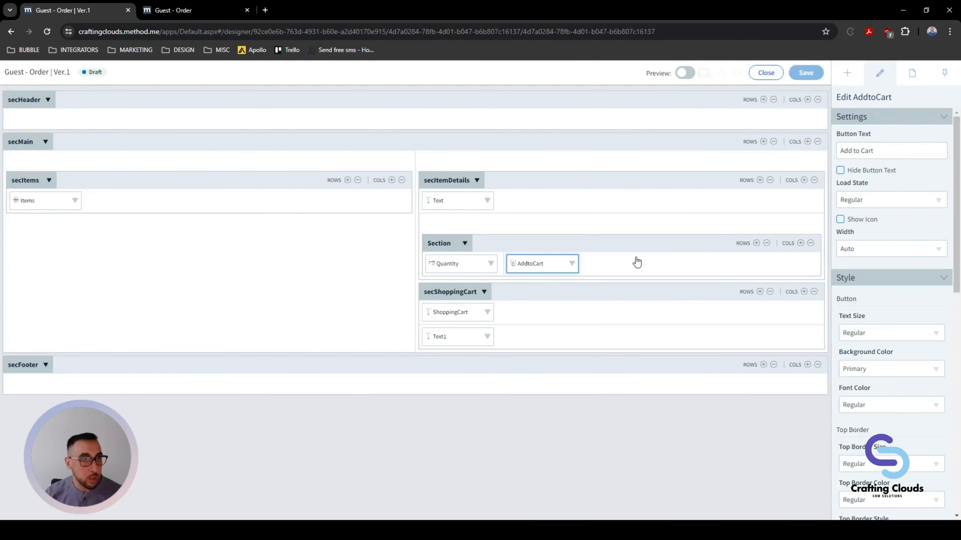
left_click(572, 263)
left_click(524, 279)
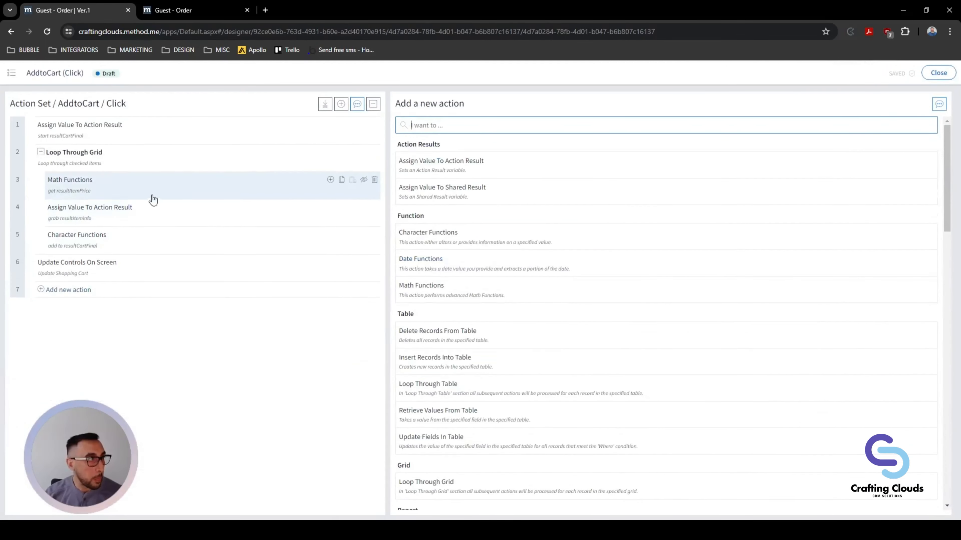
left_click(92, 211)
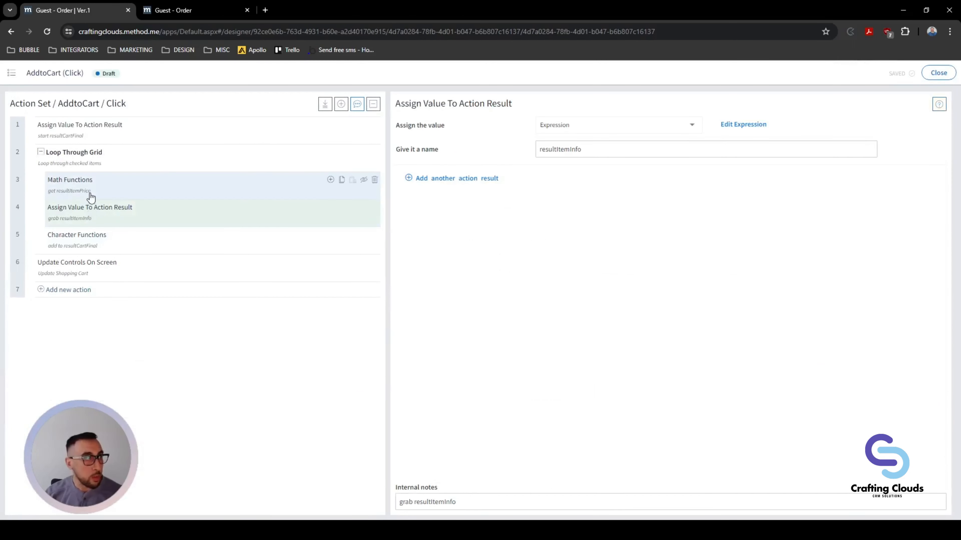
left_click(731, 125)
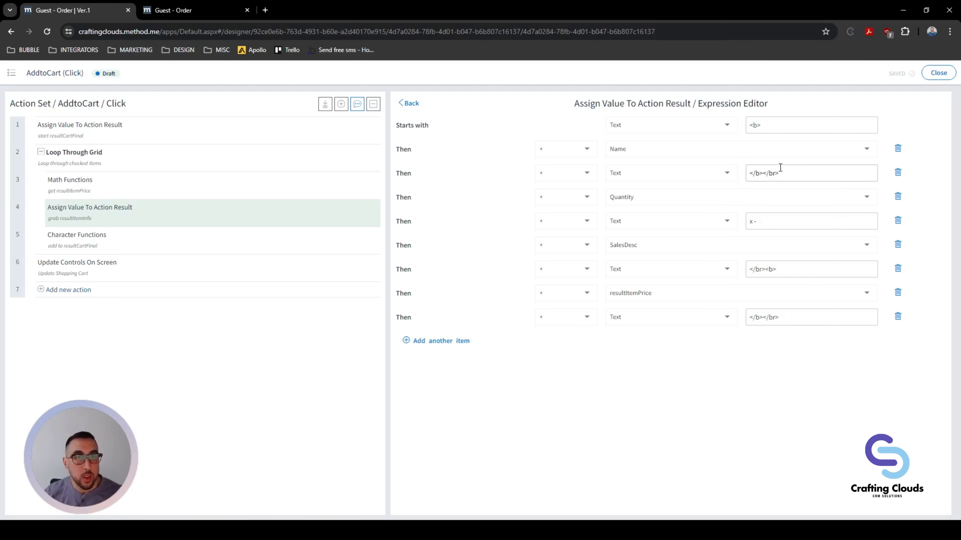
Make the second expression item use the Quantity control.
left_click_drag(780, 168, 730, 172)
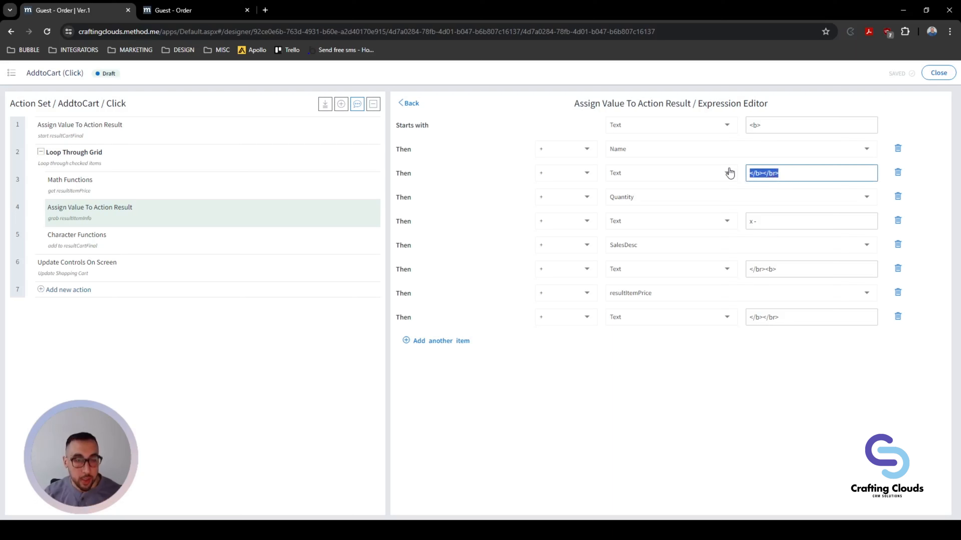
left_click(781, 175)
left_click(772, 128)
left_click(716, 153)
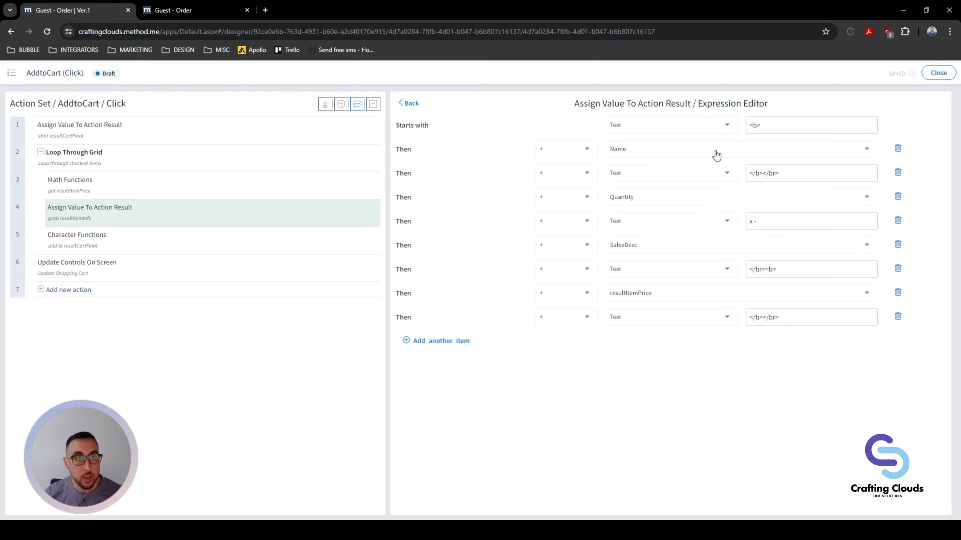
left_click(717, 153)
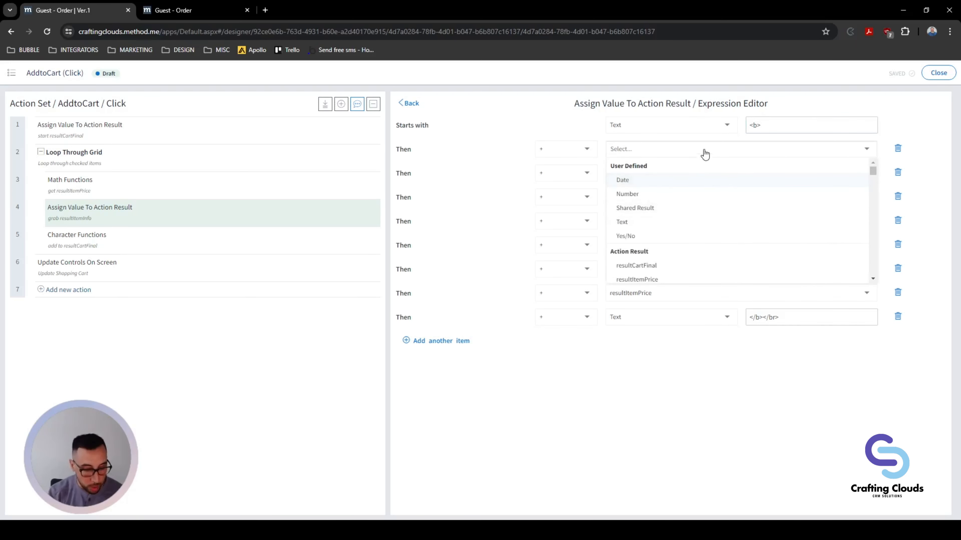
type("quan")
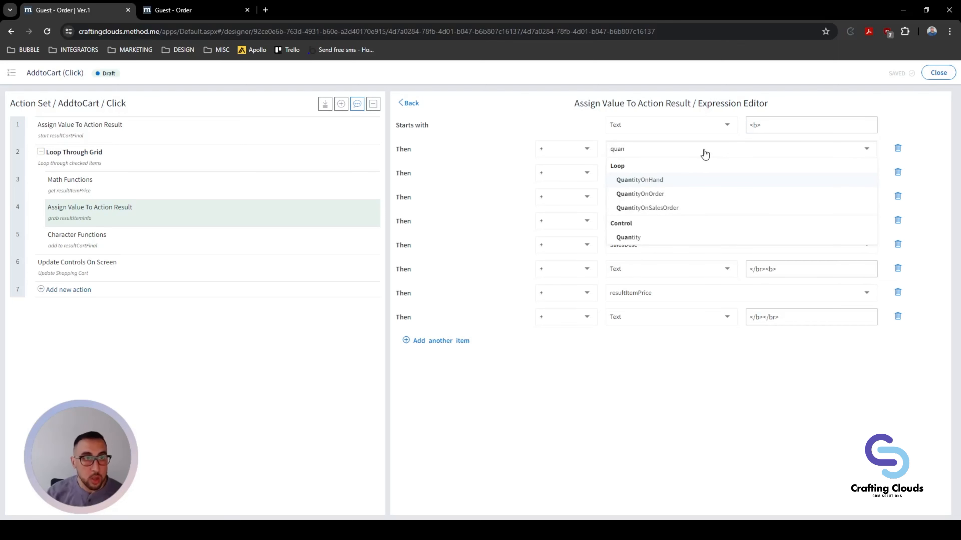
left_click(624, 238)
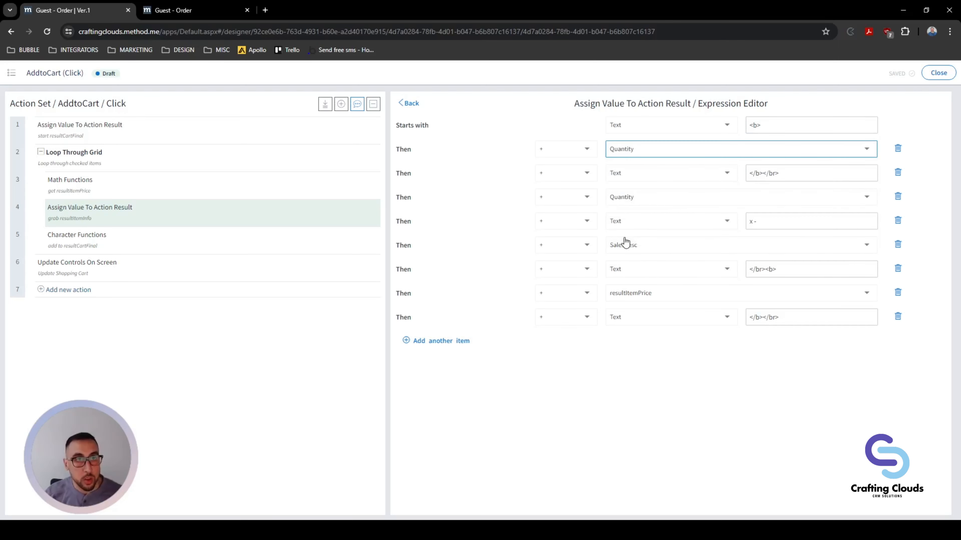
left_click(750, 126)
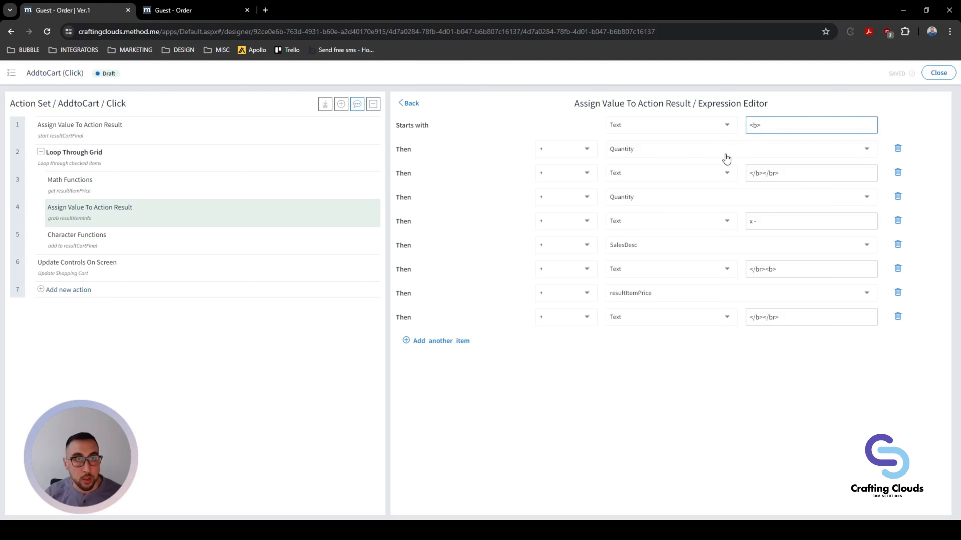
Set the third row's text to 'x - ' and the fourth row to the Name field.
left_click_drag(789, 175, 734, 178)
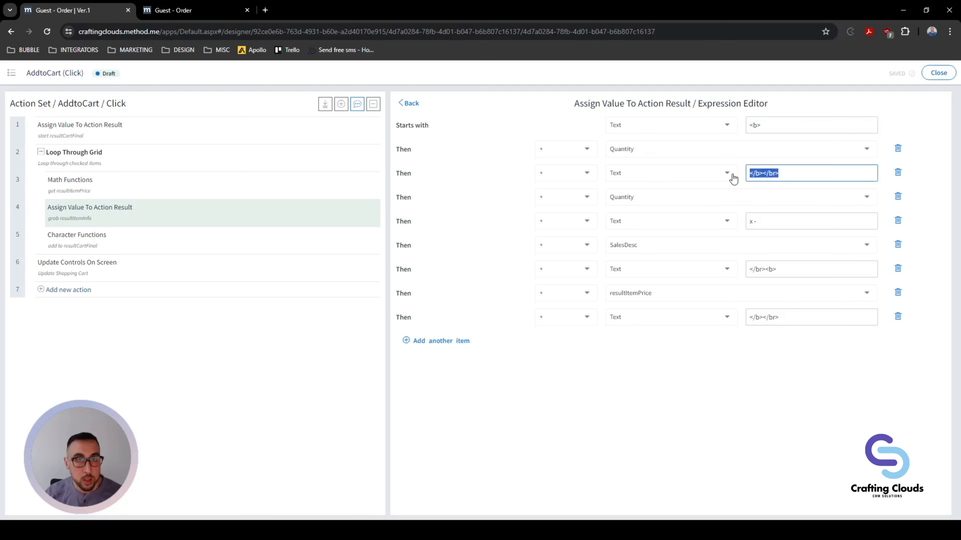
type("x")
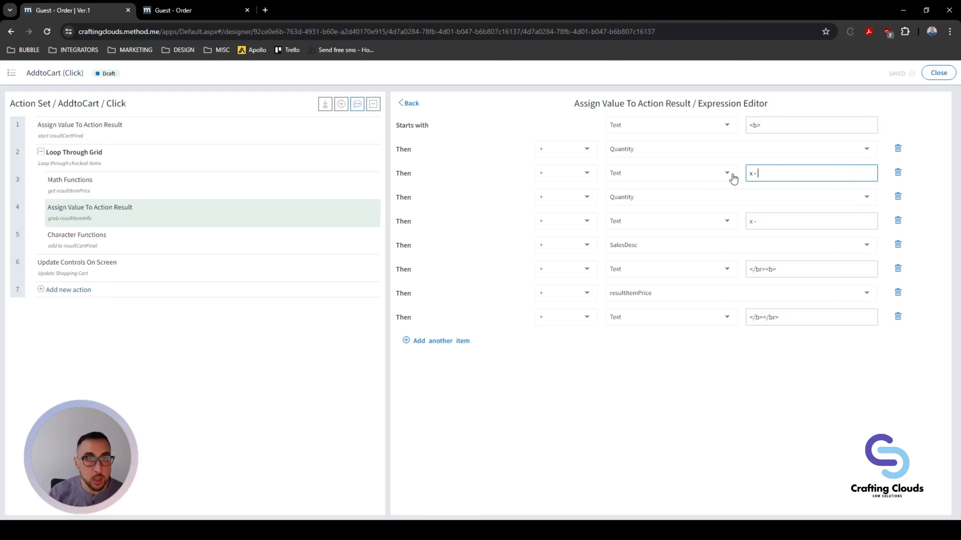
type(" -")
left_click(701, 204)
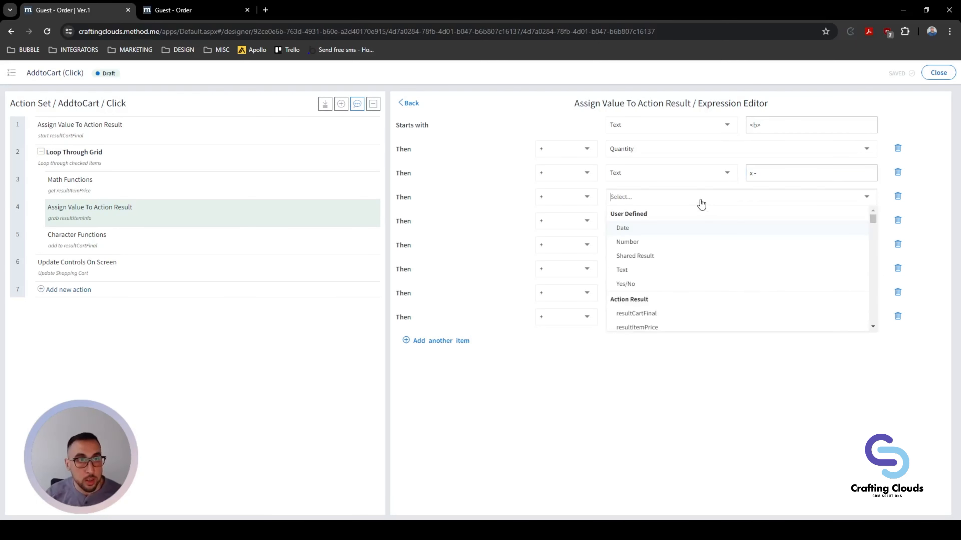
type("it")
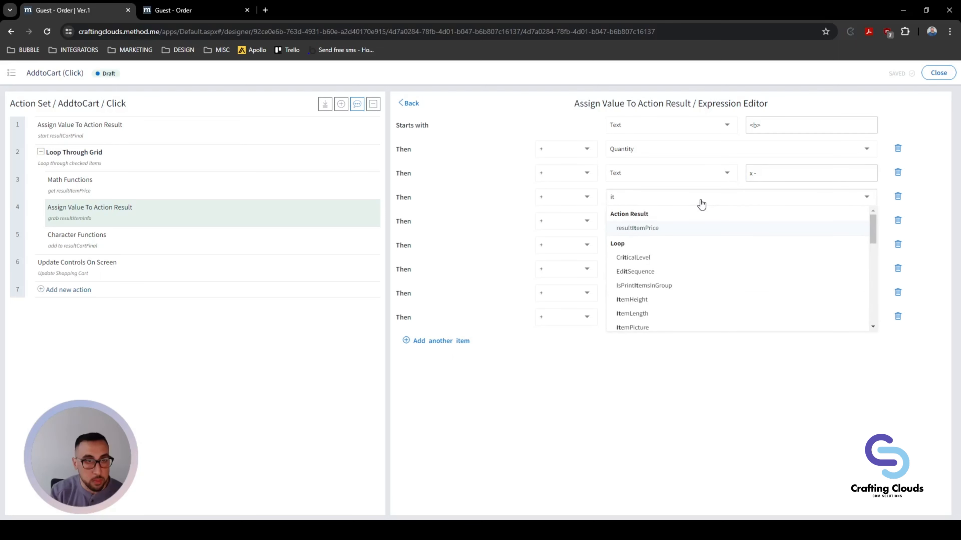
key("BackSpace")
key("BackSpace")
scroll(755, 238, "down", 1)
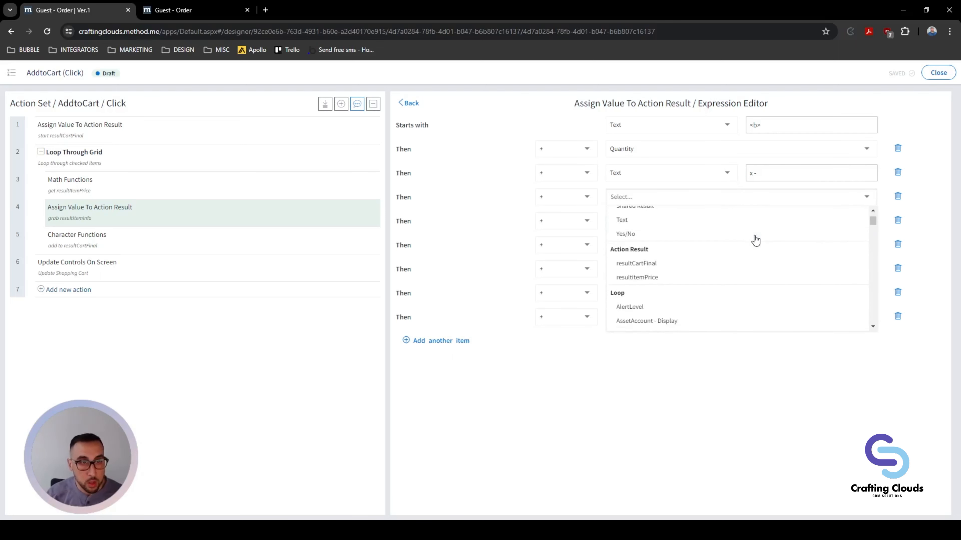
scroll(733, 244, "down", 6)
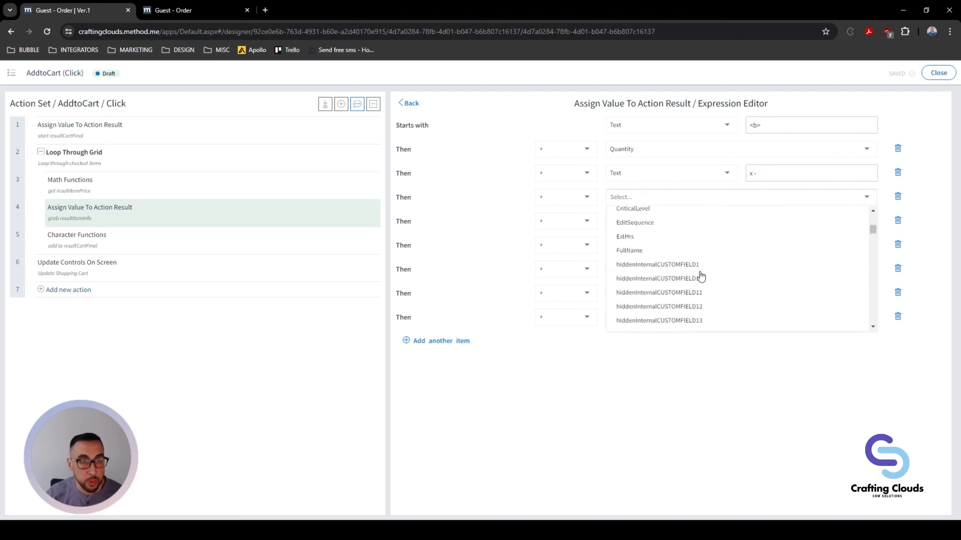
type("name")
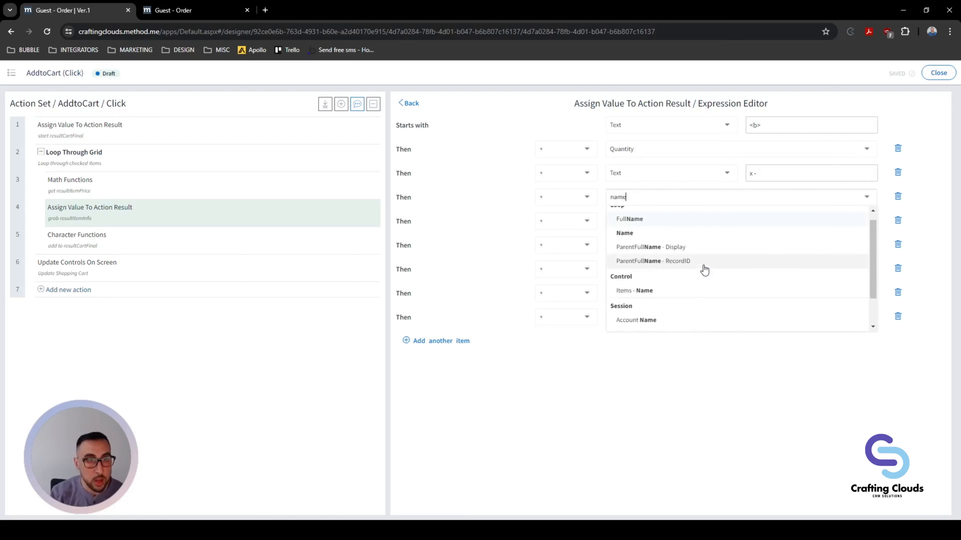
left_click(680, 233)
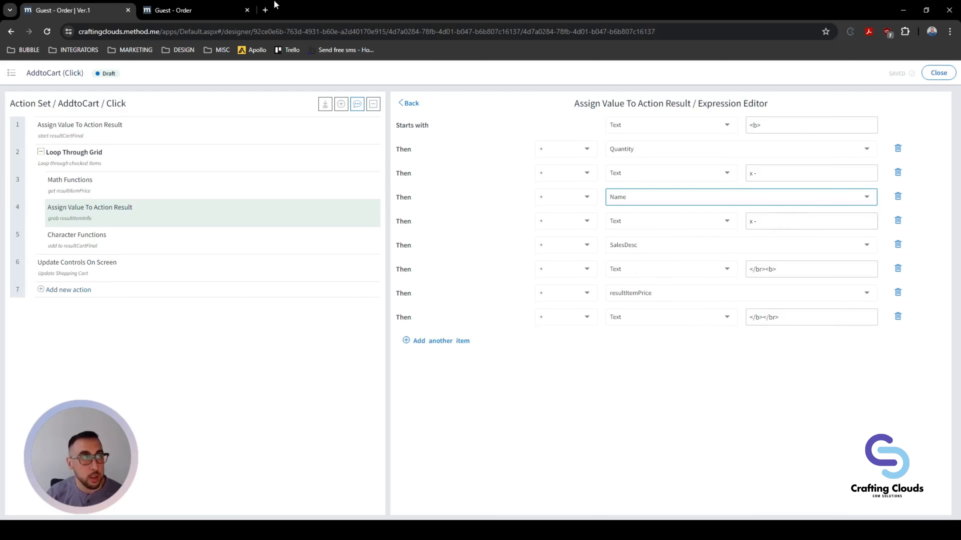
Replace the fifth row's text with </b></br> so the description starts on a new line.
left_click(170, 11)
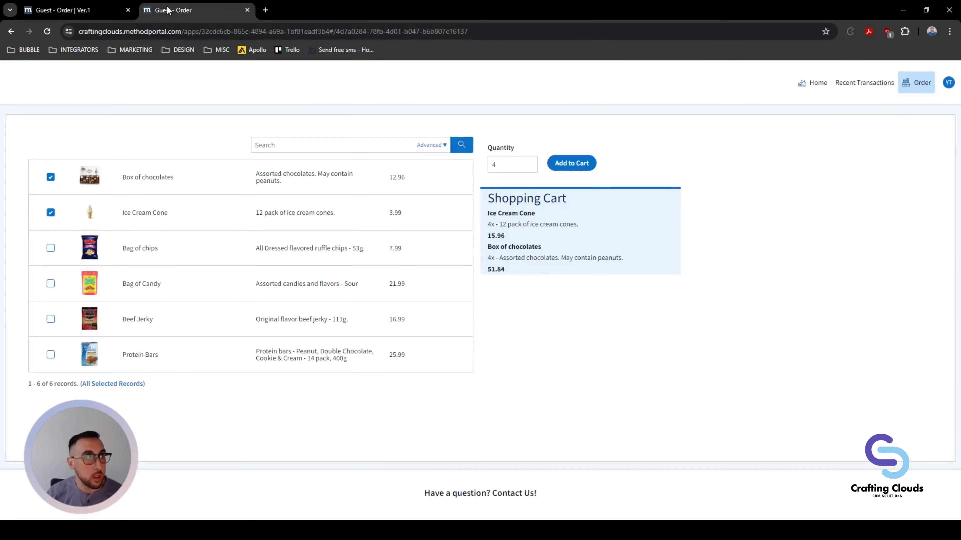
left_click(53, 15)
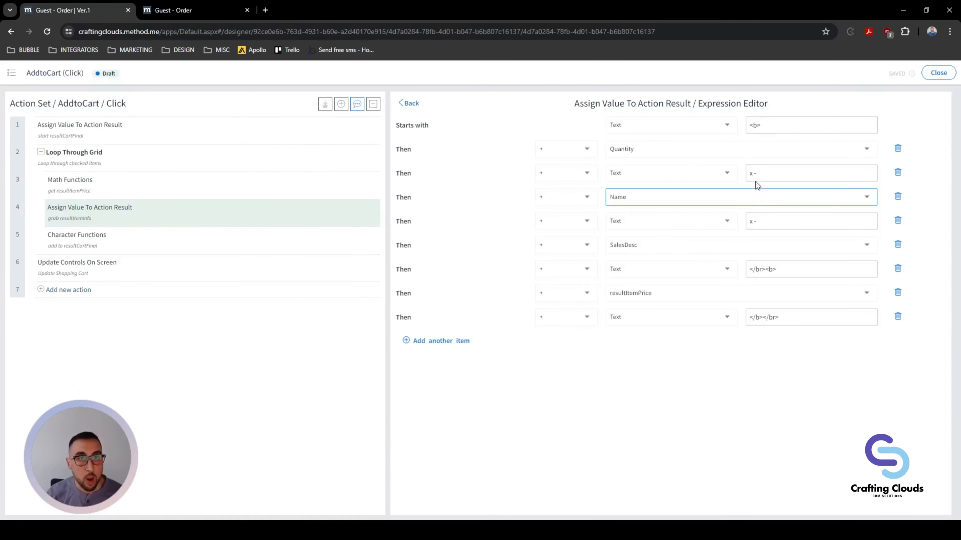
left_click_drag(769, 224, 725, 222)
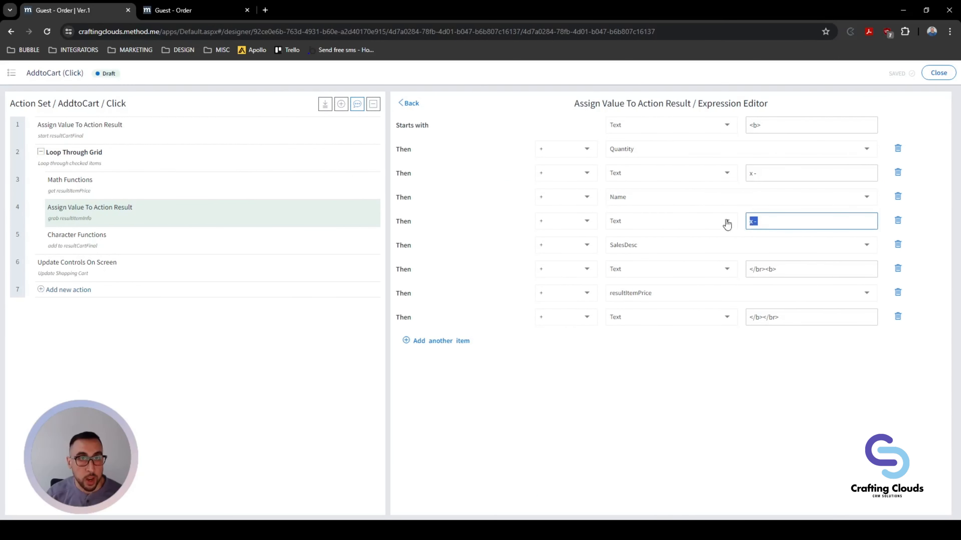
type("</")
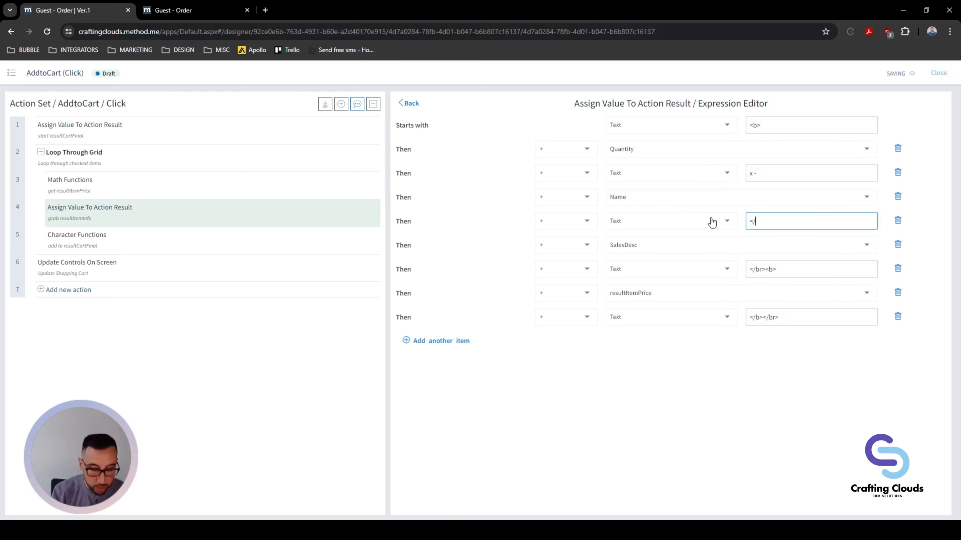
type("b>")
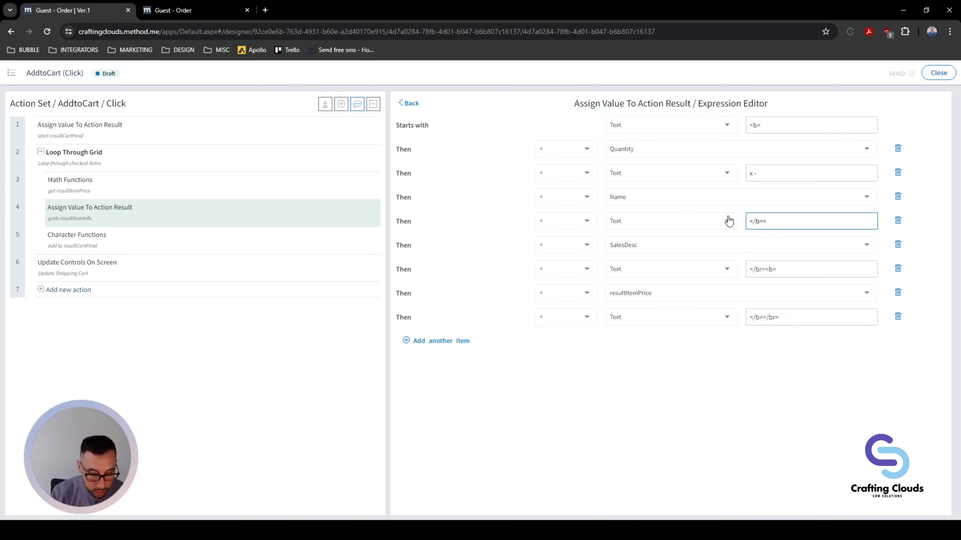
type("<b")
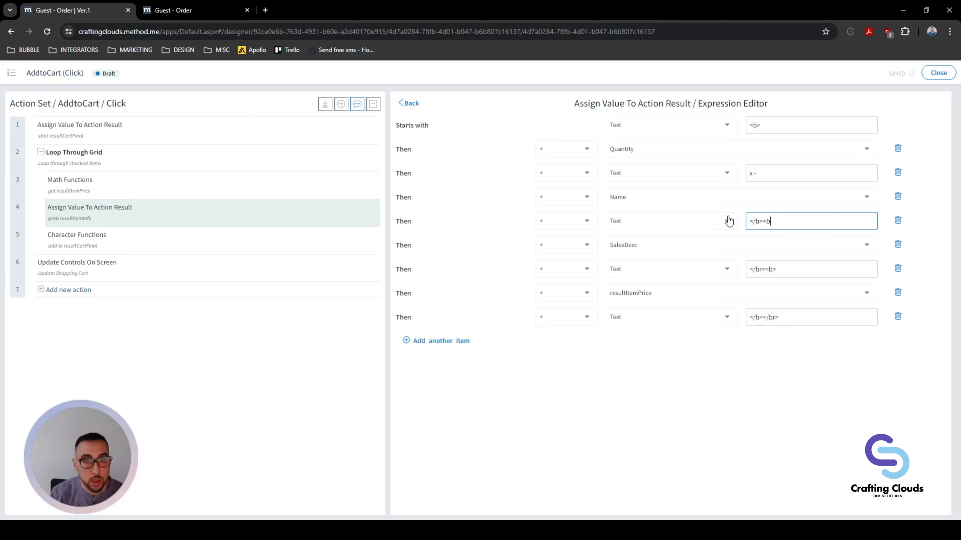
key("BackSpace")
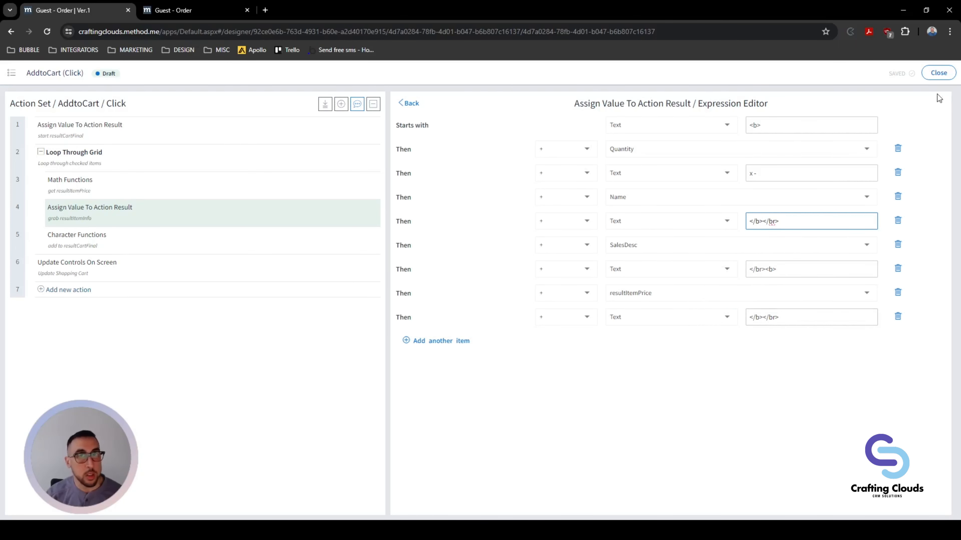
Close the editor, reload the order page, and add 4 each of Box of chocolates and Ice Cream Cone.
left_click(940, 73)
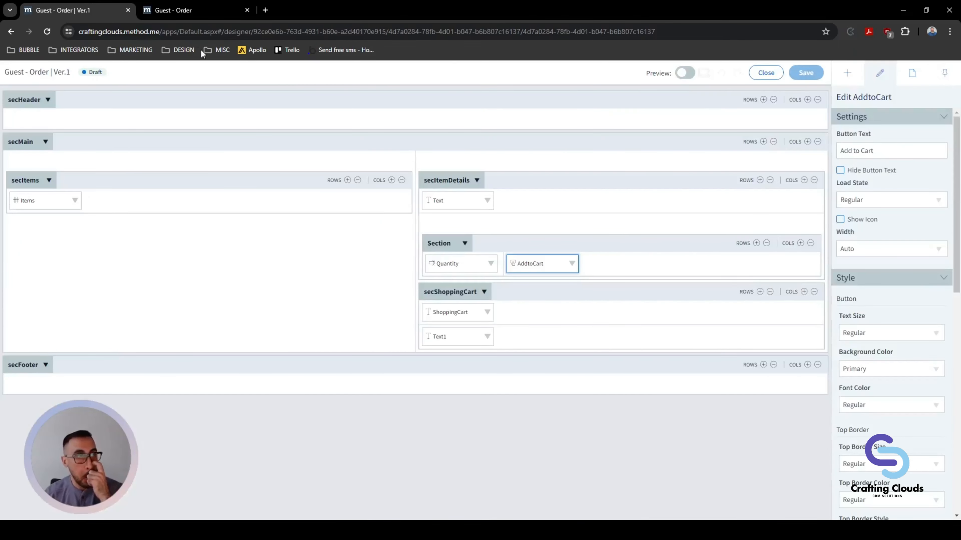
left_click(204, 12)
left_click(47, 32)
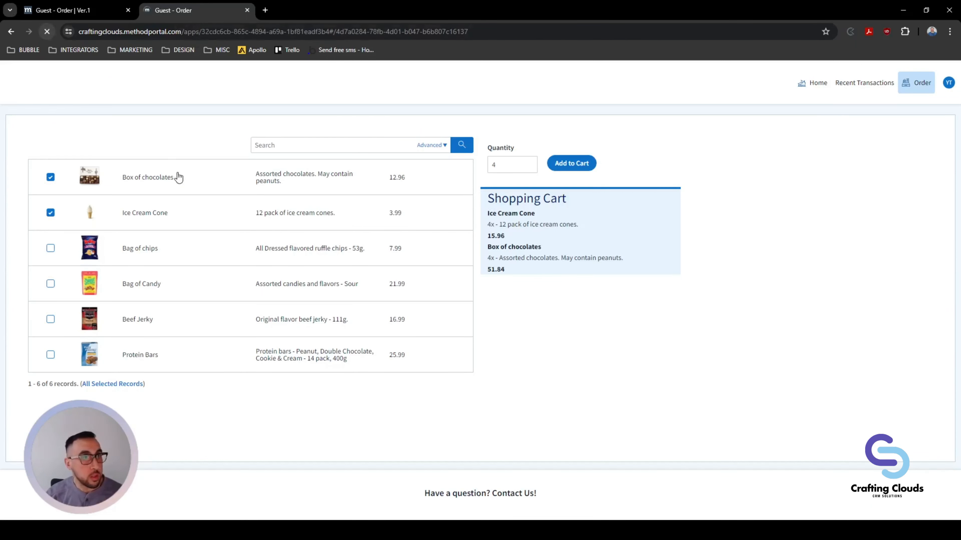
left_click(50, 177)
left_click(51, 213)
left_click(502, 167)
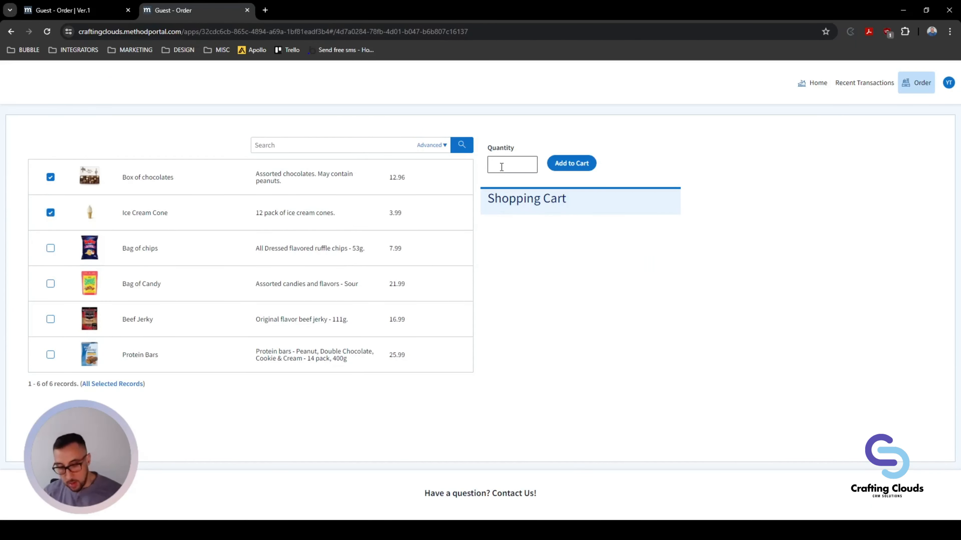
type("4")
left_click(578, 163)
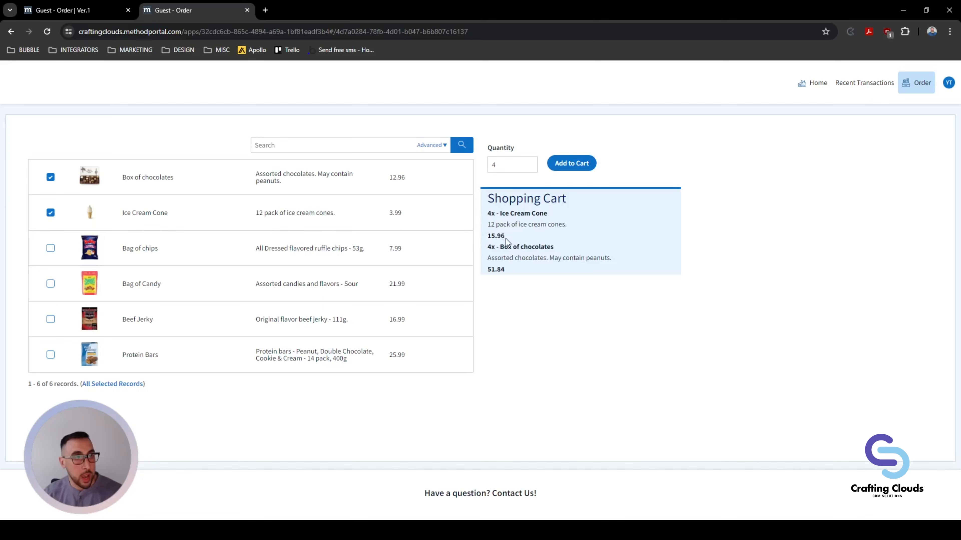
Open the resultItemInfo expression from the AddtoCart Click action set.
left_click(85, 11)
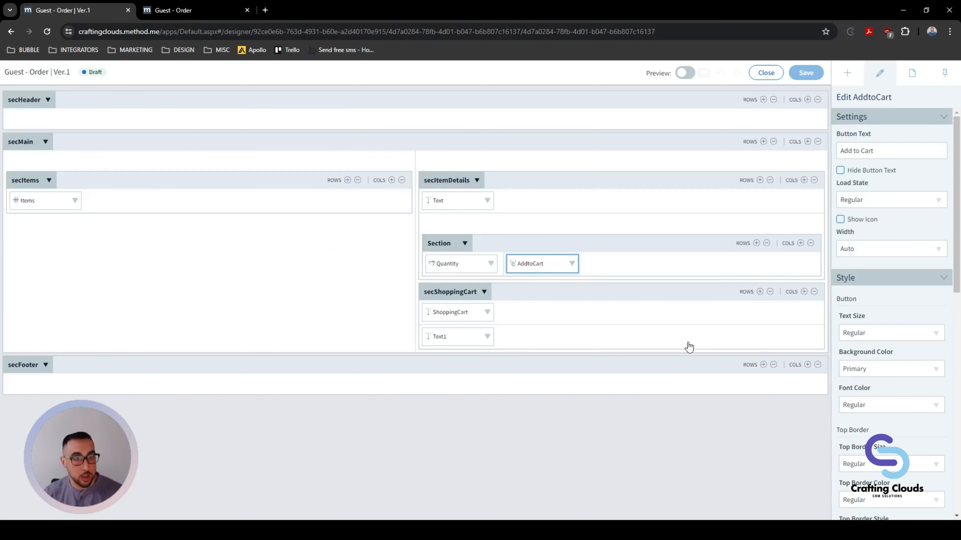
left_click(572, 264)
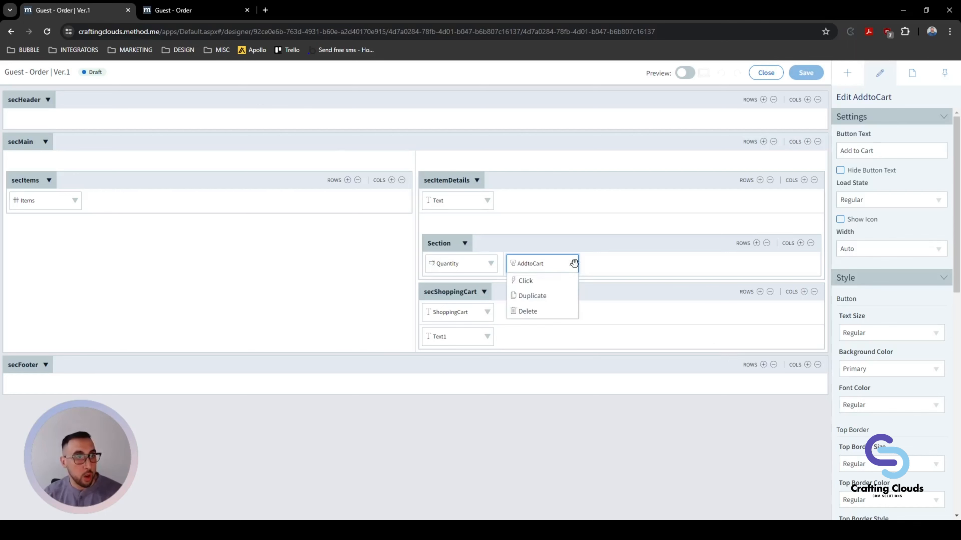
left_click(553, 281)
left_click(125, 196)
left_click(128, 211)
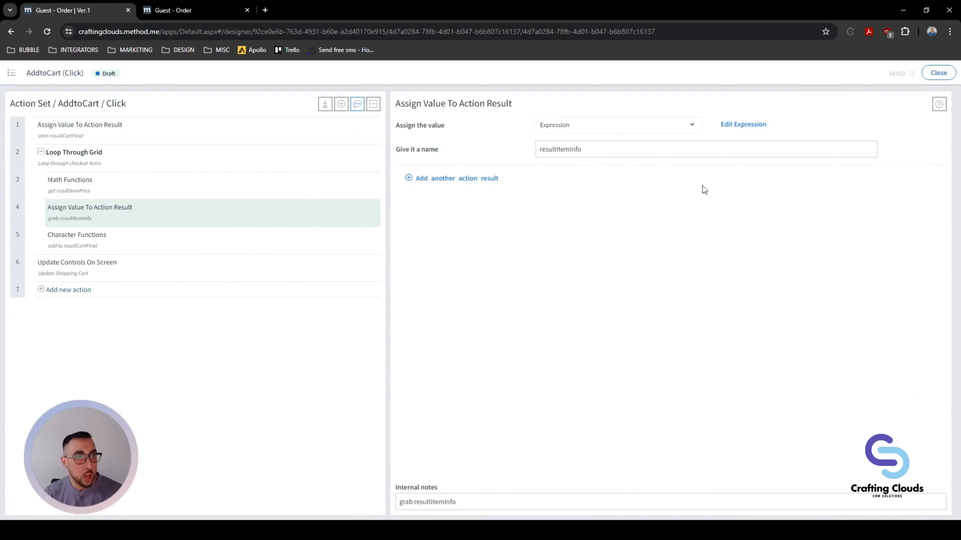
left_click(742, 126)
Append </br> to the last text piece, making it </b></br></br>, and close the editor.
left_click(785, 317)
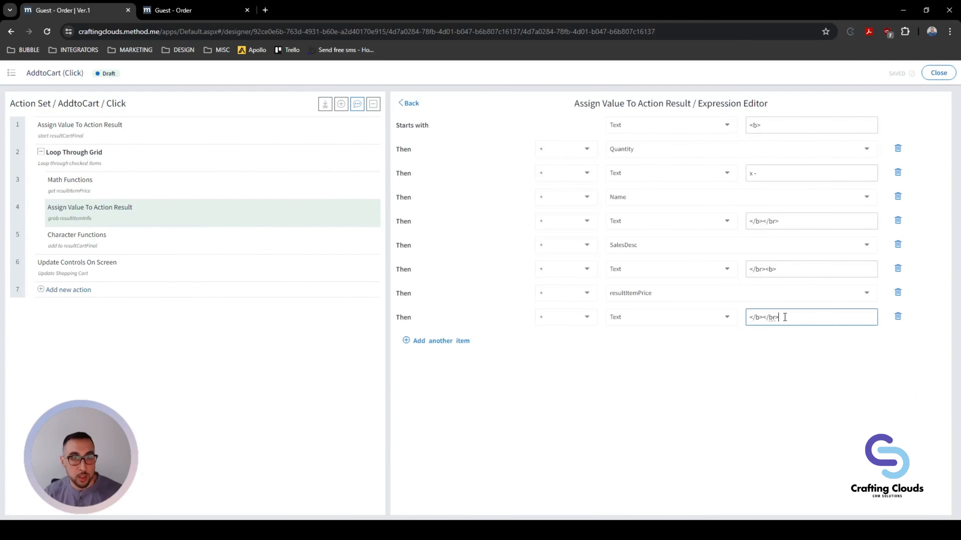
type("</")
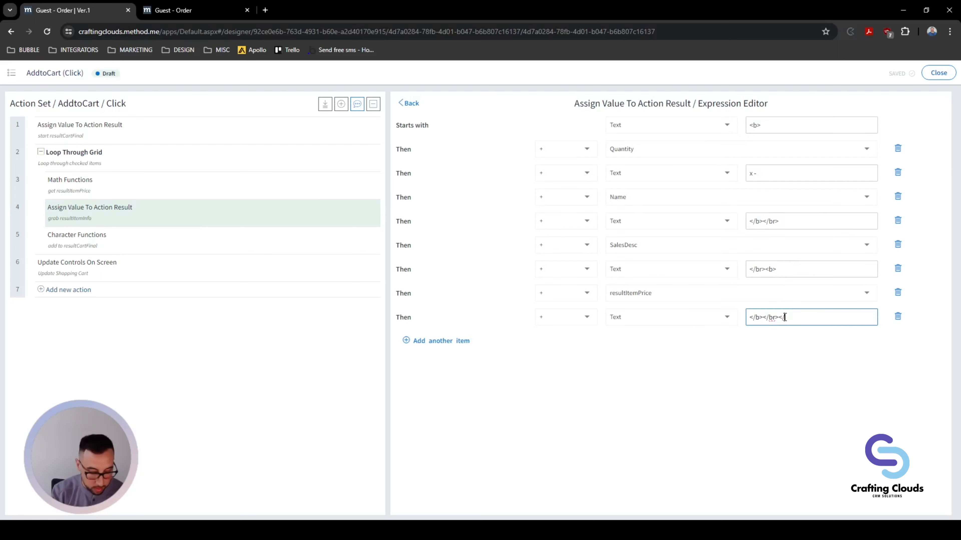
type("br>")
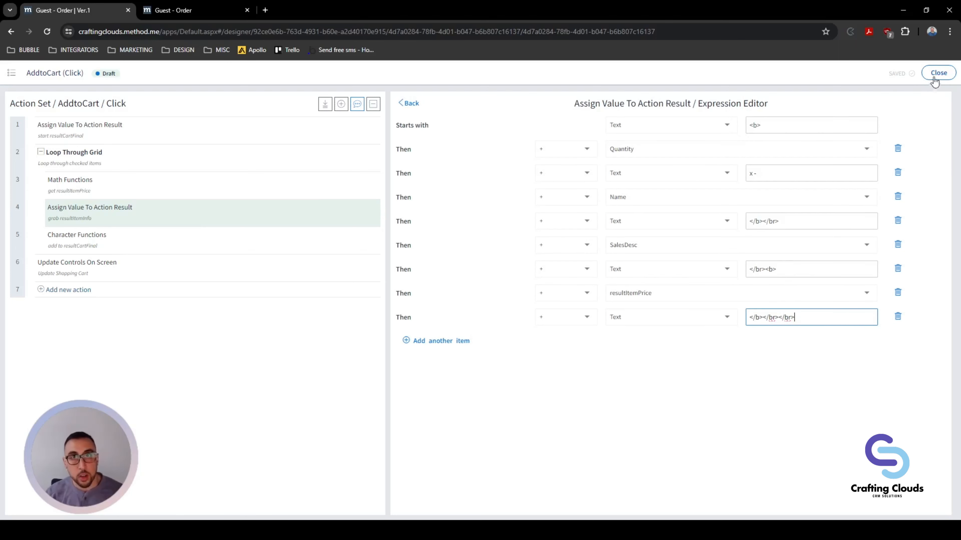
left_click(934, 81)
Reload the order page and add 4 Box of chocolates and 4 Ice Cream Cone to check the blank-line spacing.
left_click(213, 10)
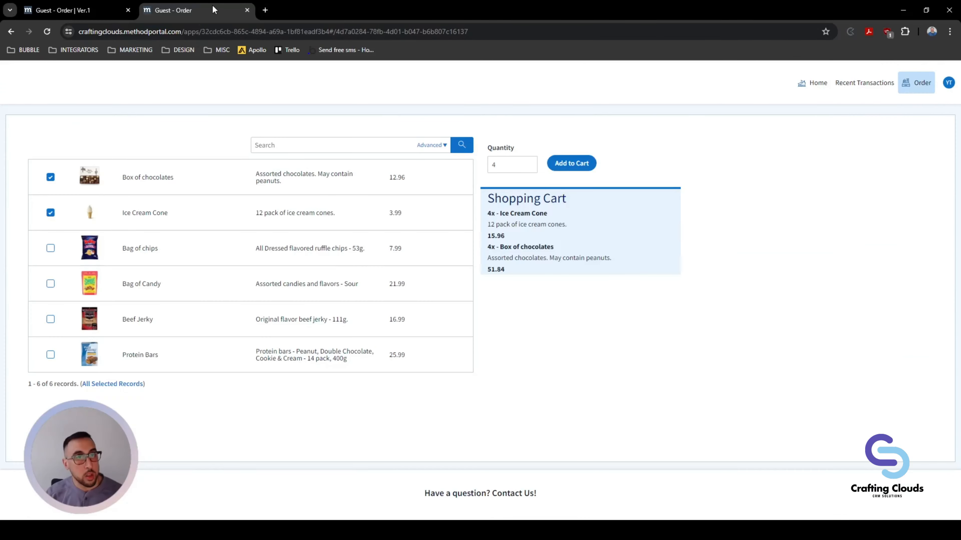
left_click(47, 32)
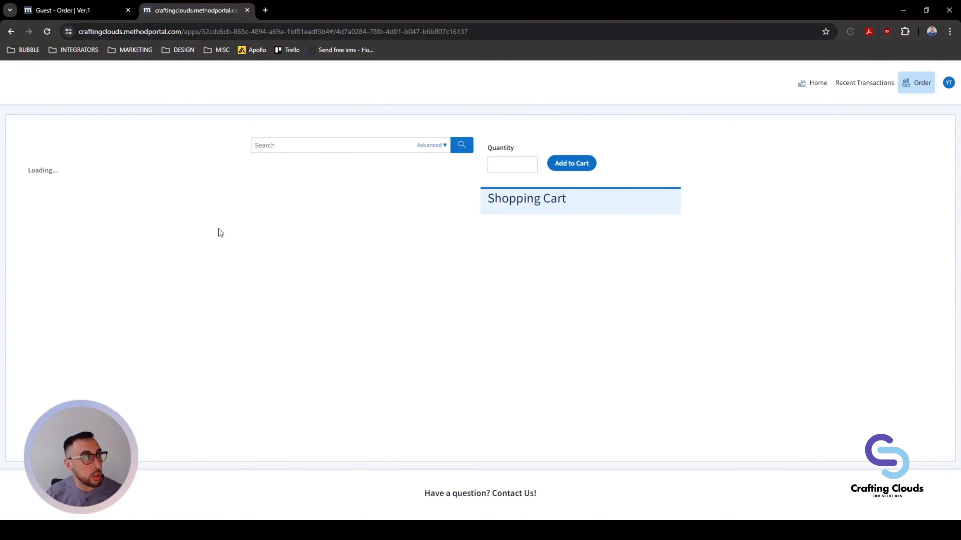
left_click(50, 177)
left_click(50, 213)
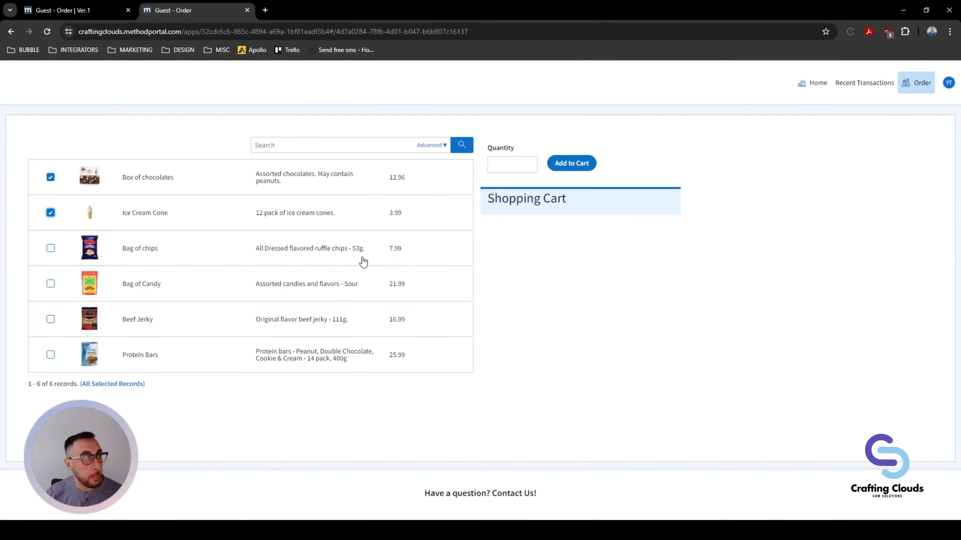
left_click(513, 169)
type("4")
left_click(569, 168)
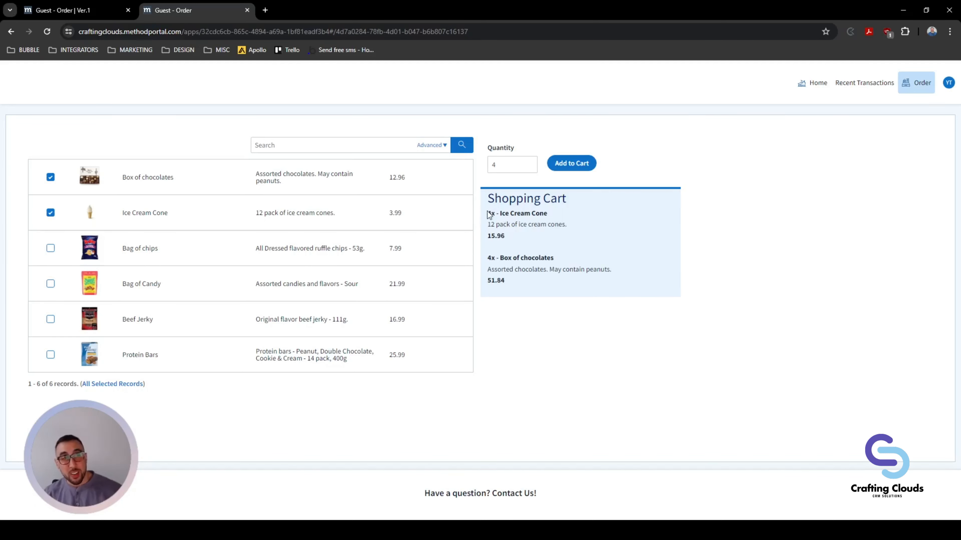
left_click_drag(489, 214, 549, 223)
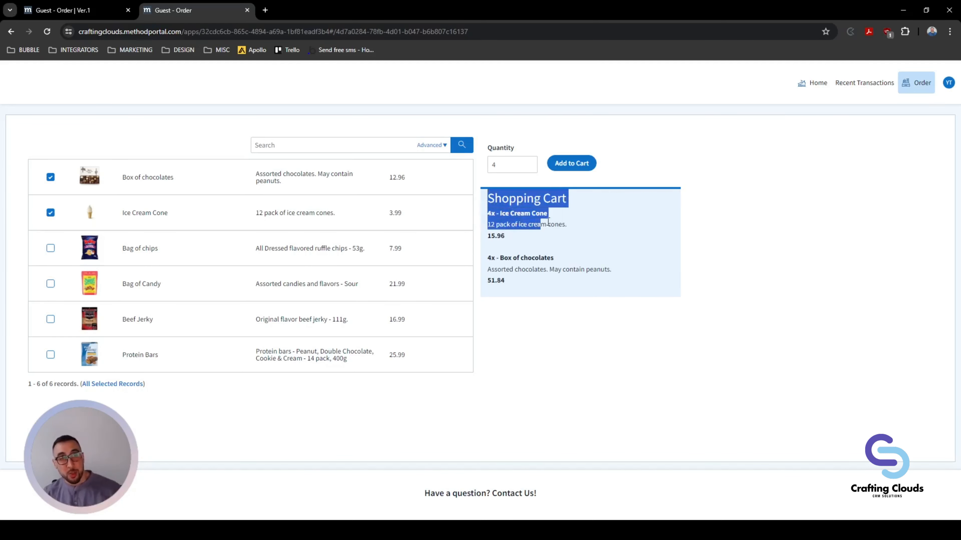
left_click(95, 10)
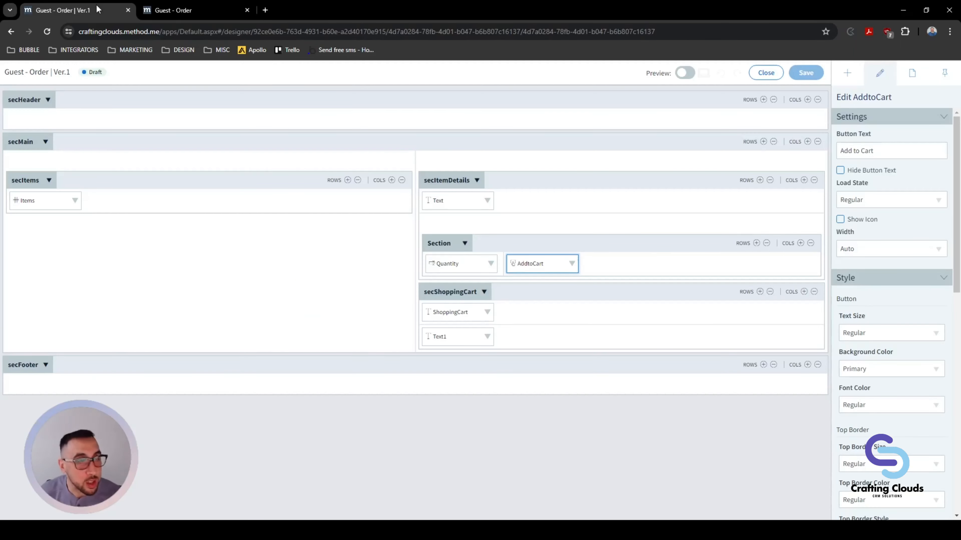
Open the resultItemInfo expression in the Add to Cart Click actions.
left_click(573, 266)
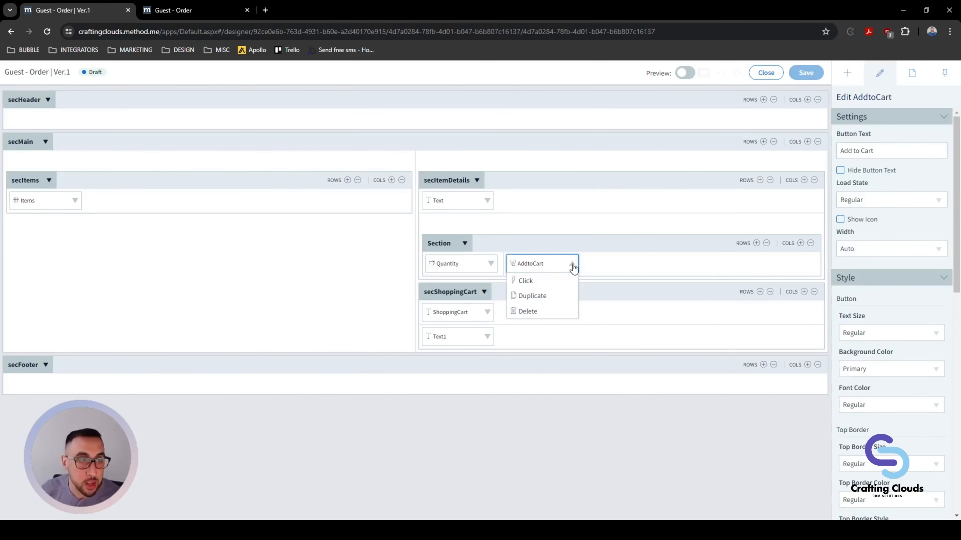
left_click(545, 281)
left_click(67, 267)
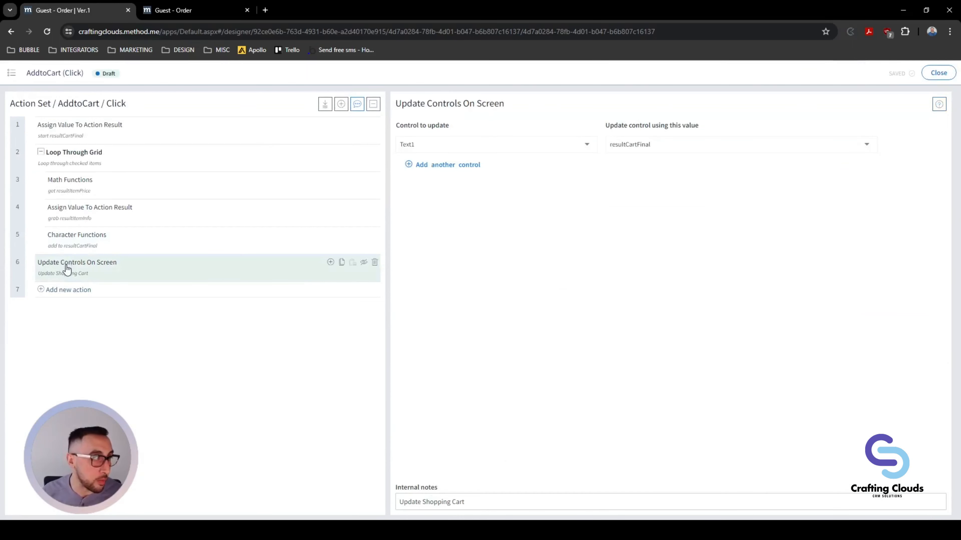
left_click(91, 211)
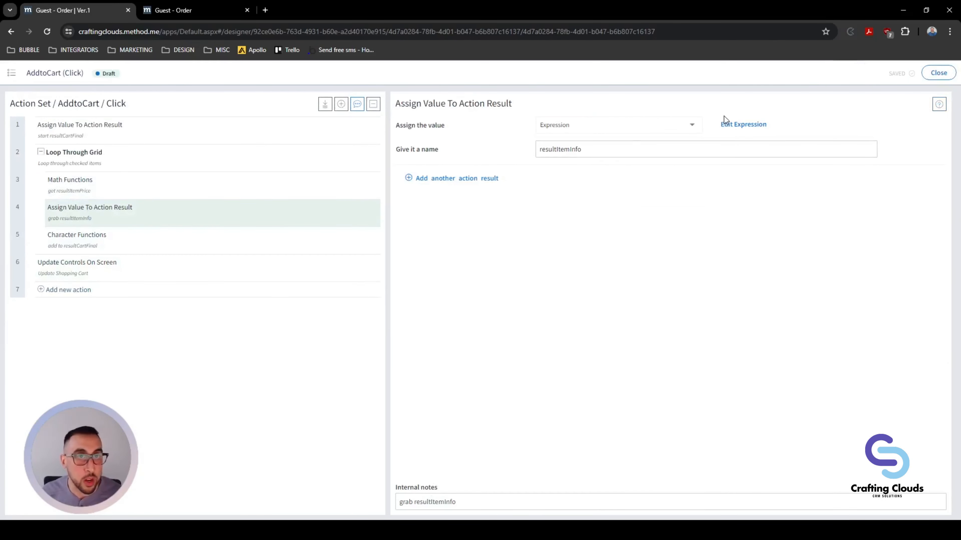
left_click(725, 124)
Prefix the opening text with </br> and delete the extra trailing </br>, leaving </b></br>.
left_click(759, 125)
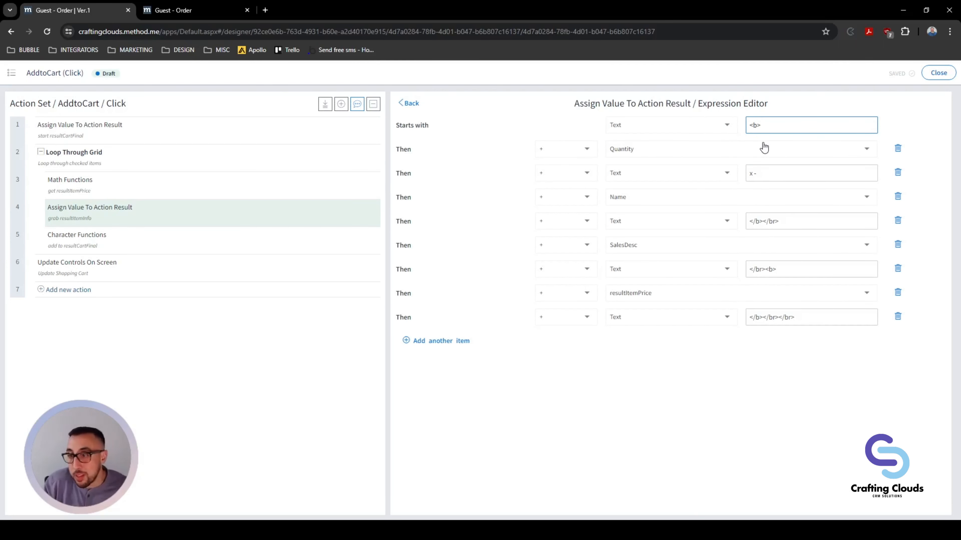
type("<")
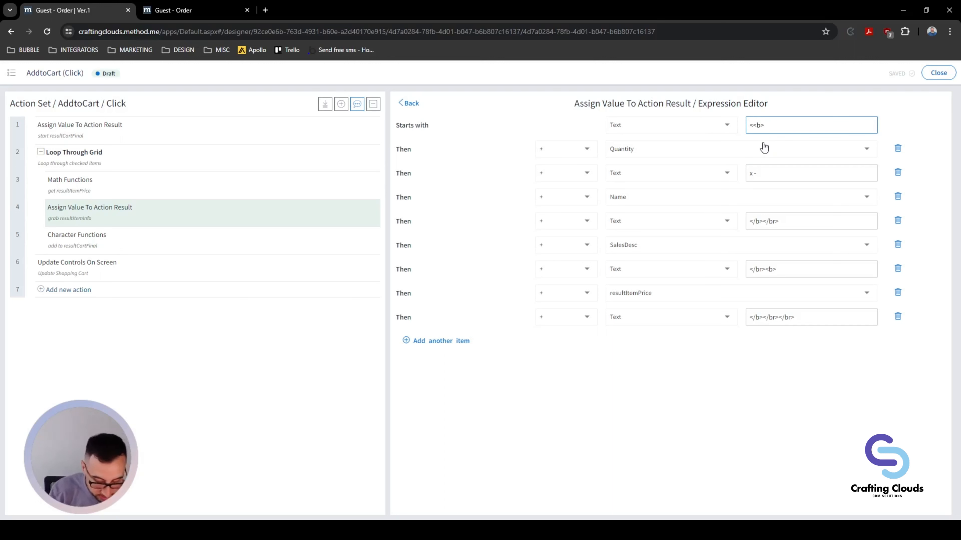
type("/br>")
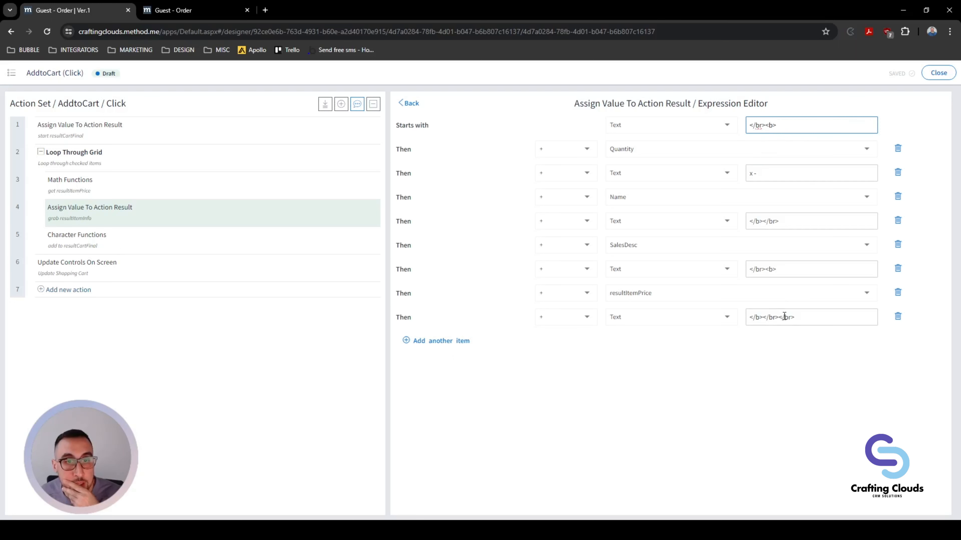
left_click_drag(795, 318, 779, 322)
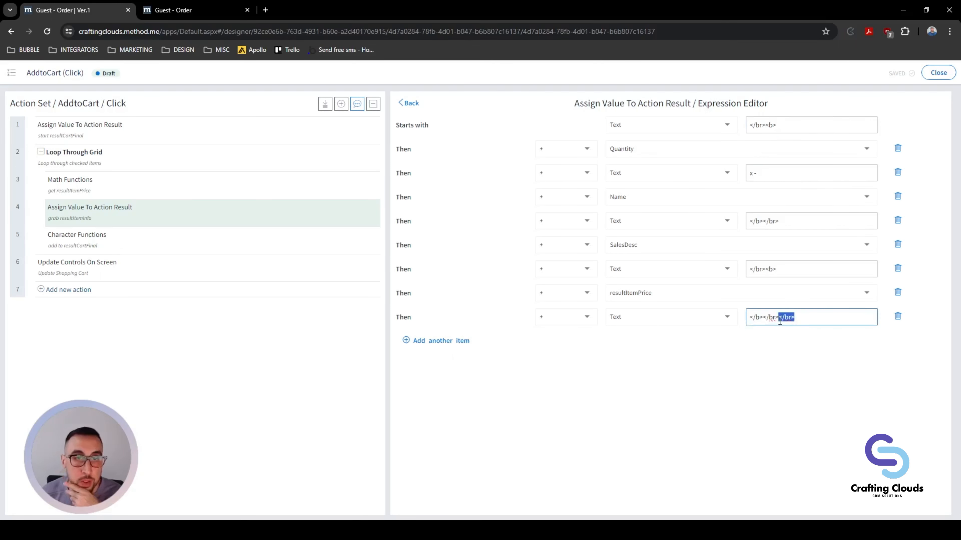
key("BackSpace")
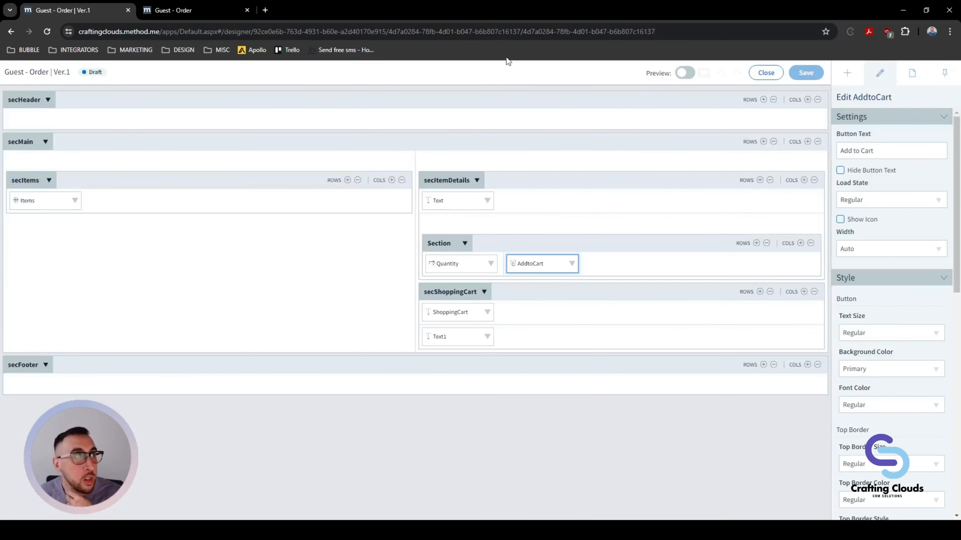
Reload the order page, add 4 Box of chocolates and 4 Ice Cream Cone, and check each entry starts on a new line.
left_click(221, 10)
left_click(47, 32)
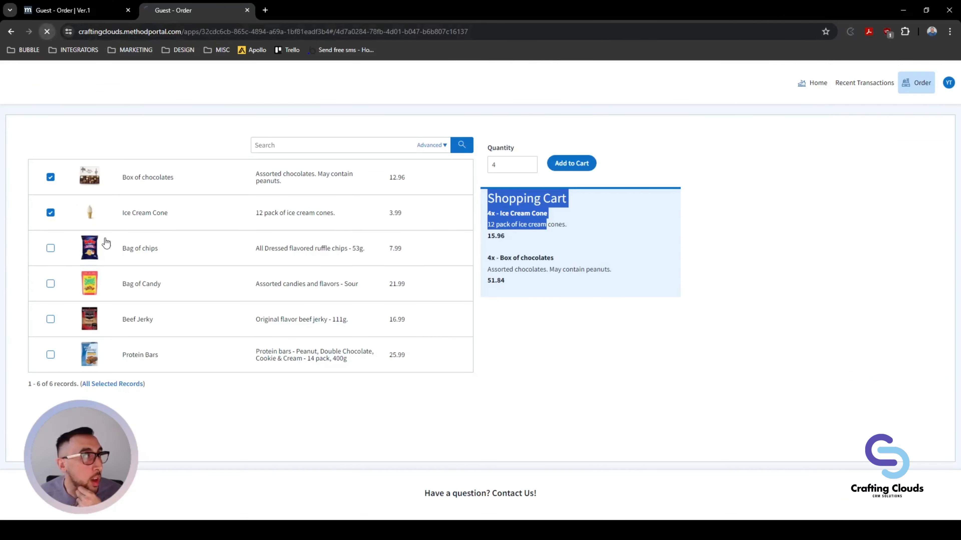
left_click(50, 178)
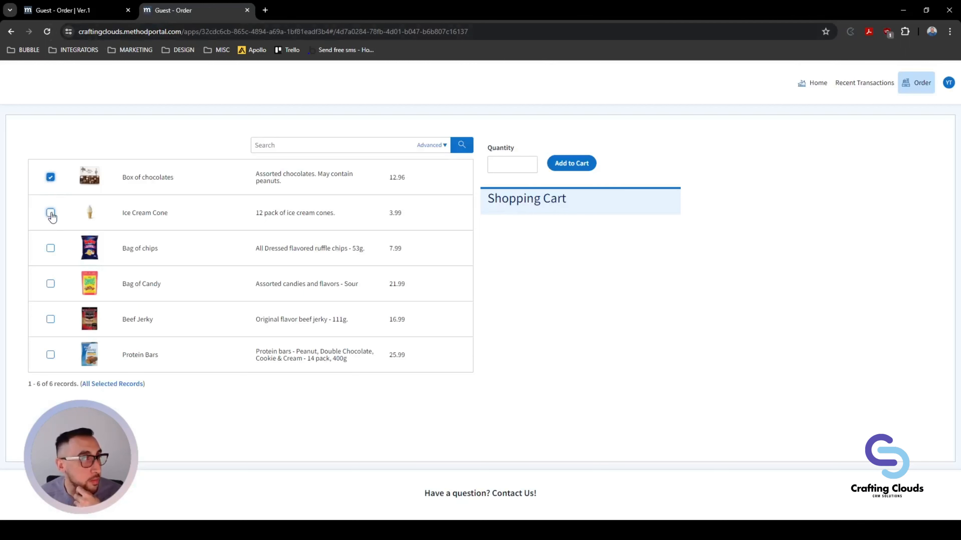
left_click(50, 213)
left_click(534, 170)
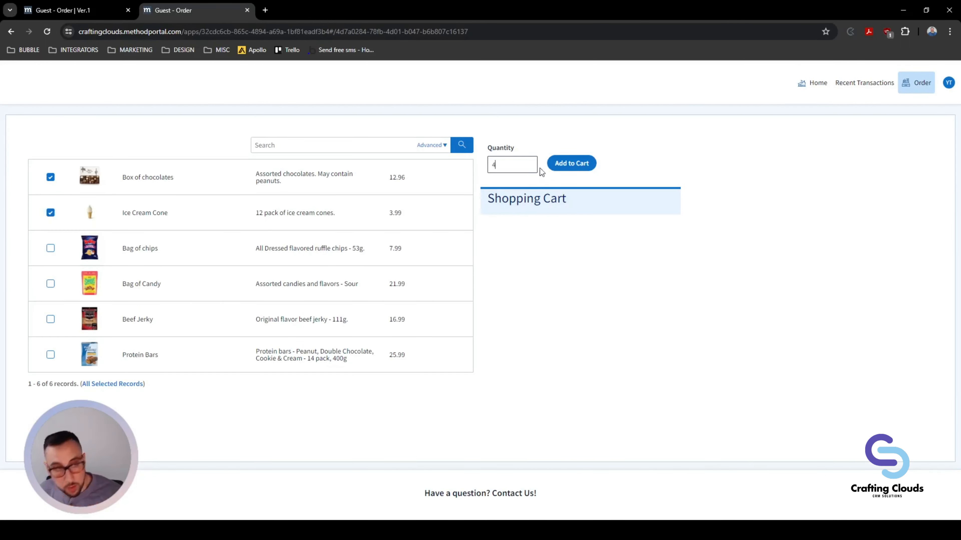
left_click(572, 165)
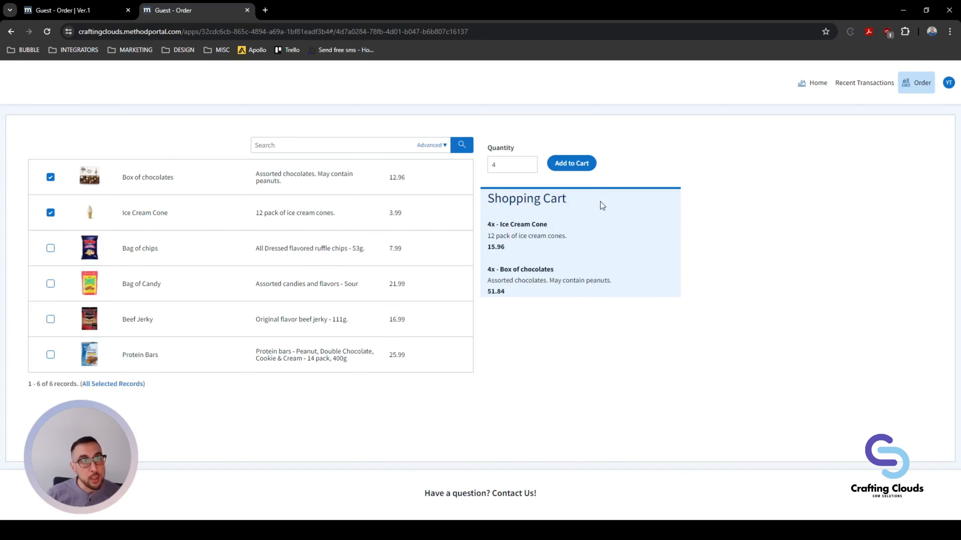
left_click(72, 11)
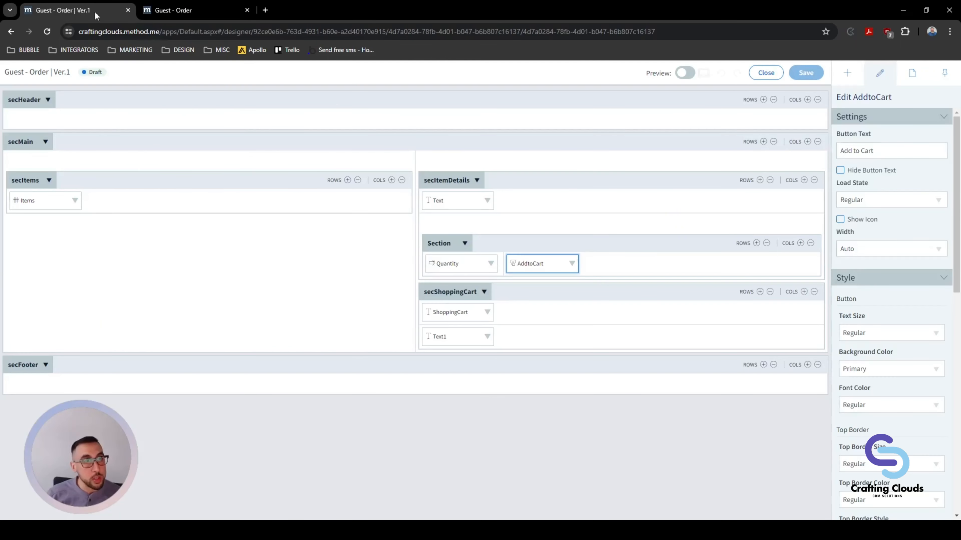
Select the secShoppingCart cell and drag a new Text control (Text2) beside the ShoppingCart heading.
left_click(459, 202)
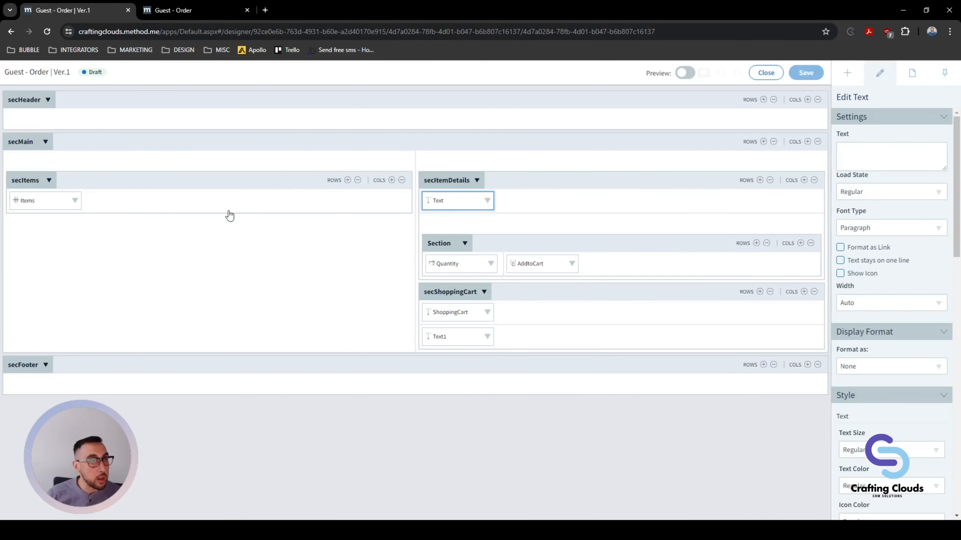
left_click(471, 314)
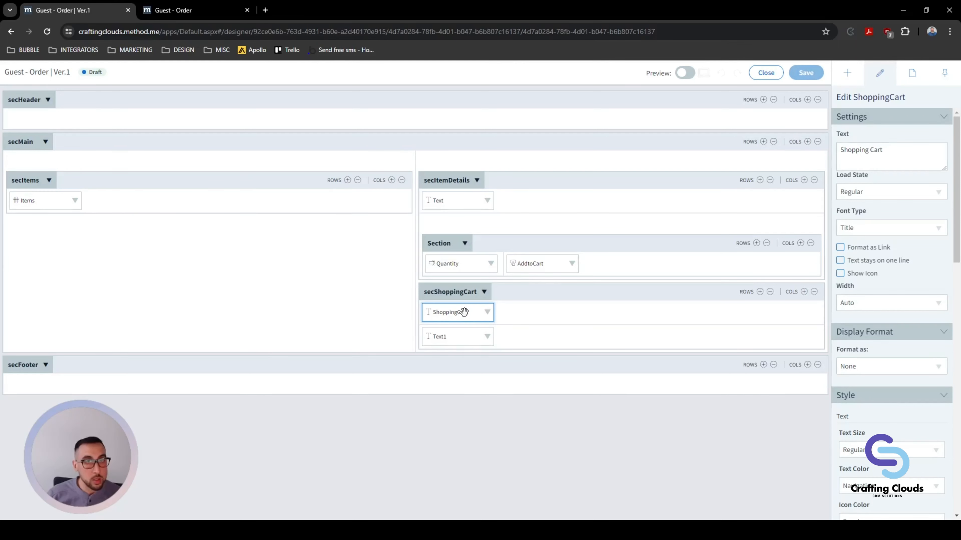
left_click(508, 321)
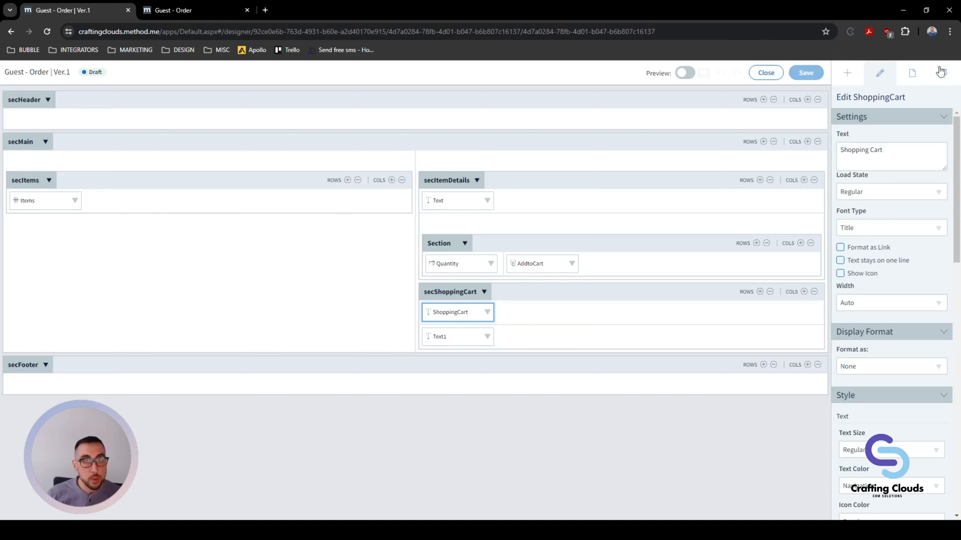
left_click(854, 73)
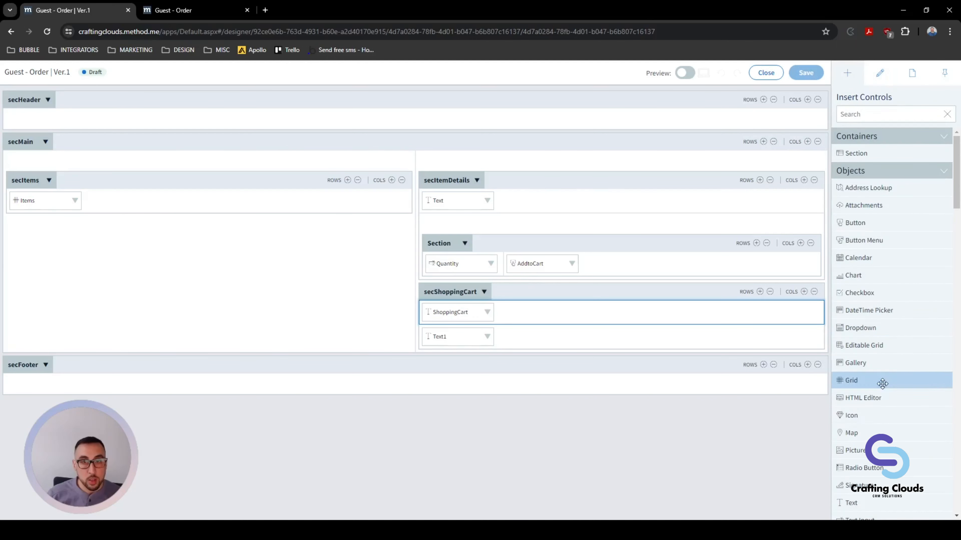
left_click_drag(880, 513, 552, 314)
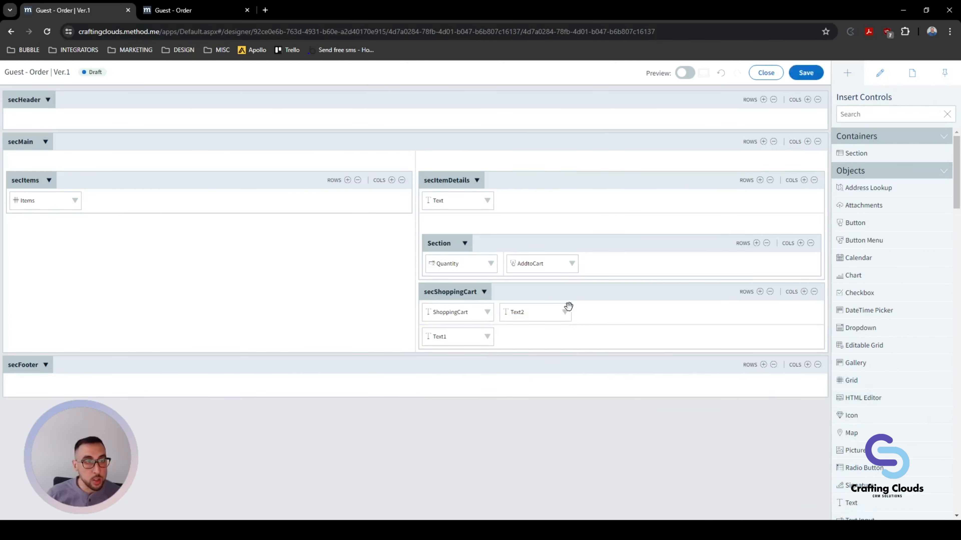
Format Text2 as a Number with 2-decimal rounding and the thousands separator turned on.
left_click(524, 313)
left_click(877, 147)
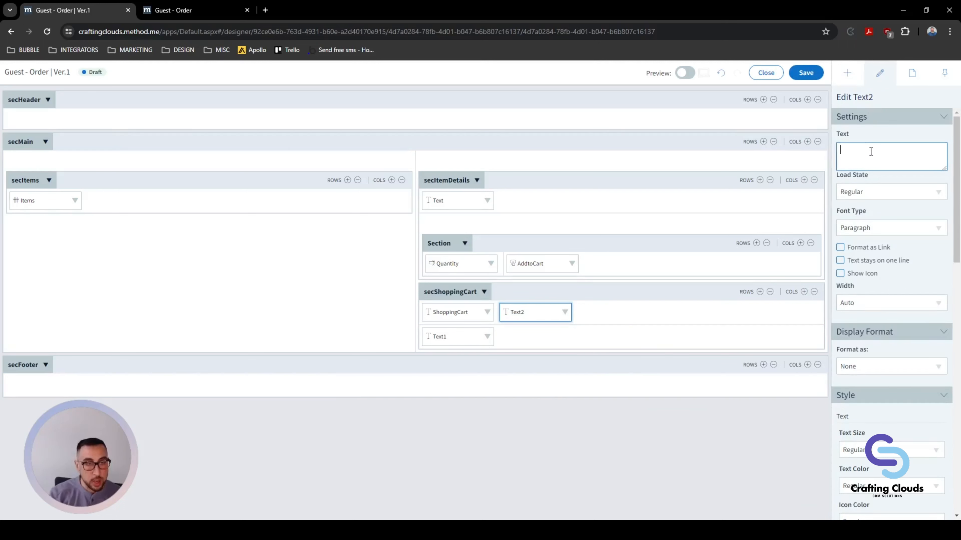
left_click(597, 337)
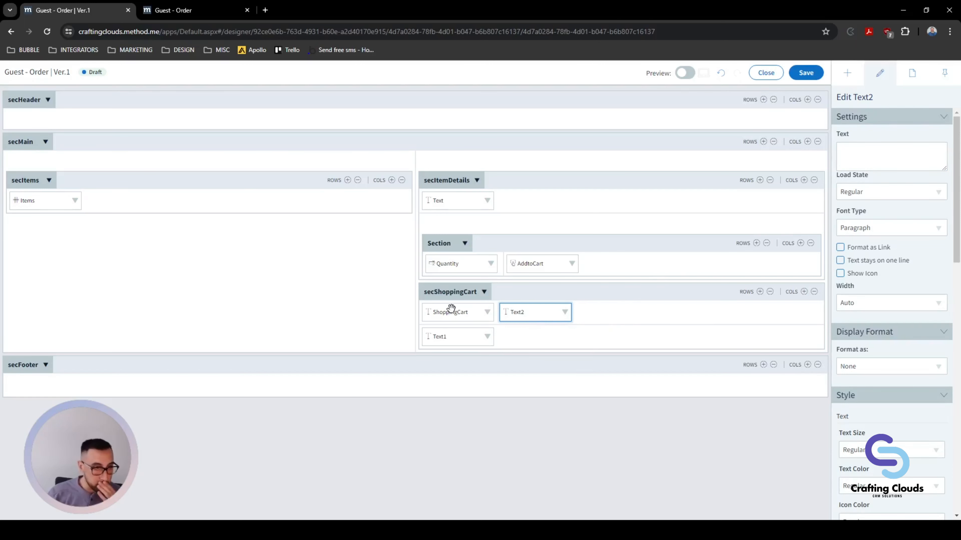
left_click(899, 366)
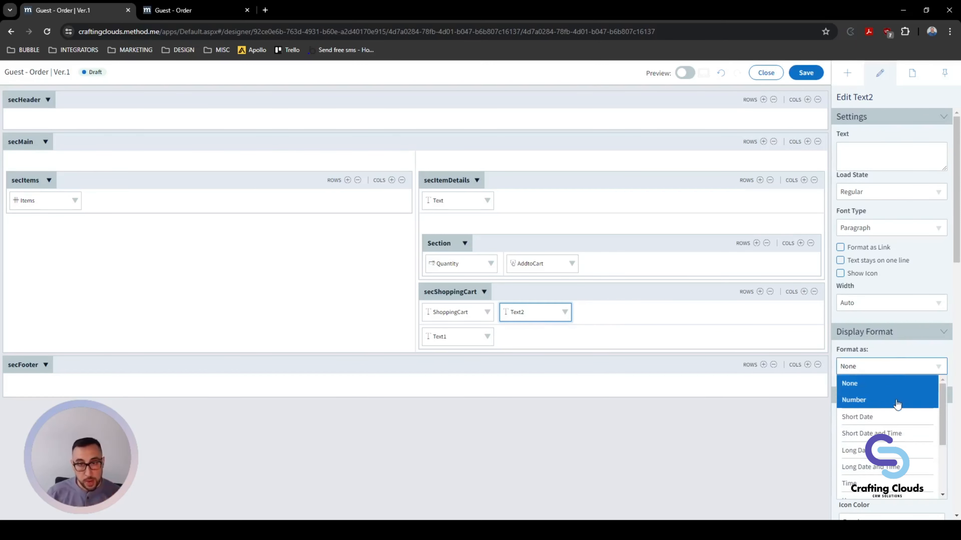
scroll(900, 409, "down", 5)
scroll(903, 439, "up", 5)
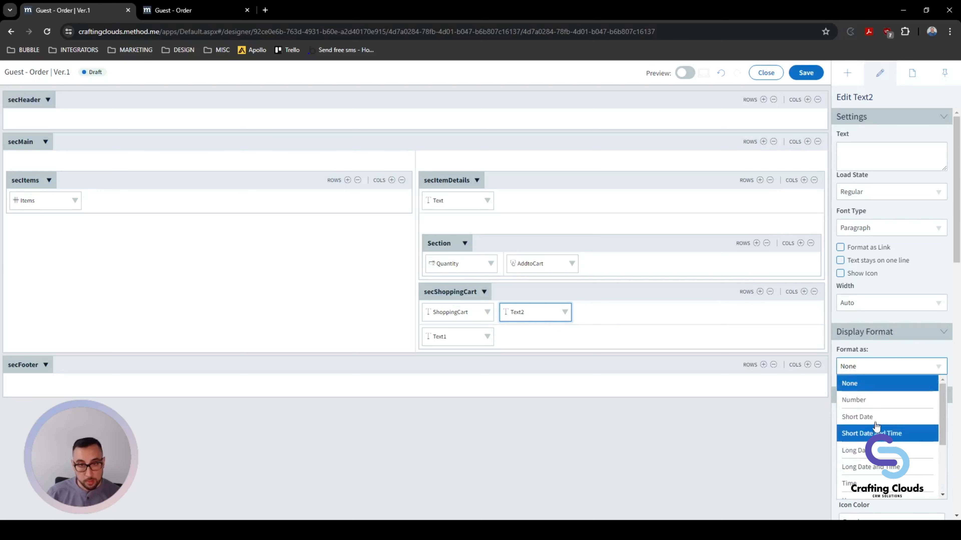
left_click(874, 403)
left_click(871, 437)
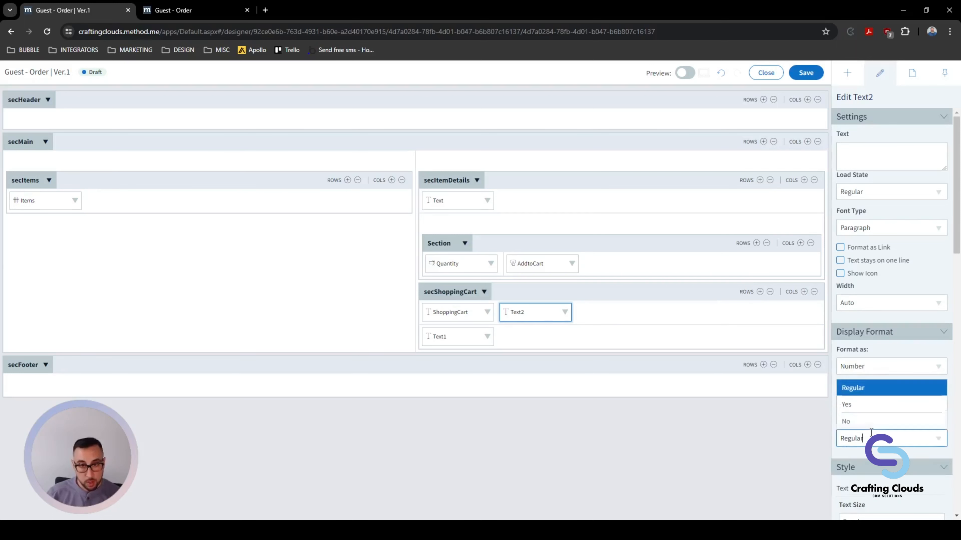
left_click(868, 421)
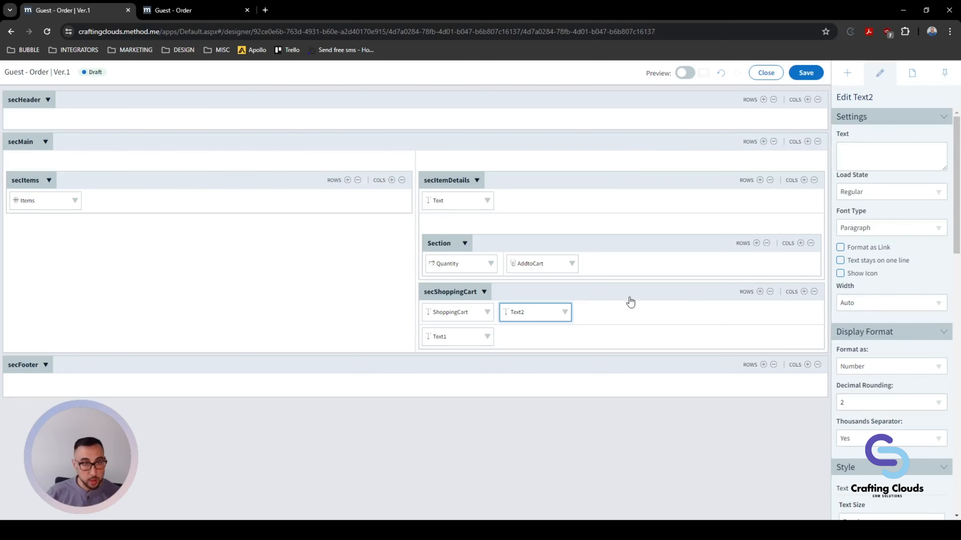
Save the page layout and open the Add to Cart button's options.
left_click(813, 74)
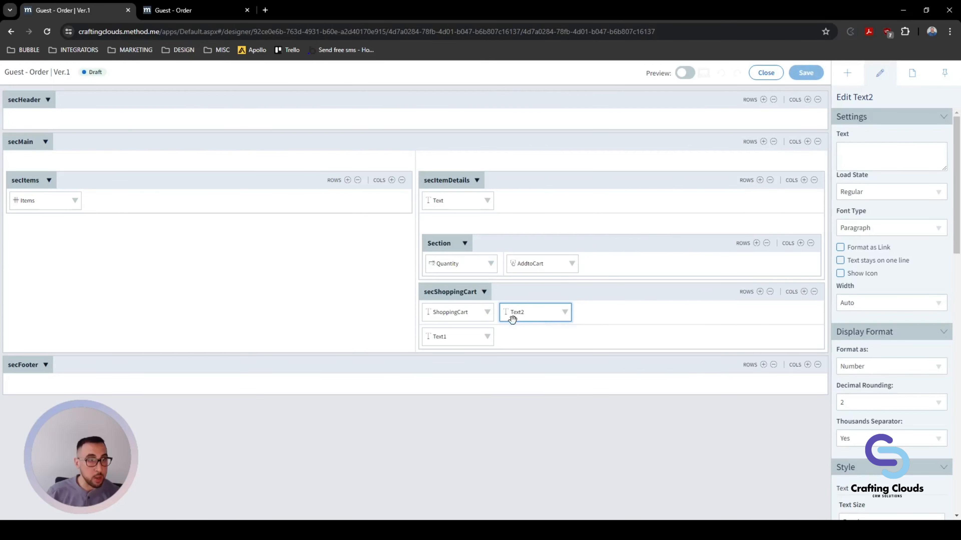
left_click(573, 261)
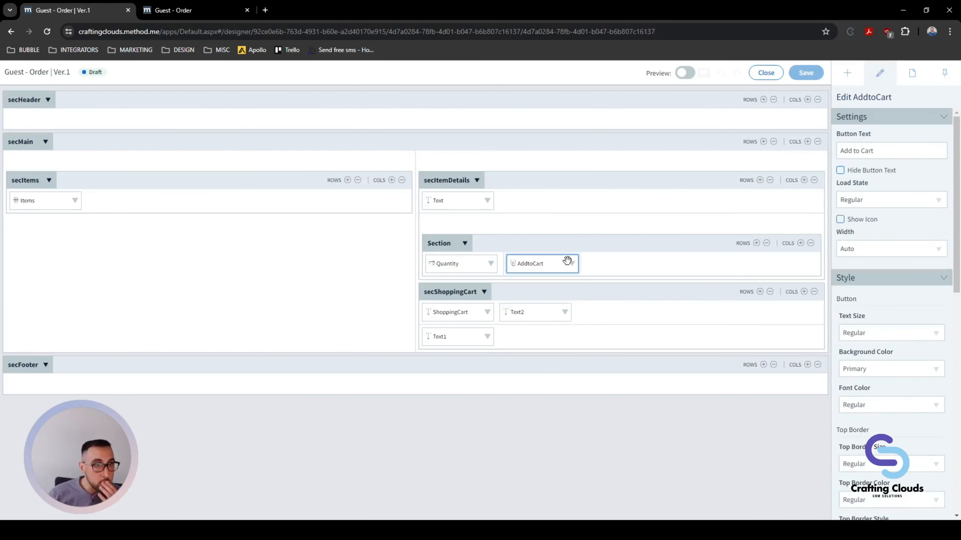
left_click(572, 264)
In the starting action, add a Number result named resultTotal with value 0 and note it.
left_click(553, 280)
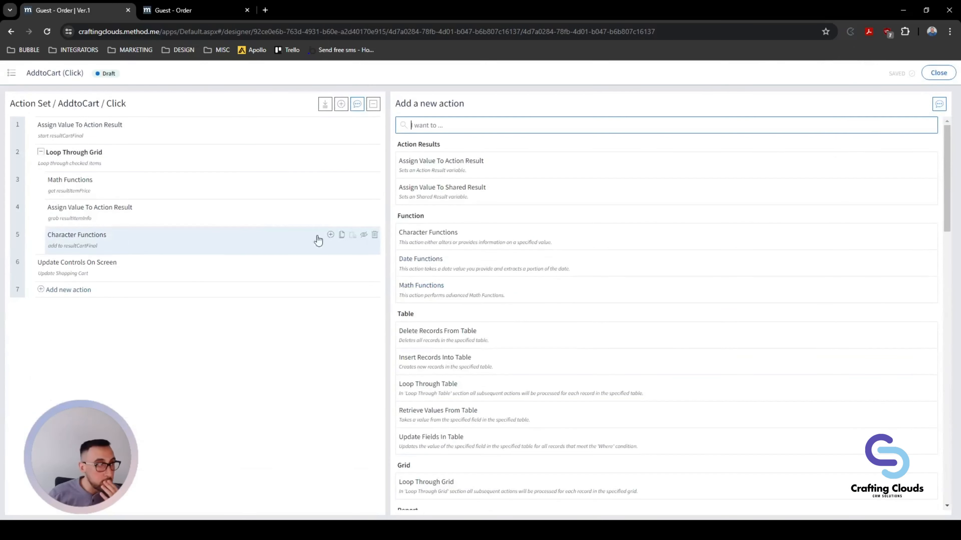
left_click(131, 162)
left_click(103, 128)
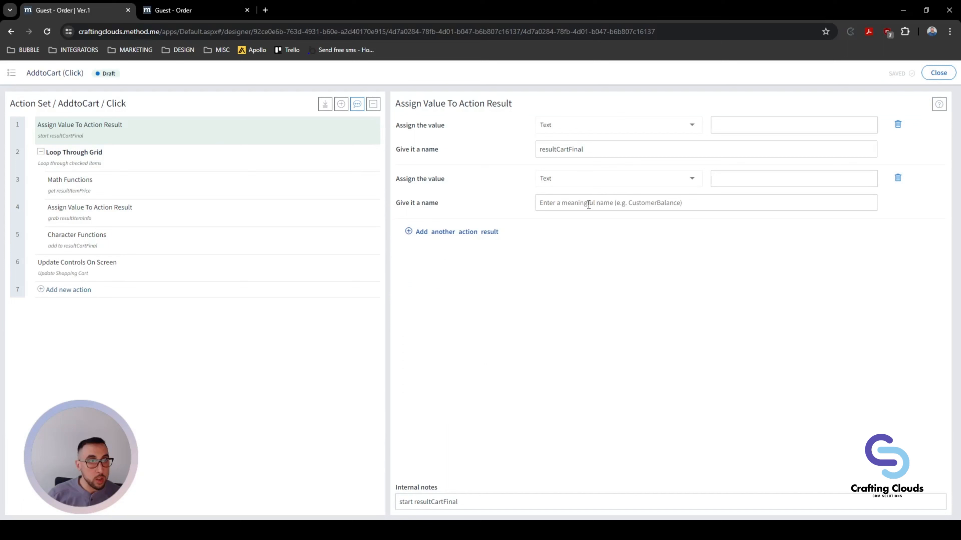
left_click(573, 177)
left_click(564, 232)
left_click(566, 204)
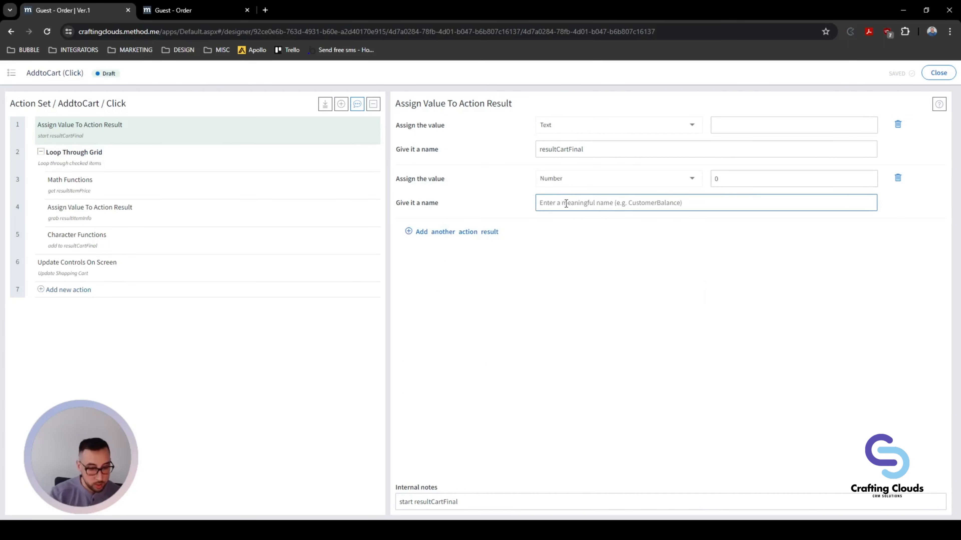
type("resultTotal")
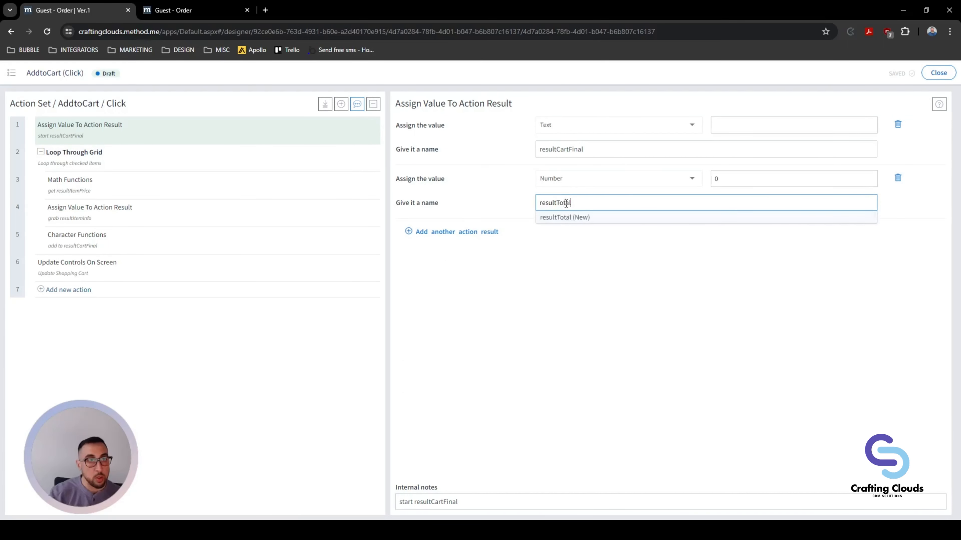
left_click(557, 220)
left_click(471, 500)
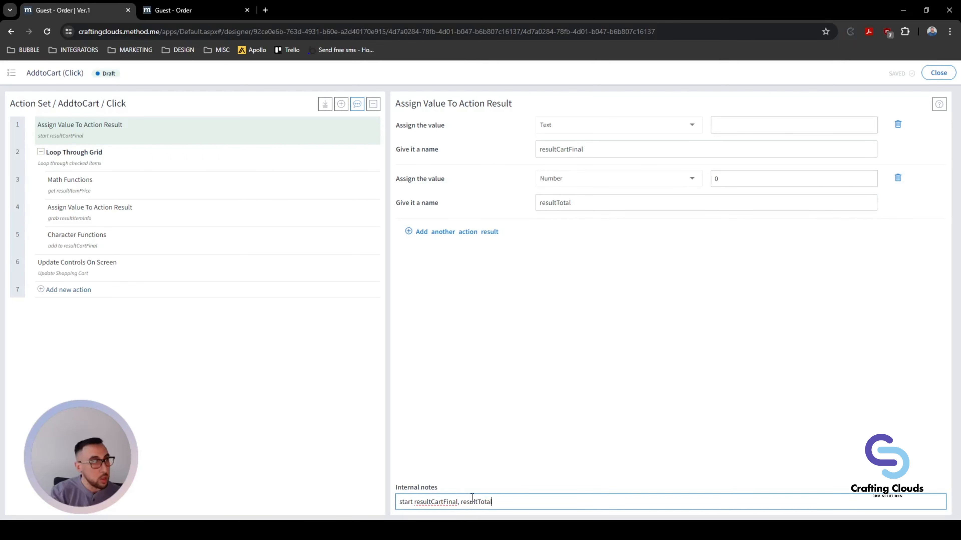
Review the item price and item info steps, then add a new action after the price calculation.
left_click(84, 194)
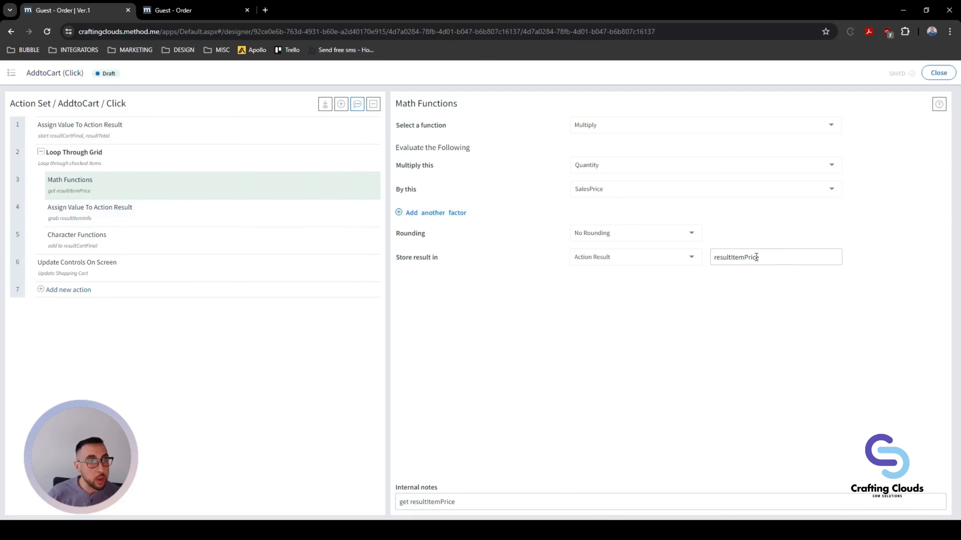
left_click(105, 208)
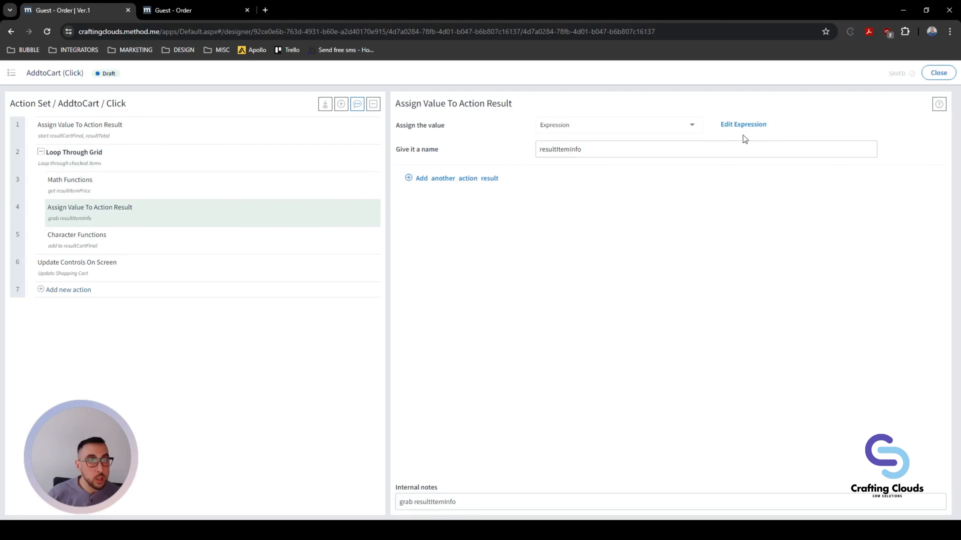
left_click(754, 127)
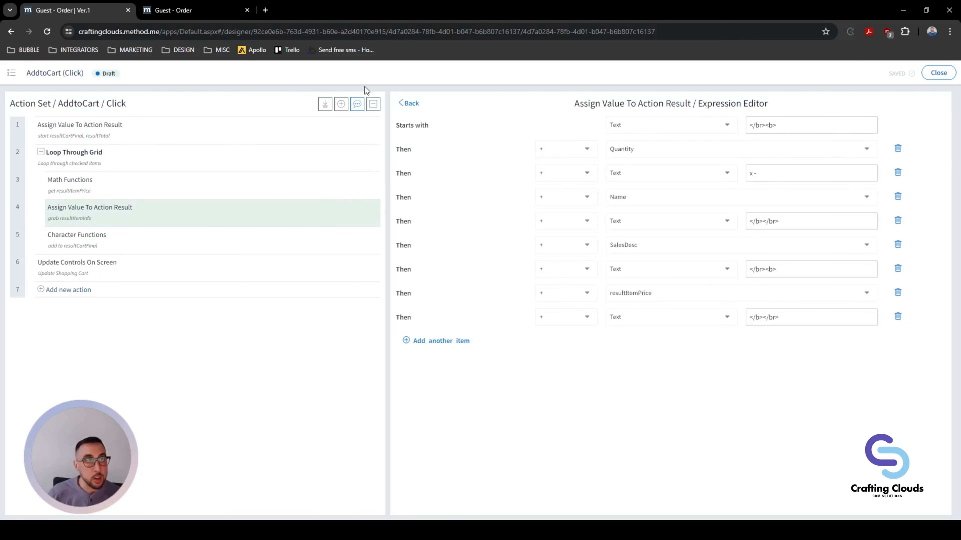
left_click(411, 108)
left_click(95, 182)
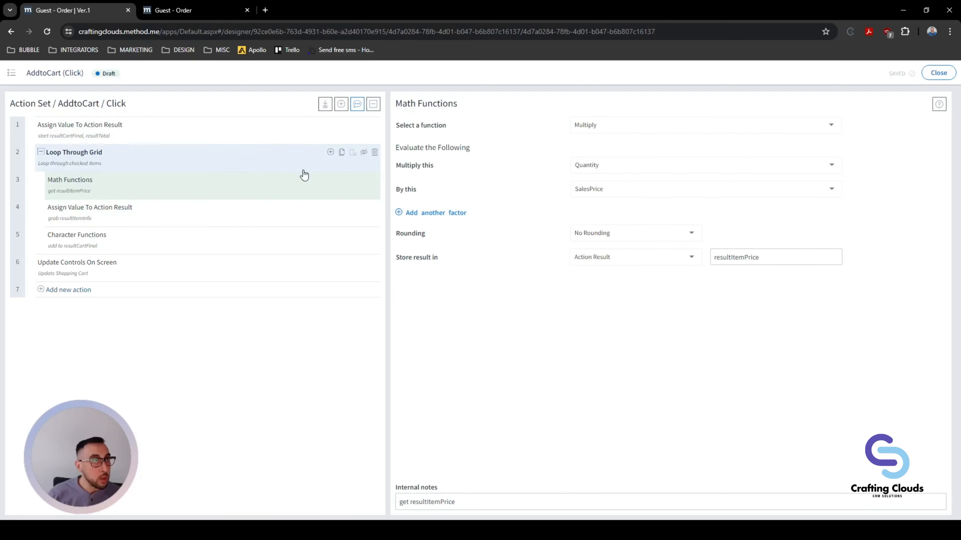
left_click(331, 180)
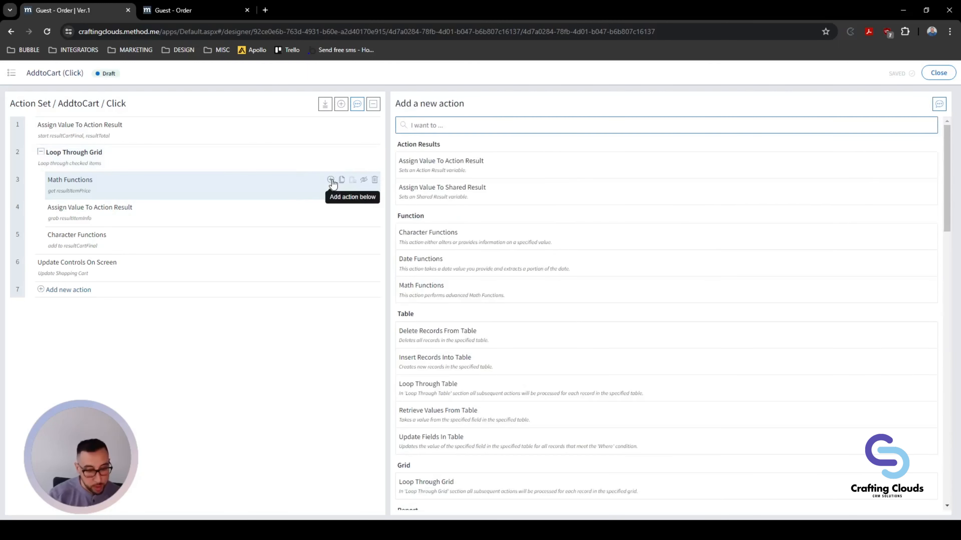
Add a Math Functions step inside the loop and rename the total result to resultCartTotal in its notes.
type("math")
left_click(427, 161)
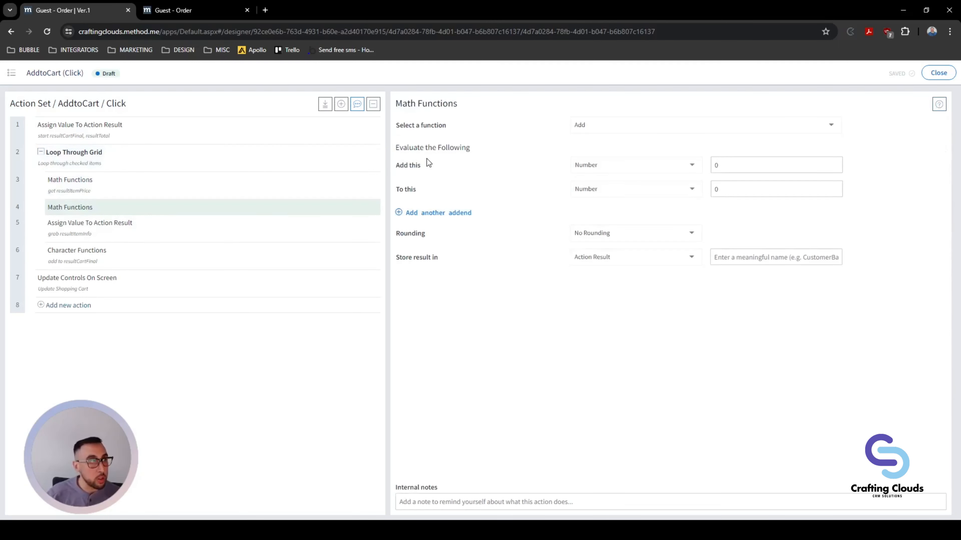
left_click(180, 136)
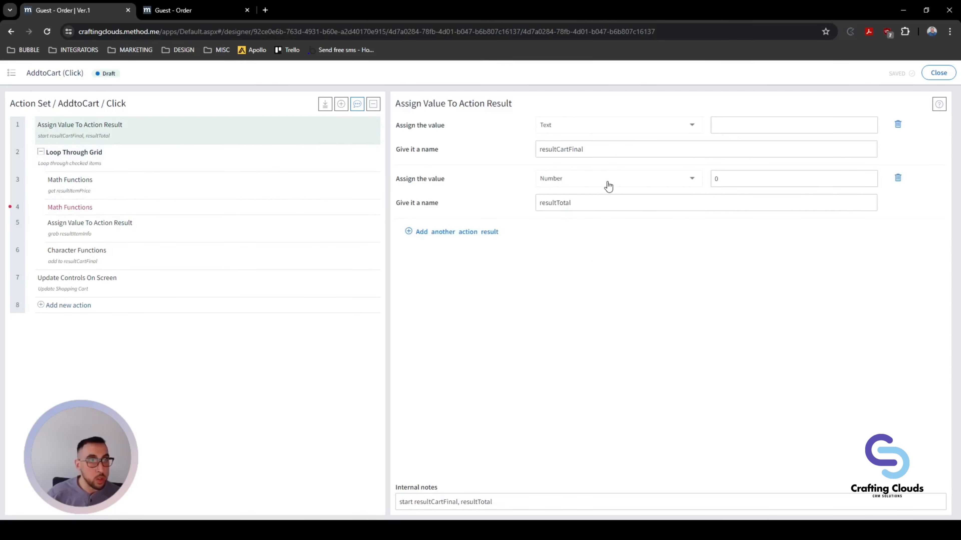
left_click(556, 206)
type("Shoppin")
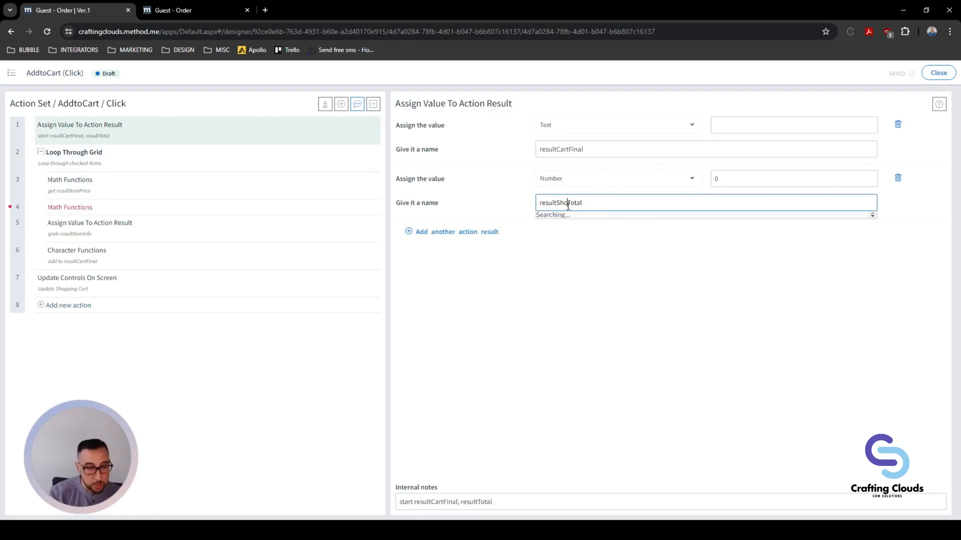
type("v")
key("BackSpace")
key("BackSpace")
key("BackSpace")
key("BackSpace")
key("BackSpace")
key("BackSpace")
key("BackSpace")
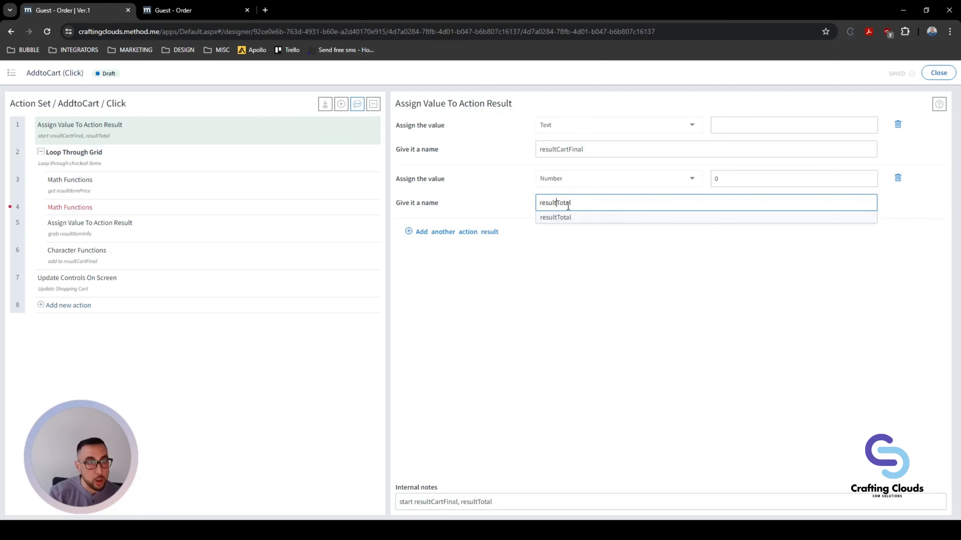
type("Cart")
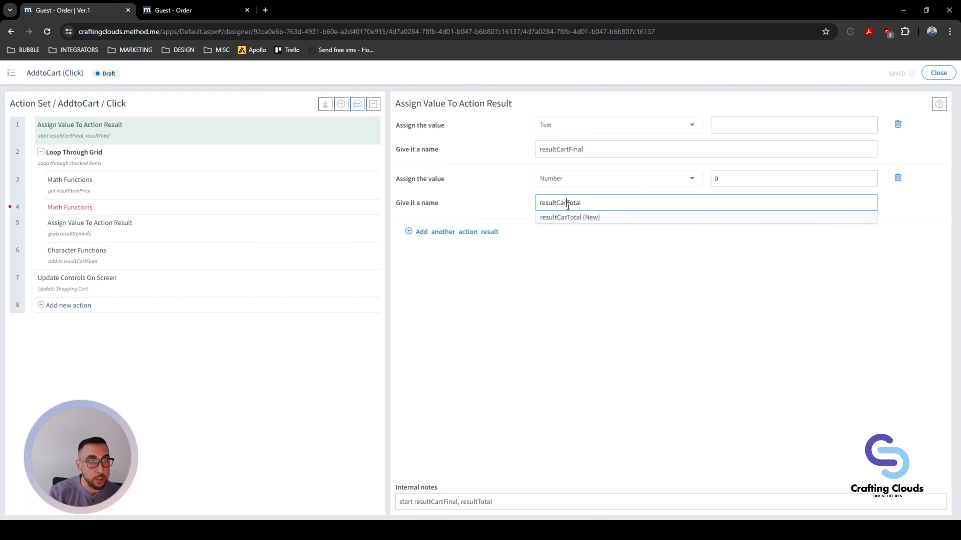
left_click(568, 217)
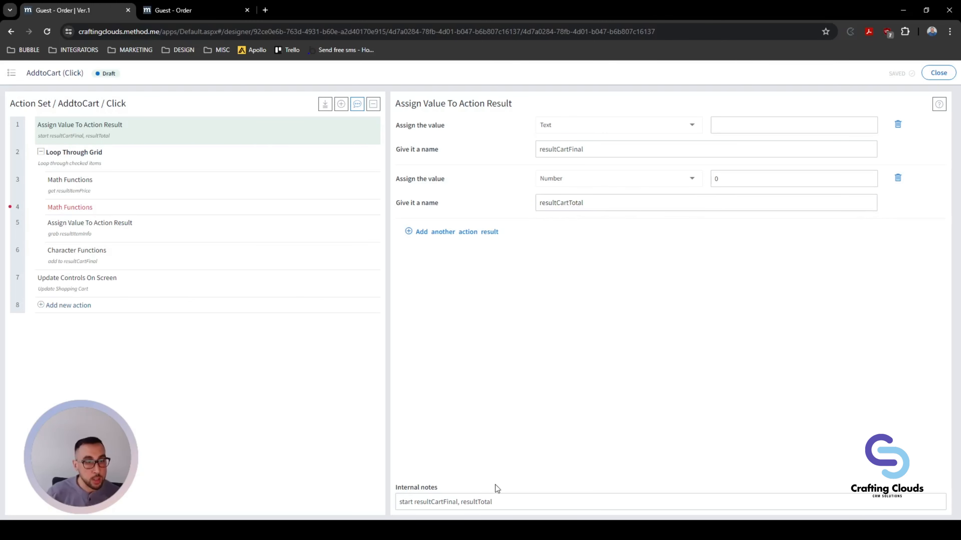
left_click(478, 501)
type("Cart")
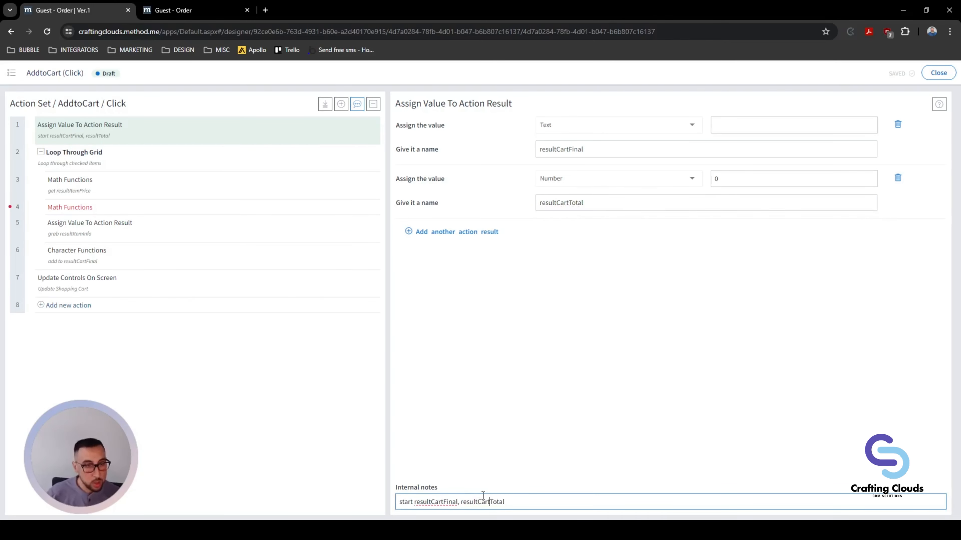
Make the math step add resultItemPrice to resultCartTotal with no rounding, storing it in resultCartTotal.
left_click(105, 207)
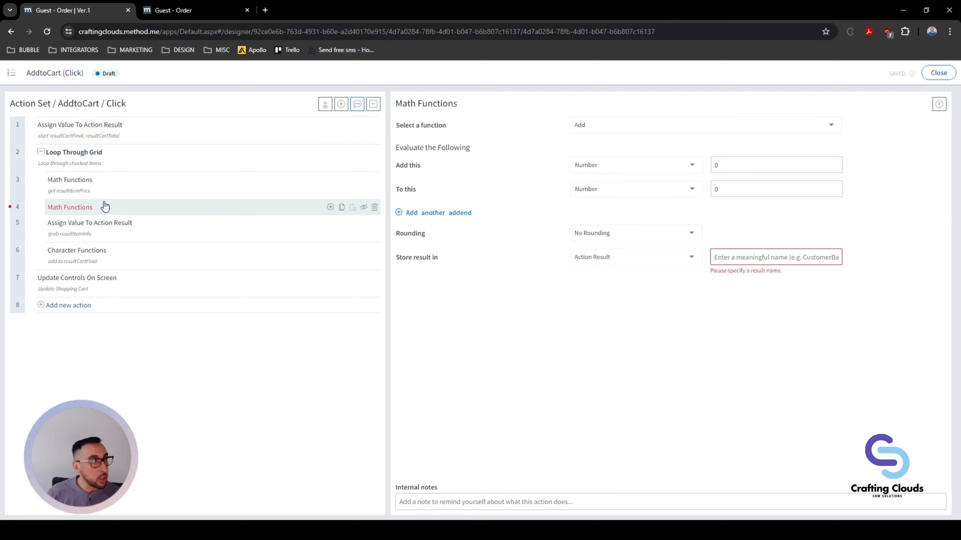
left_click(619, 167)
left_click(615, 253)
left_click(613, 191)
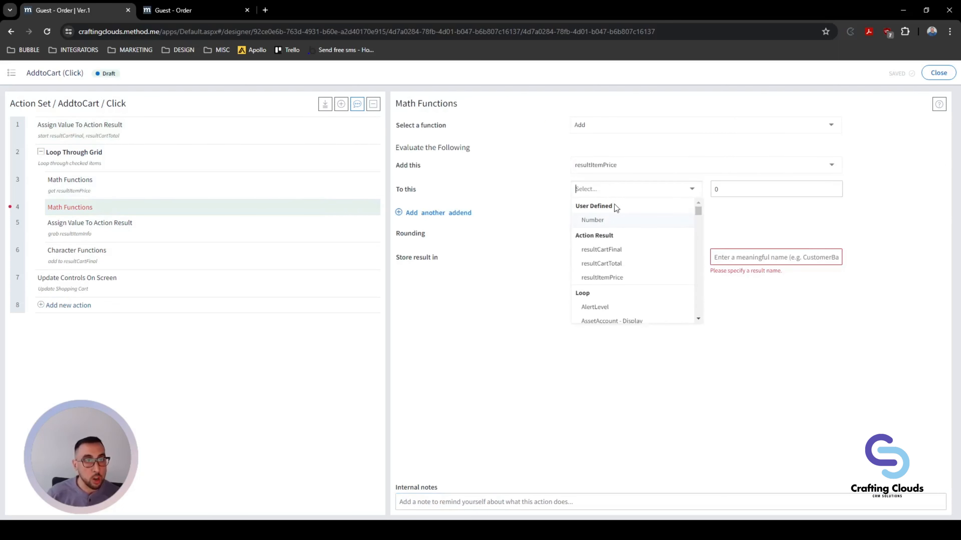
left_click(625, 265)
left_click(607, 234)
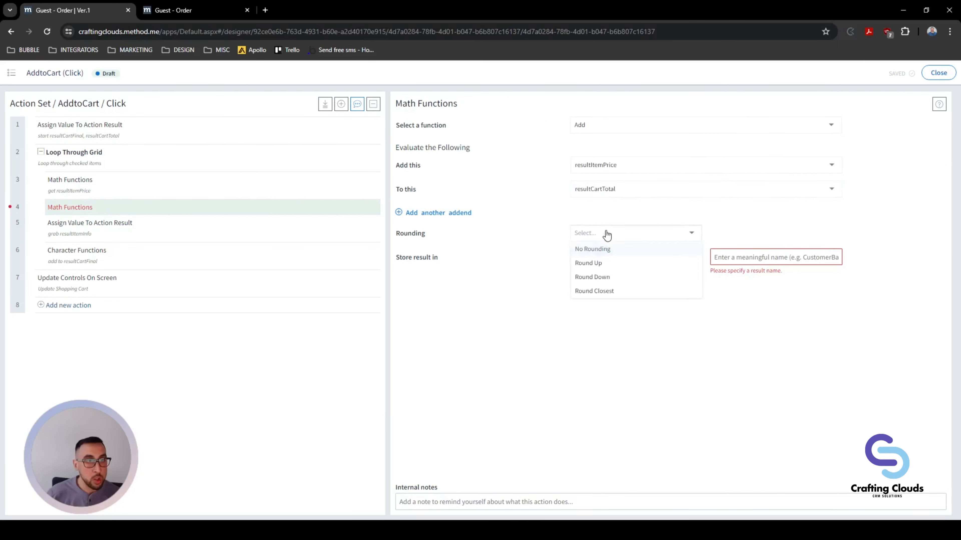
left_click(605, 249)
left_click(607, 235)
left_click(606, 237)
left_click(734, 257)
type("r")
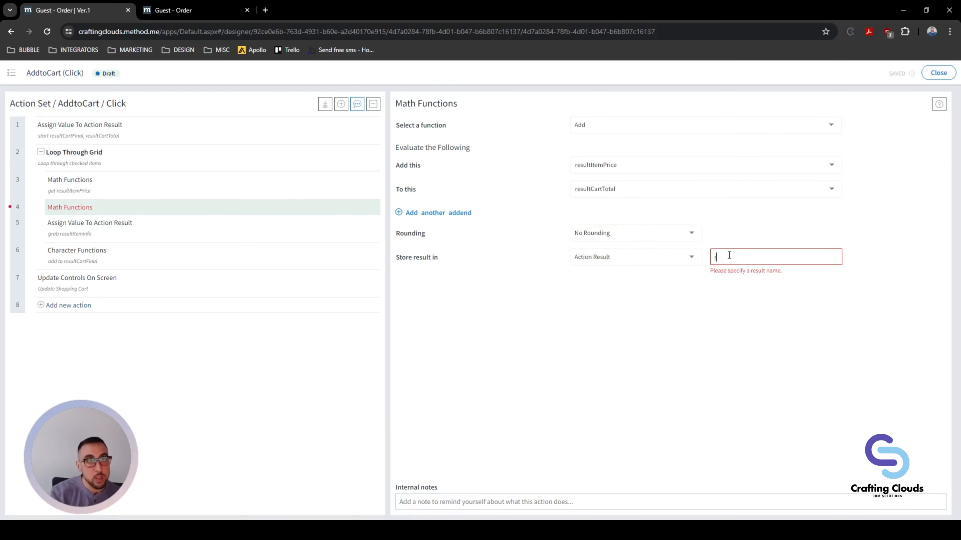
type("esultC")
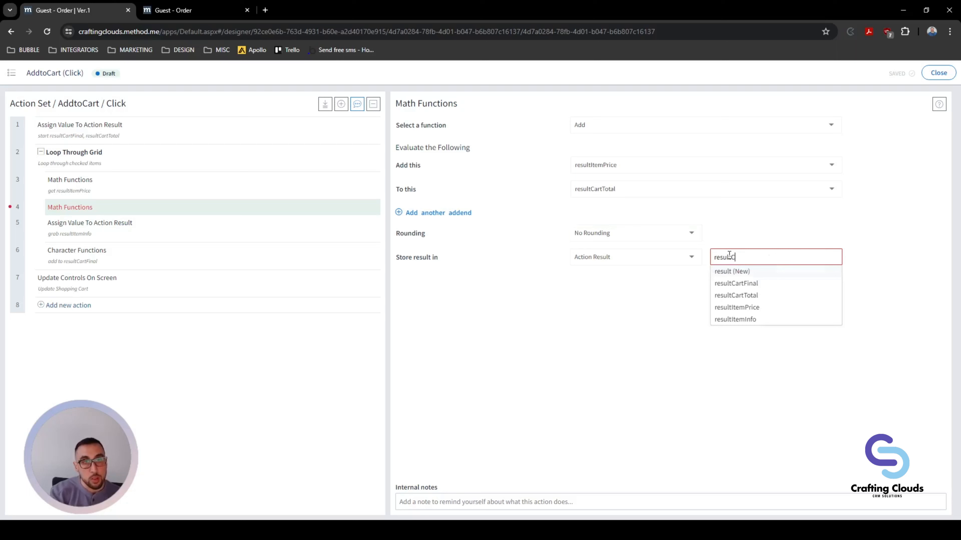
type("art")
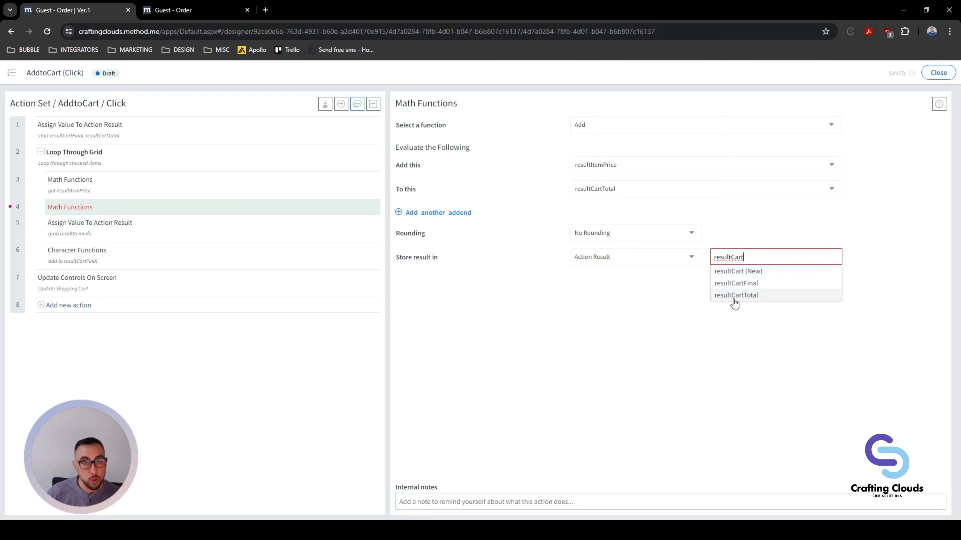
left_click(734, 299)
left_click(445, 509)
type("add resultIte")
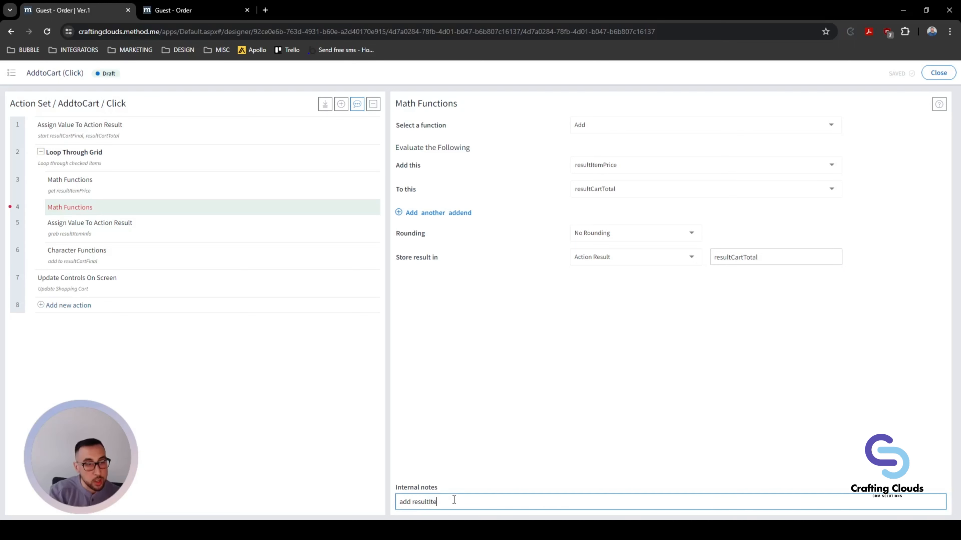
type("mPrice to resultCartTotal")
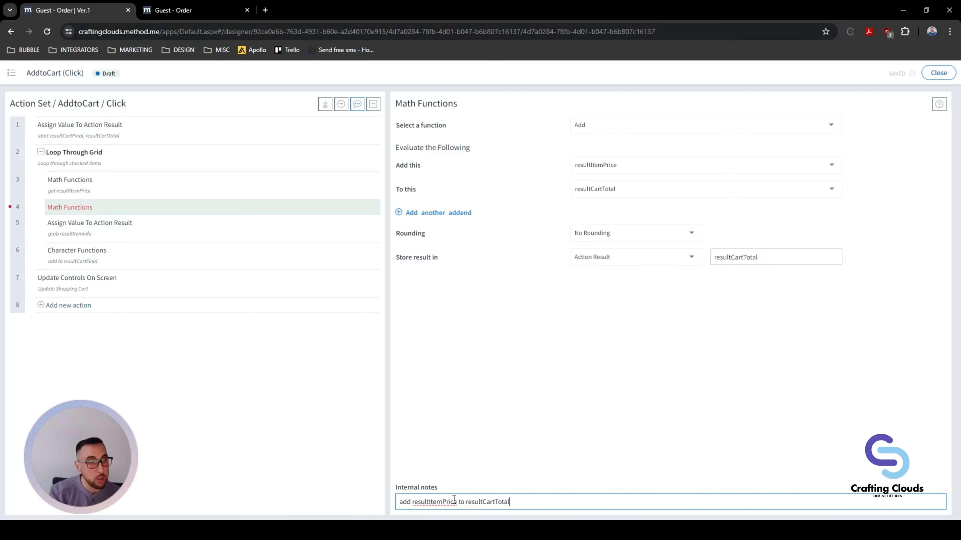
left_click(94, 161)
In the cart update step, add Text2 showing resultCartTotal.
left_click(94, 213)
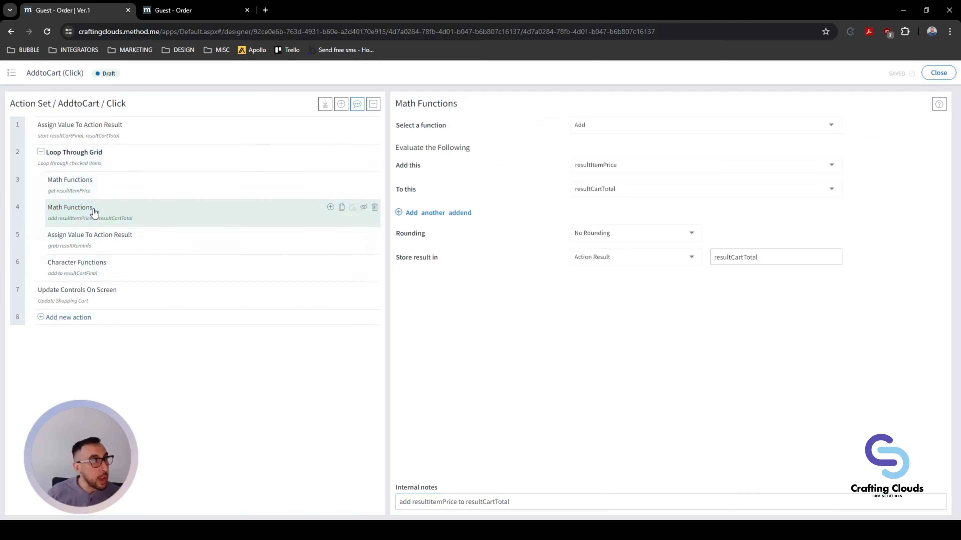
left_click(82, 301)
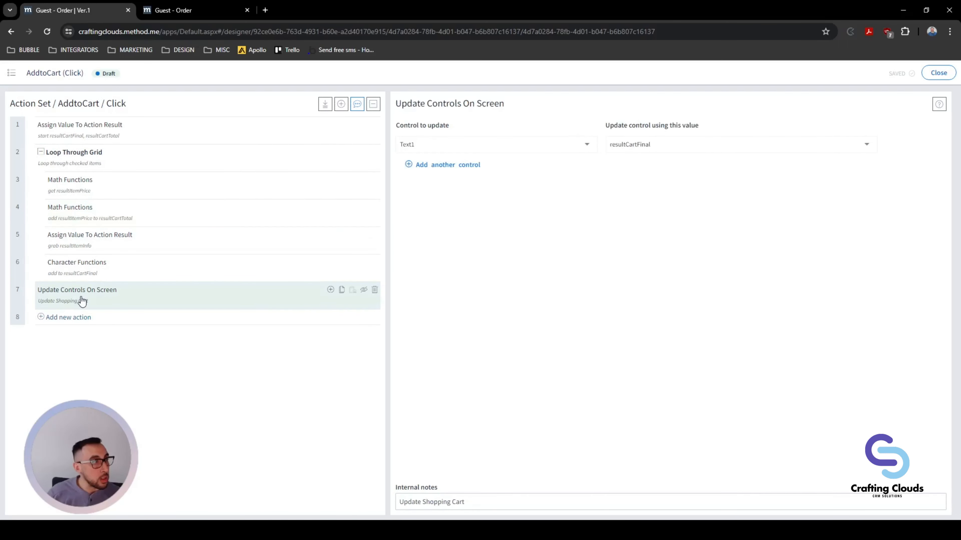
left_click(434, 165)
left_click(737, 167)
left_click(661, 249)
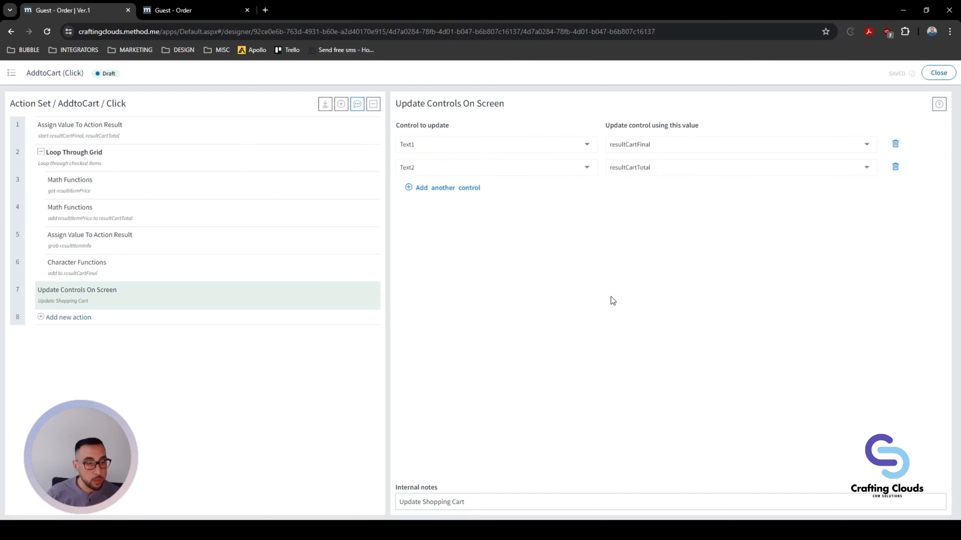
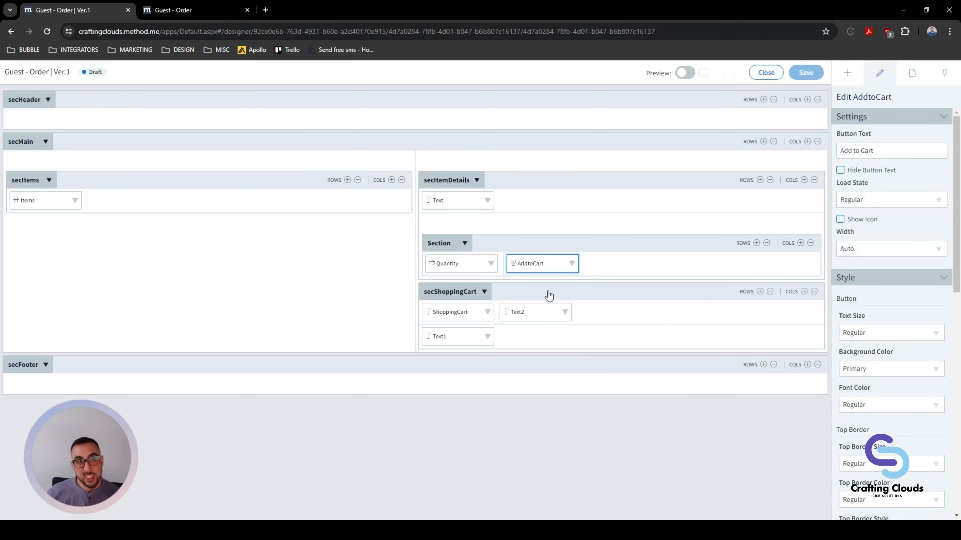
Give the Text2 cart field the Title font type and save the layout.
left_click(534, 315)
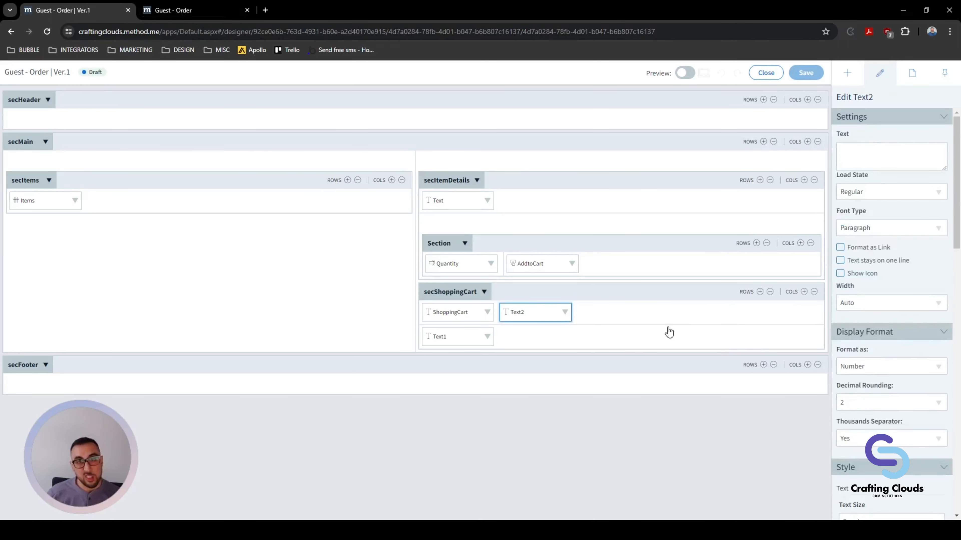
left_click(886, 226)
left_click(855, 261)
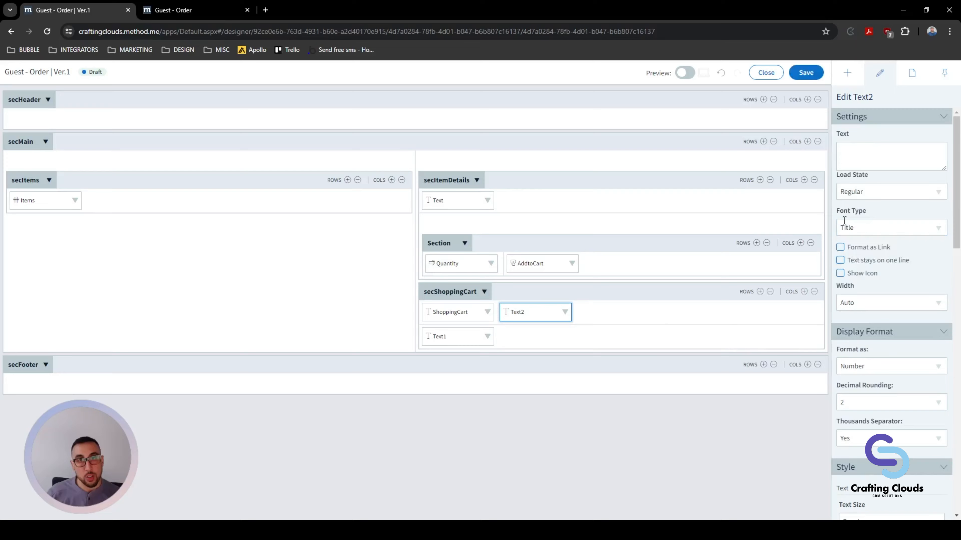
left_click(812, 70)
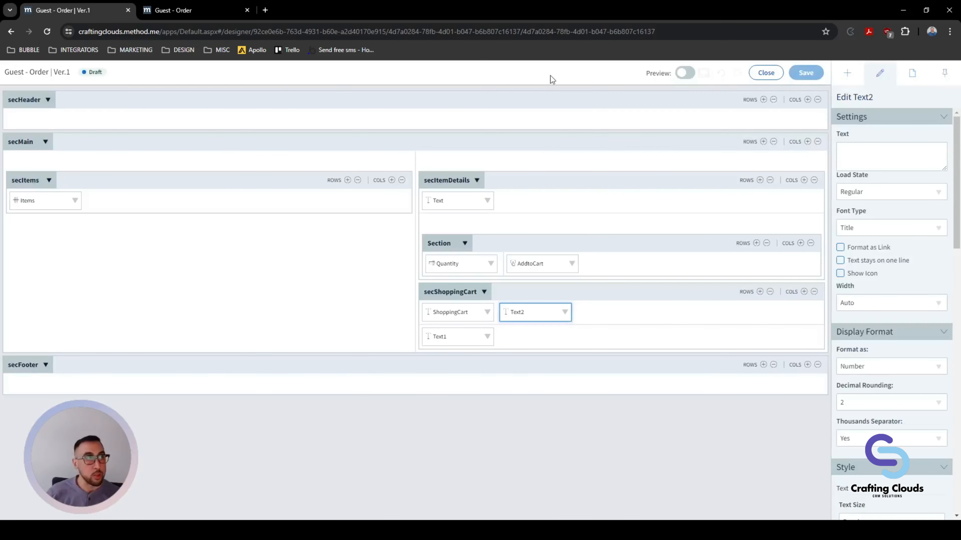
left_click(182, 10)
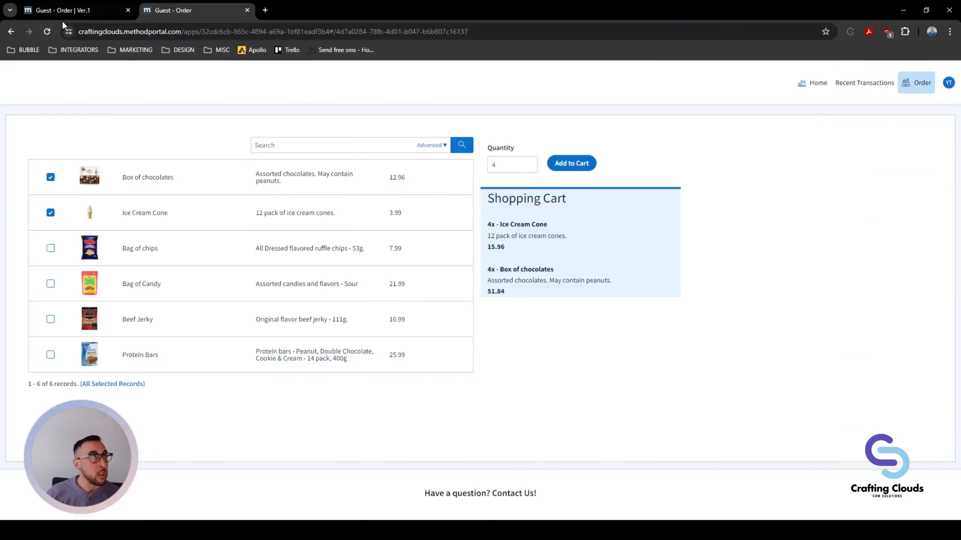
Reload the order page and tick Ice Cream Cone and Box of chocolates.
left_click(48, 32)
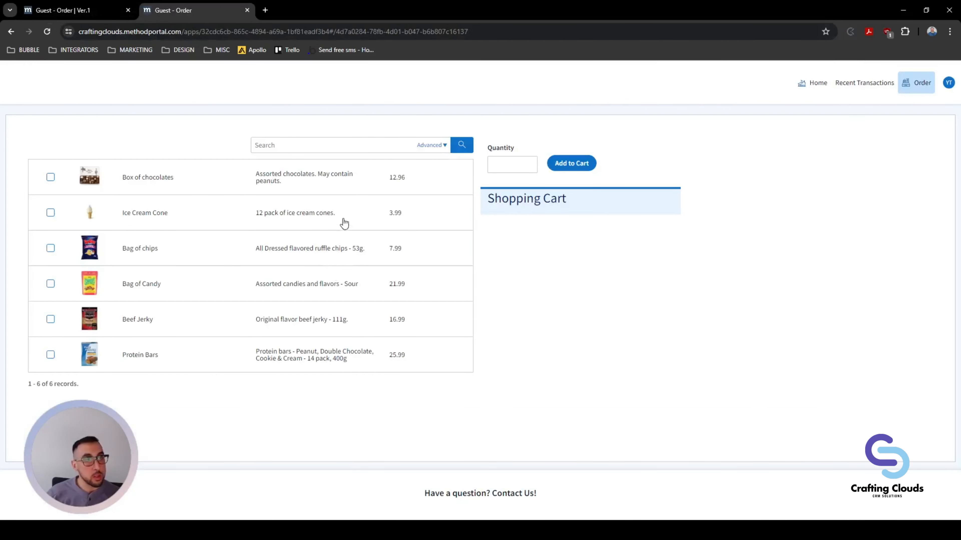
left_click(50, 177)
left_click(51, 213)
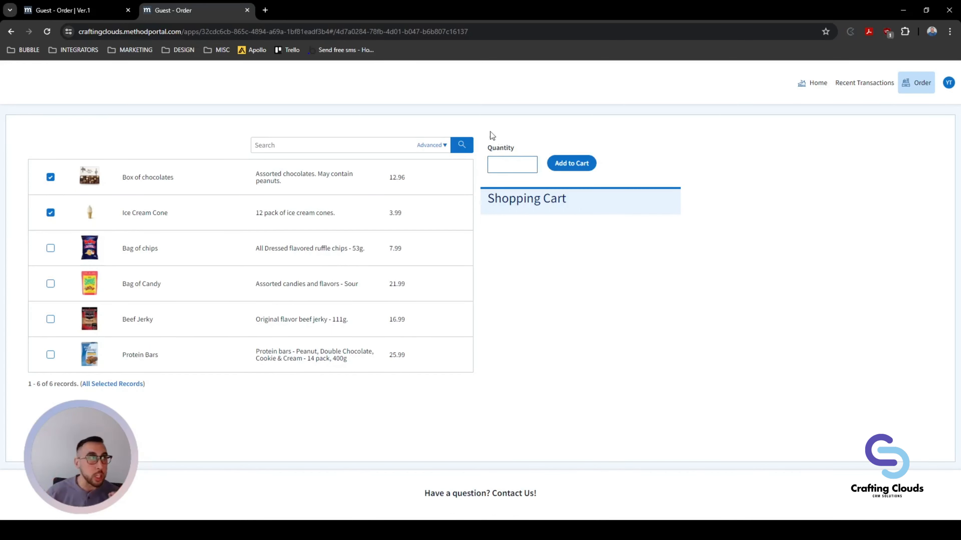
left_click(42, 13)
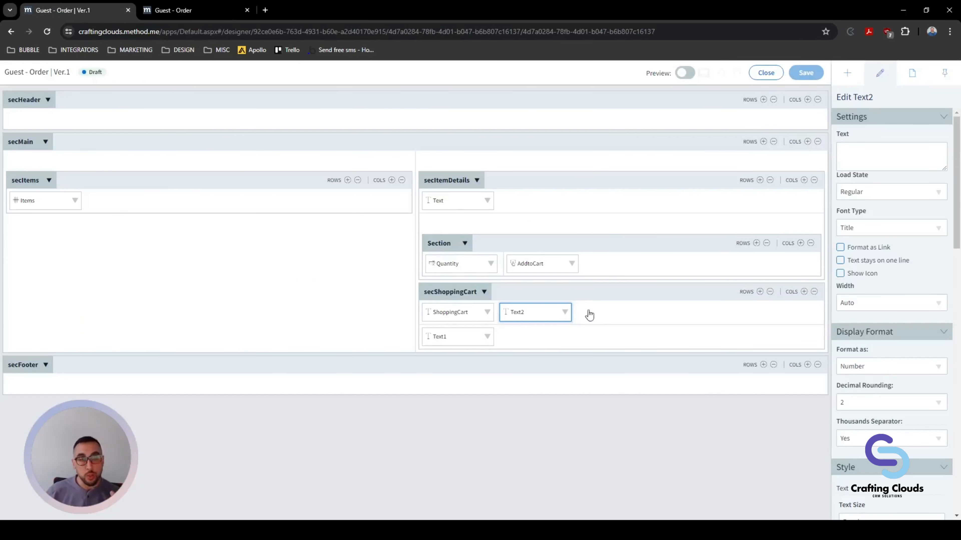
left_click(168, 12)
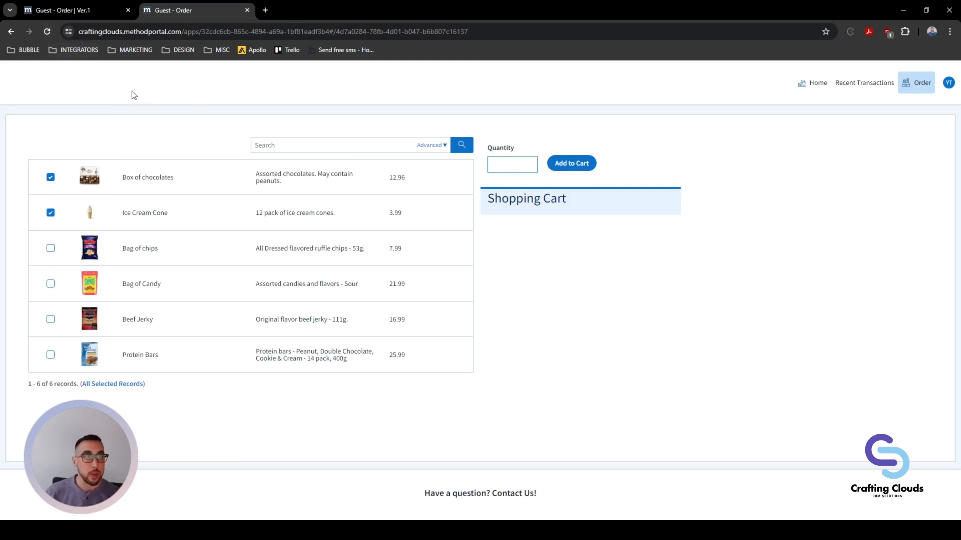
Add 4 of each to the cart and check the 67.80 total beside the heading.
type("4")
left_click(564, 163)
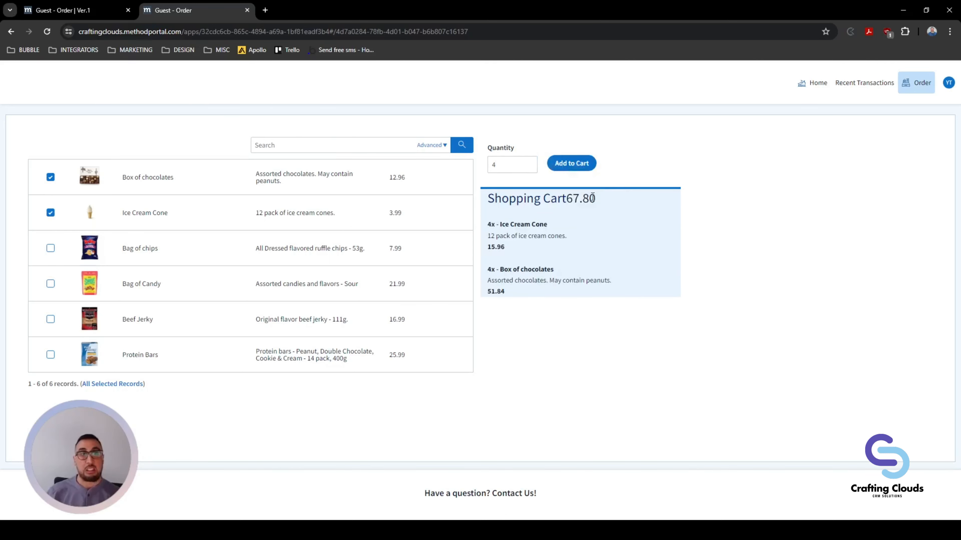
left_click_drag(603, 202, 566, 201)
left_click(583, 231)
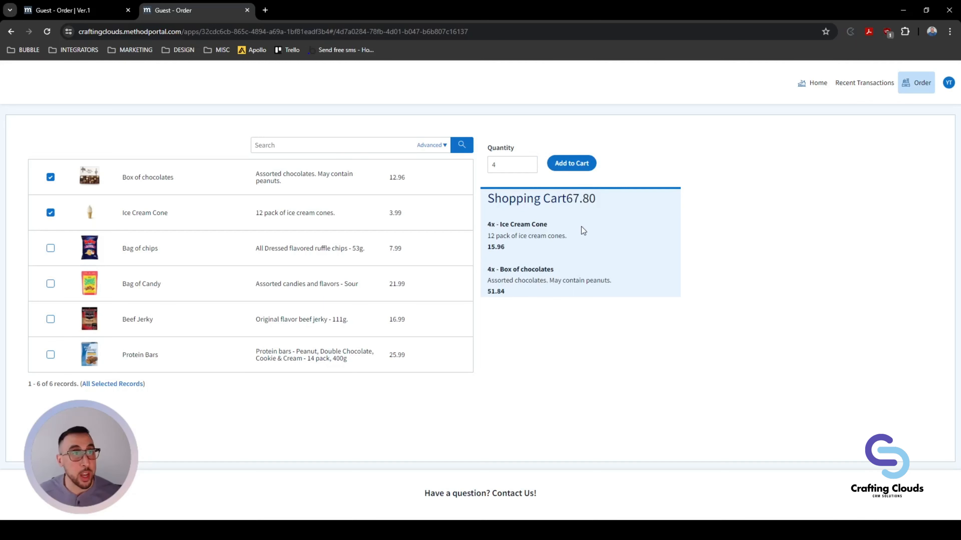
left_click(80, 10)
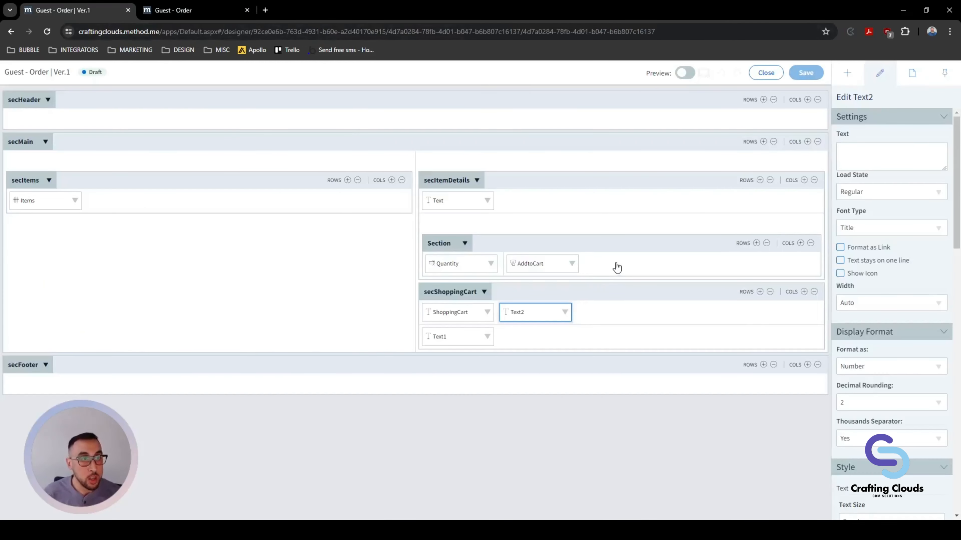
Add a two-column section named secCartTitle in secShoppingCart holding ShoppingCart and Text2.
left_click(847, 73)
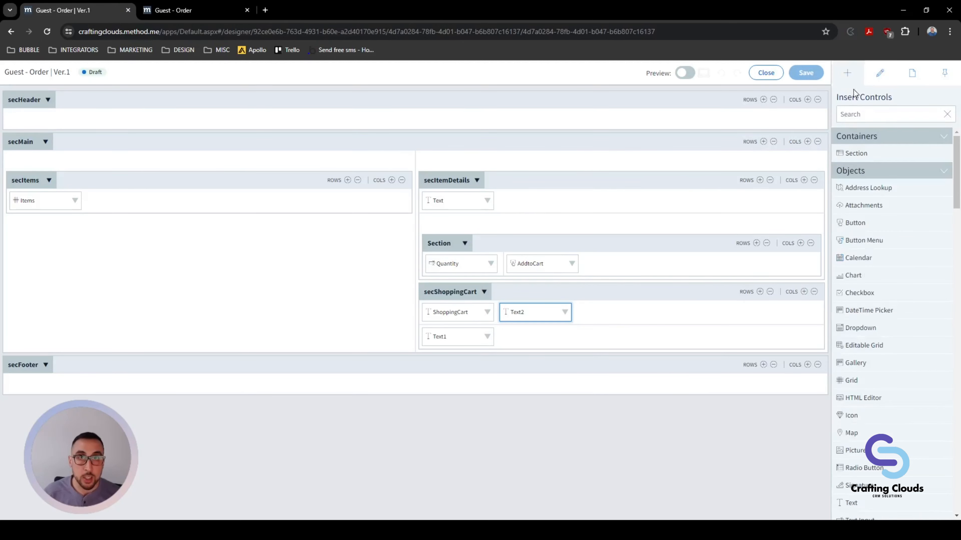
left_click_drag(881, 151, 670, 311)
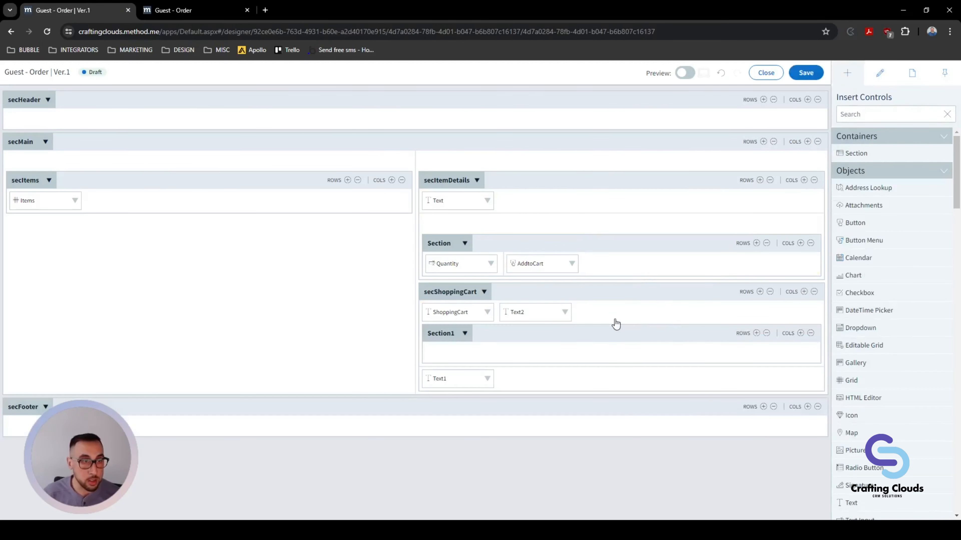
left_click(801, 333)
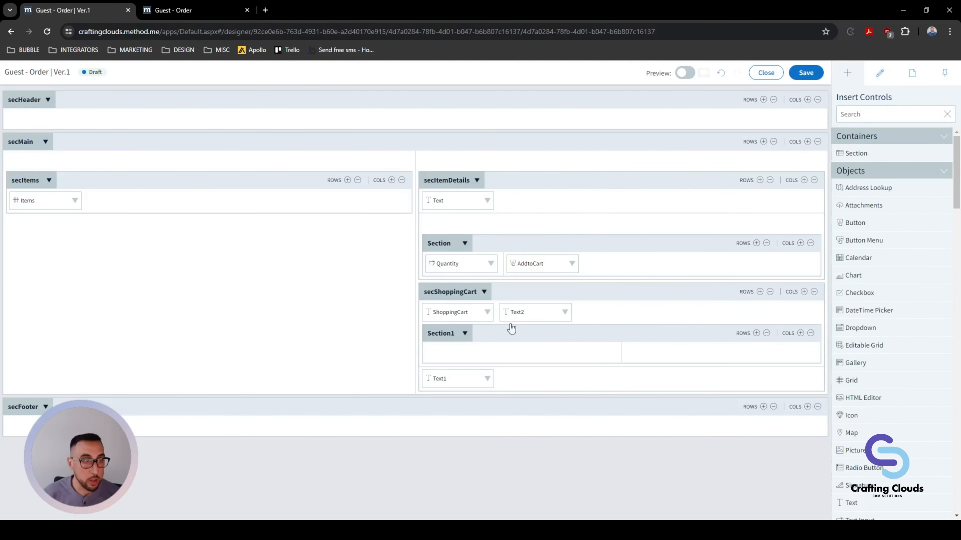
left_click_drag(464, 312, 679, 350)
left_click(518, 333)
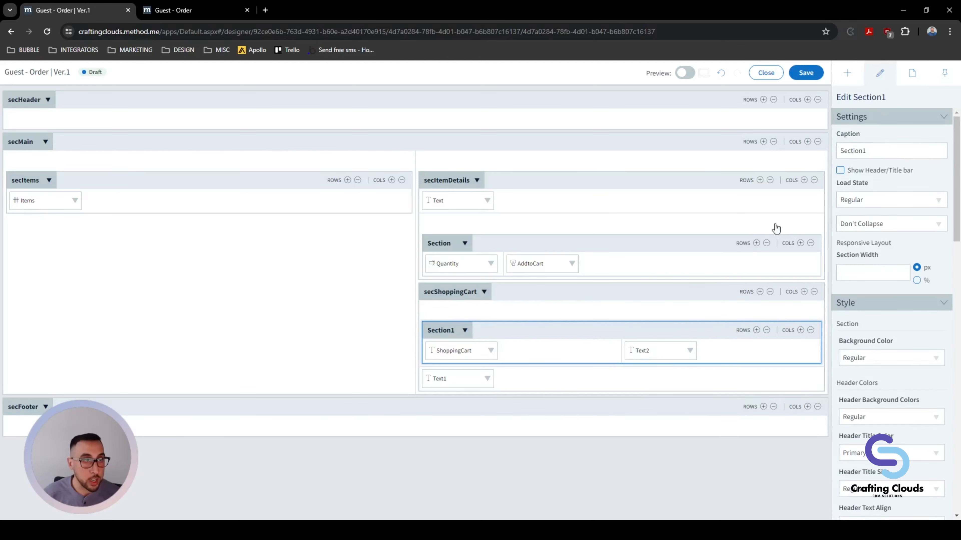
double_click(876, 150)
type("sec")
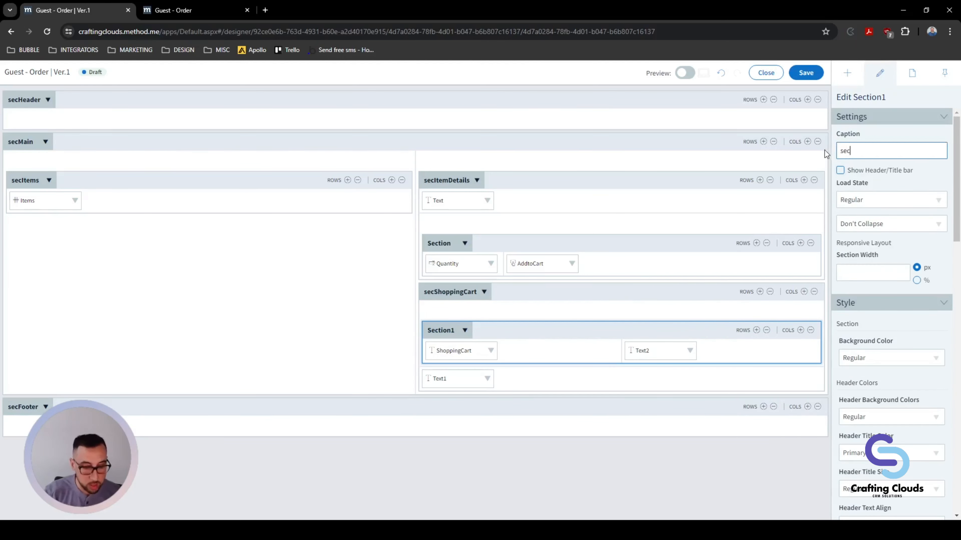
type("CartTitle")
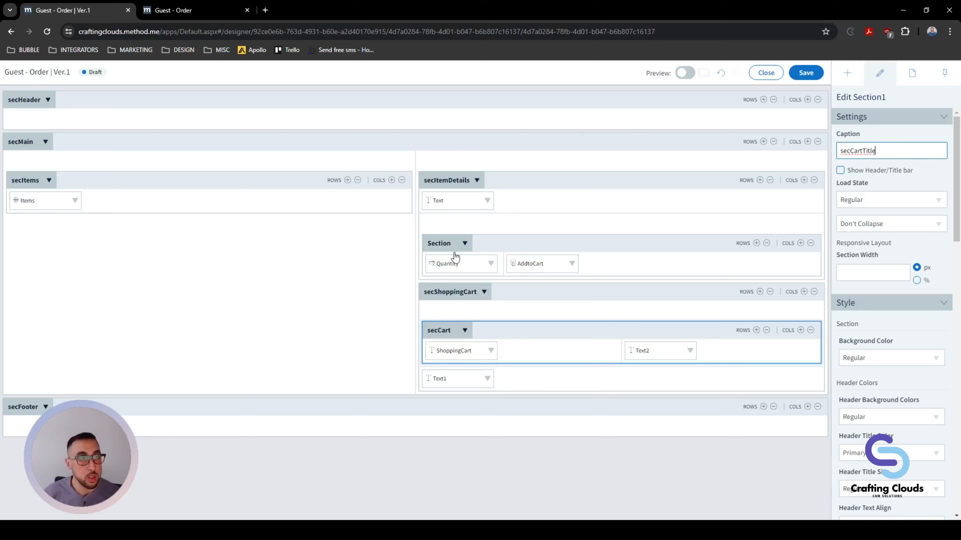
Rename the Quantity/AddtoCart section's caption to secAddtoCart.
left_click(455, 257)
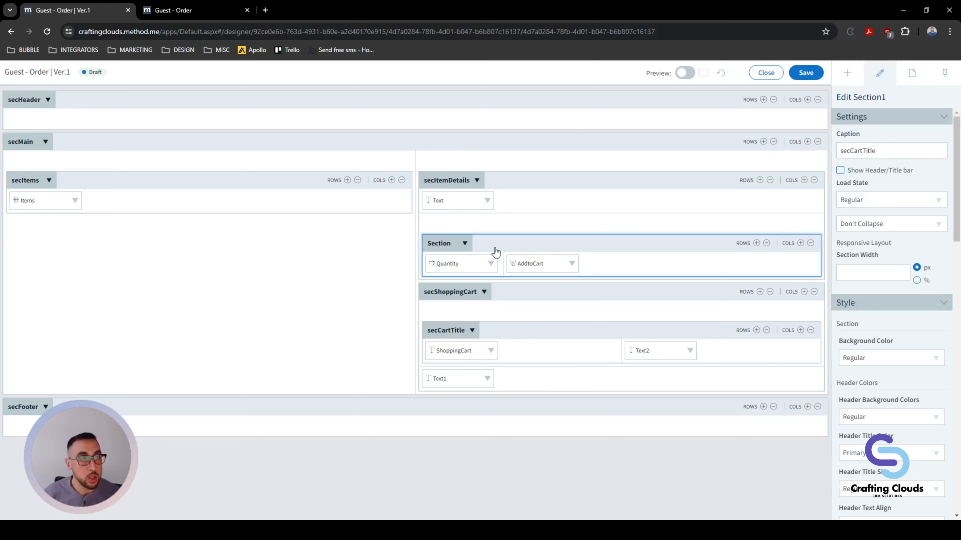
double_click(885, 151)
type("secQ")
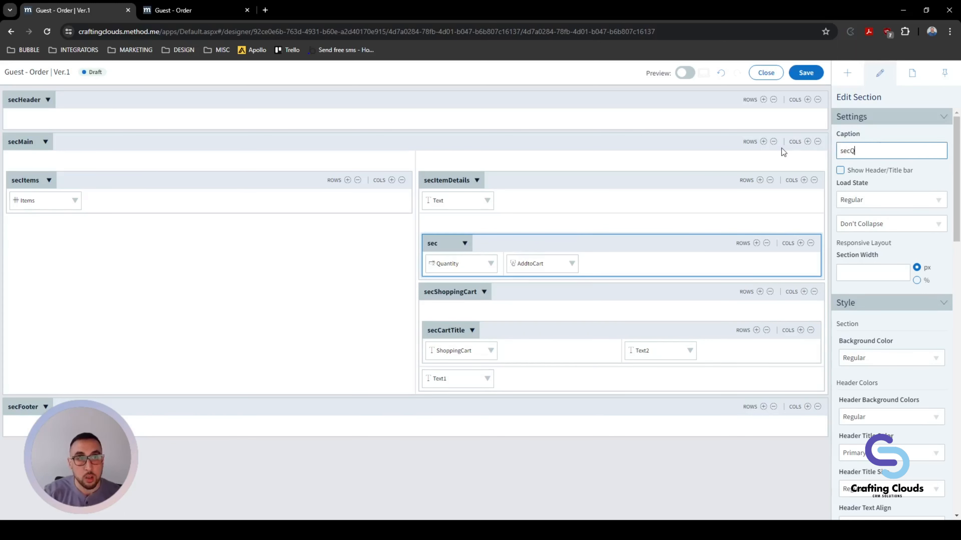
key("BackSpace")
type("AddtoCart")
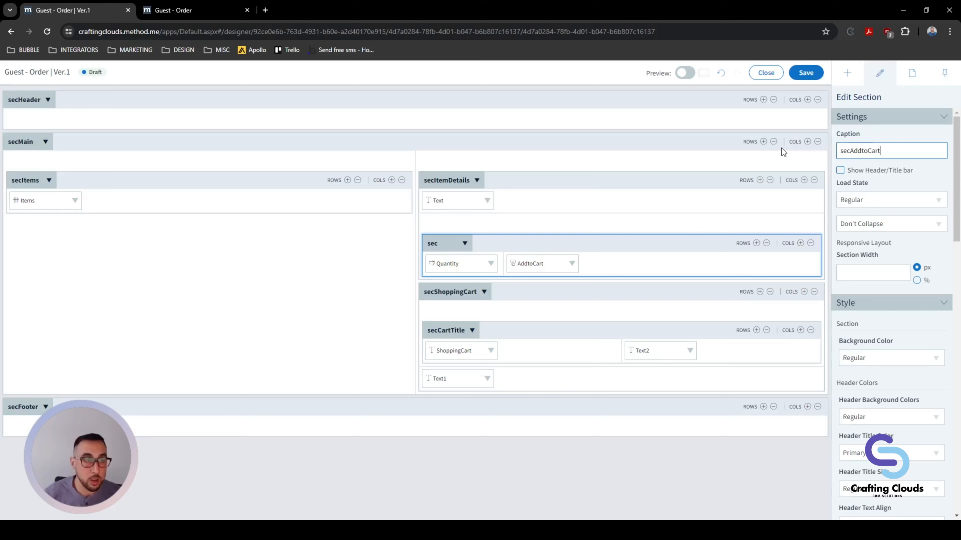
Collapse the ShoppingCart cell, align the Text2 cell middle-left with 1x left padding, and save.
left_click(563, 359)
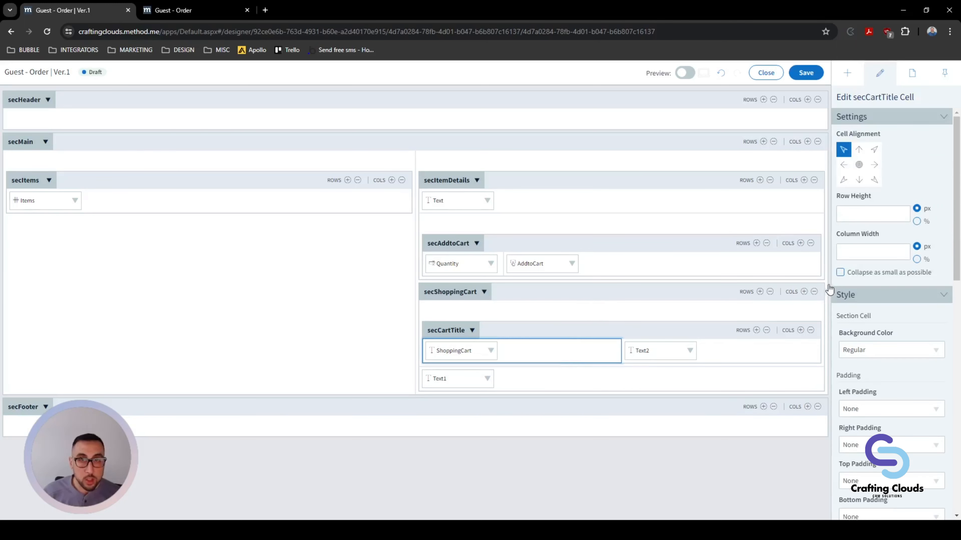
left_click(839, 273)
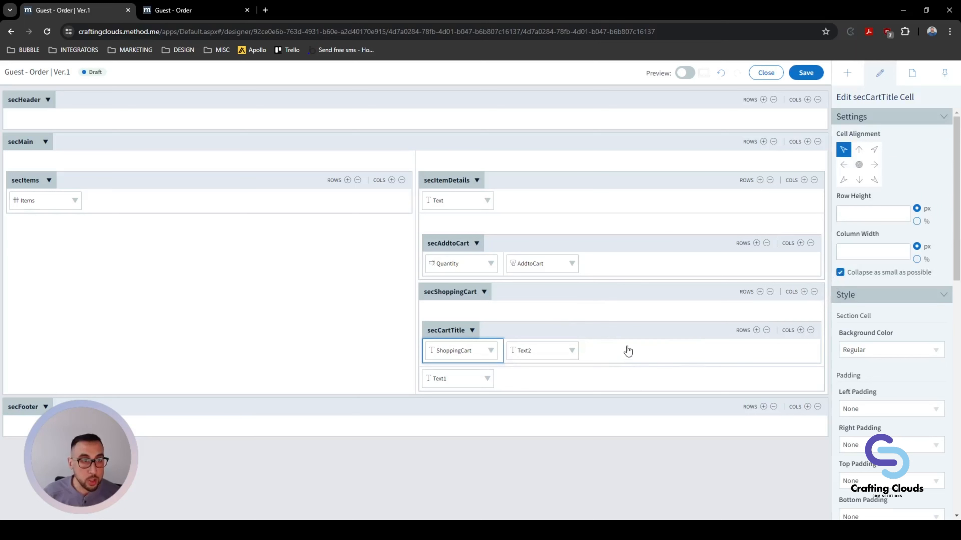
left_click(657, 352)
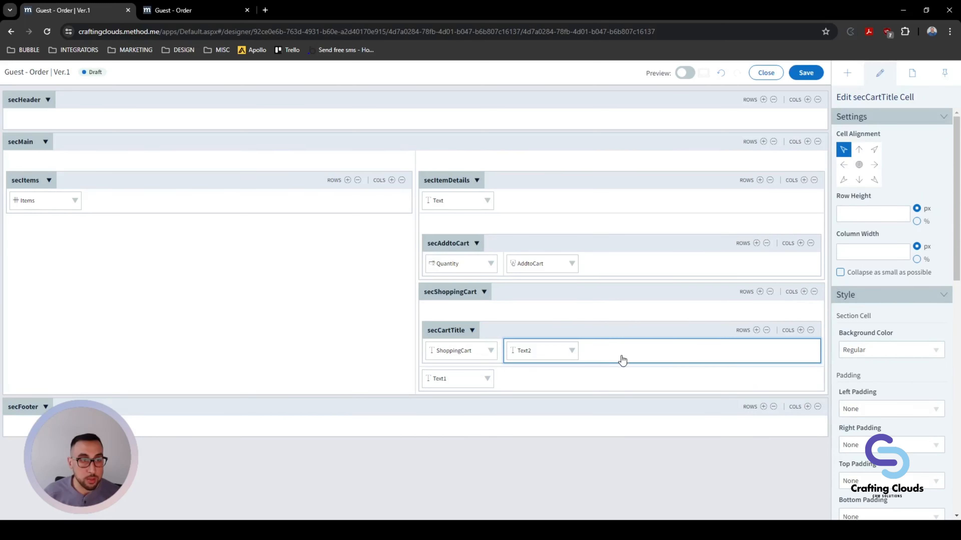
left_click(844, 167)
left_click(898, 411)
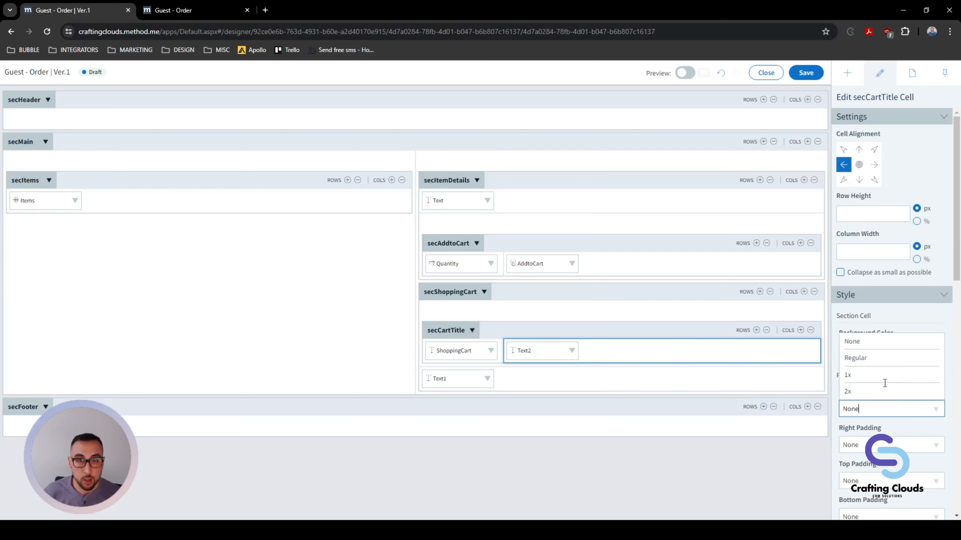
left_click(882, 371)
left_click(806, 72)
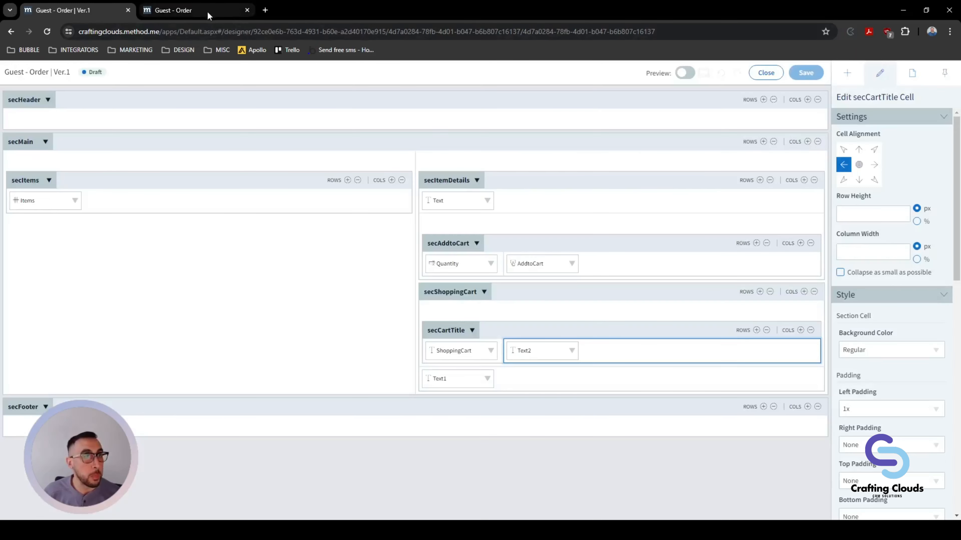
left_click(229, 12)
Reload the order page to check the new cart heading layout.
left_click(46, 31)
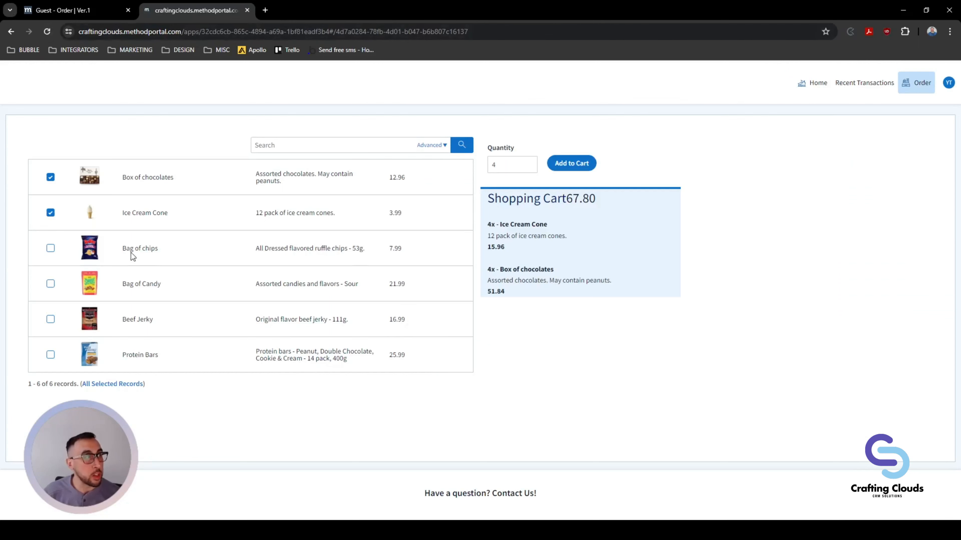
left_click(50, 177)
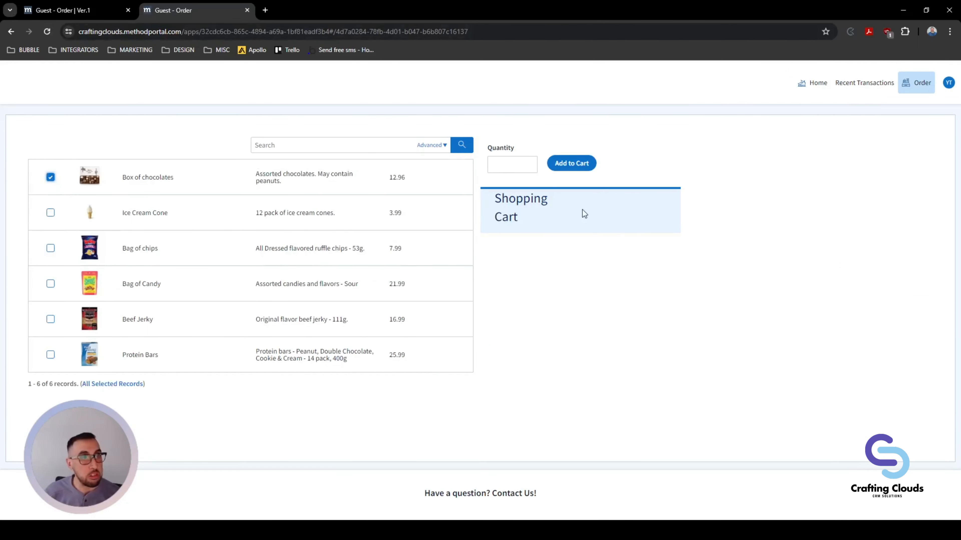
left_click(99, 12)
Set the Shopping Cart title to stay on one line, save, and reload the order page.
left_click(462, 352)
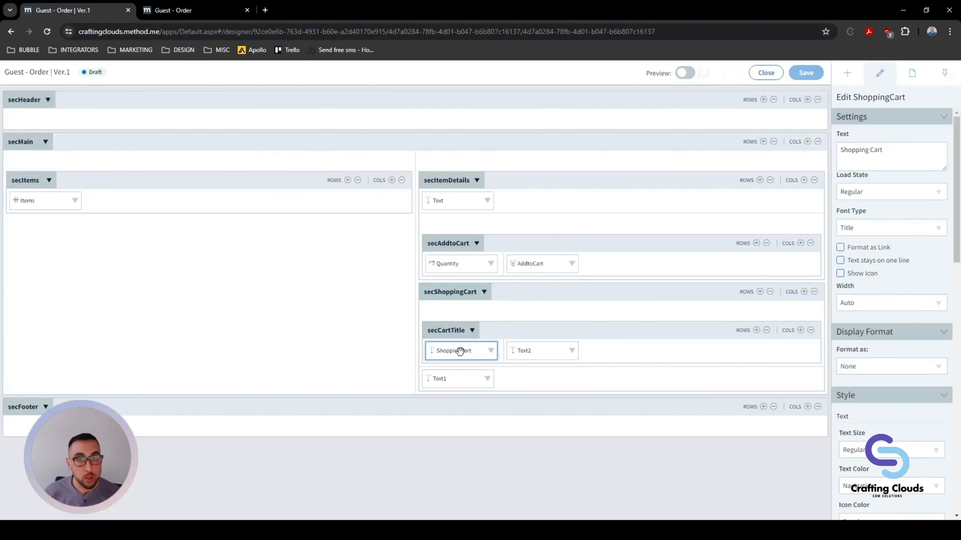
left_click(840, 261)
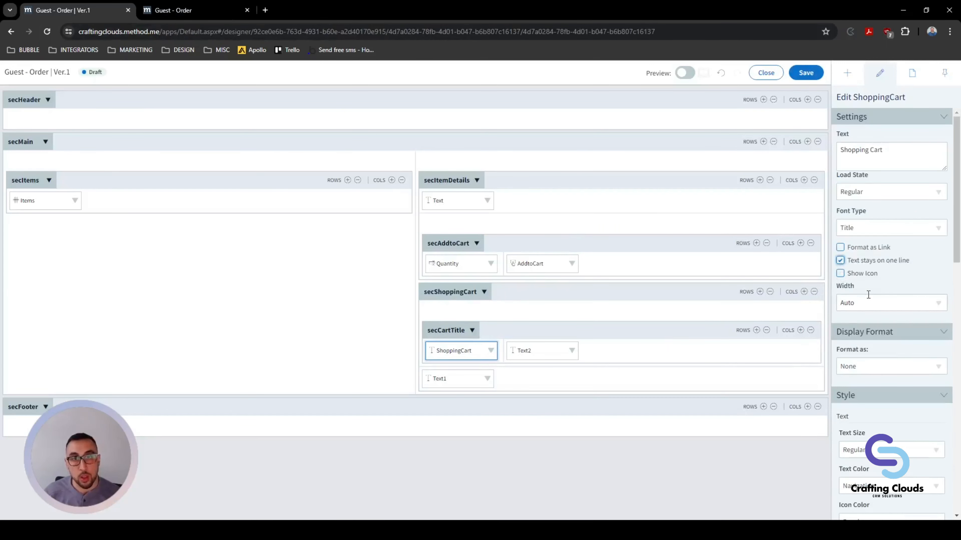
left_click(202, 15)
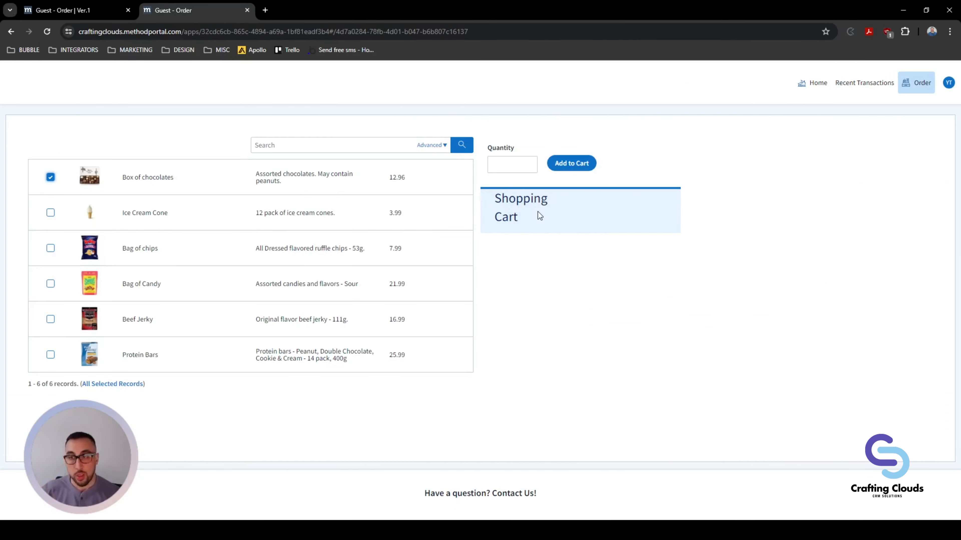
left_click(75, 10)
left_click(500, 358)
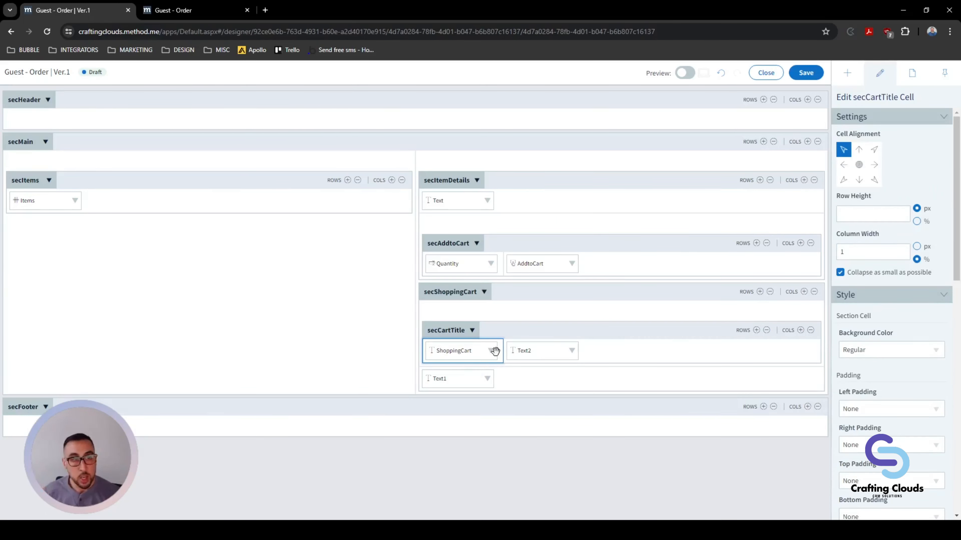
left_click(479, 355)
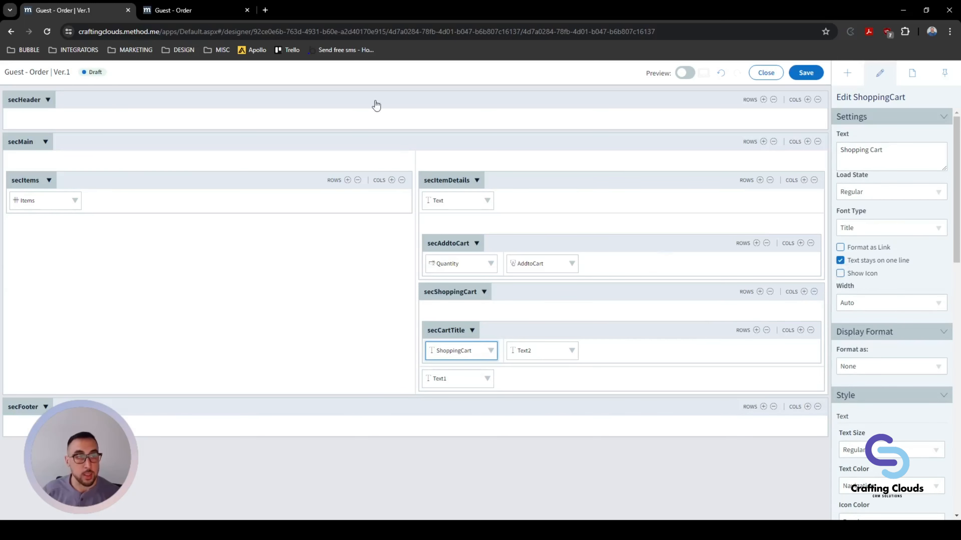
left_click(806, 72)
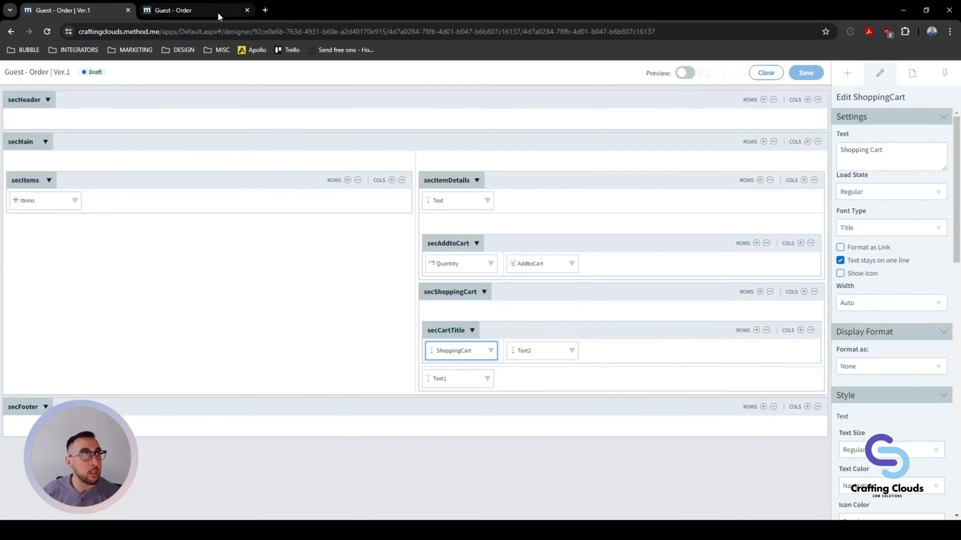
left_click(218, 15)
left_click(47, 32)
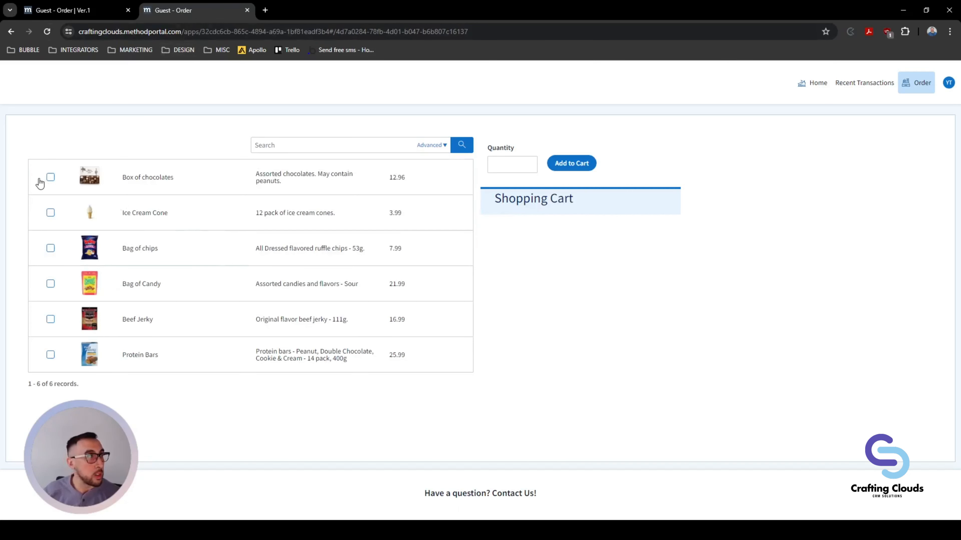
Tick Box of chocolates and Ice Cream Cone and add four of each to the cart.
left_click(50, 178)
left_click(51, 213)
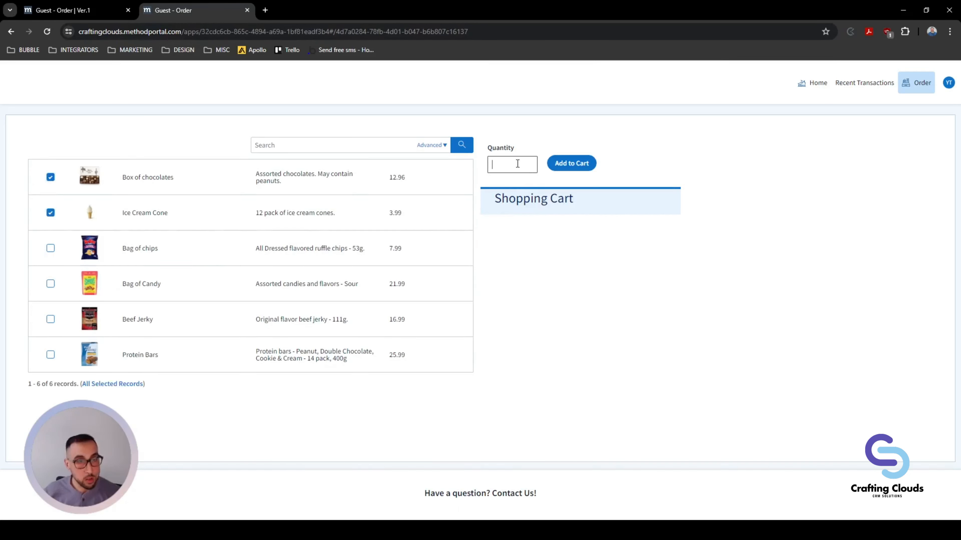
left_click(566, 162)
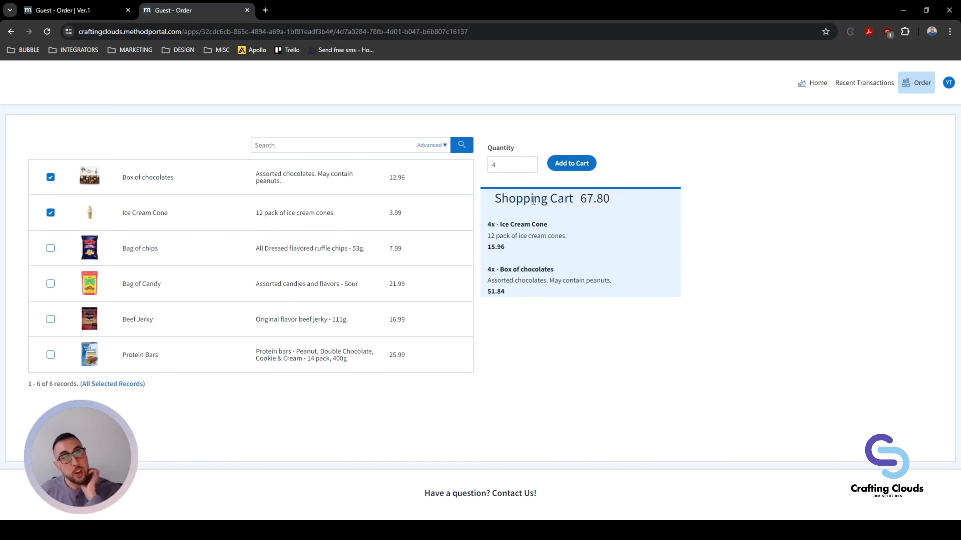
Set secCartTitle's left and right padding to None and save the layout.
left_click(95, 12)
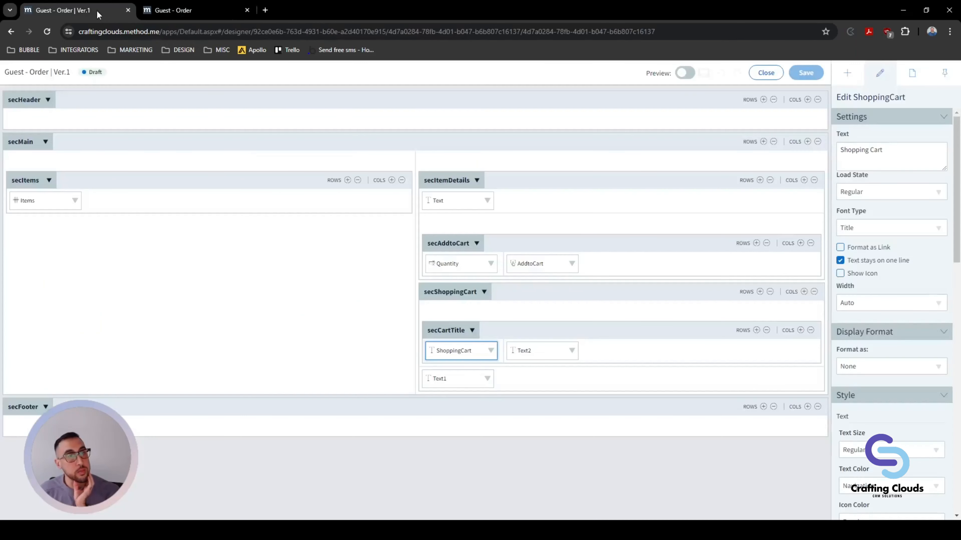
left_click(517, 331)
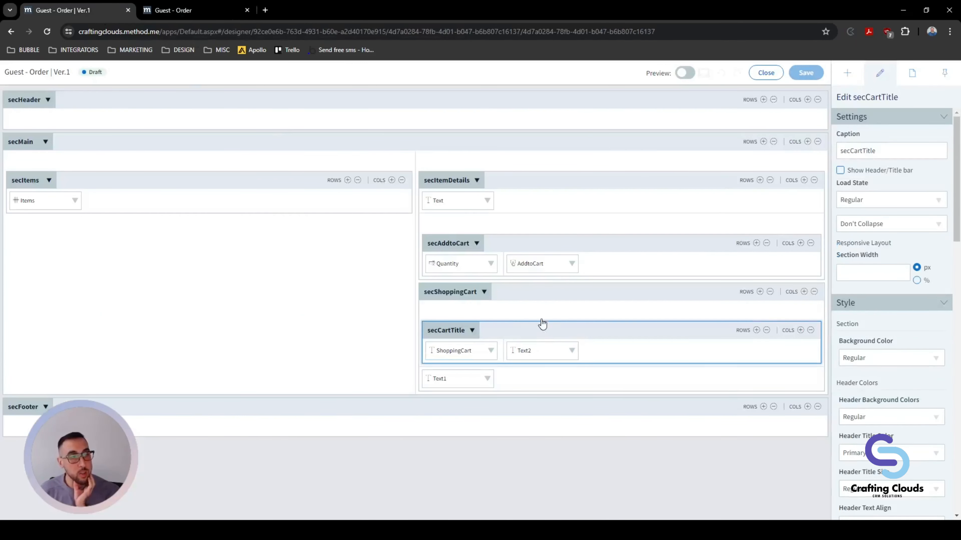
scroll(928, 378, "down", 10)
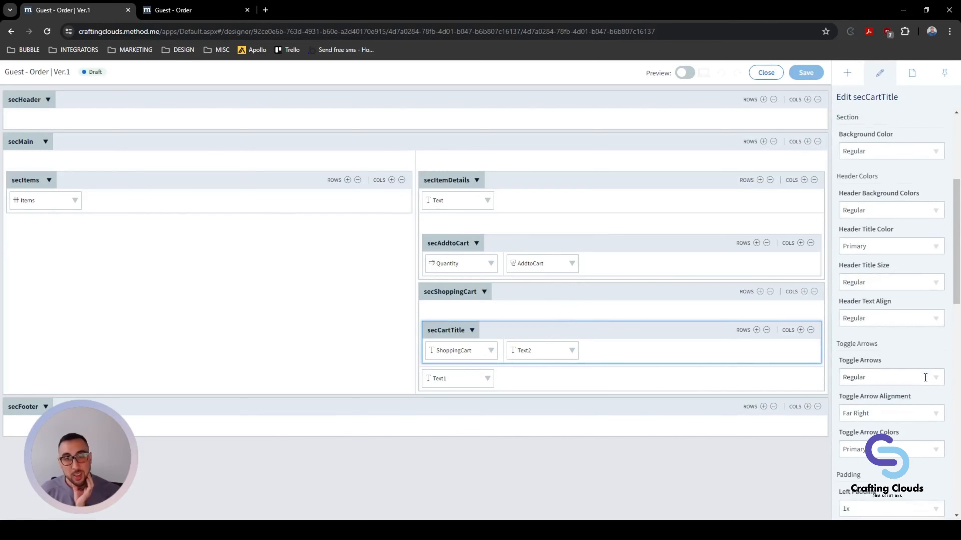
left_click(927, 315)
double_click(909, 349)
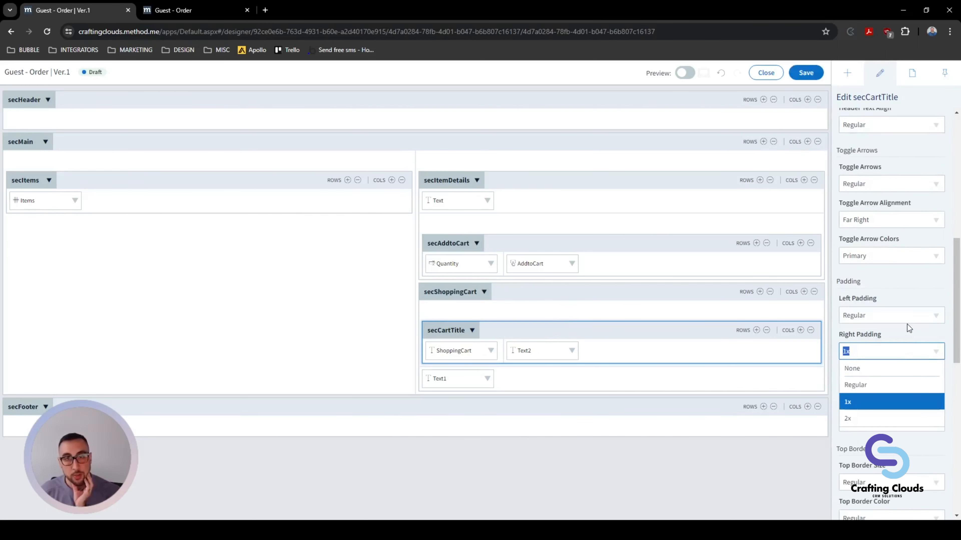
left_click(911, 349)
left_click(919, 352)
left_click(912, 370)
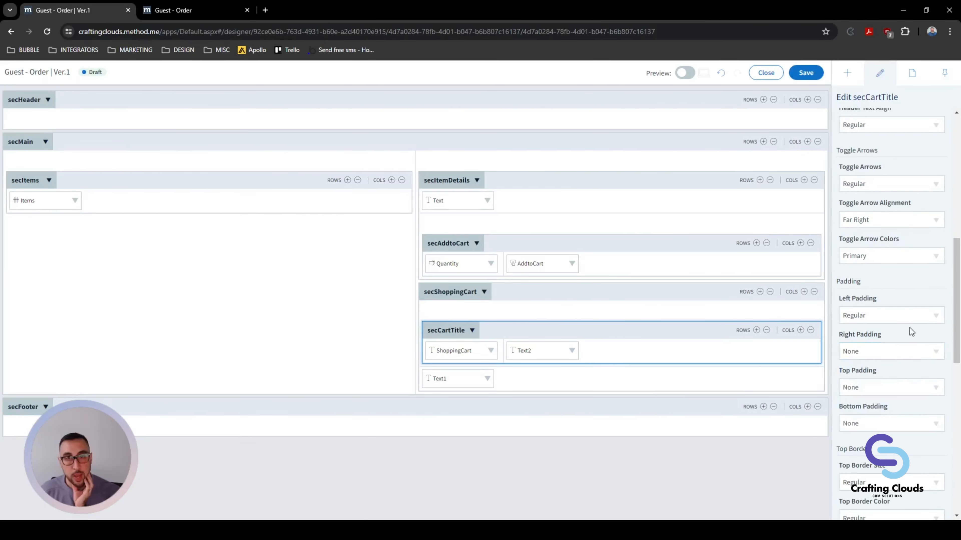
left_click(909, 316)
left_click(905, 332)
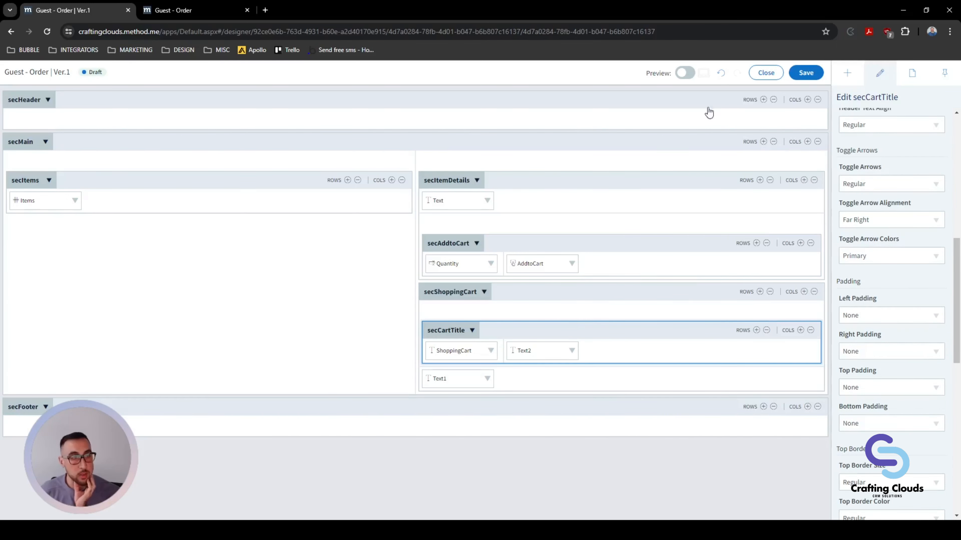
left_click(798, 75)
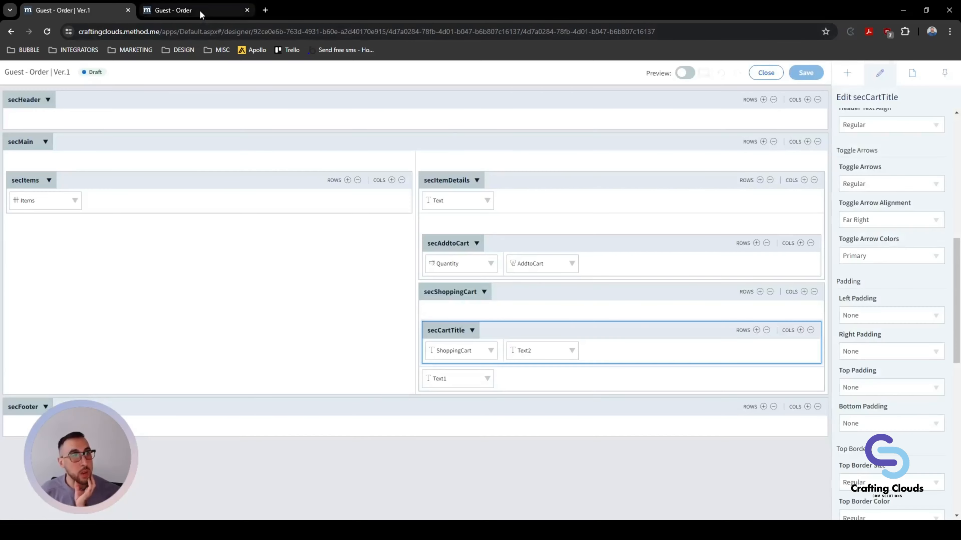
Reload the order page and add 4 each of Box of chocolates and Ice Cream Cone, totalling 67.80.
left_click(202, 14)
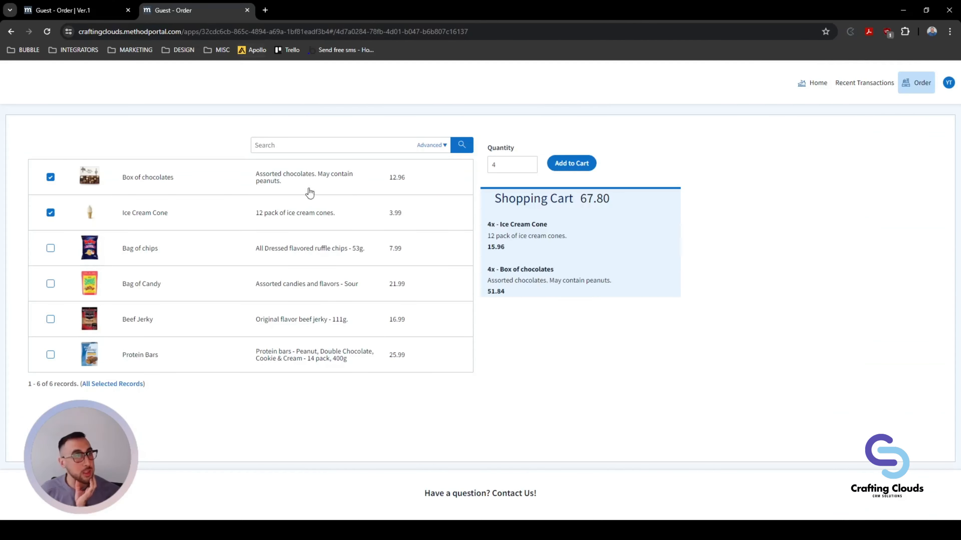
left_click(47, 30)
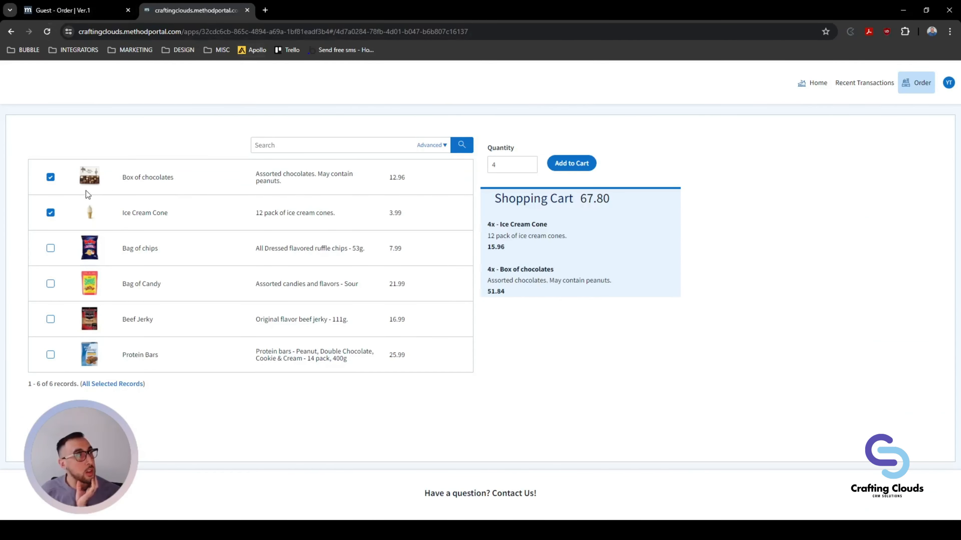
left_click(50, 177)
left_click(51, 212)
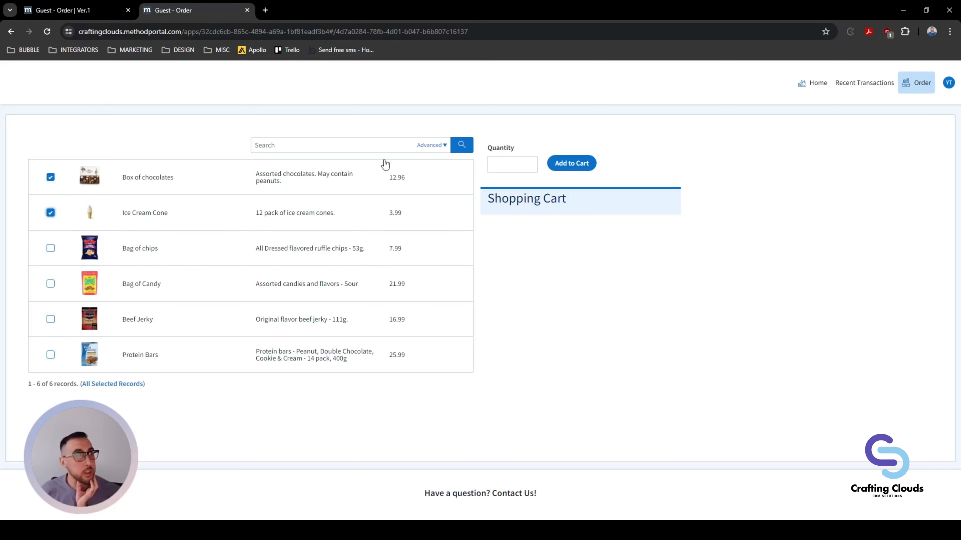
left_click(505, 164)
type("4")
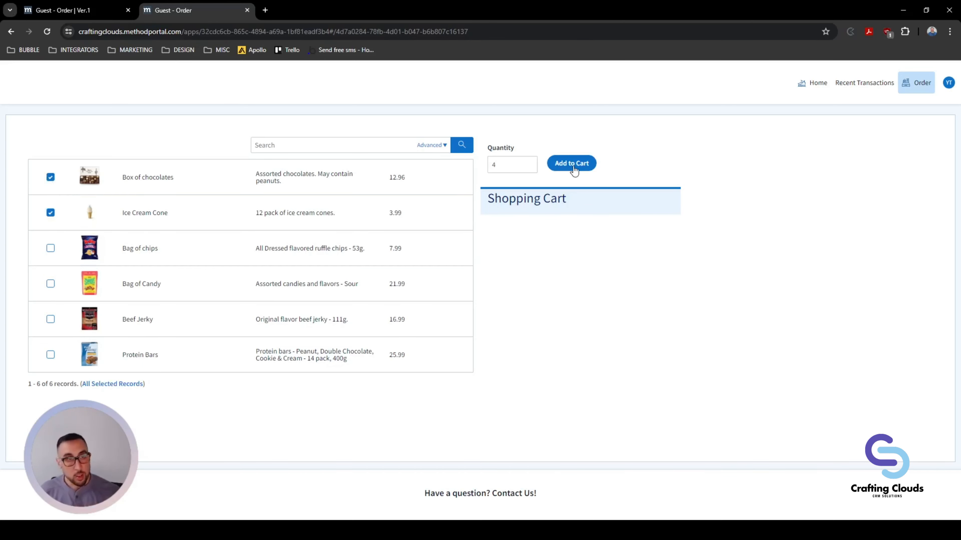
left_click(572, 167)
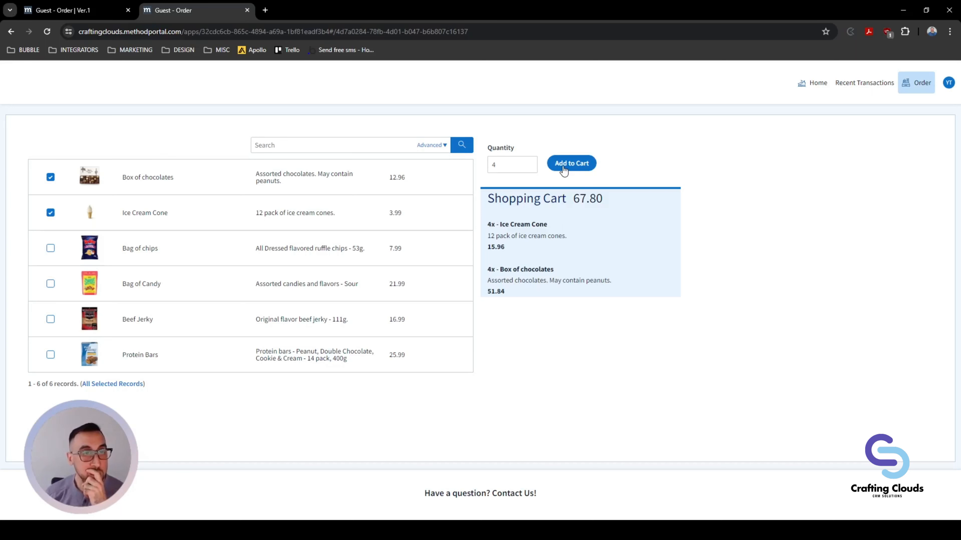
left_click(57, 12)
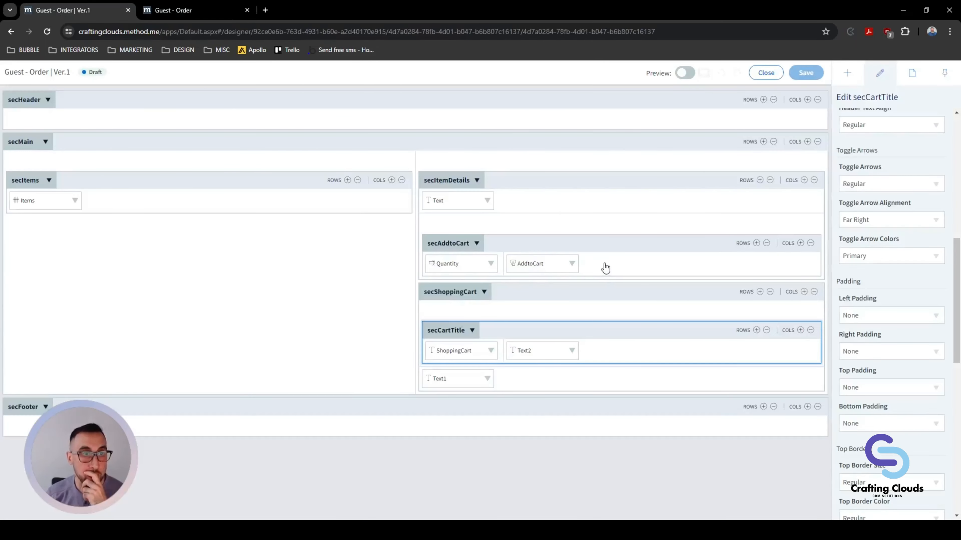
Align the cell beside the cart title to push the cart total to the right.
left_click(541, 274)
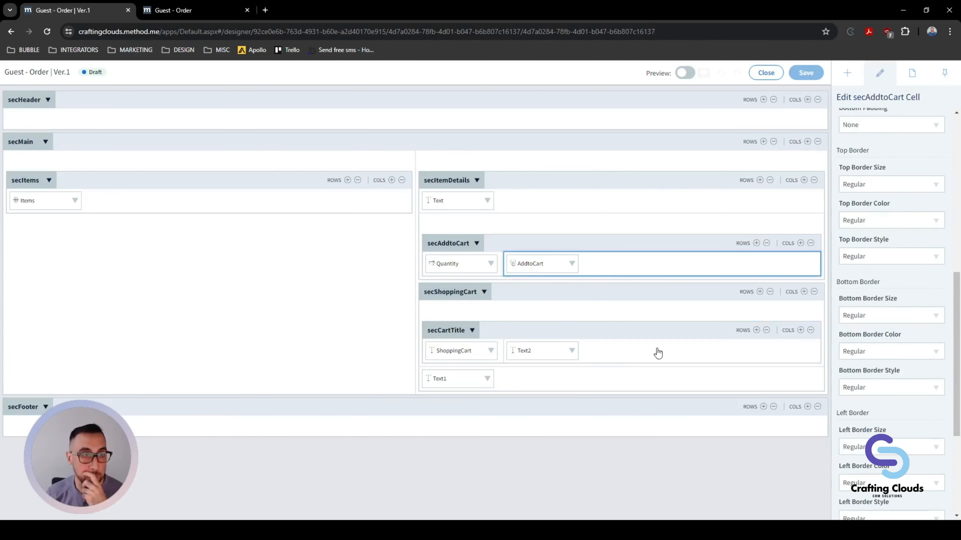
left_click(624, 352)
scroll(915, 228, "up", 10)
scroll(912, 241, "up", 1)
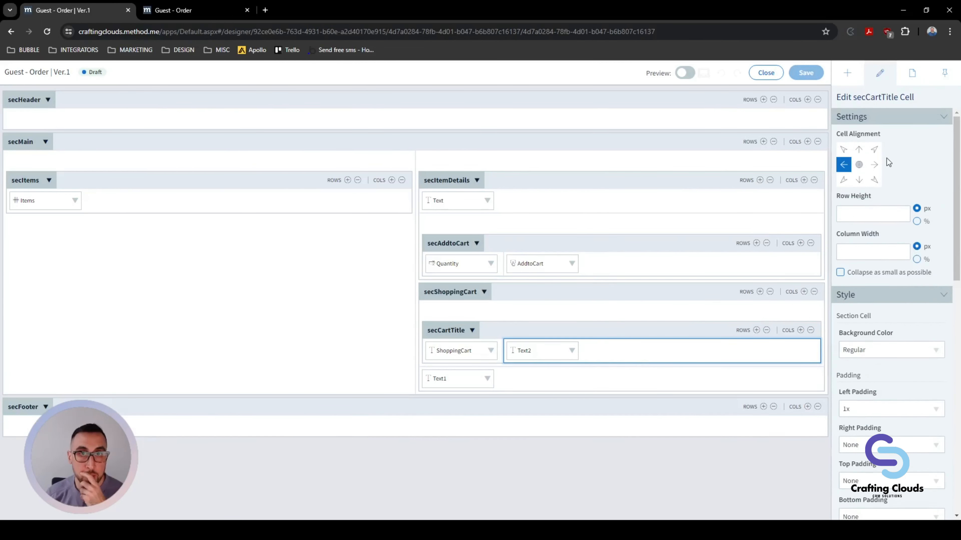
left_click(874, 165)
Give the Text2 cart total the Navigation text colour and save the layout.
left_click(775, 347)
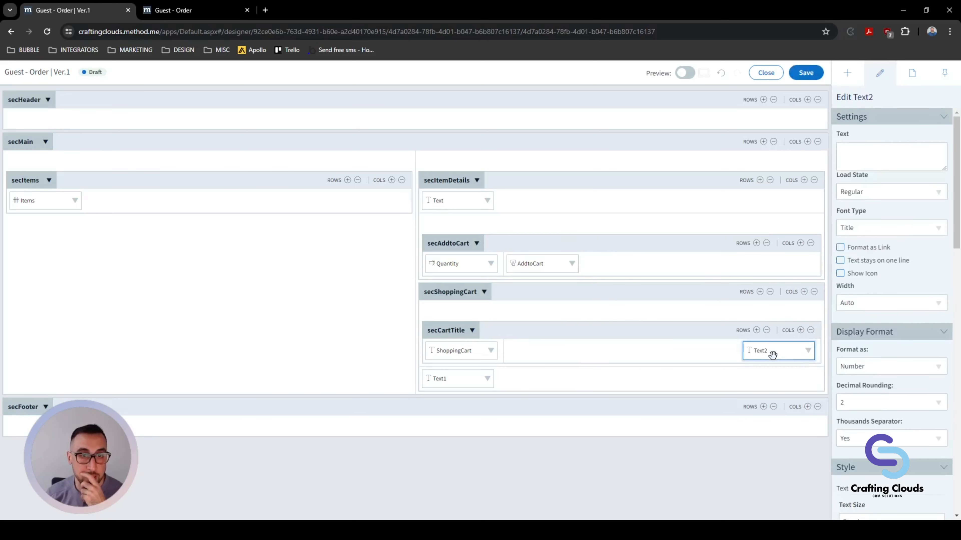
scroll(895, 333, "down", 4)
scroll(895, 335, "down", 2)
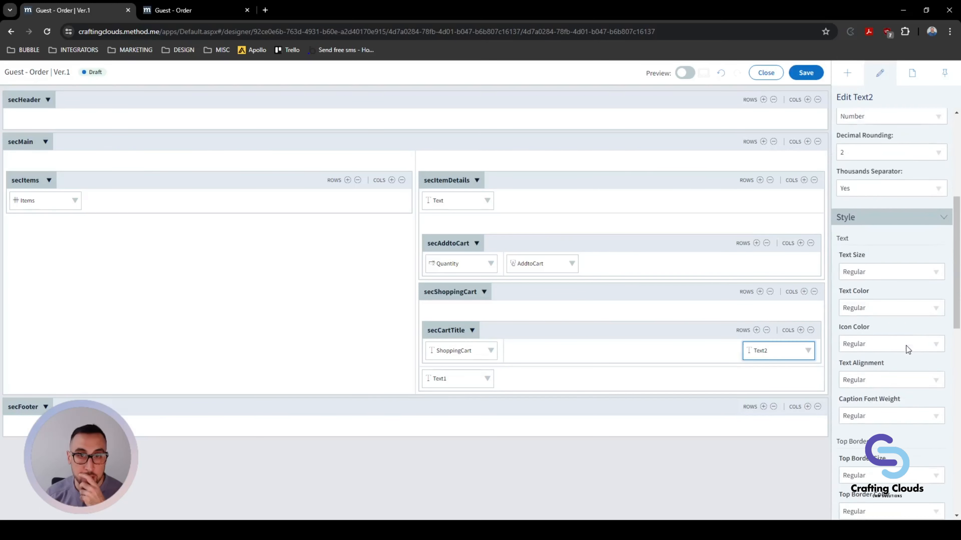
left_click(915, 308)
left_click(896, 374)
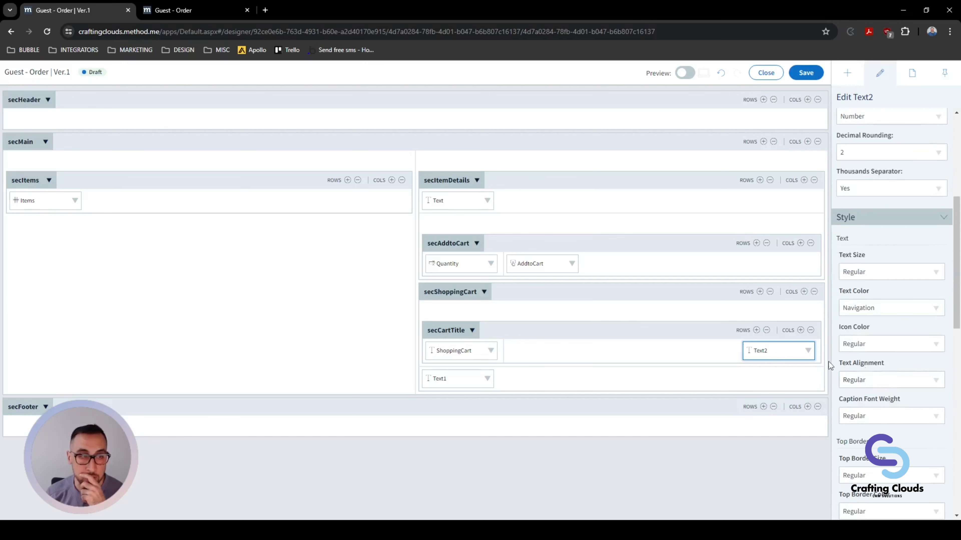
left_click(454, 351)
left_click(769, 348)
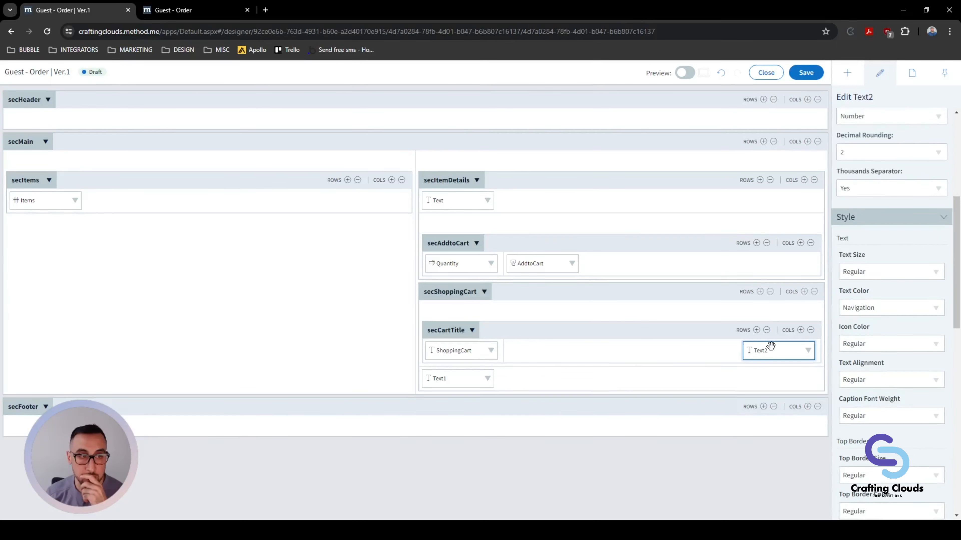
left_click(804, 73)
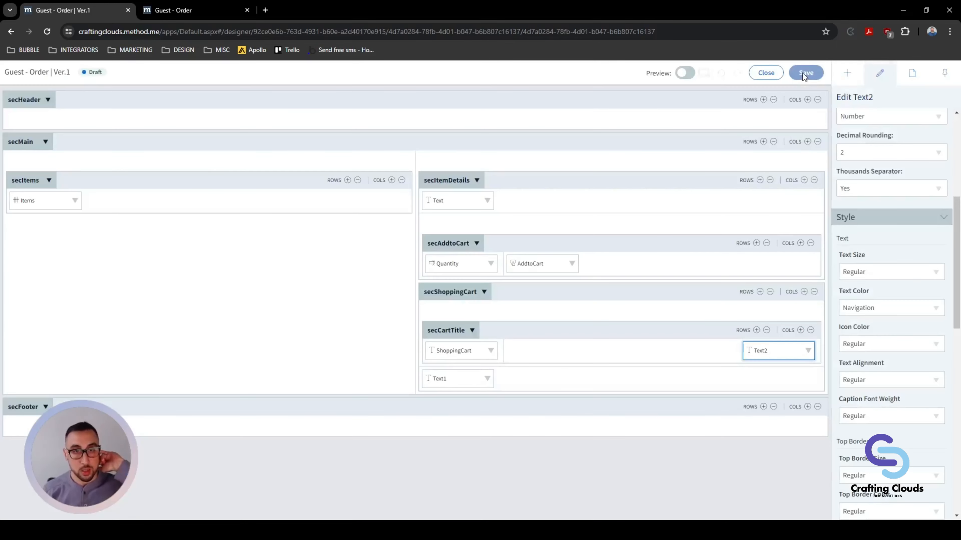
scroll(870, 280, "up", 5)
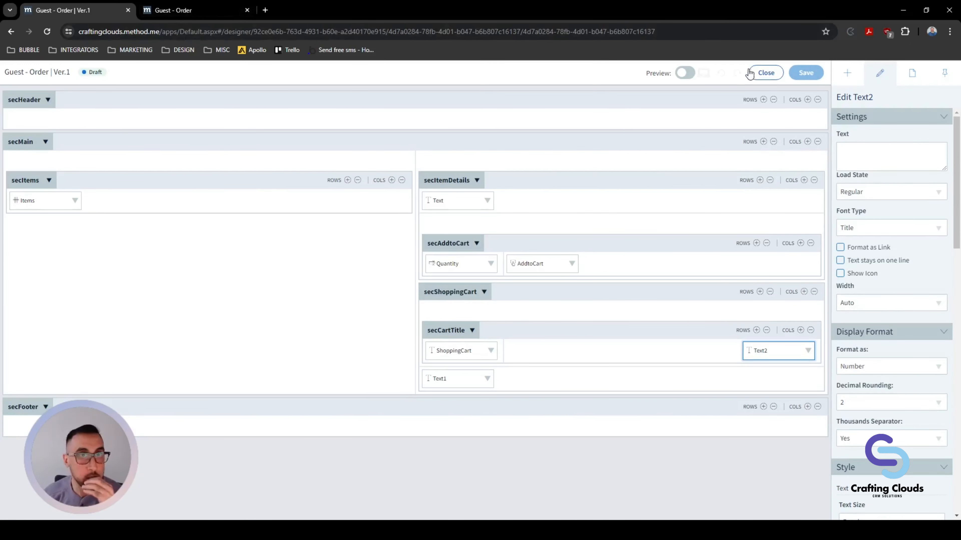
left_click(573, 264)
Add a Character Functions step above Update Controls On Screen in the AddtoCart click actions.
left_click(558, 281)
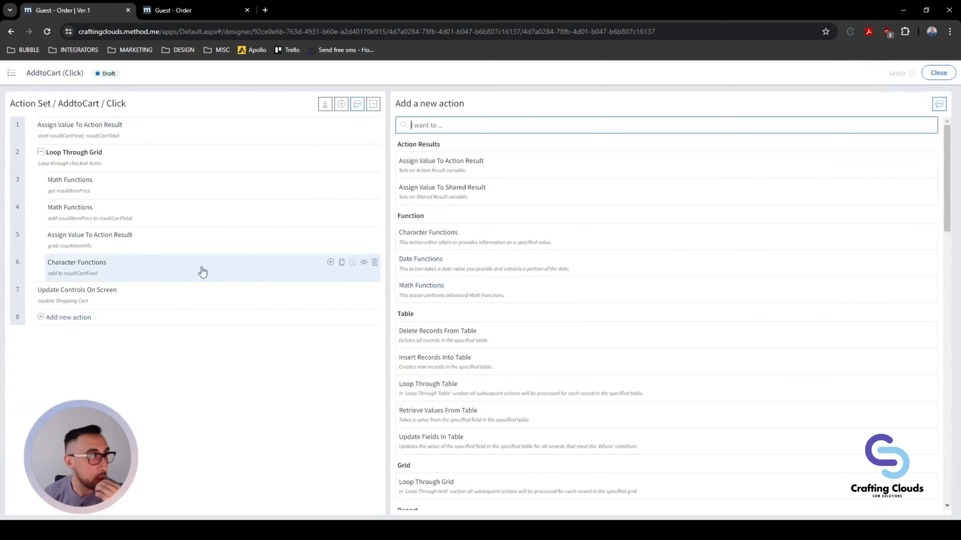
left_click(105, 301)
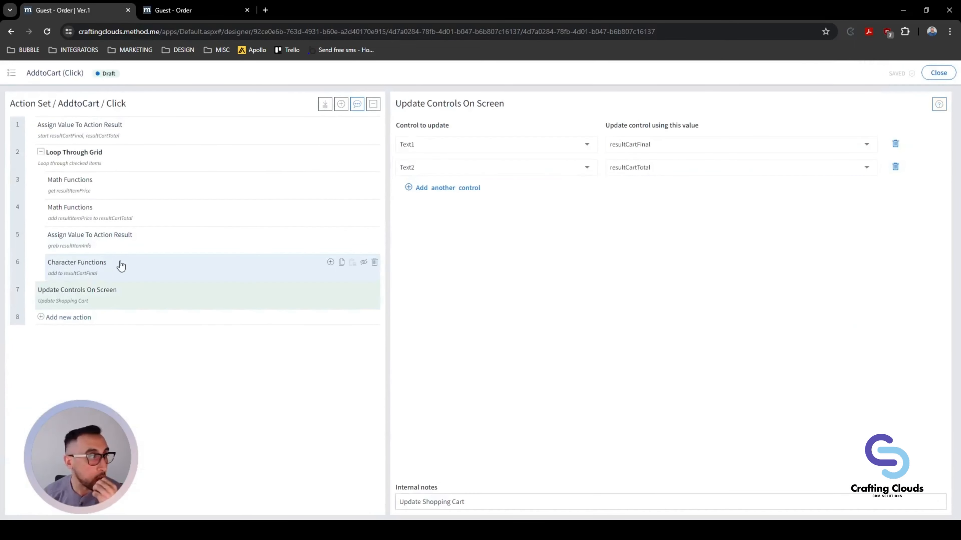
left_click(68, 321)
type("charact")
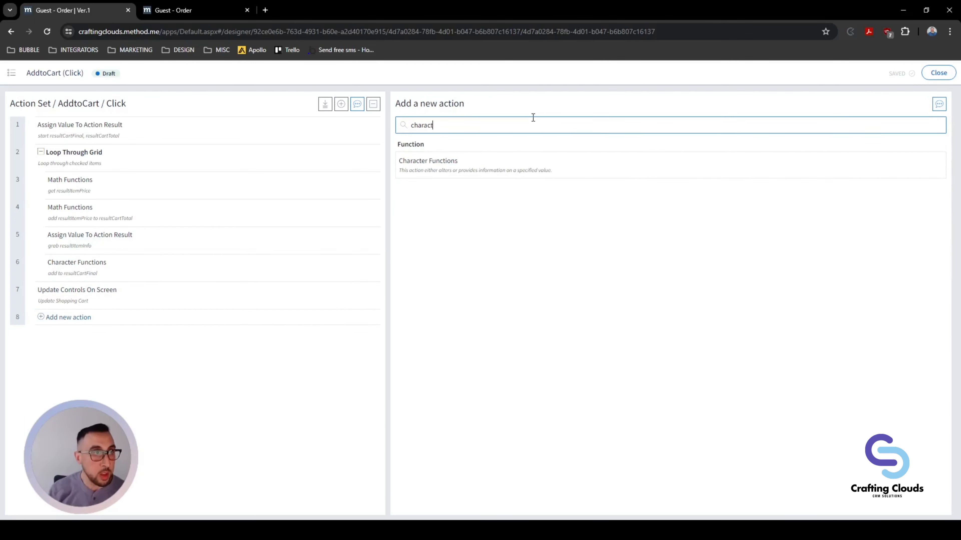
left_click(468, 171)
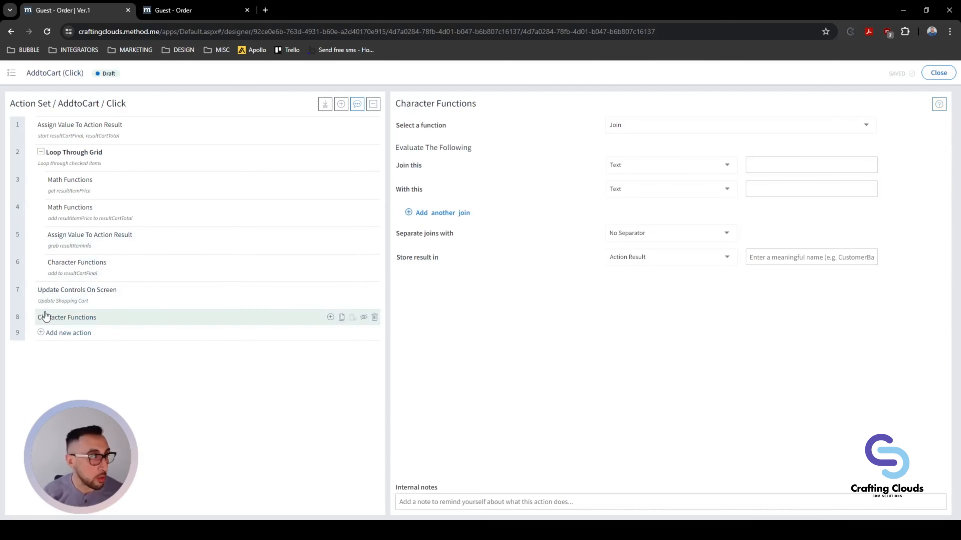
left_click_drag(17, 320, 56, 301)
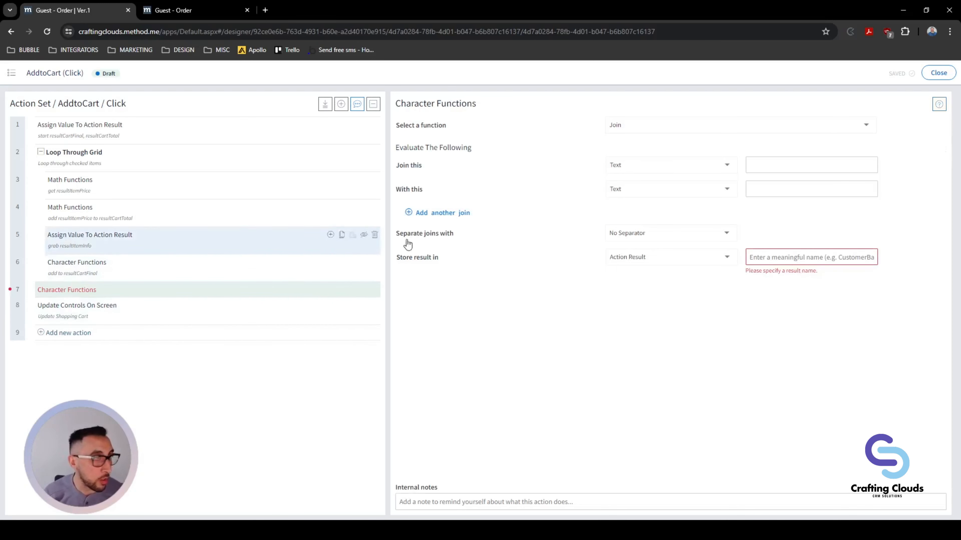
Make it join '$' with resultCartTotal, storing the result in resultCartTotal, and add a note.
left_click(769, 165)
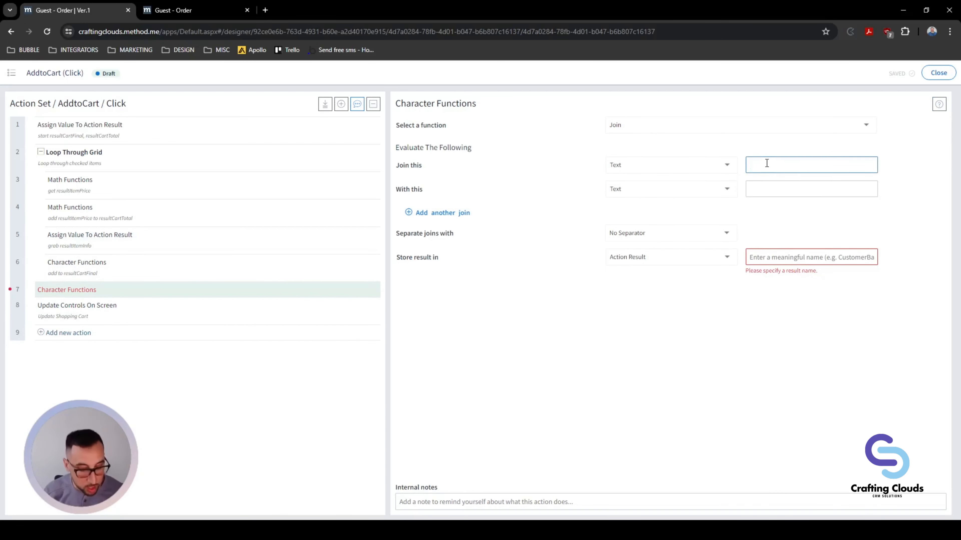
left_click(697, 191)
scroll(671, 273, "down", 3)
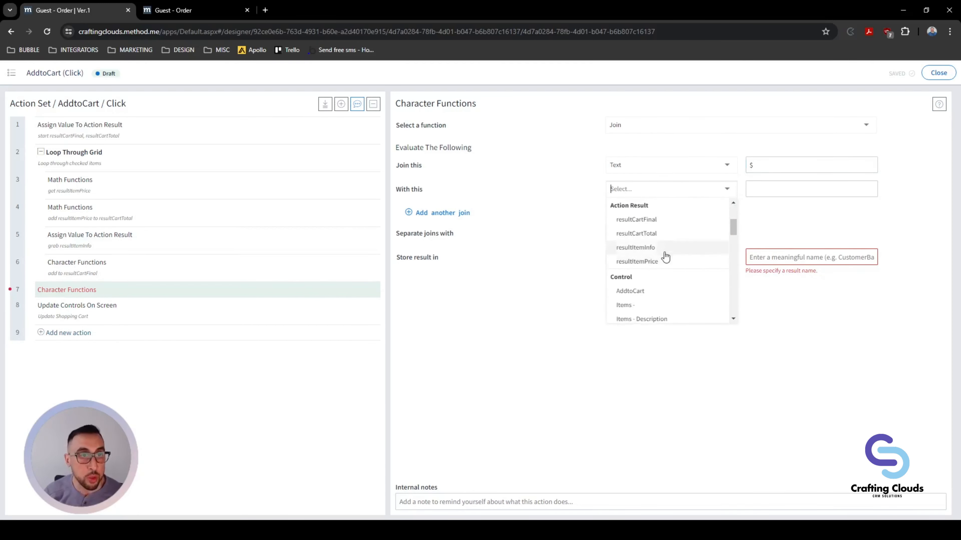
left_click(667, 232)
left_click(791, 260)
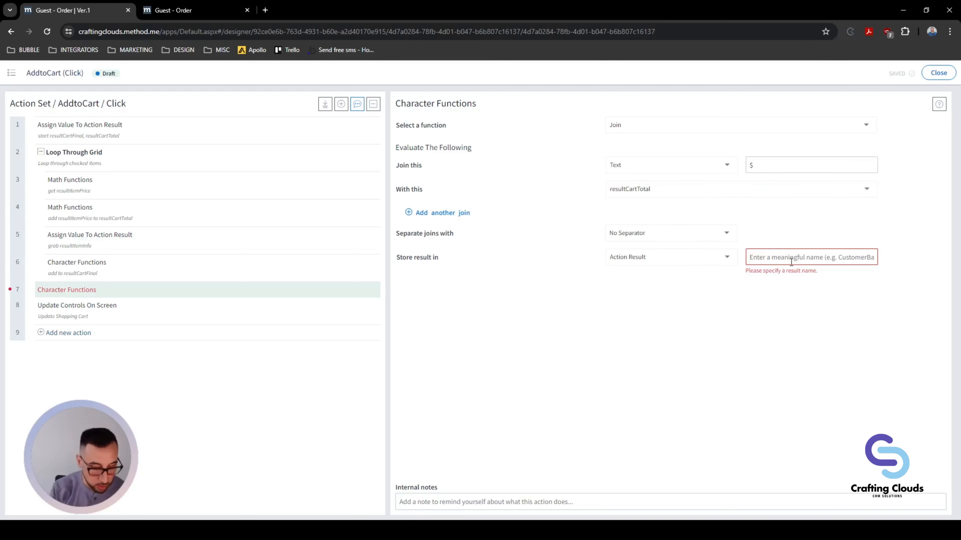
type("resultCar")
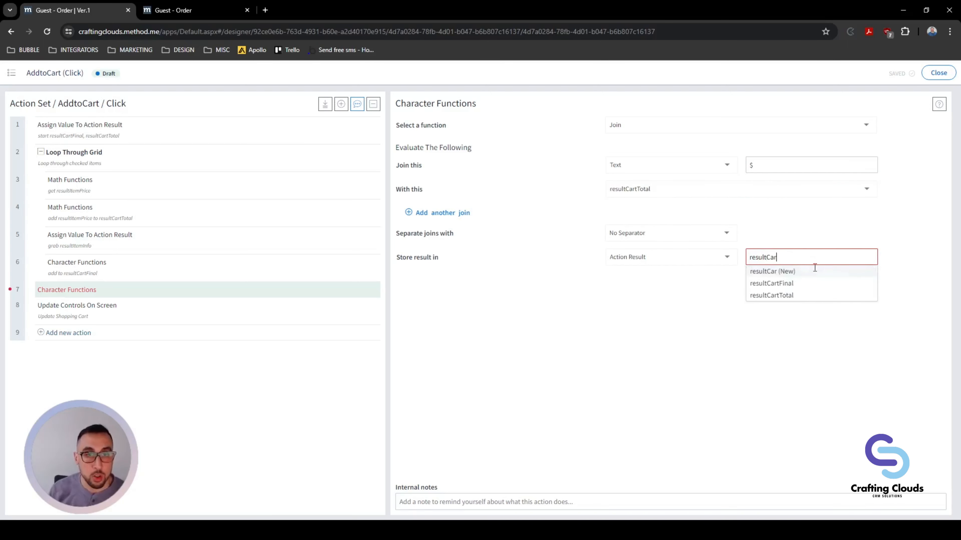
left_click(830, 297)
left_click(609, 498)
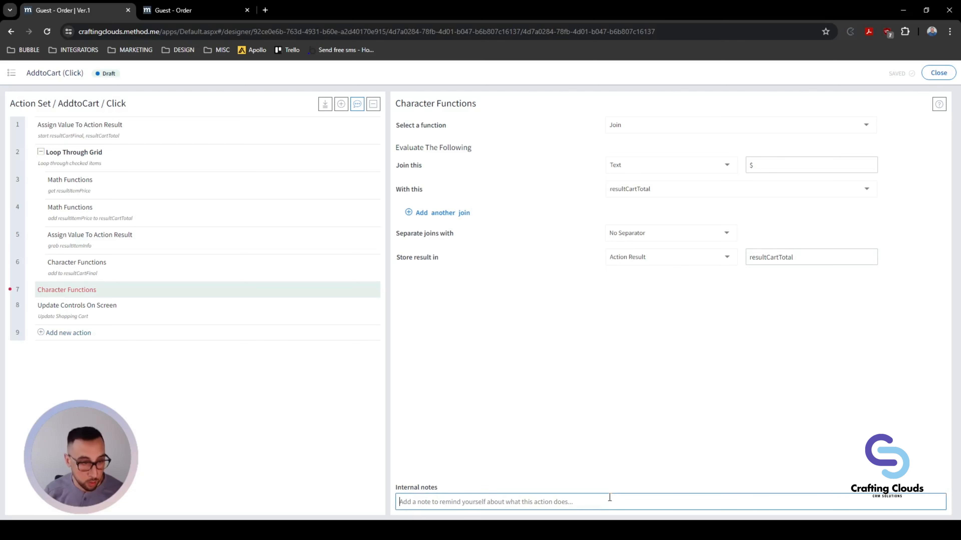
type("add $ to resultCartTotal")
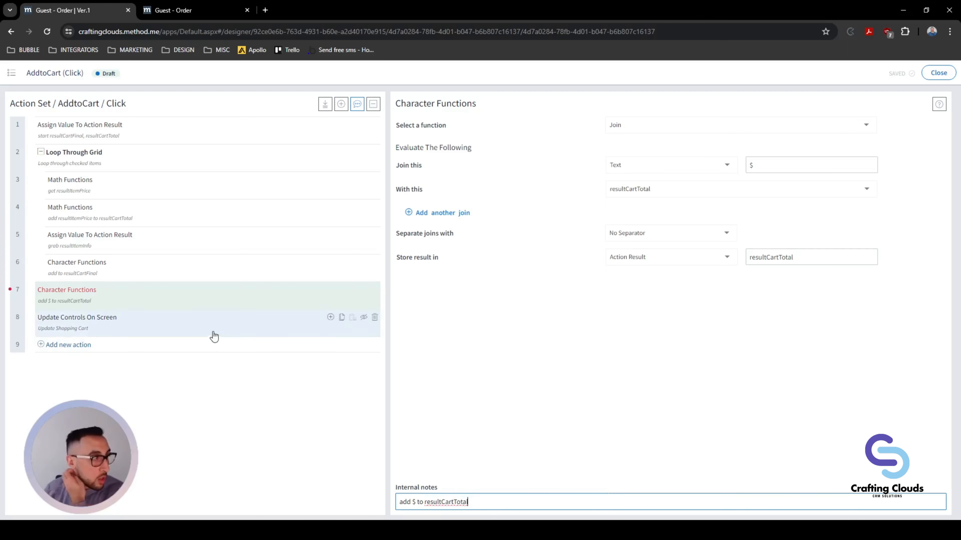
left_click(214, 323)
left_click(938, 72)
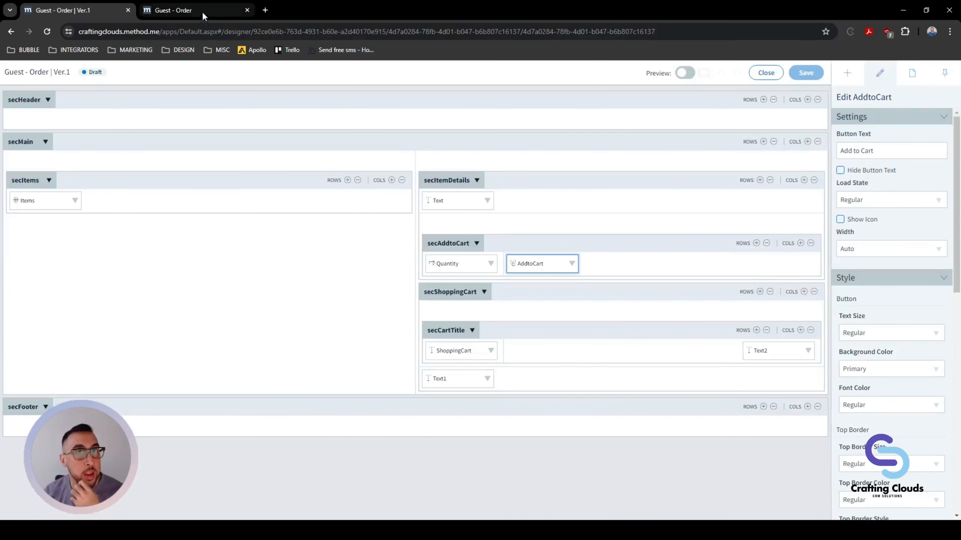
Reload the live order portal and add 4 Box of chocolates and 4 Ice Cream Cones to the cart.
left_click(203, 13)
left_click(47, 32)
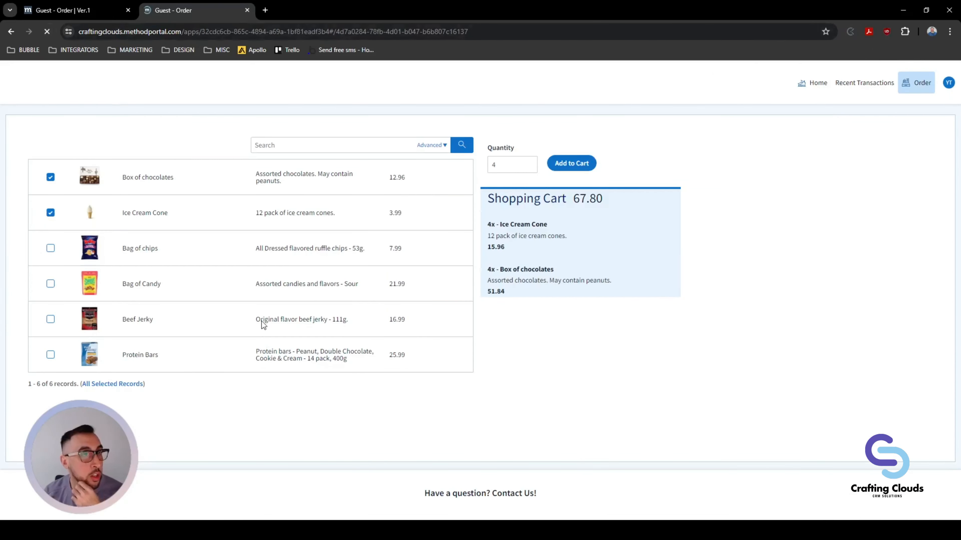
left_click(50, 177)
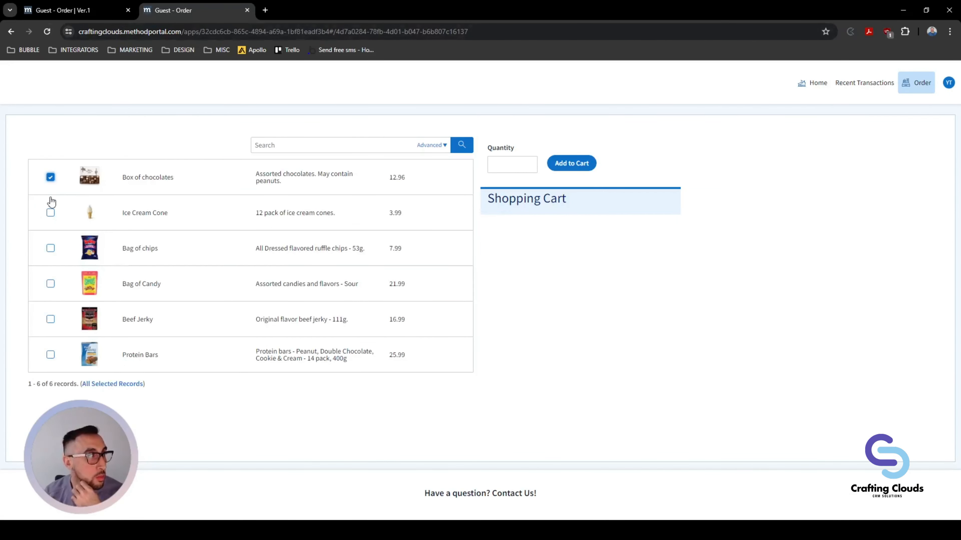
left_click(50, 213)
left_click(512, 165)
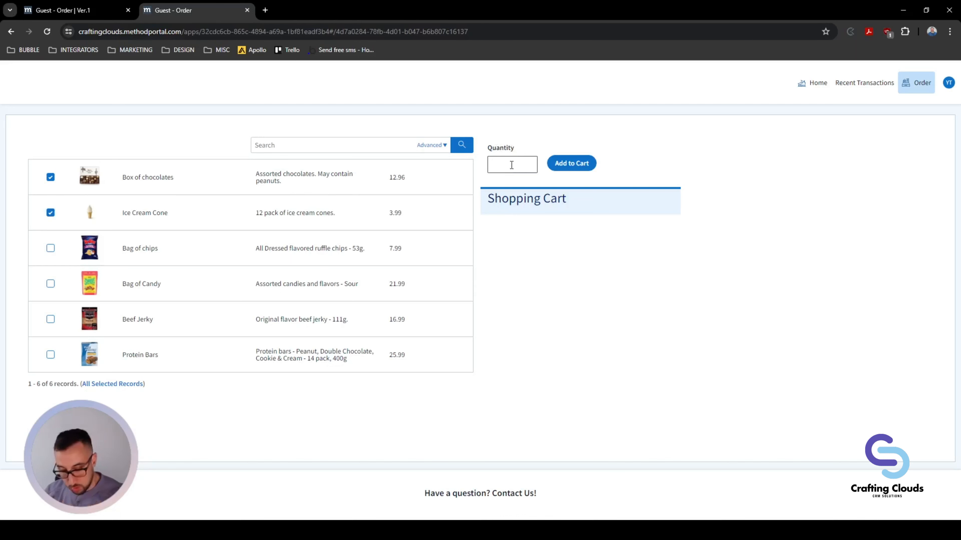
left_click(577, 168)
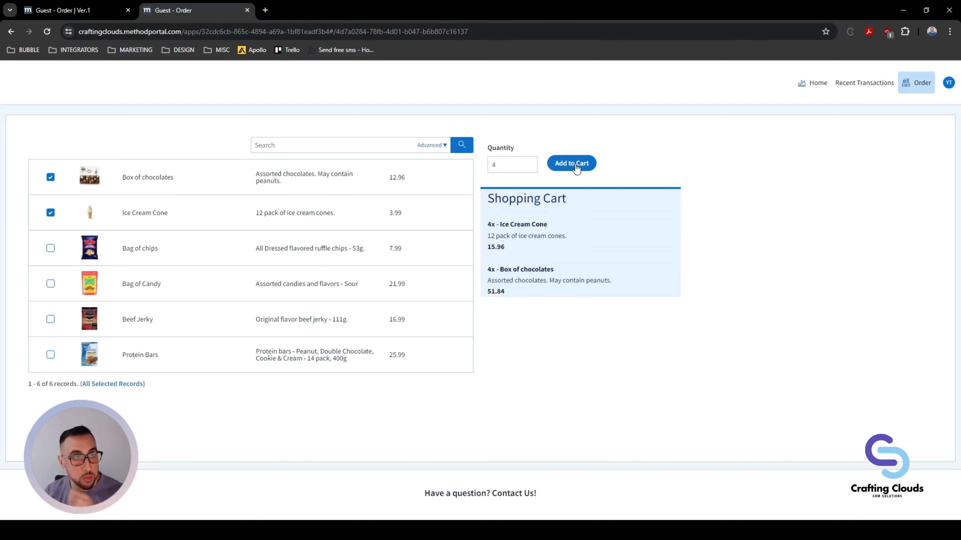
left_click(564, 166)
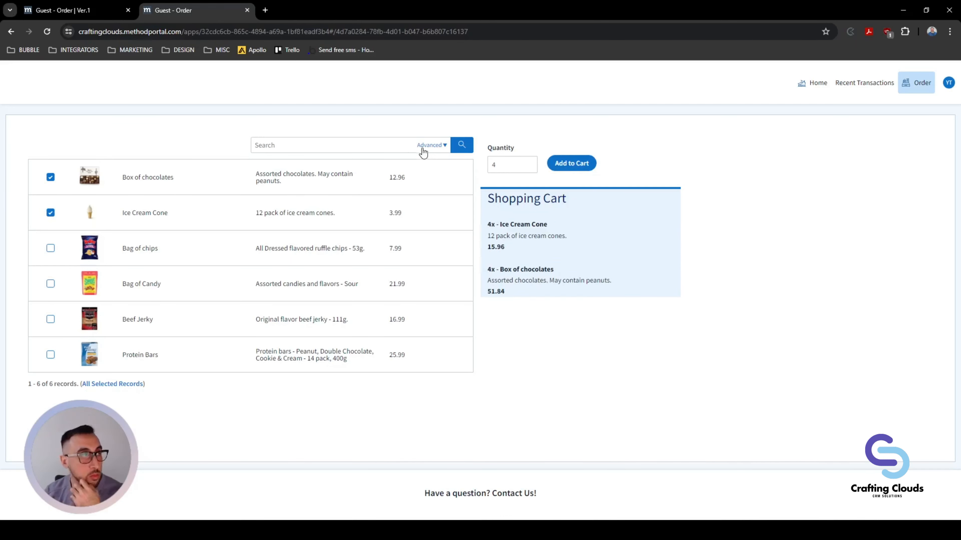
left_click(68, 15)
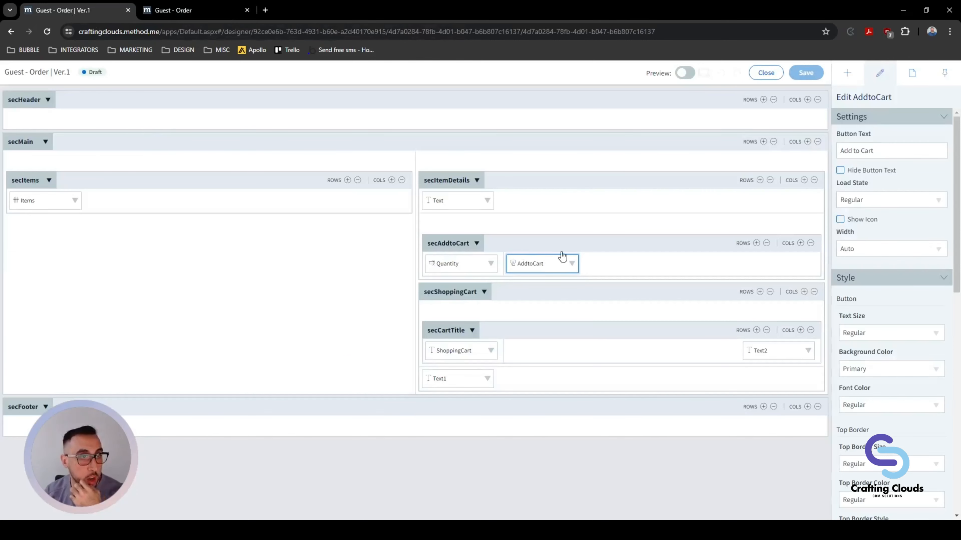
Review the AddtoCart element's click actions, including the Update Controls On Screen step.
left_click(571, 264)
left_click(537, 282)
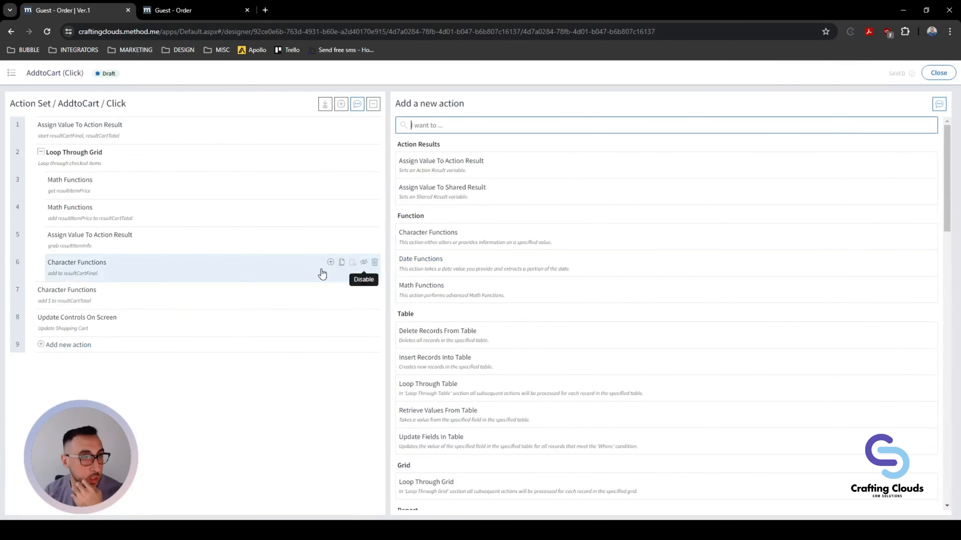
left_click(133, 326)
left_click(939, 72)
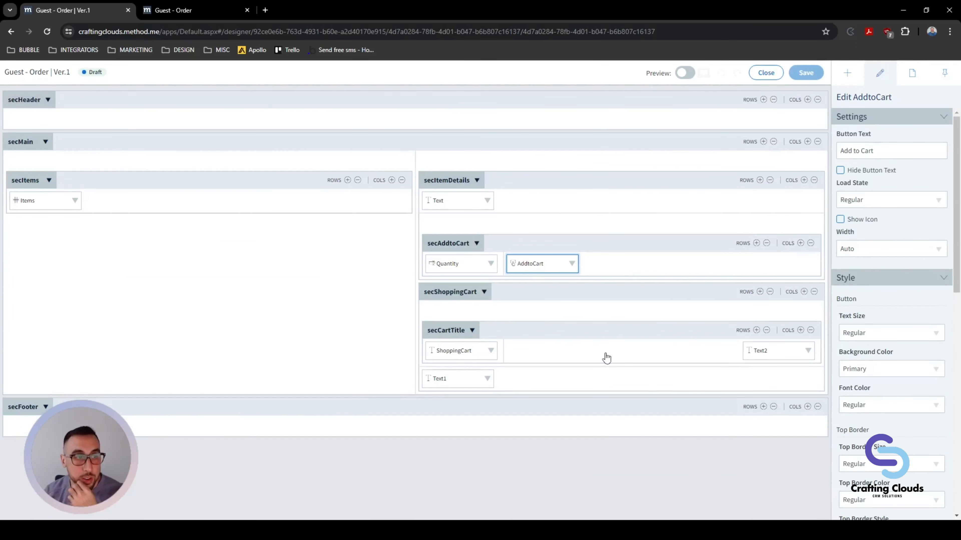
Set the Text2 cart total's display format to None and save the page.
left_click(749, 349)
left_click(909, 366)
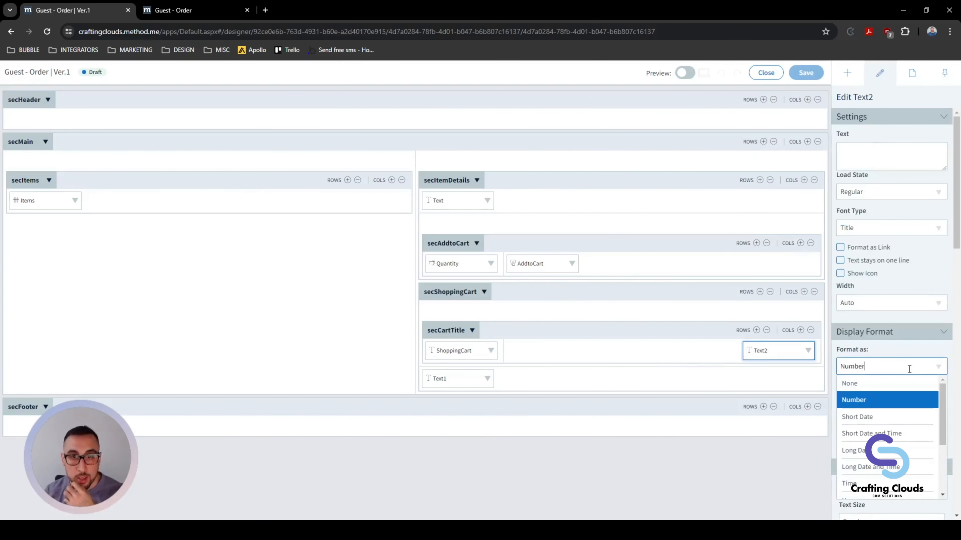
left_click(894, 385)
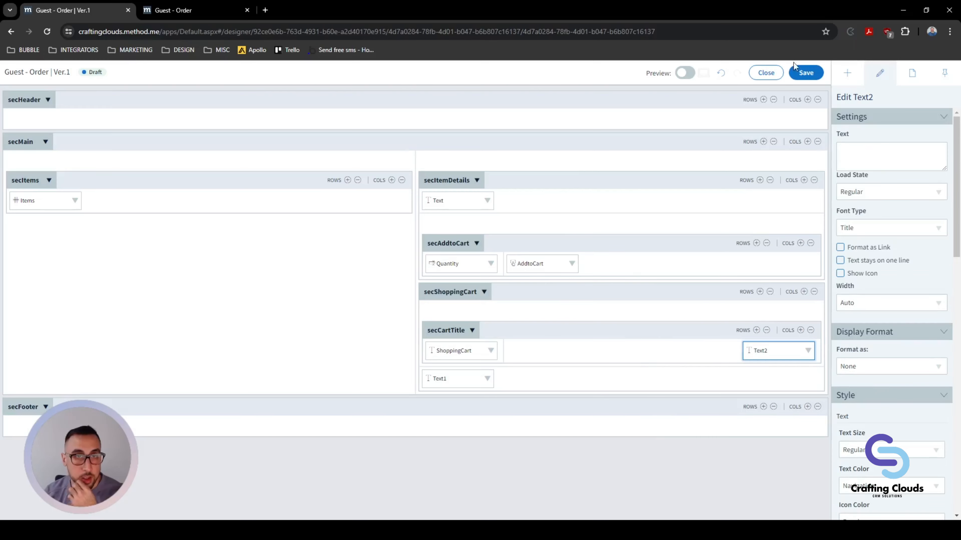
left_click(799, 73)
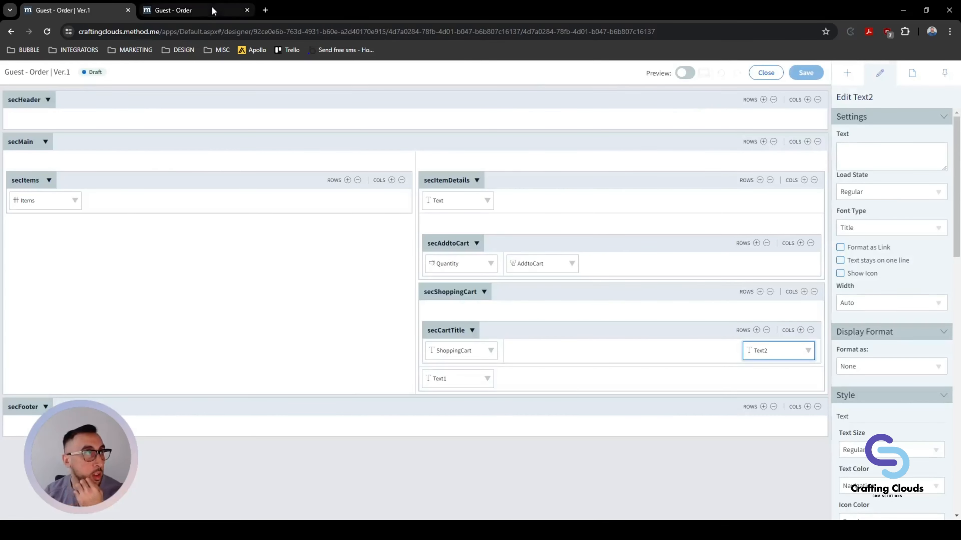
left_click(211, 10)
left_click(55, 14)
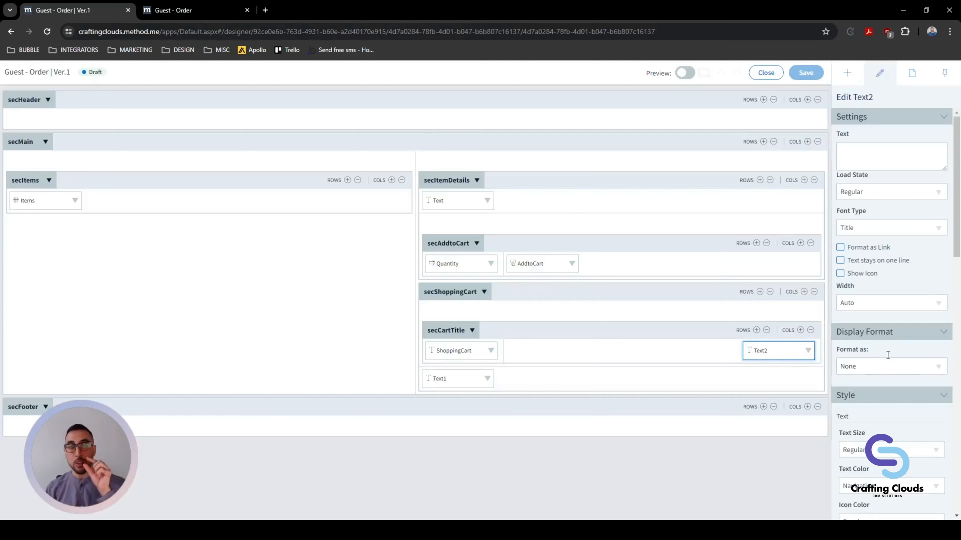
left_click(890, 367)
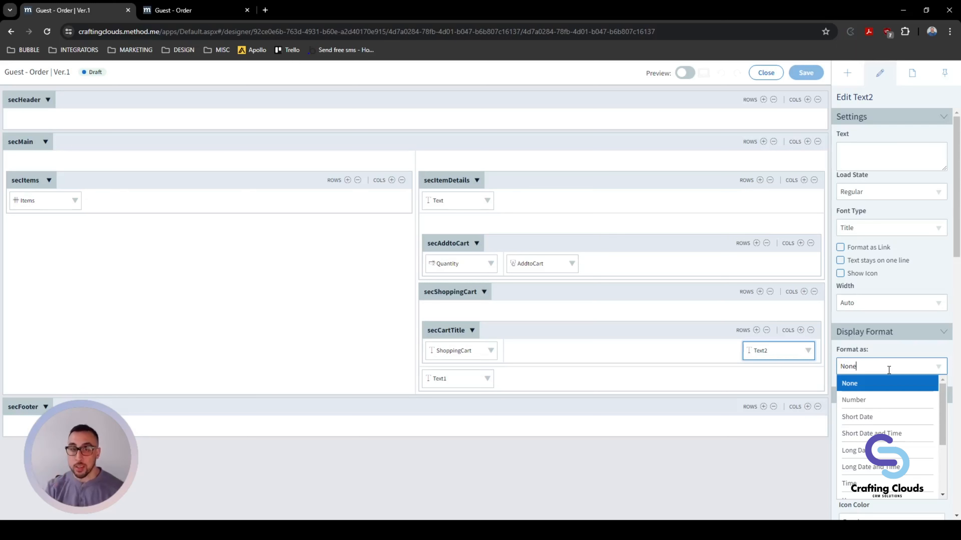
Reload the order page and add 4 each of Box of chocolates and Ice Cream Cone, showing $67.80.
left_click(868, 367)
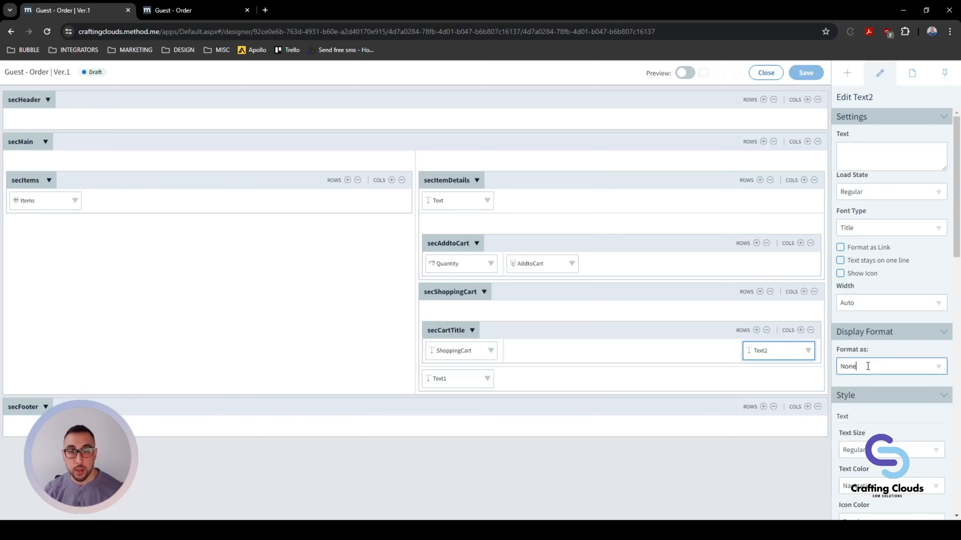
left_click(153, 11)
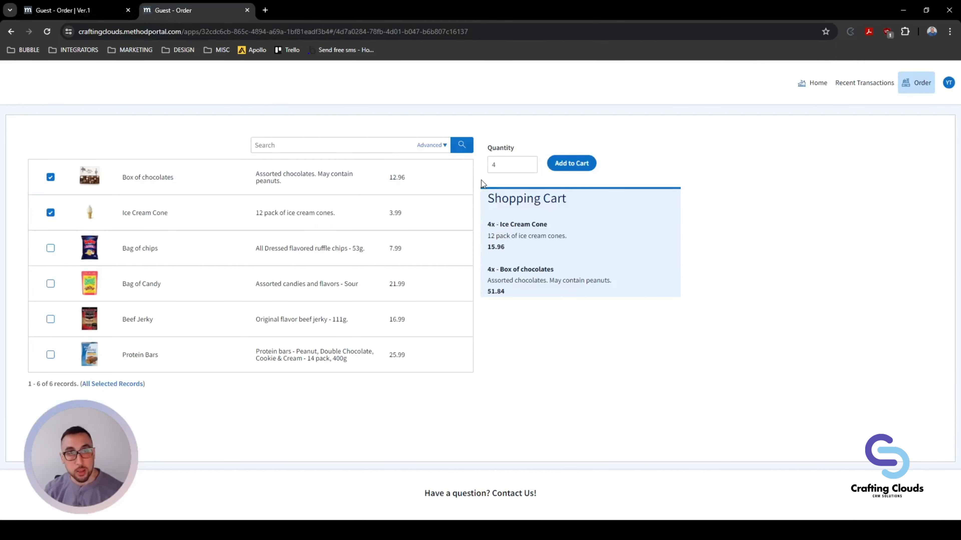
left_click(48, 32)
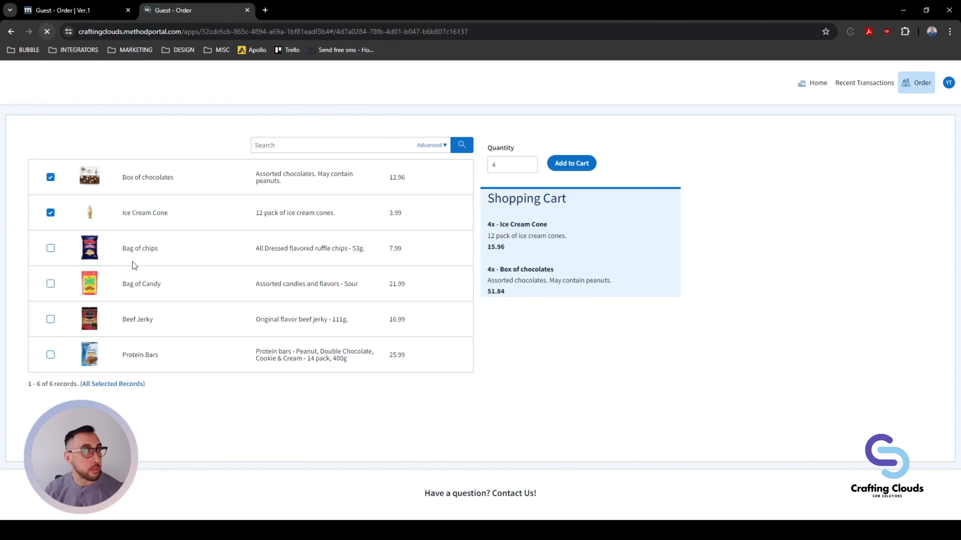
left_click(50, 177)
left_click(50, 212)
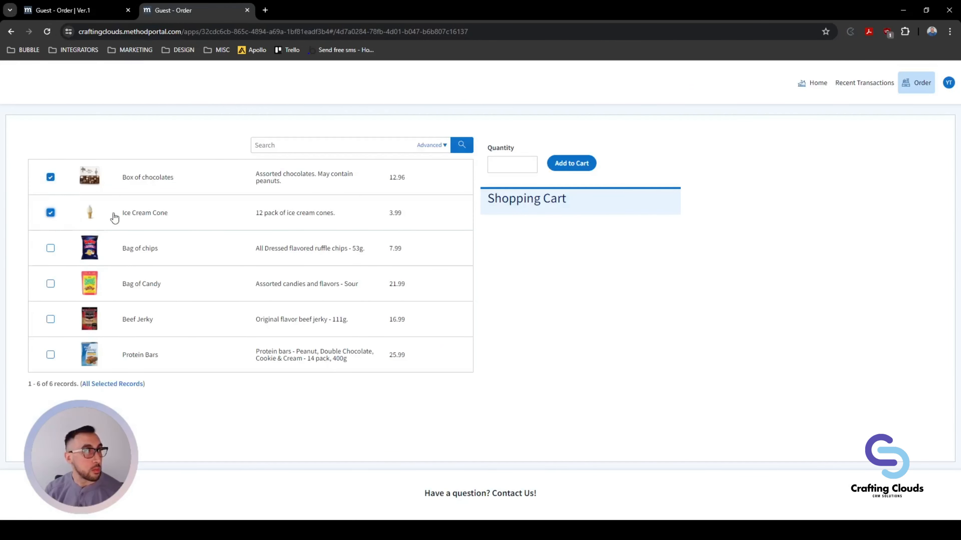
left_click(511, 163)
type("4")
left_click(572, 163)
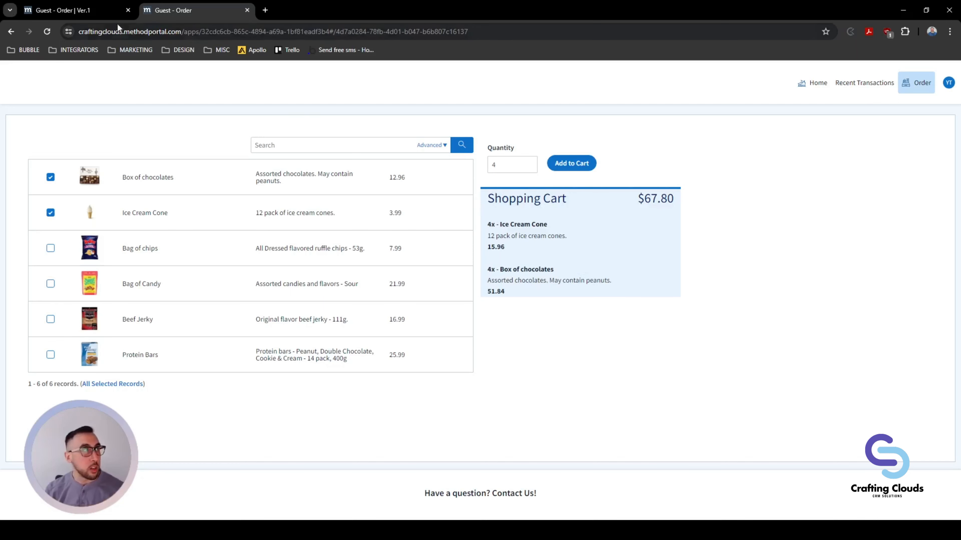
left_click(110, 10)
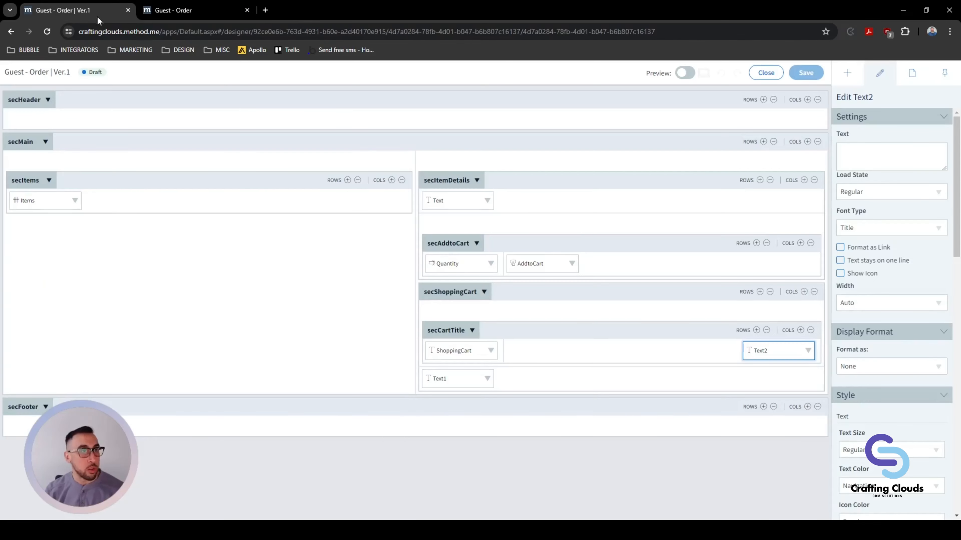
Give secCartTitle 1x top and bottom padding and save the layout.
left_click(511, 335)
scroll(899, 392, "down", 10)
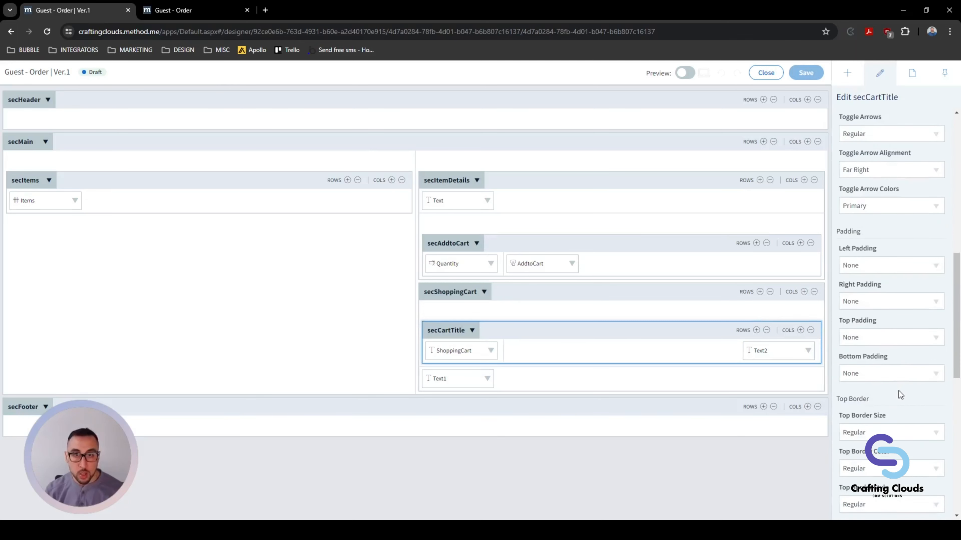
left_click(925, 336)
left_click(886, 387)
left_click(886, 373)
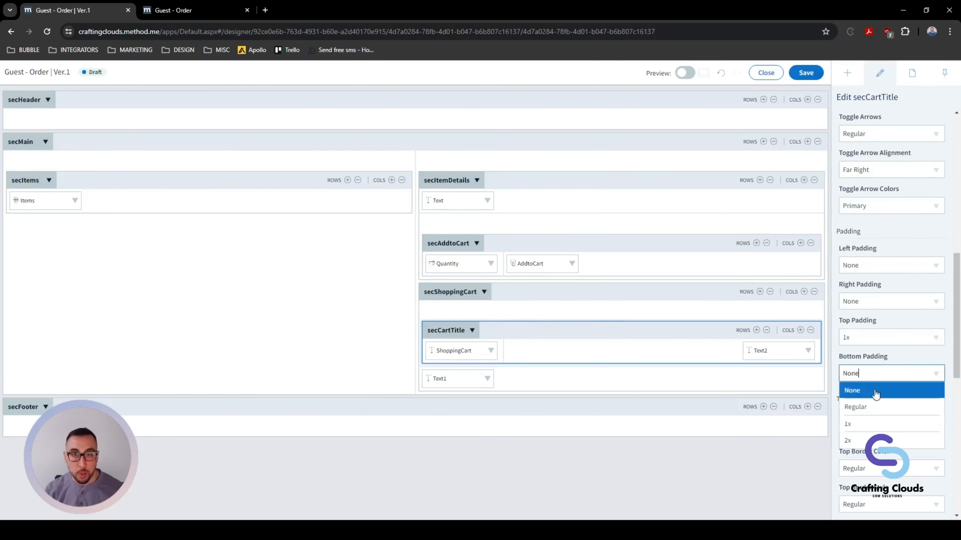
left_click(866, 424)
left_click(805, 73)
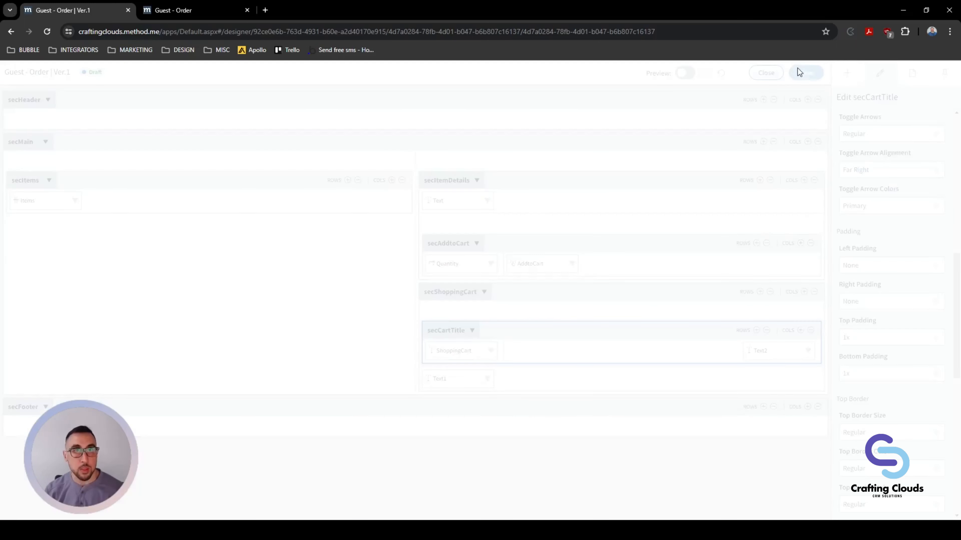
Reload the order page and add 4 each of Box of chocolates and Ice Cream Cone to check the heading.
left_click(197, 12)
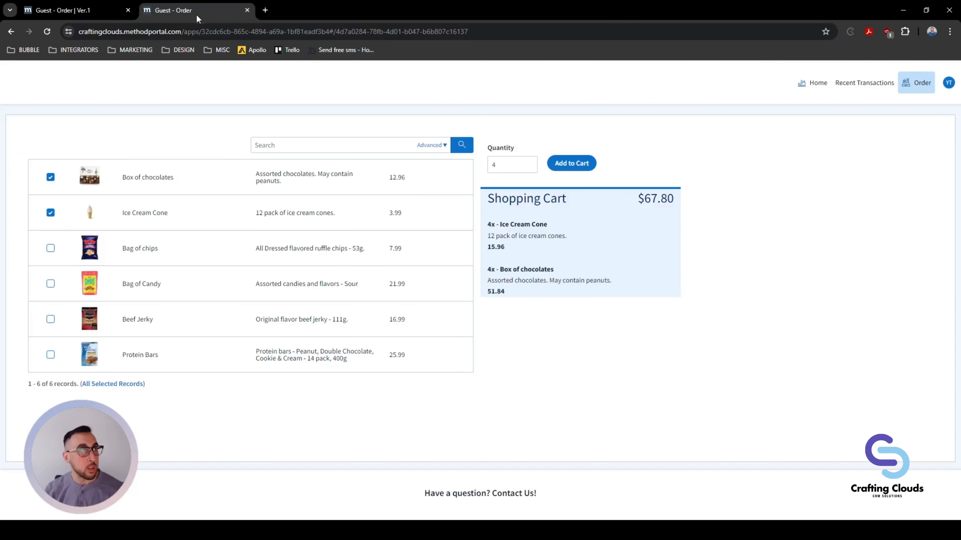
left_click(47, 31)
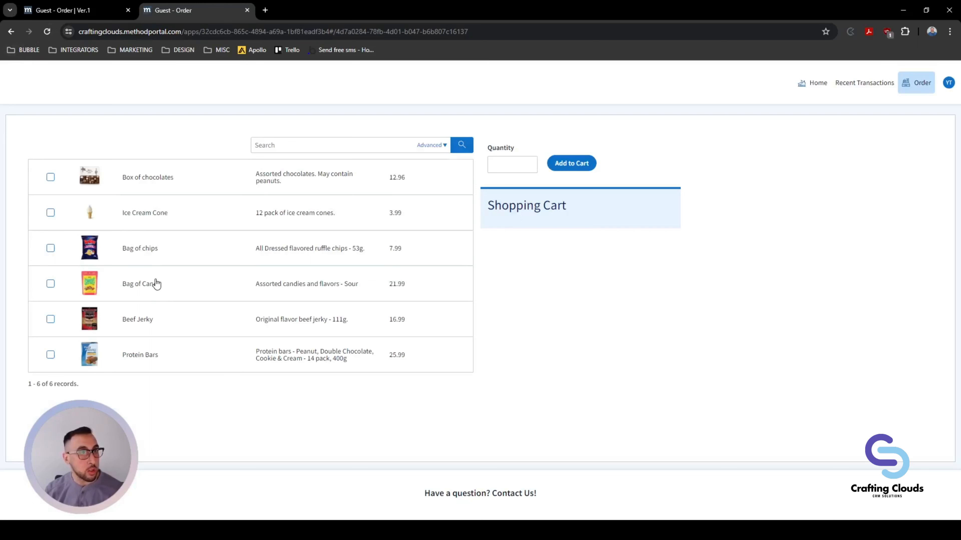
left_click(50, 177)
left_click(51, 212)
left_click(502, 167)
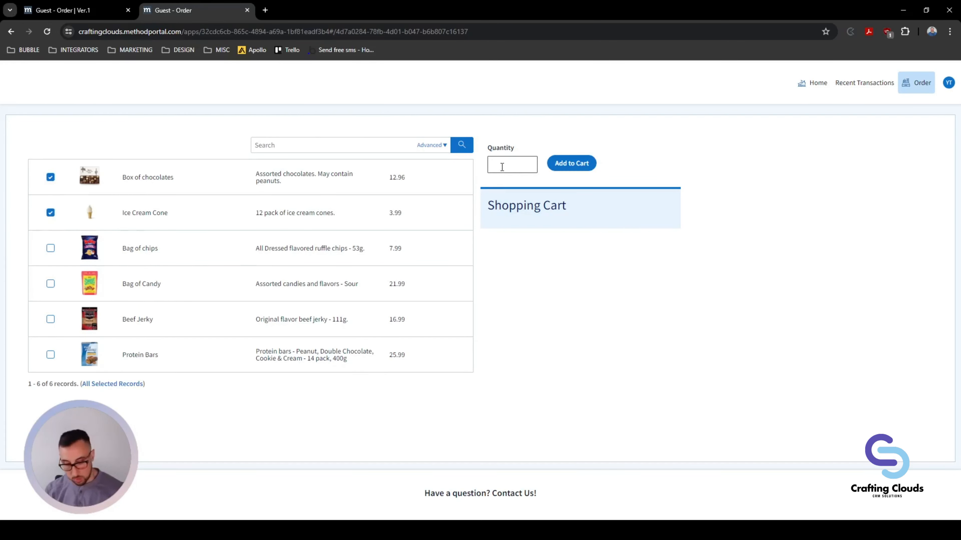
type("4")
left_click(586, 170)
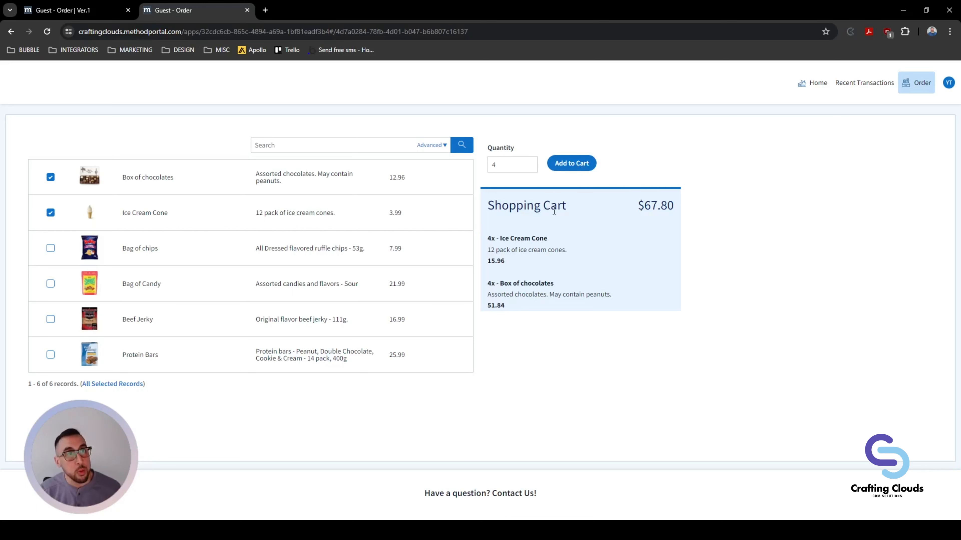
left_click(526, 161)
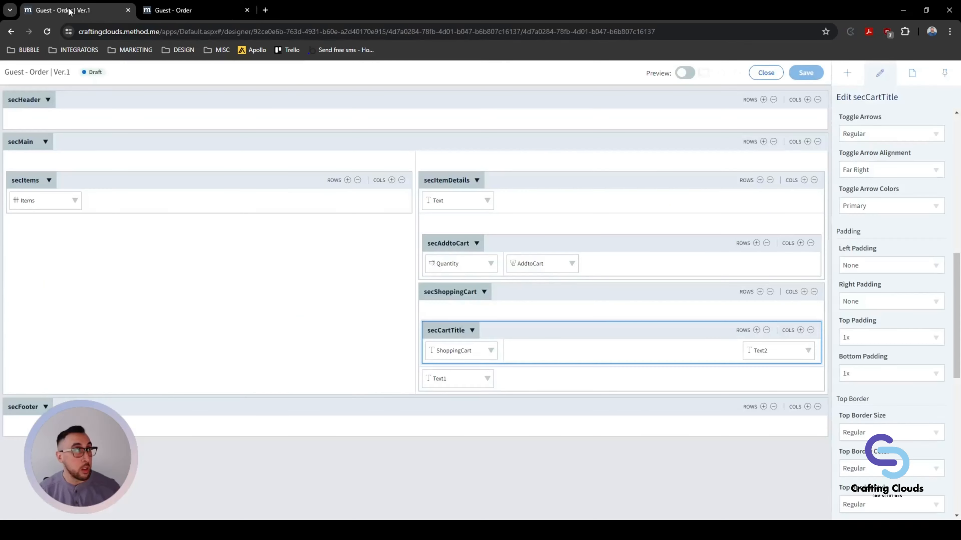
left_click(72, 10)
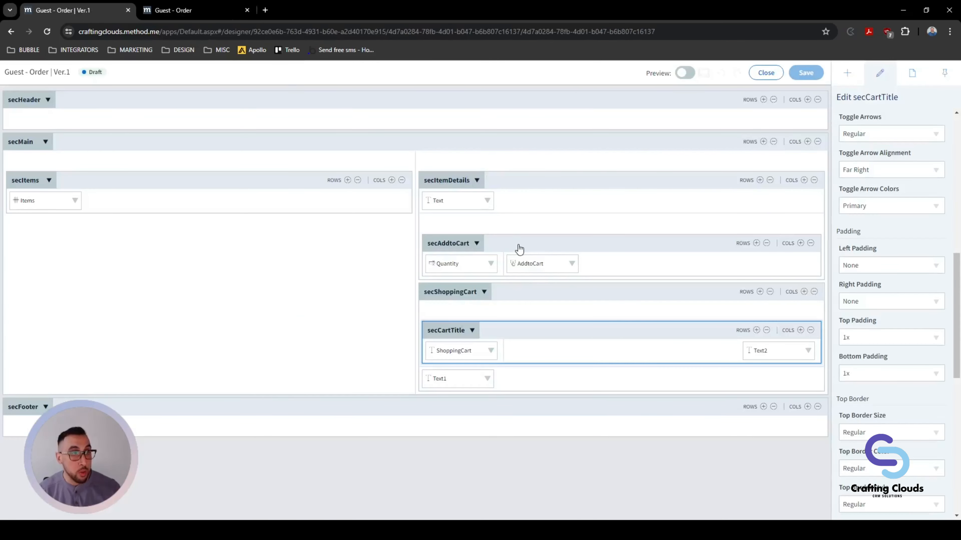
Move secAddtoCart into secShoppingCart below Text1, remove the empty secItemDetails row, and save.
left_click(525, 185)
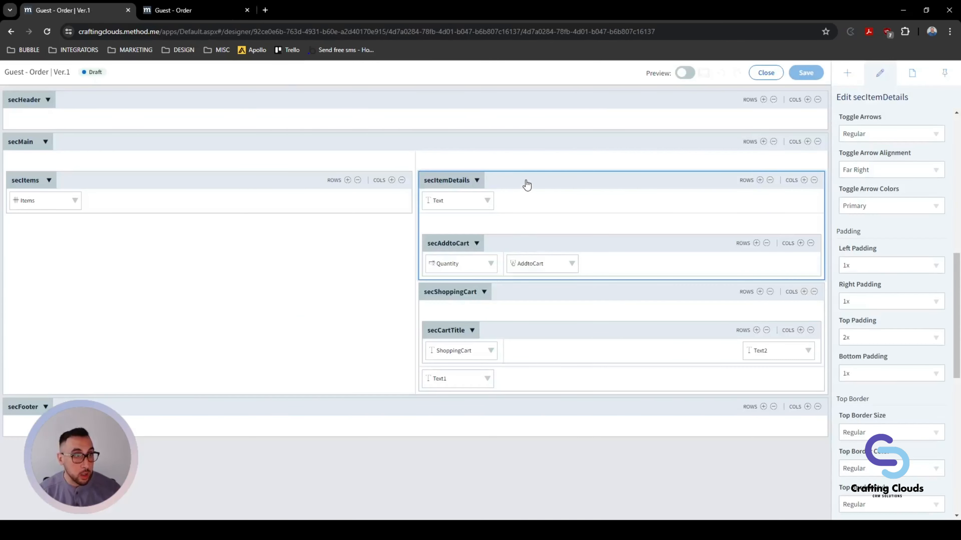
left_click(168, 11)
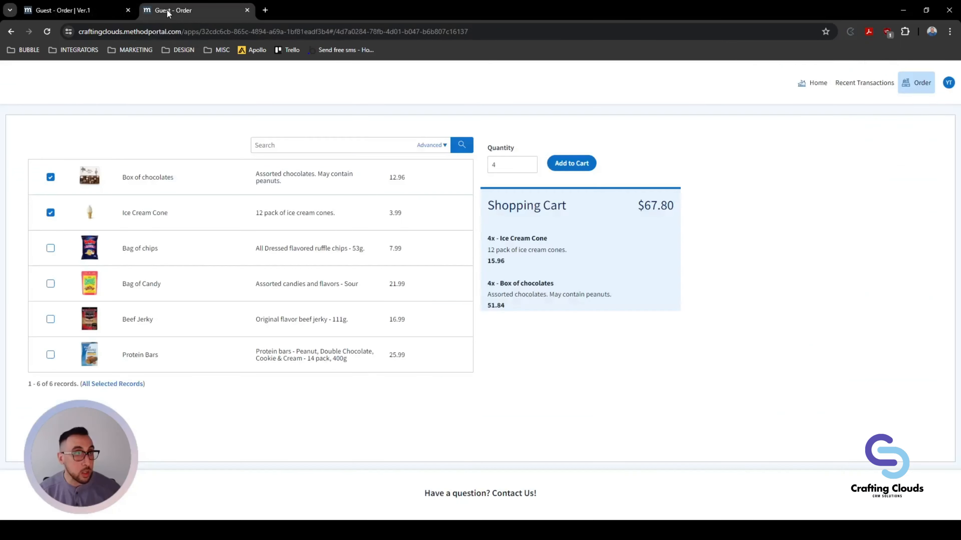
left_click(90, 11)
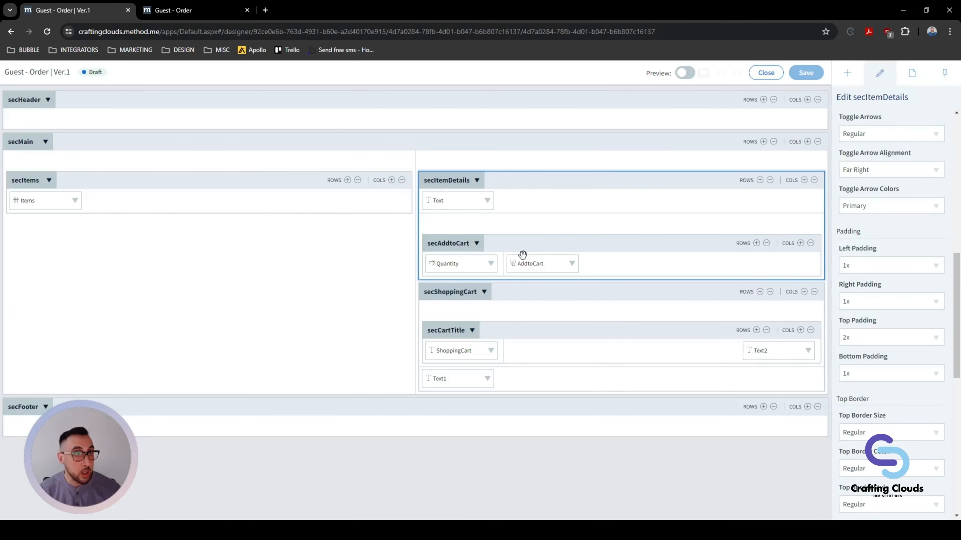
left_click(759, 292)
left_click_drag(516, 248, 551, 414)
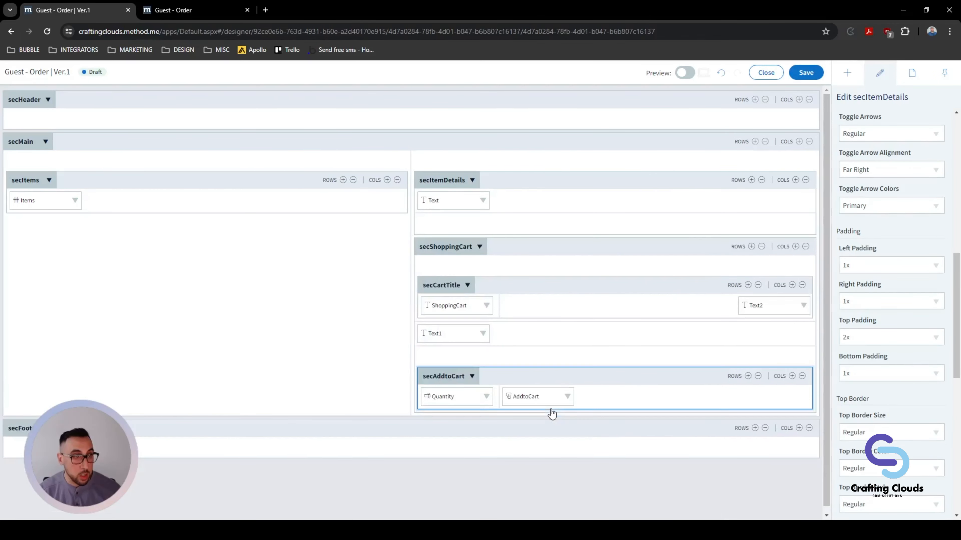
left_click(762, 181)
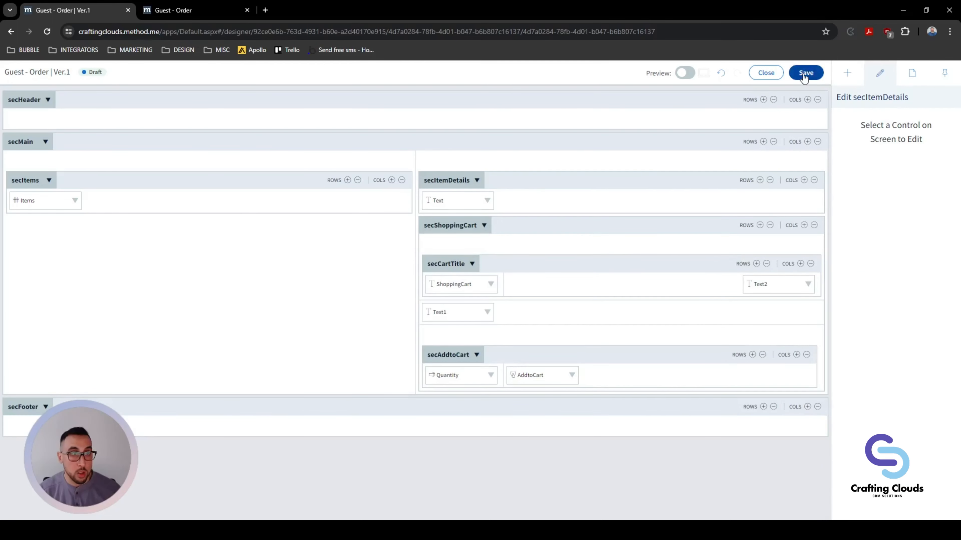
left_click(805, 74)
Reload the order page and add 4 each of Box of chocolates and Ice Cream Cone to test it.
left_click(201, 11)
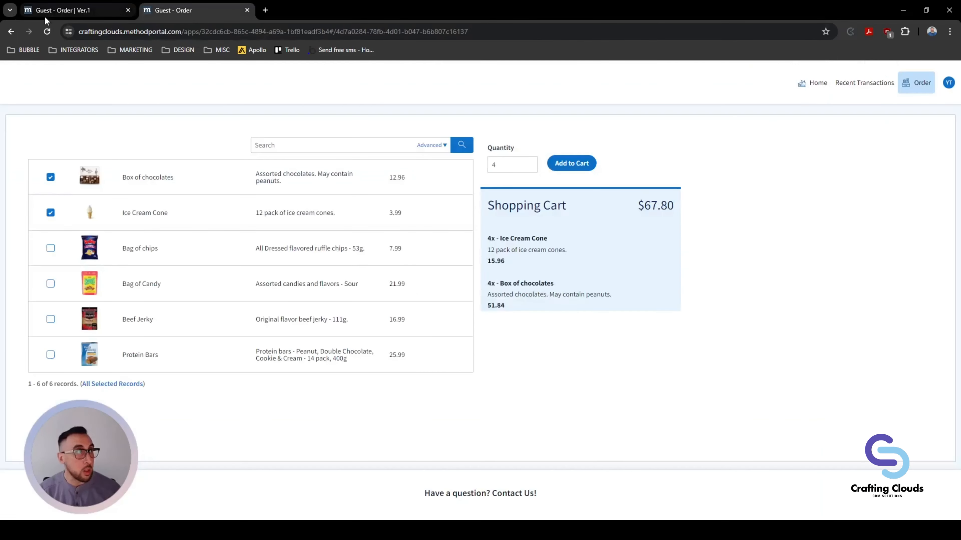
left_click(47, 32)
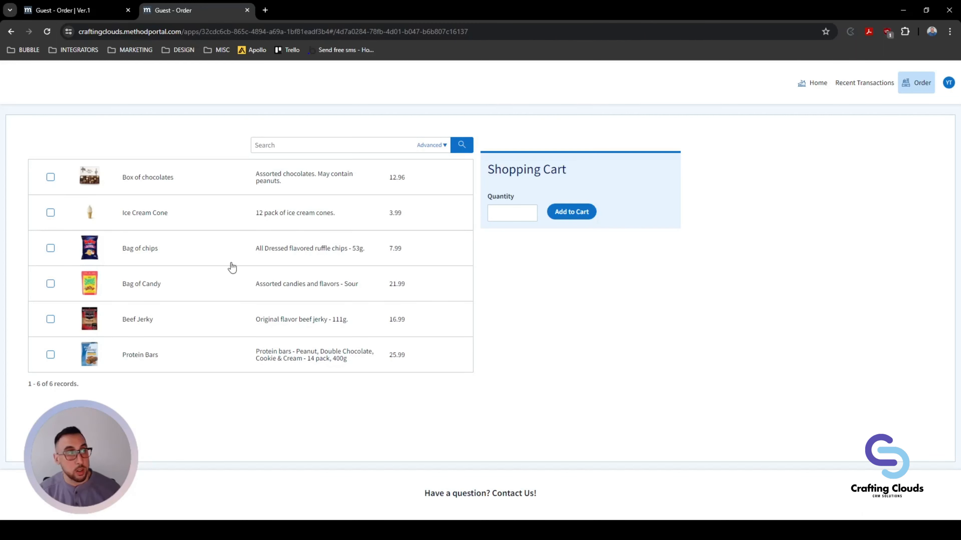
left_click(51, 178)
left_click(50, 213)
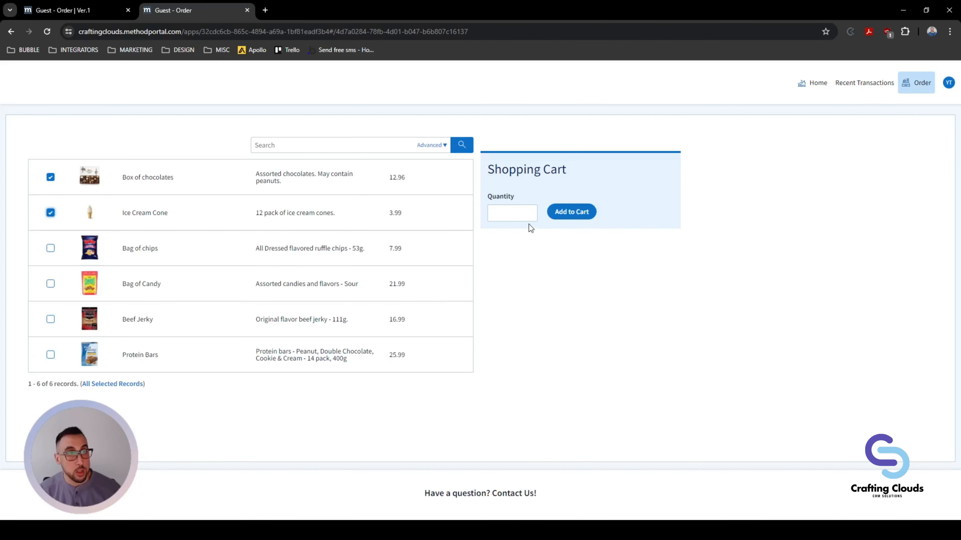
left_click(521, 214)
type("4")
left_click(586, 218)
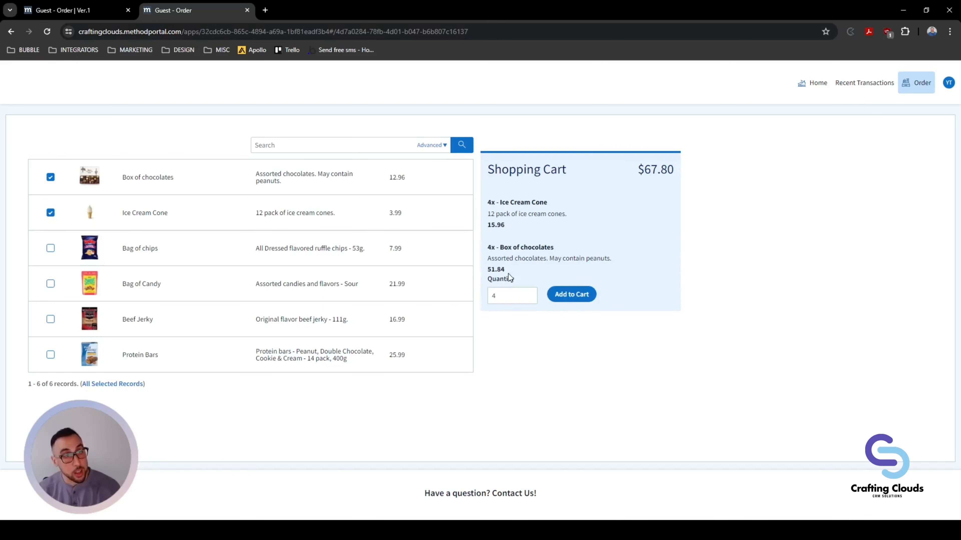
left_click(94, 12)
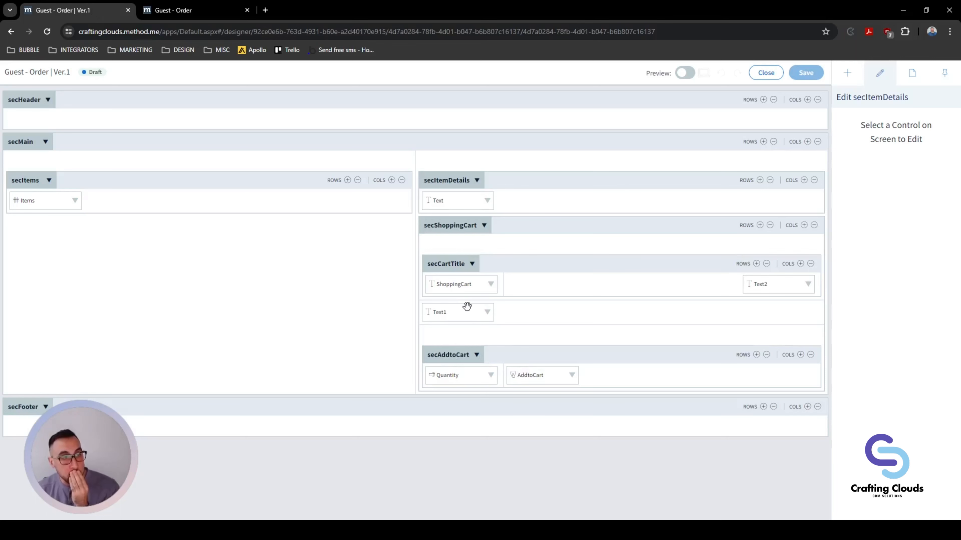
Give secAddtoCart 1x top padding and save.
left_click(539, 359)
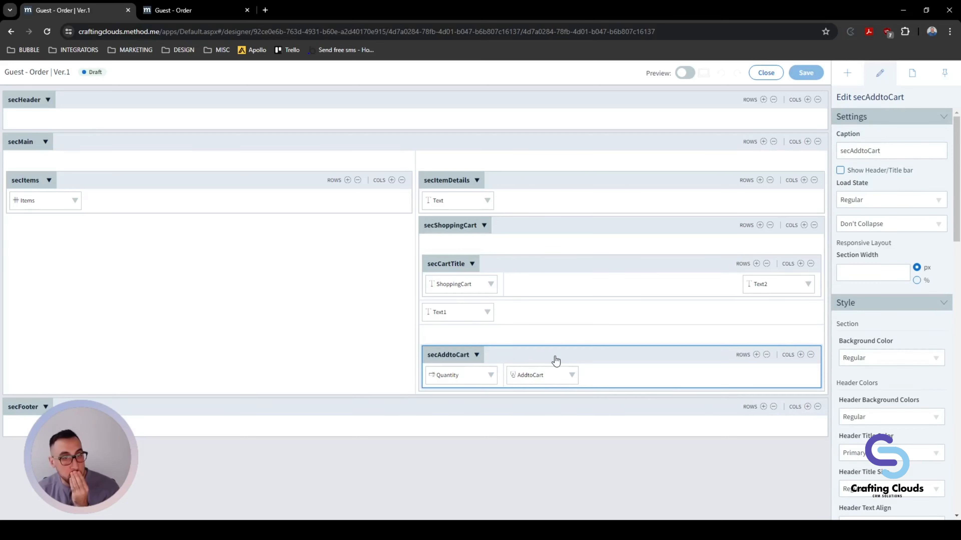
scroll(903, 386, "down", 10)
left_click(923, 286)
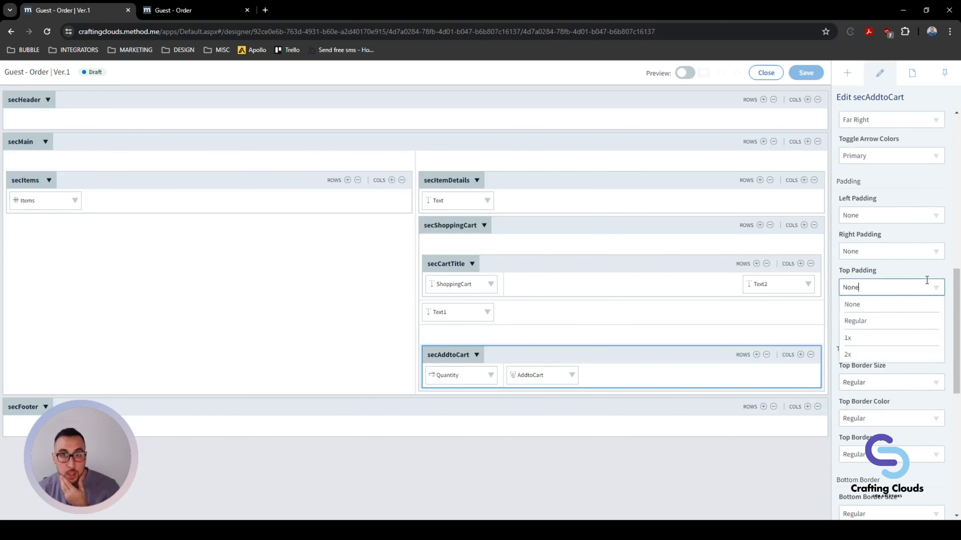
left_click(903, 338)
left_click(808, 74)
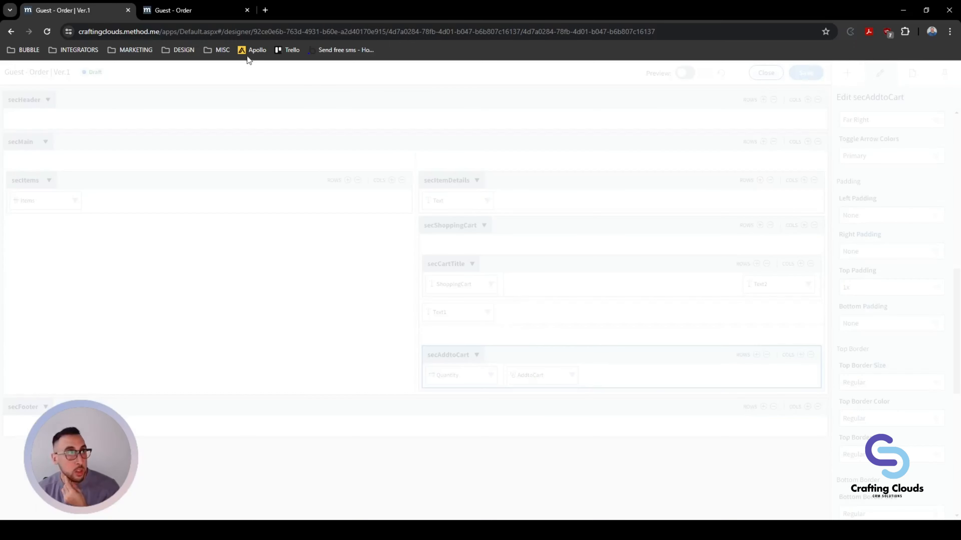
Reload the order page and add 4 each of Box of chocolates and Ice Cream Cone, totalling $67.80.
left_click(197, 10)
left_click(47, 31)
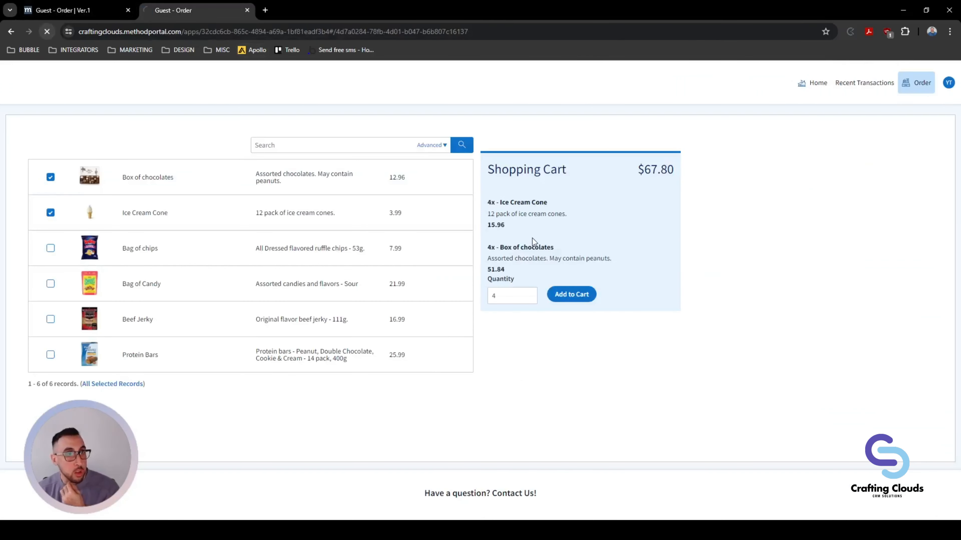
left_click(50, 177)
left_click(50, 213)
left_click(504, 219)
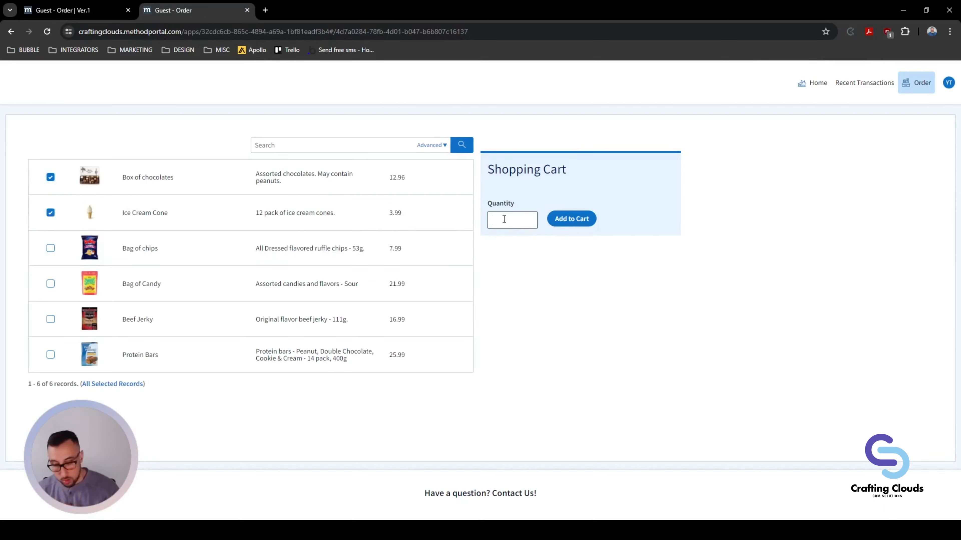
type("4")
left_click(565, 219)
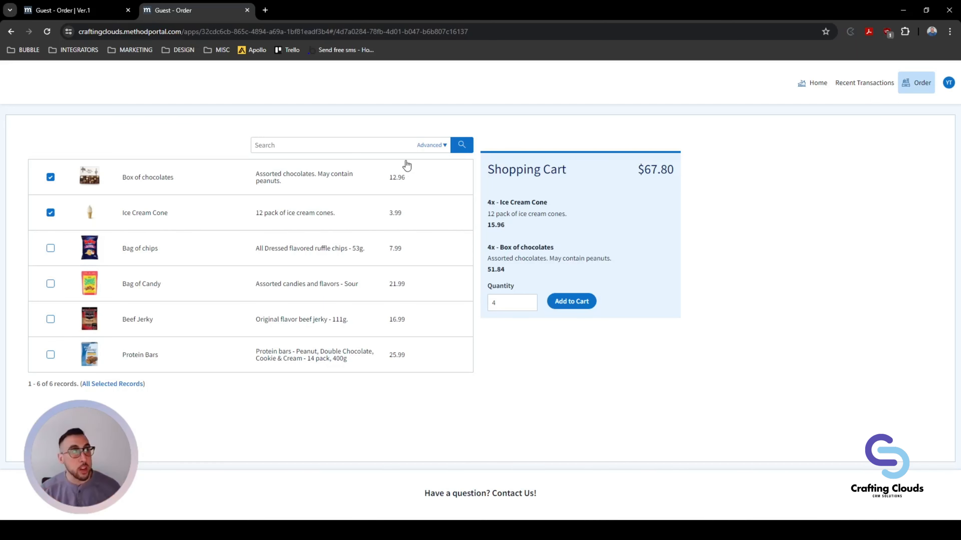
left_click(31, 14)
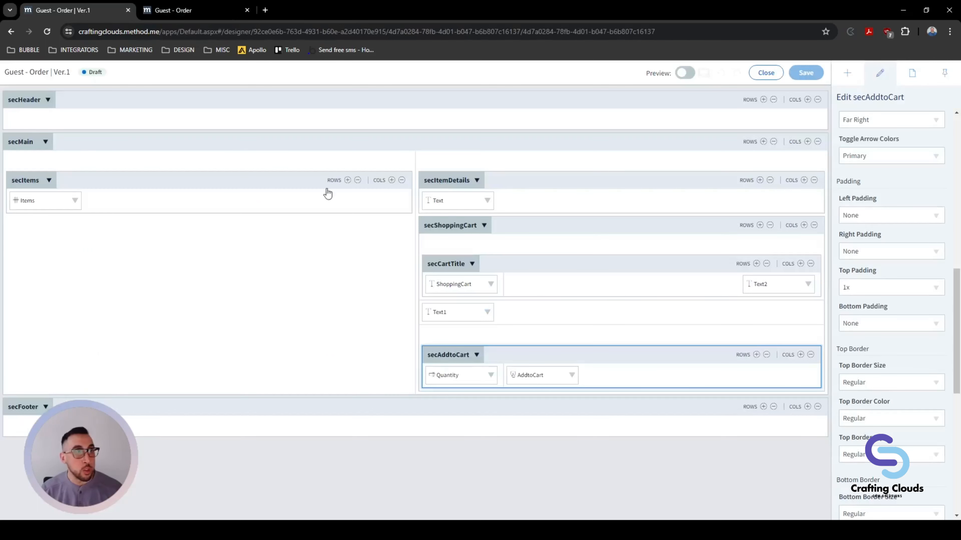
Centre-align the secMain cell holding the shopping cart and save.
left_click(521, 161)
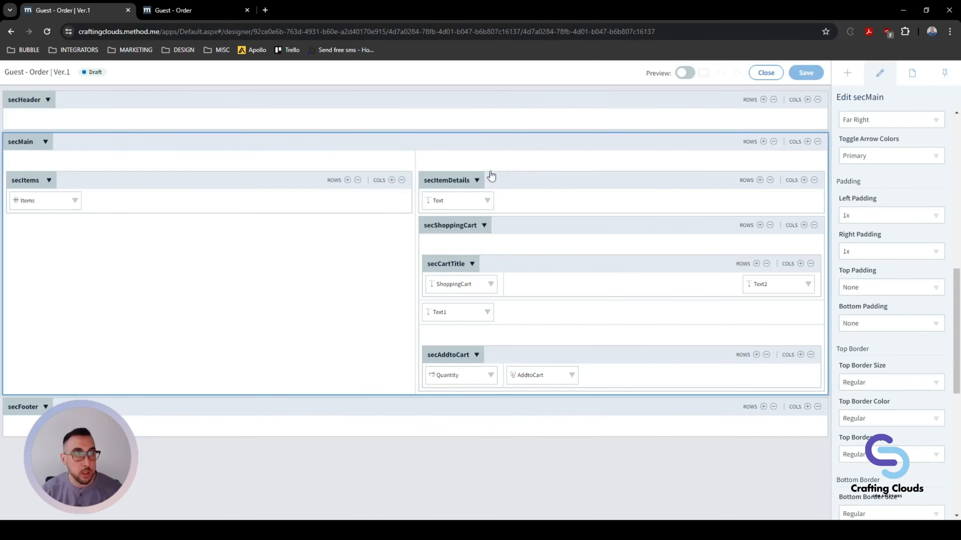
left_click(547, 164)
scroll(883, 279, "up", 10)
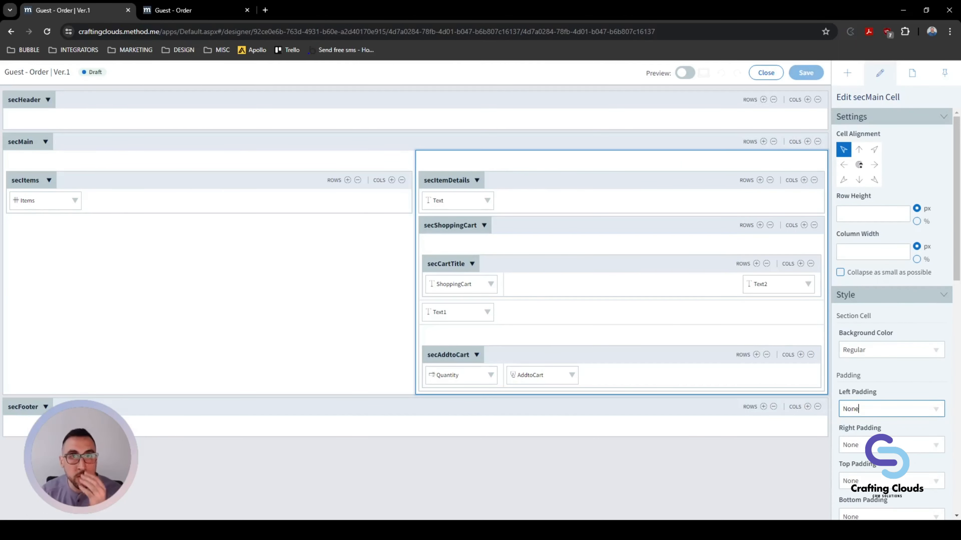
left_click(859, 167)
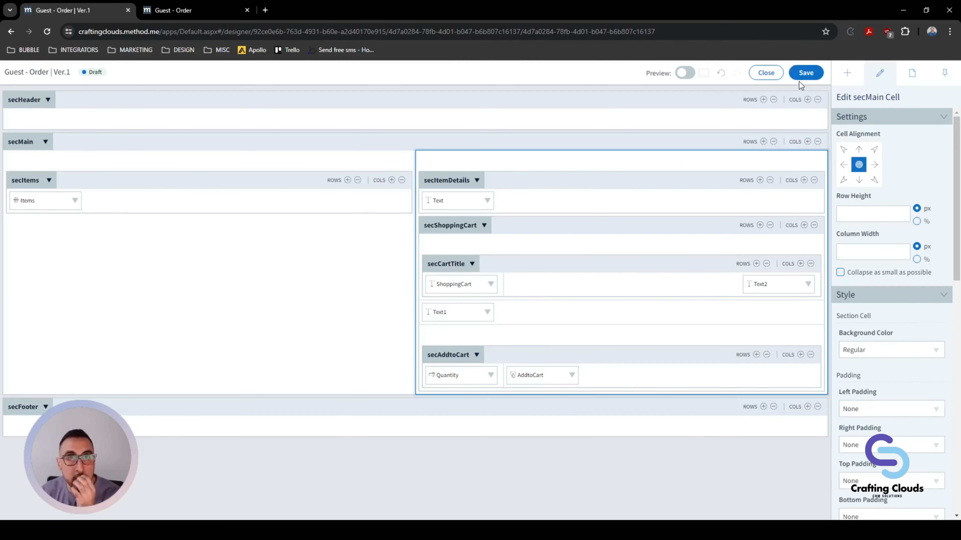
left_click(801, 74)
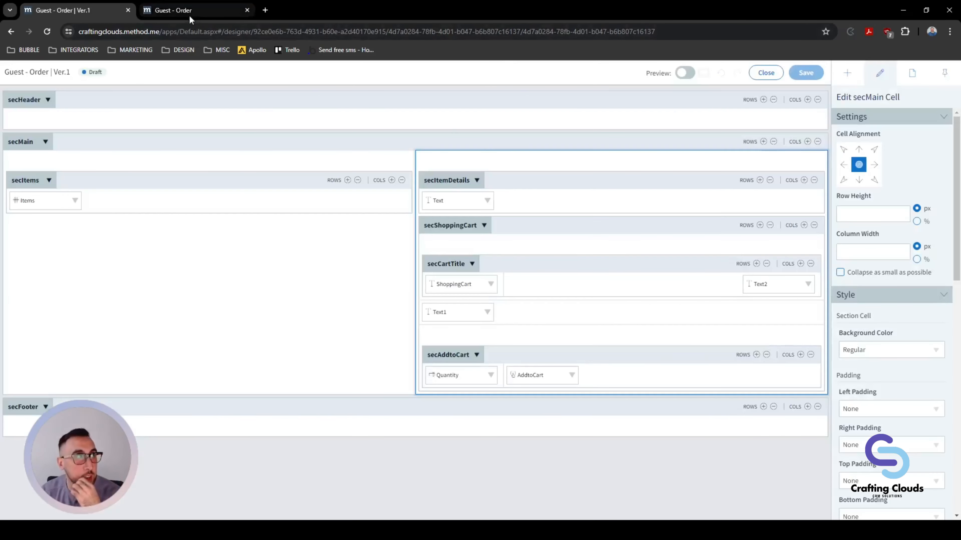
Test the centred cart with 4 of each item, then restore top-left cell alignment and save.
left_click(190, 18)
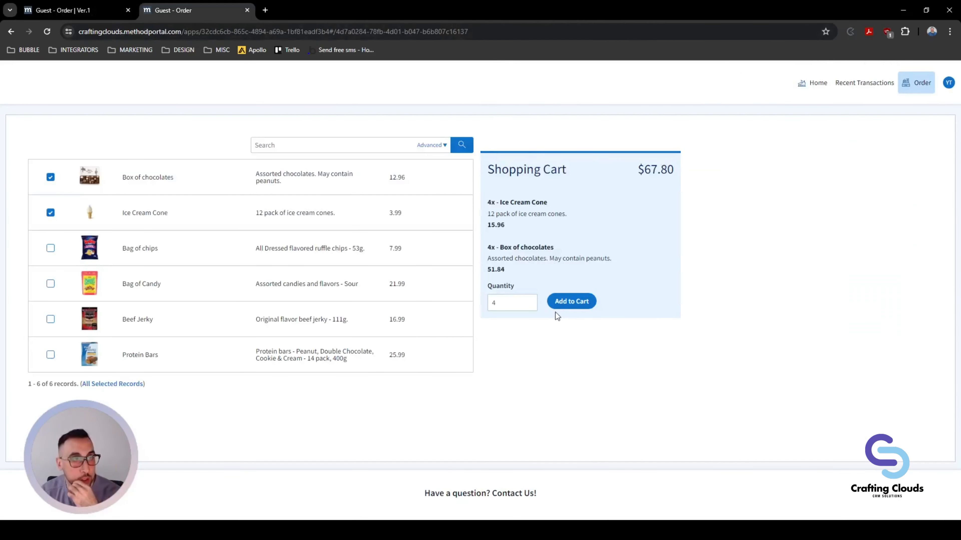
left_click(47, 33)
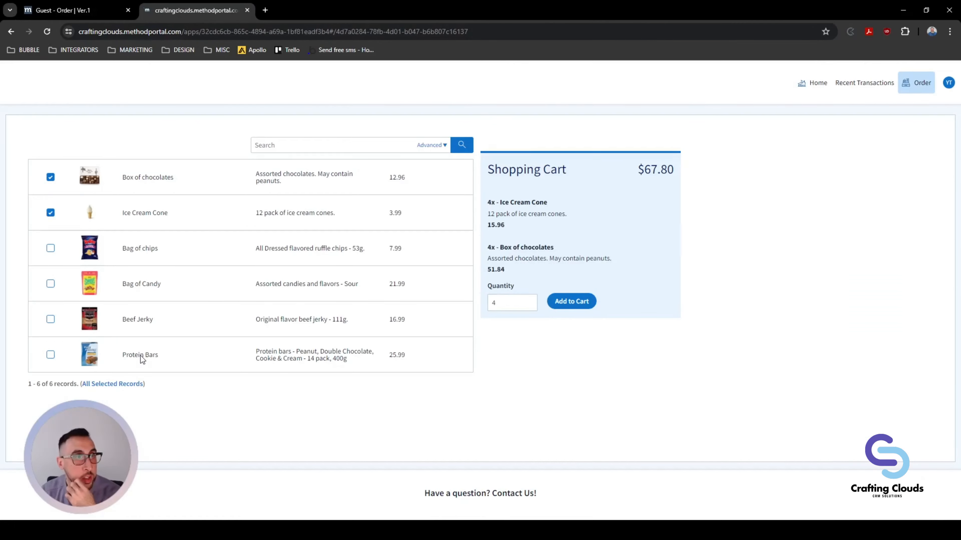
left_click(51, 177)
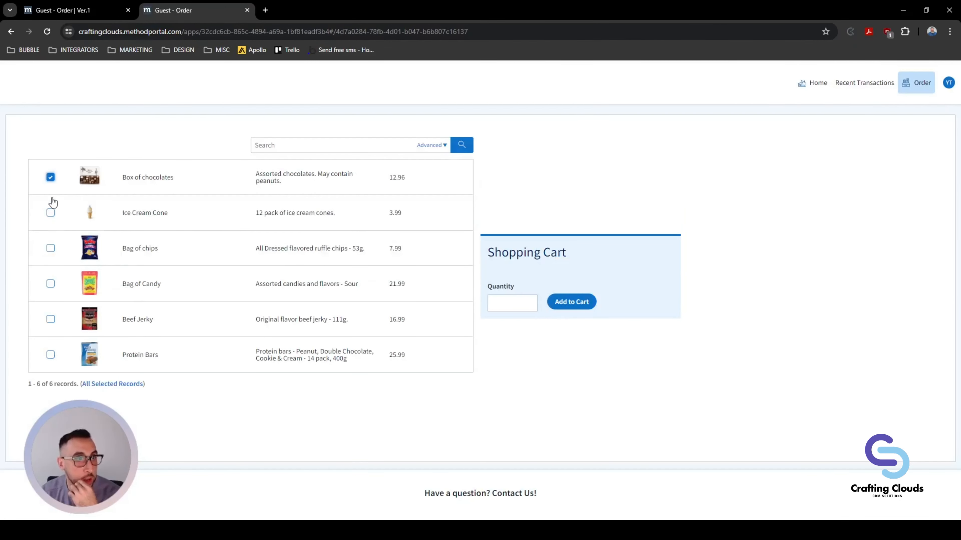
left_click(50, 212)
left_click(523, 306)
type("4")
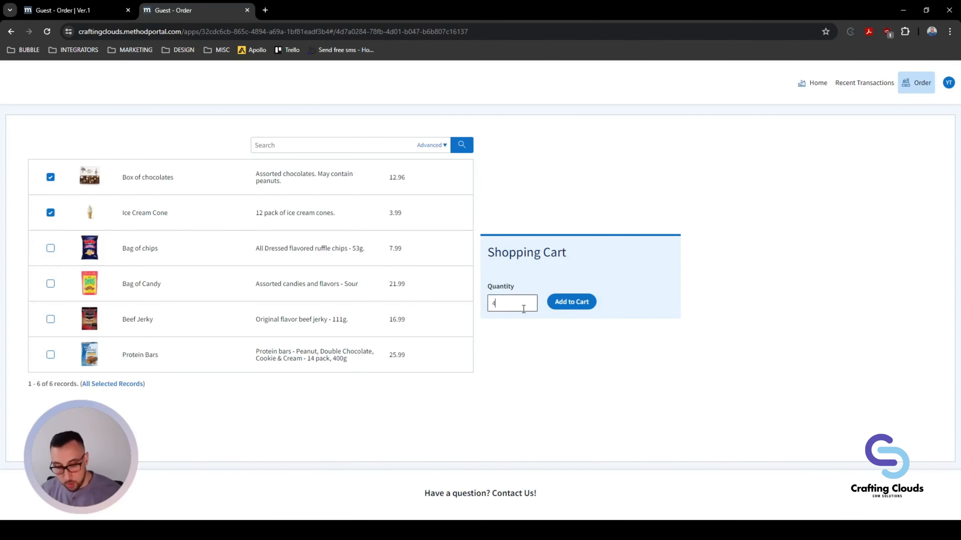
left_click(570, 302)
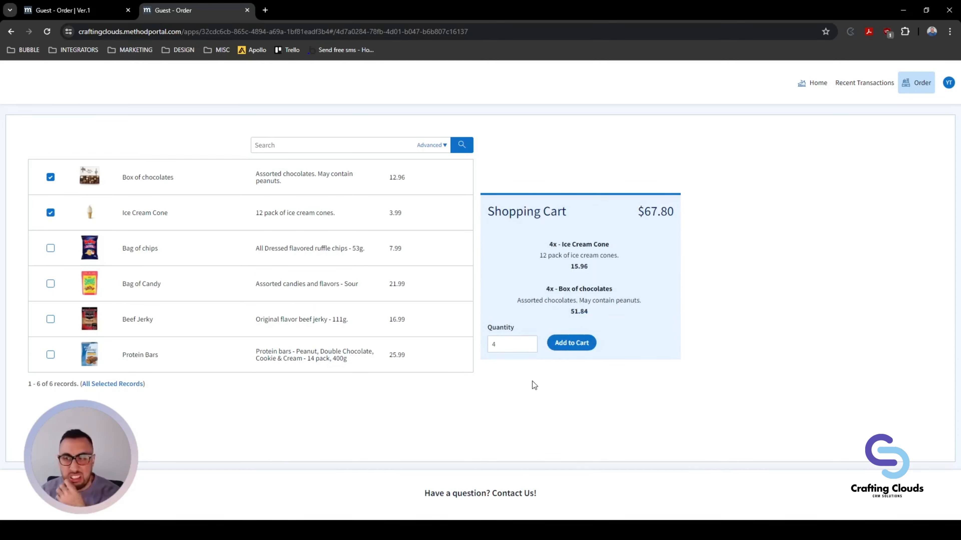
left_click(63, 10)
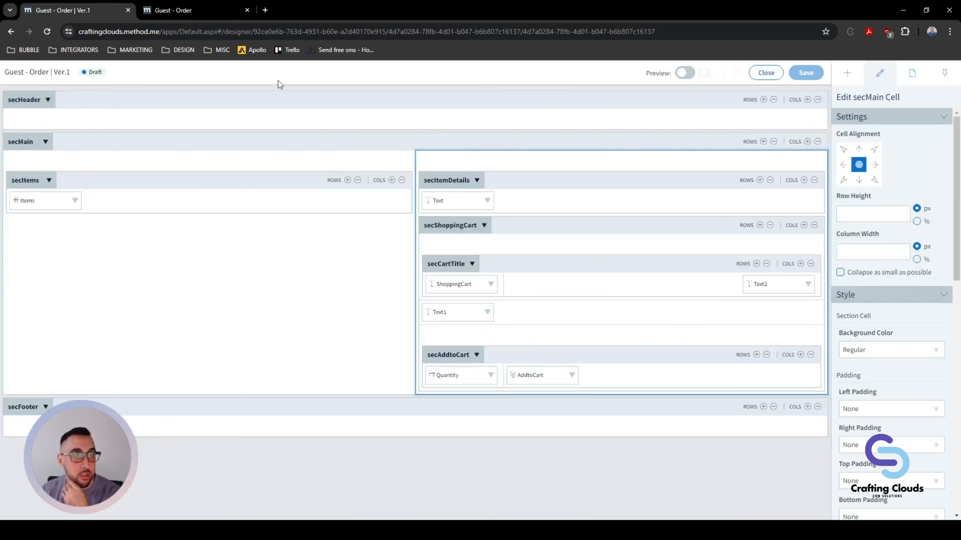
left_click(841, 150)
left_click(803, 74)
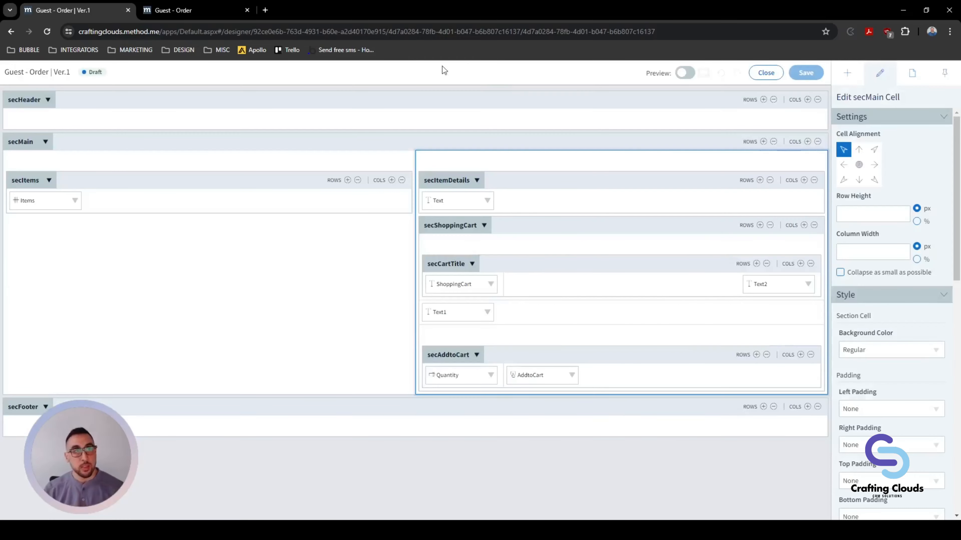
Reload the portal and add 5 each of Ice Cream Cone and Bag of chips, totalling $59.90.
left_click(208, 13)
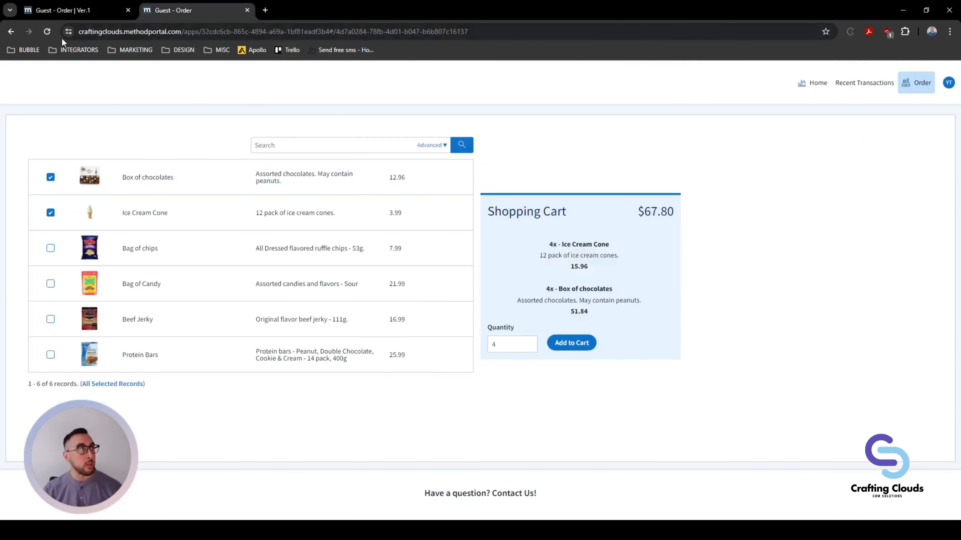
left_click(48, 33)
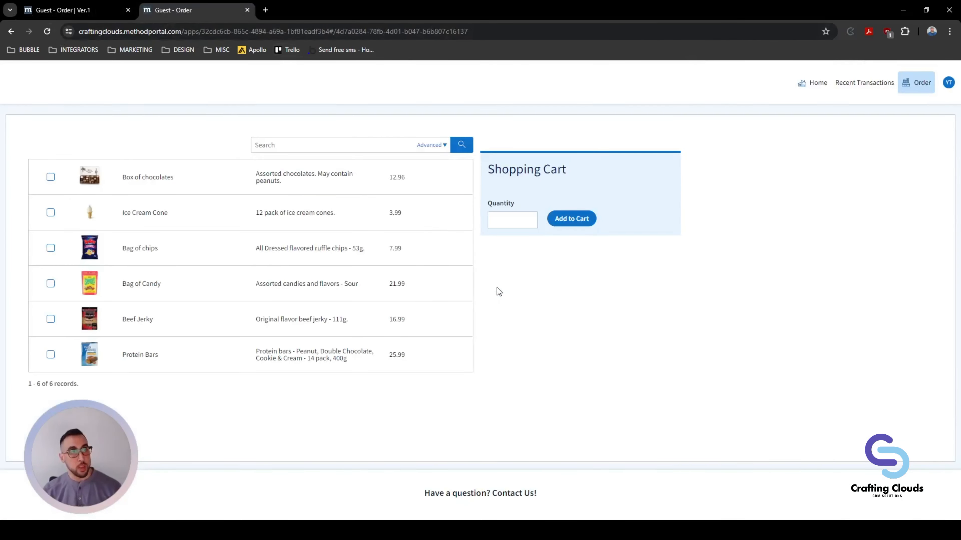
left_click(51, 213)
left_click(50, 248)
left_click(543, 219)
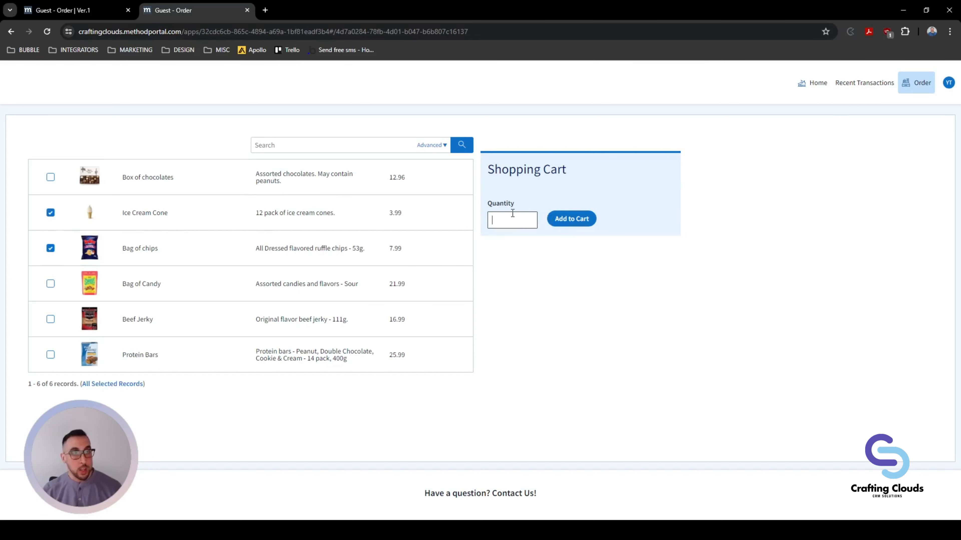
left_click(583, 214)
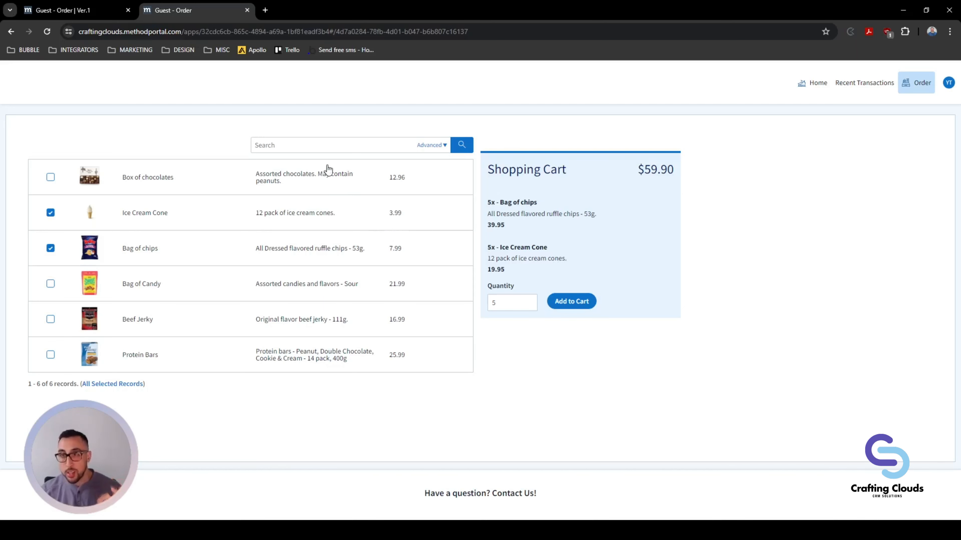
left_click(60, 12)
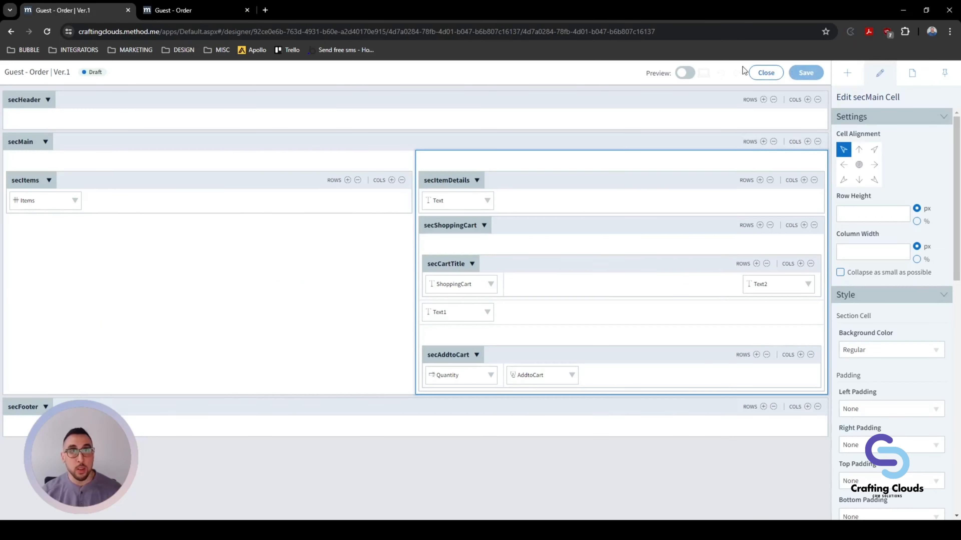
Close the order designer, open the Bag of Candy item, and customize its Inventory Part screen.
left_click(754, 74)
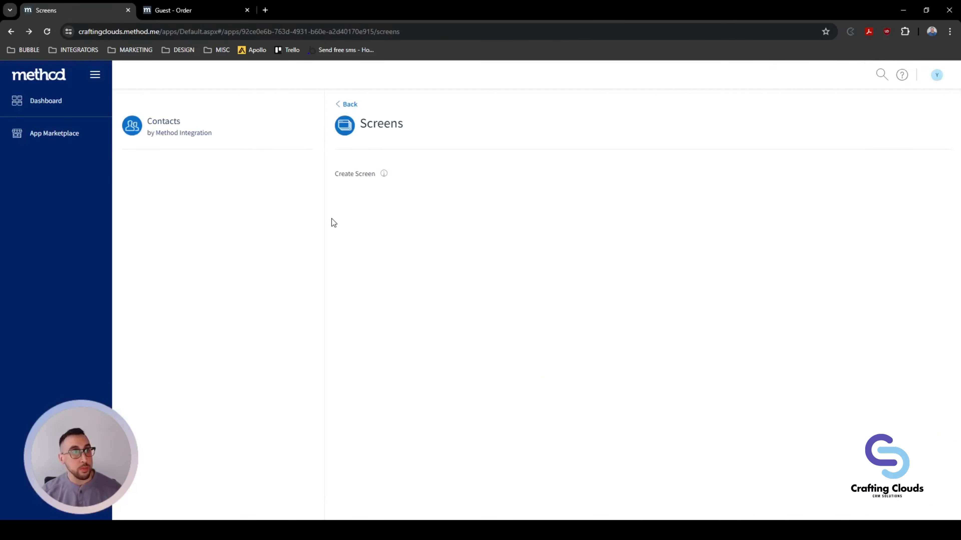
left_click(56, 295)
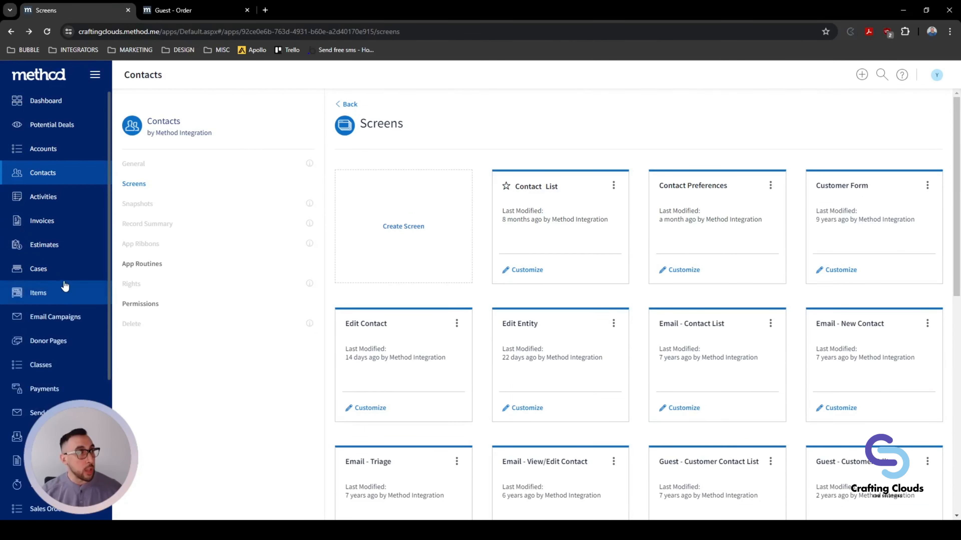
scroll(56, 341, "down", 5)
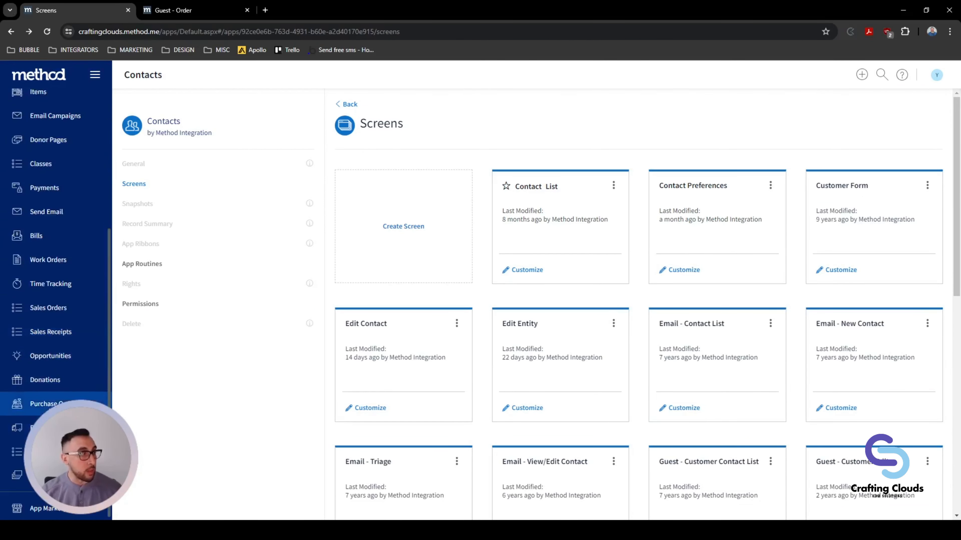
scroll(53, 340, "up", 5)
left_click(38, 292)
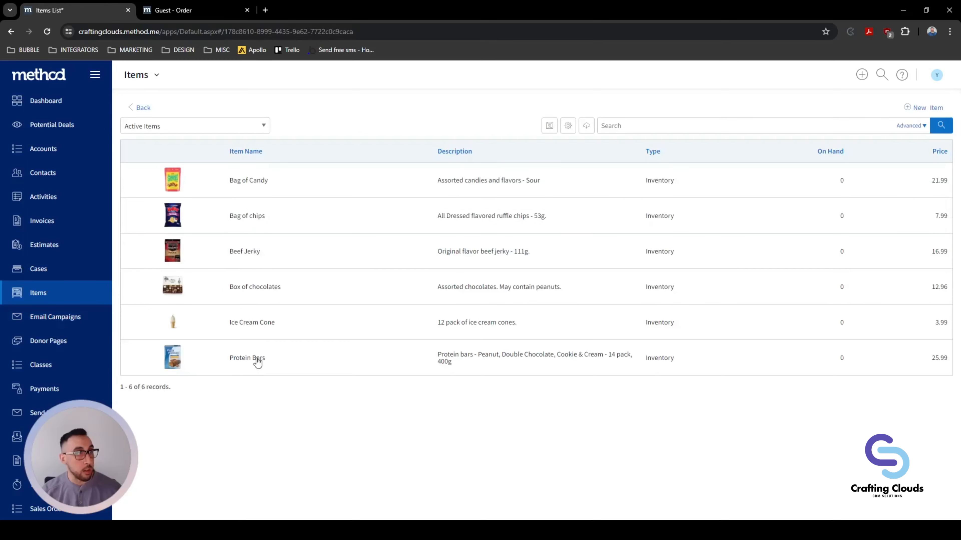
left_click(264, 187)
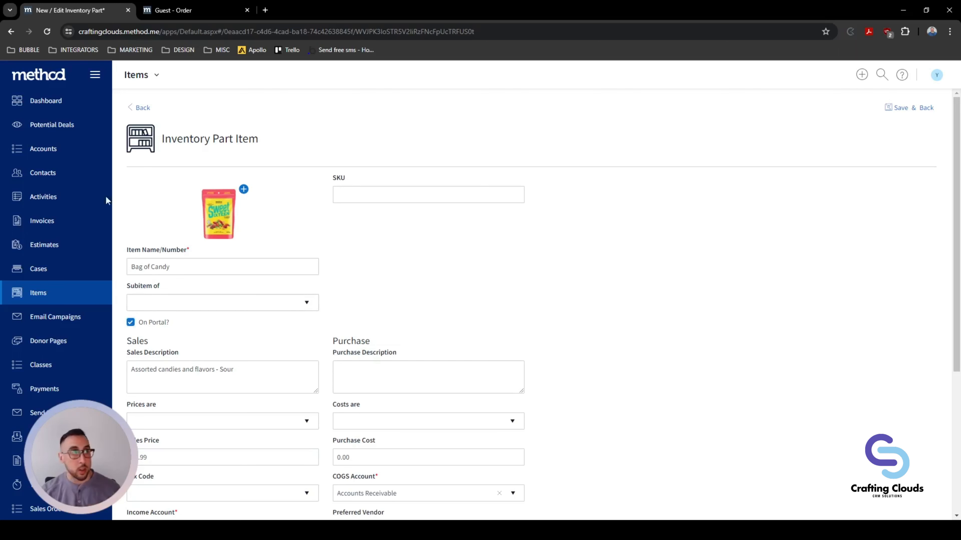
left_click(160, 75)
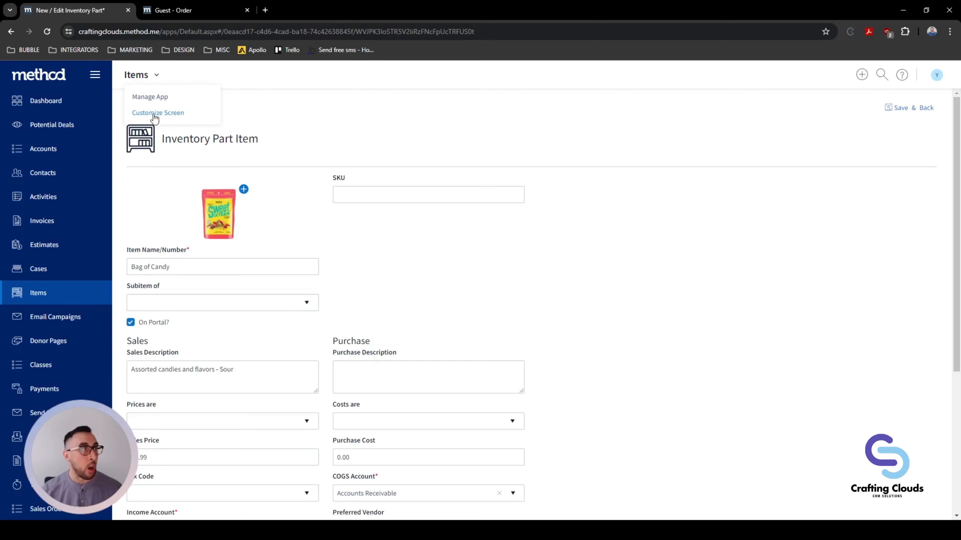
left_click(153, 112)
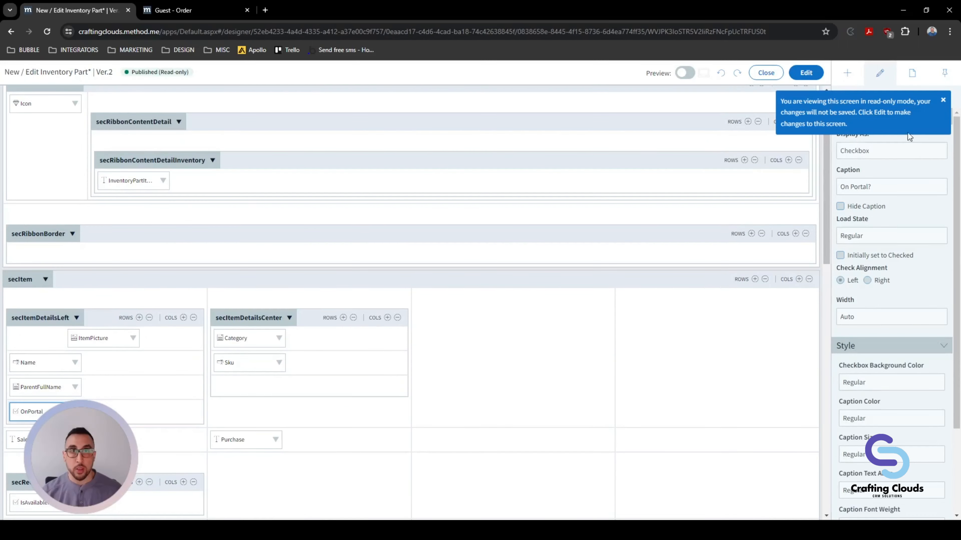
Create a draft screen, change the OnPortal caption to 'In Marketplace?', then save and close.
left_click(806, 73)
left_click(680, 355)
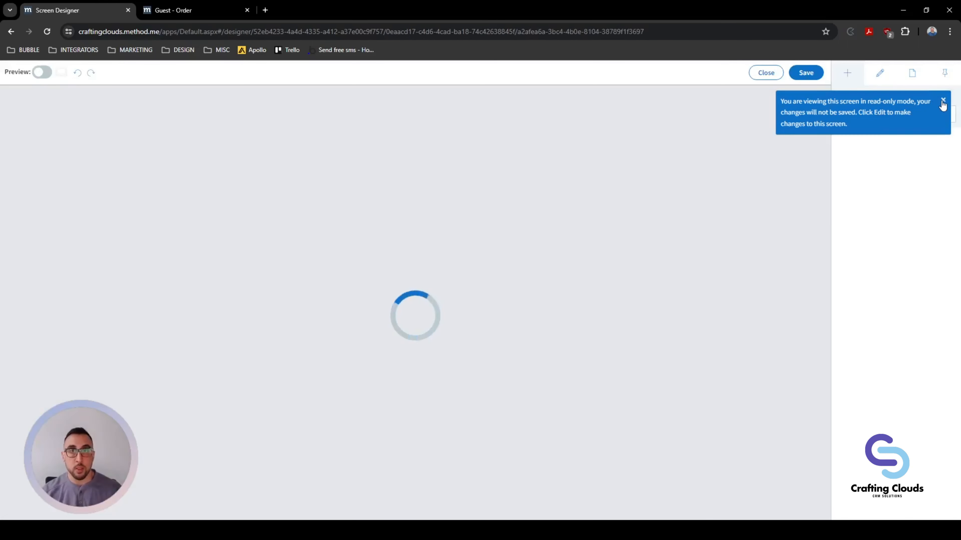
left_click(943, 102)
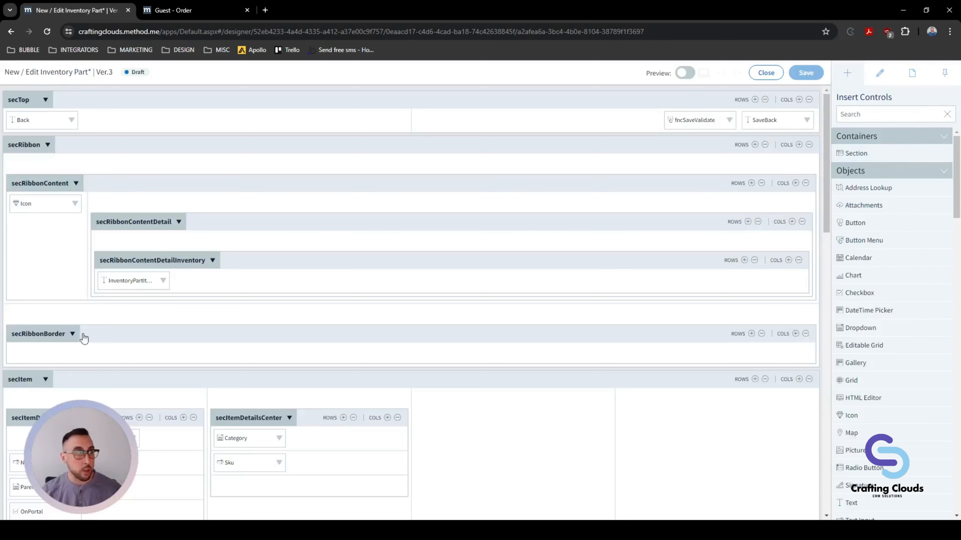
scroll(56, 379, "down", 3)
left_click(56, 362)
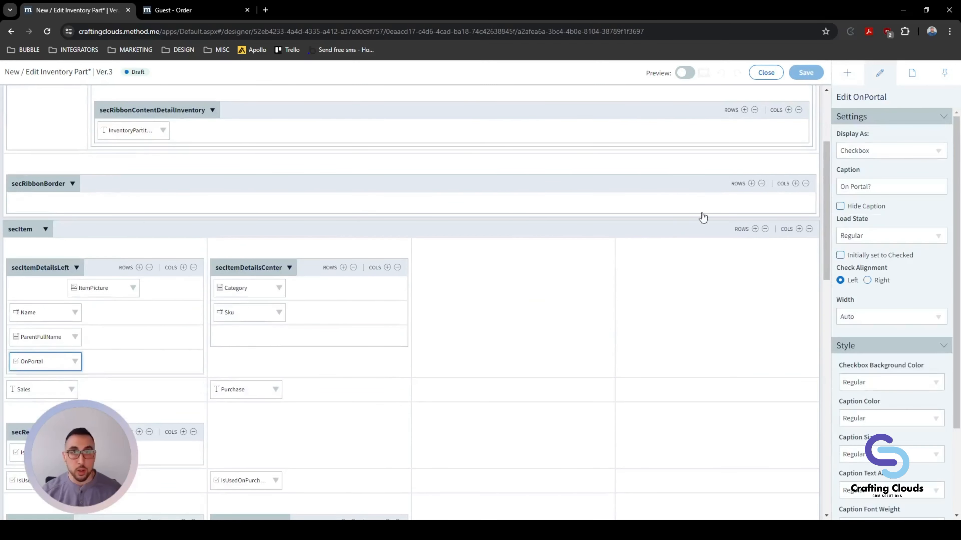
left_click_drag(867, 187, 815, 193)
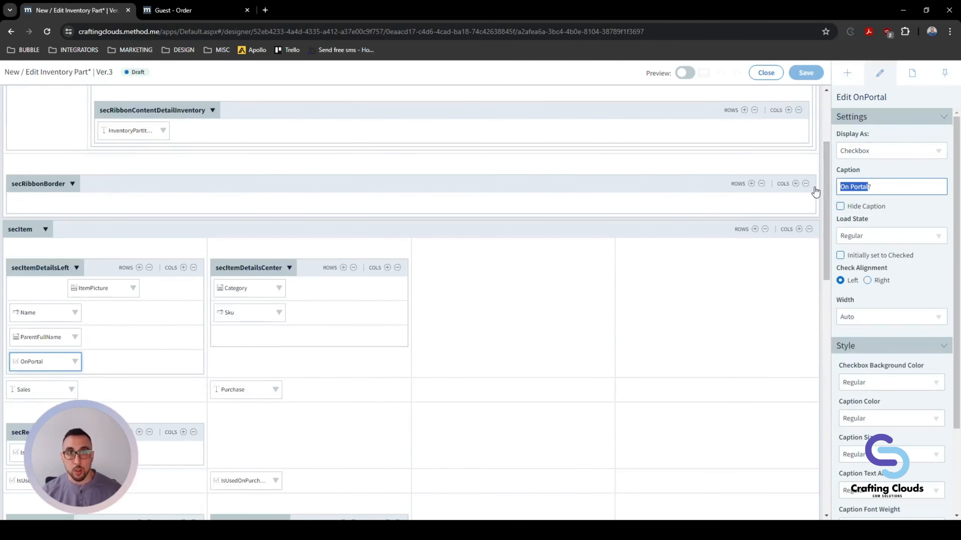
type("In Marketplace")
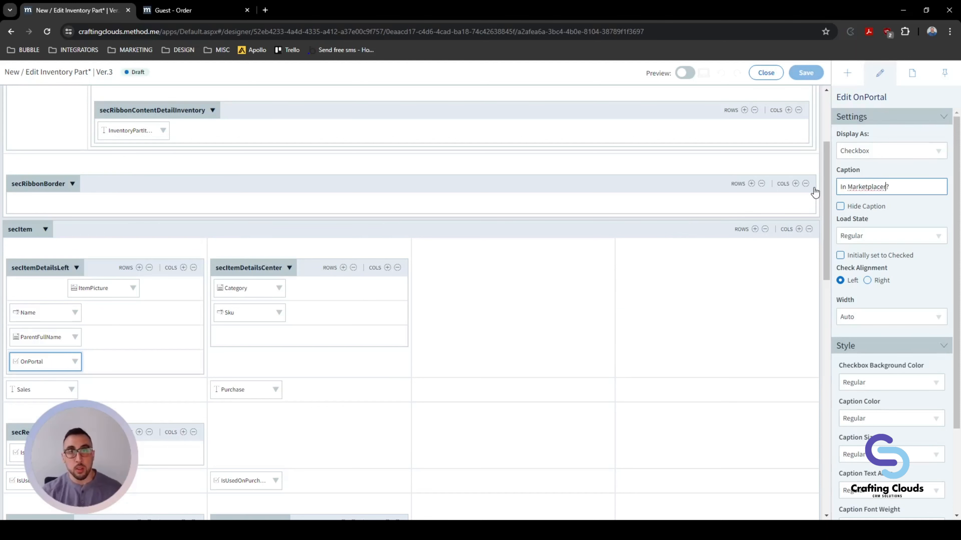
left_click(797, 74)
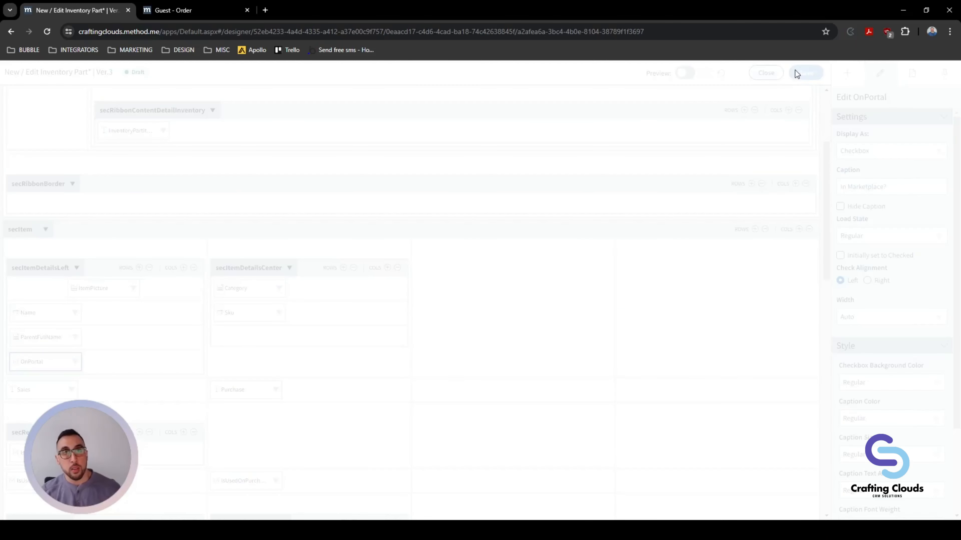
left_click(768, 72)
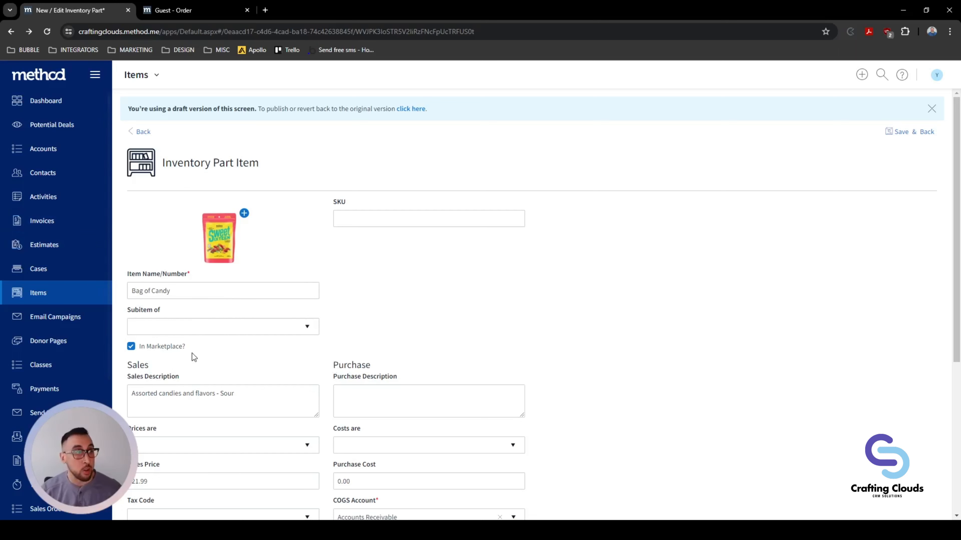
Untick In Marketplace? on the Bag of Candy item form.
left_click(132, 348)
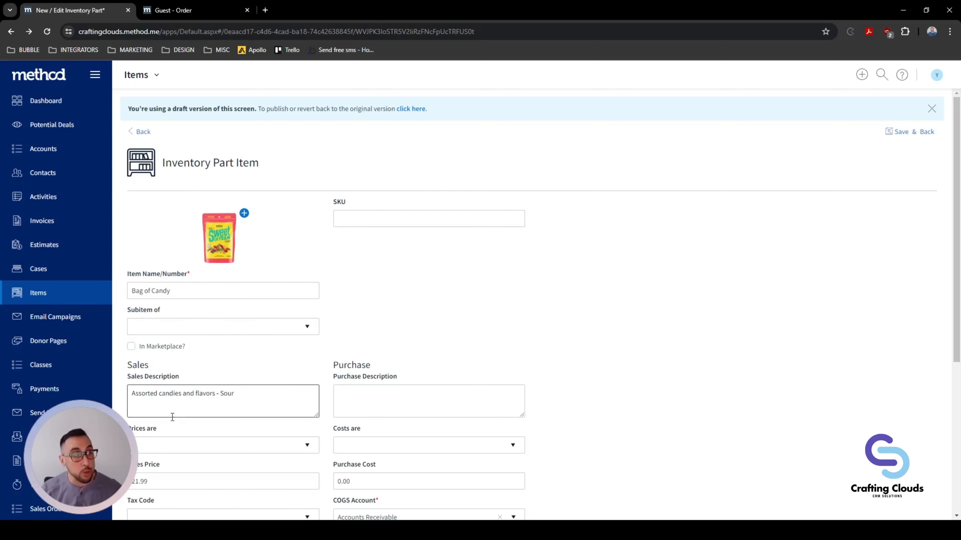
left_click(178, 10)
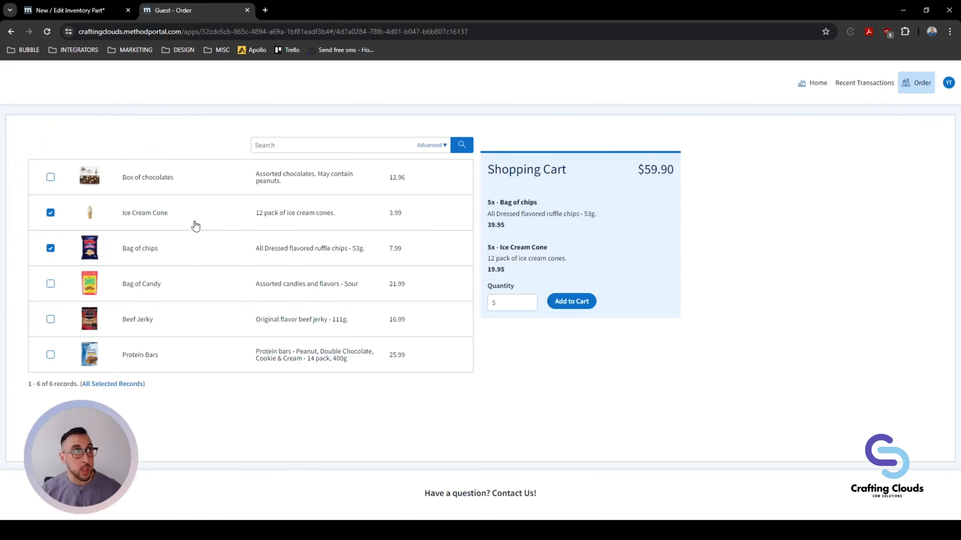
left_click(67, 16)
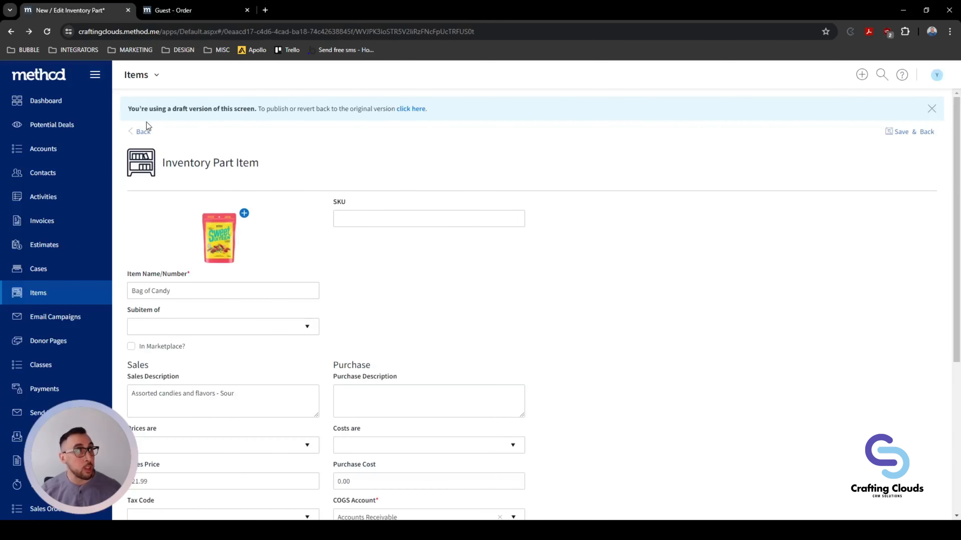
Open the Guest - Order screen in the layout designer through the Contacts app's Manage screens list.
left_click(148, 86)
left_click(56, 104)
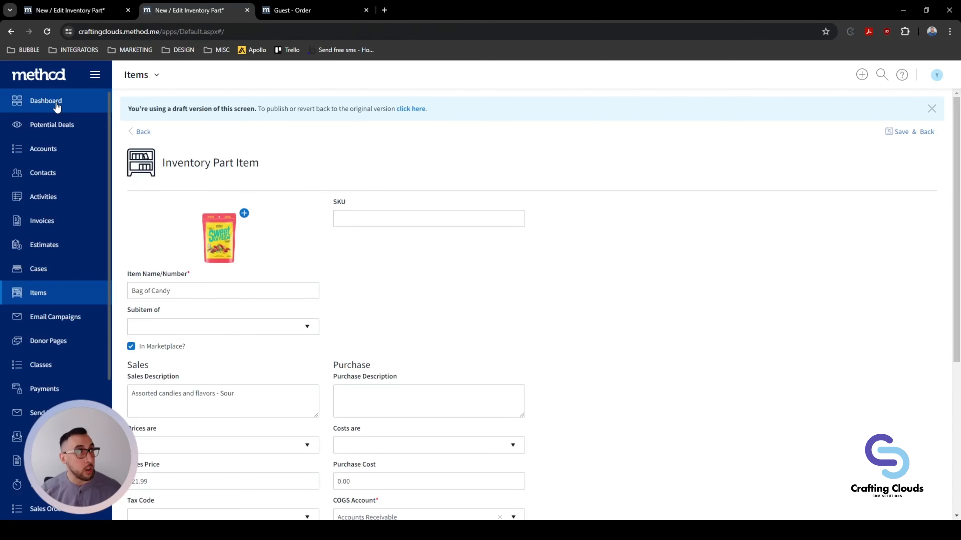
left_click(719, 138)
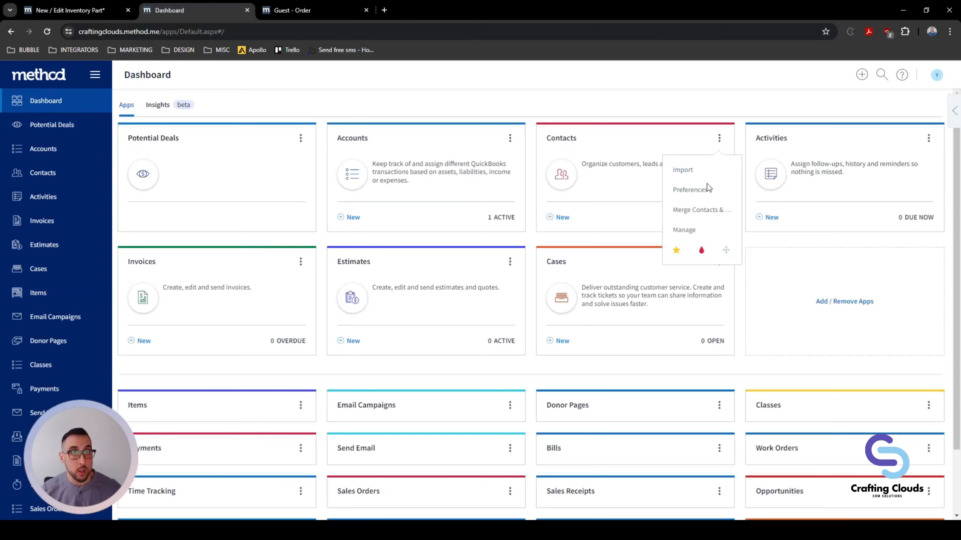
left_click(685, 230)
scroll(601, 288, "down", 10)
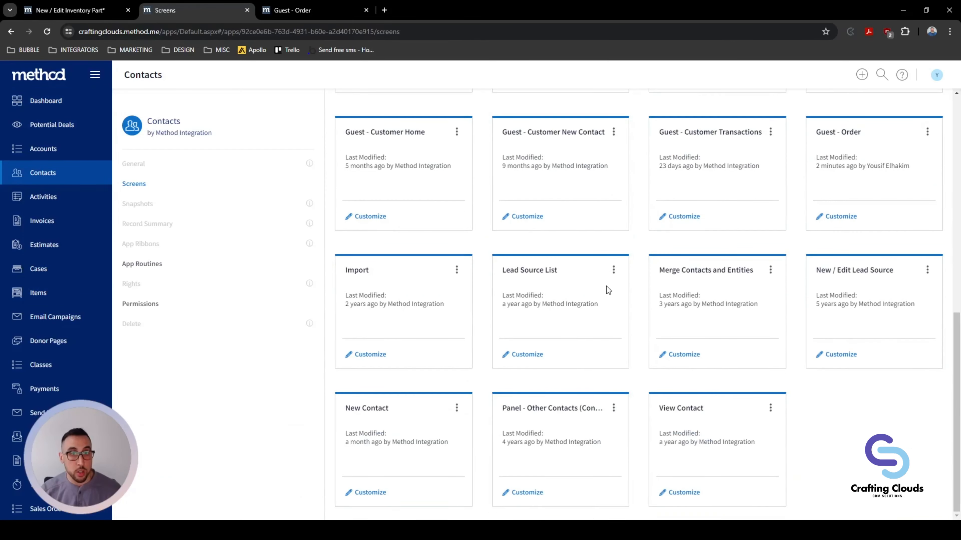
scroll(507, 373, "up", 10)
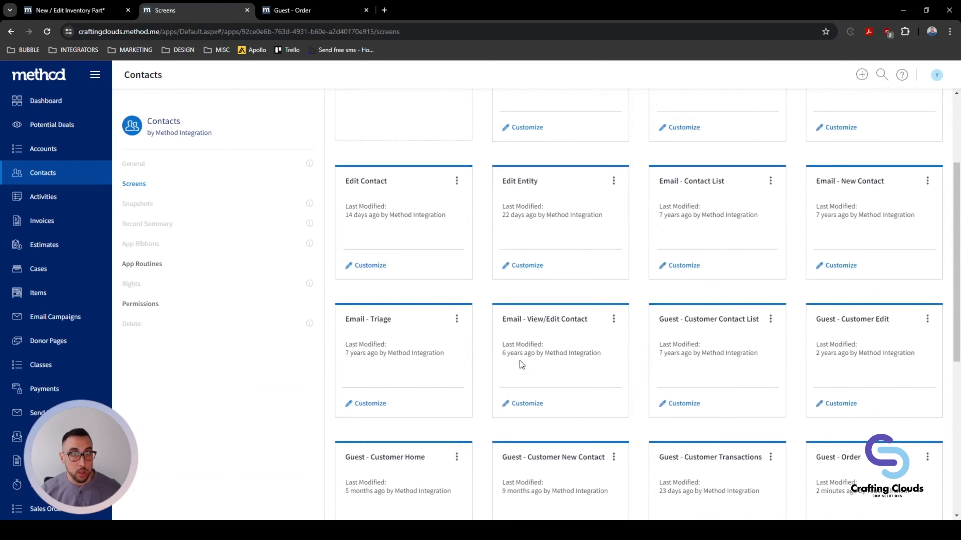
scroll(545, 314, "down", 3)
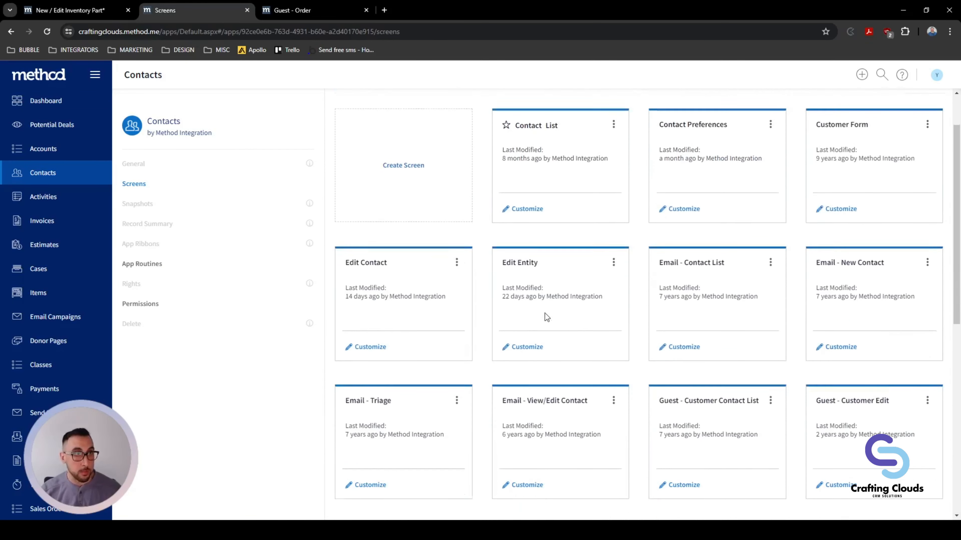
scroll(700, 350, "down", 3)
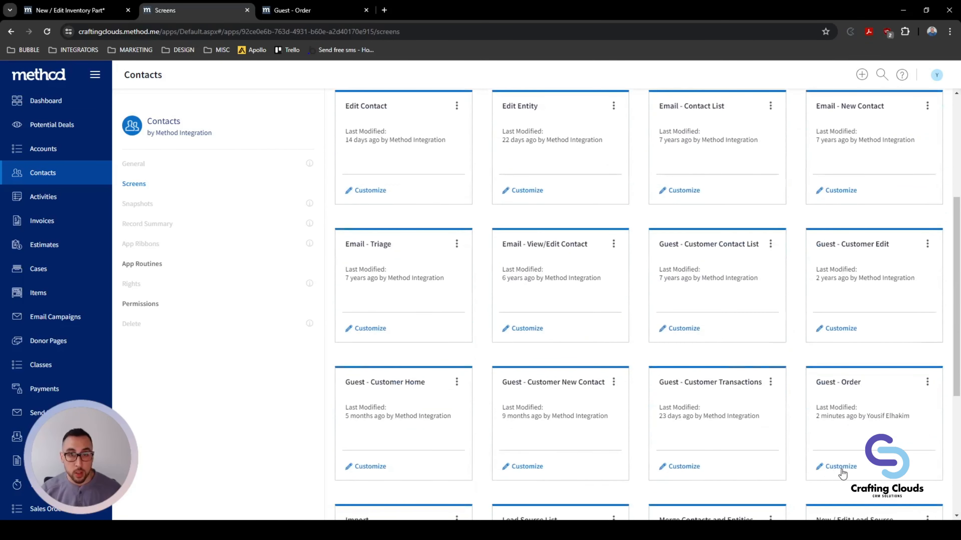
left_click(839, 464)
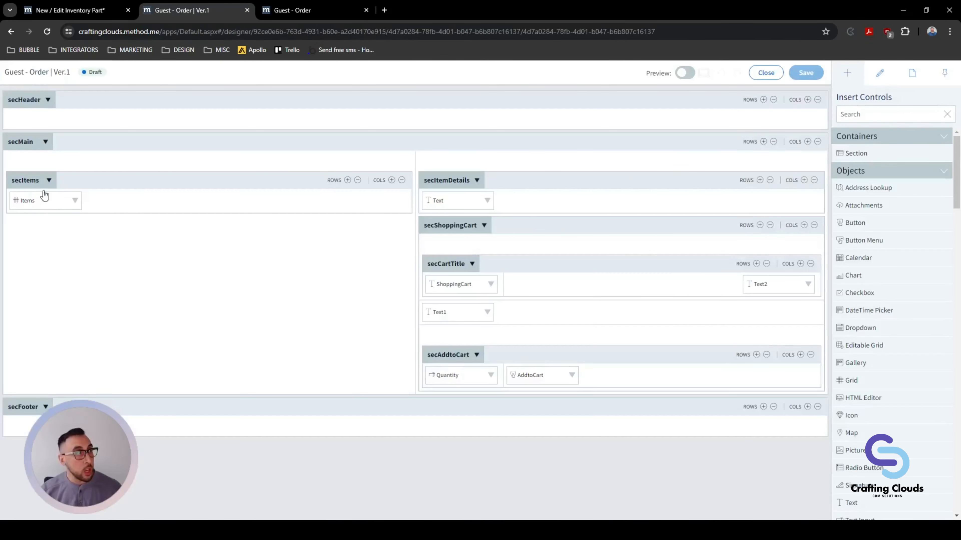
Add an OnPortal equals Yes condition to the Items grid's Default view filter.
left_click(56, 203)
left_click(75, 202)
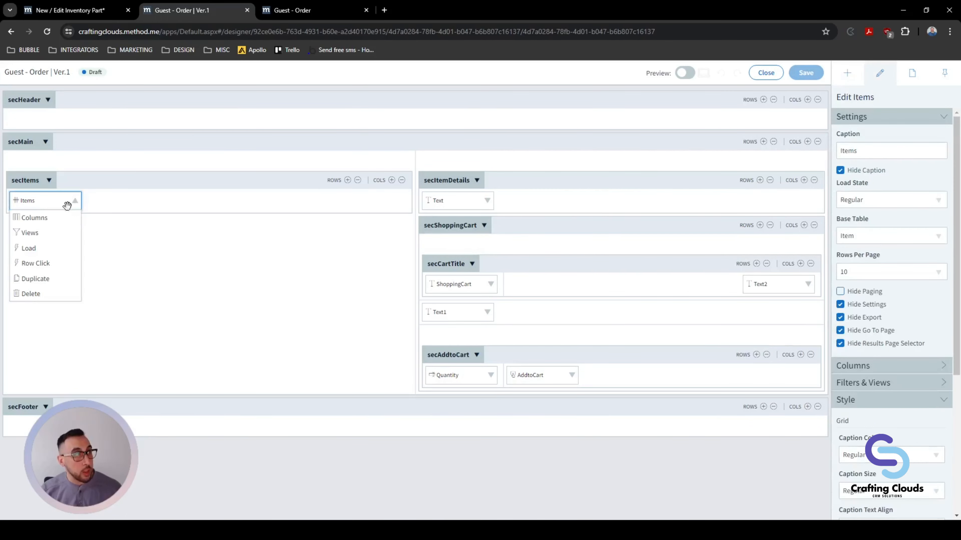
left_click(52, 232)
left_click(67, 129)
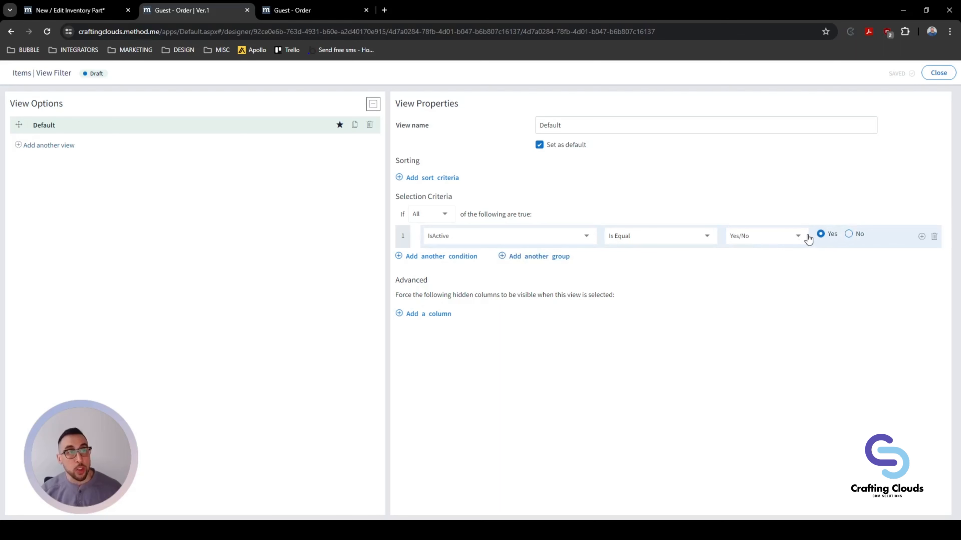
left_click(469, 257)
left_click(469, 259)
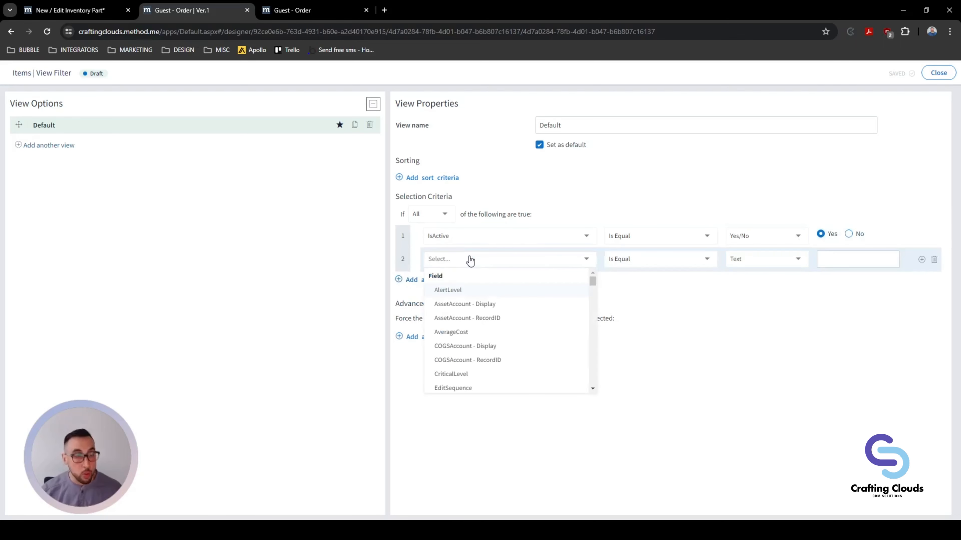
type("onport")
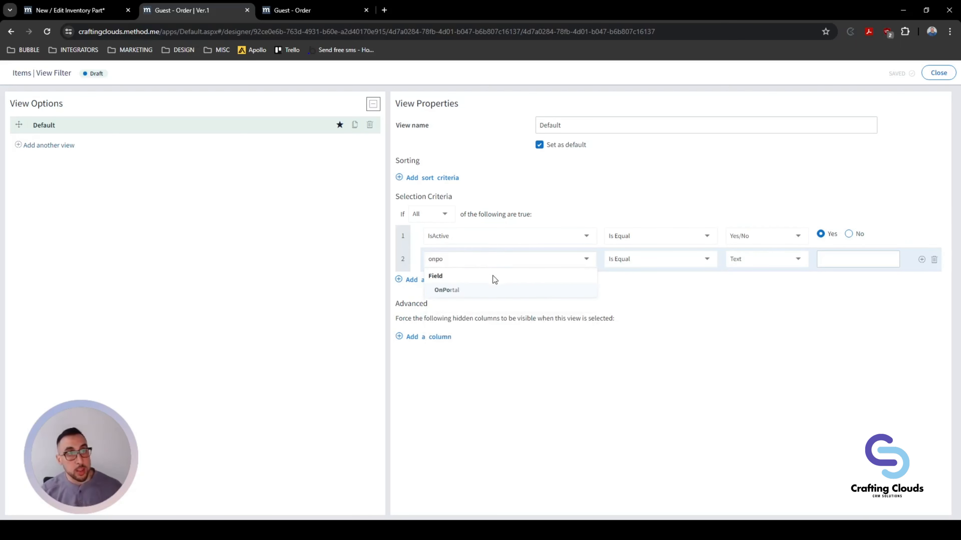
left_click(491, 291)
left_click(752, 264)
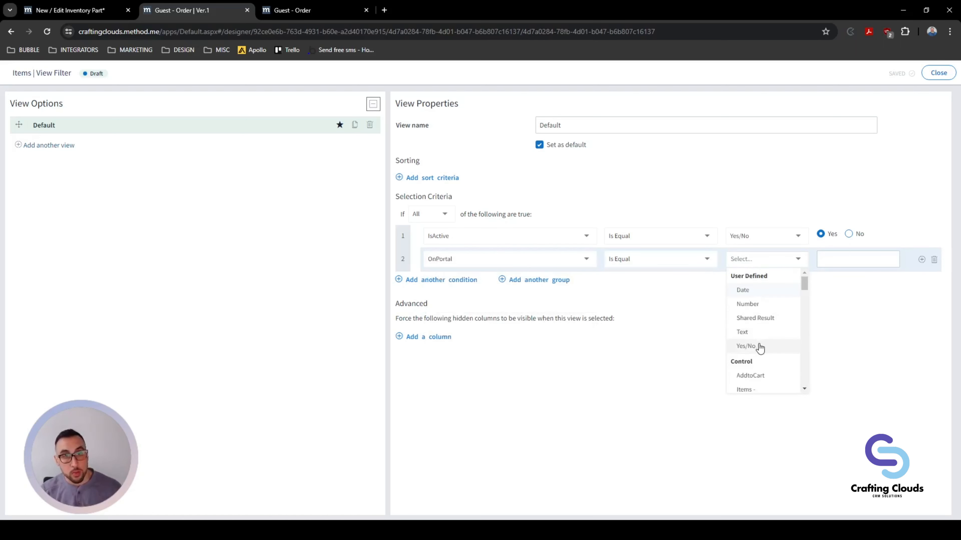
left_click(755, 348)
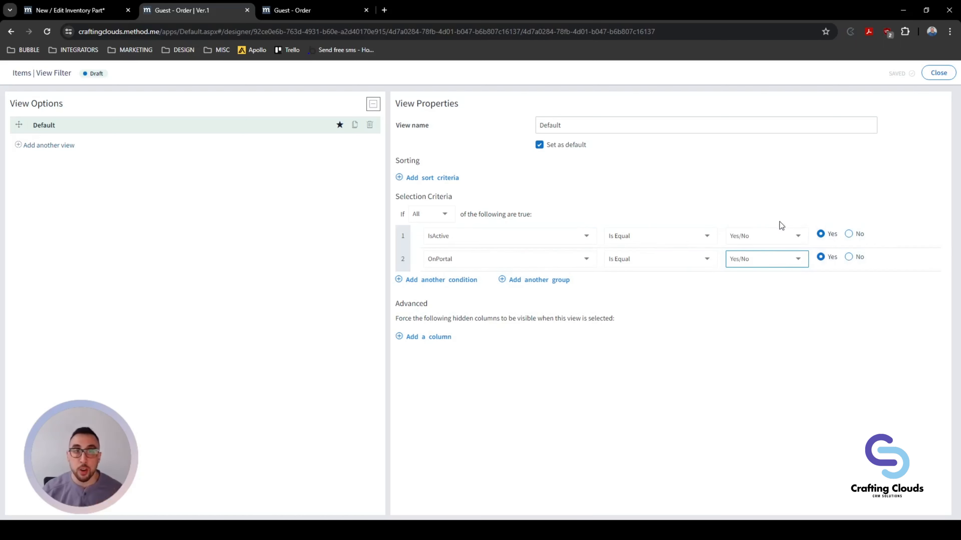
left_click(937, 73)
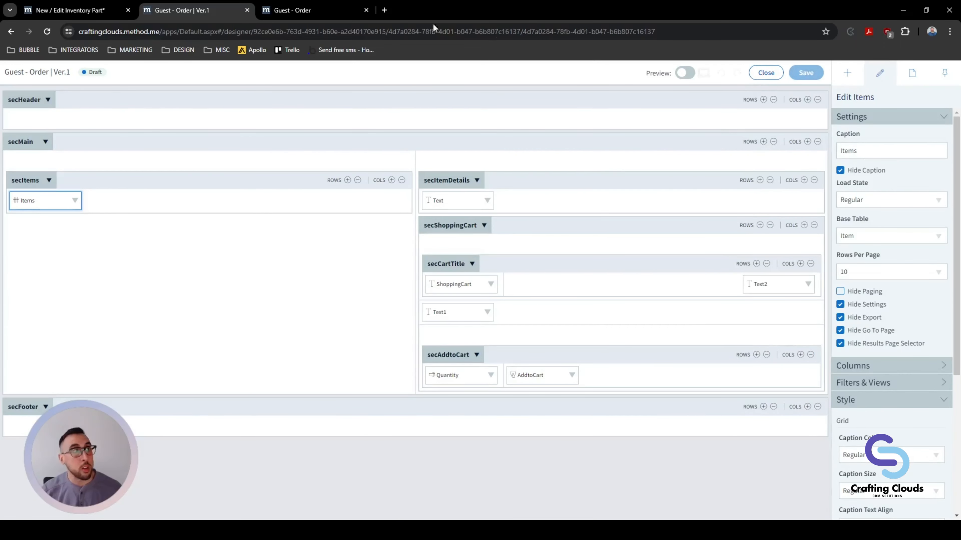
left_click(338, 11)
Save Bag of Candy and reload the Guest - Order portal, now listing only 5 items.
left_click(219, 12)
left_click(91, 11)
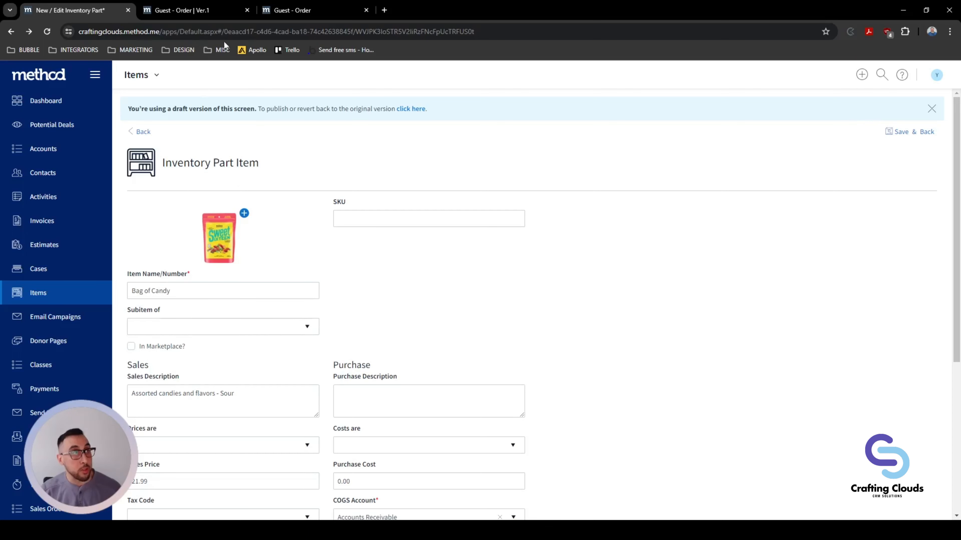
left_click(292, 17)
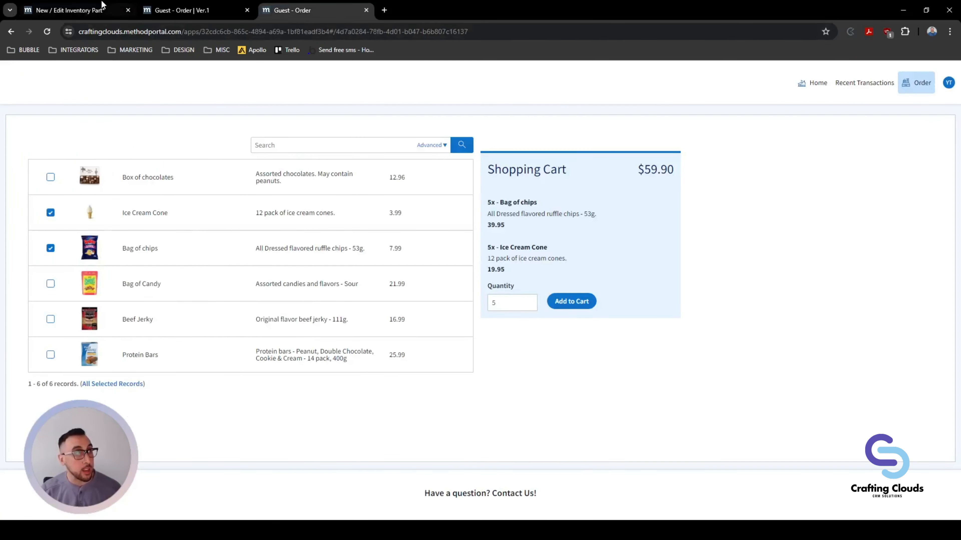
left_click(102, 9)
left_click(905, 132)
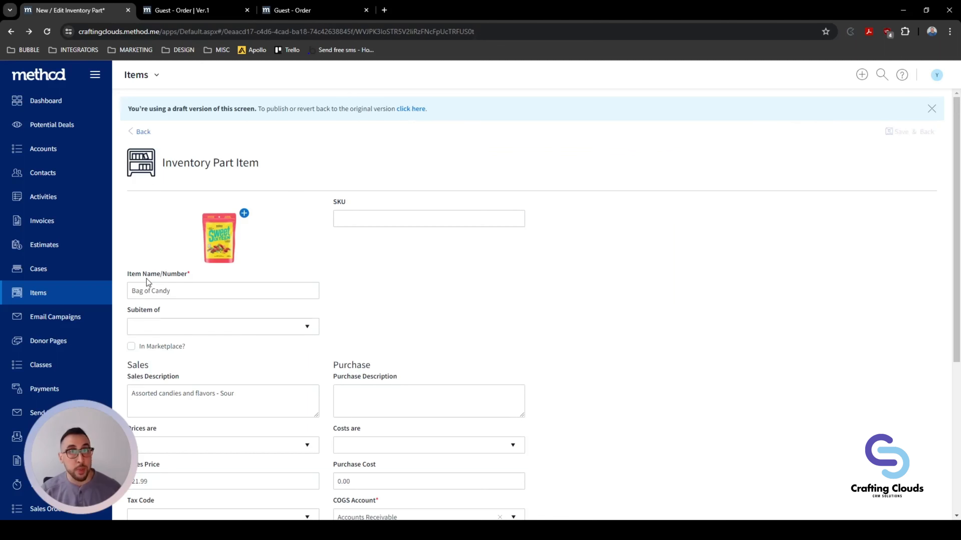
left_click(286, 8)
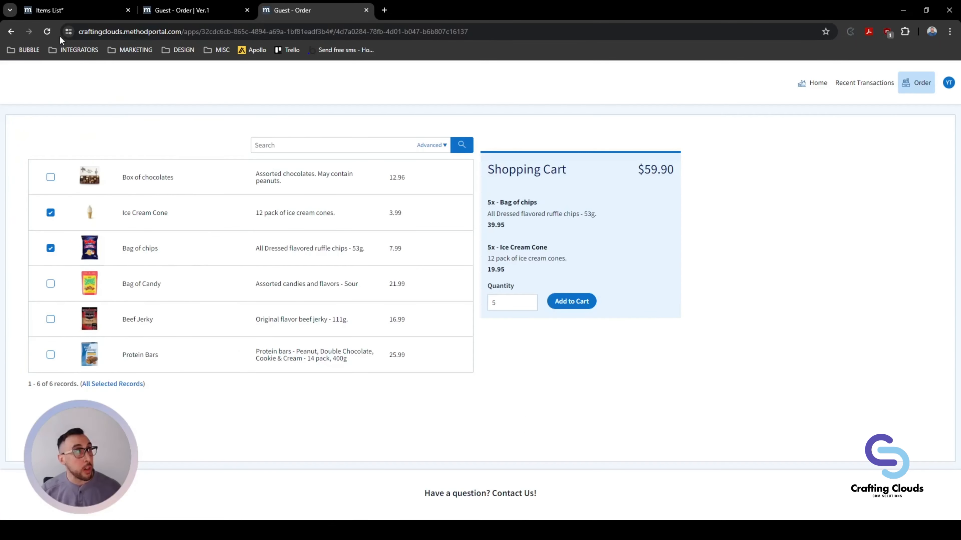
left_click(47, 31)
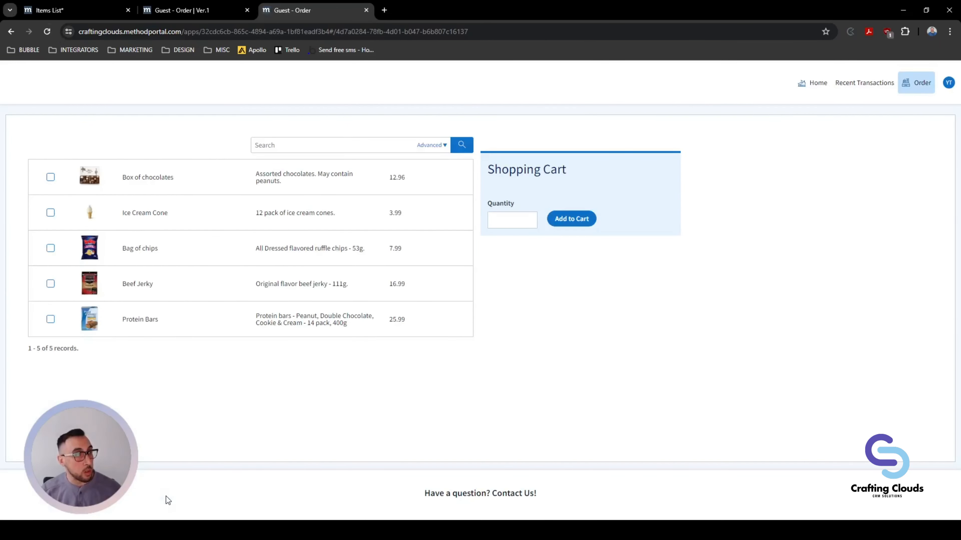